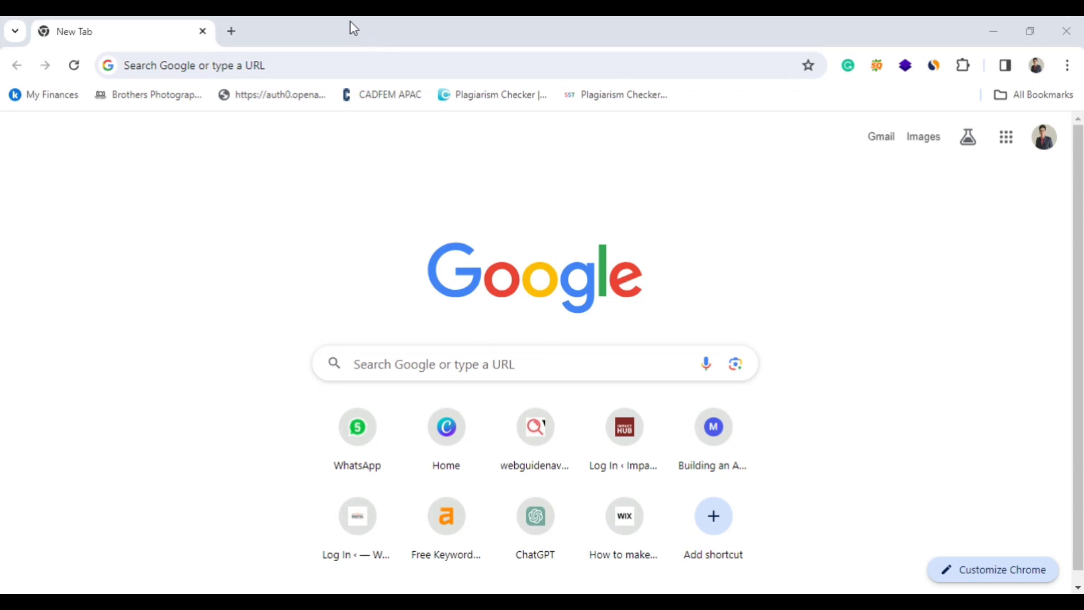
# Open canva.com in a new browser tab and dismiss the Google sign-in prompt.
pyautogui.click(232, 32)
pyautogui.click(203, 68)
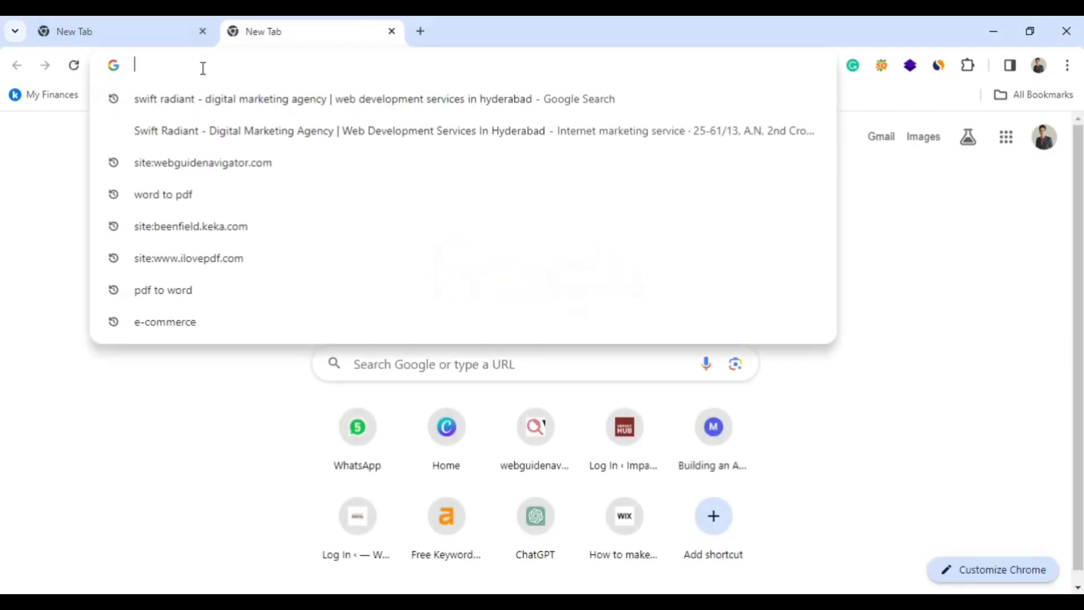
pyautogui.write('ca')
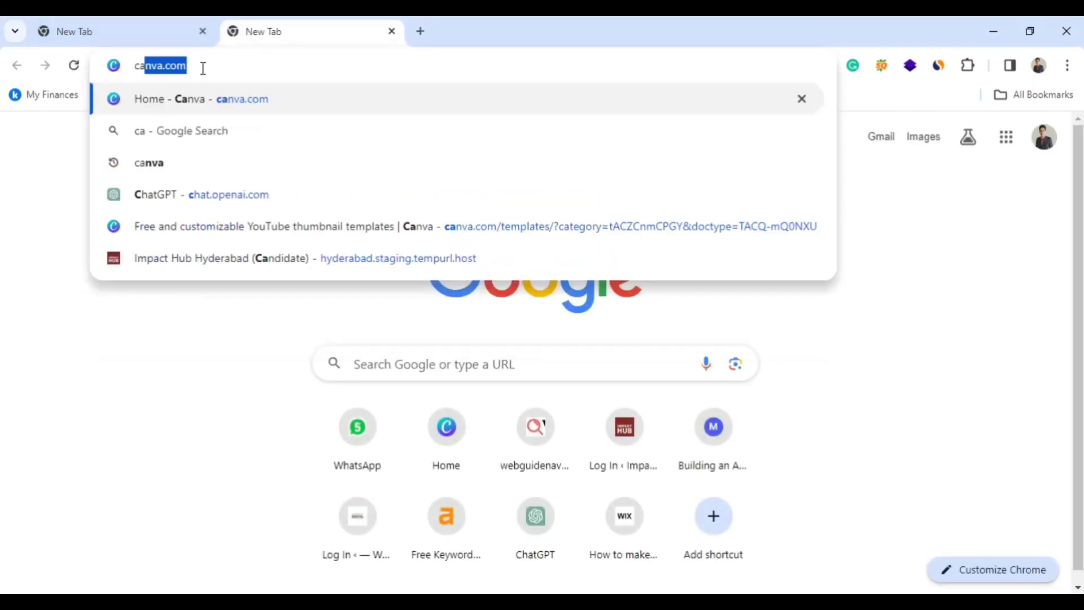
pyautogui.press('Return')
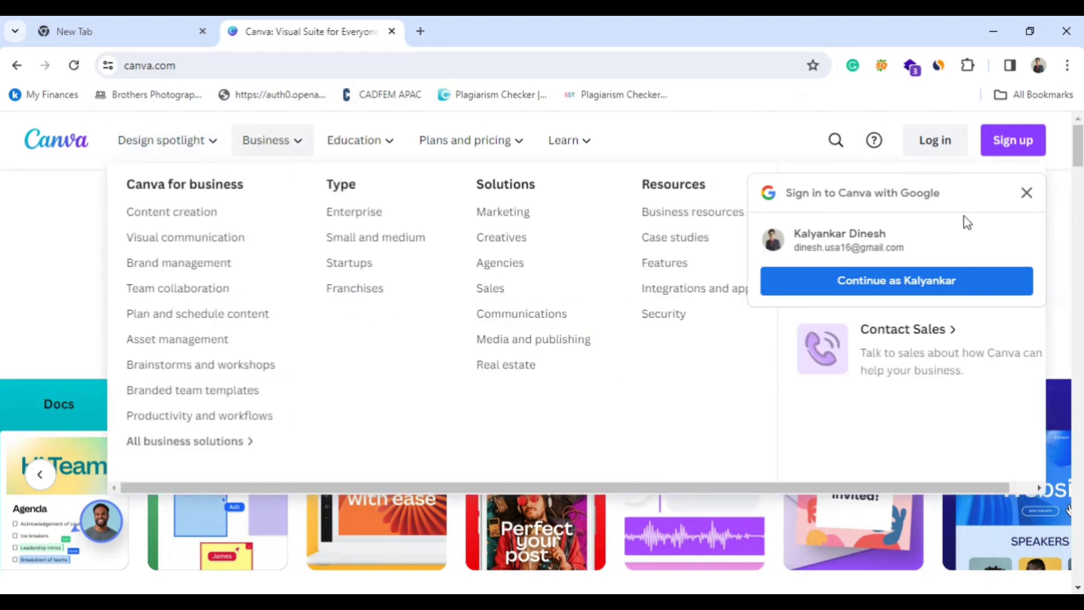
pyautogui.click(1026, 194)
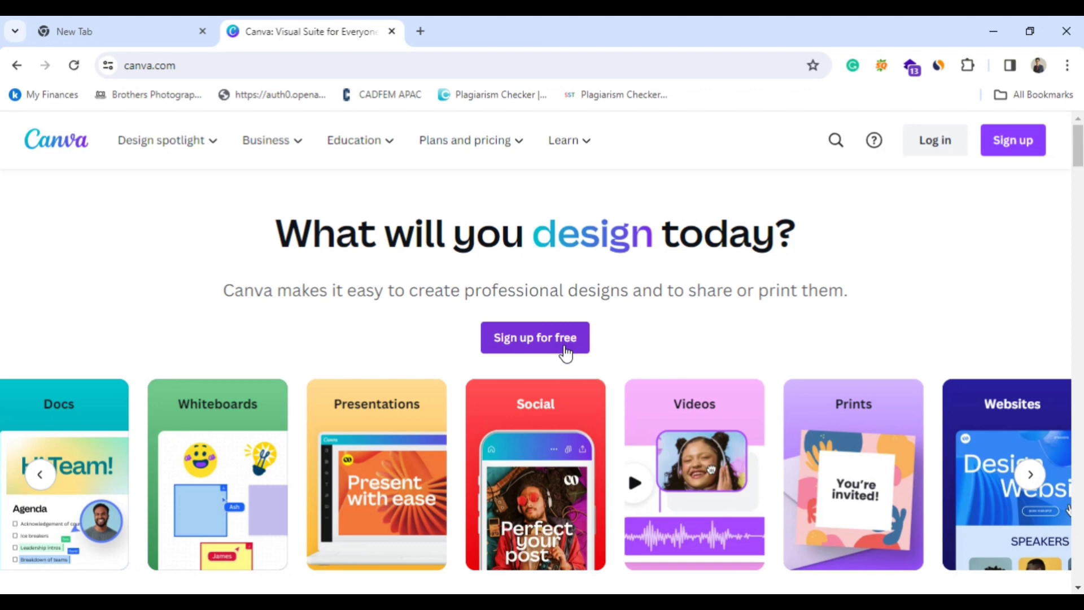
# Log in to Canva with the saved Google account and approve the sign-in.
pyautogui.click(930, 157)
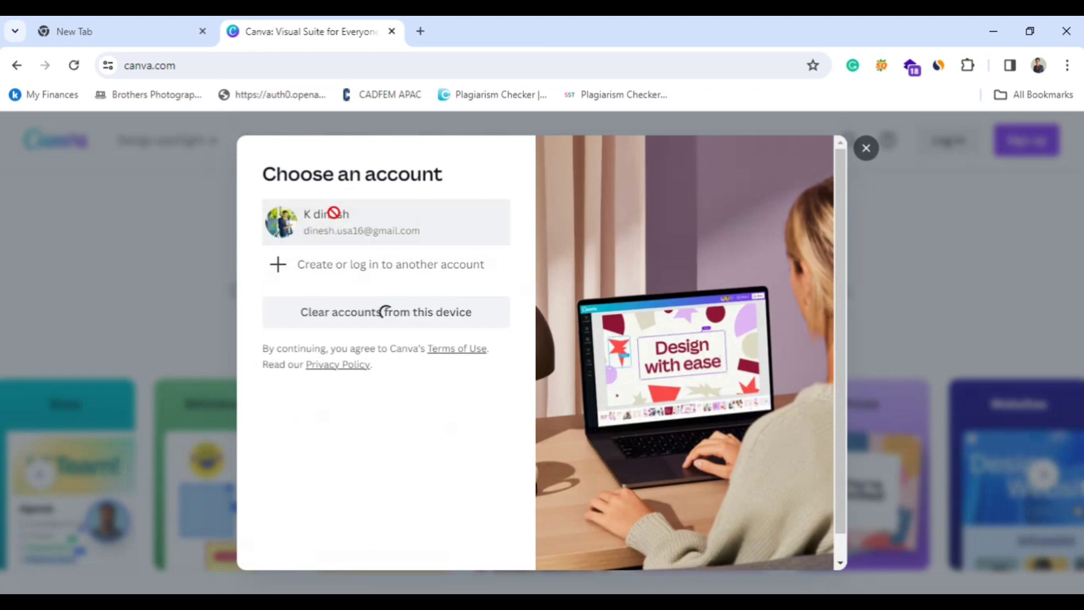
pyautogui.click(334, 213)
pyautogui.click(324, 243)
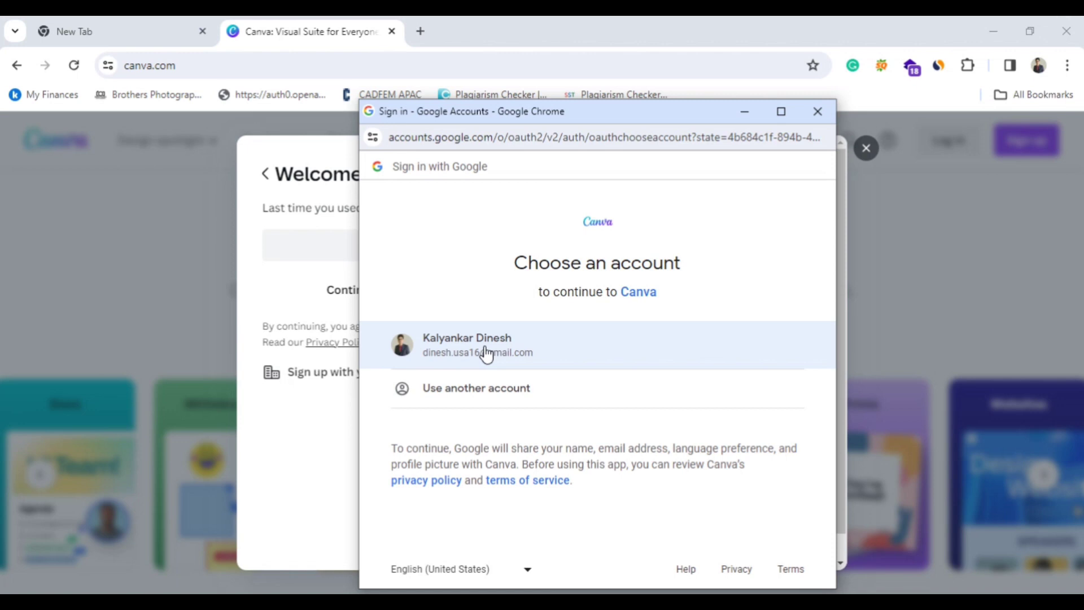
pyautogui.click(485, 348)
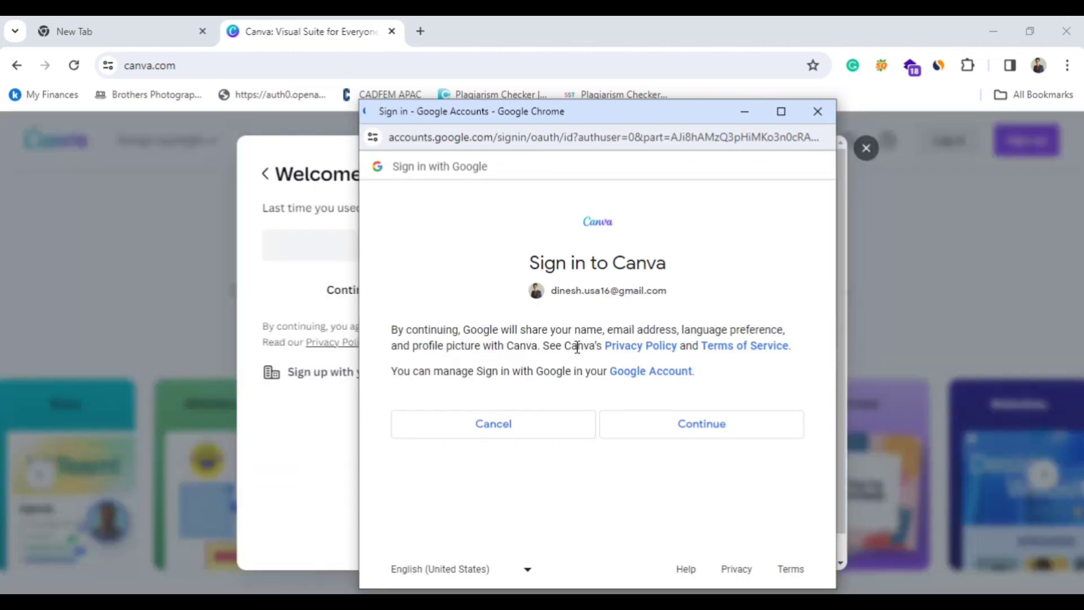
pyautogui.click(730, 422)
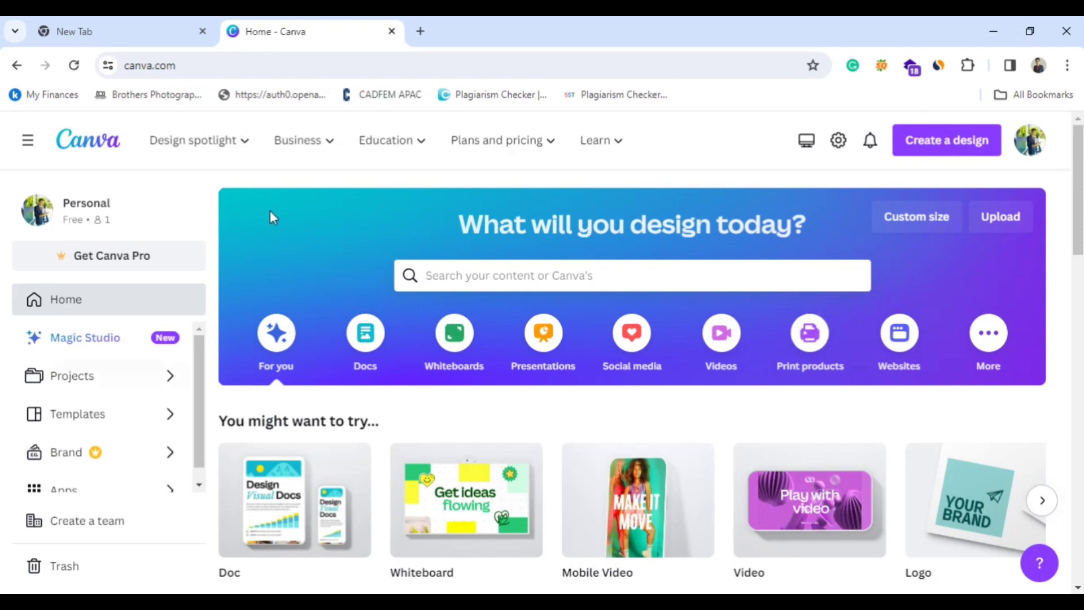
# Open the Projects page and look through the recent designs and the project navigation list.
pyautogui.click(74, 300)
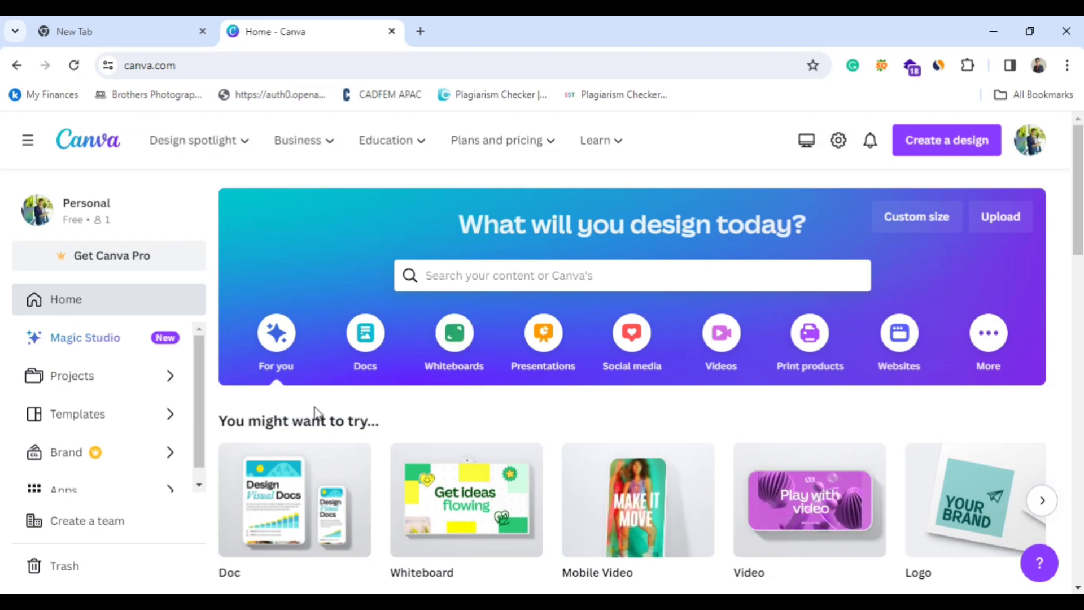
pyautogui.click(73, 375)
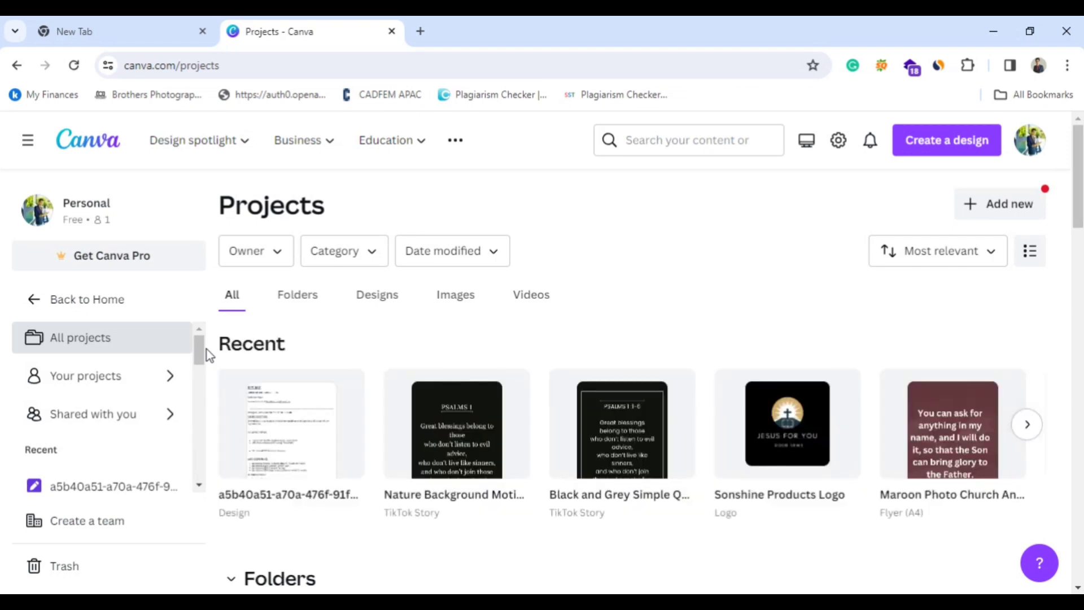
pyautogui.scroll(-4, 471, 389)
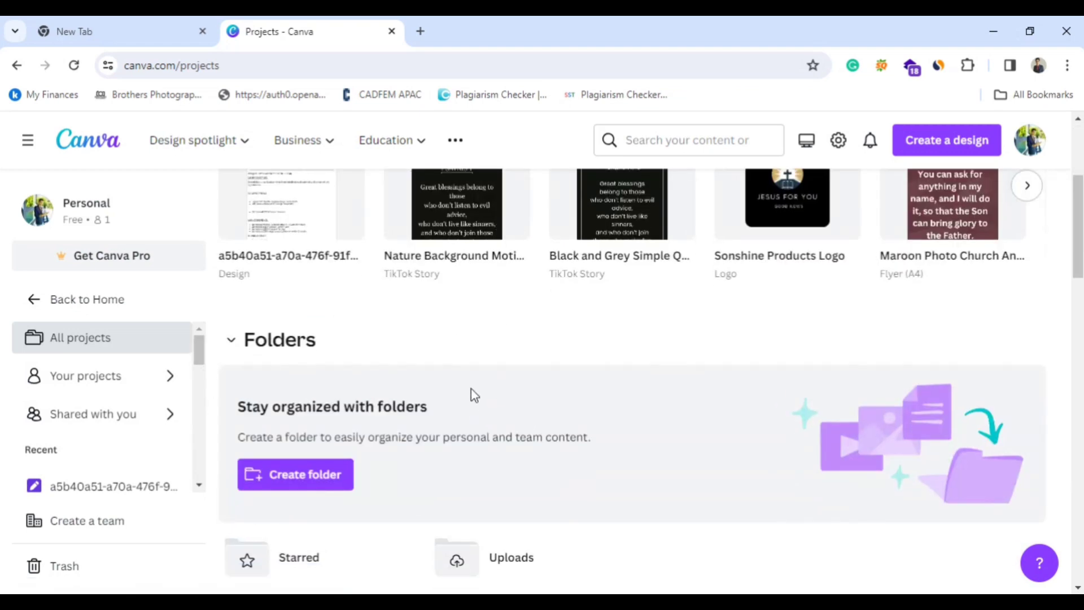
pyautogui.scroll(3, 825, 302)
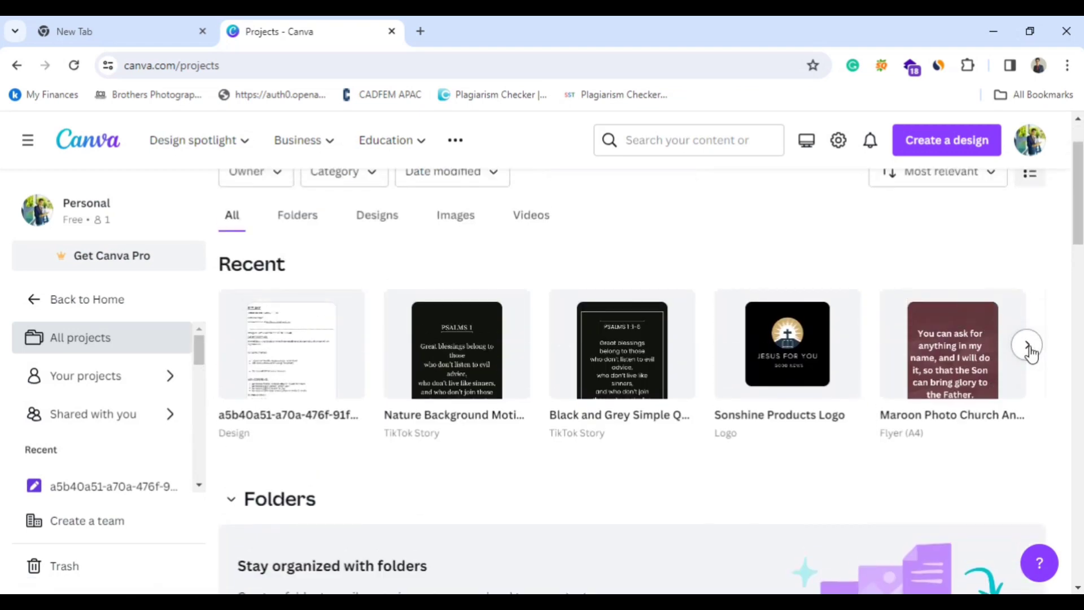
pyautogui.click(1027, 346)
pyautogui.click(1027, 346)
pyautogui.click(1028, 346)
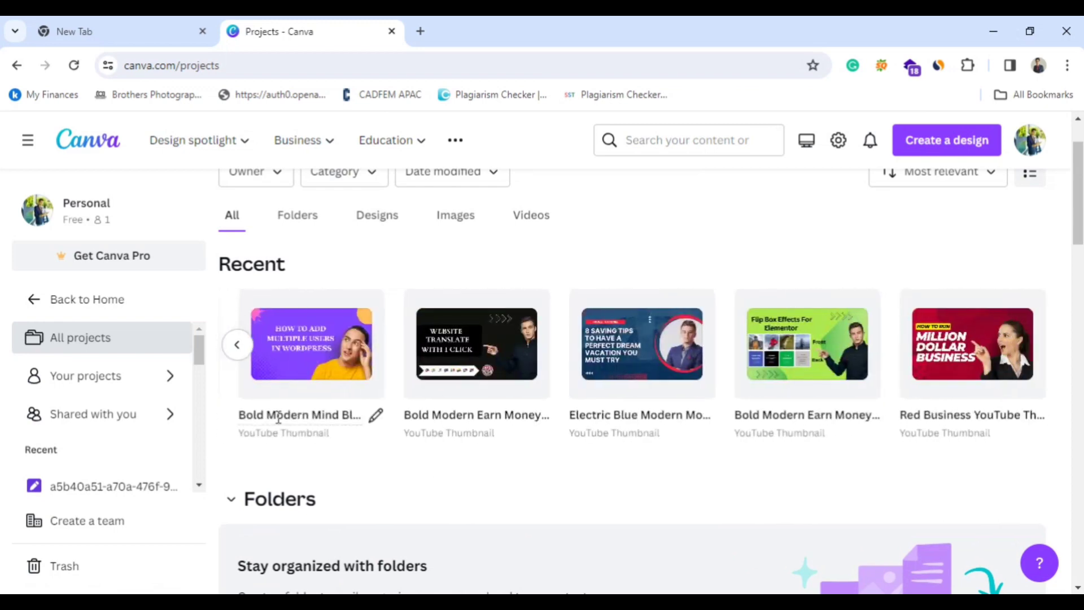
pyautogui.click(237, 356)
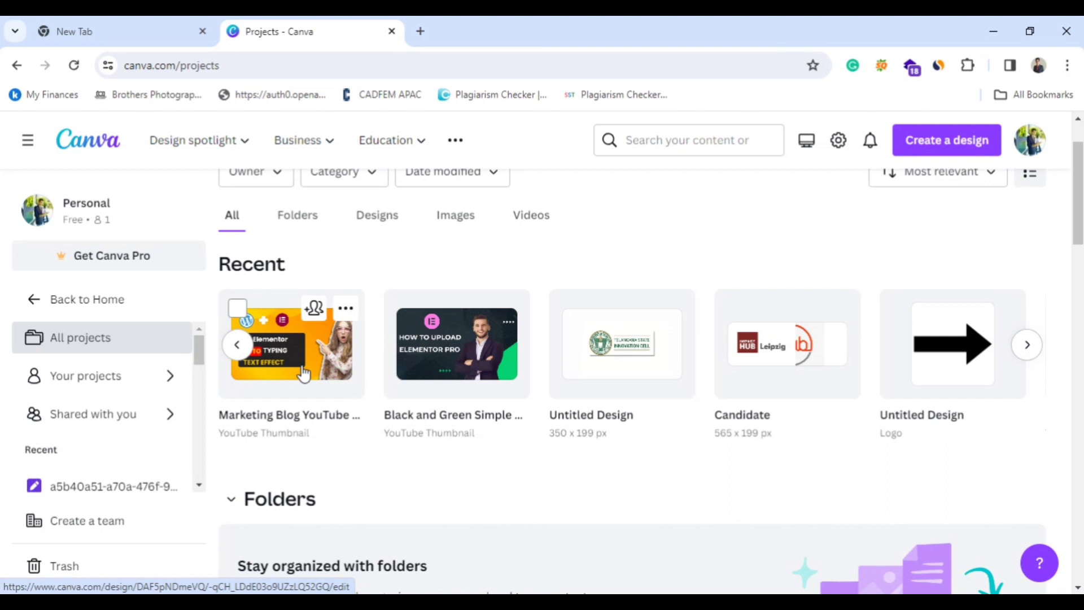
pyautogui.scroll(-1, 103, 416)
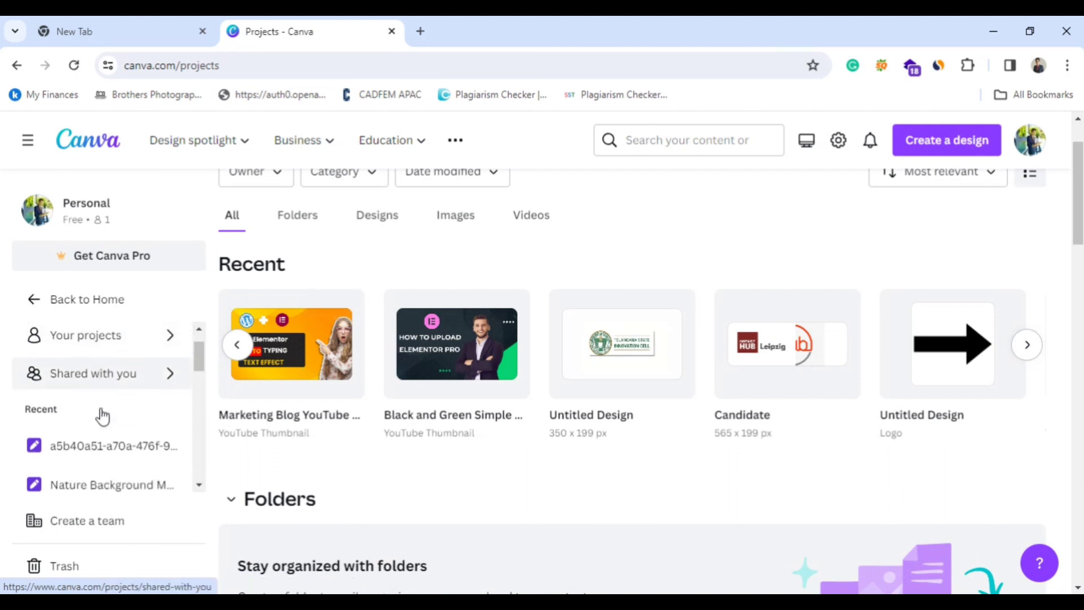
pyautogui.scroll(-1, 105, 414)
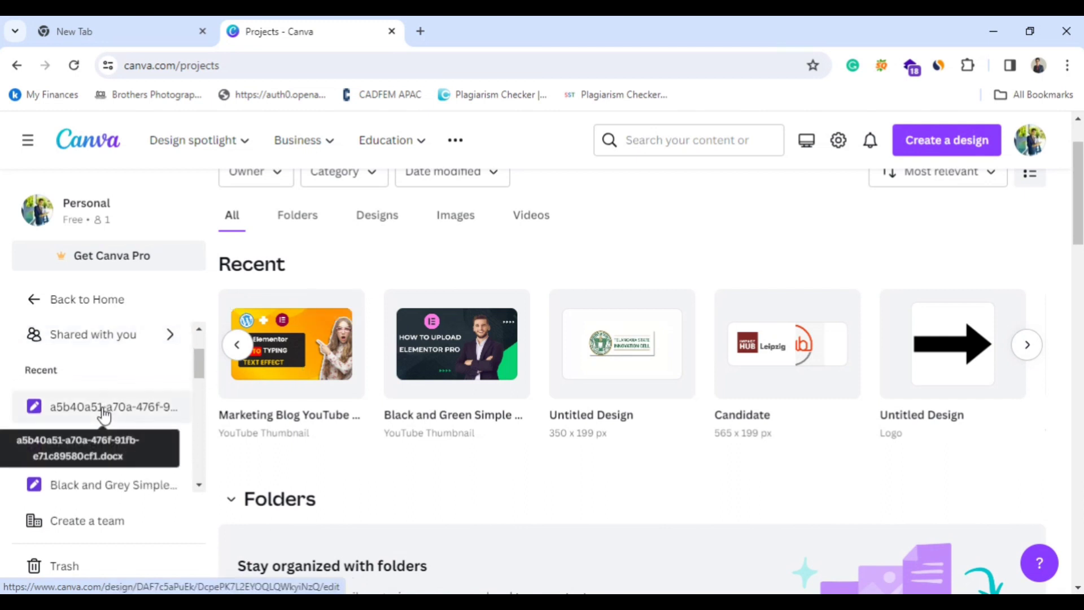
# Go back to the home page, then open the Apps page and browse the Trending apps.
pyautogui.click(37, 302)
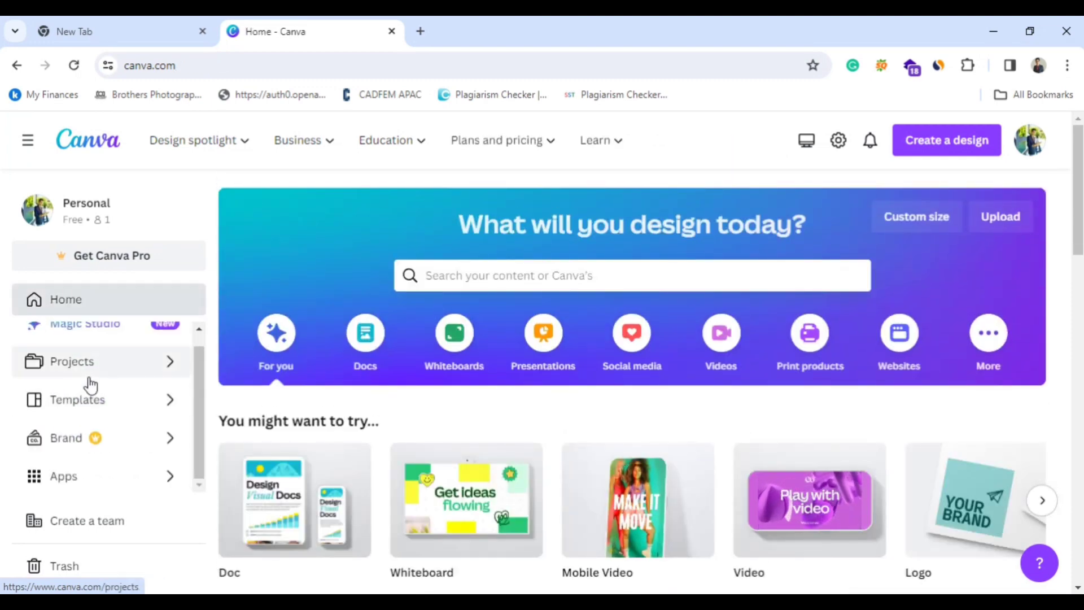
pyautogui.scroll(1, 90, 385)
pyautogui.scroll(-1, 89, 384)
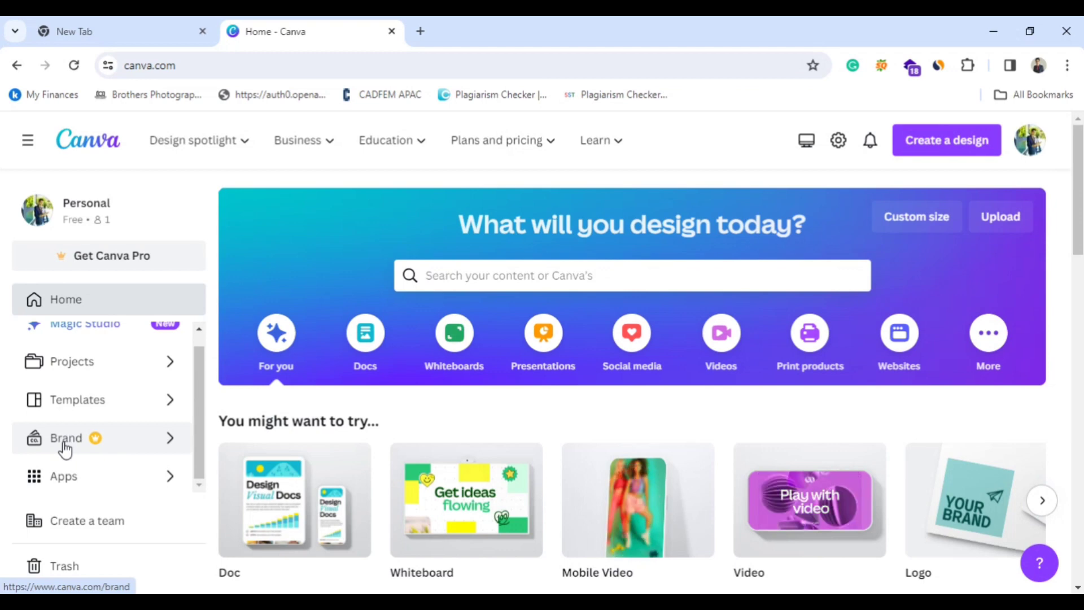
pyautogui.click(62, 483)
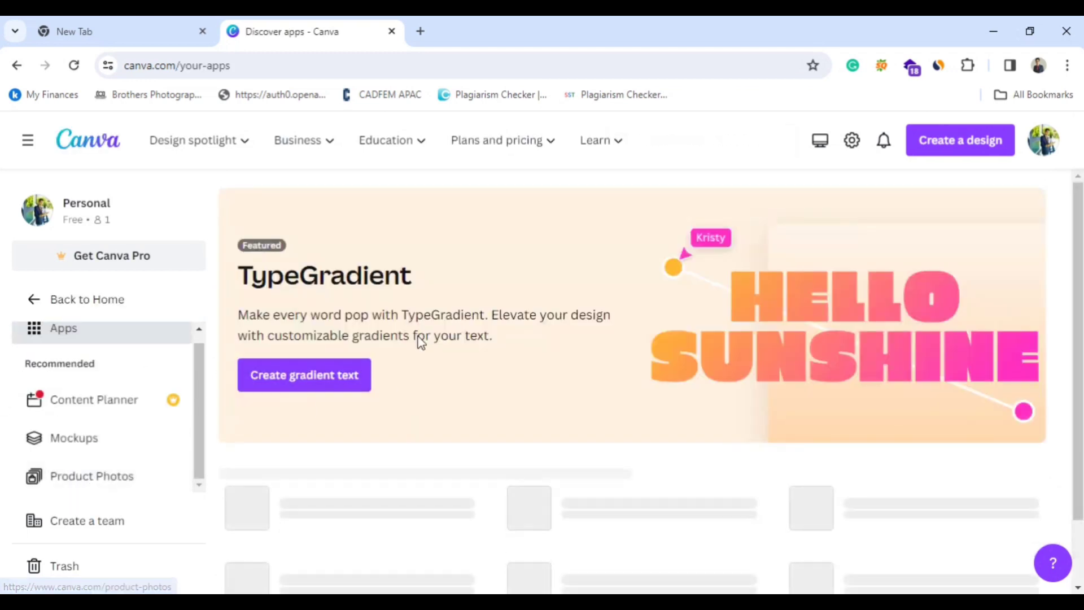
pyautogui.scroll(-7, 452, 408)
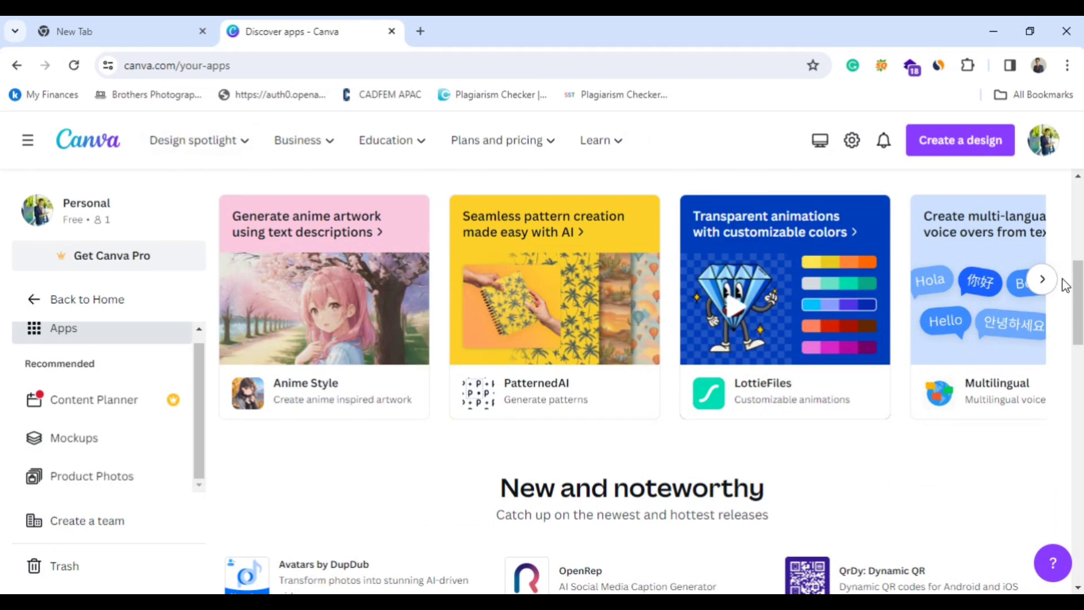
pyautogui.click(1043, 281)
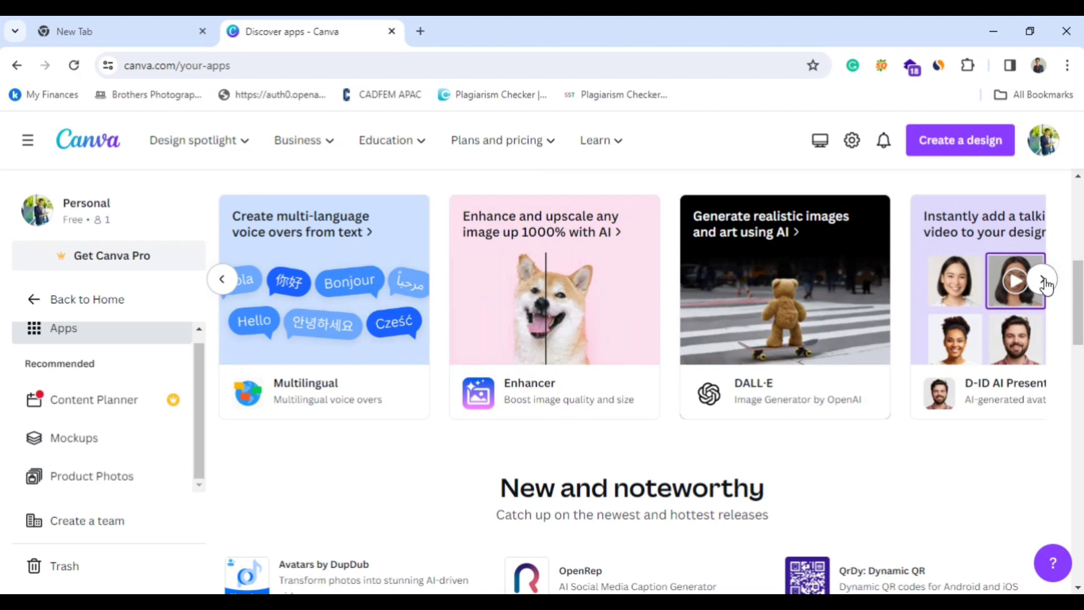
pyautogui.click(1043, 281)
pyautogui.click(1042, 281)
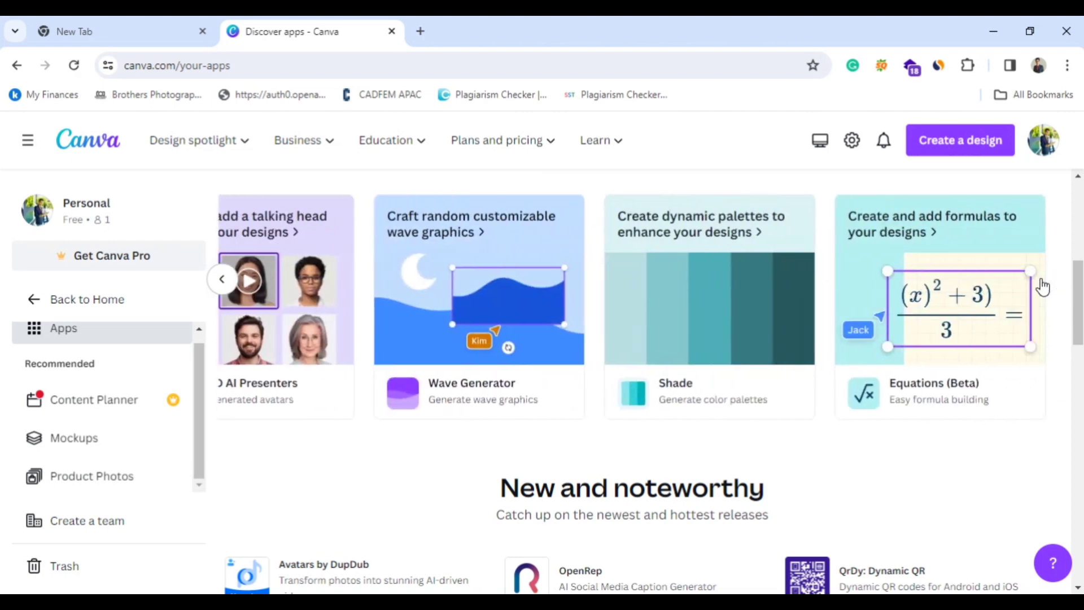
# Examine the New and noteworthy apps and go back through the Trending apps to the first ones.
pyautogui.scroll(-1, 704, 438)
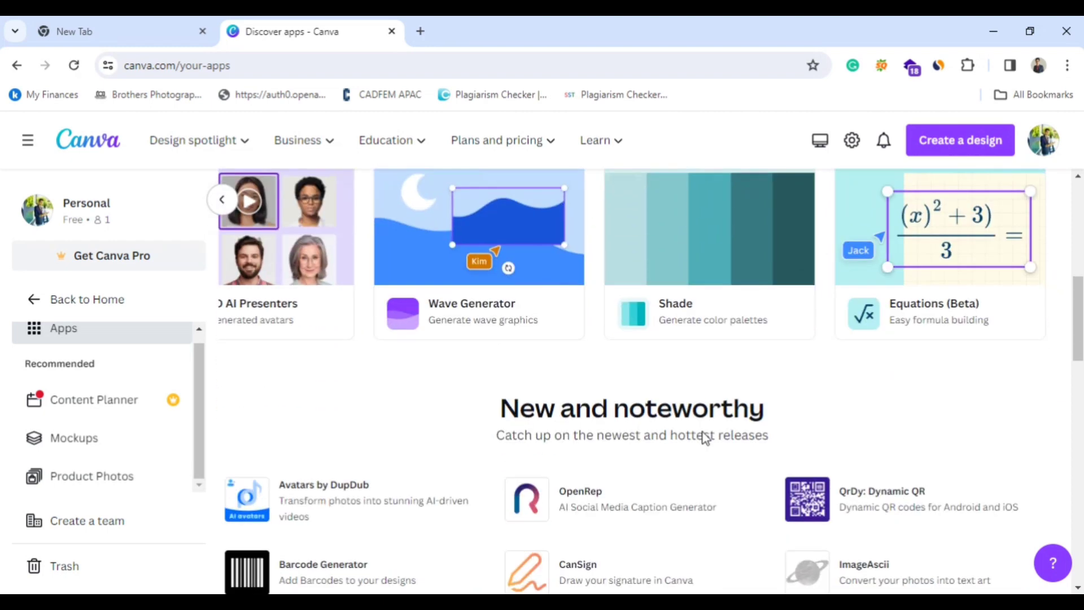
pyautogui.scroll(-2, 553, 452)
pyautogui.scroll(-2, 563, 415)
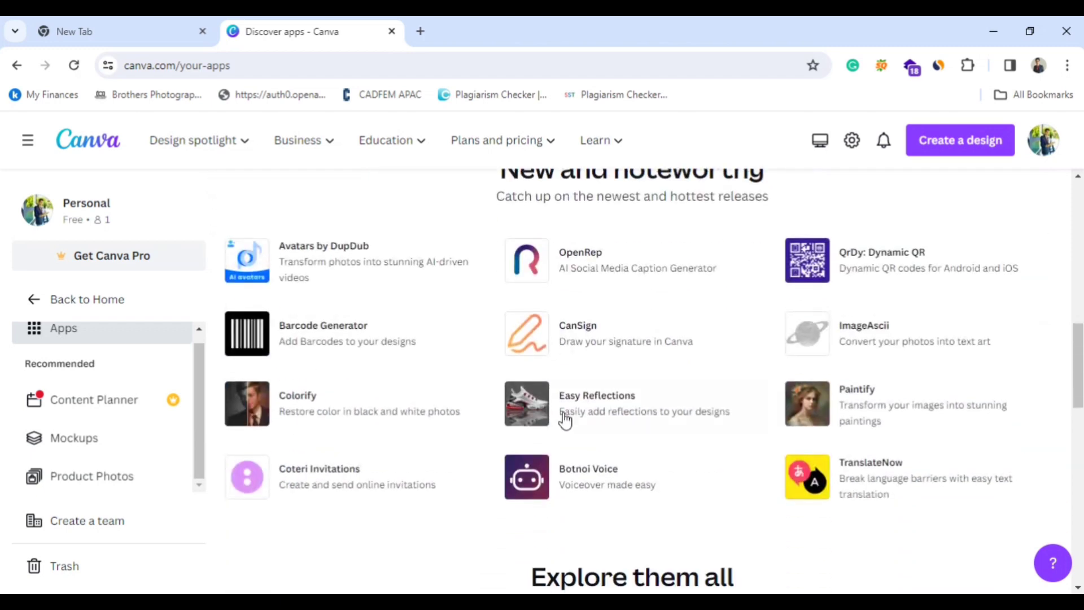
pyautogui.scroll(6, 561, 416)
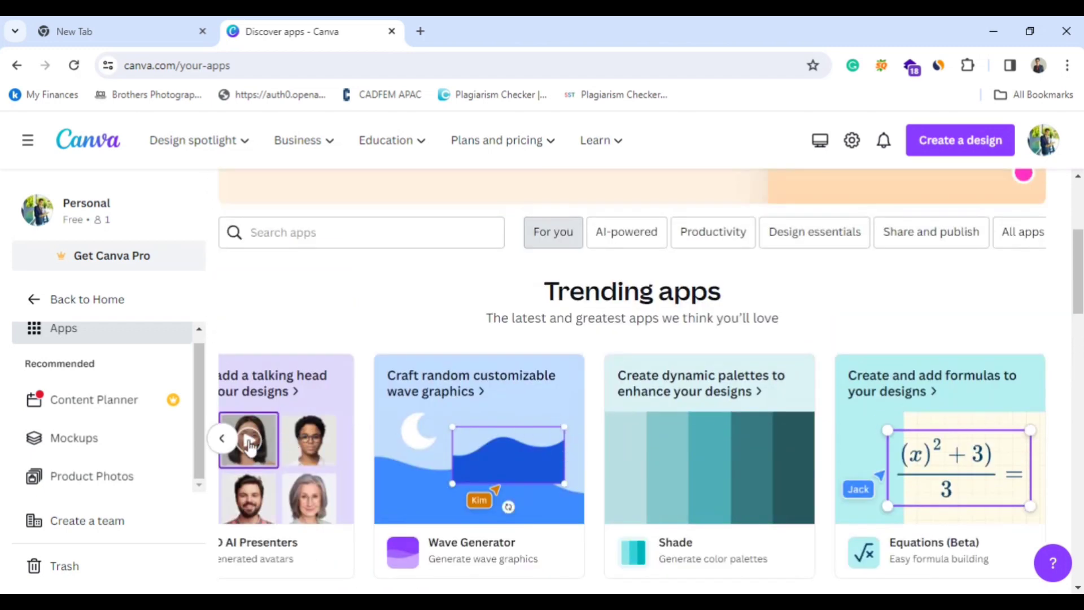
pyautogui.click(222, 438)
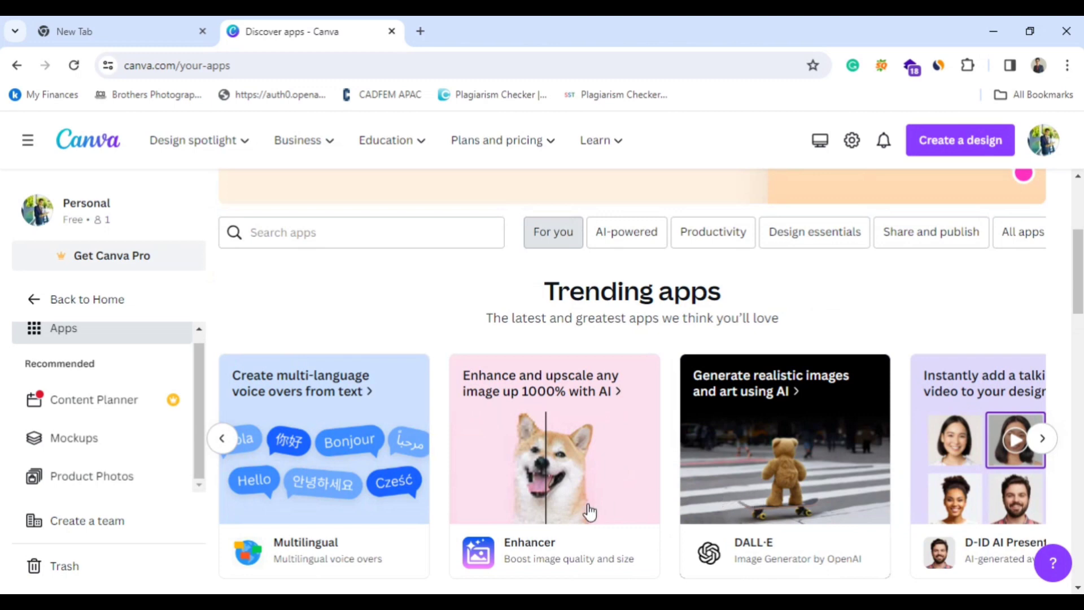
pyautogui.scroll(-3, 634, 464)
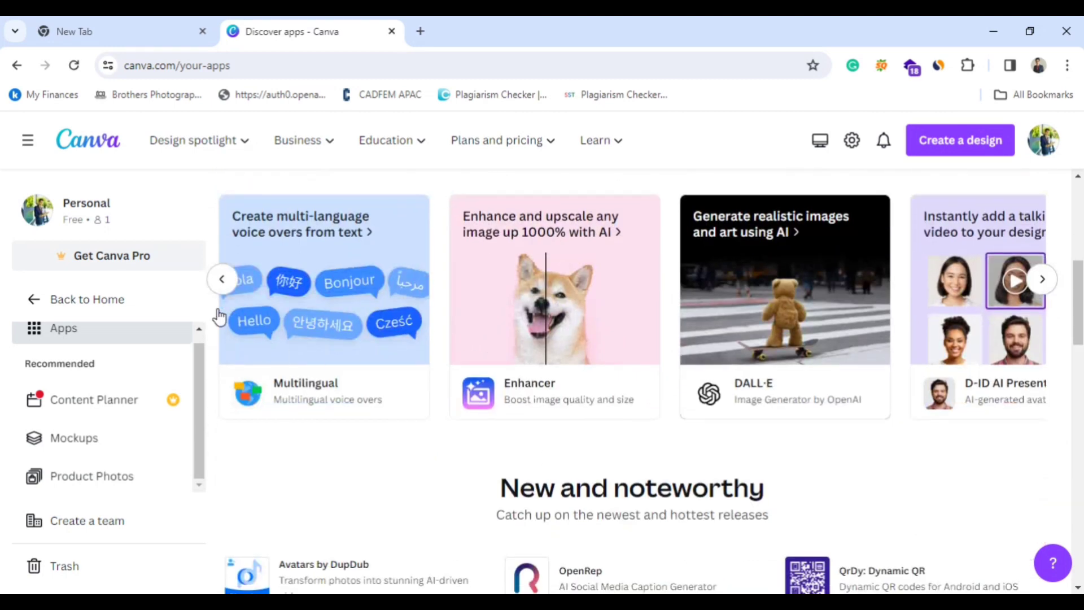
pyautogui.click(222, 279)
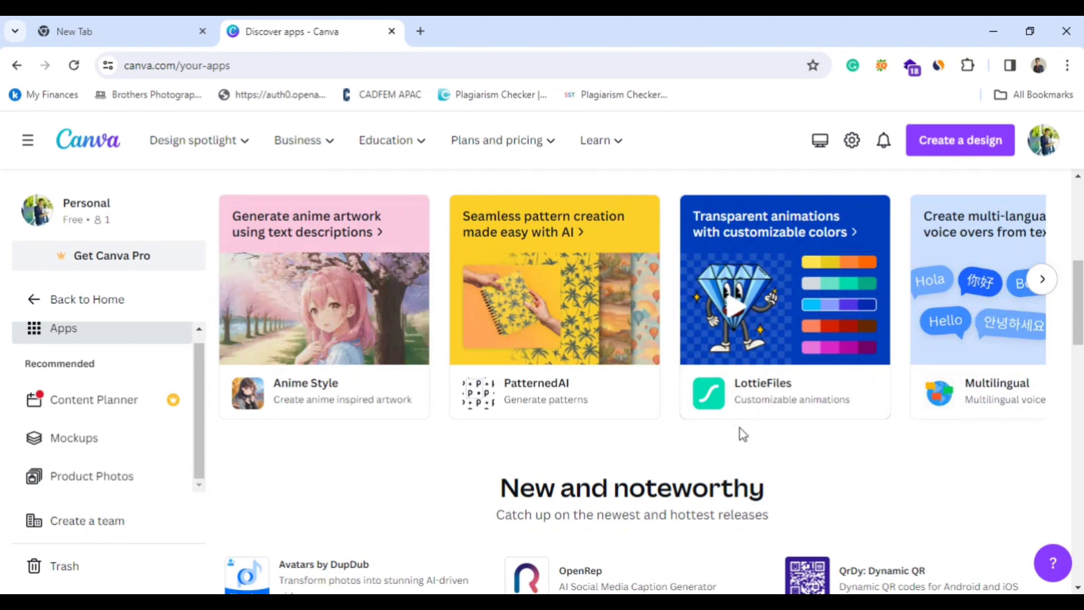
# Examine the app directory's AI-powered, Productivity, Design essentials, and Share and publish categories.
pyautogui.scroll(-10, 728, 446)
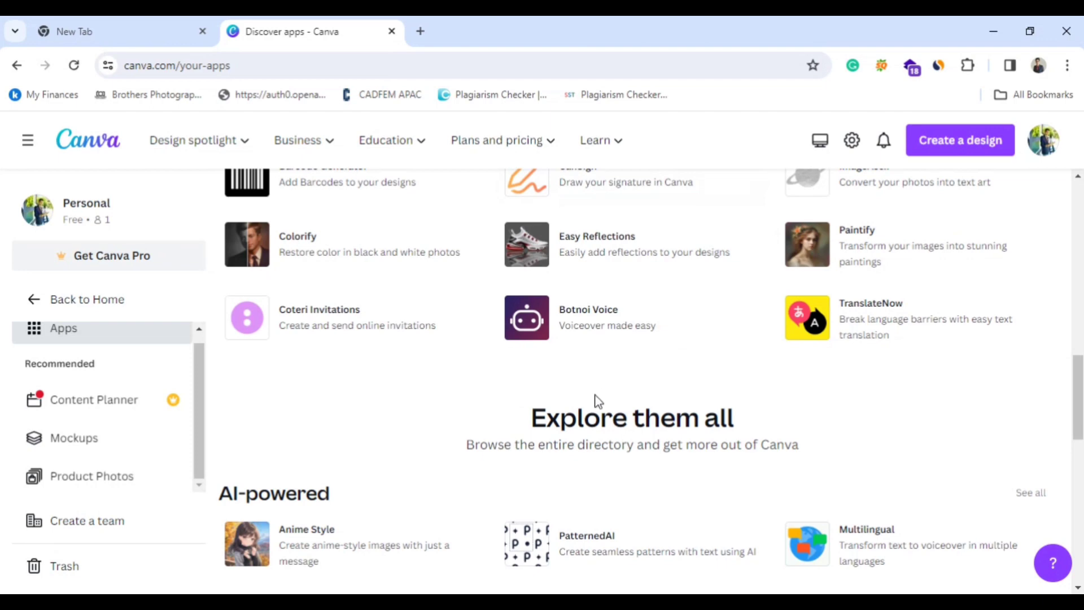
pyautogui.scroll(-3, 598, 401)
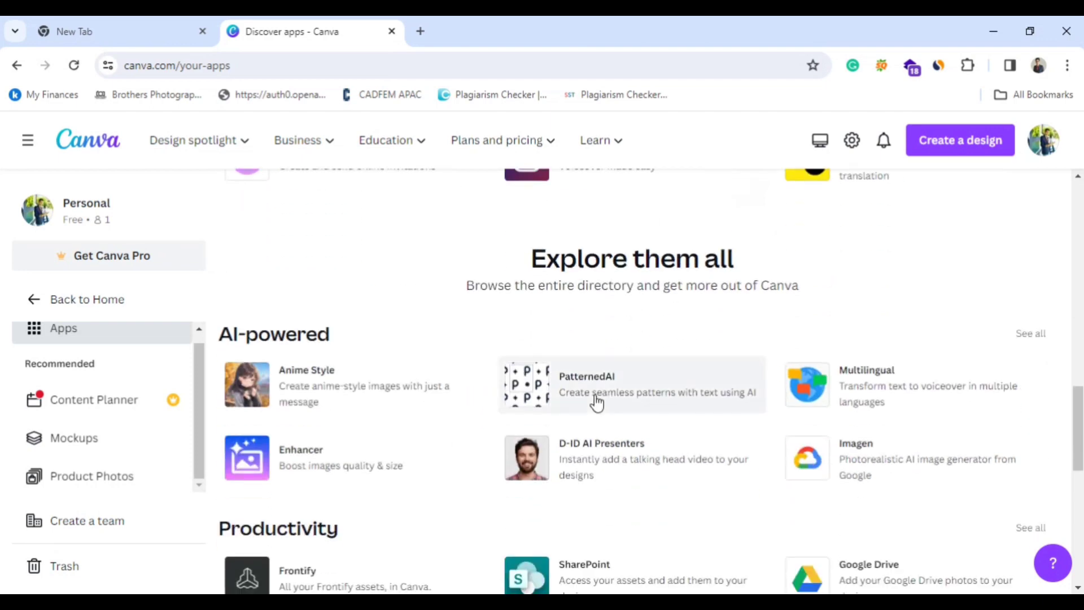
pyautogui.scroll(-2, 597, 402)
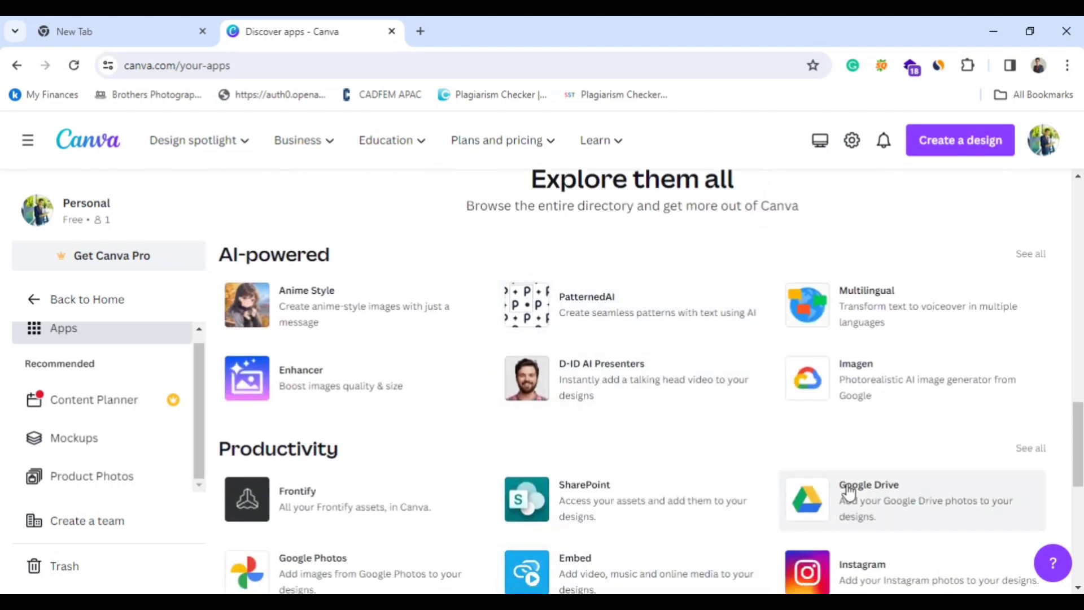
pyautogui.scroll(-2, 832, 432)
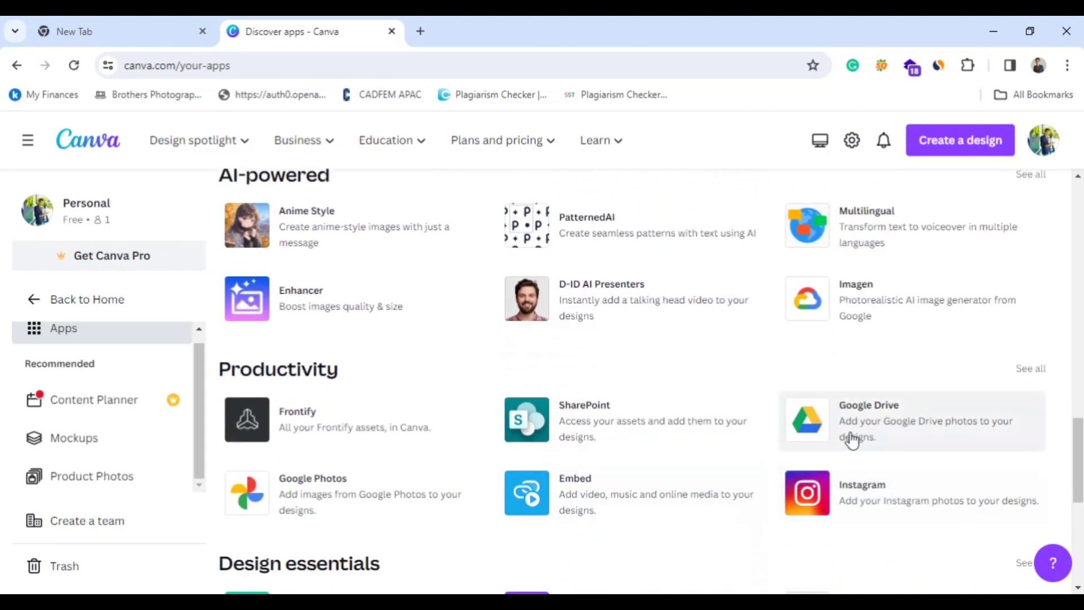
pyautogui.scroll(-2, 751, 438)
pyautogui.scroll(-2, 751, 439)
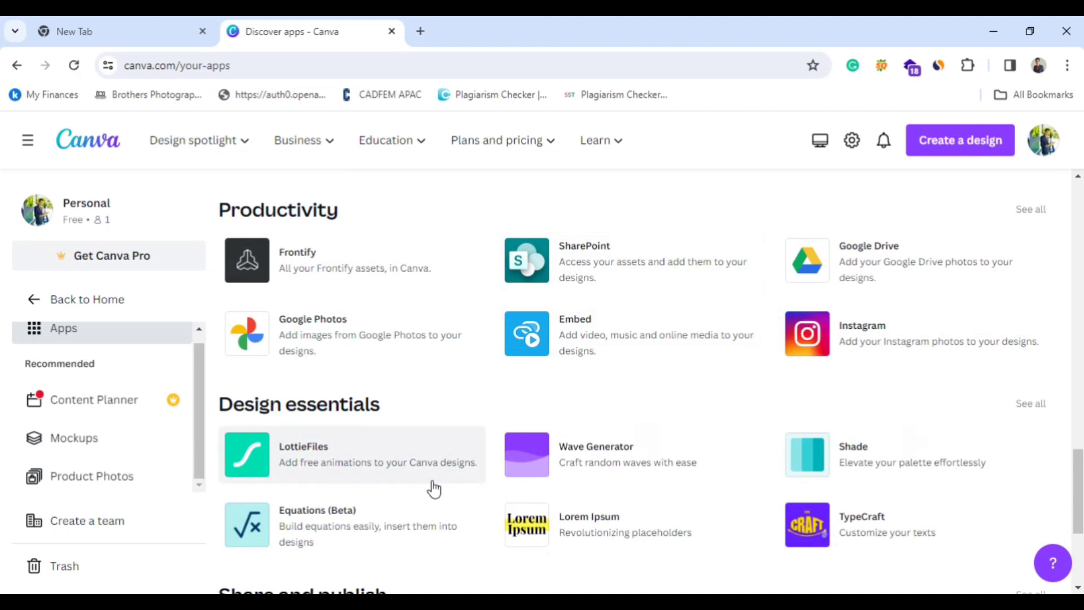
pyautogui.scroll(-2, 434, 489)
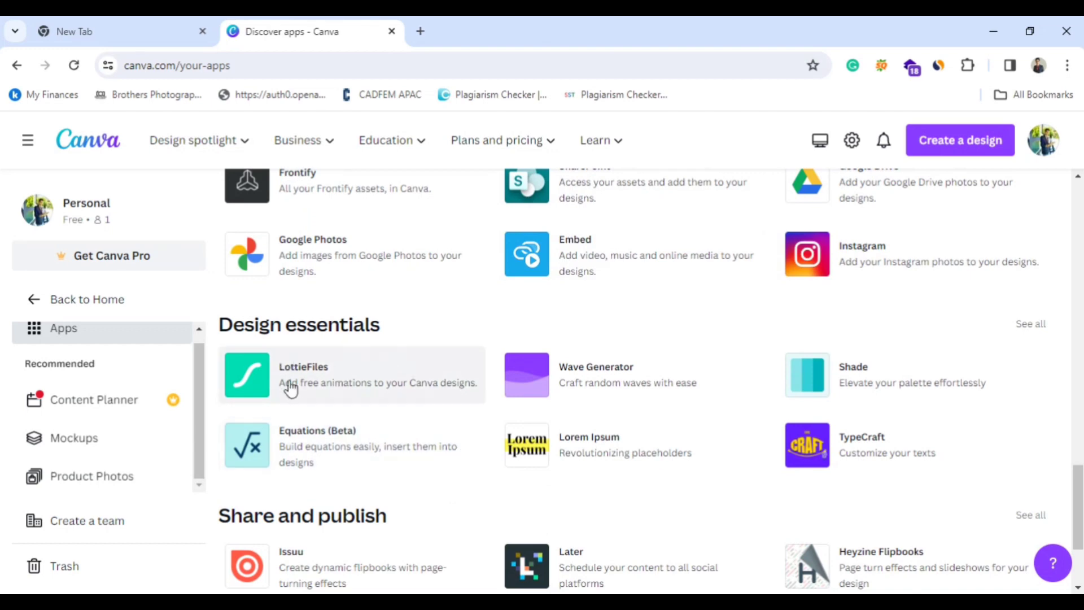
pyautogui.scroll(-3, 680, 395)
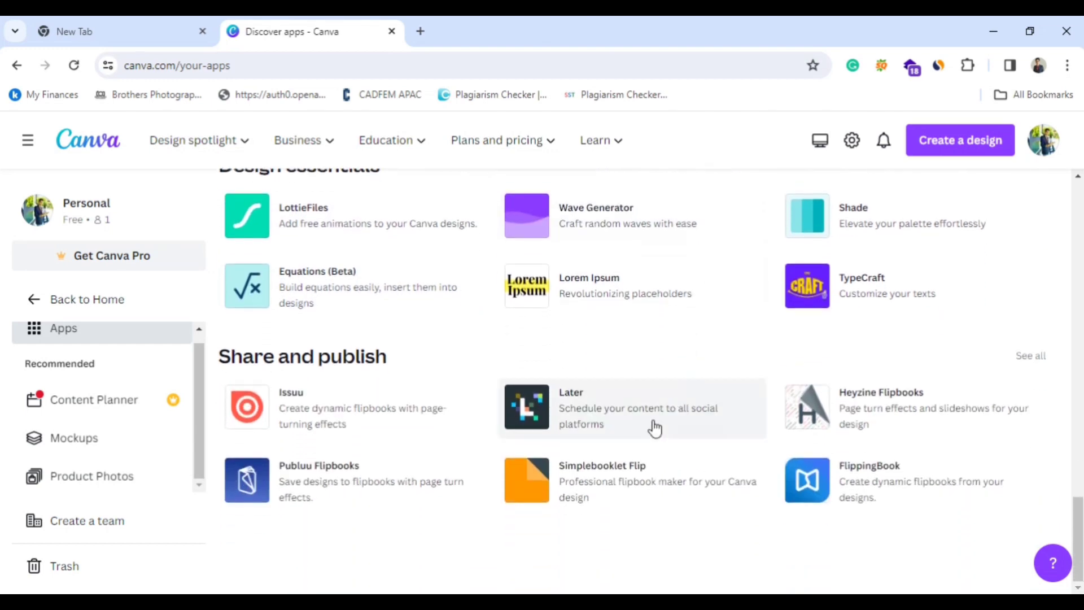
# Leave the Apps page and go back to the home page, viewing its main navigation list from the beginning.
pyautogui.scroll(10, 641, 450)
pyautogui.scroll(10, 641, 457)
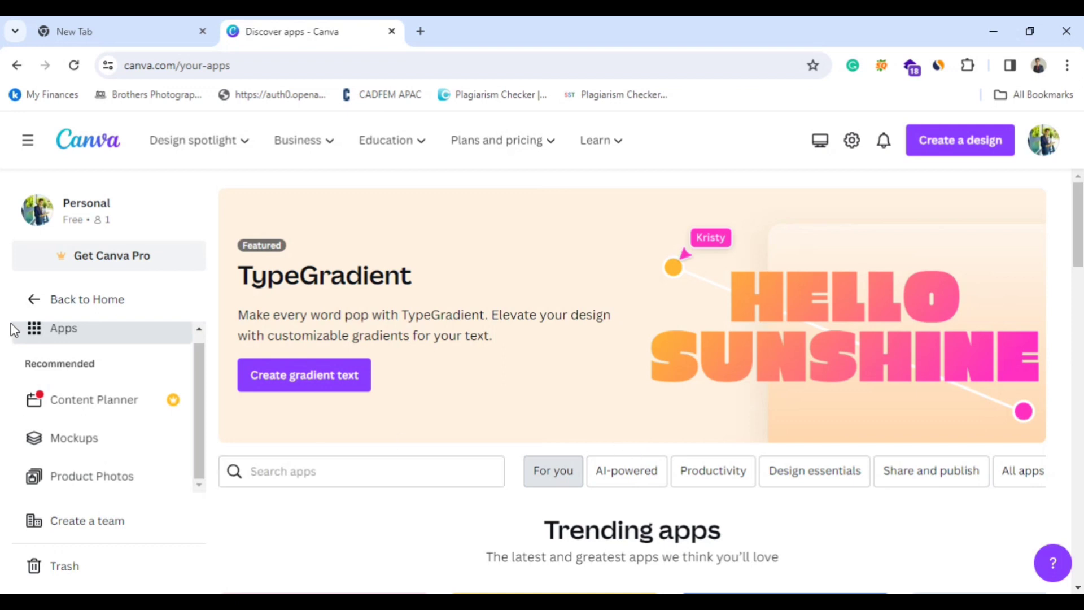
pyautogui.click(37, 311)
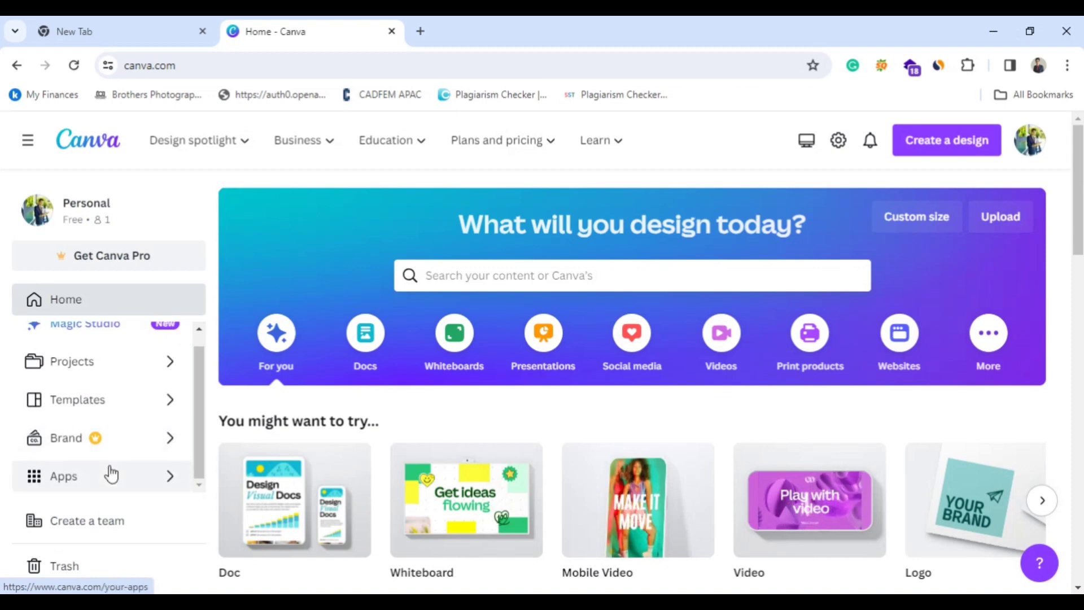
pyautogui.scroll(1, 104, 460)
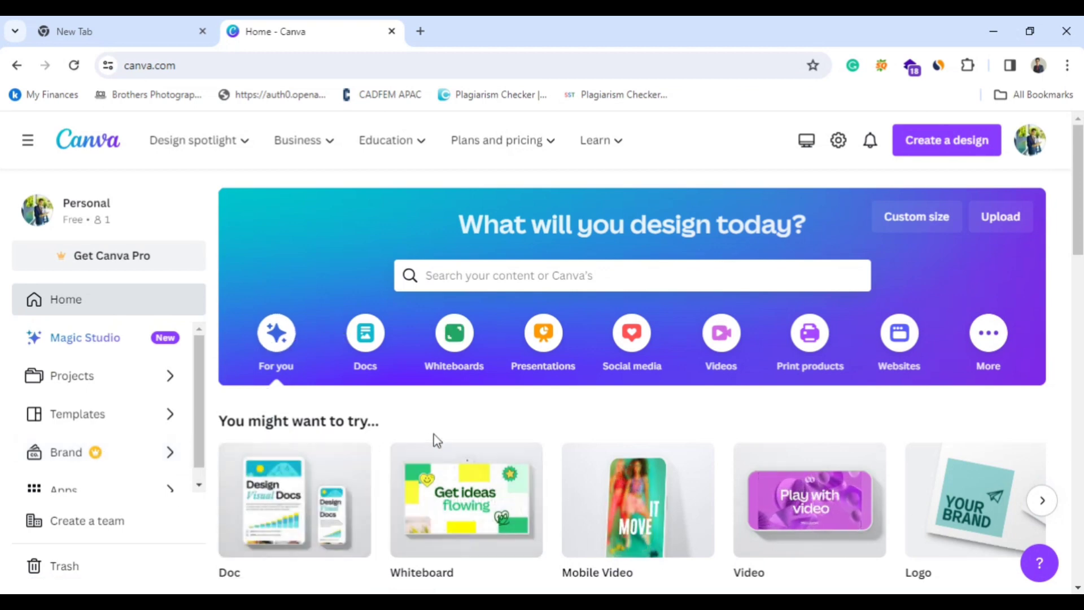
# Look through the home page's suggested design types and recent designs.
pyautogui.scroll(-1, 434, 435)
pyautogui.scroll(1, 441, 415)
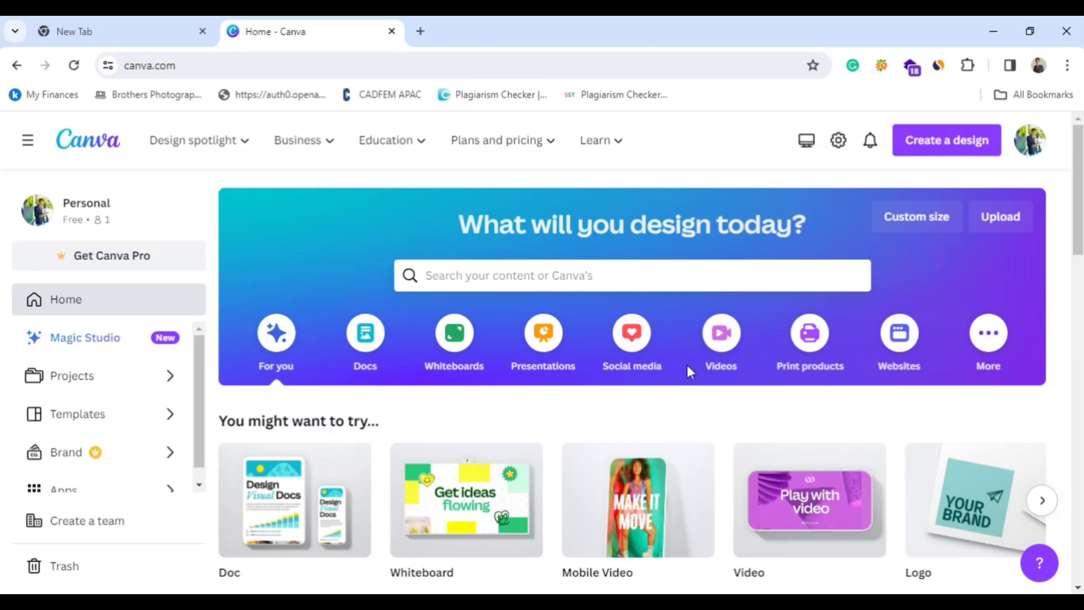
pyautogui.scroll(-8, 686, 364)
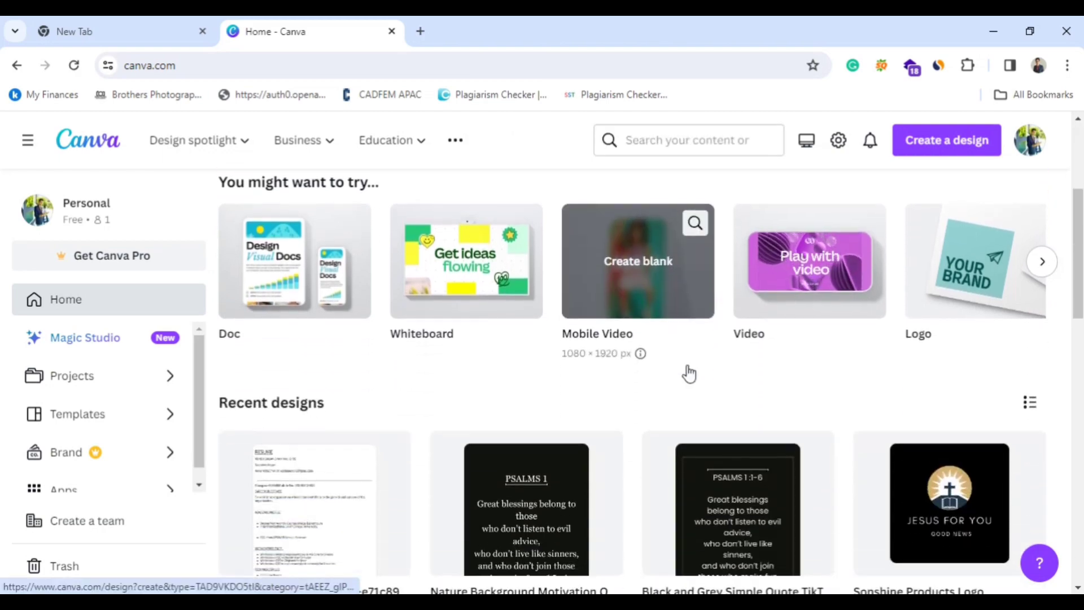
pyautogui.scroll(-10, 515, 350)
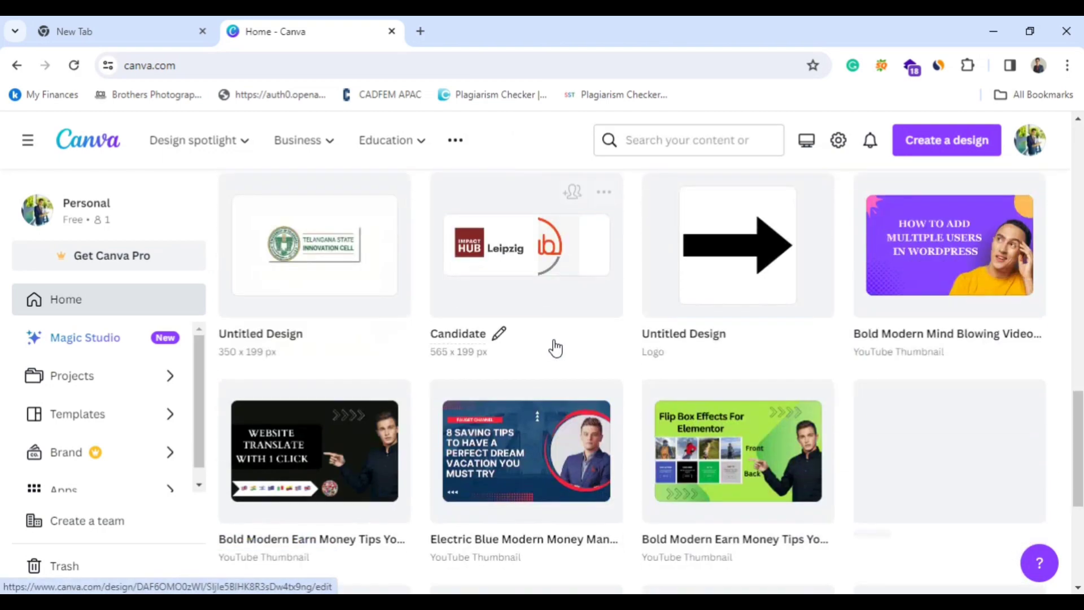
pyautogui.scroll(18, 684, 359)
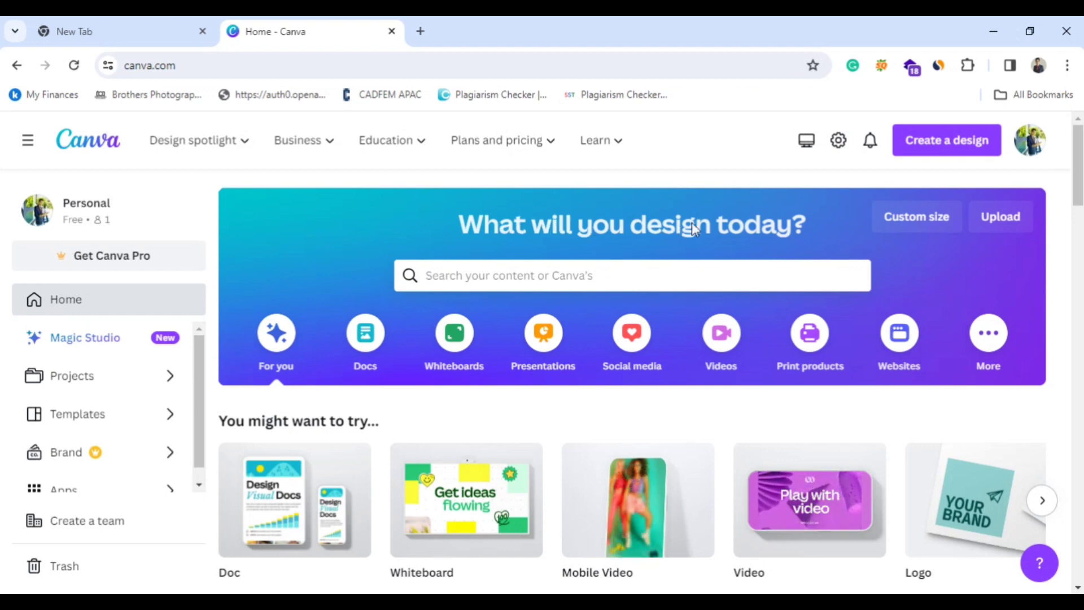
# Search the existing projects for "digital maeketing" and look over the matching designs.
pyautogui.click(474, 275)
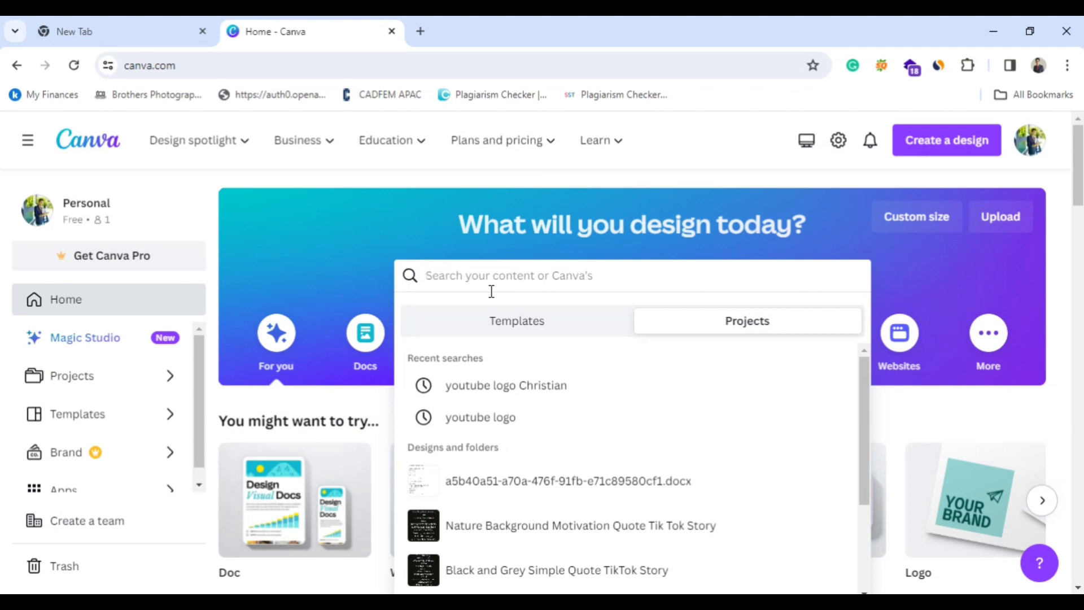
pyautogui.write('d')
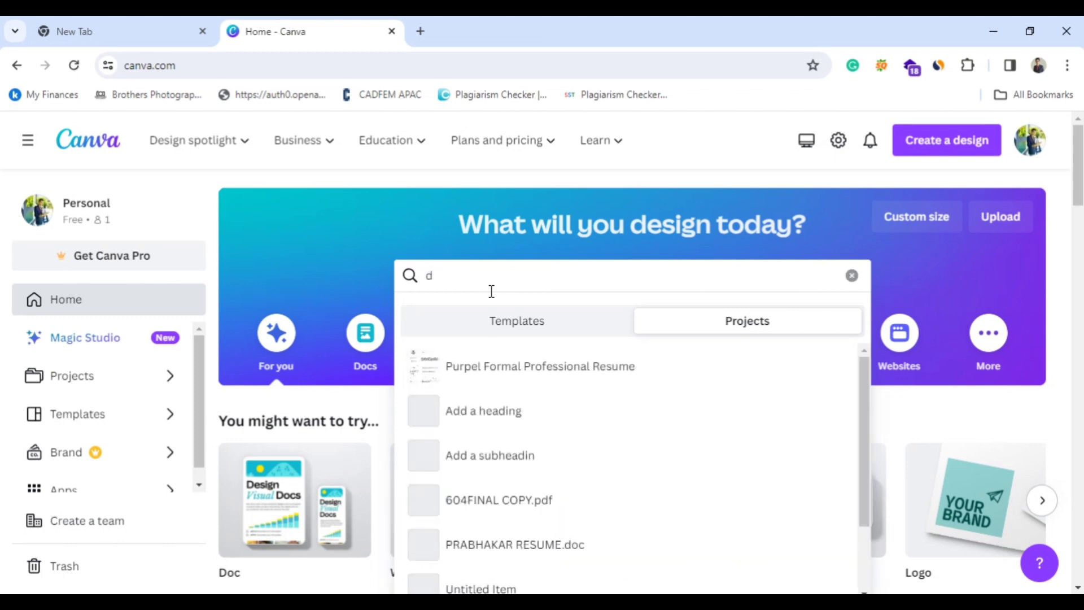
pyautogui.write('i')
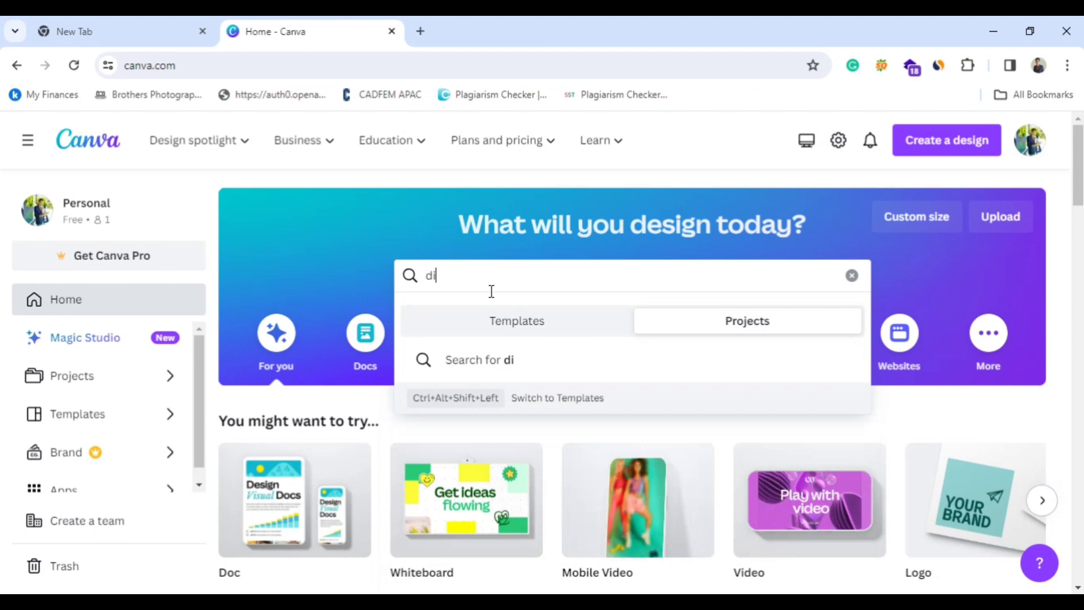
pyautogui.write('gital ')
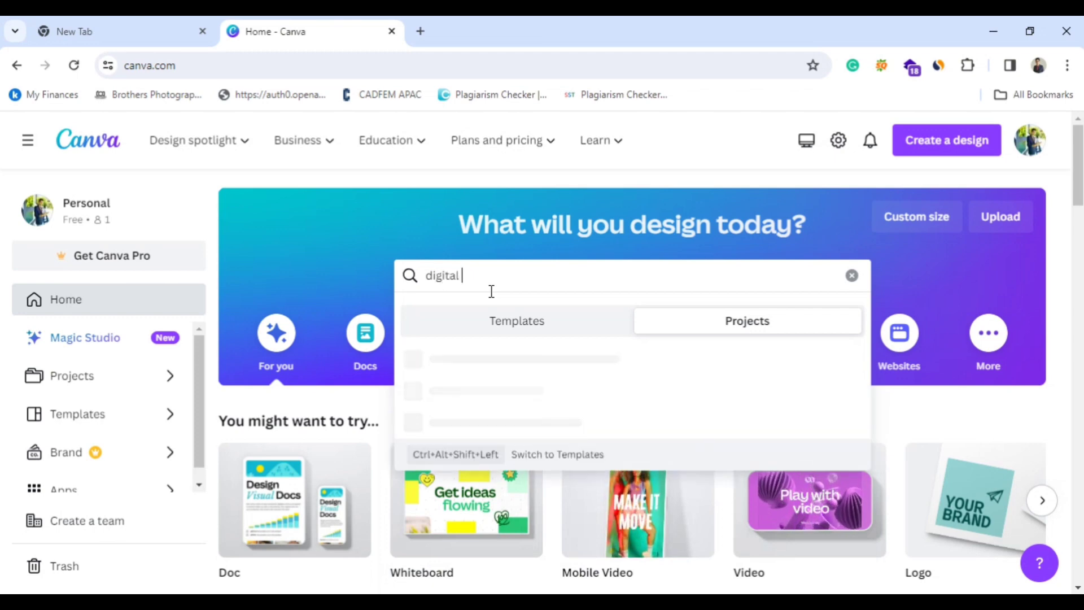
pyautogui.write('maeketing')
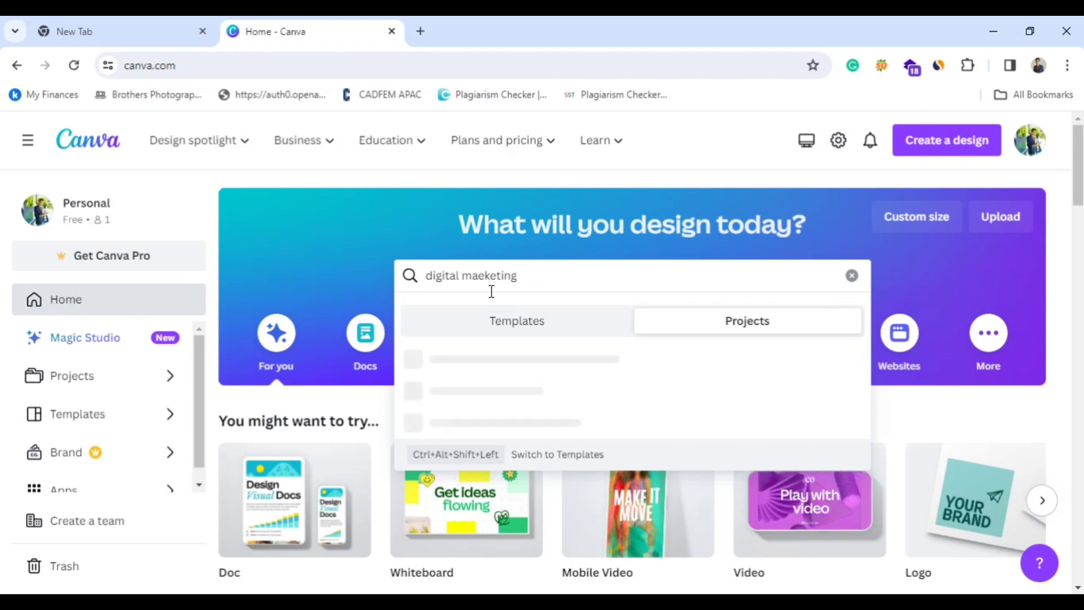
pyautogui.press('Return')
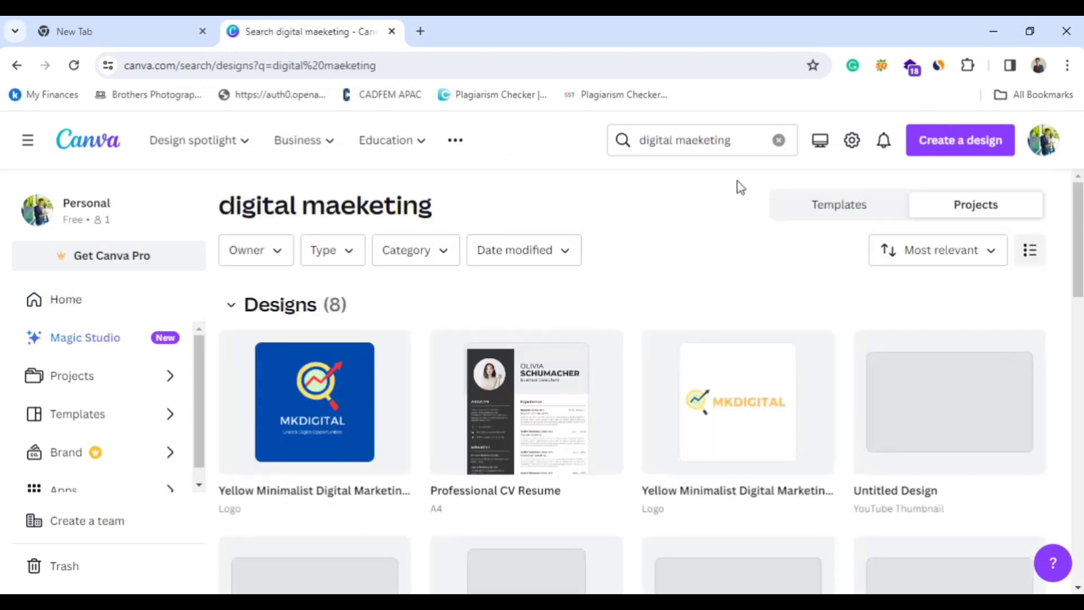
pyautogui.scroll(-1, 666, 282)
pyautogui.scroll(1, 689, 267)
# Change the project search to "digital marketing post" and look through the matching designs, images and videos.
pyautogui.click(728, 136)
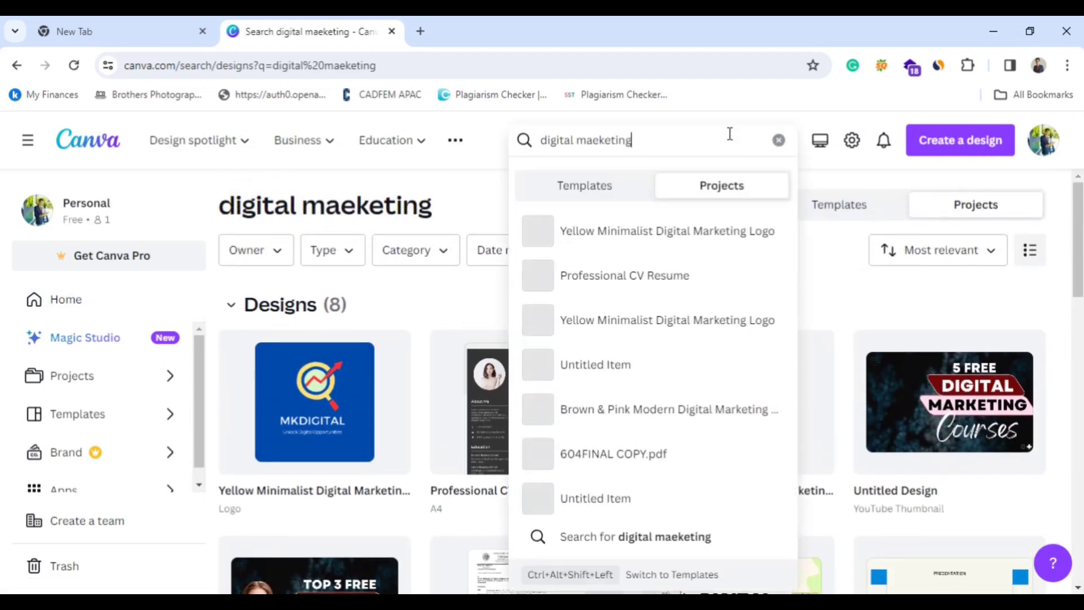
pyautogui.press('BackSpace')
pyautogui.press('BackSpace')
pyautogui.press('BackSpace')
pyautogui.press('BackSpace')
pyautogui.press('BackSpace')
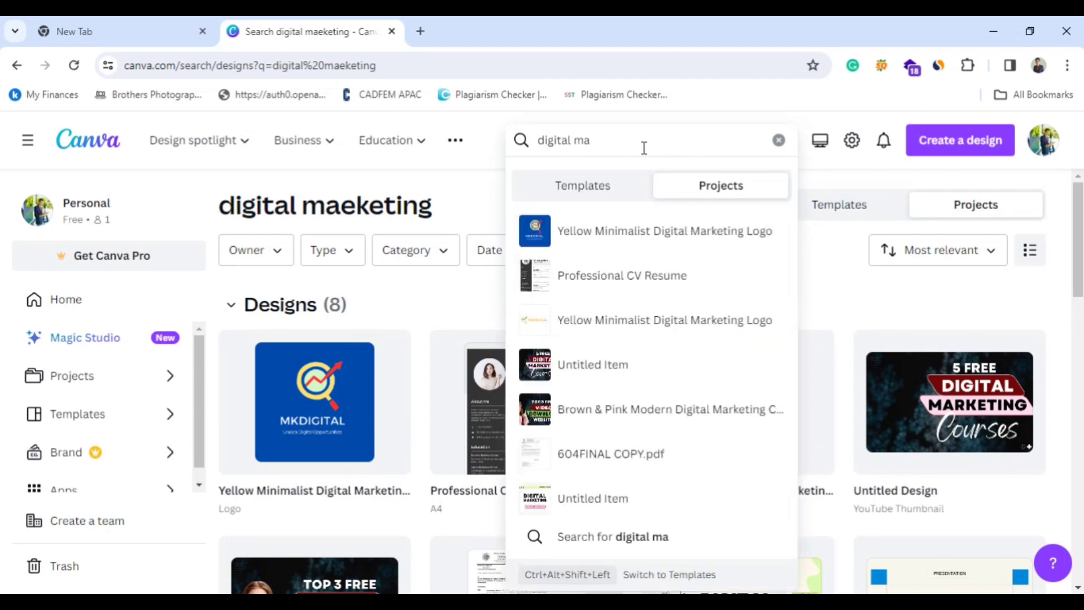
pyautogui.write('r')
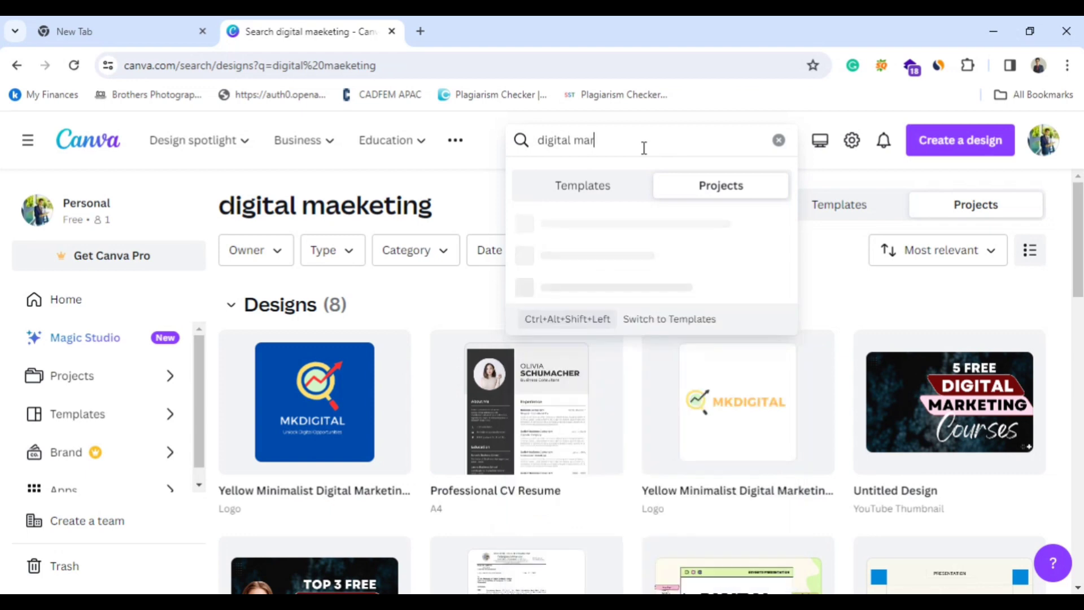
pyautogui.write('keting')
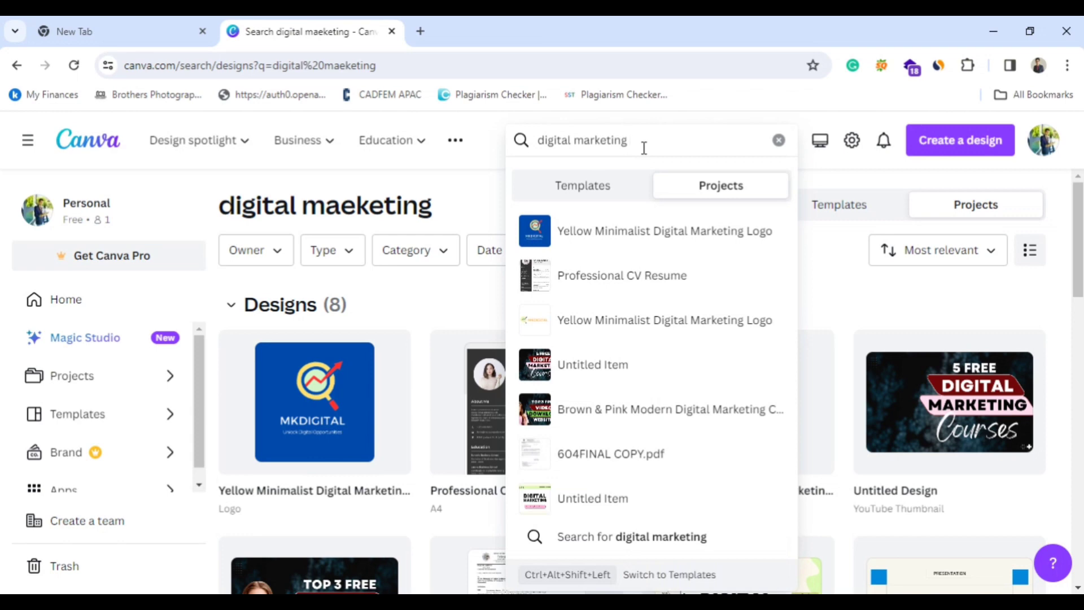
pyautogui.write(' post')
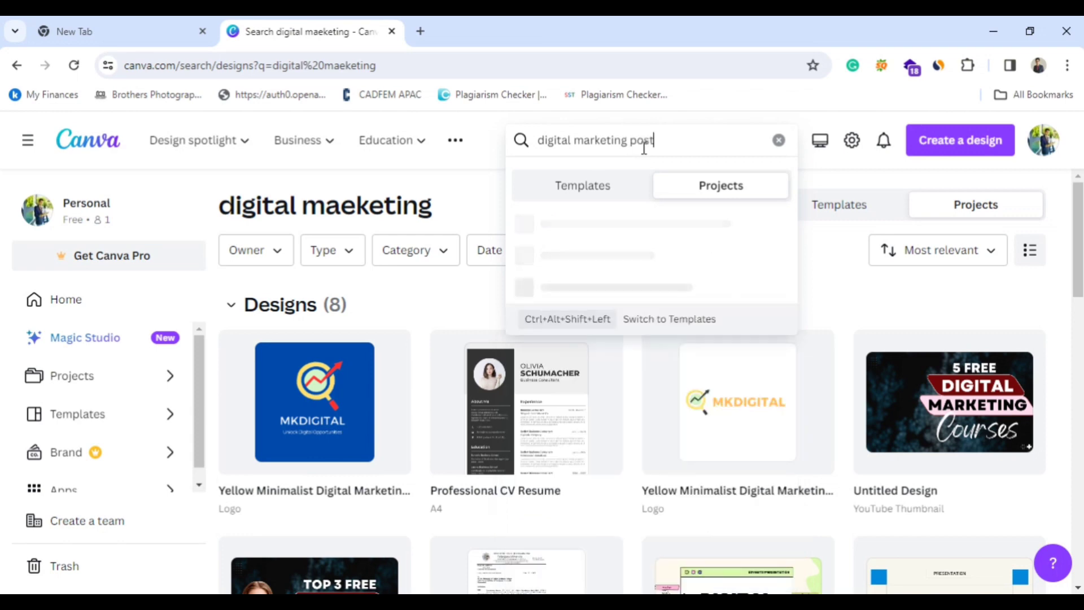
pyautogui.press('Return')
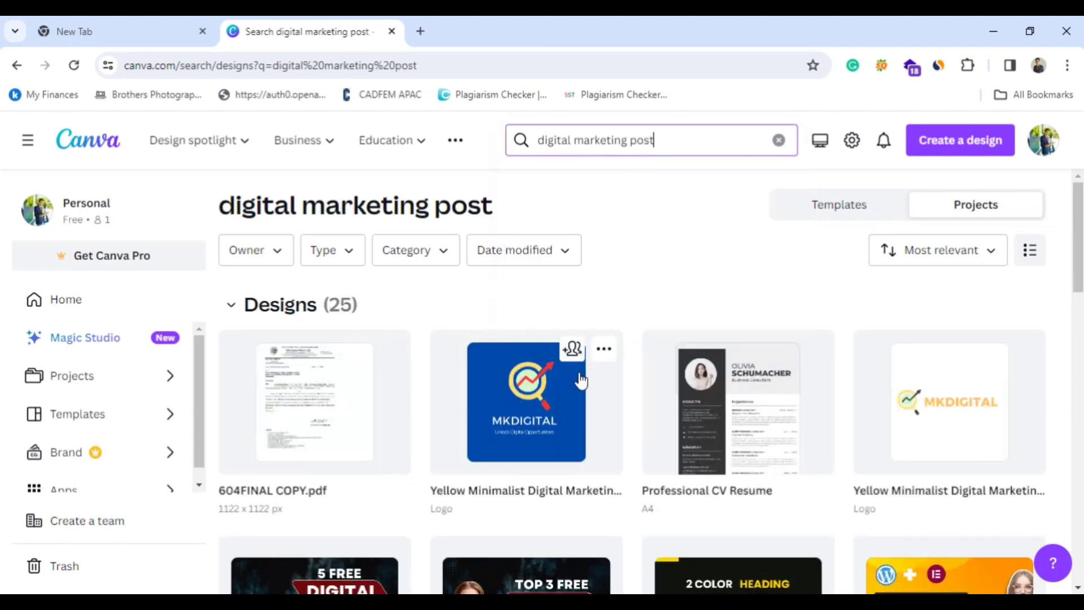
pyautogui.scroll(-7, 581, 381)
pyautogui.scroll(-12, 537, 363)
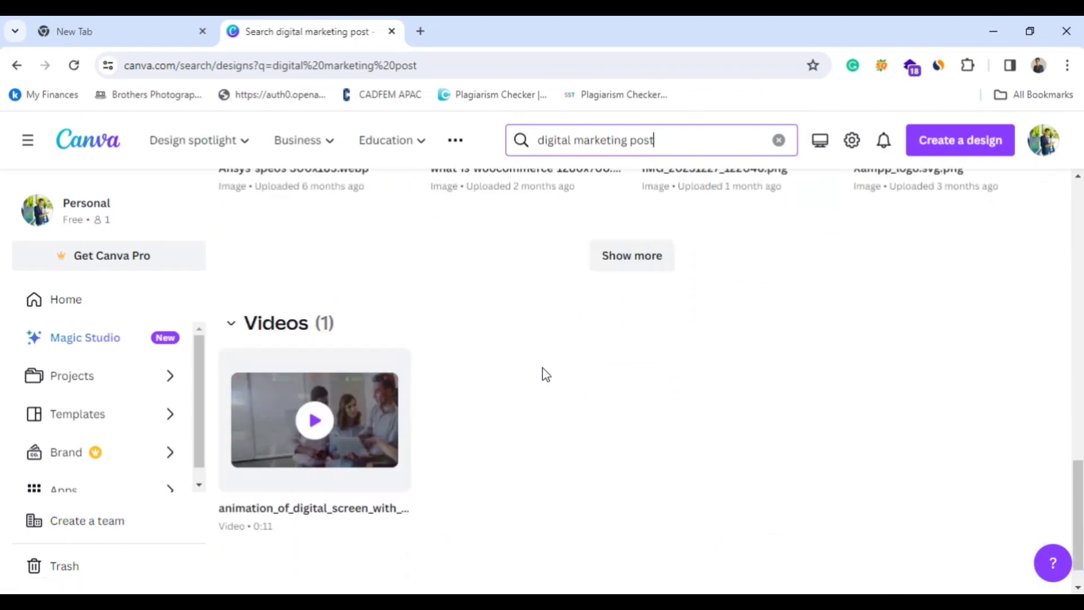
pyautogui.scroll(20, 546, 374)
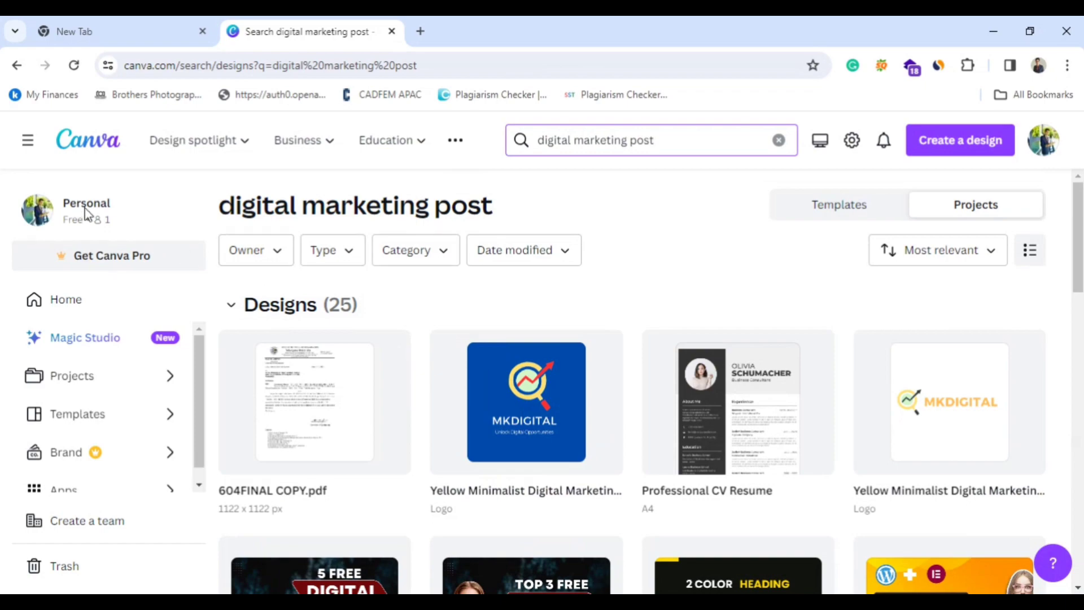
# Return from the search results to the home page and glance over the recent designs.
pyautogui.click(67, 311)
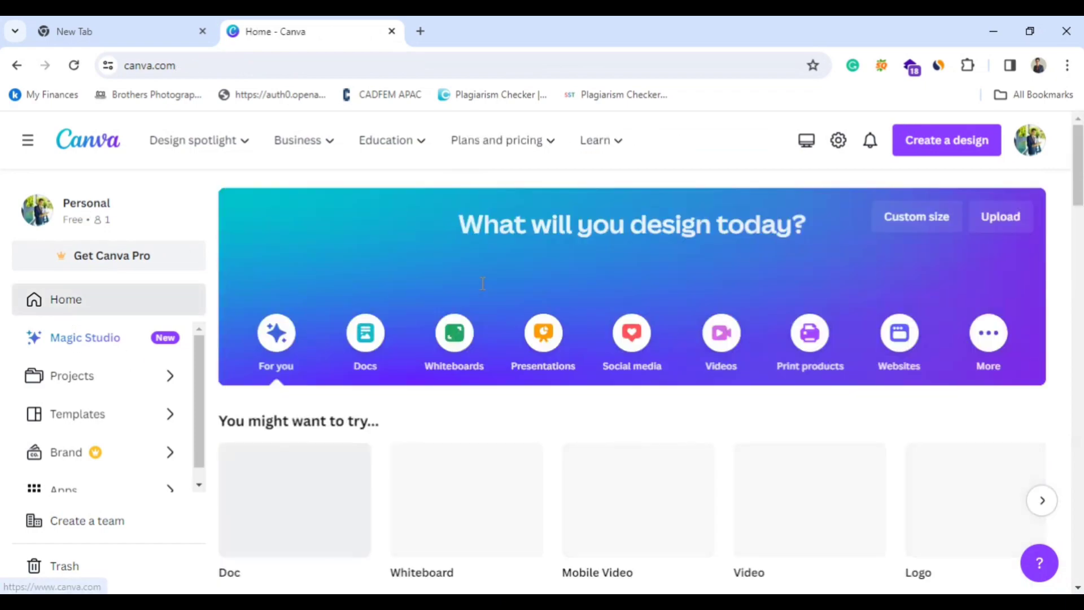
pyautogui.scroll(-6, 588, 374)
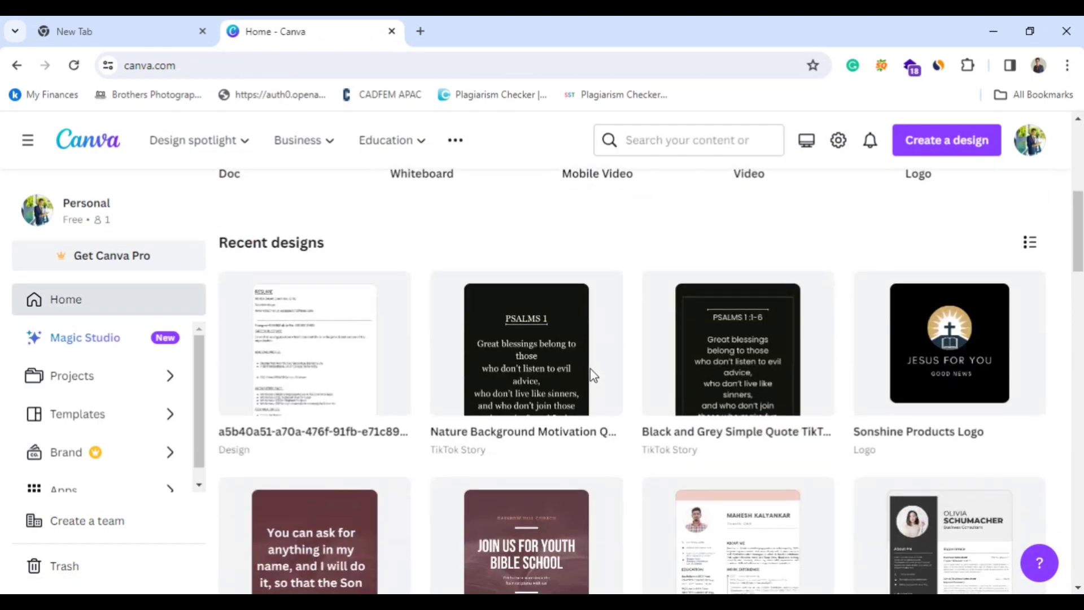
pyautogui.scroll(6, 591, 368)
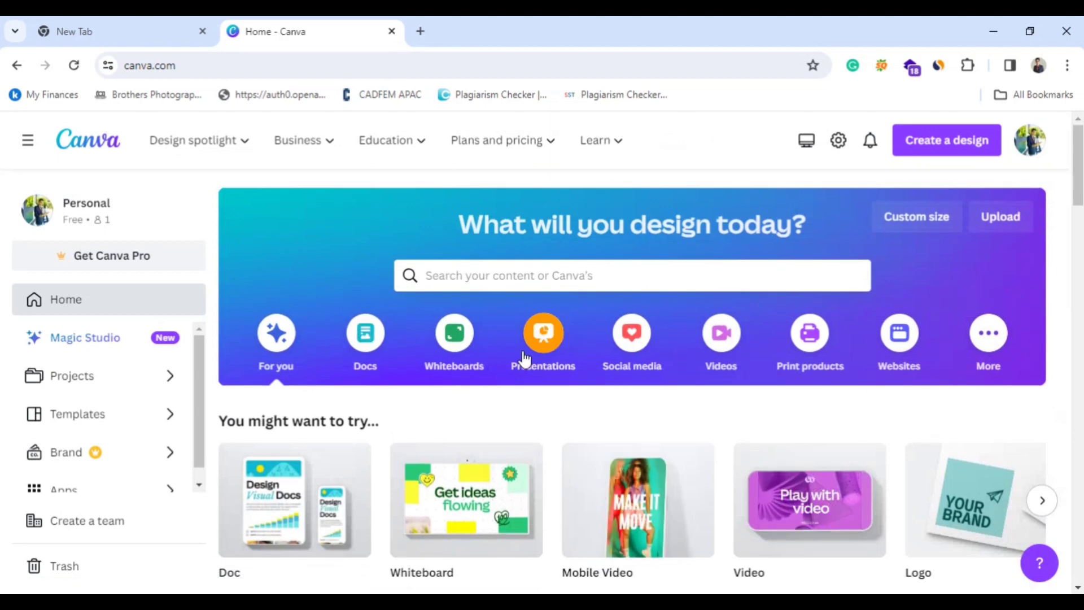
# Open the Social media category and examine its Popular, Instagram, Facebook and LinkedIn design formats.
pyautogui.click(633, 347)
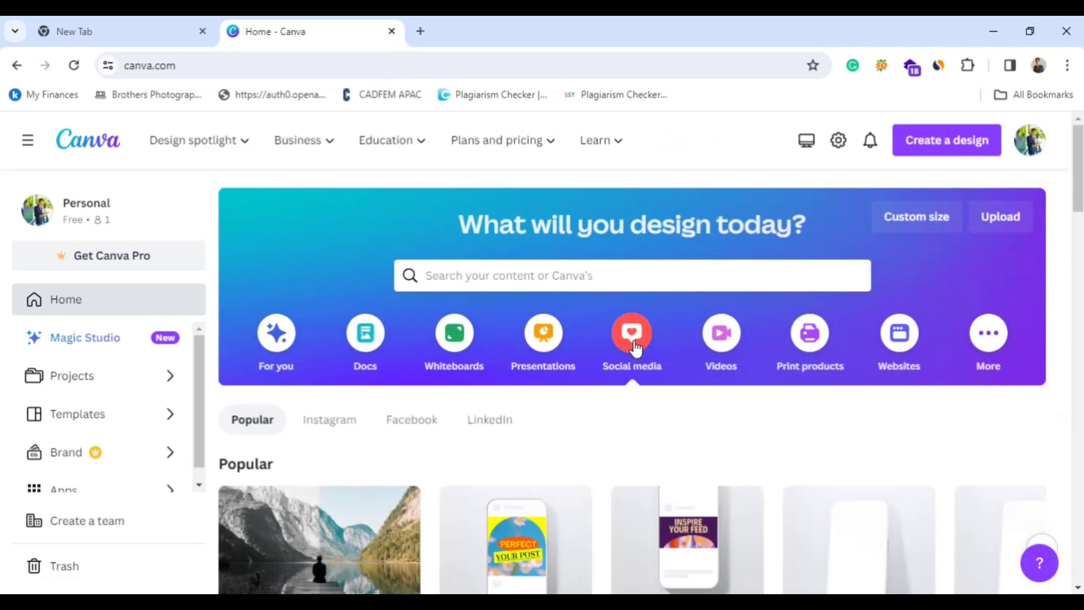
pyautogui.scroll(-5, 635, 347)
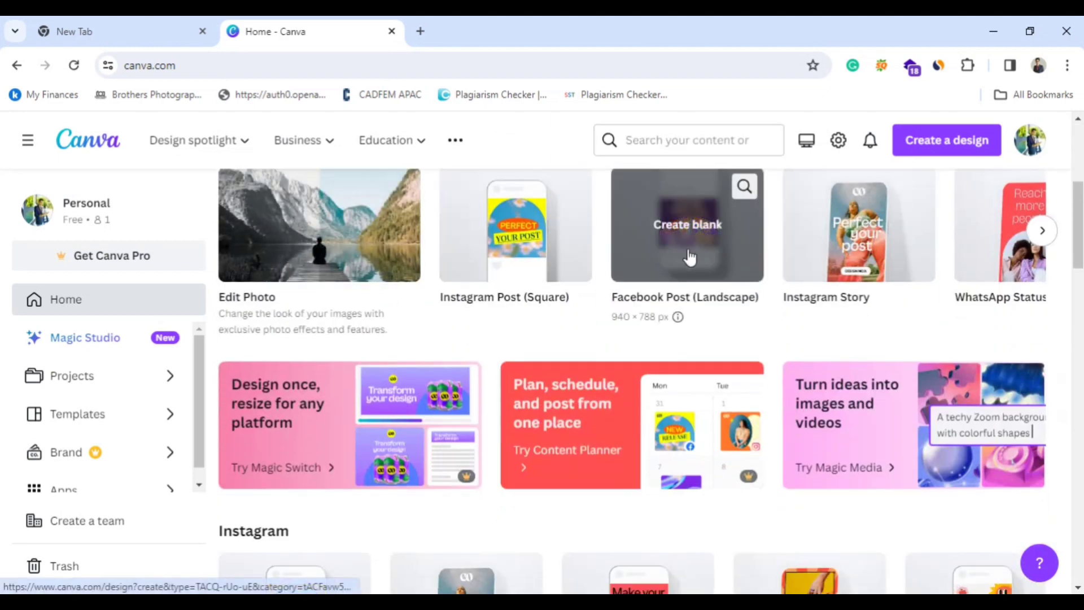
pyautogui.scroll(1, 986, 323)
pyautogui.scroll(-5, 824, 373)
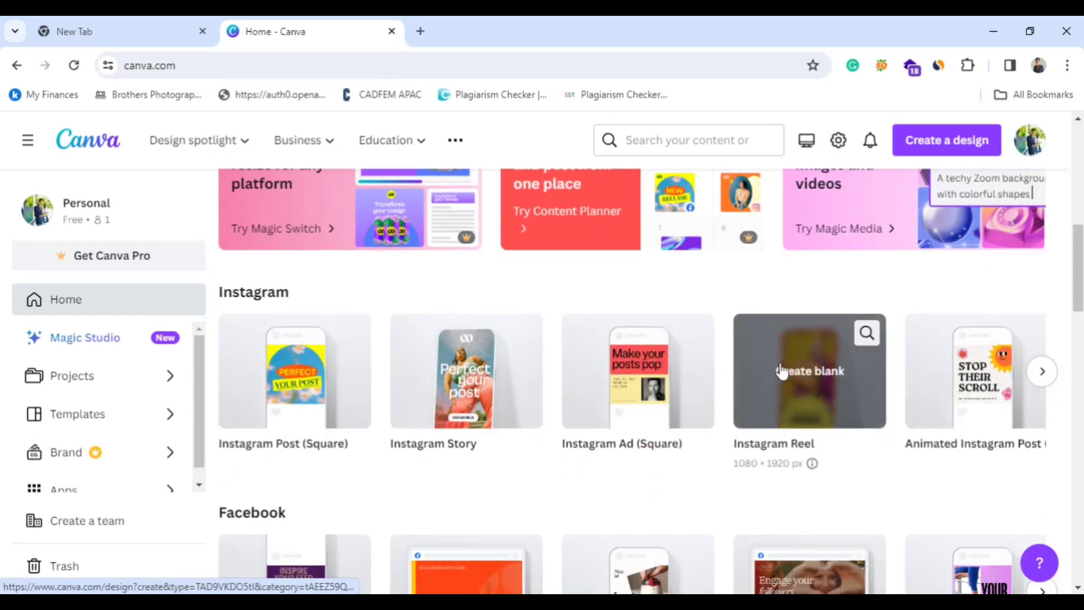
pyautogui.scroll(-4, 510, 307)
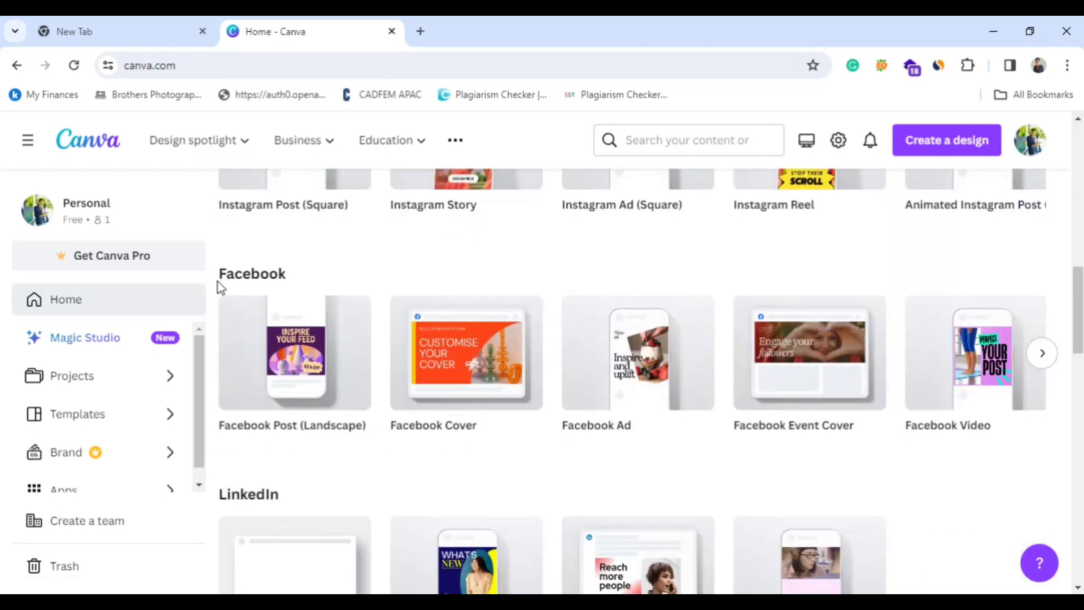
pyautogui.scroll(-5, 339, 285)
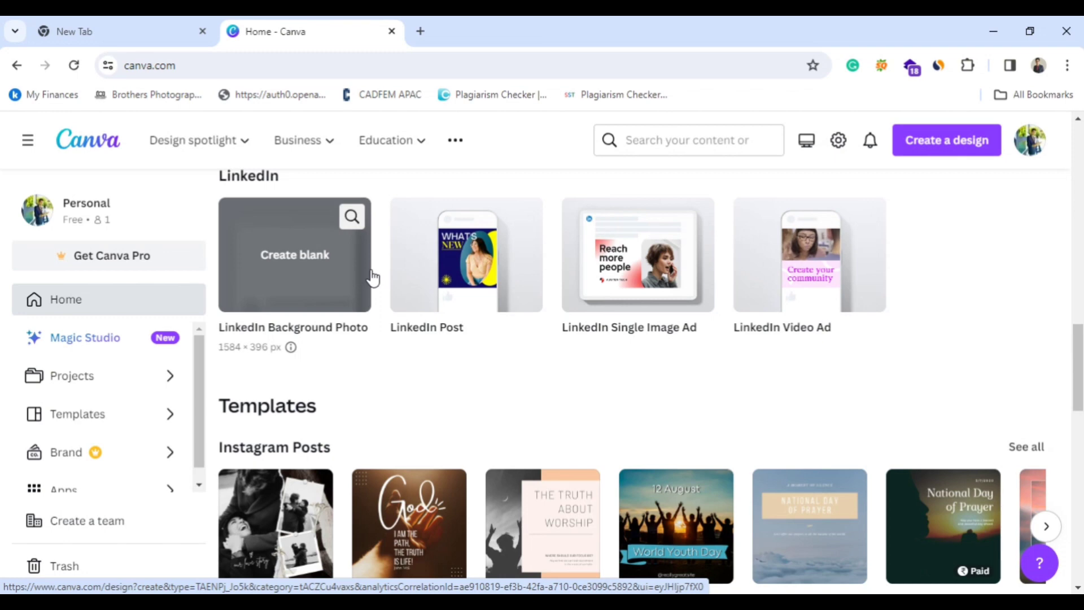
# Examine the social media templates, from Instagram Posts to Facebook Covers, and go back to the Popular formats.
pyautogui.scroll(-3, 371, 276)
pyautogui.scroll(-2, 364, 297)
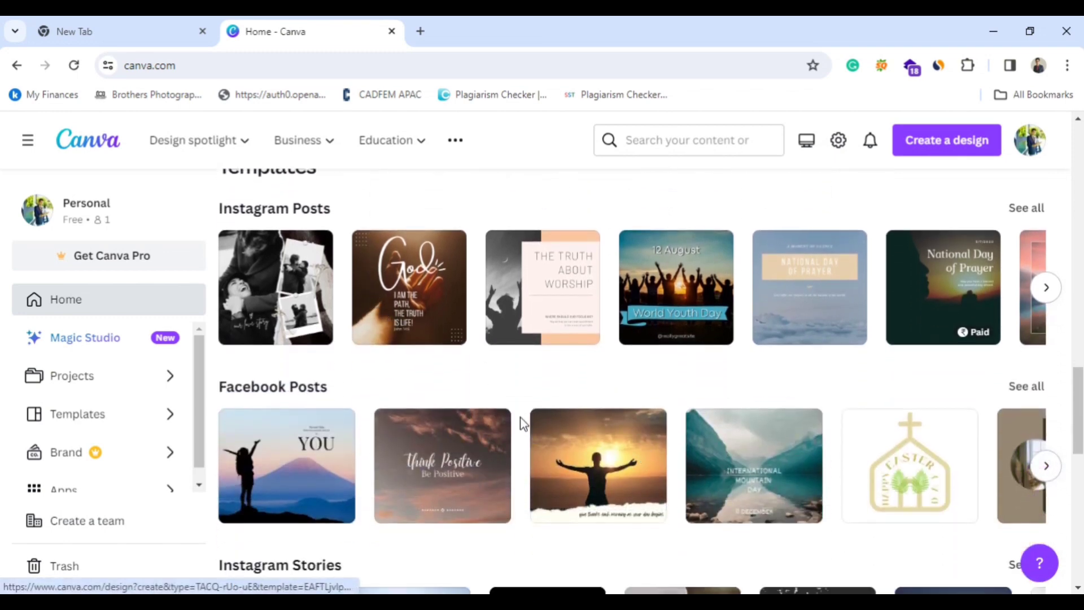
pyautogui.scroll(-4, 521, 409)
pyautogui.scroll(-4, 518, 402)
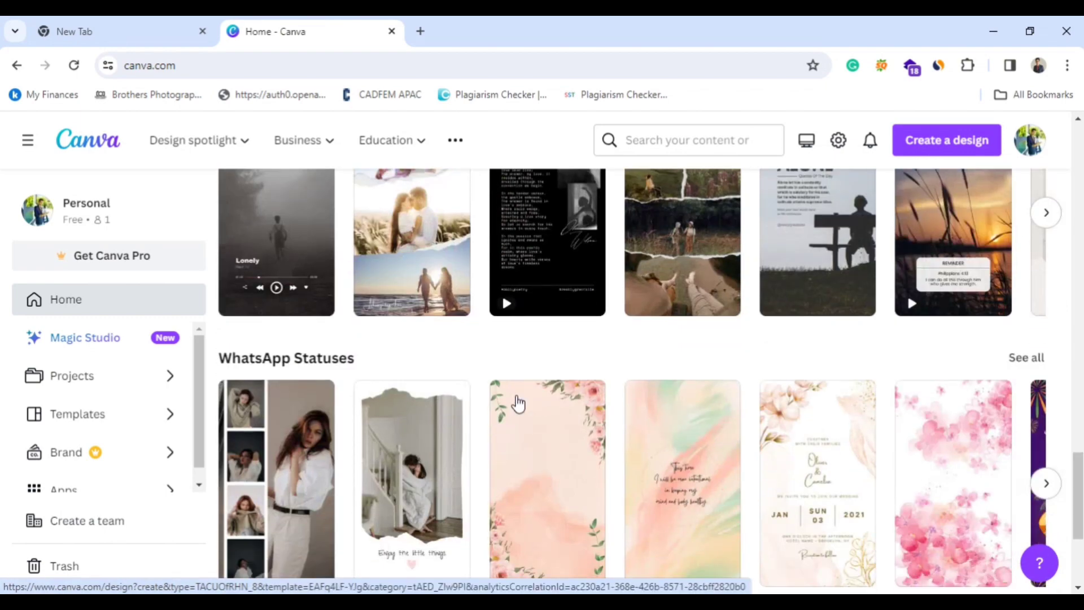
pyautogui.scroll(-4, 518, 402)
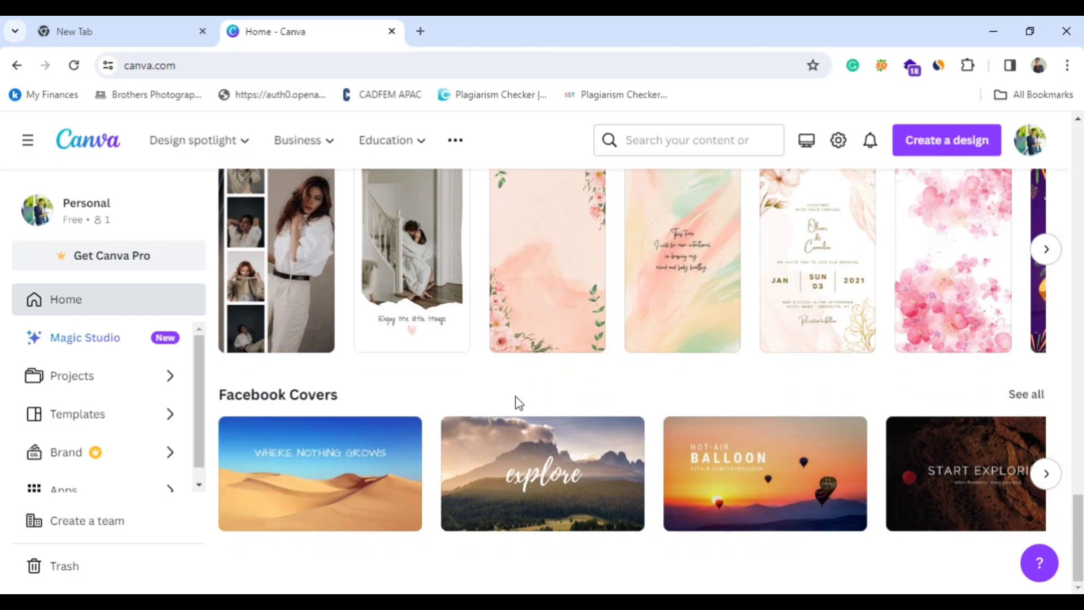
pyautogui.scroll(1, 514, 405)
pyautogui.scroll(-1, 515, 403)
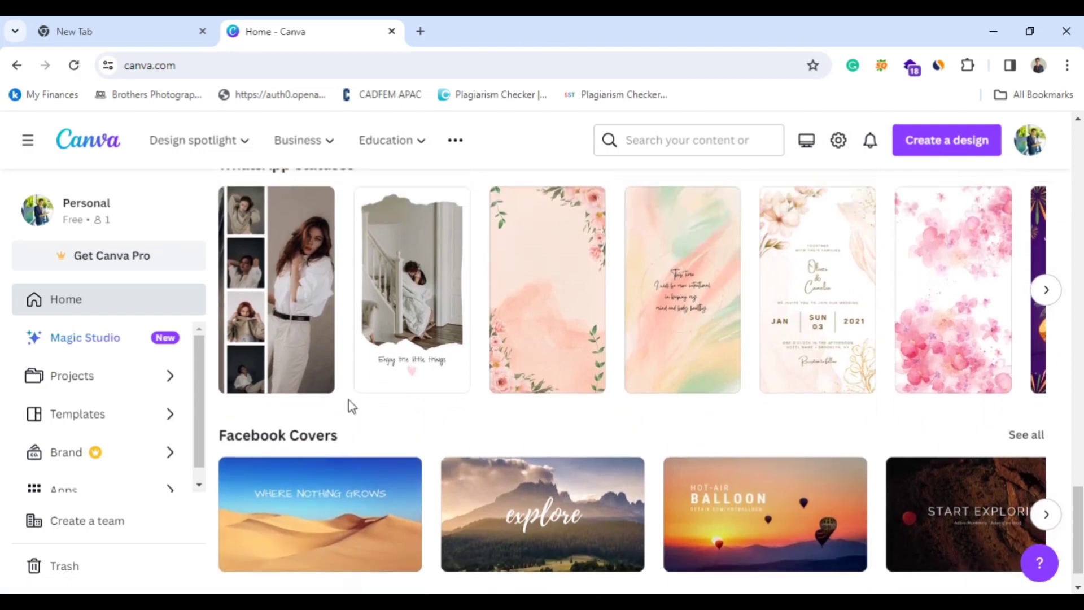
pyautogui.scroll(10, 351, 404)
pyautogui.scroll(10, 364, 403)
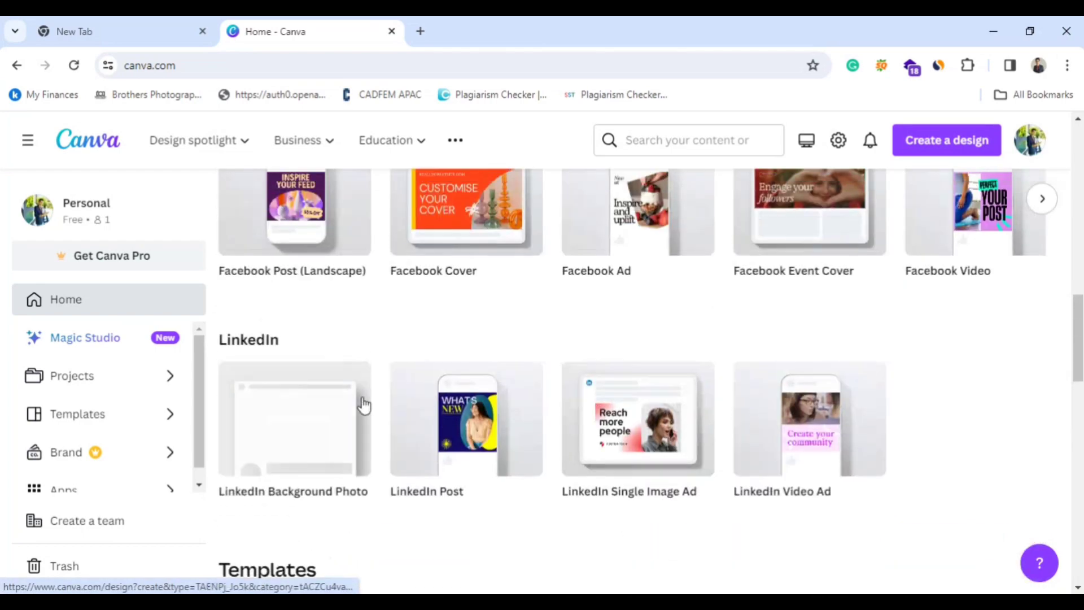
pyautogui.scroll(2, 364, 403)
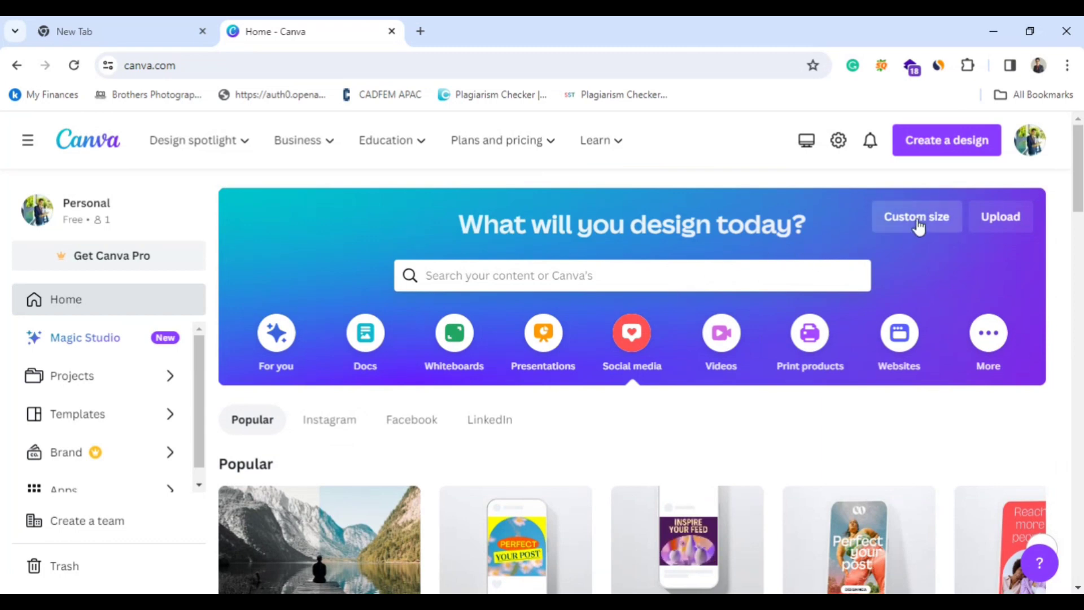
# Create a new custom-size design of 350 × 199 px and look through the suggested templates.
pyautogui.click(901, 224)
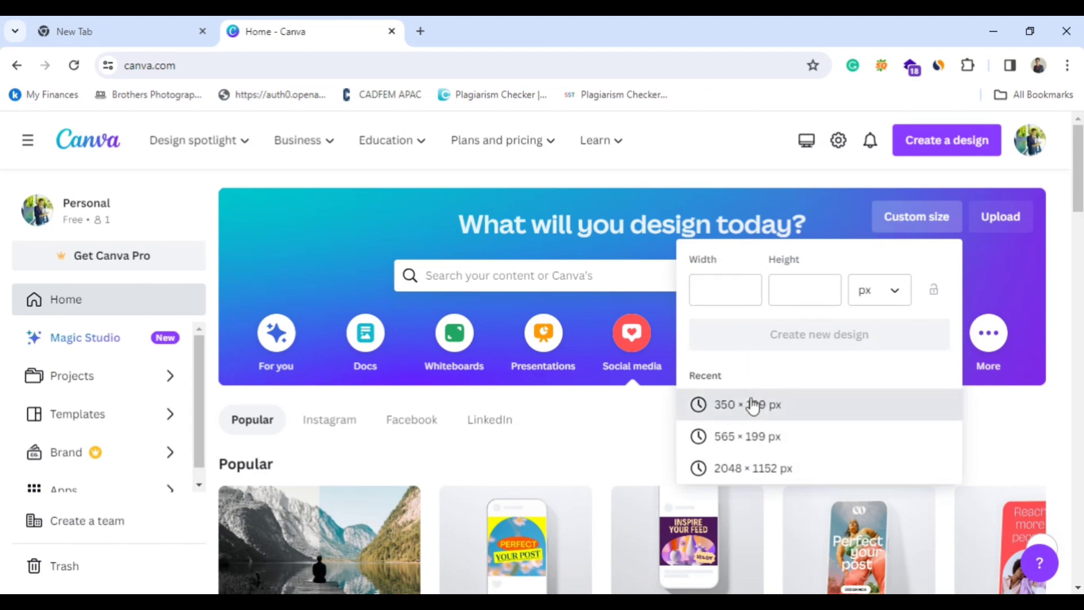
pyautogui.click(750, 404)
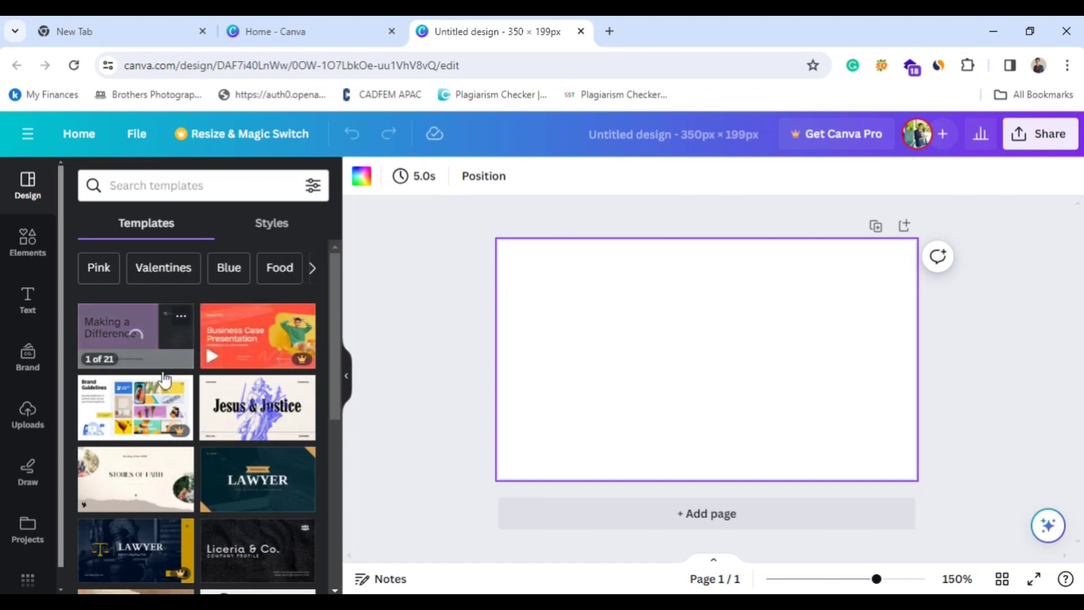
pyautogui.scroll(-3, 186, 406)
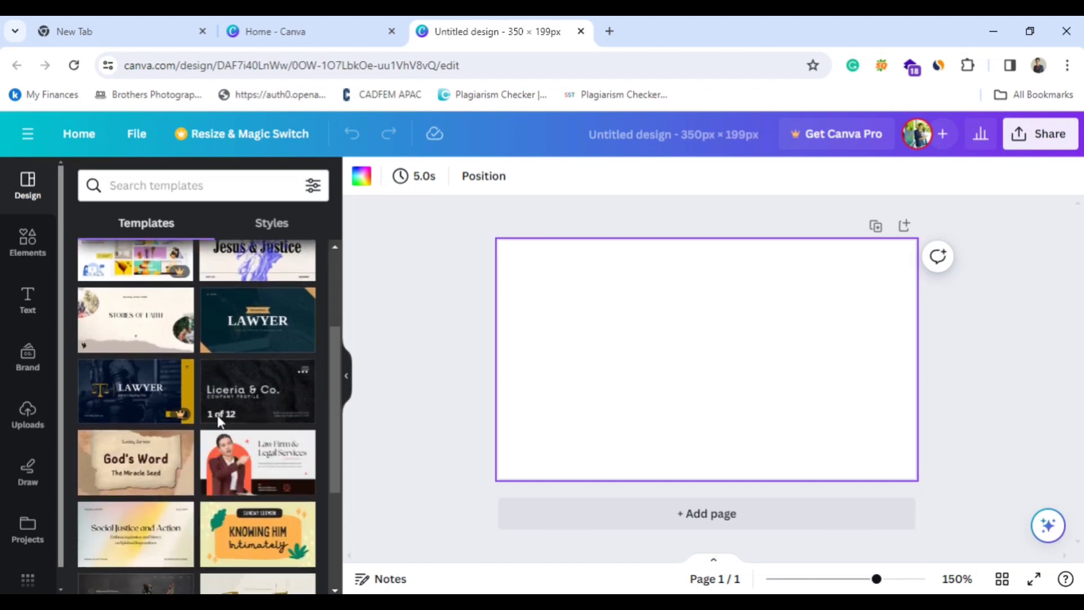
pyautogui.scroll(-3, 214, 470)
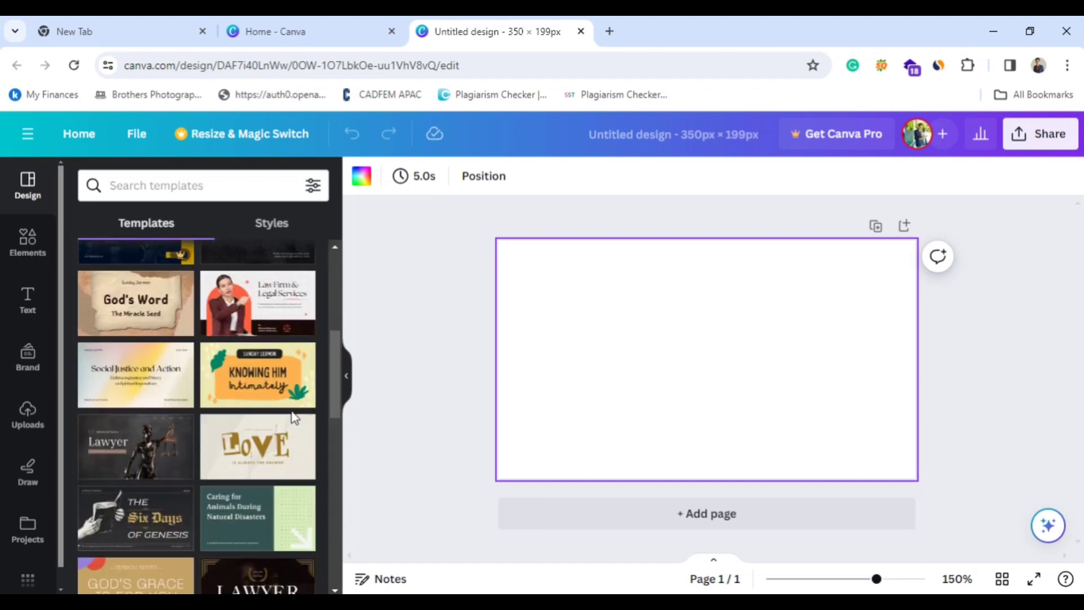
pyautogui.scroll(3, 252, 380)
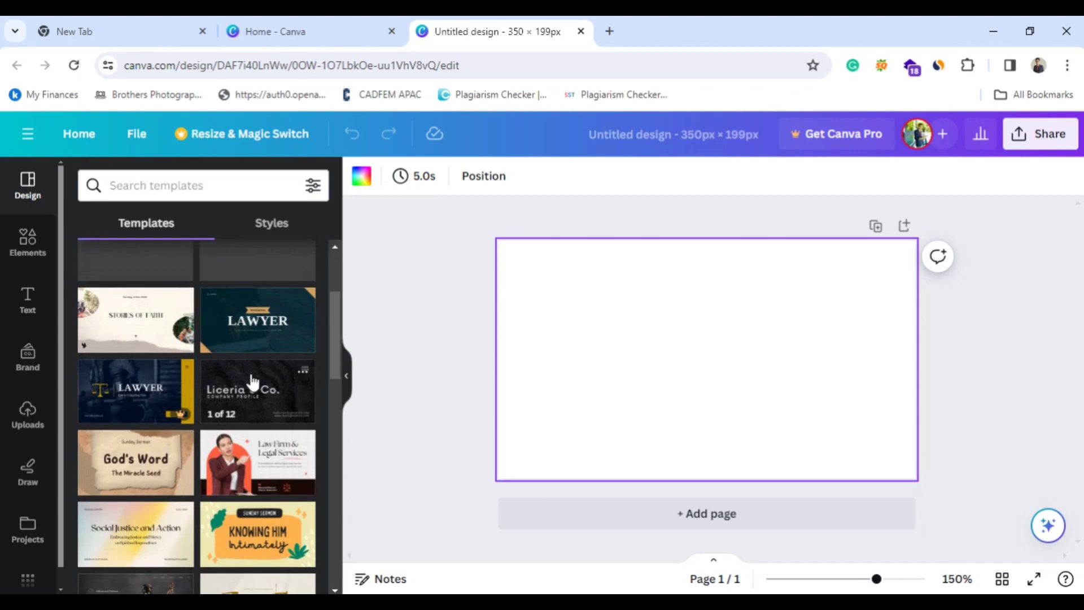
# Examine the pages of the black Liceria & Co. company profile template and return to the template list.
pyautogui.click(237, 412)
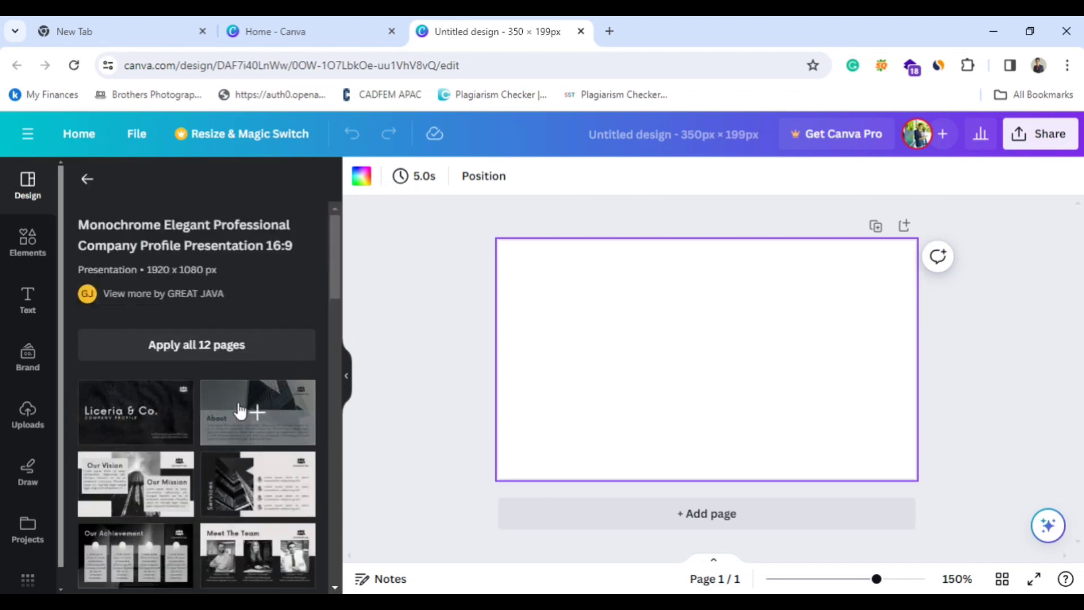
pyautogui.scroll(-10, 240, 411)
pyautogui.scroll(8, 238, 438)
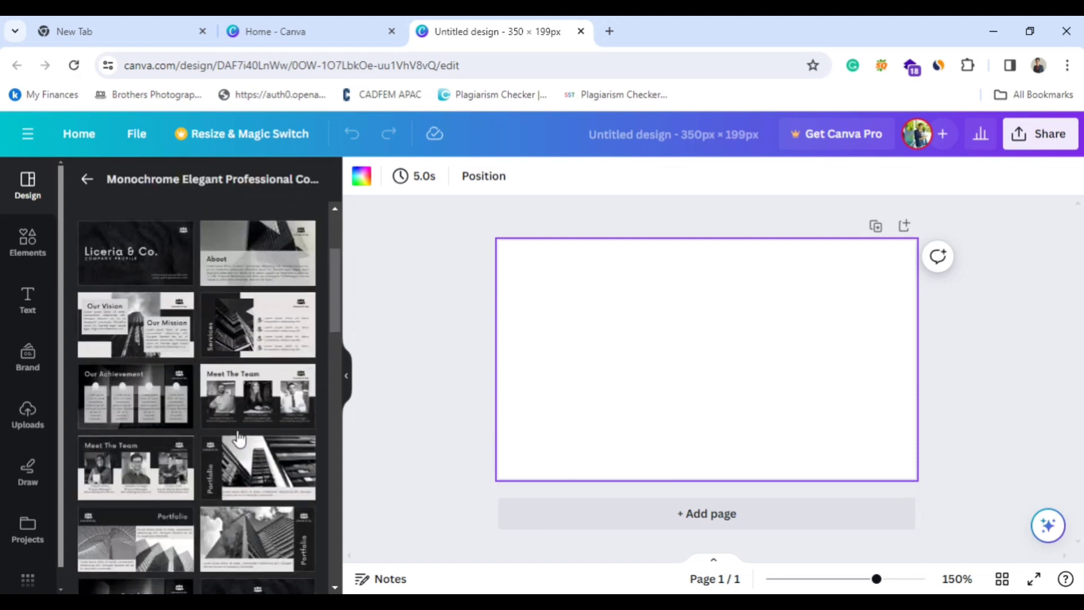
pyautogui.scroll(3, 238, 438)
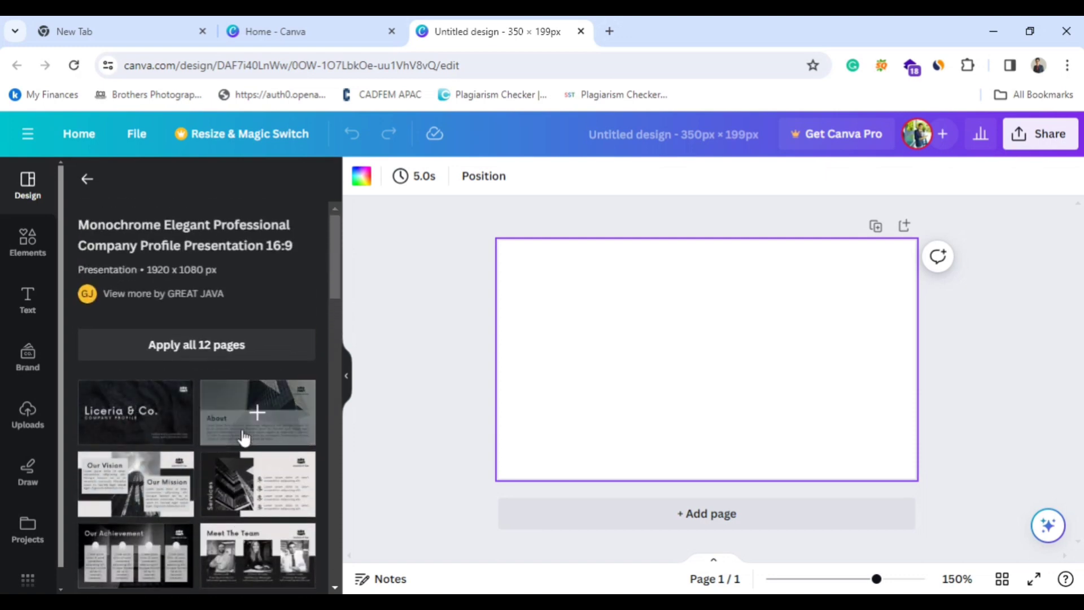
pyautogui.scroll(-10, 266, 475)
pyautogui.scroll(10, 195, 301)
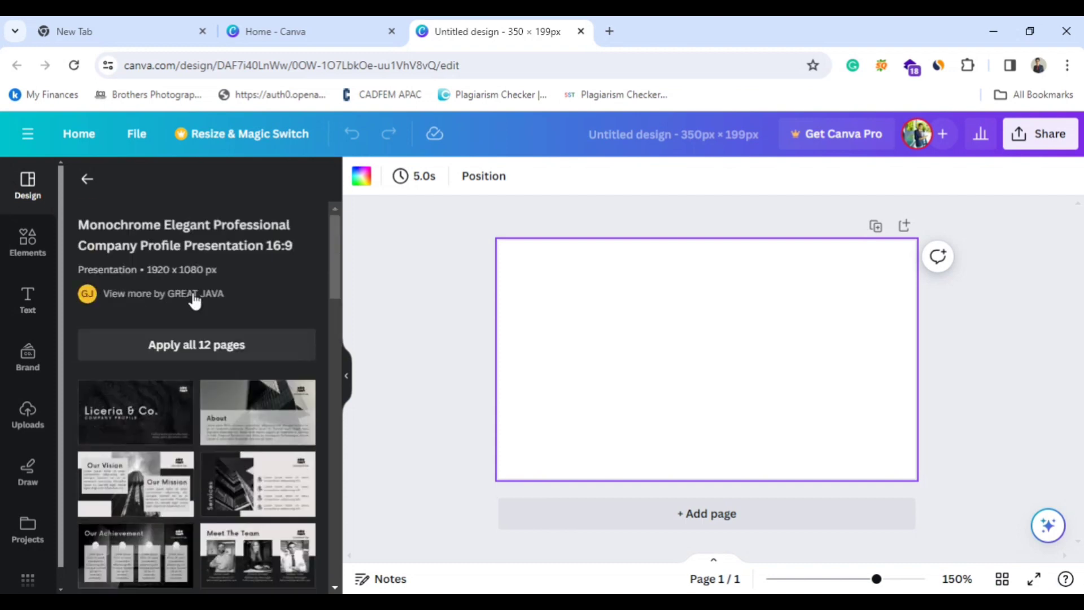
pyautogui.click(86, 186)
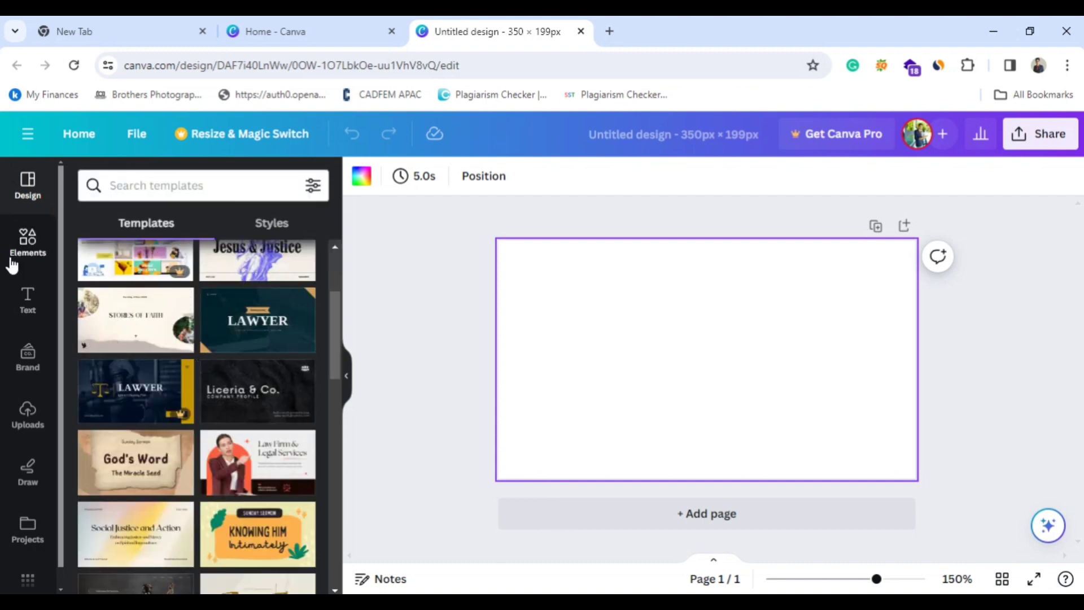
pyautogui.scroll(3, 171, 363)
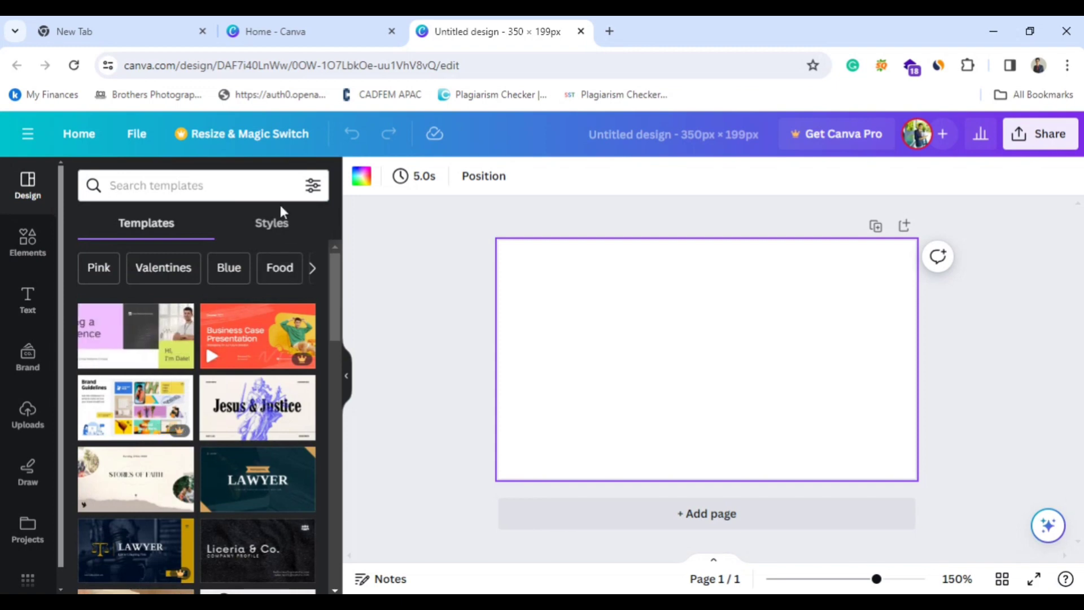
# Apply the Arsenal style combination to the page, replace it with the RoxboroughCF and Montserrat one, and look at further combinations.
pyautogui.click(280, 223)
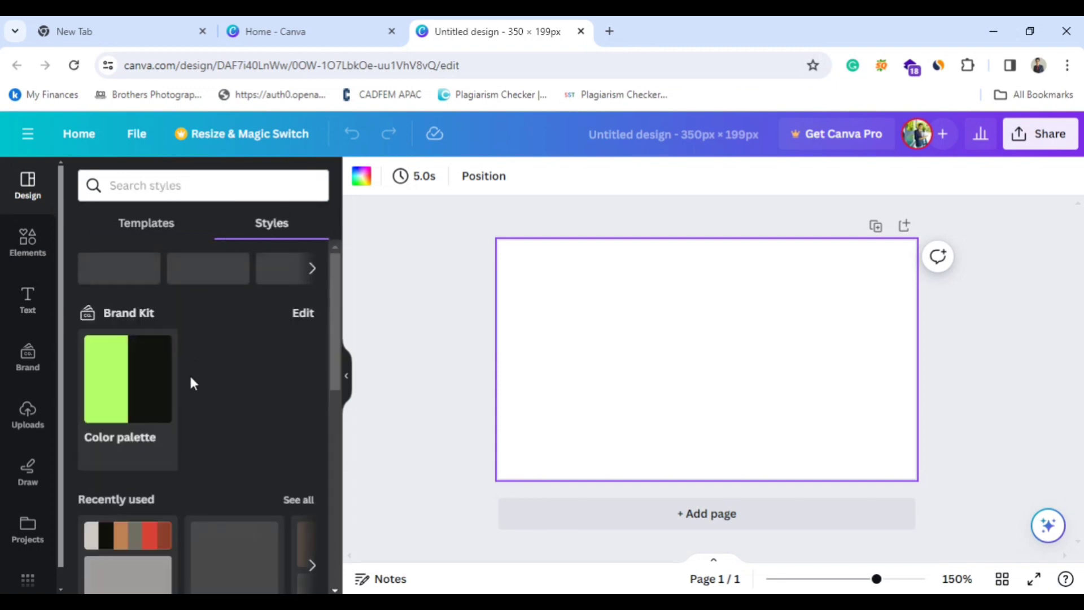
pyautogui.scroll(-4, 191, 379)
pyautogui.scroll(-3, 191, 379)
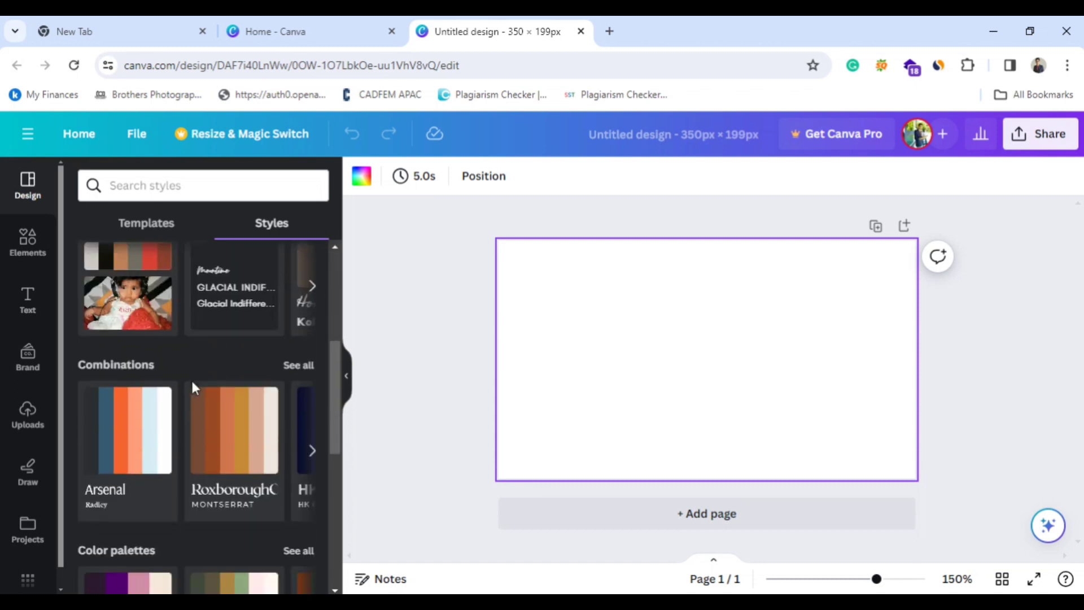
pyautogui.click(125, 334)
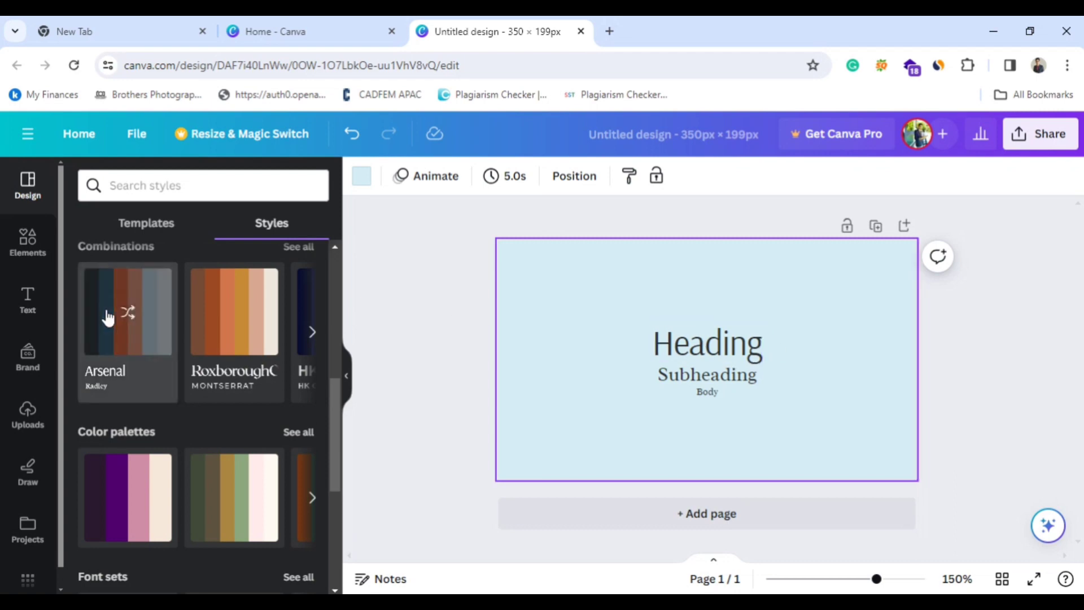
pyautogui.click(241, 318)
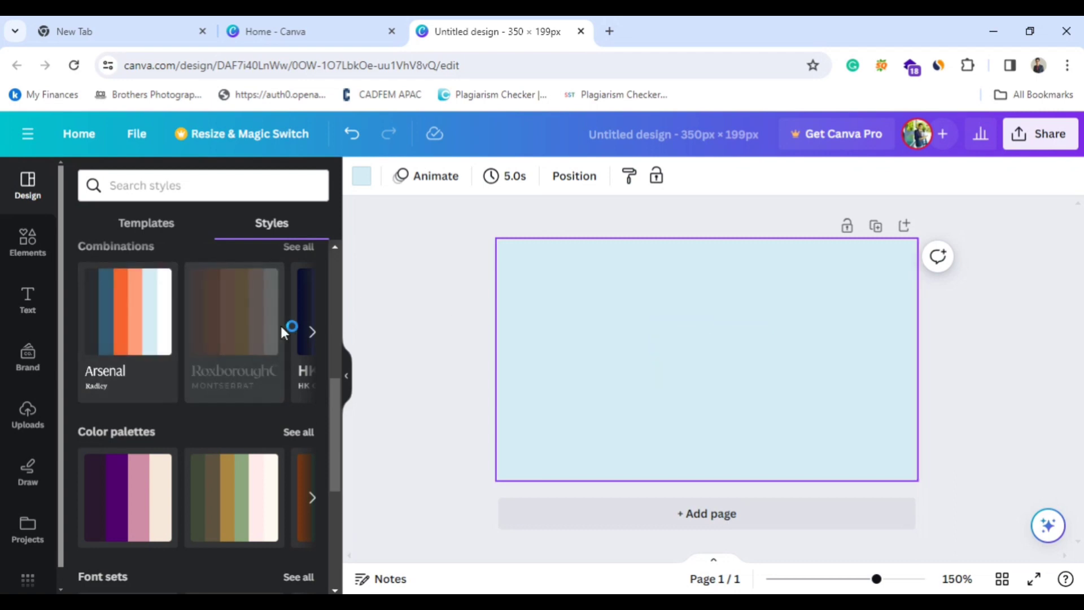
pyautogui.click(314, 339)
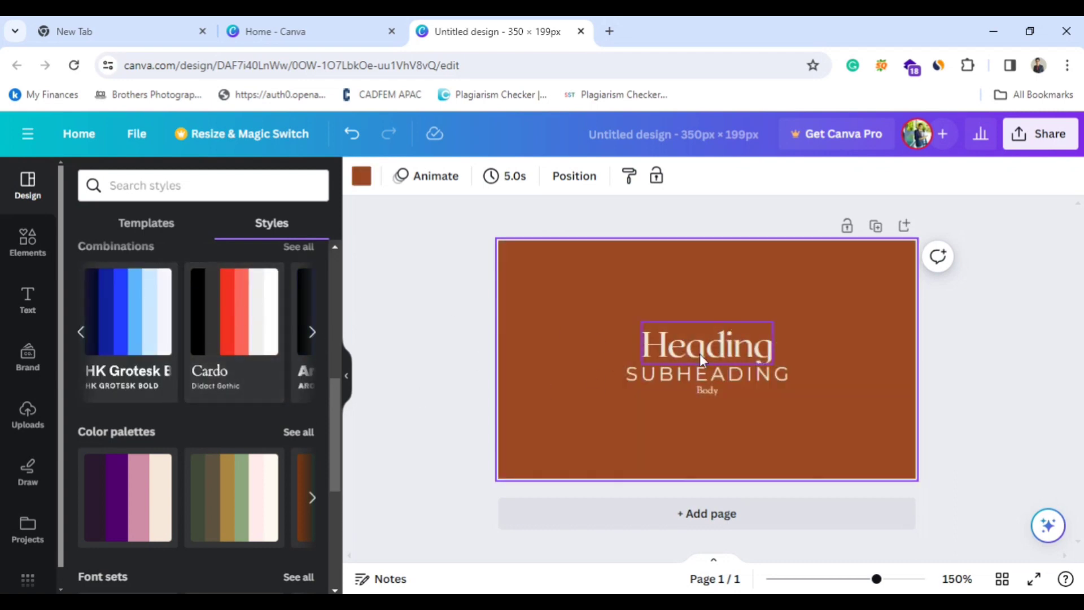
pyautogui.scroll(5, 147, 433)
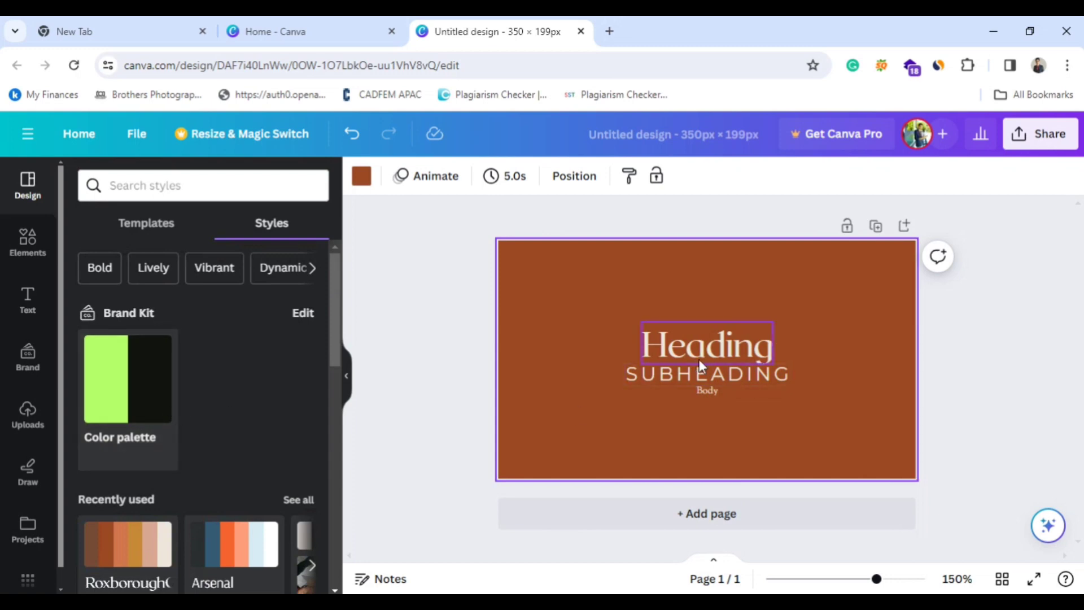
# Set the page background to white and delete the subheading and heading text.
pyautogui.click(27, 265)
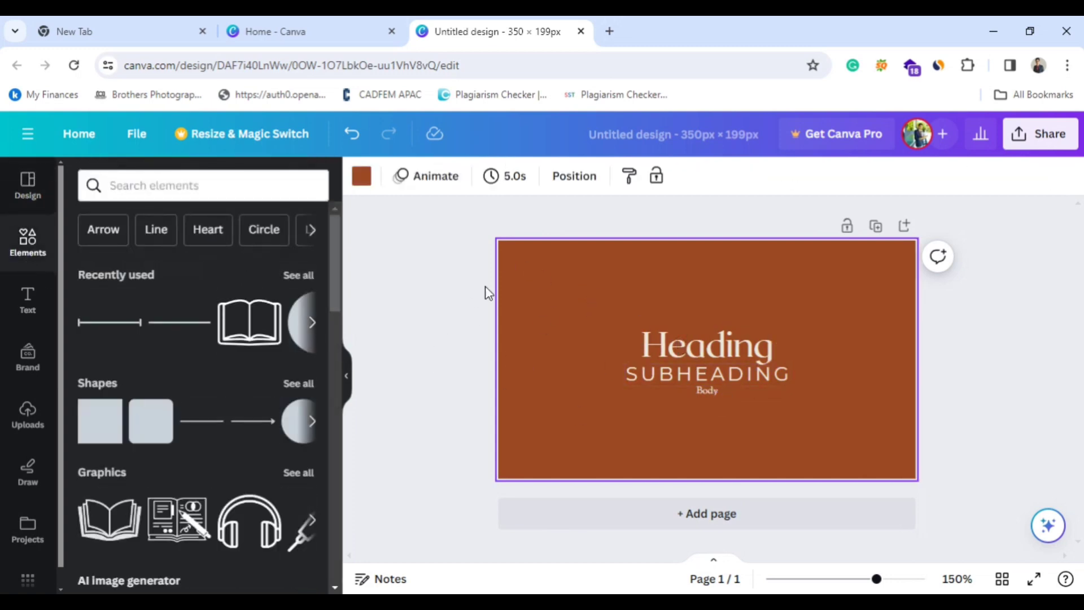
pyautogui.click(361, 177)
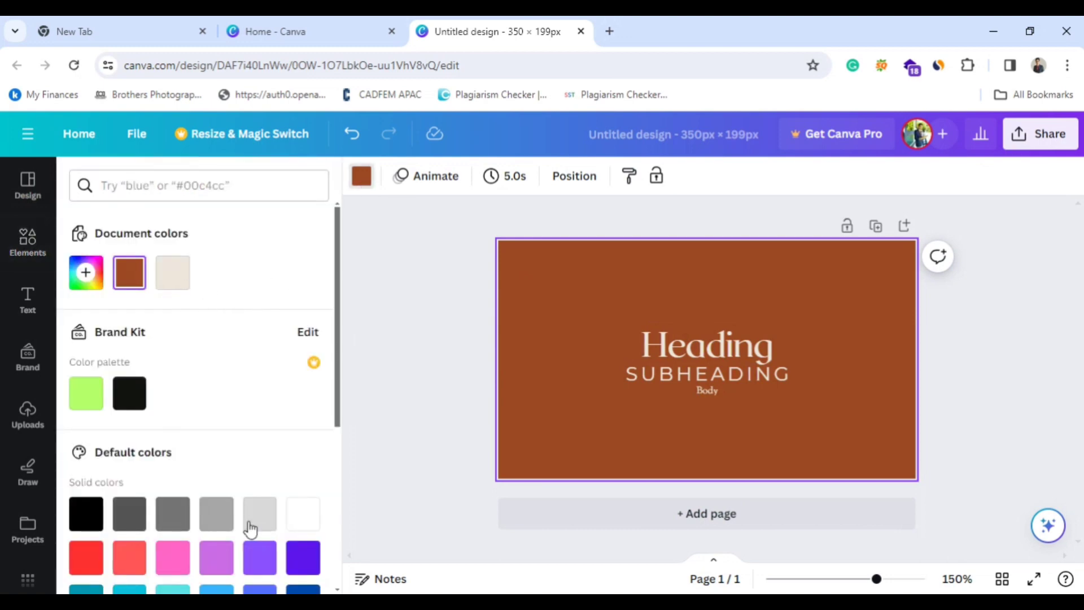
pyautogui.click(303, 513)
pyautogui.click(725, 372)
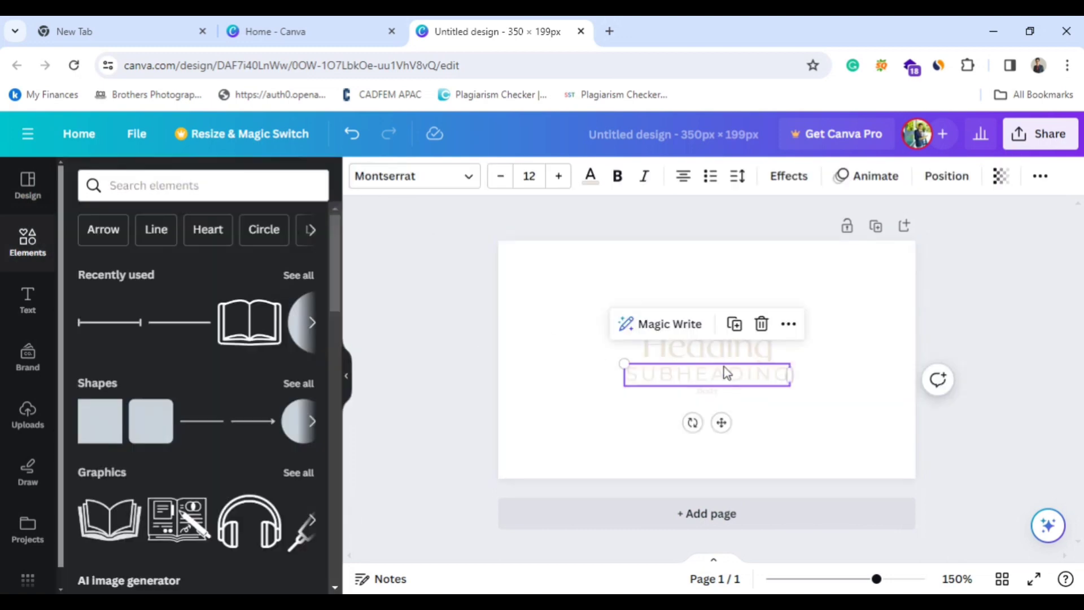
pyautogui.click(761, 324)
pyautogui.click(740, 356)
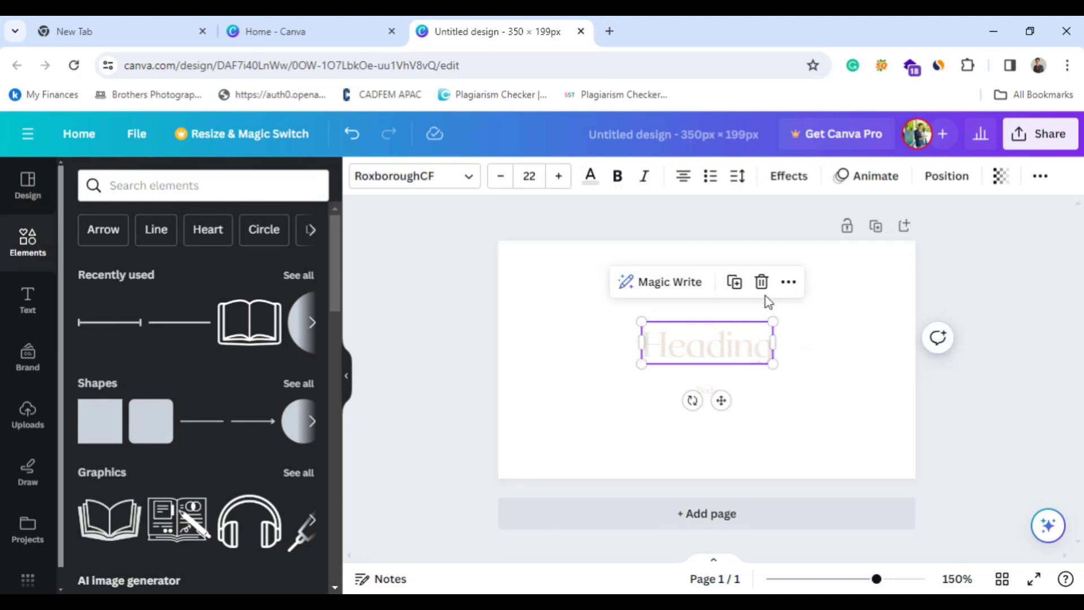
pyautogui.click(762, 281)
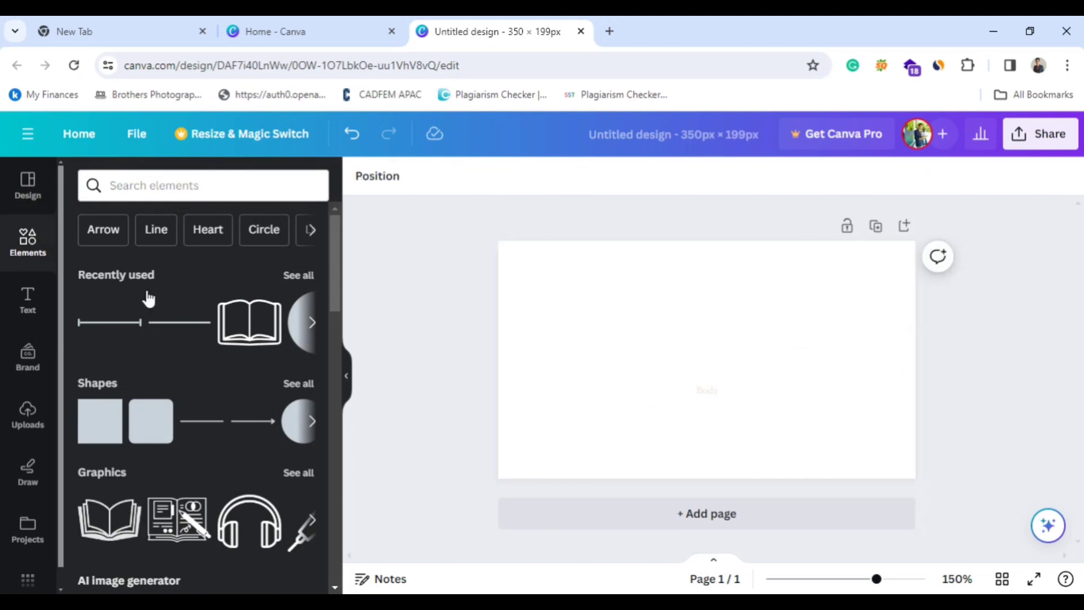
# Go back to the design styles and look over the editor's tool categories from Design to Apps.
pyautogui.click(37, 188)
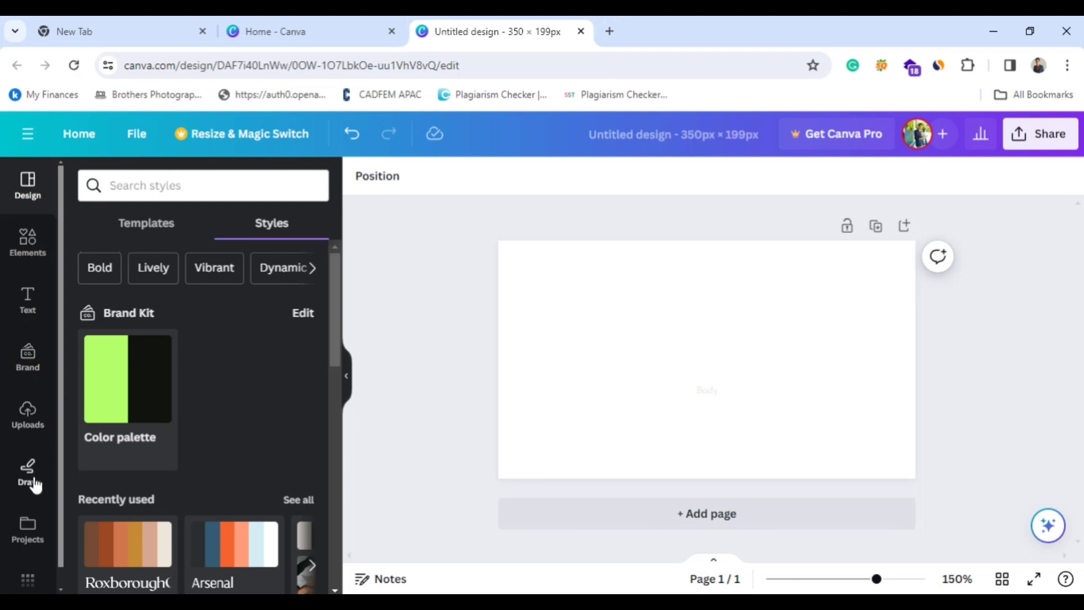
pyautogui.scroll(-1, 34, 537)
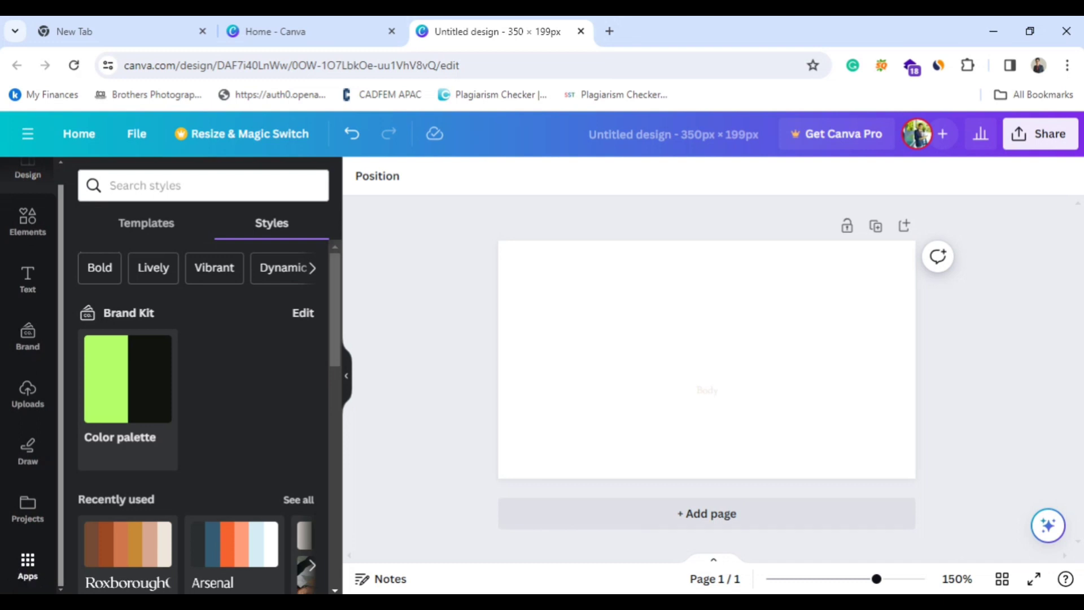
pyautogui.scroll(1, 52, 349)
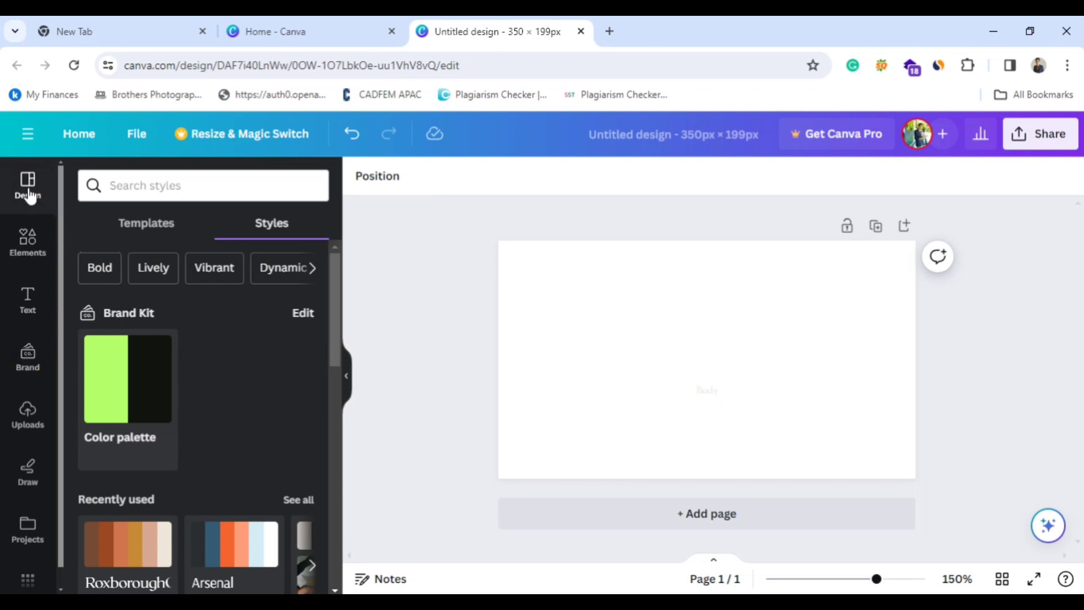
# Filter the design styles by Bold, switch to the matching templates and look through them.
pyautogui.click(103, 274)
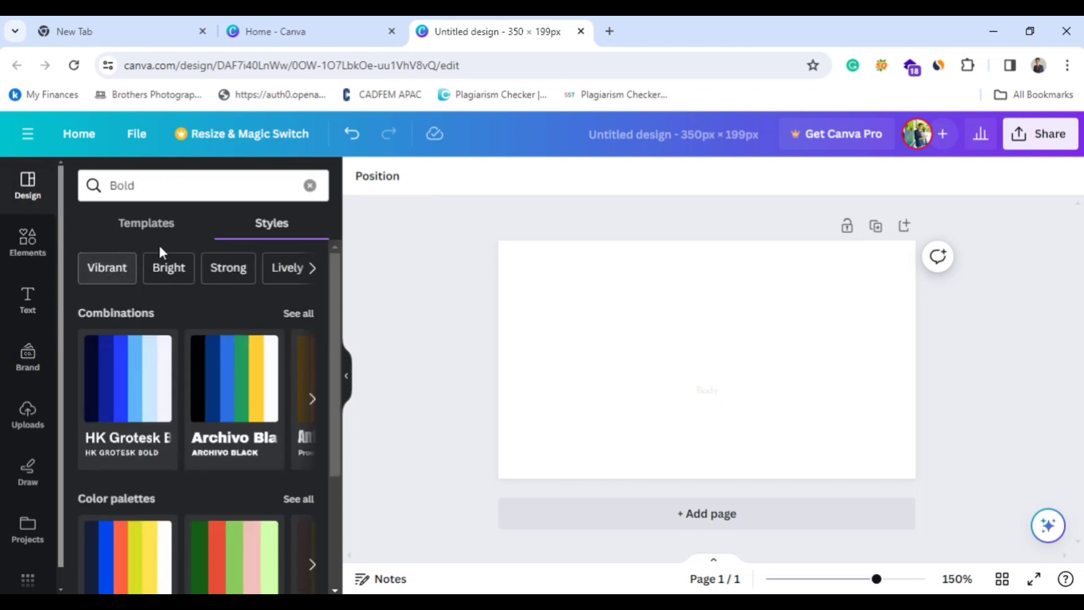
pyautogui.click(152, 233)
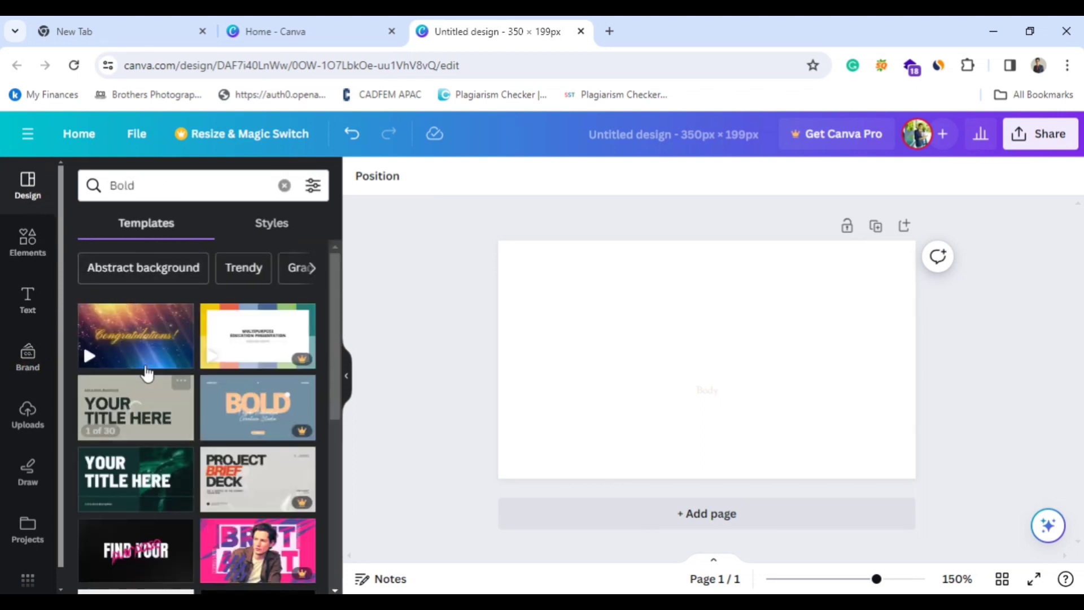
pyautogui.scroll(-4, 153, 440)
pyautogui.scroll(-5, 158, 440)
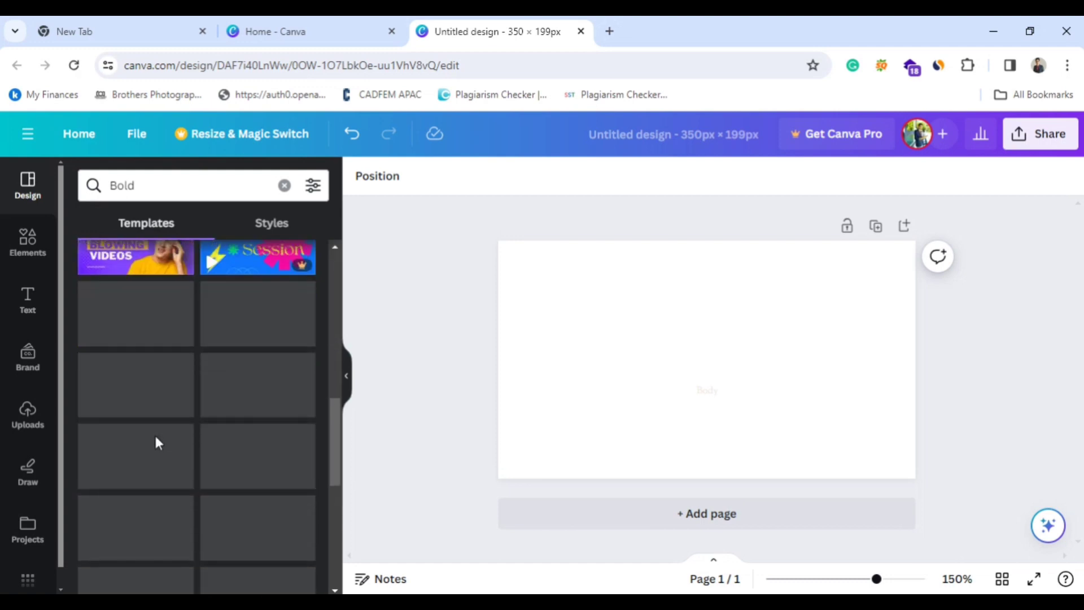
pyautogui.scroll(-2, 182, 420)
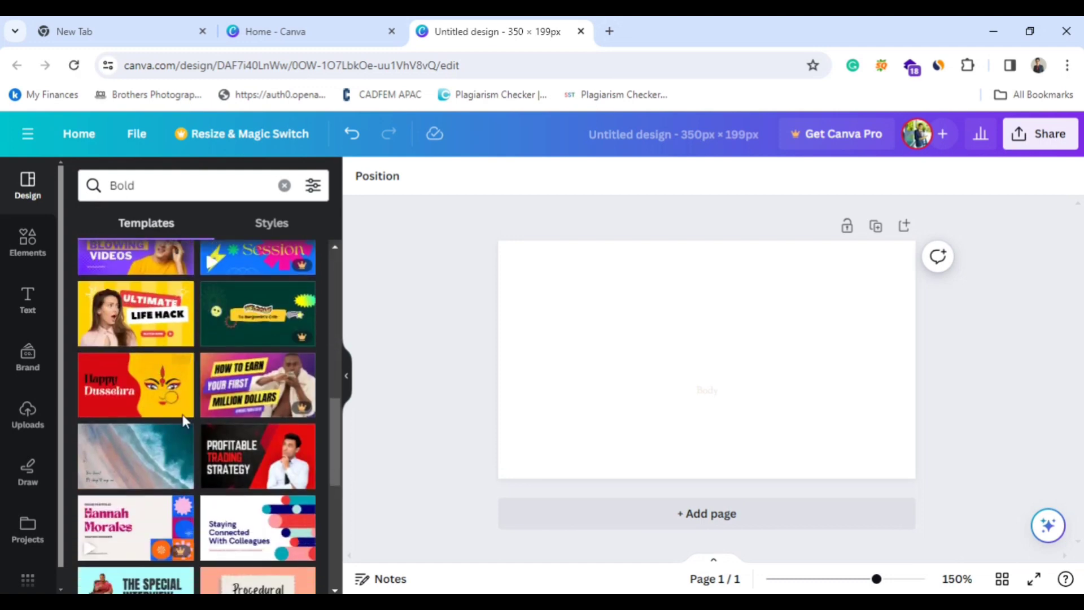
pyautogui.scroll(-3, 165, 418)
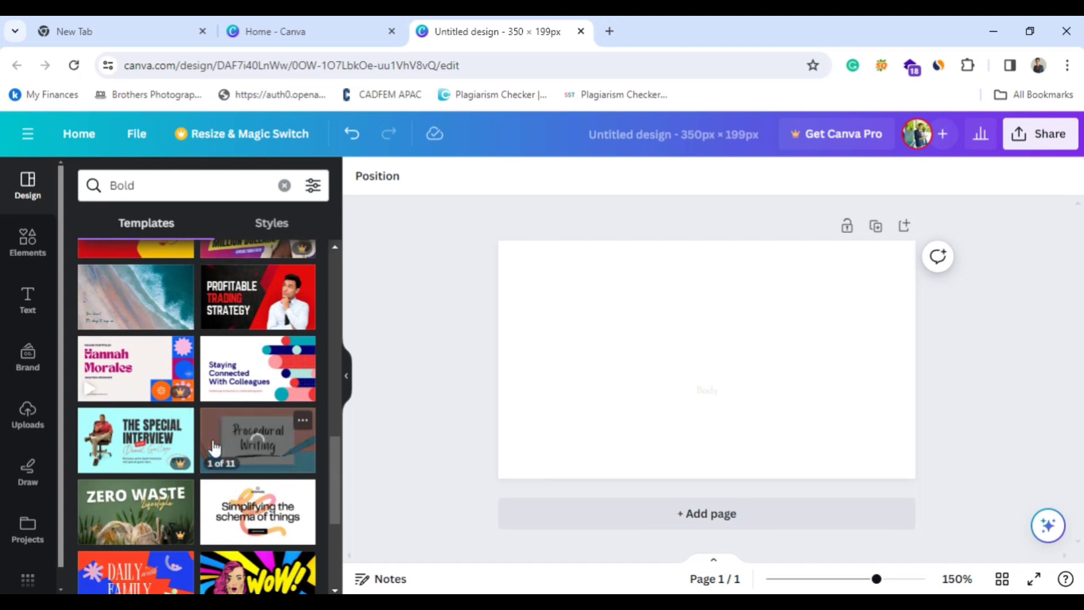
pyautogui.scroll(-3, 165, 418)
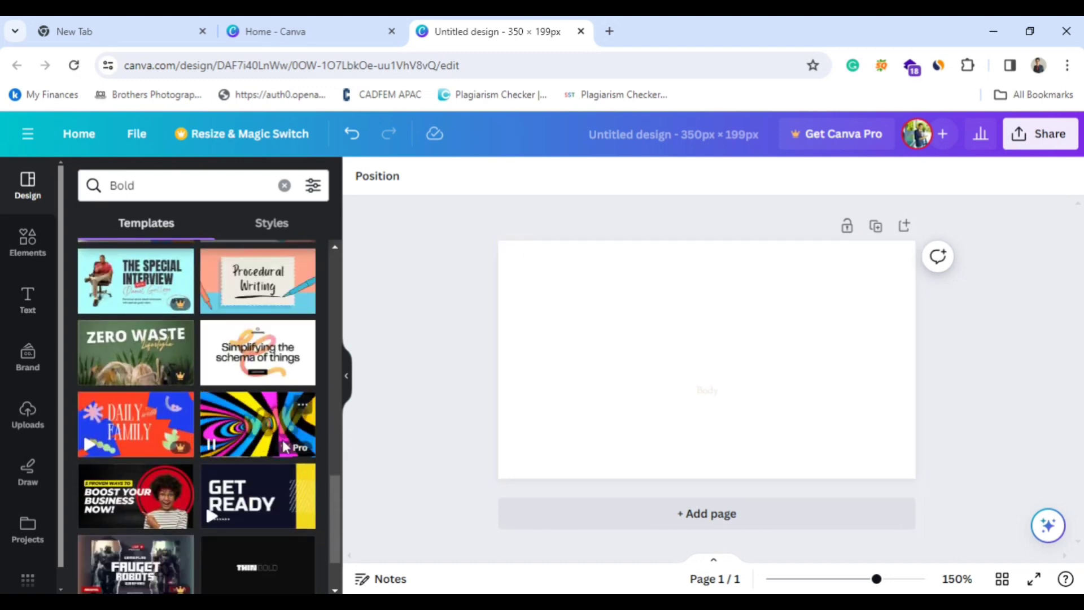
pyautogui.scroll(-5, 197, 421)
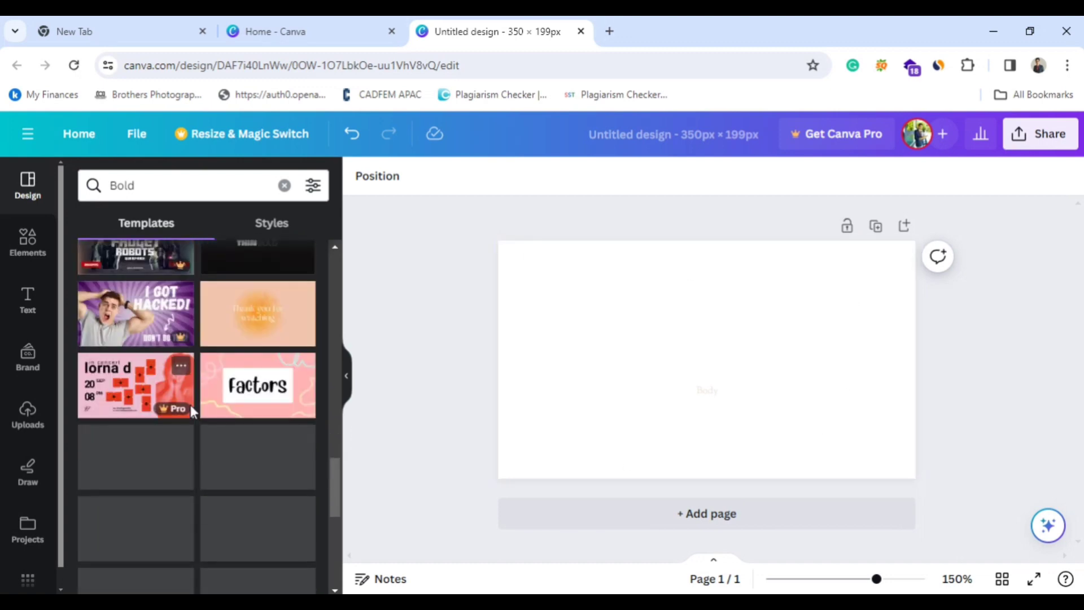
pyautogui.scroll(-5, 209, 412)
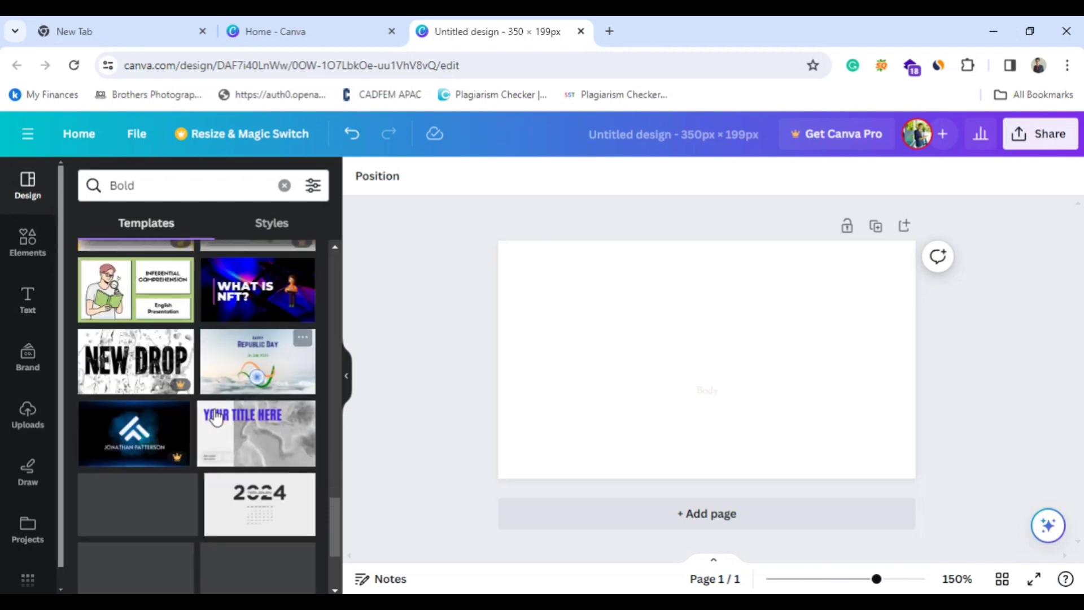
pyautogui.scroll(-4, 215, 419)
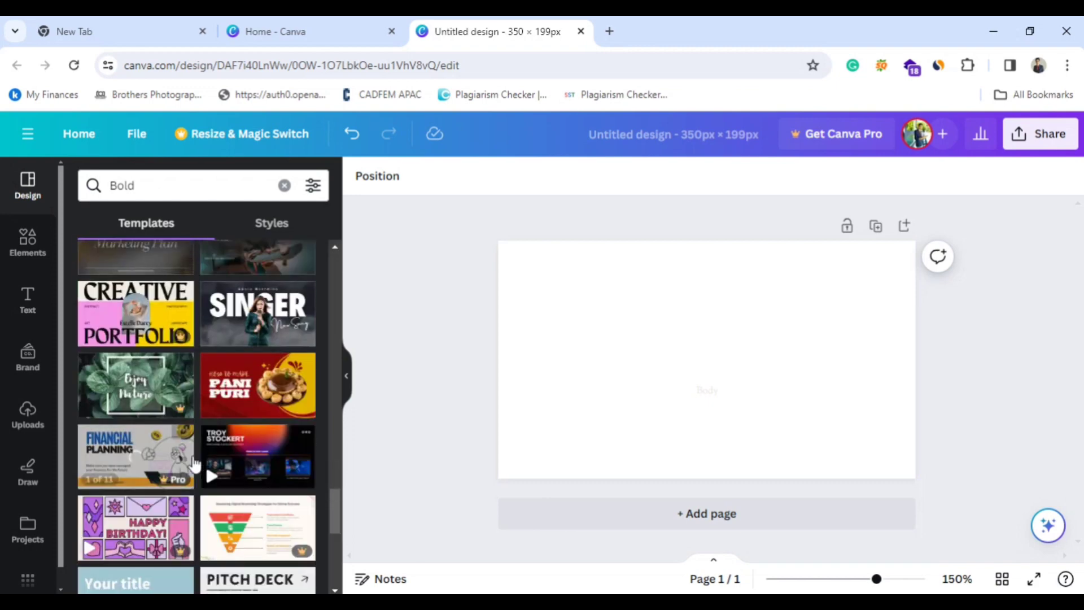
pyautogui.scroll(-1, 223, 455)
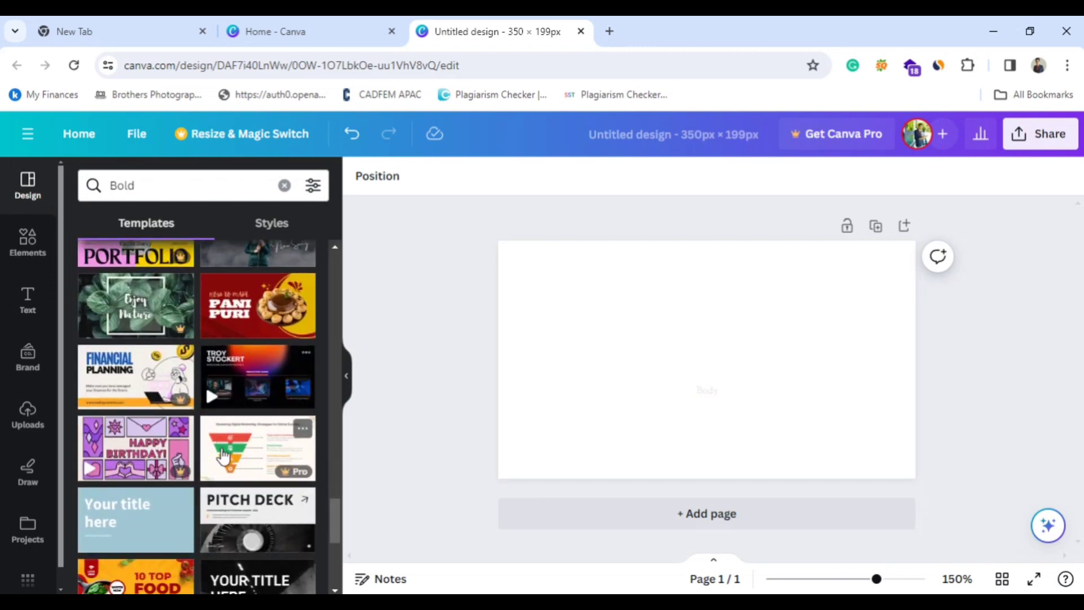
# Add the Dark Modern Elegant Singer New Song template as a new page and move the singer's photo slightly down and right.
pyautogui.scroll(-5, 223, 457)
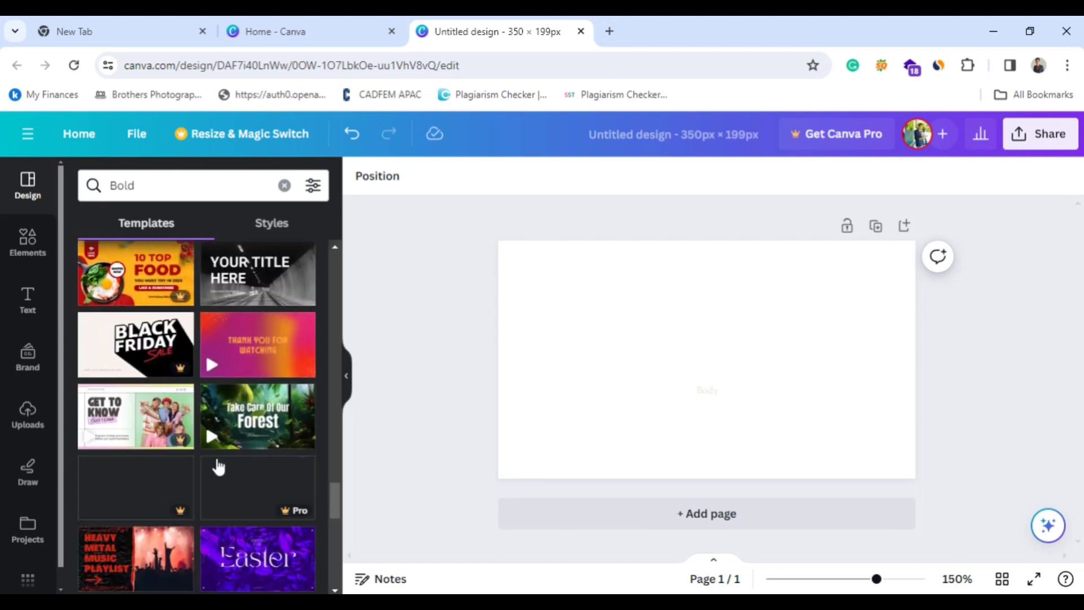
pyautogui.scroll(-4, 218, 460)
pyautogui.scroll(5, 216, 455)
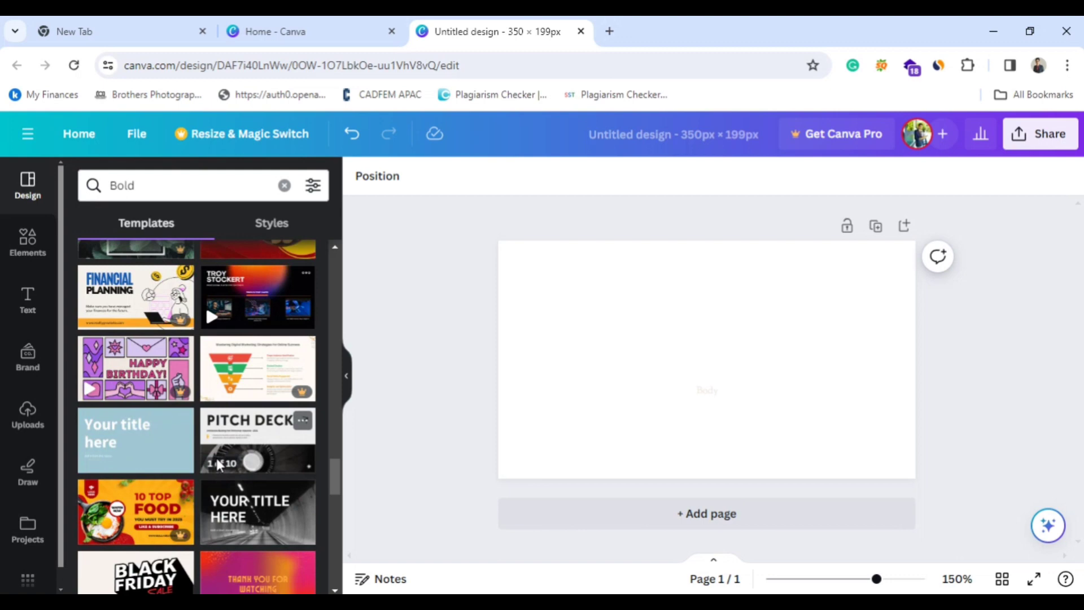
pyautogui.scroll(3, 216, 458)
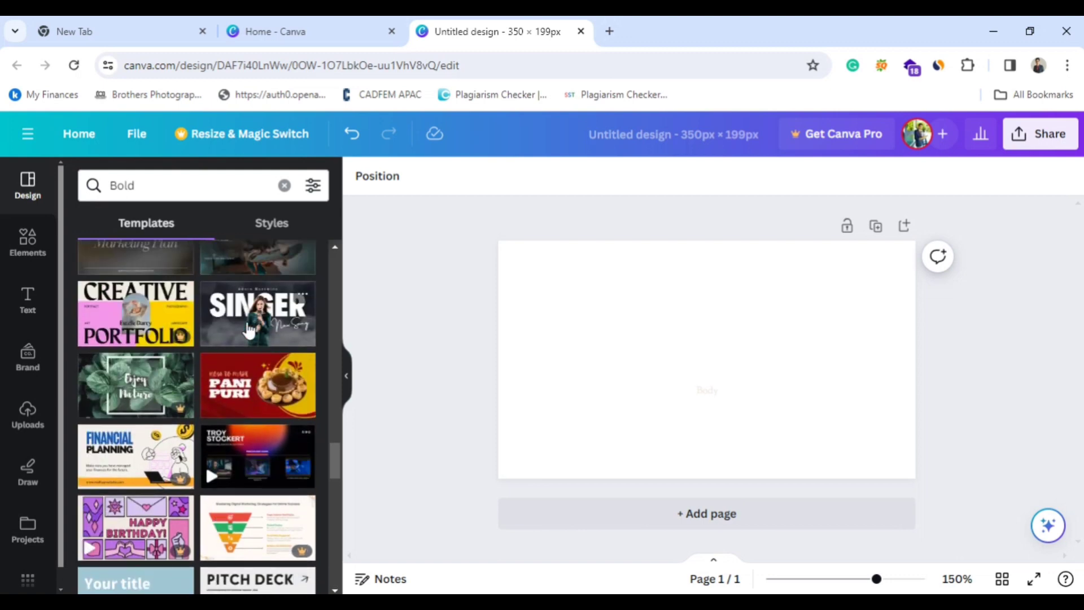
pyautogui.click(248, 331)
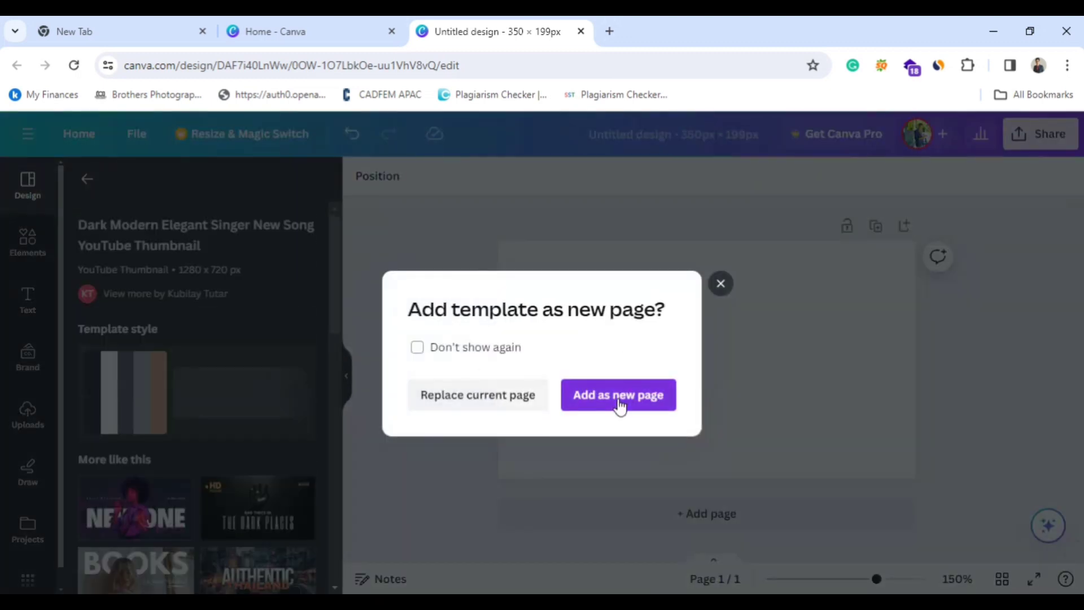
pyautogui.click(619, 406)
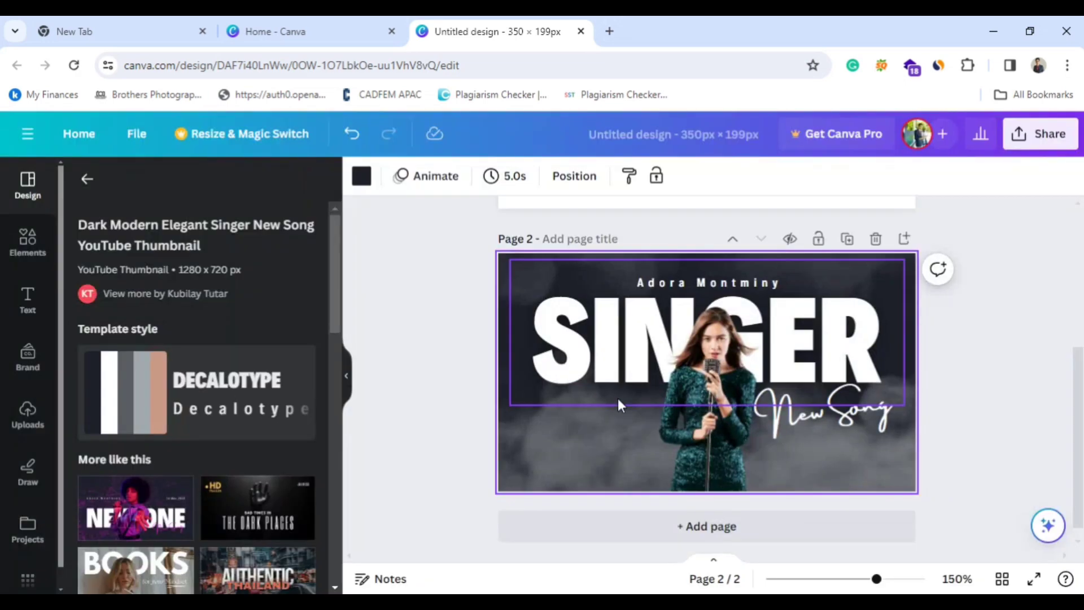
pyautogui.click(1051, 401)
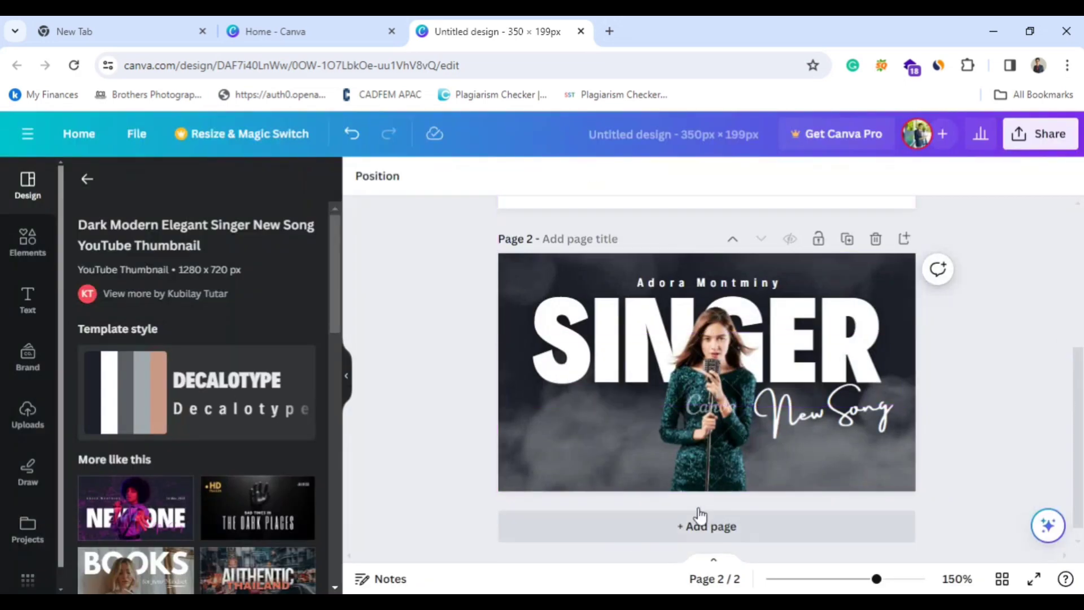
pyautogui.moveTo(718, 422); pyautogui.dragTo(727, 453)
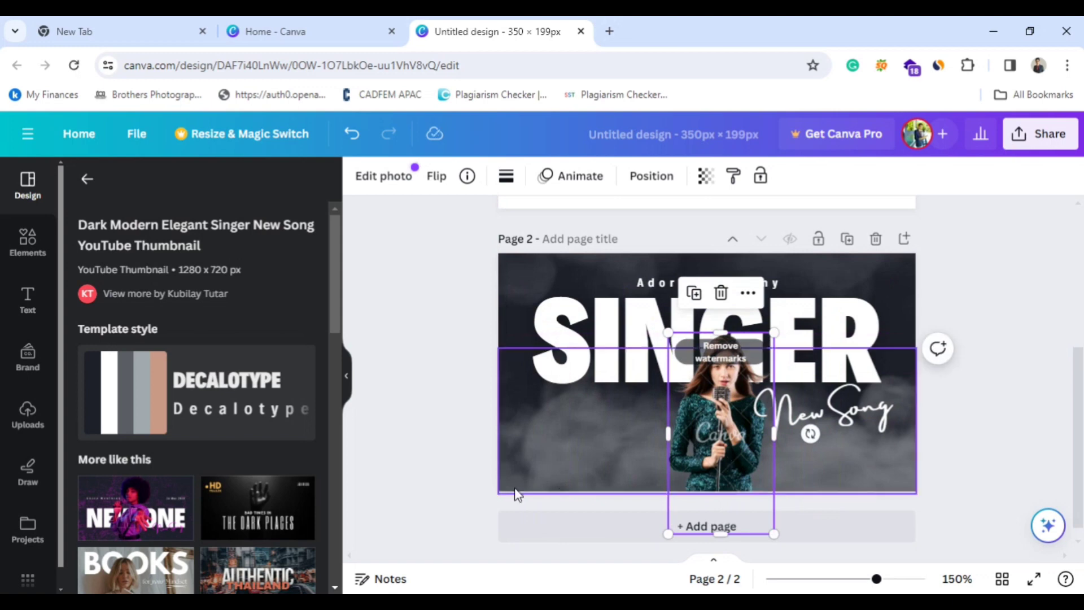
# Replace the singer design on page 2 with the Red Business YouTube Thumbnail template from the similar templates.
pyautogui.scroll(-5, 225, 411)
pyautogui.scroll(-4, 228, 453)
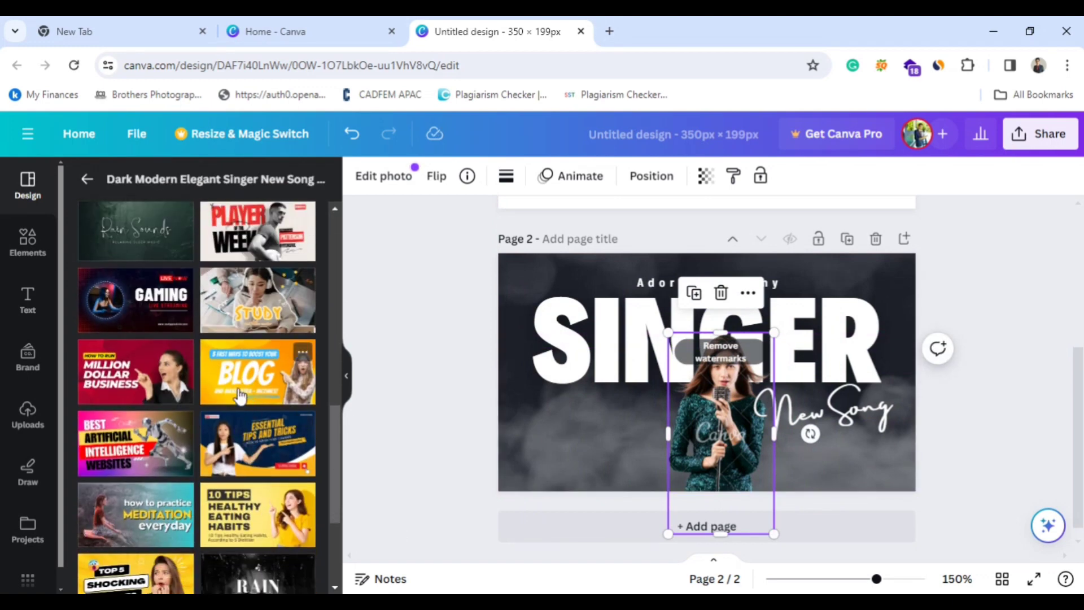
pyautogui.click(126, 388)
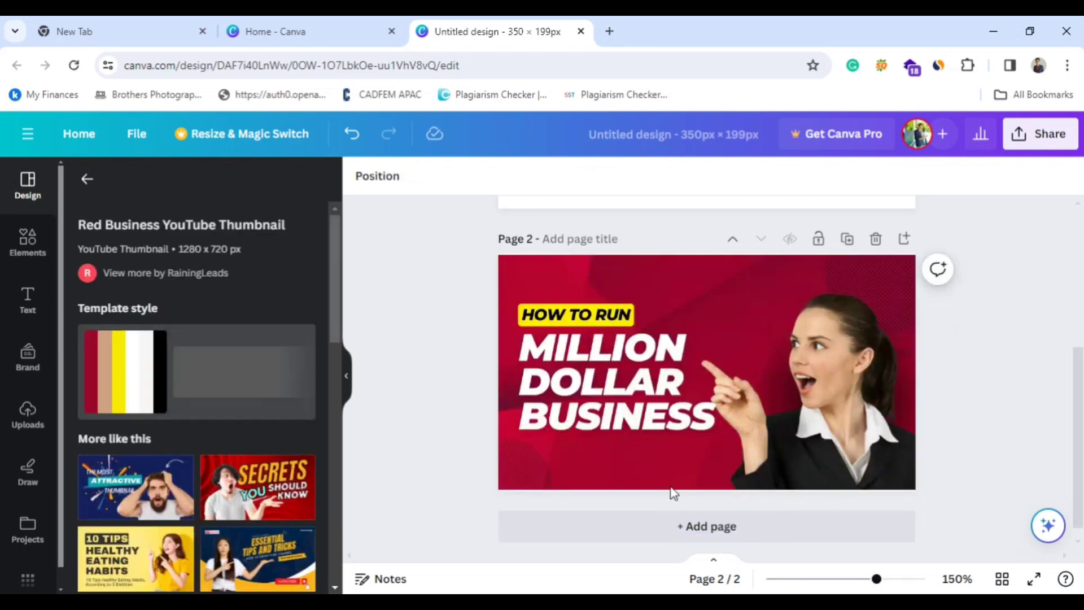
# Duplicate the blank first page, and delete the extra pages so only one blank page remains.
pyautogui.scroll(5, 745, 232)
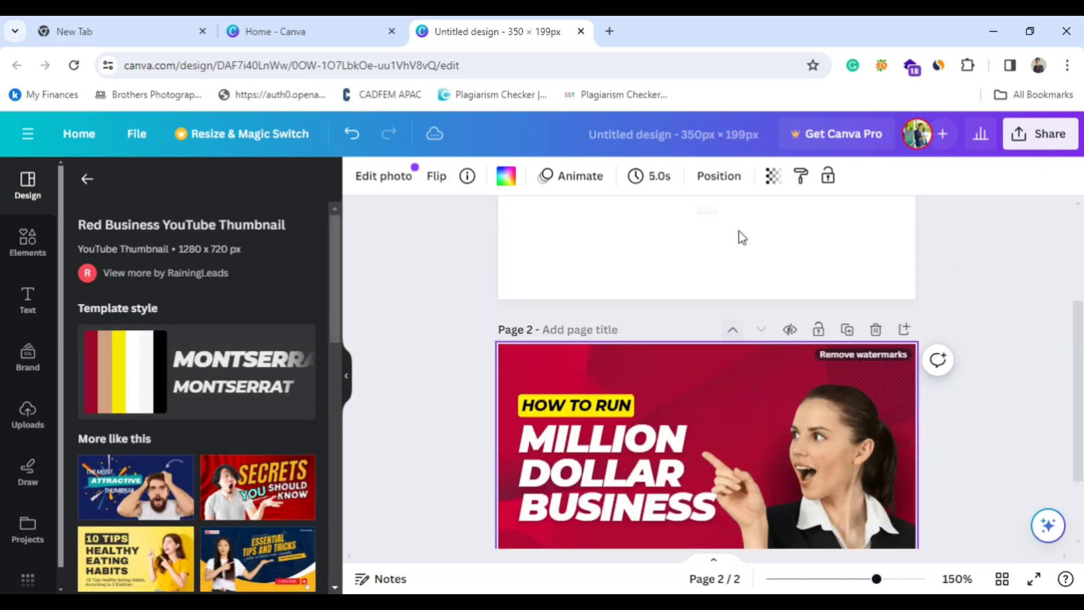
pyautogui.click(847, 227)
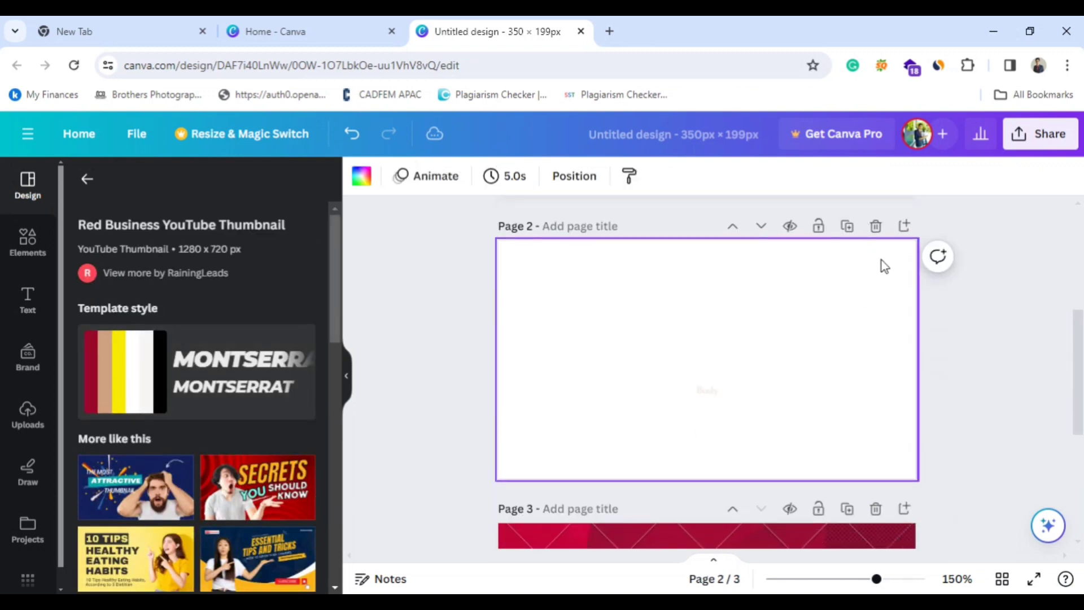
pyautogui.click(875, 226)
pyautogui.click(876, 226)
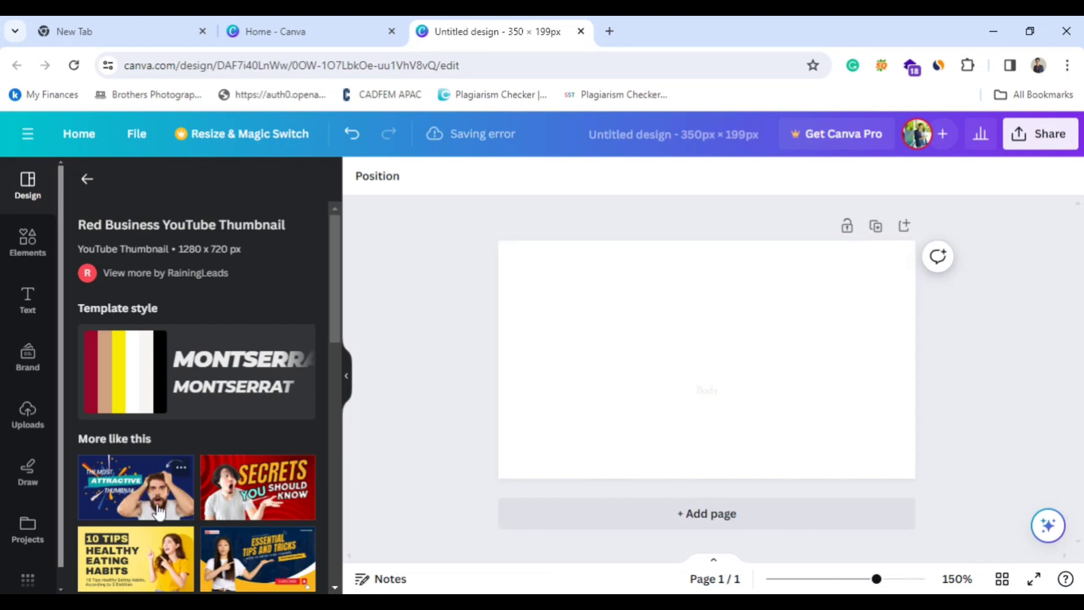
# Add the Blue And Yellow Modern Tutorial Youtube Thumbnail template as a new page and delete the blank page.
pyautogui.scroll(-2, 169, 546)
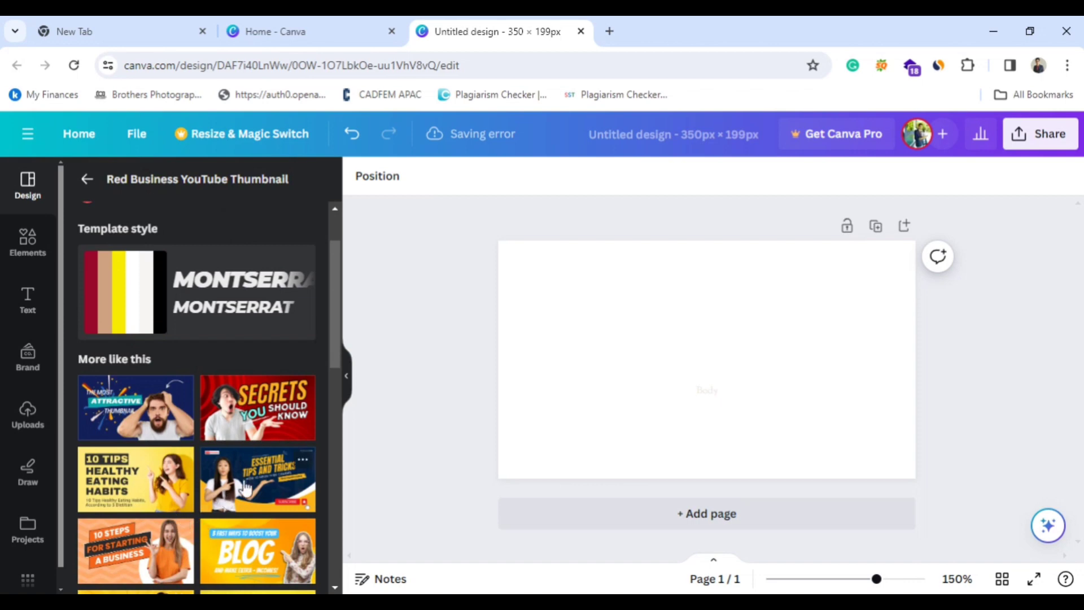
pyautogui.click(244, 486)
pyautogui.click(672, 402)
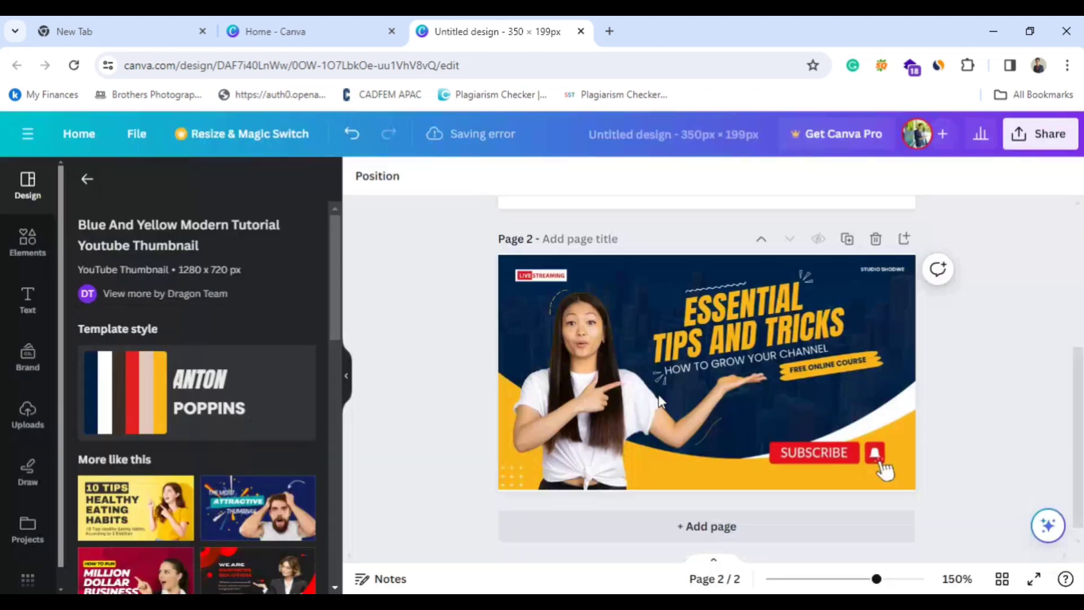
pyautogui.click(813, 370)
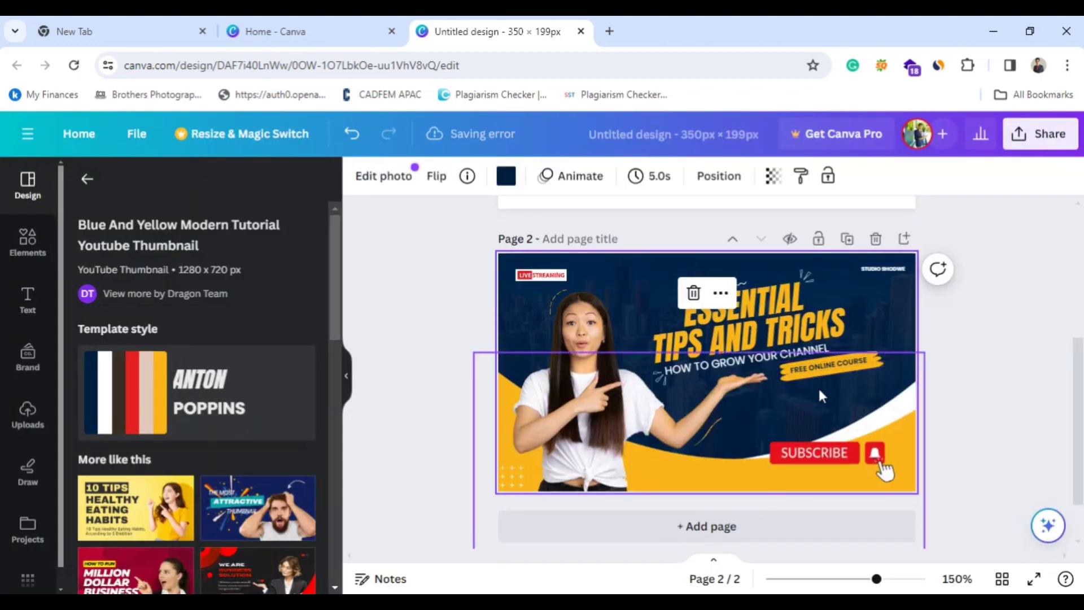
pyautogui.scroll(5, 818, 387)
pyautogui.click(876, 225)
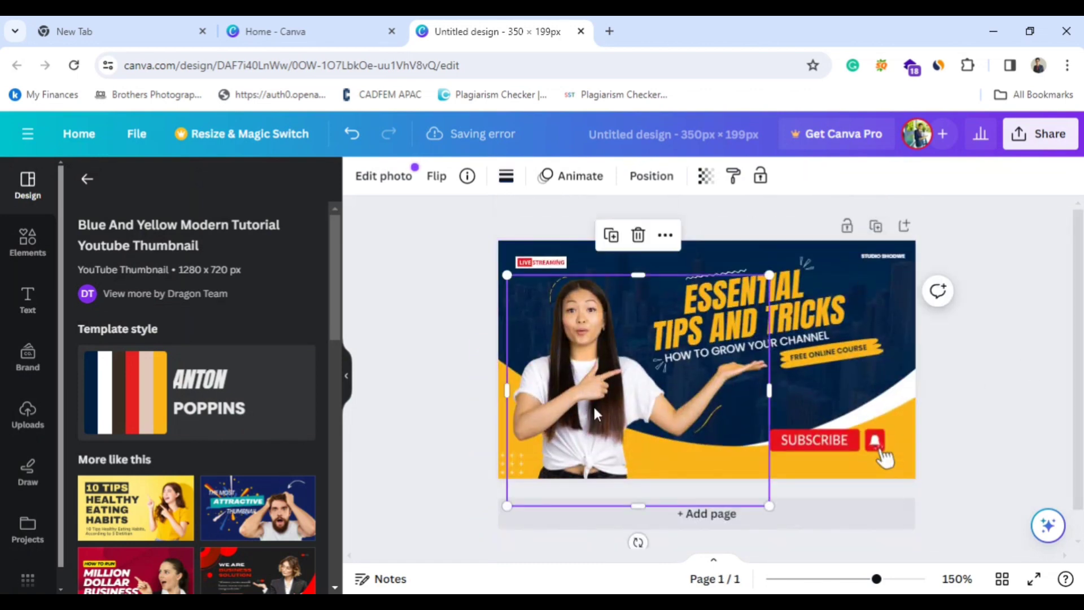
# Move the woman's photo slightly down and left, and select the template's label, title, subtitle and subscribe elements to inspect them.
pyautogui.moveTo(593, 404); pyautogui.dragTo(582, 429)
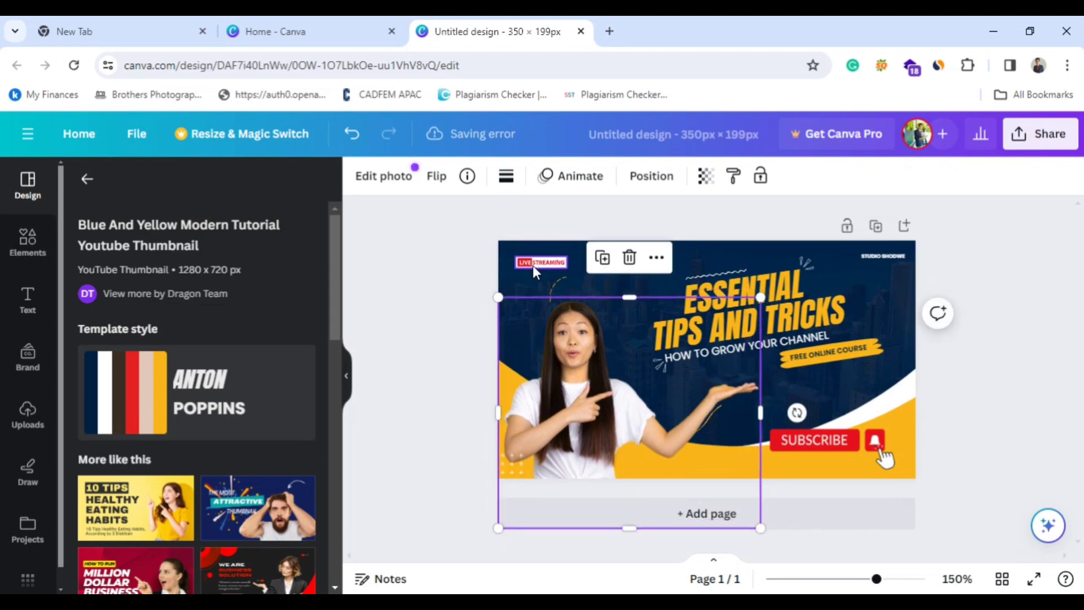
pyautogui.click(532, 264)
pyautogui.click(733, 303)
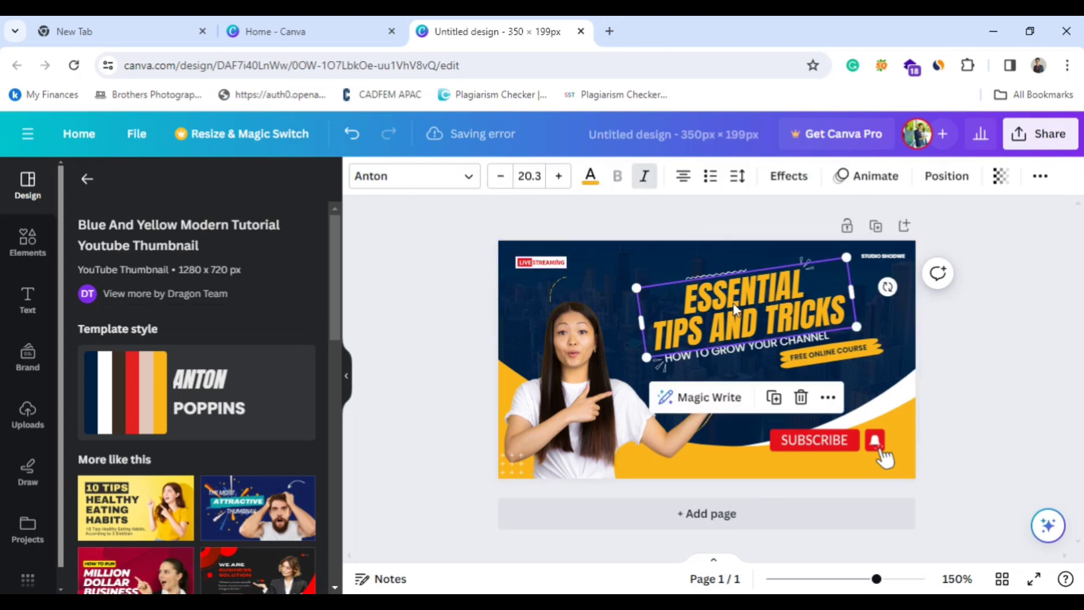
pyautogui.click(846, 360)
pyautogui.click(852, 455)
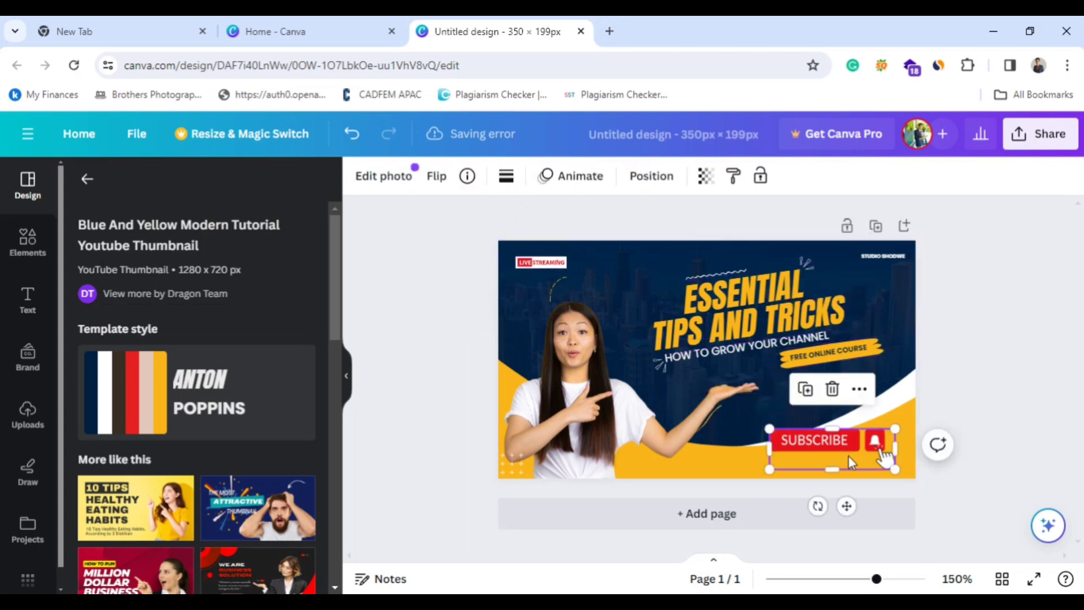
pyautogui.click(699, 306)
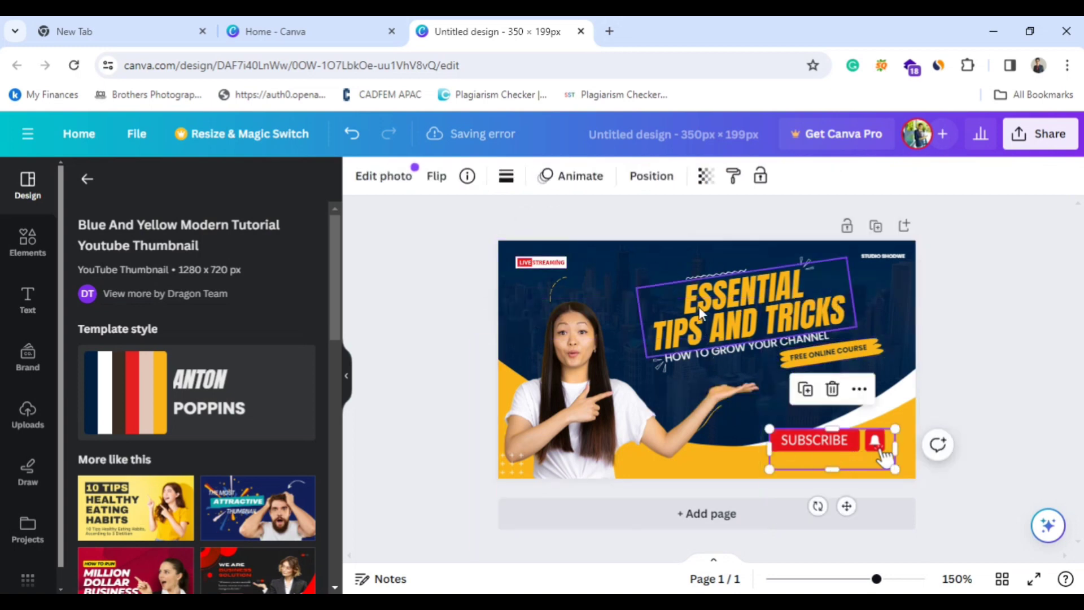
pyautogui.click(700, 353)
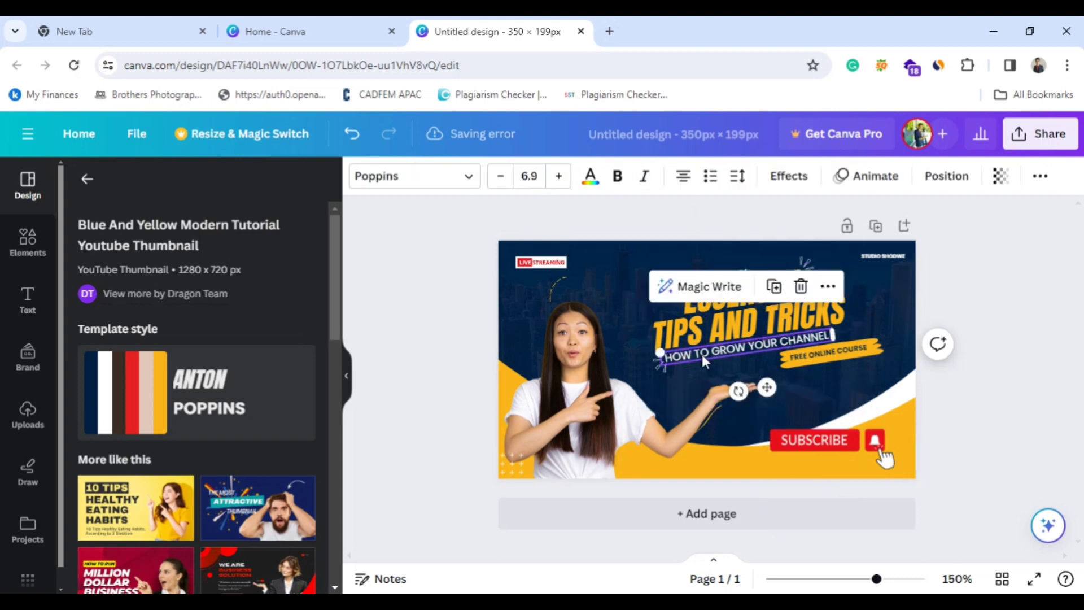
# Enlarge the white burst accent above the title and place it beside the title's right end.
pyautogui.click(806, 262)
pyautogui.moveTo(802, 254); pyautogui.dragTo(680, 263)
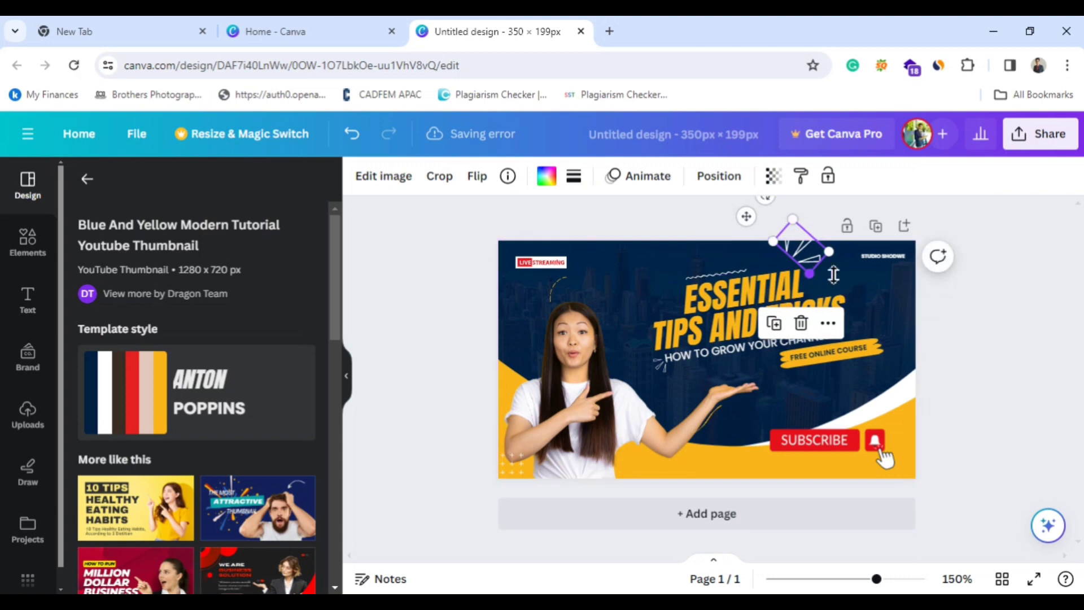
pyautogui.click(852, 276)
pyautogui.moveTo(812, 256); pyautogui.dragTo(860, 293)
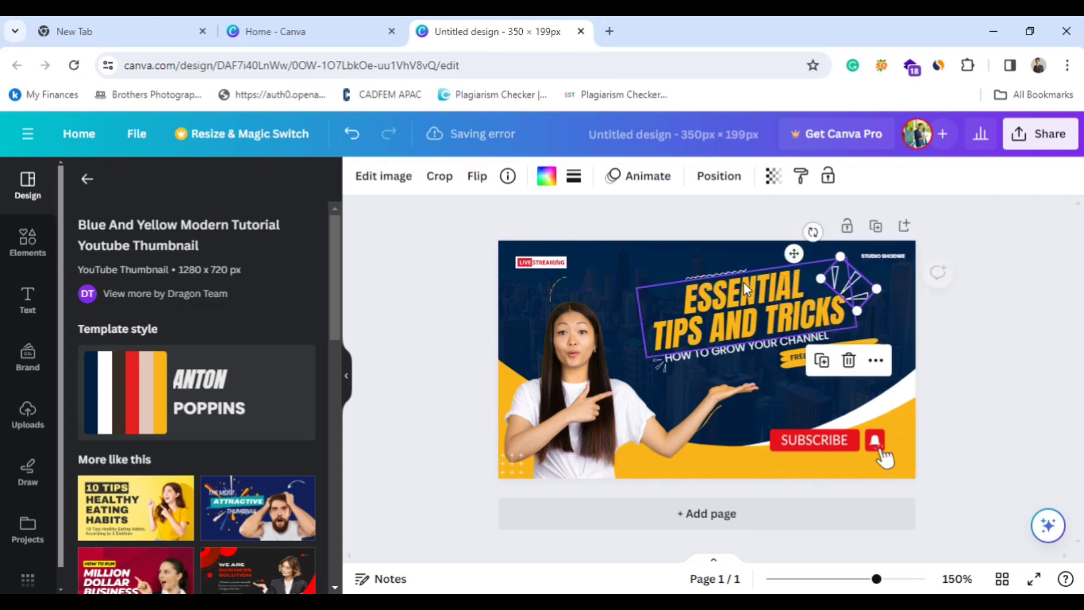
# Shift the yellow brush stroke behind the FREE ONLINE COURSE text slightly to the right.
pyautogui.click(710, 283)
pyautogui.click(642, 309)
pyautogui.click(833, 361)
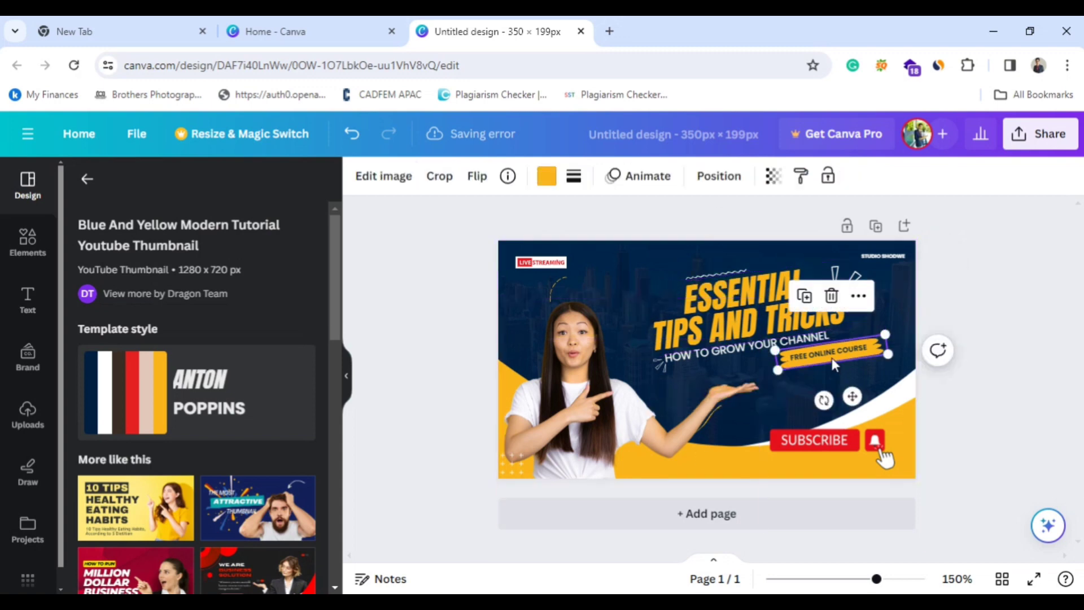
pyautogui.moveTo(818, 351)
pyautogui.mouseDown()
pyautogui.moveTo(777, 388)
pyautogui.moveTo(827, 343)
pyautogui.moveTo(823, 353)
pyautogui.mouseUp()
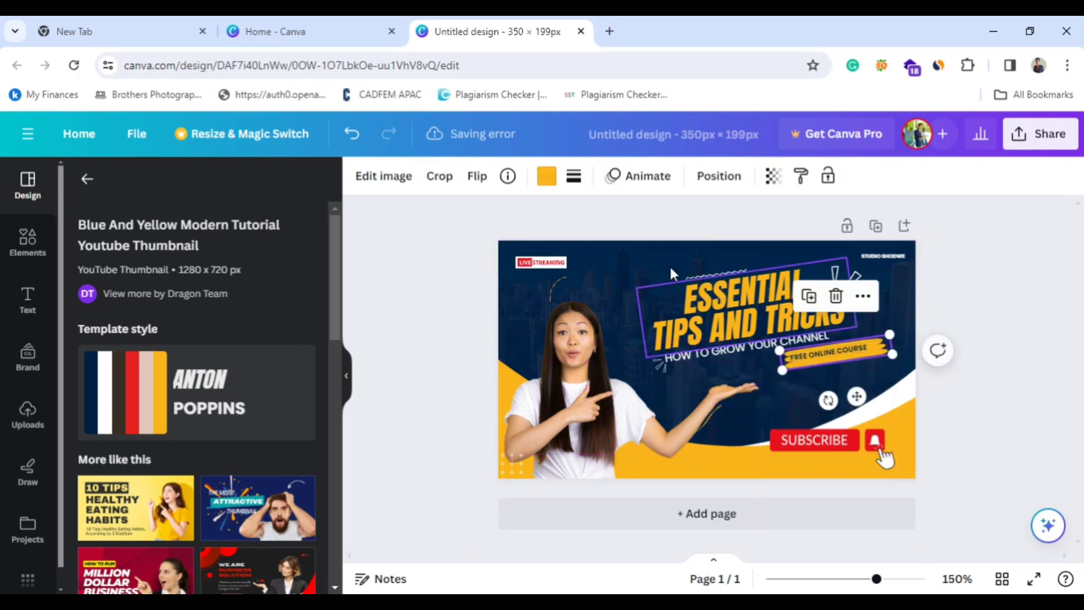
# Move the woman's photo up and to the left, and select the dot pattern and subscribe graphic to inspect them.
pyautogui.click(574, 404)
pyautogui.moveTo(573, 404); pyautogui.dragTo(560, 387)
pyautogui.click(519, 475)
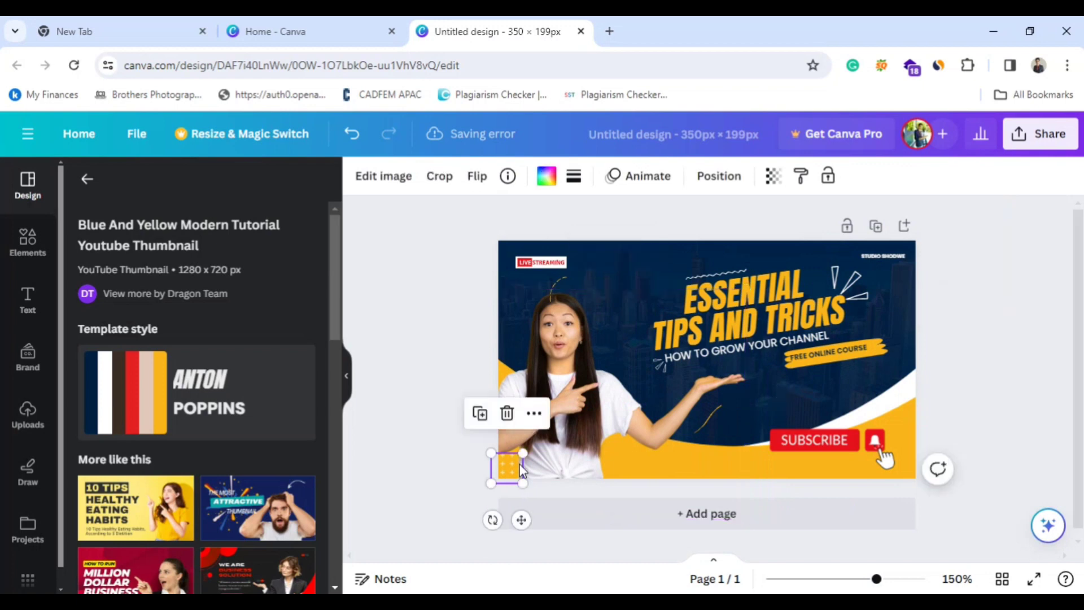
pyautogui.click(828, 448)
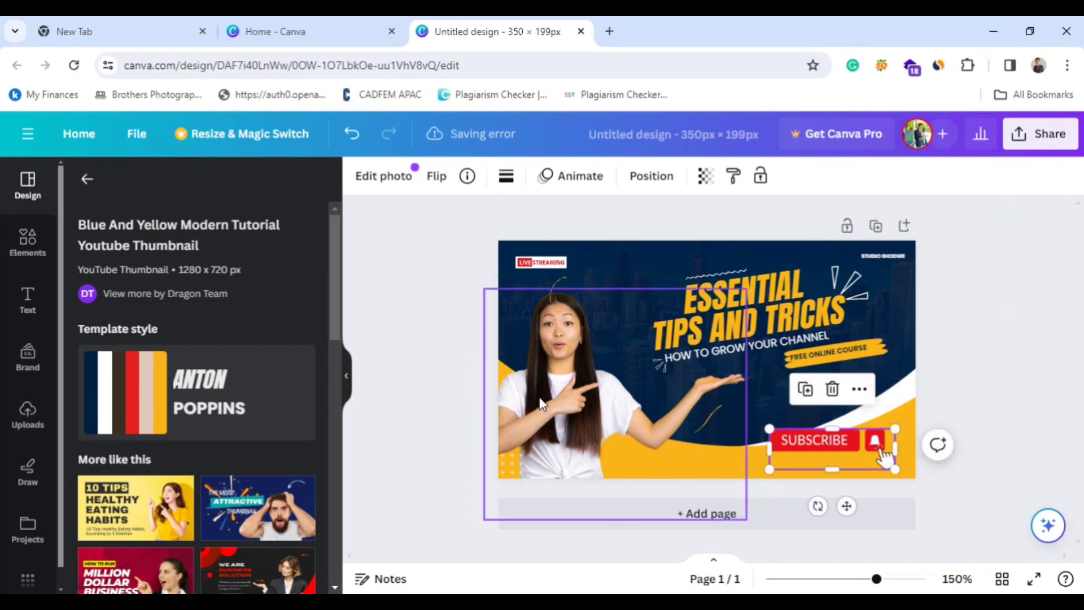
# Replace the ESSENTIAL TIPS AND TRICKS title text with WELLCOME TO MY CANNEL.
pyautogui.click(731, 314)
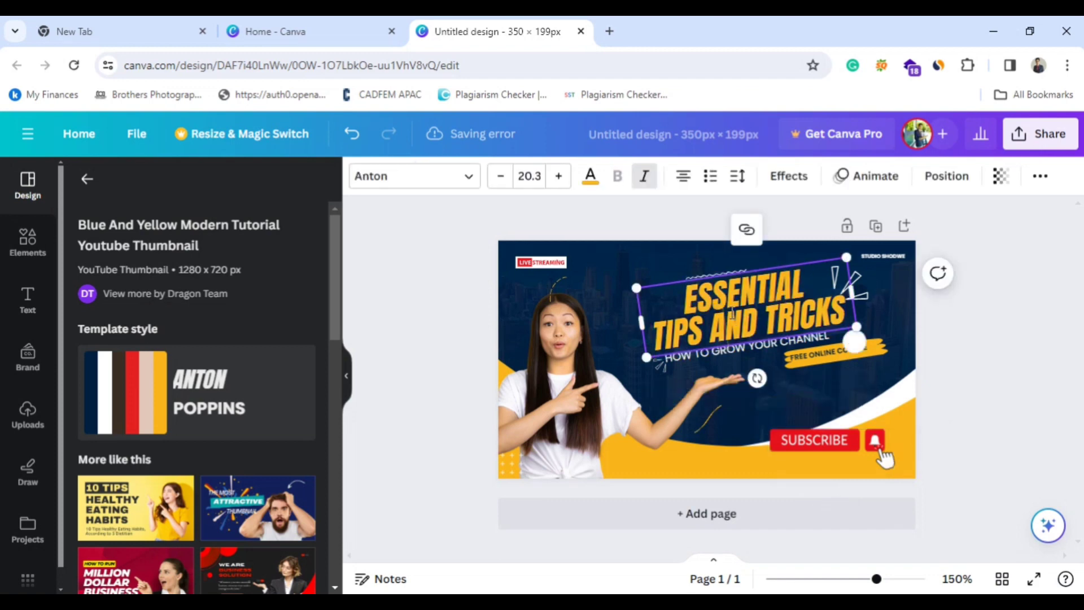
pyautogui.scroll(-2, 242, 461)
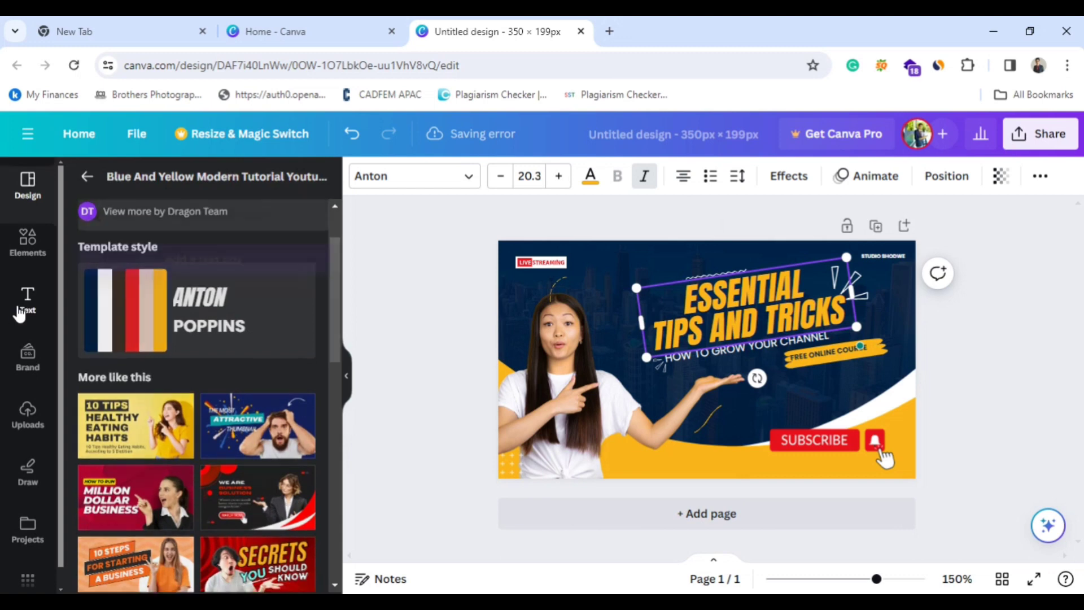
pyautogui.click(27, 300)
pyautogui.click(759, 308)
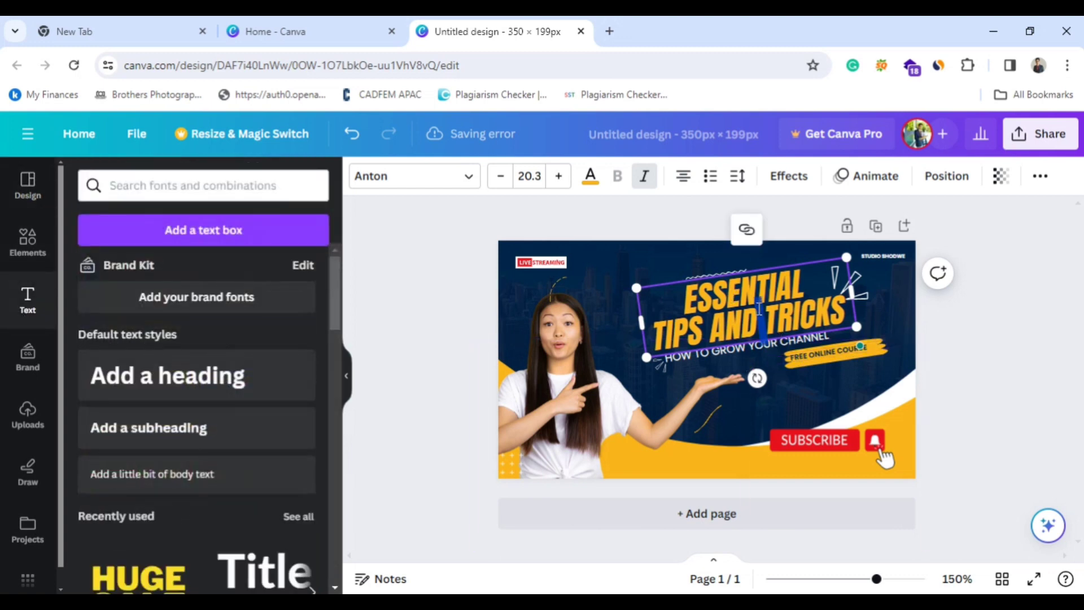
pyautogui.click(847, 306)
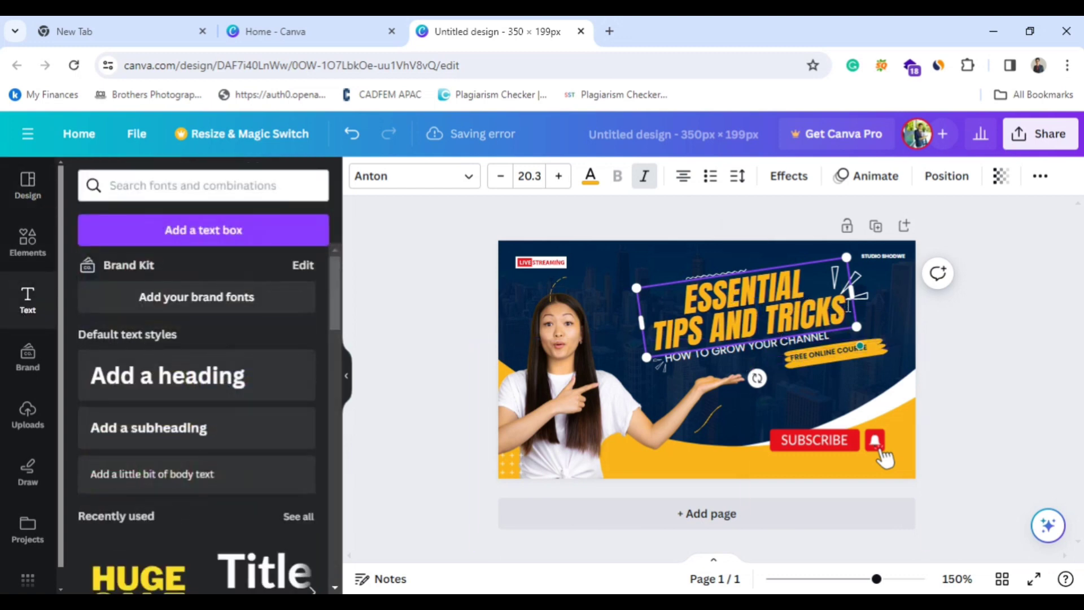
pyautogui.press('BackSpace')
pyautogui.press('BackSpace')
pyautogui.press('BackSpace')
pyautogui.press('BackSpace')
pyautogui.press('BackSpace')
pyautogui.press('BackSpace')
pyautogui.press('BackSpace')
pyautogui.press('BackSpace')
pyautogui.press('BackSpace')
pyautogui.press('BackSpace')
pyautogui.press('BackSpace')
pyautogui.press('BackSpace')
pyautogui.press('BackSpace')
pyautogui.press('BackSpace')
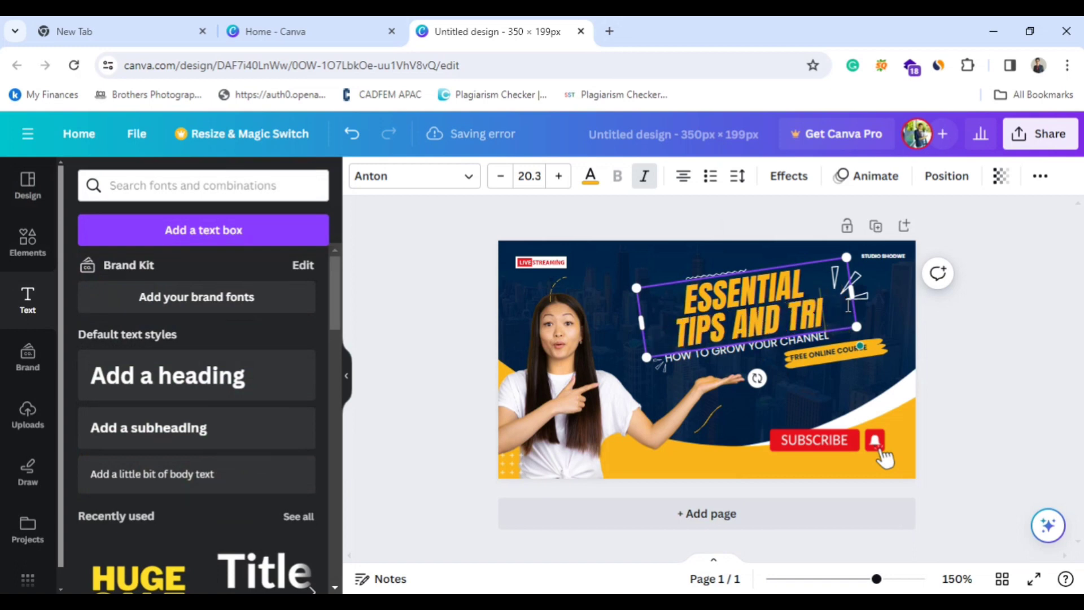
pyautogui.press('BackSpace')
pyautogui.press('BackSpace')
pyautogui.press('BackSpace')
pyautogui.press('BackSpace')
pyautogui.press('BackSpace')
pyautogui.press('BackSpace')
pyautogui.press('BackSpace')
pyautogui.press('BackSpace')
pyautogui.press('BackSpace')
pyautogui.press('BackSpace')
pyautogui.press('BackSpace')
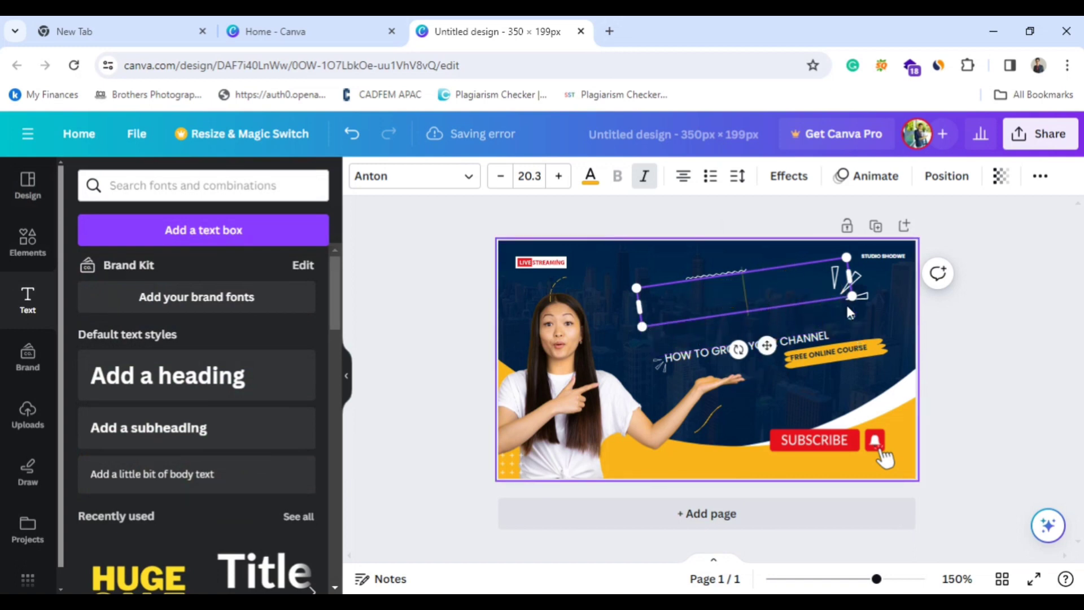
pyautogui.write('W')
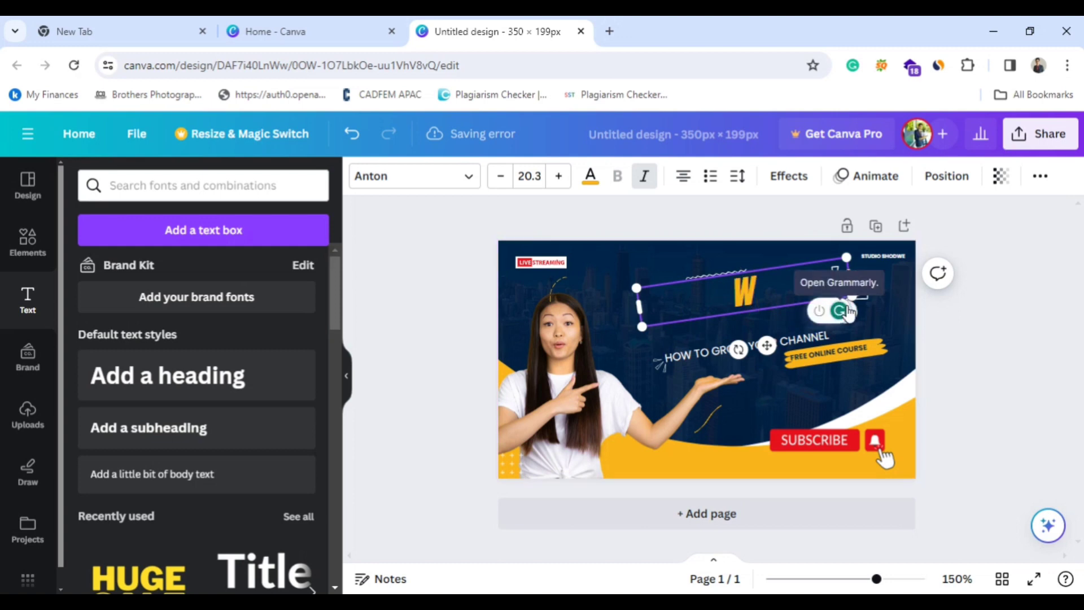
pyautogui.write('ELL')
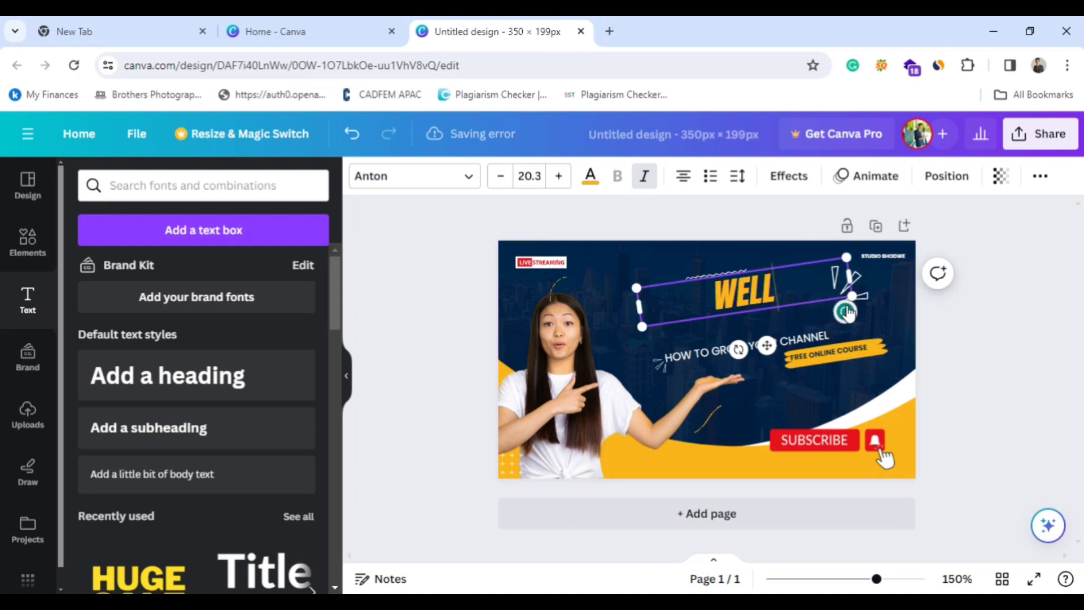
pyautogui.write('COME')
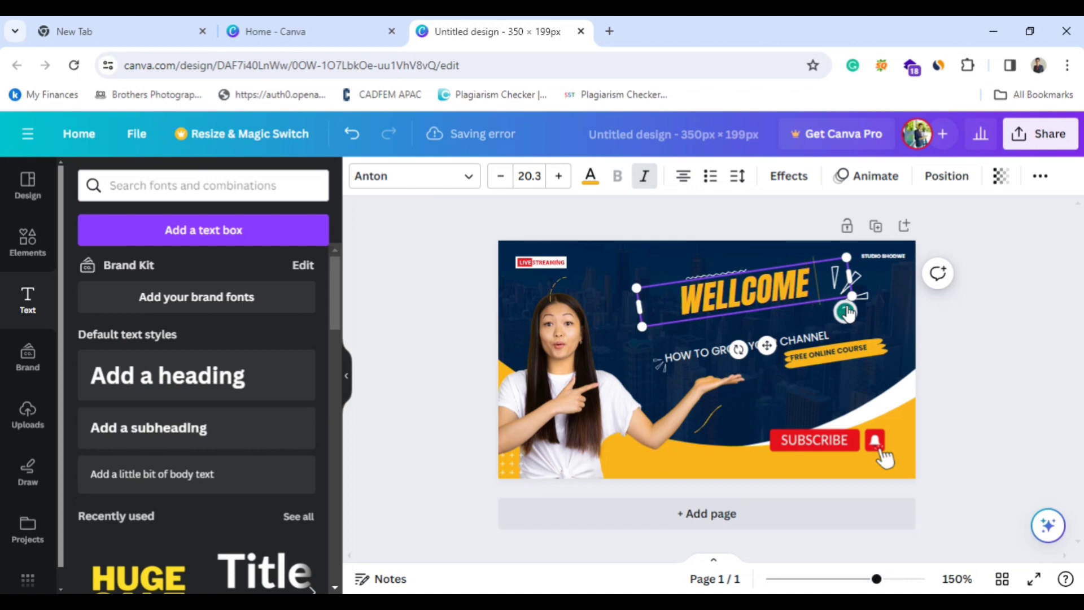
pyautogui.write(' TO MY')
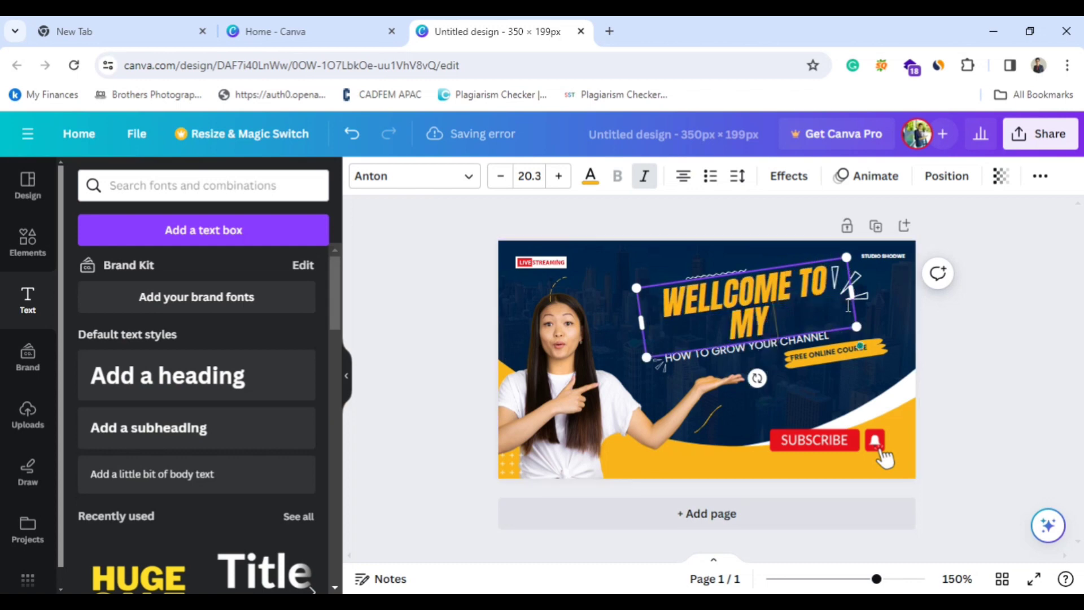
pyautogui.write(' CANNEL')
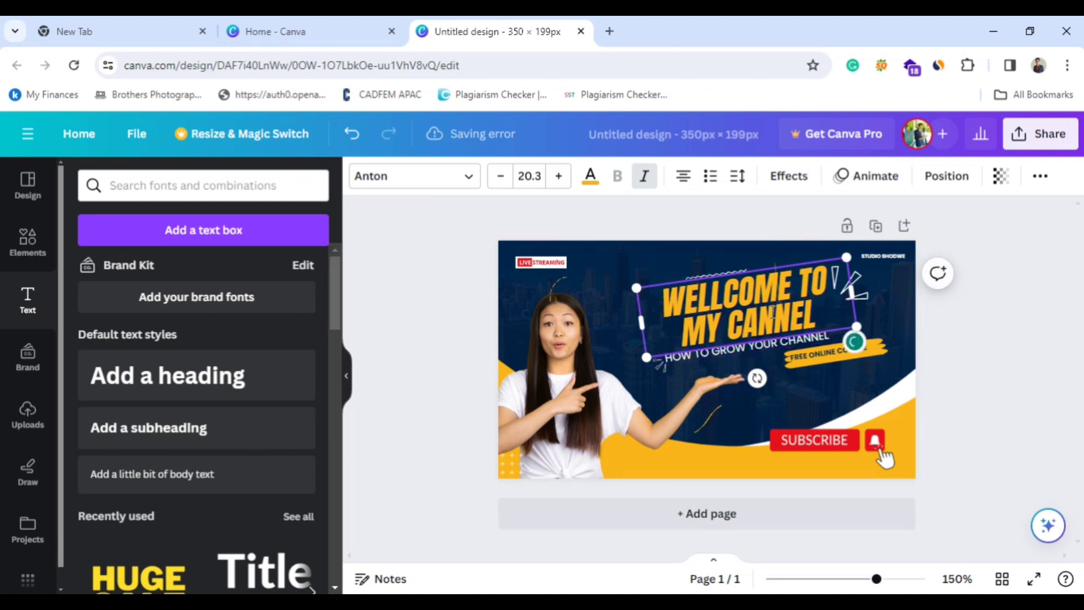
pyautogui.click(968, 331)
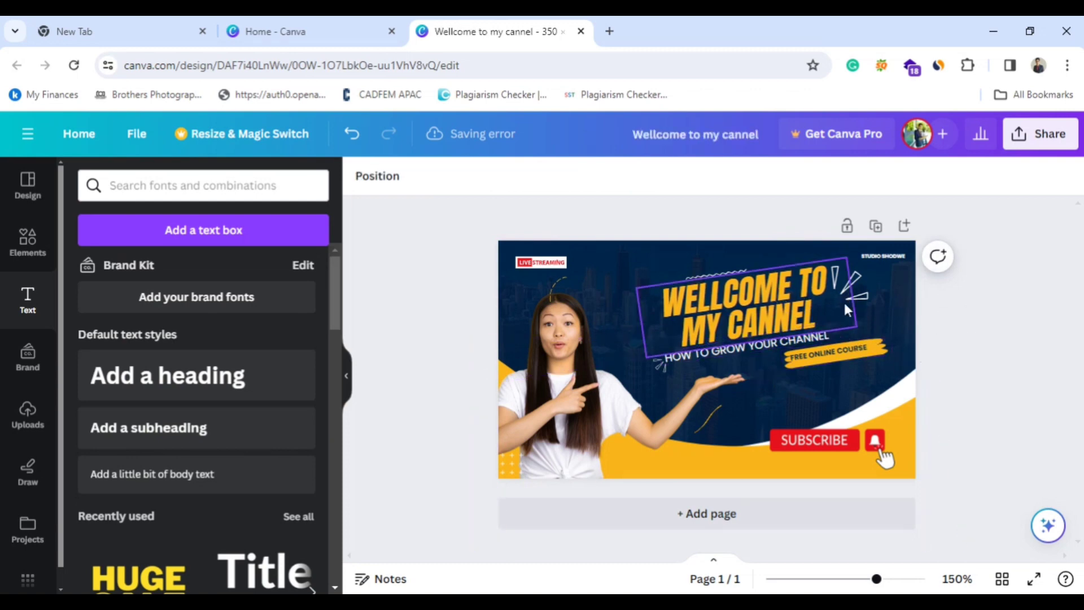
# Shrink the title text to size 15.6 and shift it slightly up and to the right.
pyautogui.click(849, 285)
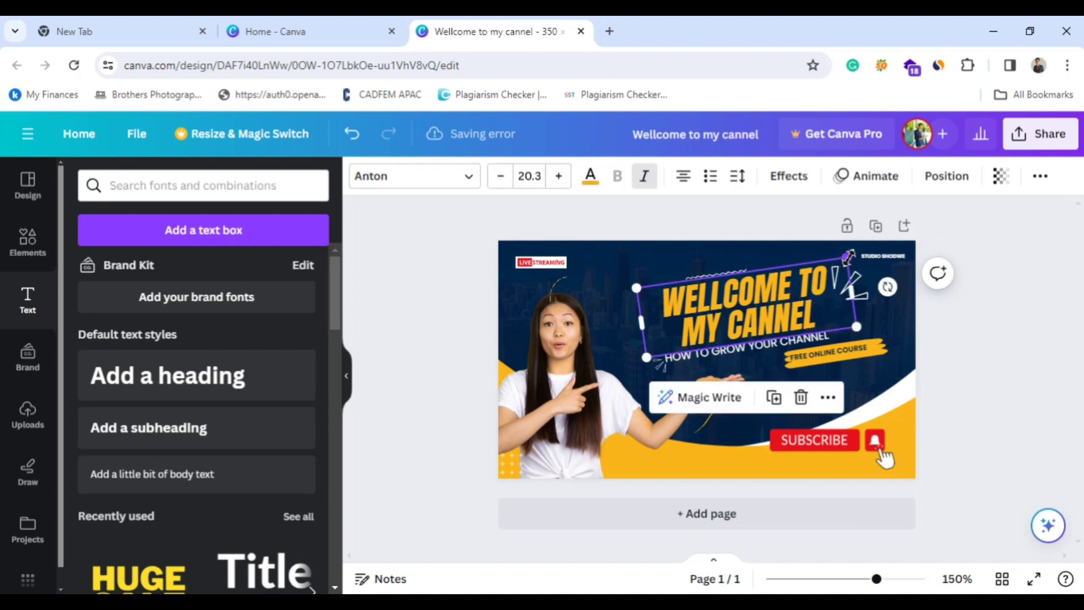
pyautogui.moveTo(845, 259); pyautogui.dragTo(800, 281)
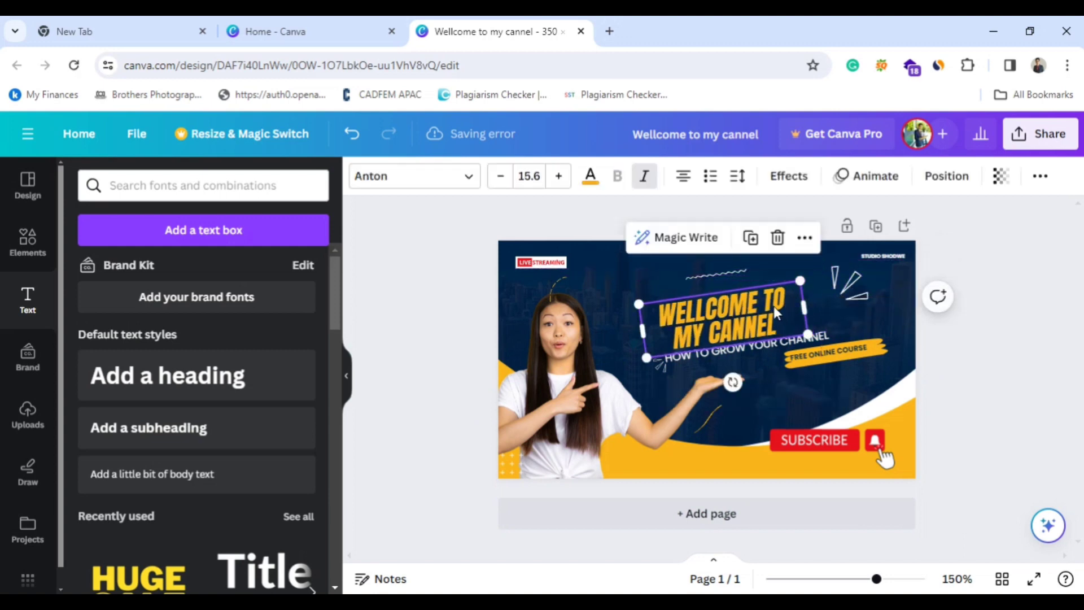
pyautogui.moveTo(748, 320)
pyautogui.mouseDown()
pyautogui.moveTo(756, 319)
pyautogui.moveTo(746, 332)
pyautogui.mouseUp()
# Replace the whole title text with the single word CANVA.
pyautogui.click(784, 307)
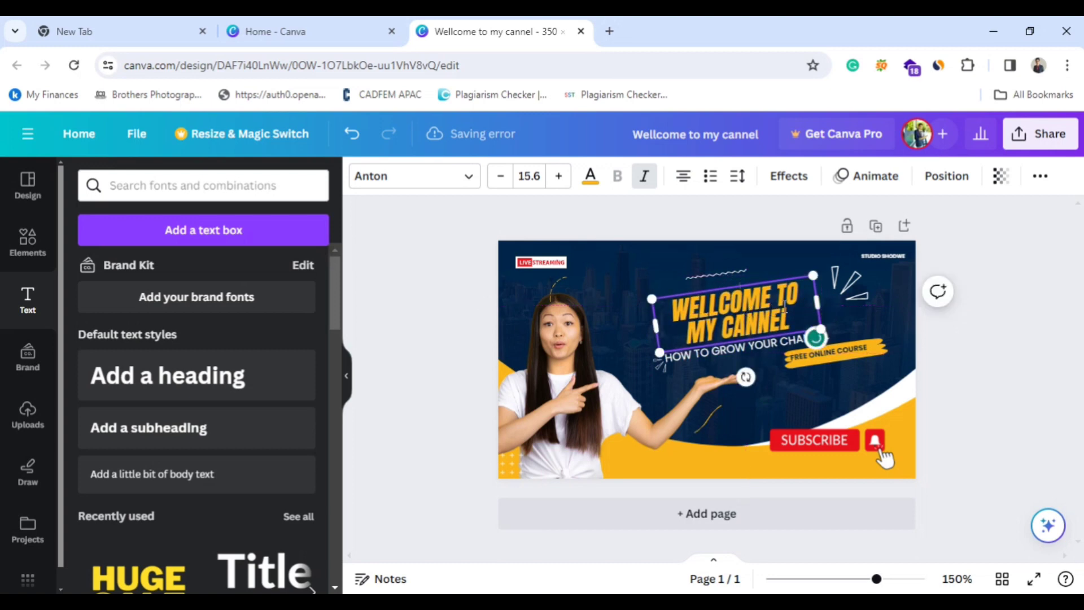
pyautogui.moveTo(805, 313); pyautogui.dragTo(773, 313)
pyautogui.press('BackSpace')
pyautogui.press('BackSpace')
pyautogui.press('BackSpace')
pyautogui.press('BackSpace')
pyautogui.press('BackSpace')
pyautogui.press('BackSpace')
pyautogui.press('BackSpace')
pyautogui.press('BackSpace')
pyautogui.press('BackSpace')
pyautogui.press('BackSpace')
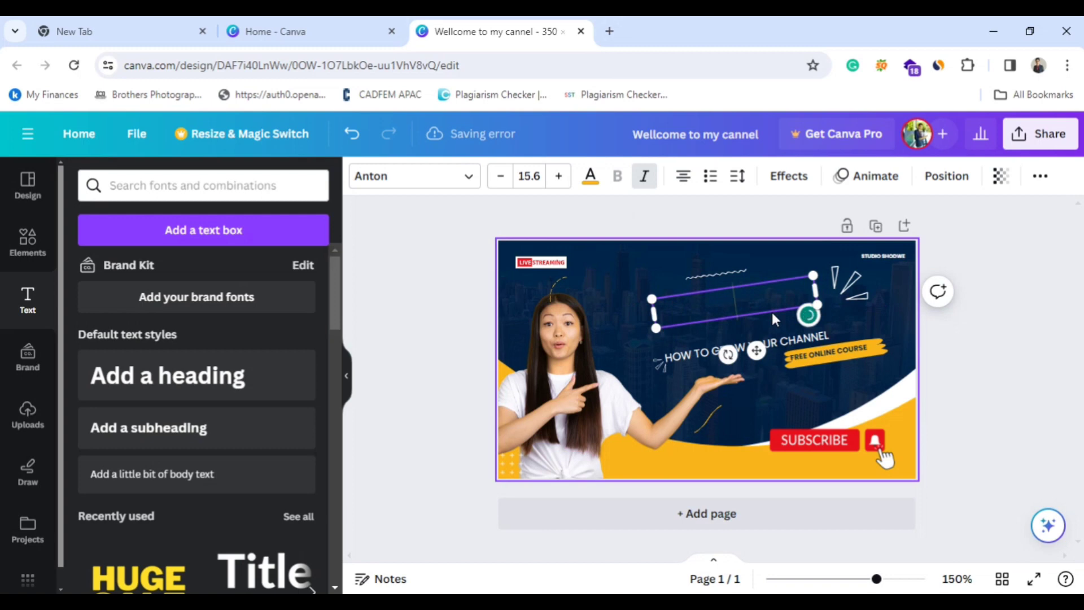
pyautogui.write('CAN')
pyautogui.press('BackSpace')
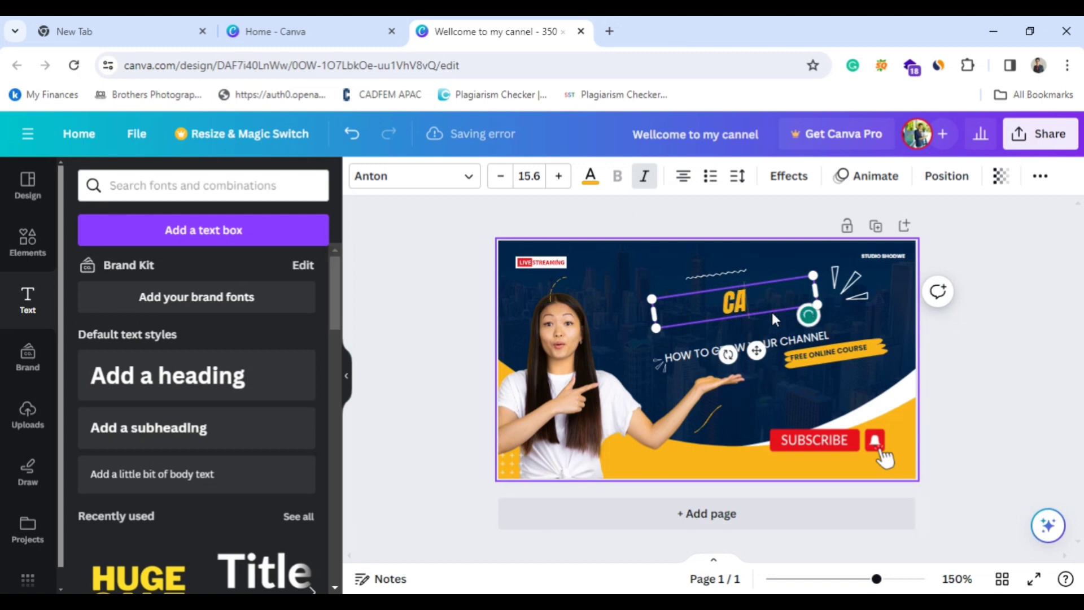
pyautogui.write('NVA')
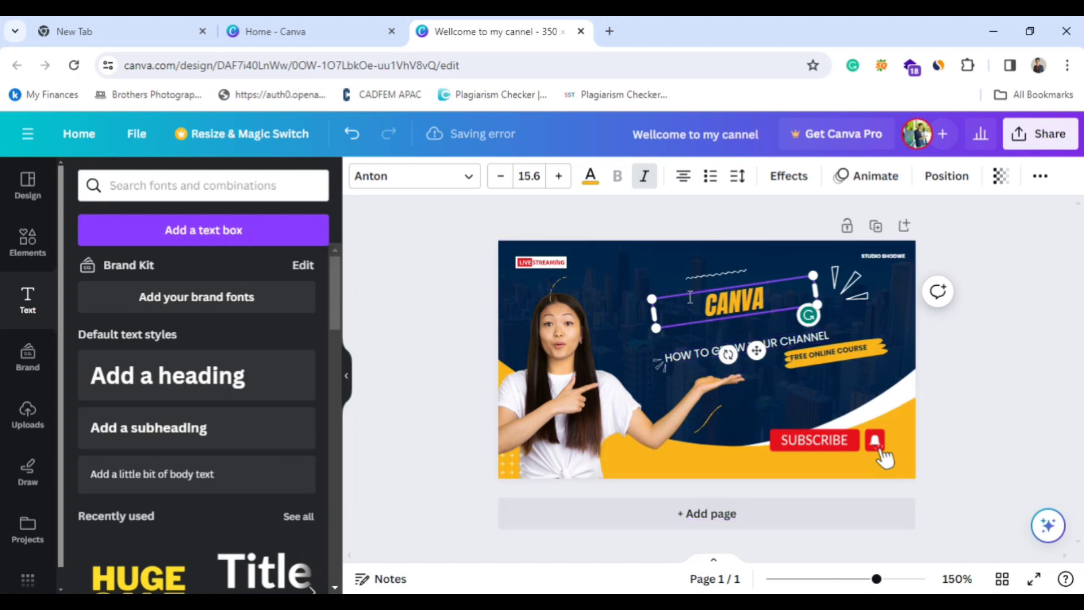
# Switch to the Canva home page and search the existing projects for "youtube thu".
pyautogui.click(350, 29)
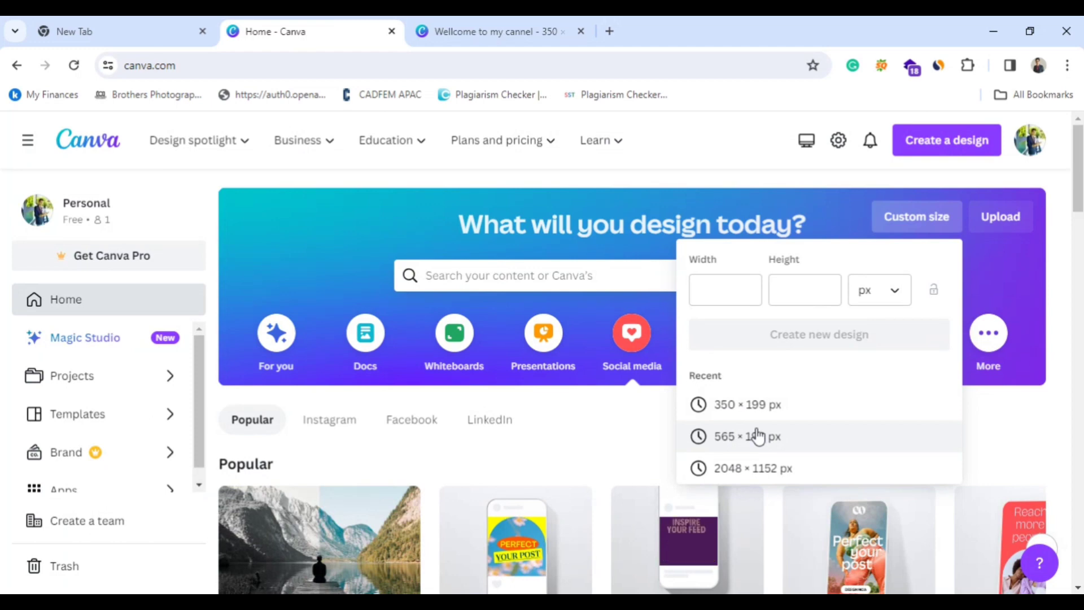
pyautogui.click(593, 274)
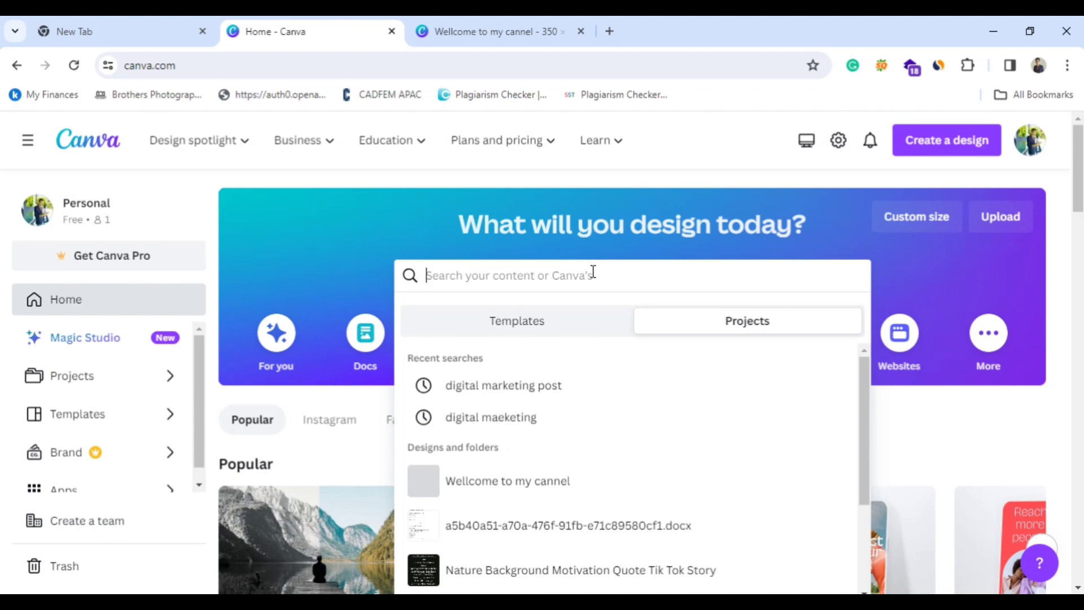
pyautogui.write('yo')
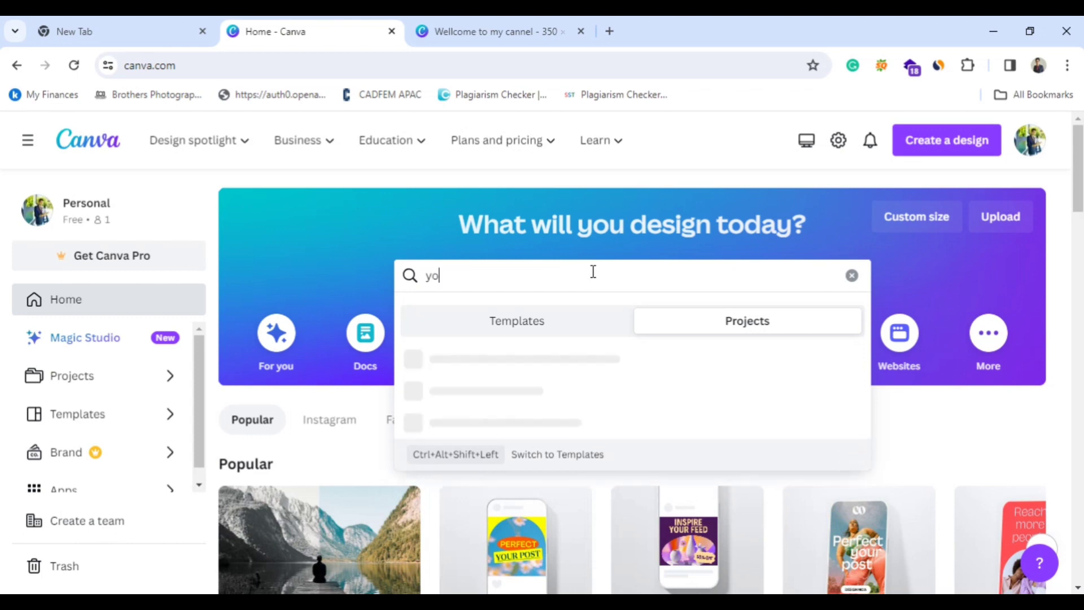
pyautogui.write('utume')
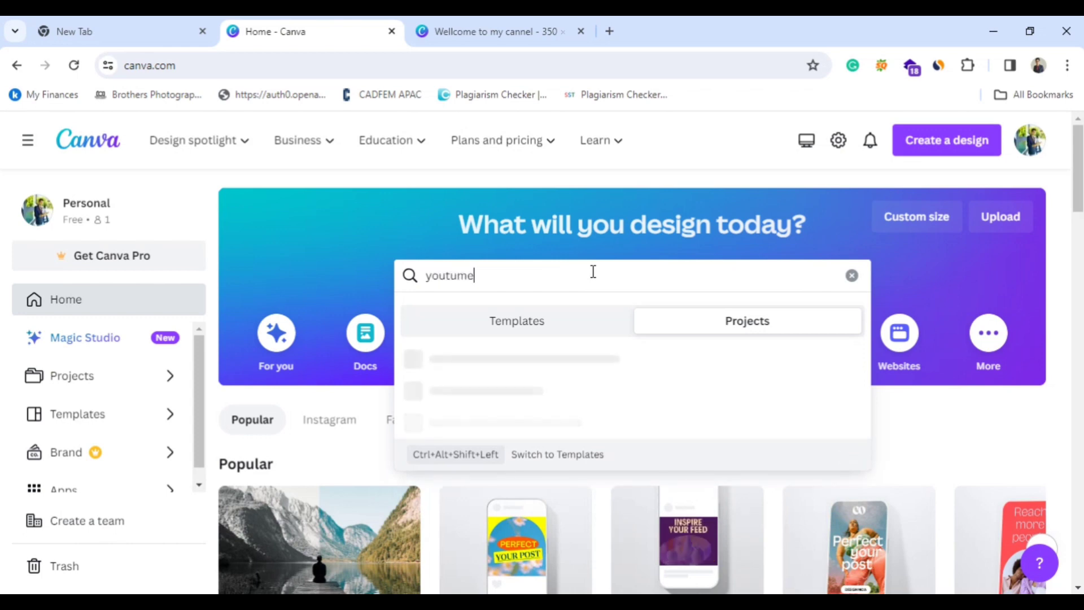
pyautogui.press('BackSpace')
pyautogui.press('BackSpace')
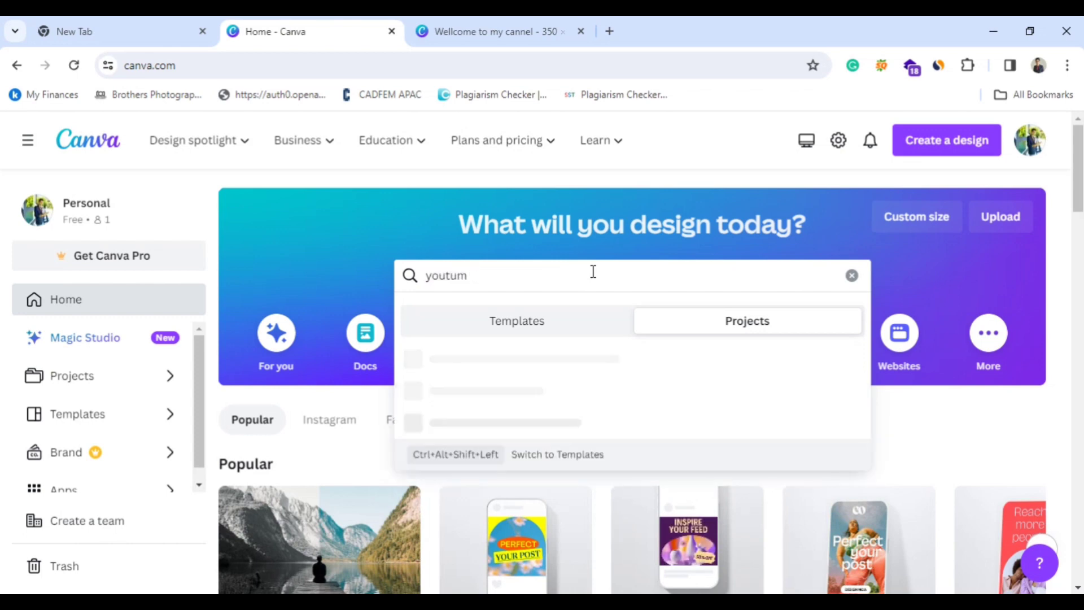
pyautogui.write('be th')
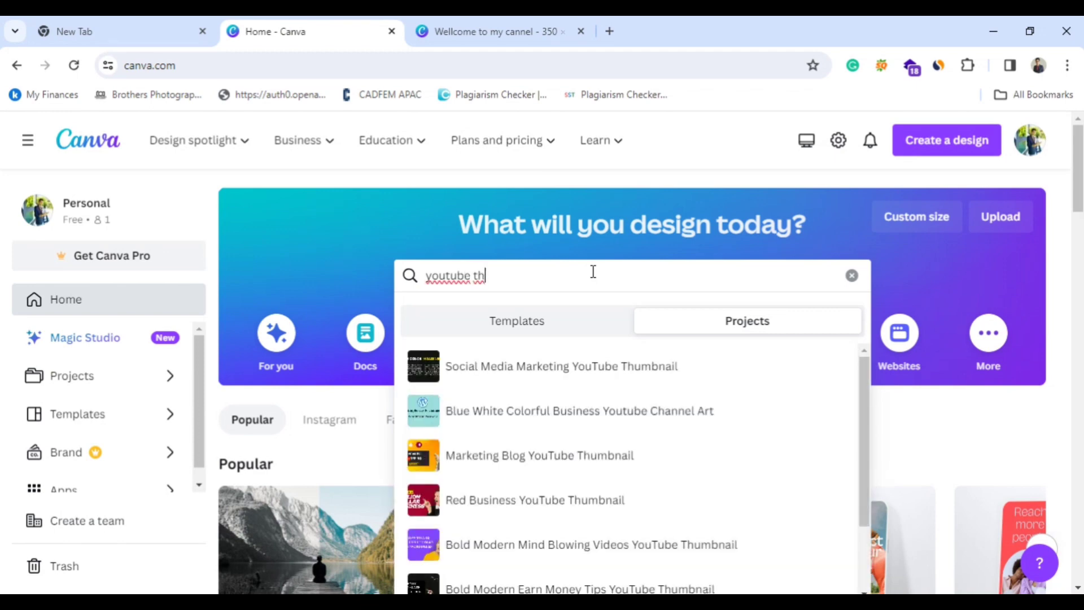
pyautogui.write('u')
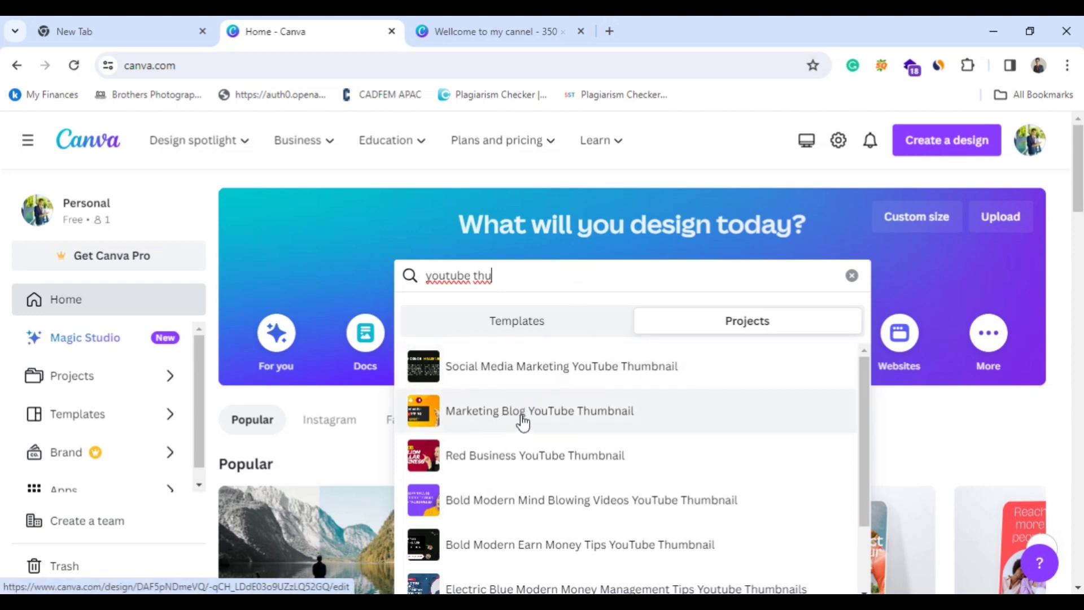
# Look through the matching projects and open the Marketing Blog YouTube Thumbnail design.
pyautogui.scroll(-2, 576, 451)
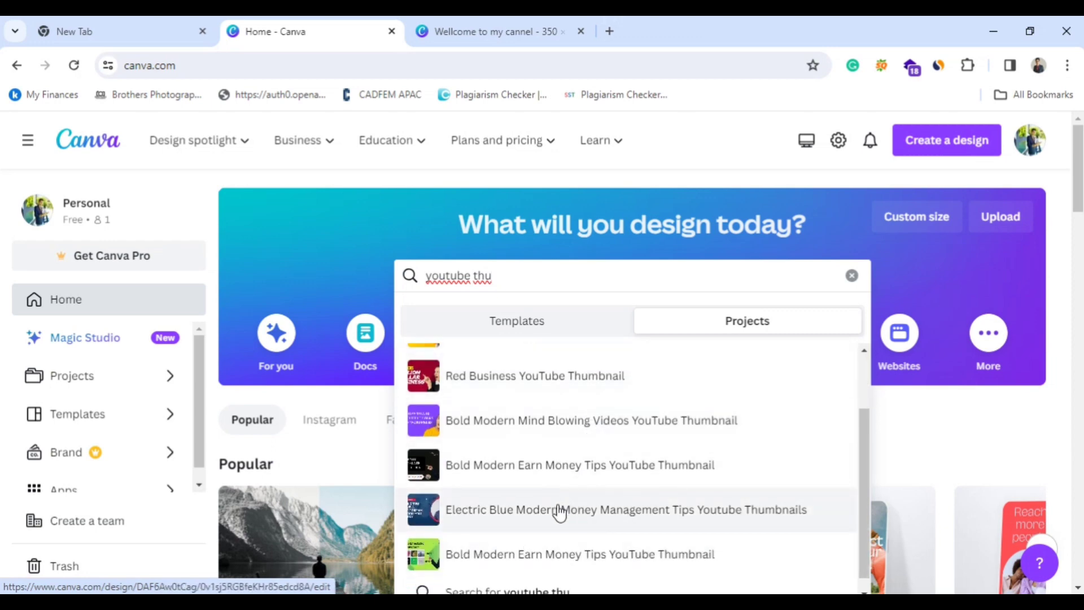
pyautogui.scroll(-1, 559, 511)
pyautogui.scroll(2, 539, 531)
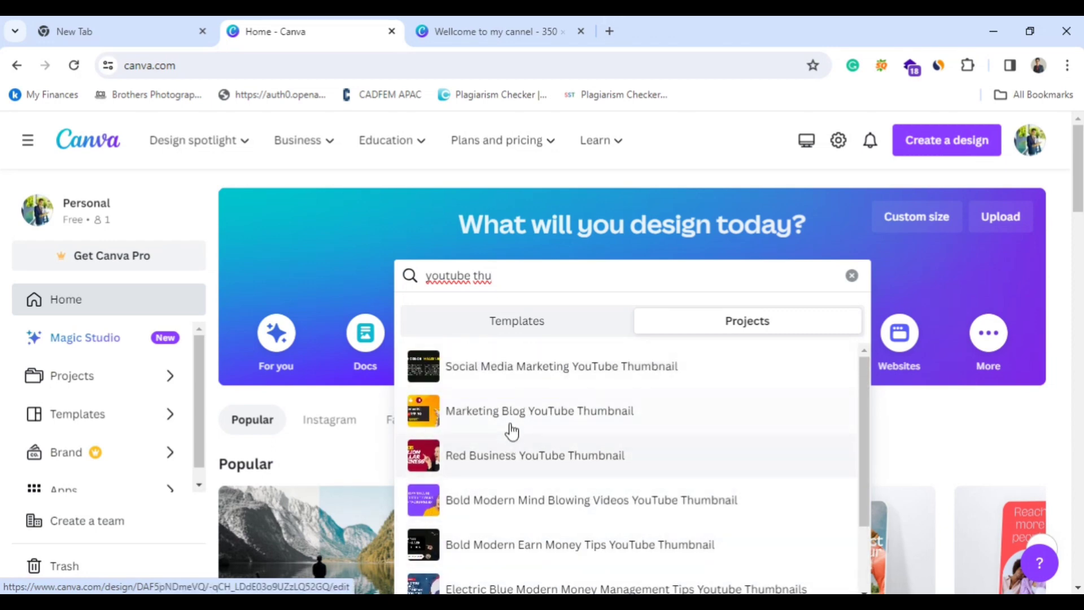
pyautogui.click(459, 418)
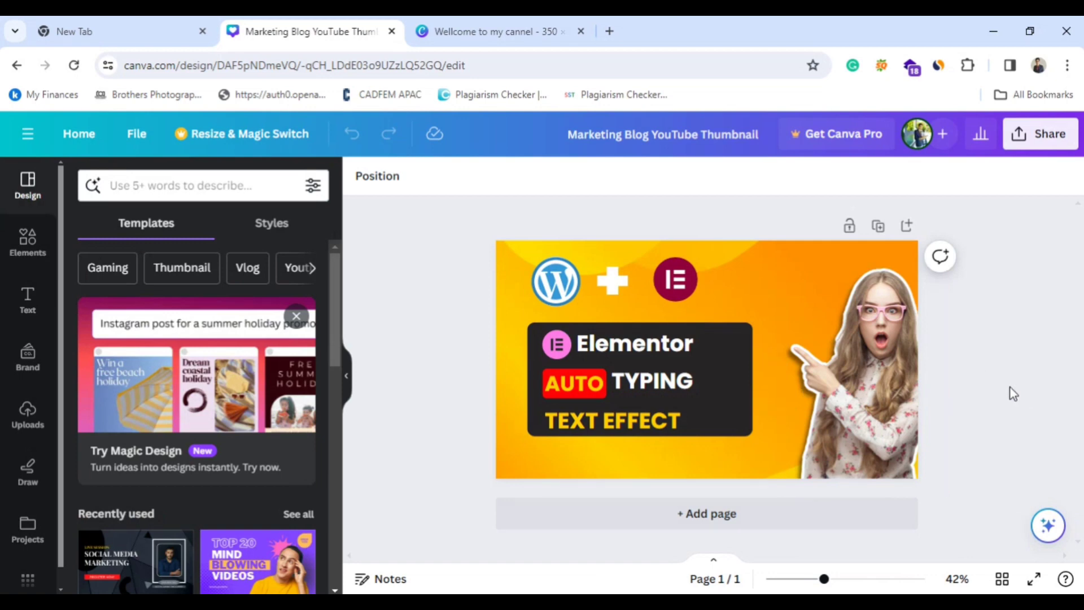
# Move the woman's photo left and slightly down, and select the TEXT EFFECT, TYPING and AUTO texts to inspect them.
pyautogui.moveTo(901, 406); pyautogui.dragTo(875, 408)
pyautogui.click(665, 417)
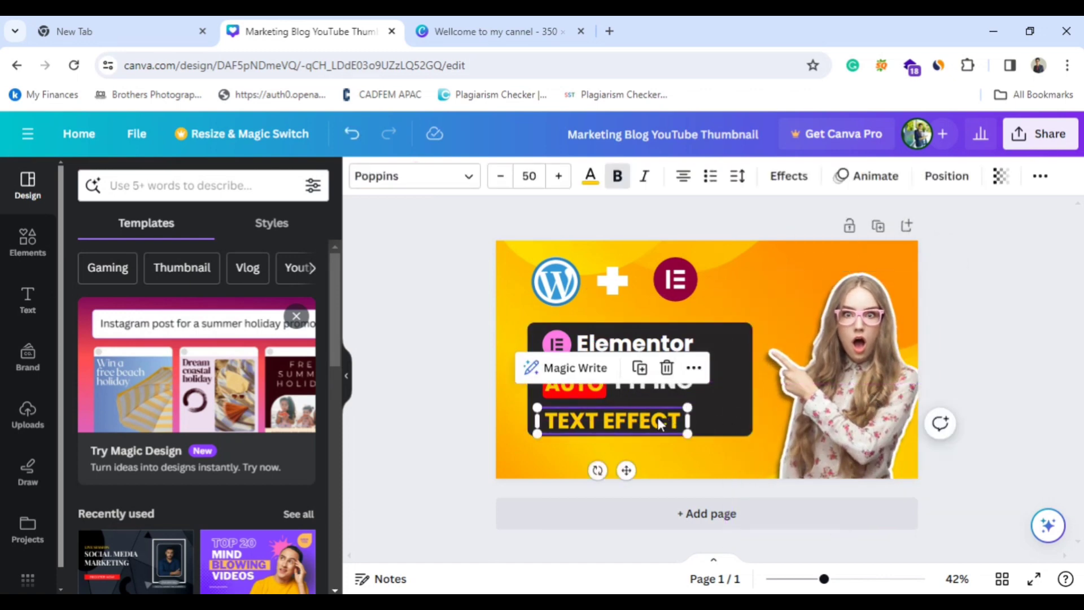
pyautogui.click(686, 470)
pyautogui.click(670, 378)
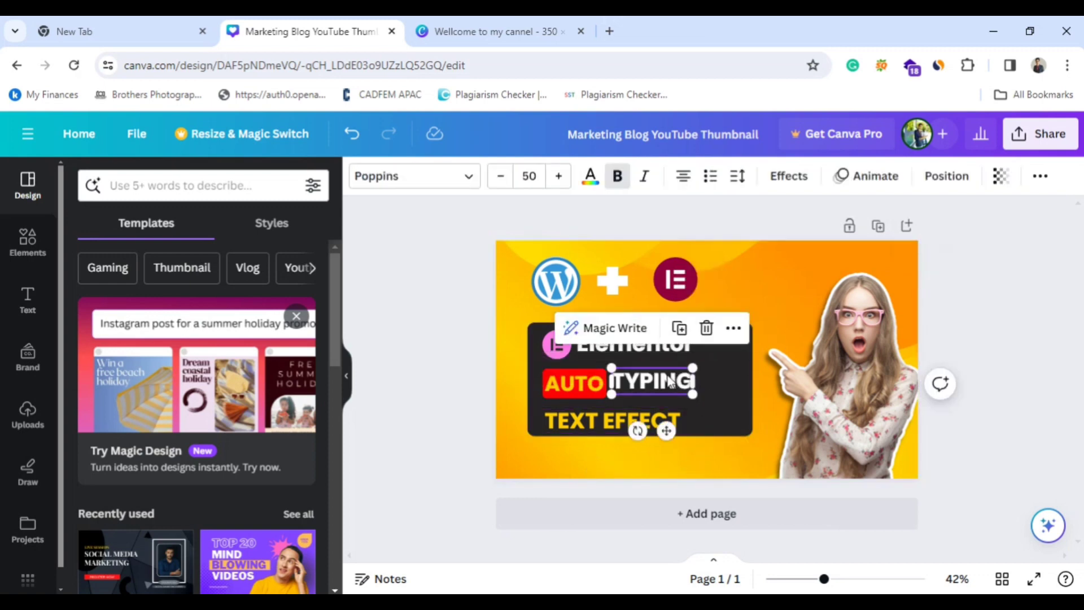
pyautogui.click(604, 388)
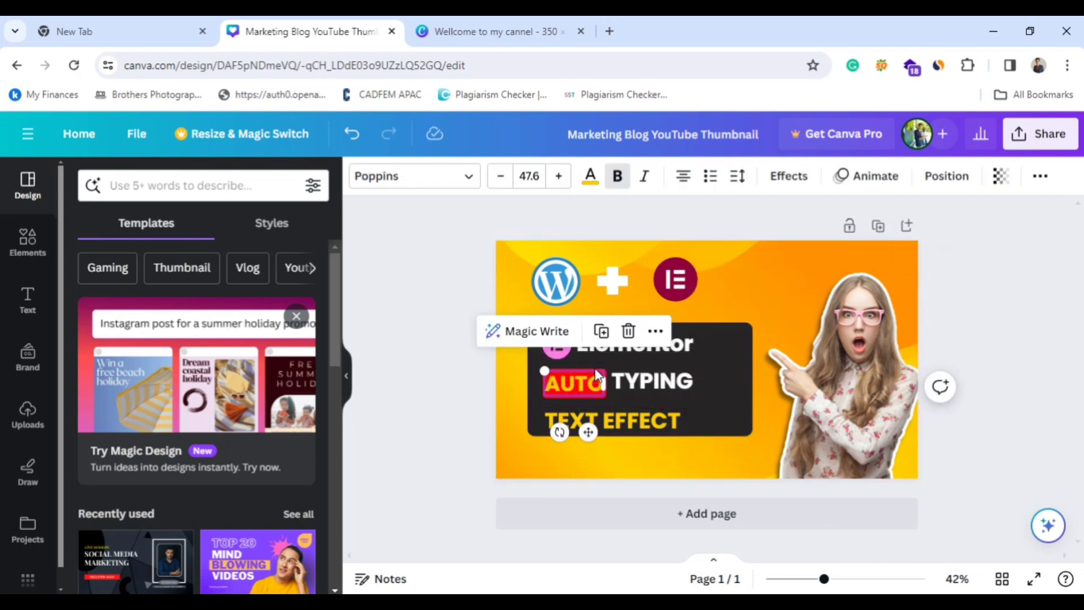
pyautogui.click(555, 373)
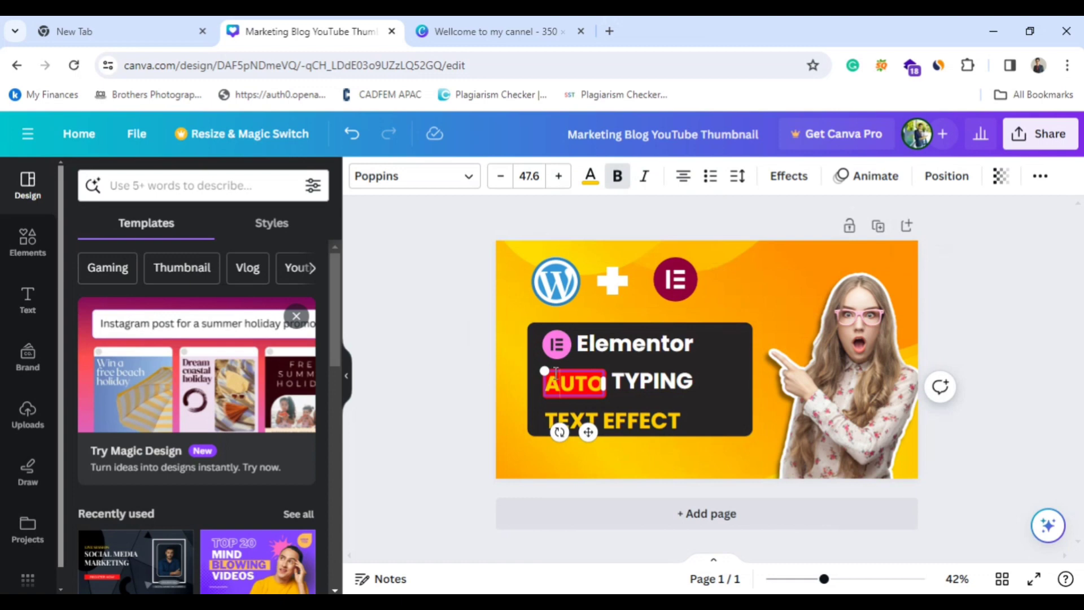
# Add a blank second page to the thumbnail design and look over both pages.
pyautogui.click(710, 515)
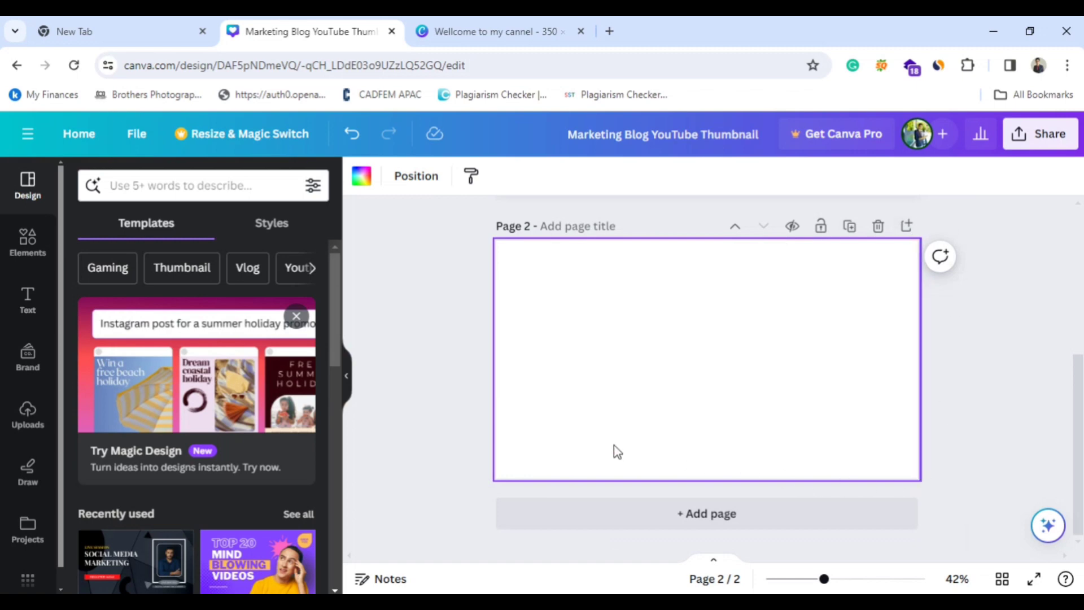
pyautogui.scroll(2, 655, 408)
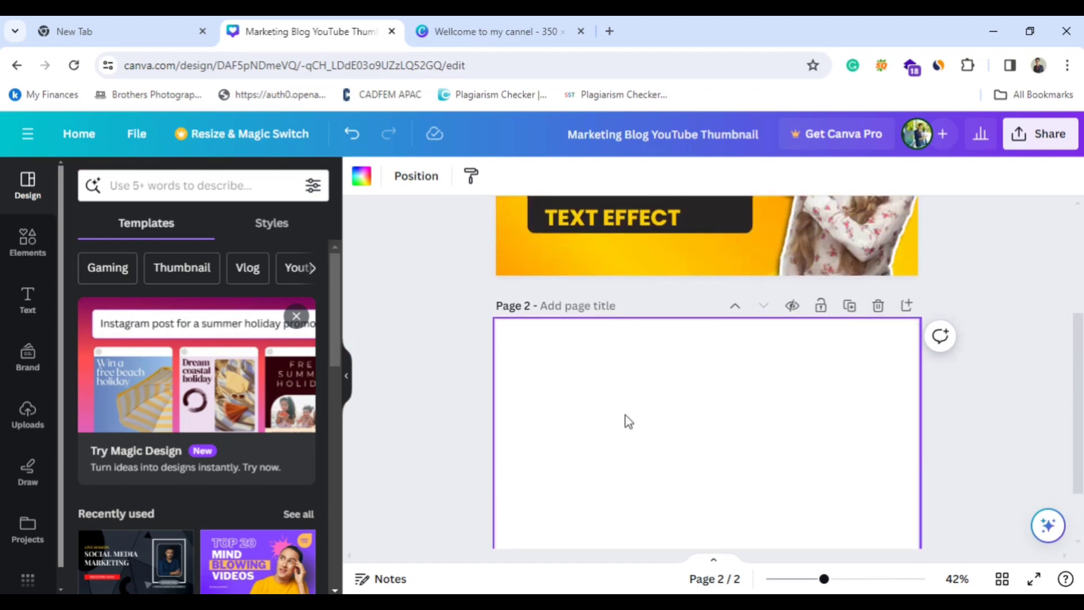
pyautogui.scroll(-2, 623, 418)
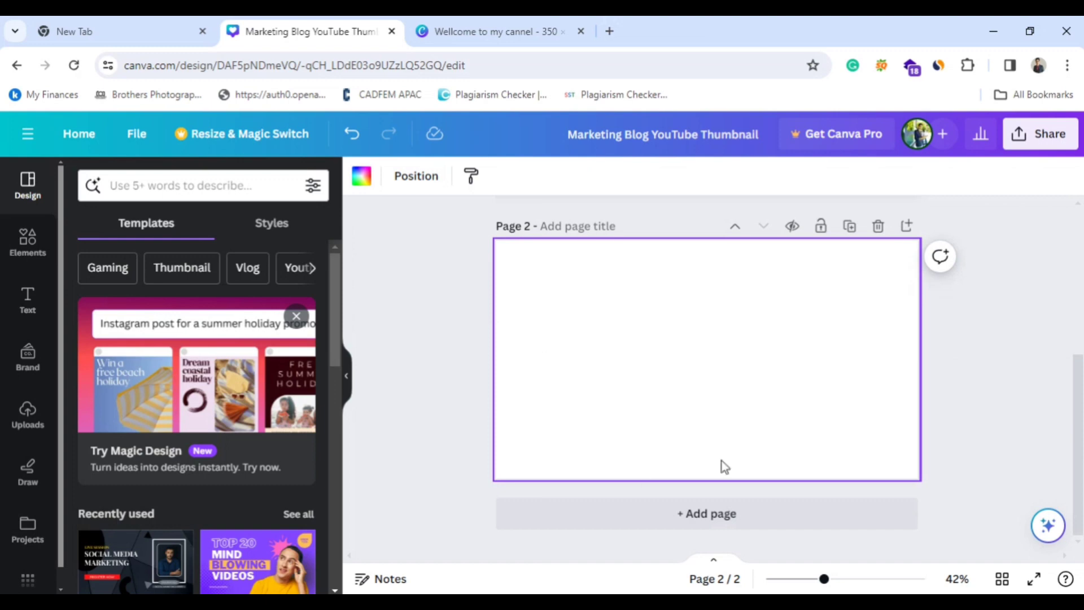
# Try red, yellow #ffce01 and orange as page 2's background colour, and settle on the amber shade from the photo colours.
pyautogui.click(362, 179)
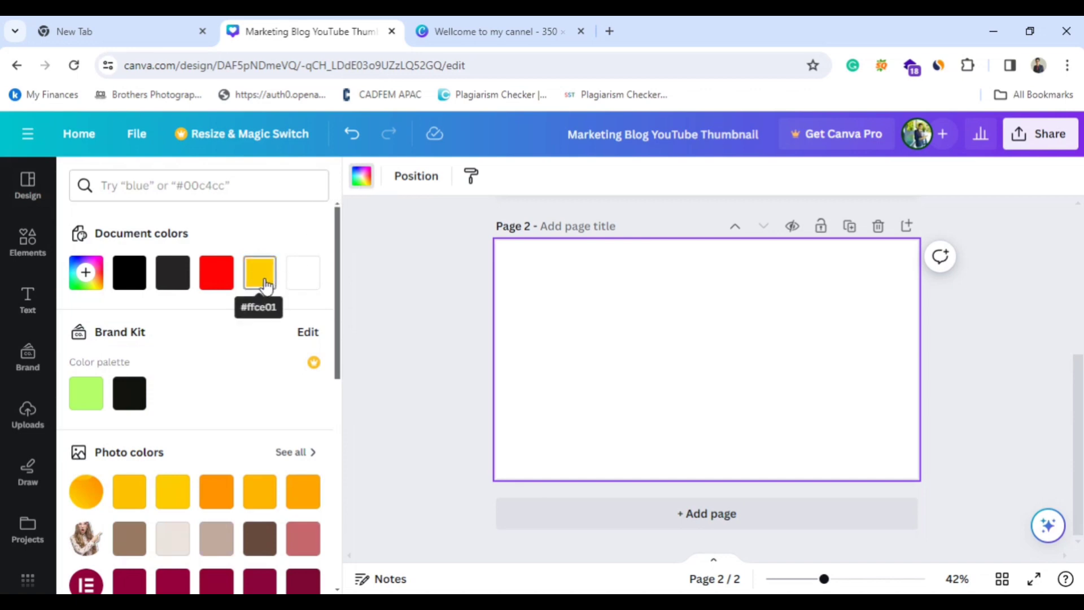
pyautogui.click(265, 285)
pyautogui.click(219, 276)
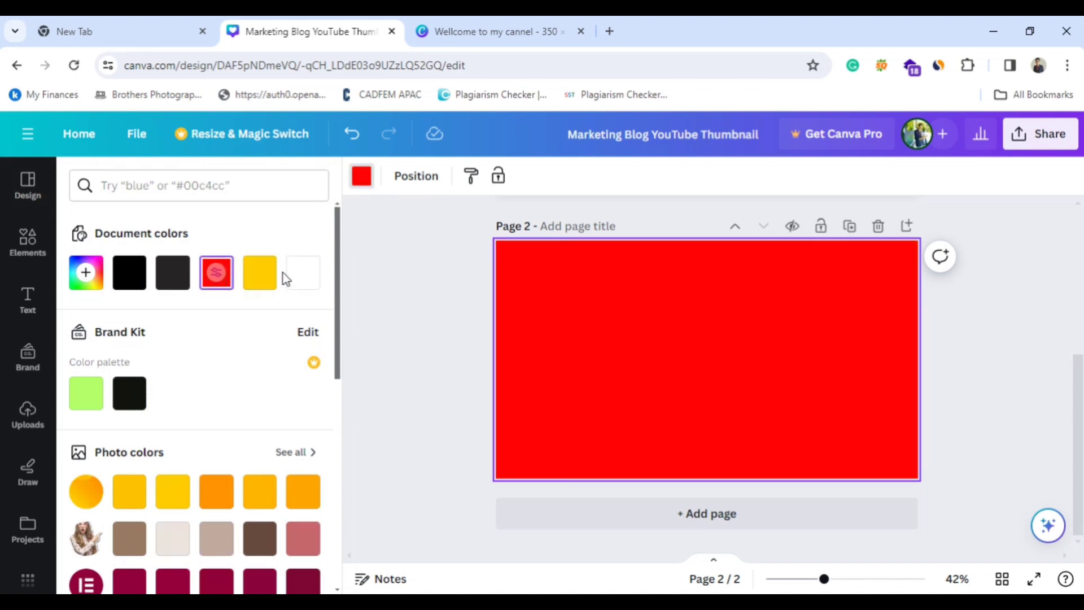
pyautogui.click(255, 282)
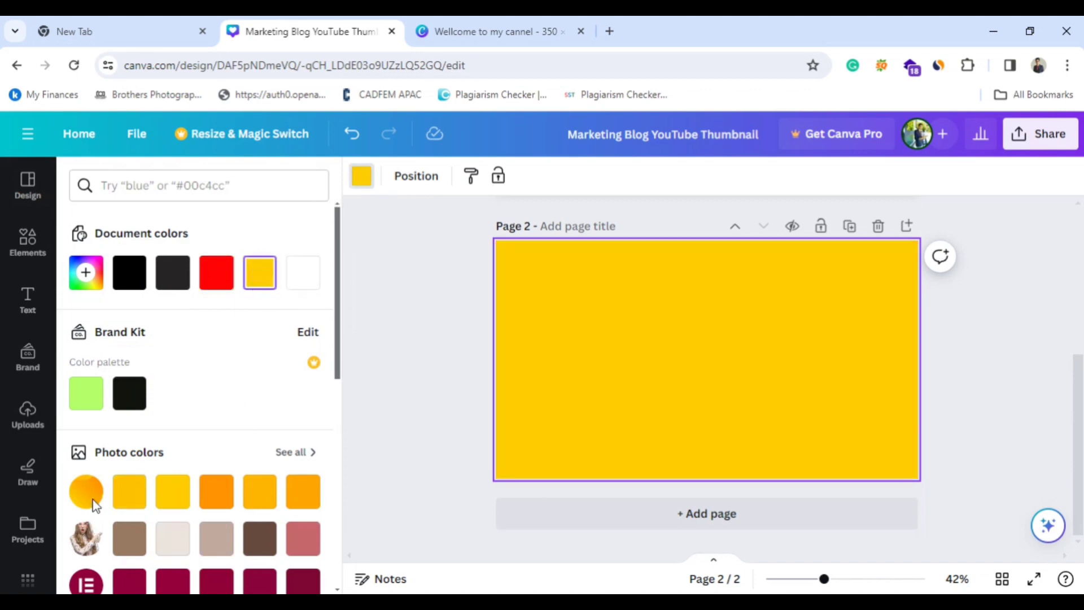
pyautogui.click(216, 504)
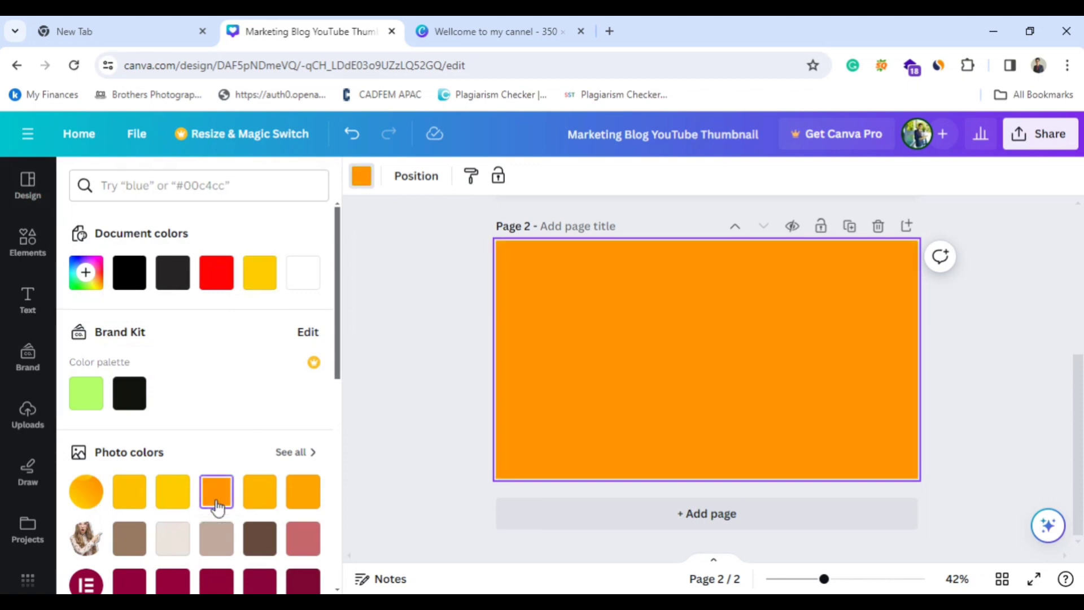
pyautogui.click(259, 491)
# Look through the other available background colours and compare page 2's background with the finished thumbnail on page 1.
pyautogui.scroll(-2, 194, 530)
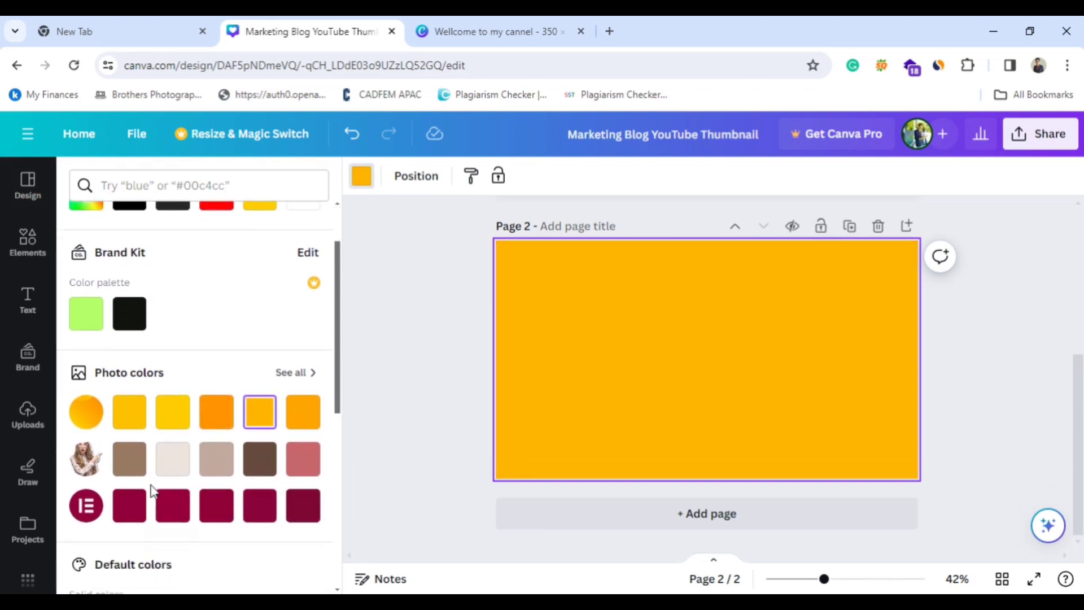
pyautogui.scroll(-5, 151, 491)
pyautogui.scroll(7, 150, 491)
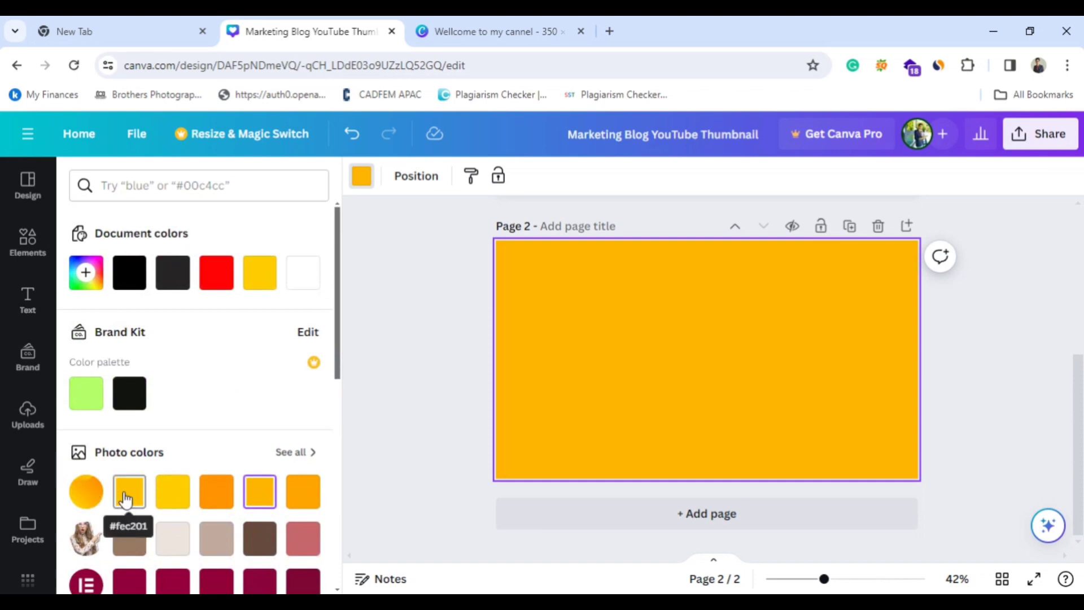
pyautogui.scroll(2, 1027, 395)
pyautogui.scroll(3, 1026, 394)
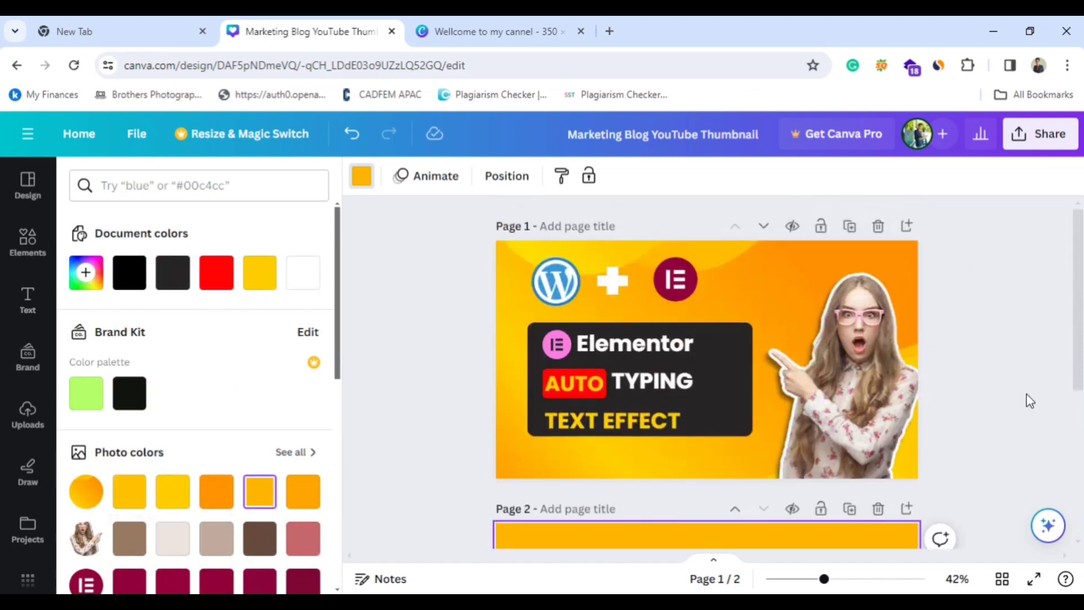
pyautogui.scroll(-4, 1026, 393)
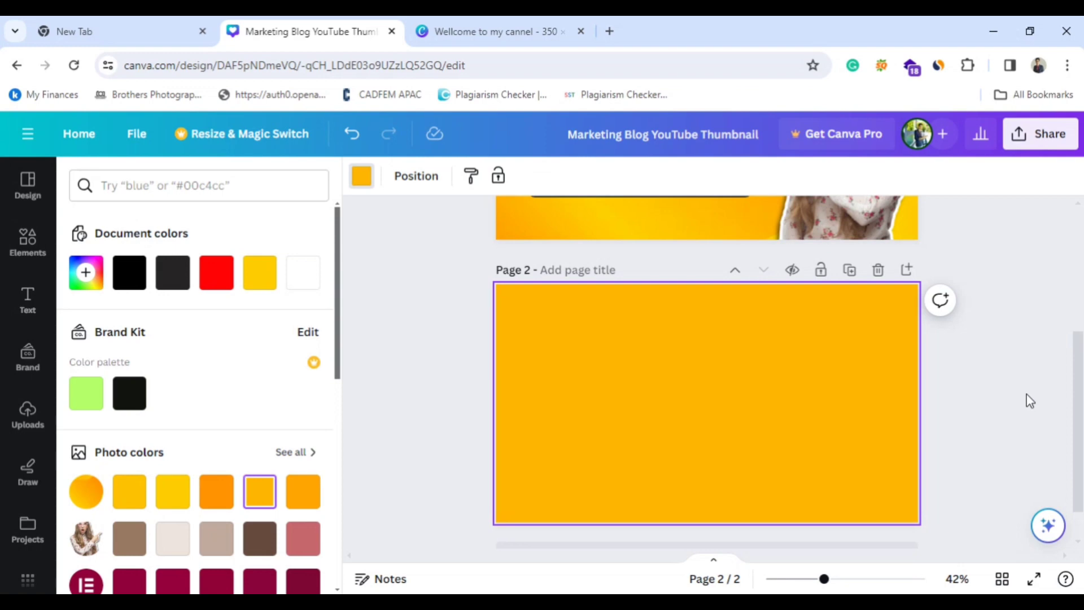
pyautogui.scroll(2, 1026, 394)
pyautogui.scroll(-3, 1028, 477)
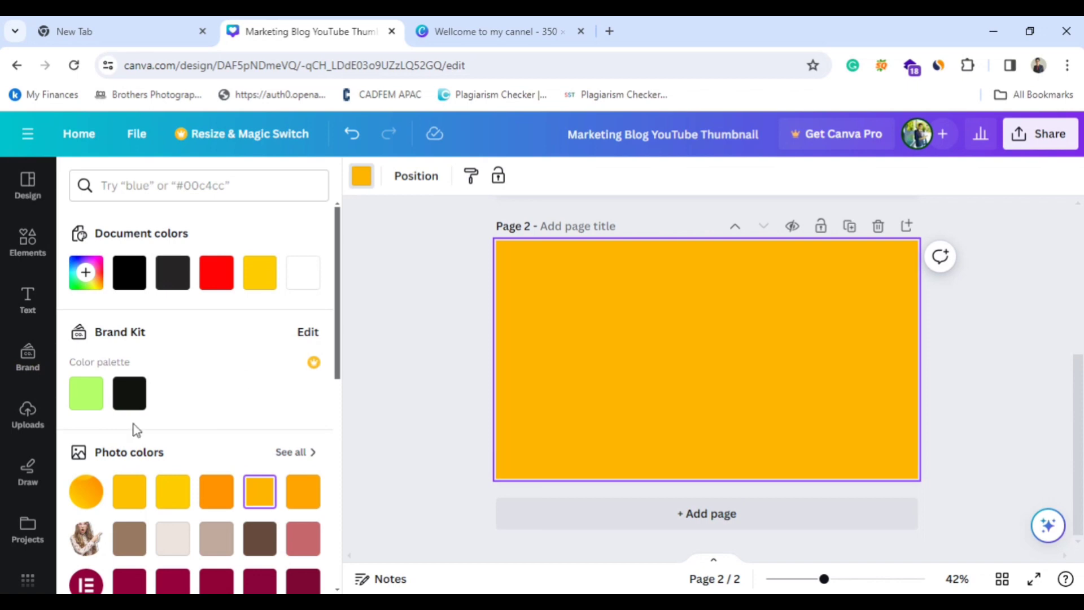
# Upload the portrait image IMG_20230406_112901 from the computer's Desktop folder.
pyautogui.click(18, 432)
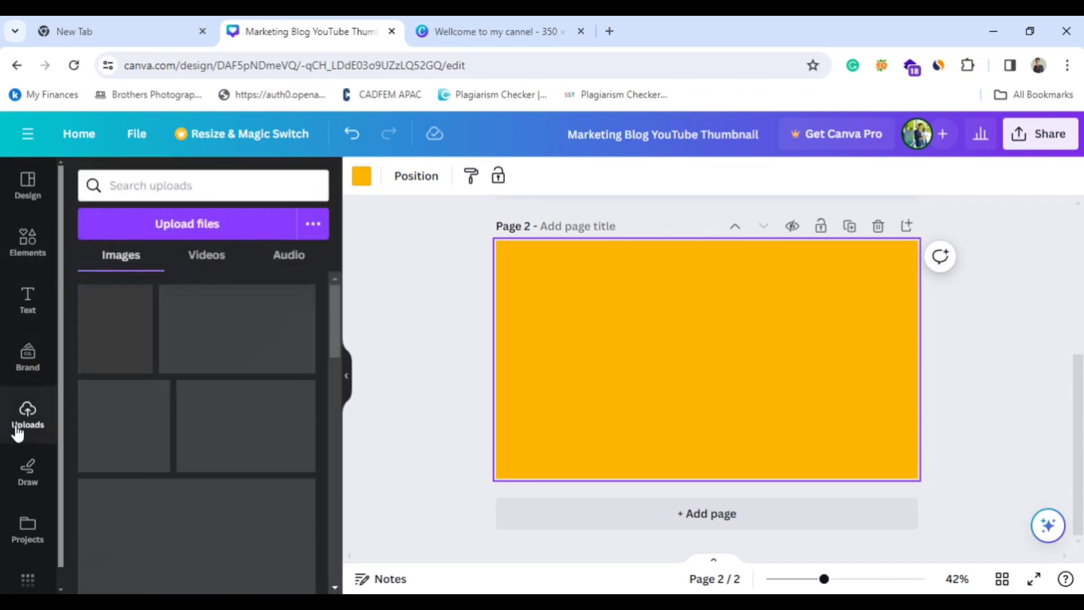
pyautogui.scroll(-10, 186, 346)
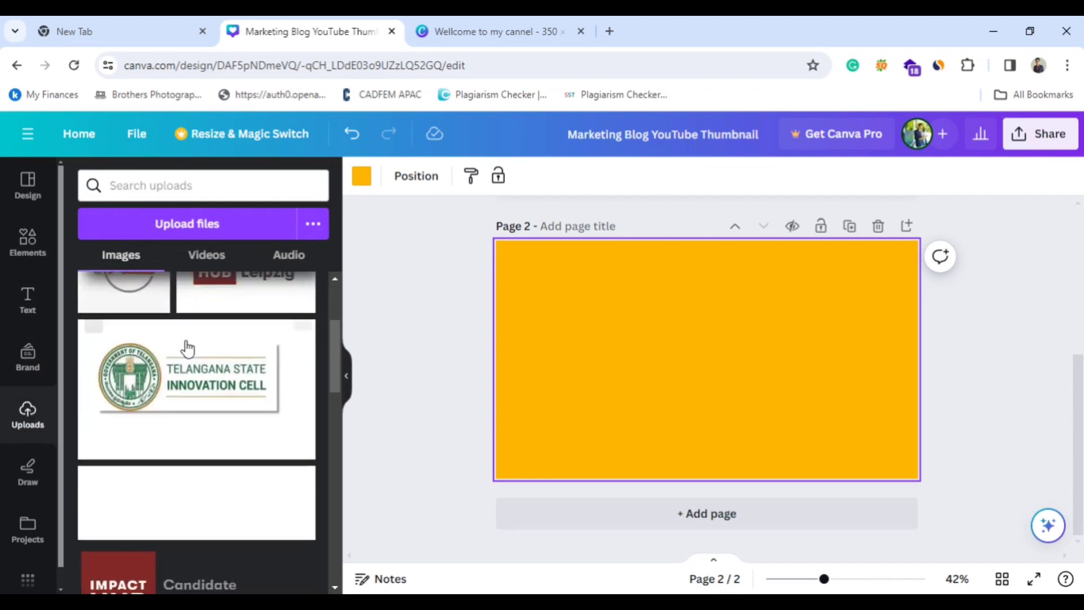
pyautogui.click(174, 229)
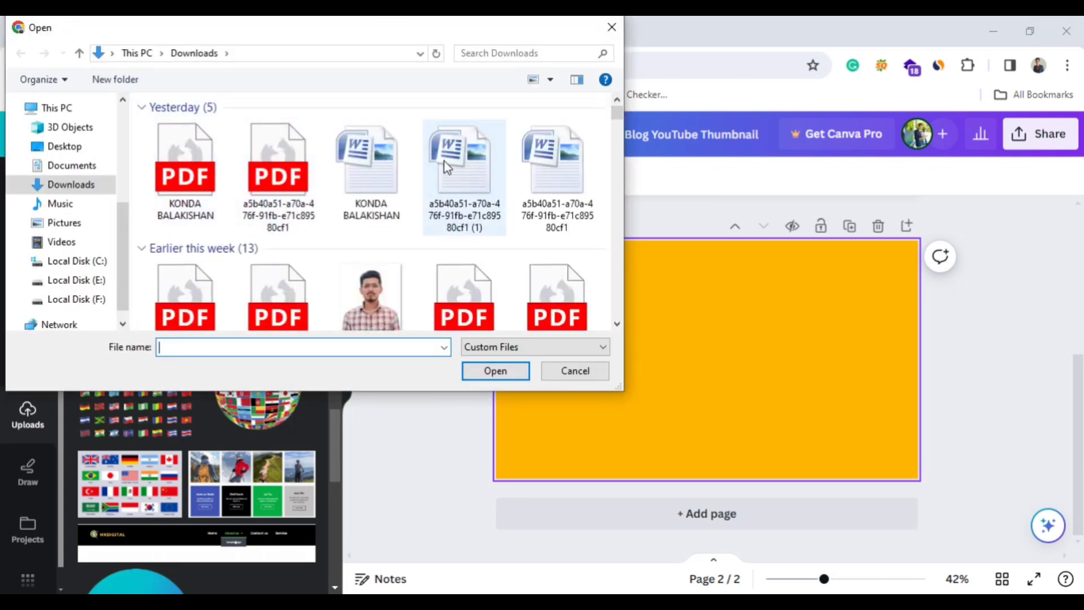
pyautogui.scroll(-5, 395, 198)
pyautogui.scroll(-5, 391, 205)
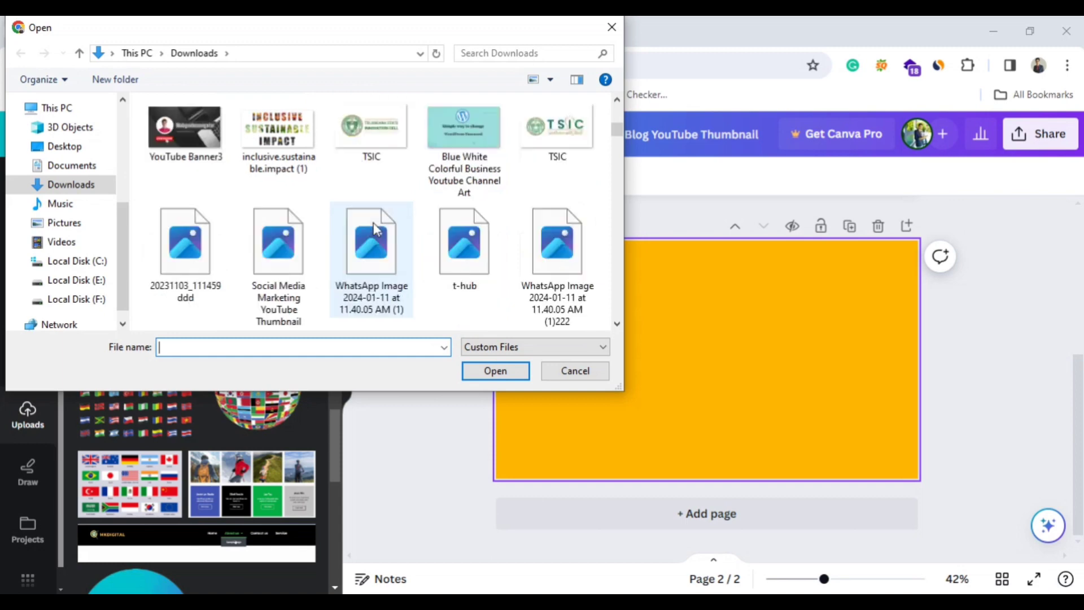
pyautogui.scroll(-2, 407, 220)
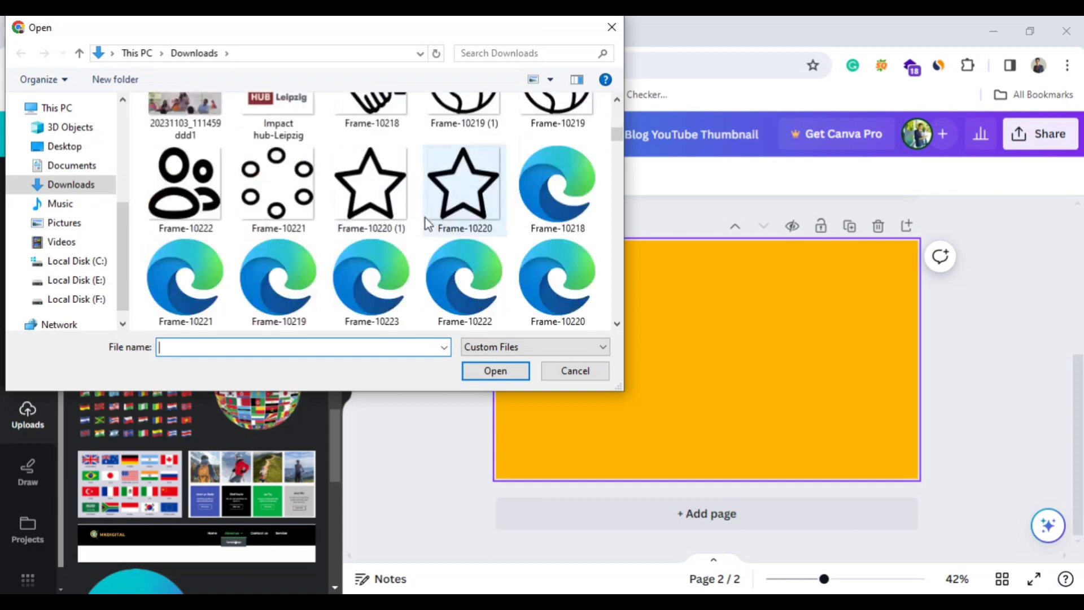
pyautogui.click(70, 149)
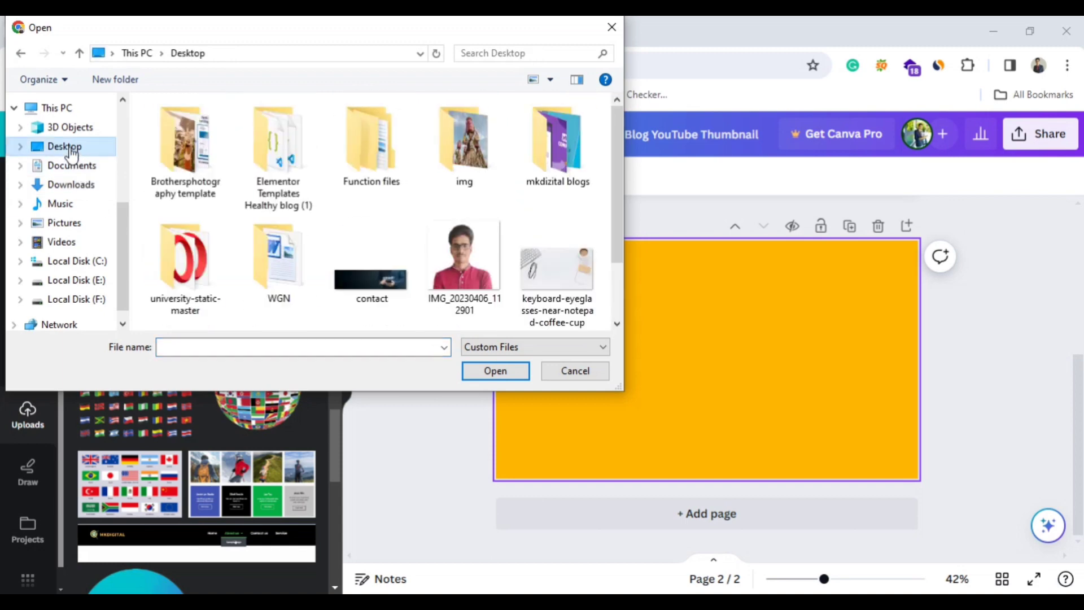
pyautogui.click(463, 264)
pyautogui.click(493, 368)
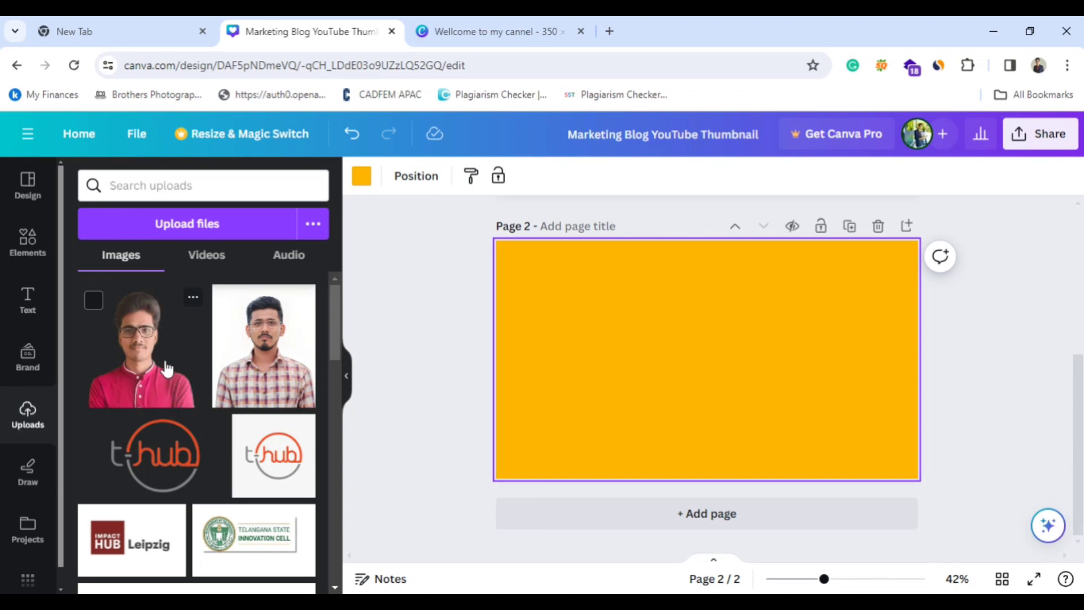
# Place the uploaded portrait in page 2's lower-right corner and enlarge it slightly.
pyautogui.click(167, 368)
pyautogui.moveTo(753, 421); pyautogui.dragTo(880, 457)
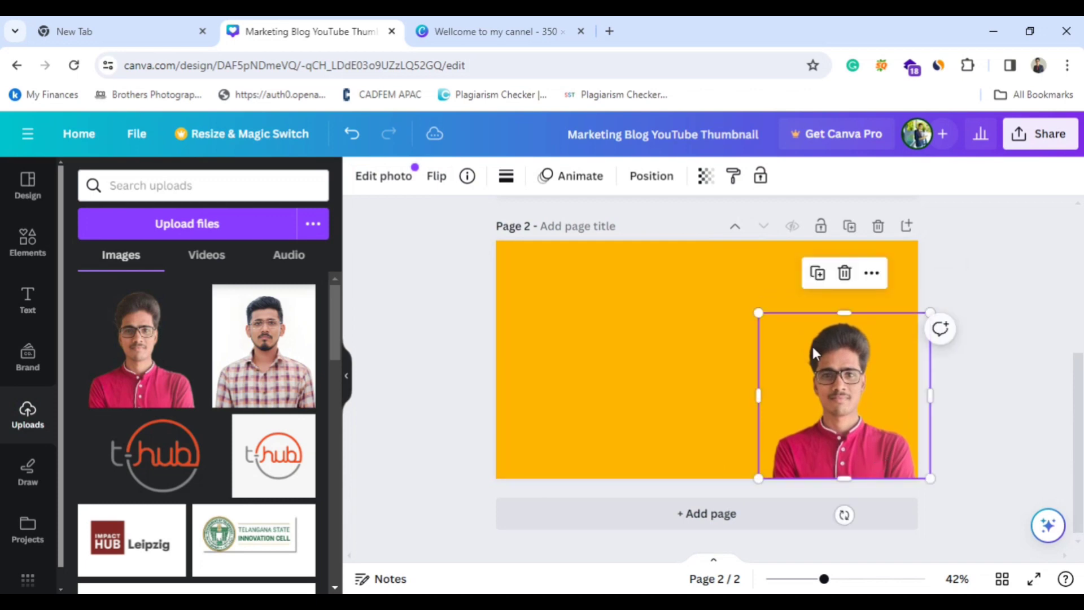
pyautogui.moveTo(758, 312); pyautogui.dragTo(725, 284)
pyautogui.click(670, 375)
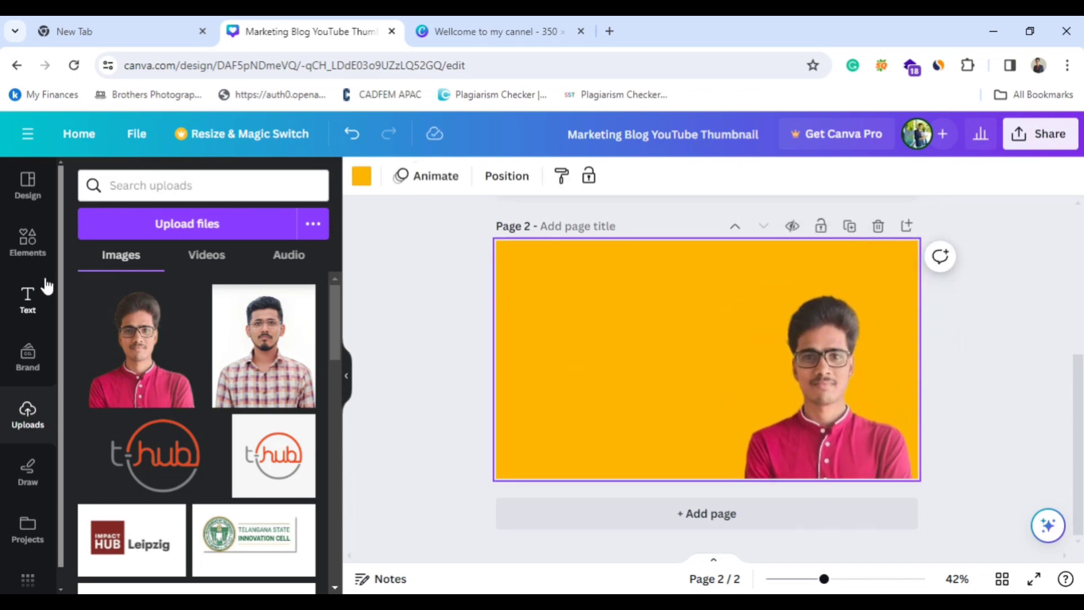
# Add a heading reading "Elementor" to page 2 and move it up and left, away from the portrait.
pyautogui.click(28, 305)
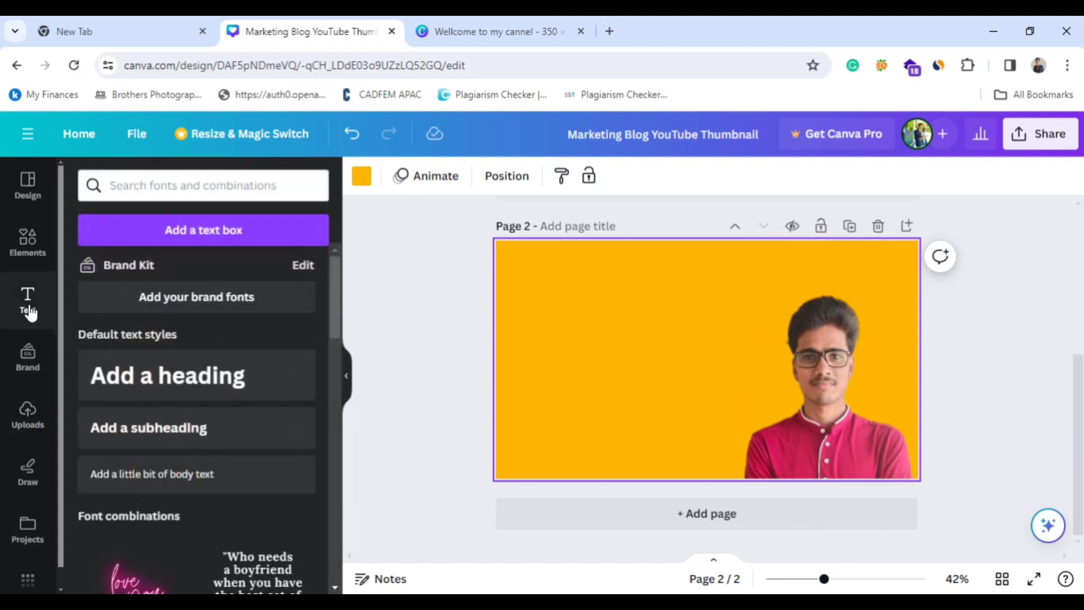
pyautogui.click(141, 379)
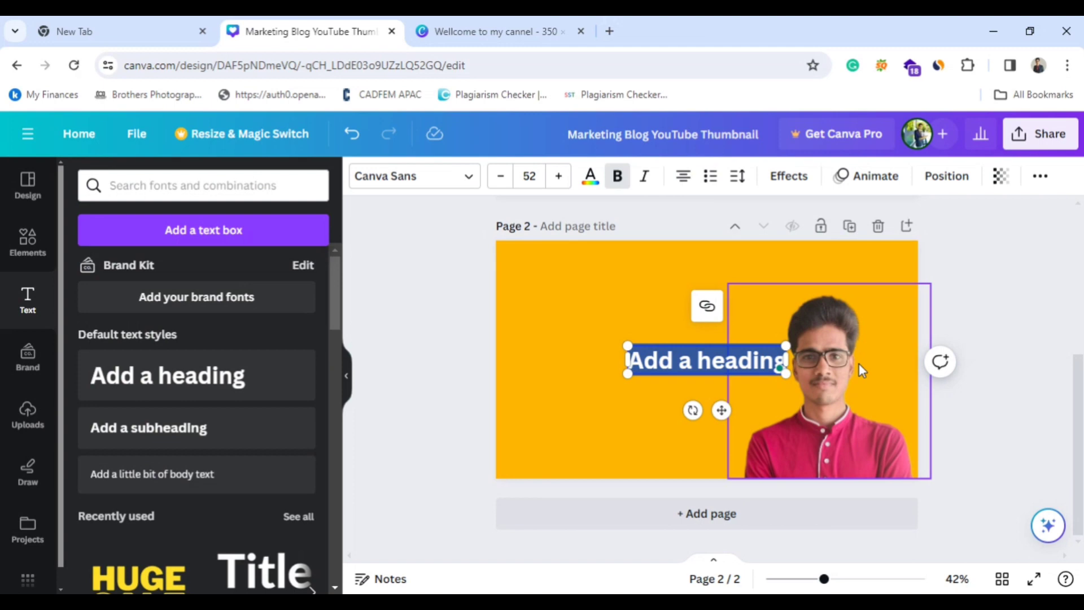
pyautogui.press('BackSpace')
pyautogui.write('F')
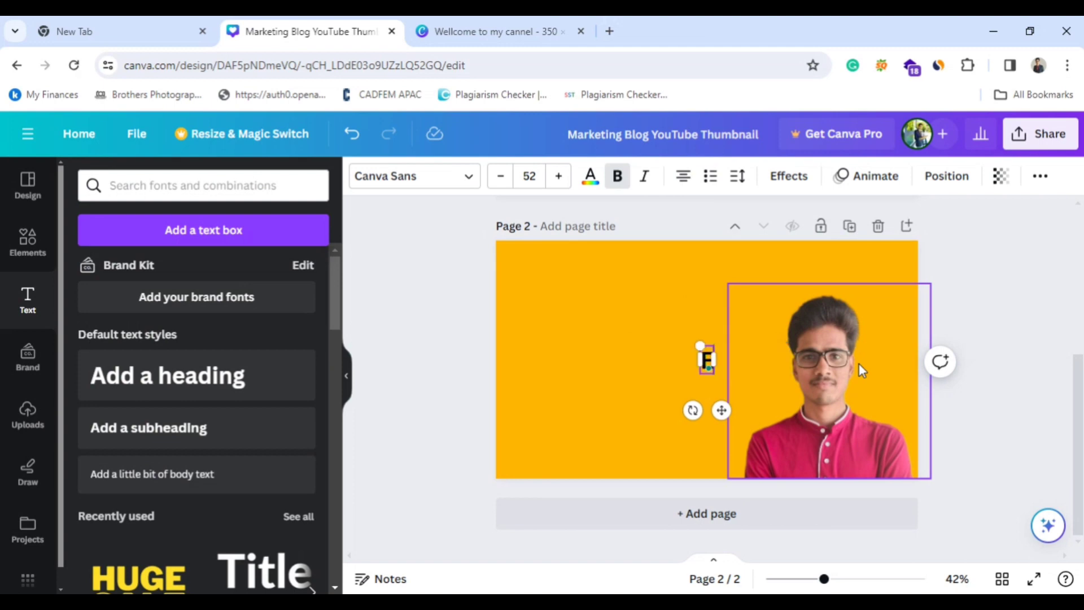
pyautogui.write('l;ementor')
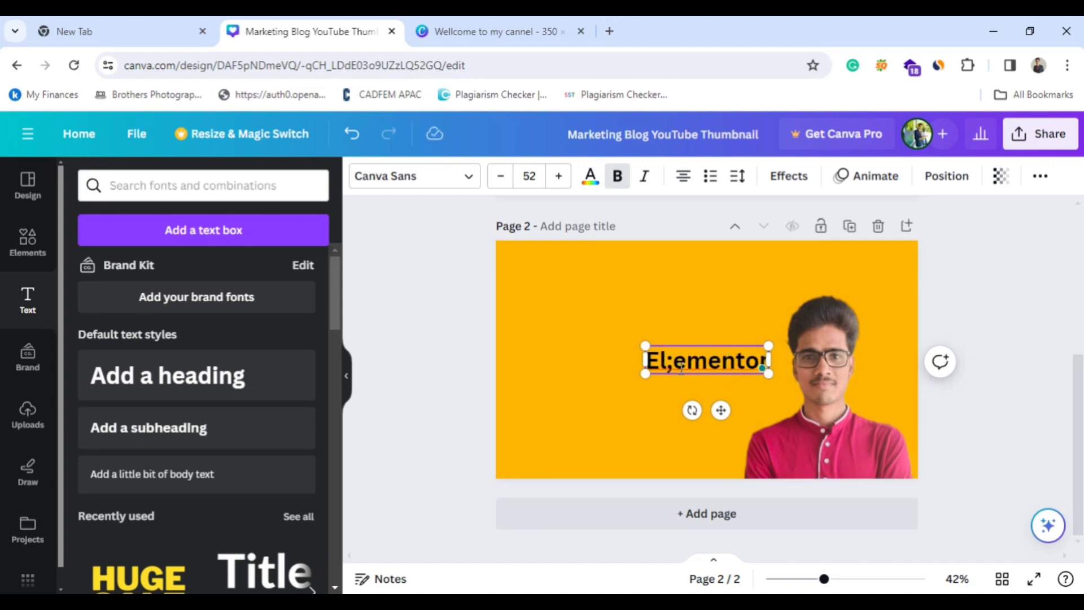
pyautogui.press('BackSpace')
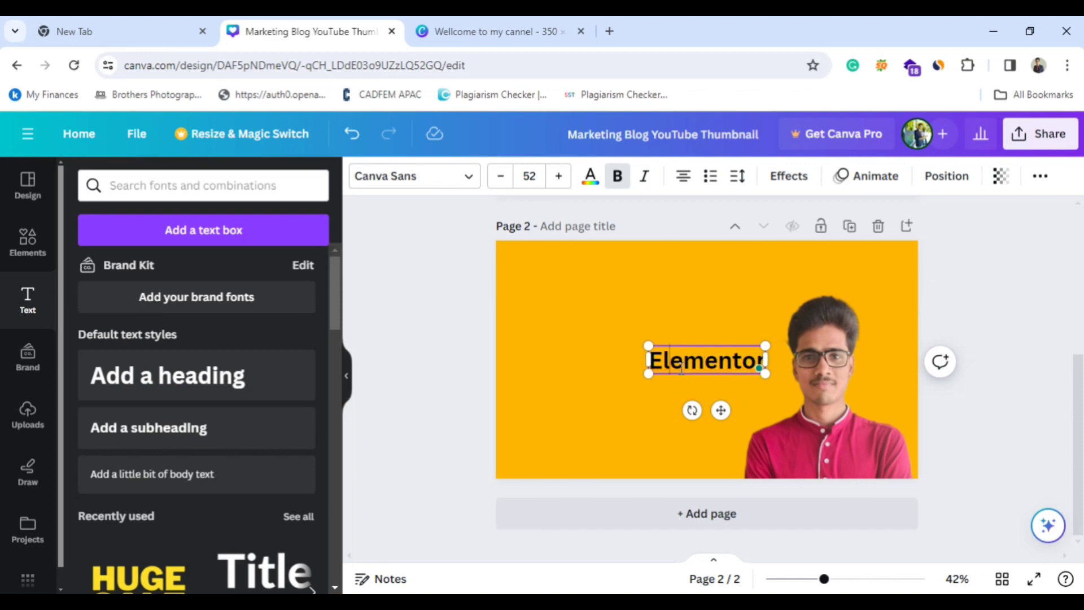
pyautogui.click(614, 299)
pyautogui.moveTo(709, 354); pyautogui.dragTo(636, 316)
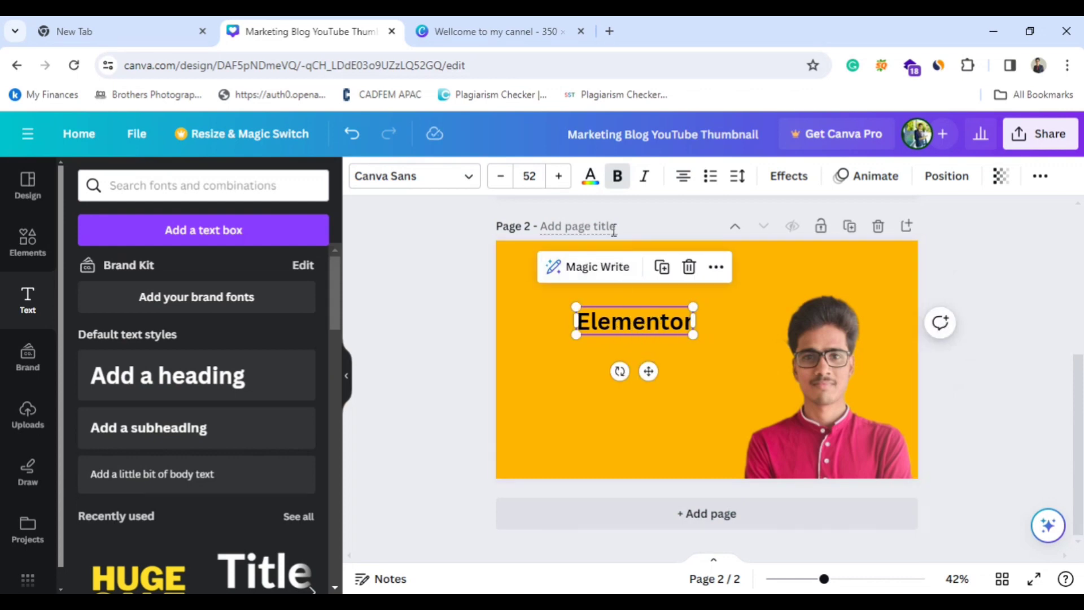
# Try red and black on the Elementor heading, colour it white, and move it slightly left and down.
pyautogui.click(588, 177)
pyautogui.click(213, 272)
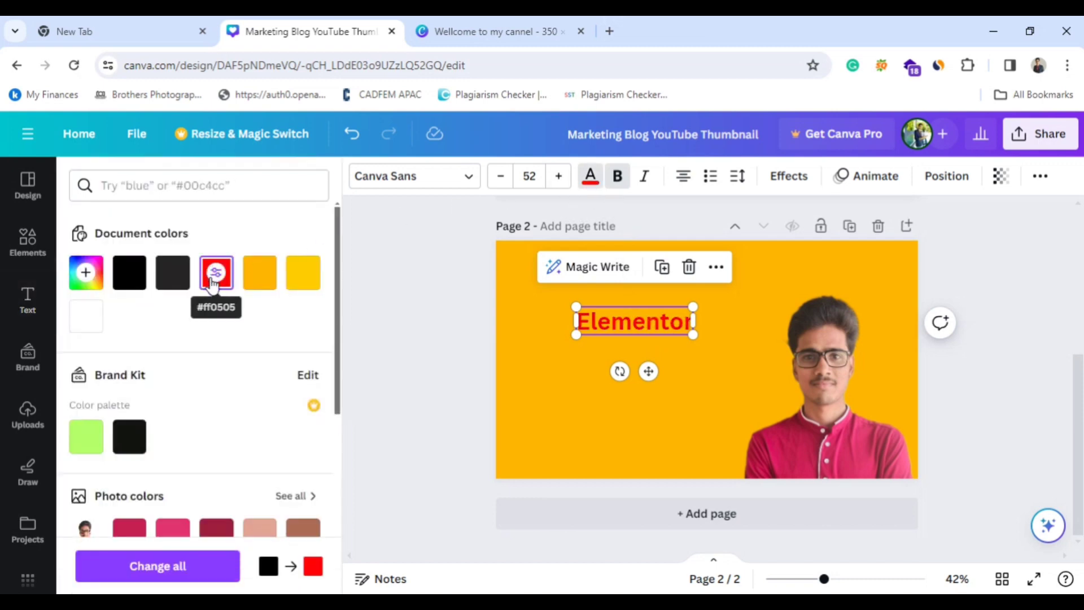
pyautogui.click(138, 278)
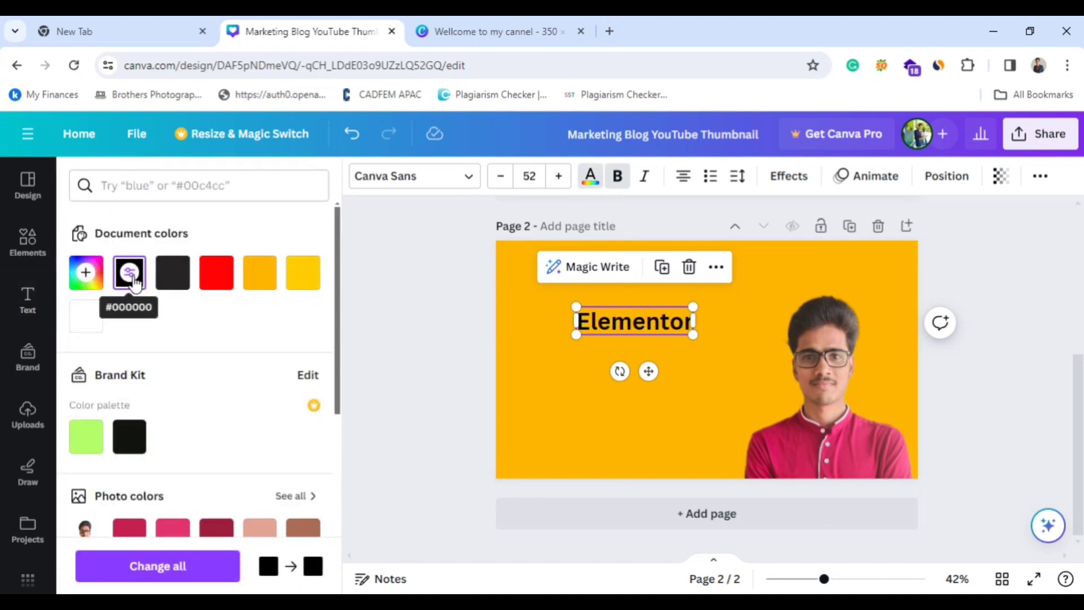
pyautogui.click(99, 328)
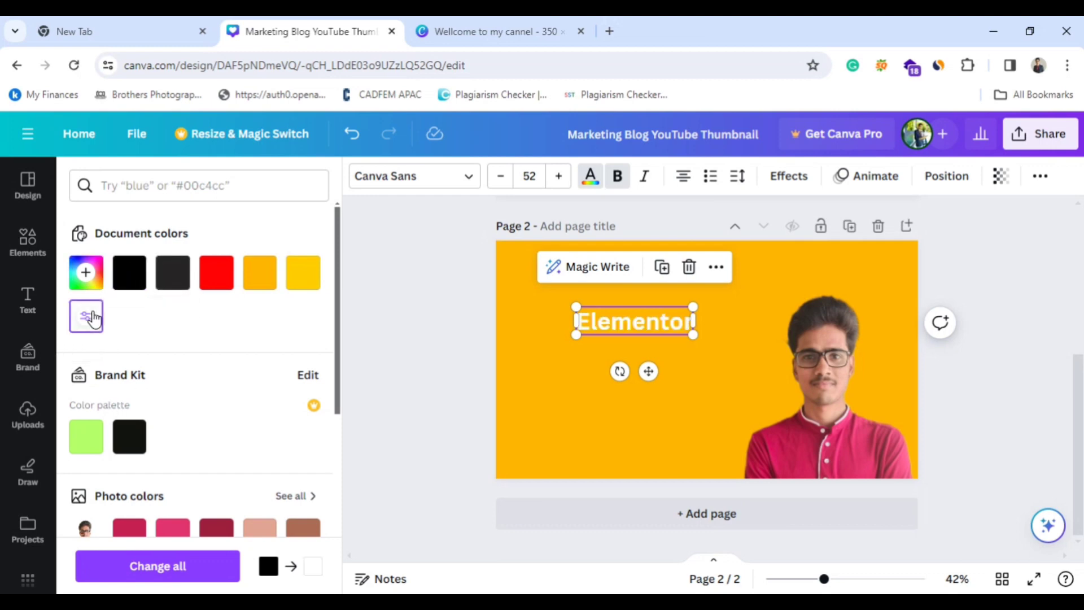
pyautogui.scroll(5, 485, 403)
pyautogui.scroll(-2, 510, 387)
pyautogui.scroll(-3, 509, 387)
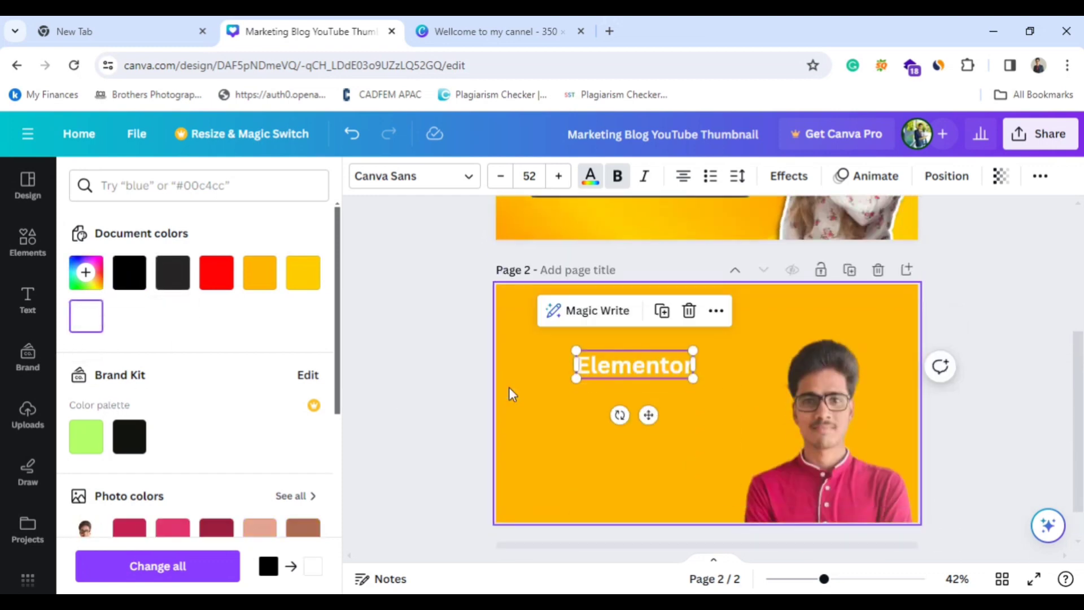
pyautogui.moveTo(621, 367); pyautogui.dragTo(595, 381)
# Duplicate the woman's photo on page 1 and move the copy onto page 2, overlapping the man's portrait.
pyautogui.scroll(3, 755, 335)
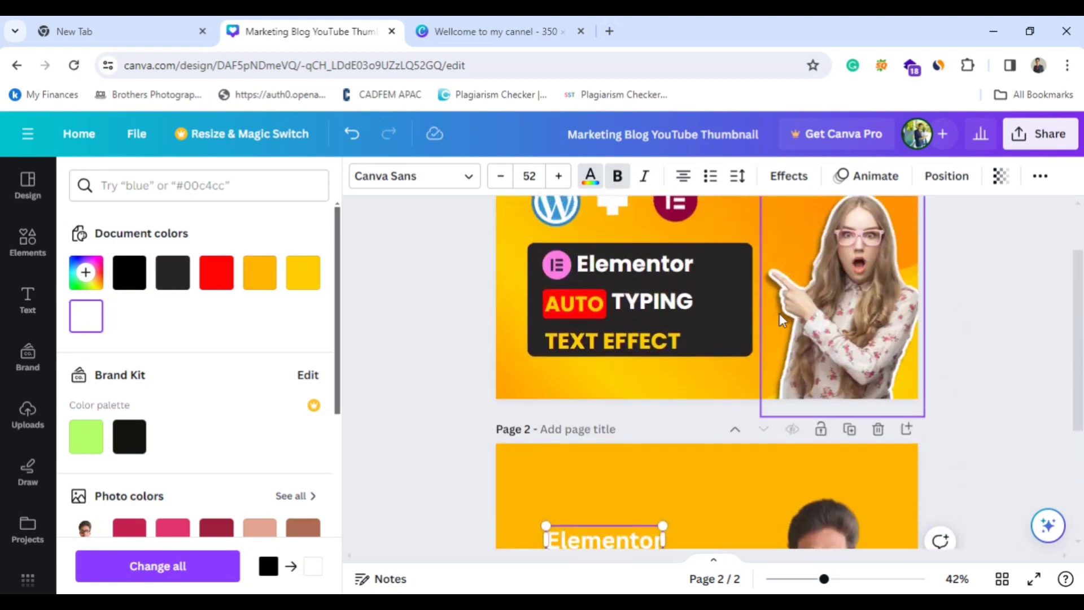
pyautogui.scroll(-4, 758, 361)
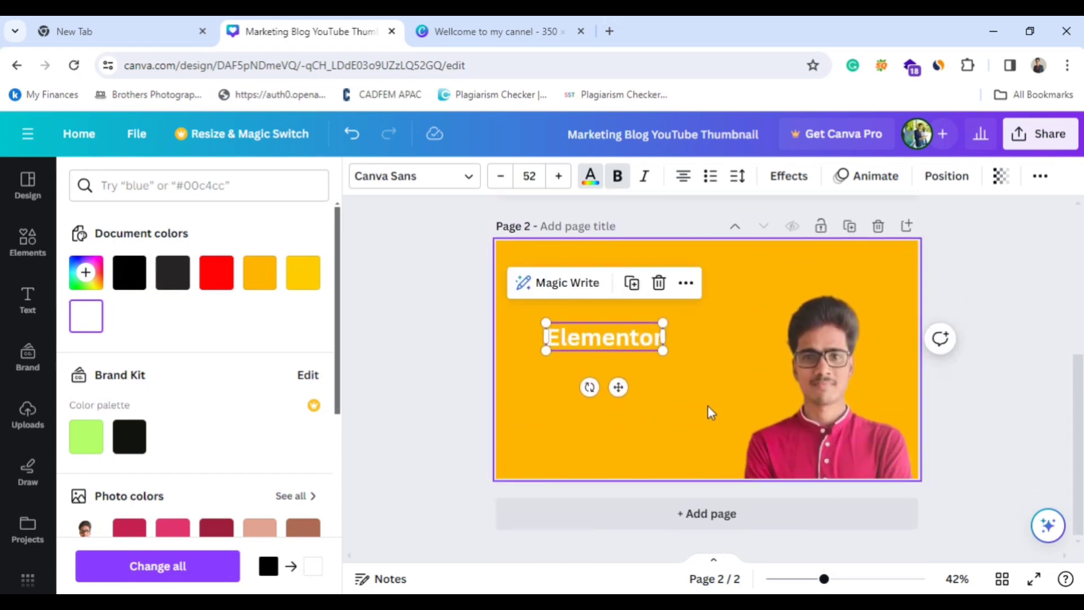
pyautogui.scroll(5, 706, 405)
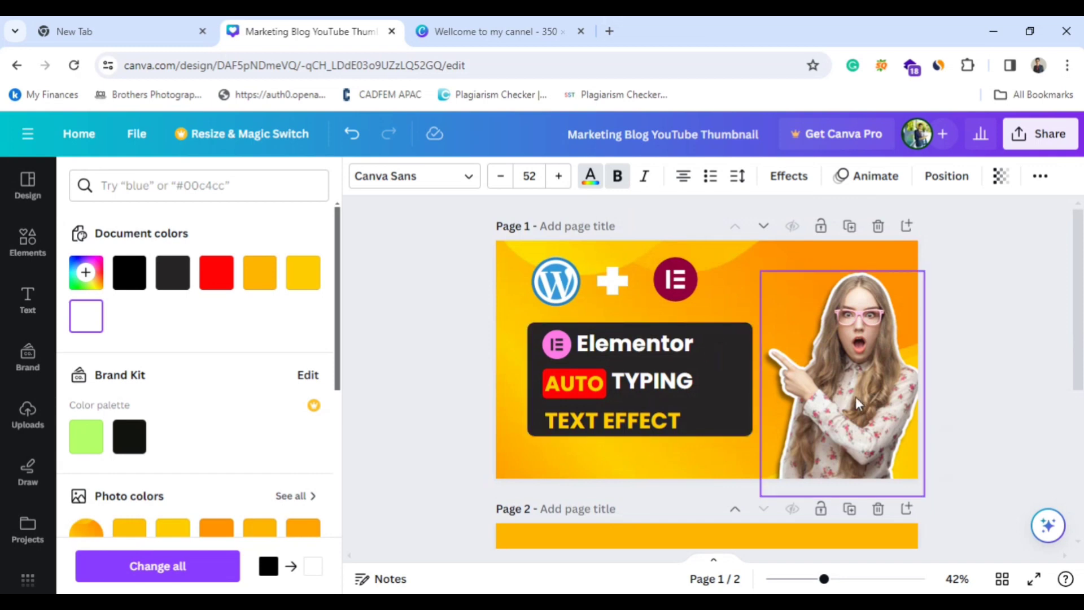
pyautogui.click(840, 331)
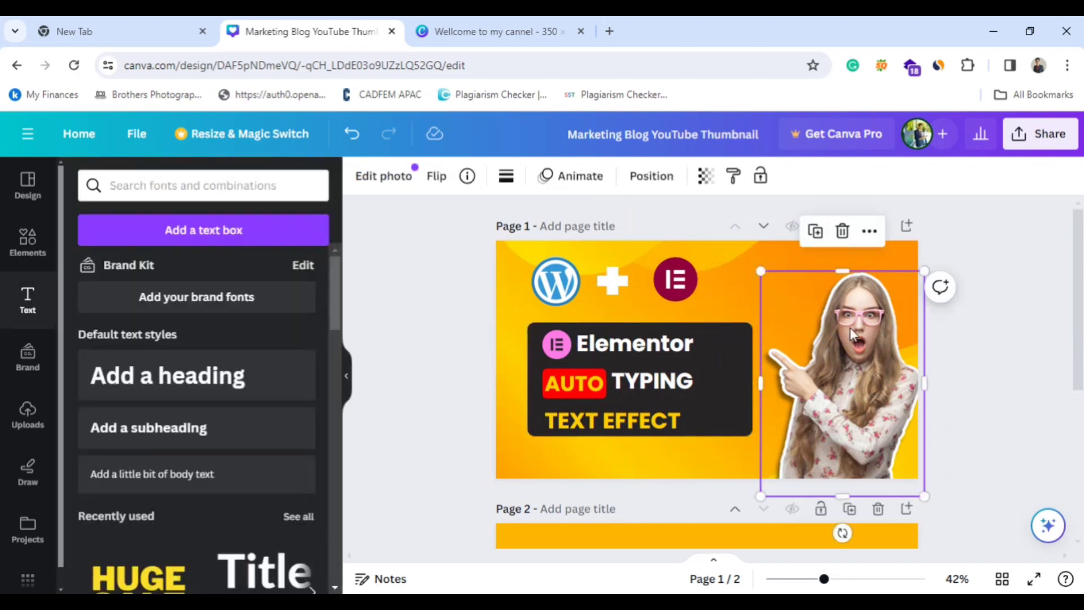
pyautogui.click(815, 243)
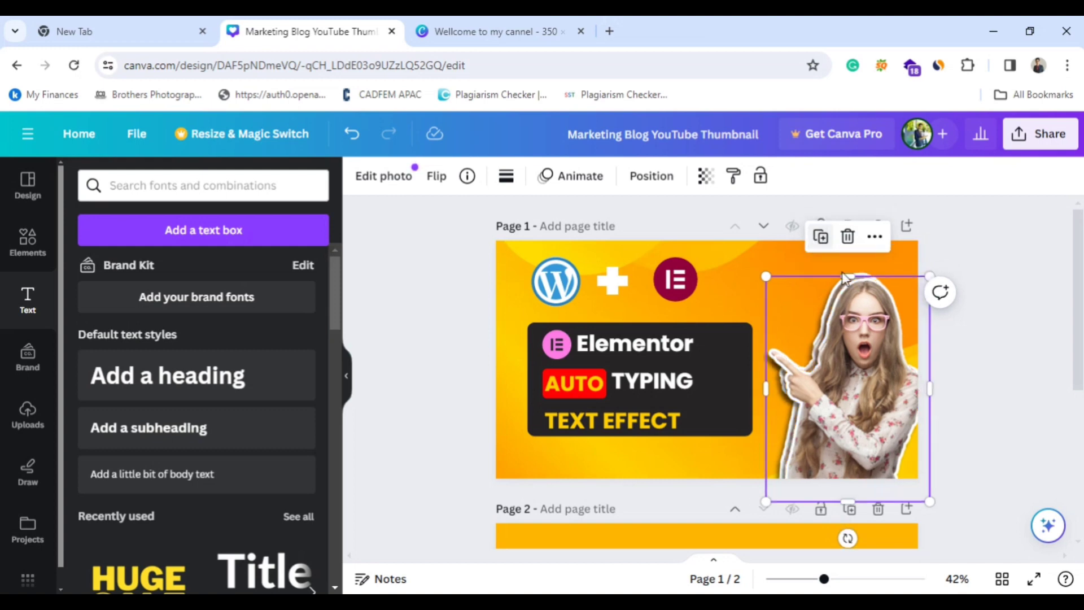
pyautogui.scroll(-1, 976, 384)
pyautogui.moveTo(793, 378); pyautogui.dragTo(715, 572)
pyautogui.scroll(-3, 932, 440)
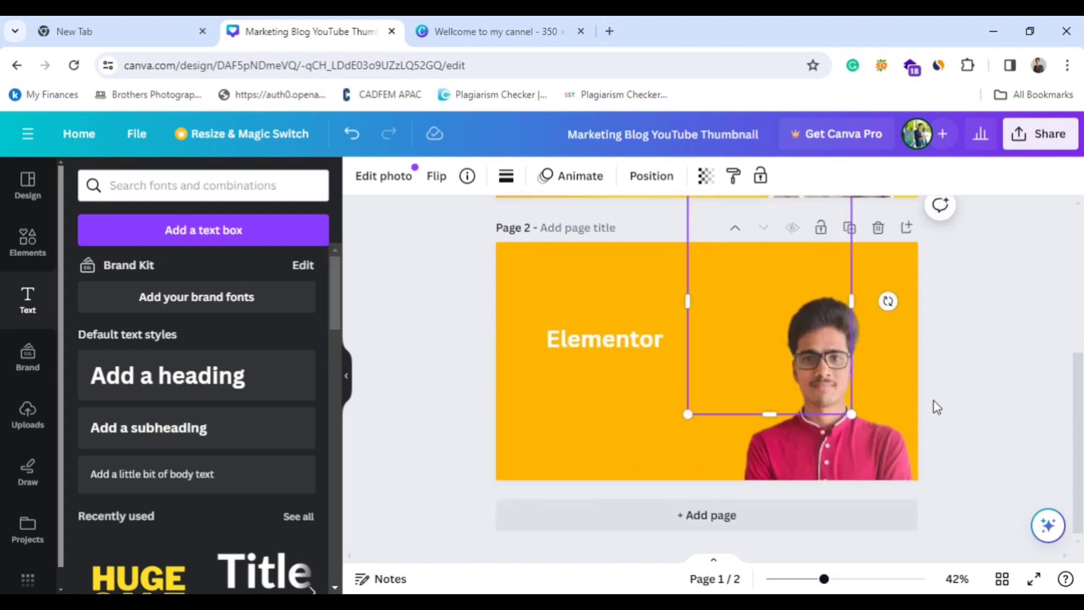
pyautogui.moveTo(726, 302); pyautogui.dragTo(731, 327)
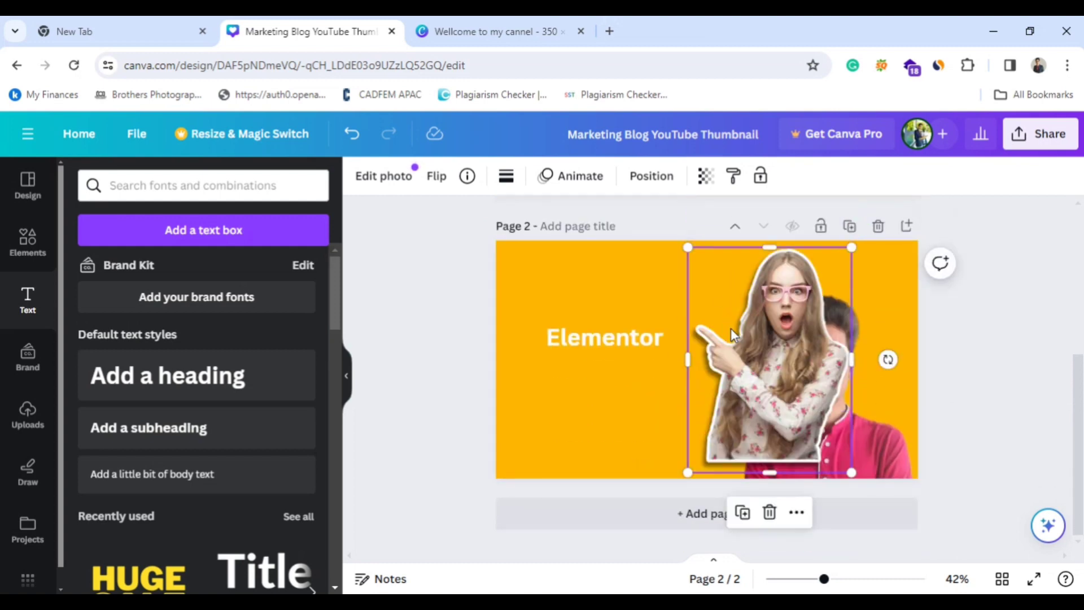
# Move the man's portrait off page 2 and place the woman's photo in the page's lower-right corner.
pyautogui.moveTo(871, 449); pyautogui.dragTo(1079, 477)
pyautogui.moveTo(787, 424); pyautogui.dragTo(836, 430)
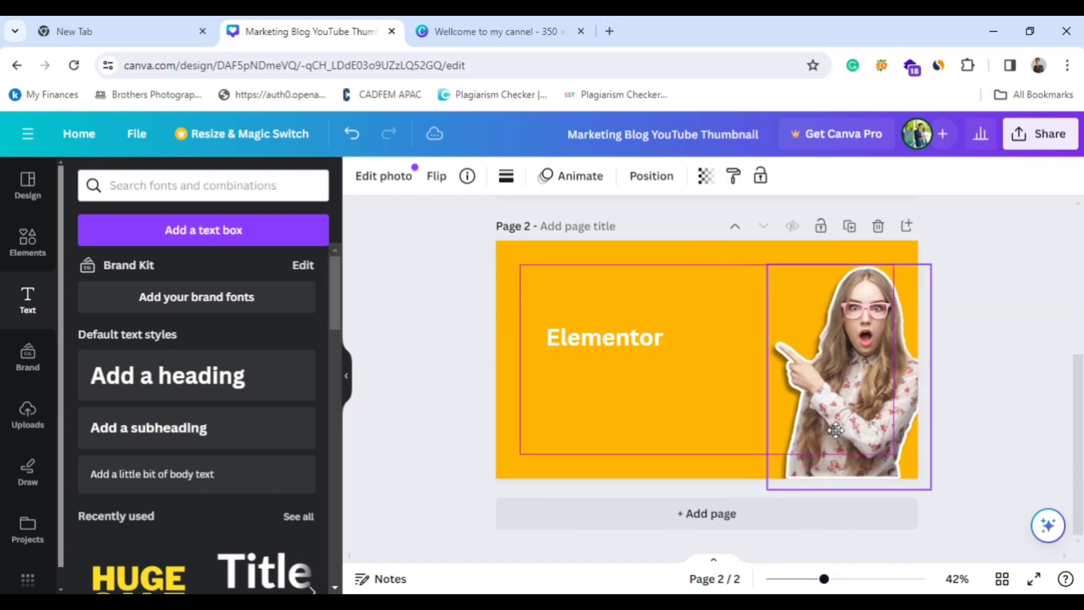
pyautogui.click(689, 438)
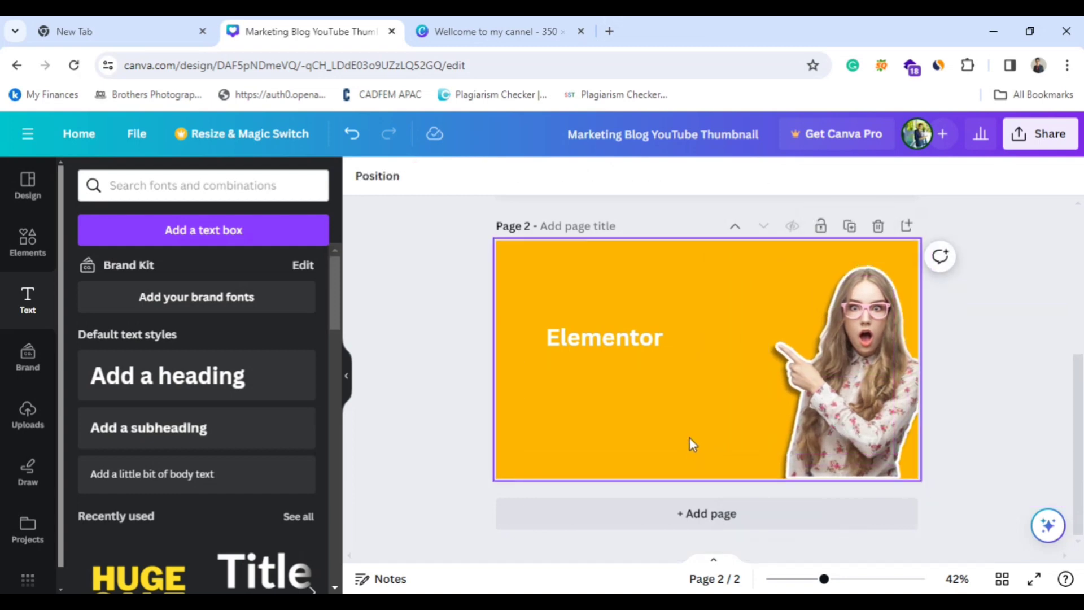
# Duplicate the maroon Elementor logo on page 1 and move the copy onto page 2, above the Elementor heading.
pyautogui.scroll(2, 689, 437)
pyautogui.scroll(2, 689, 437)
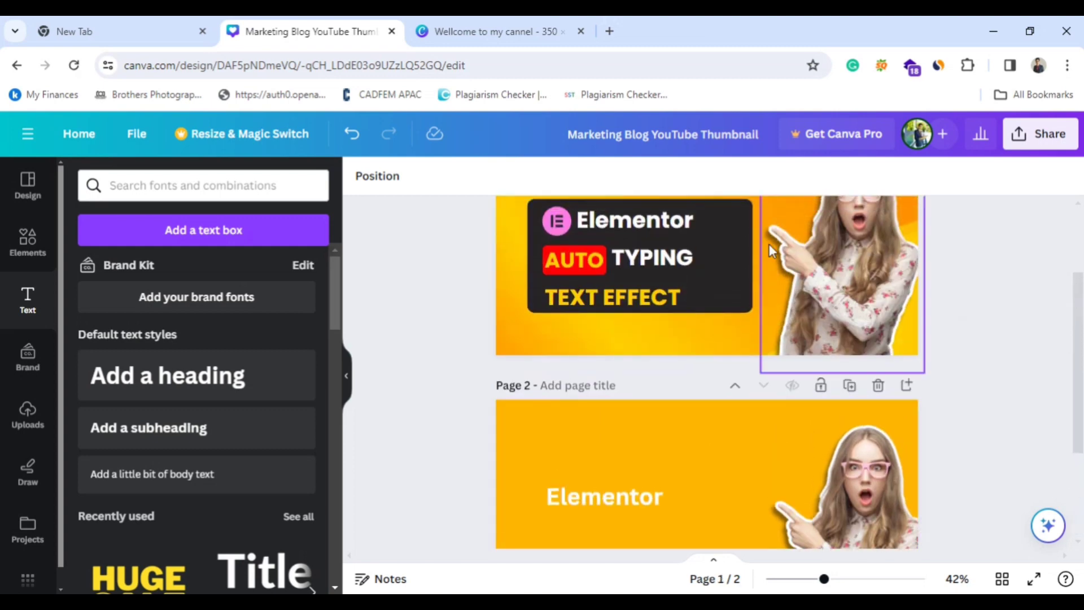
pyautogui.scroll(2, 612, 283)
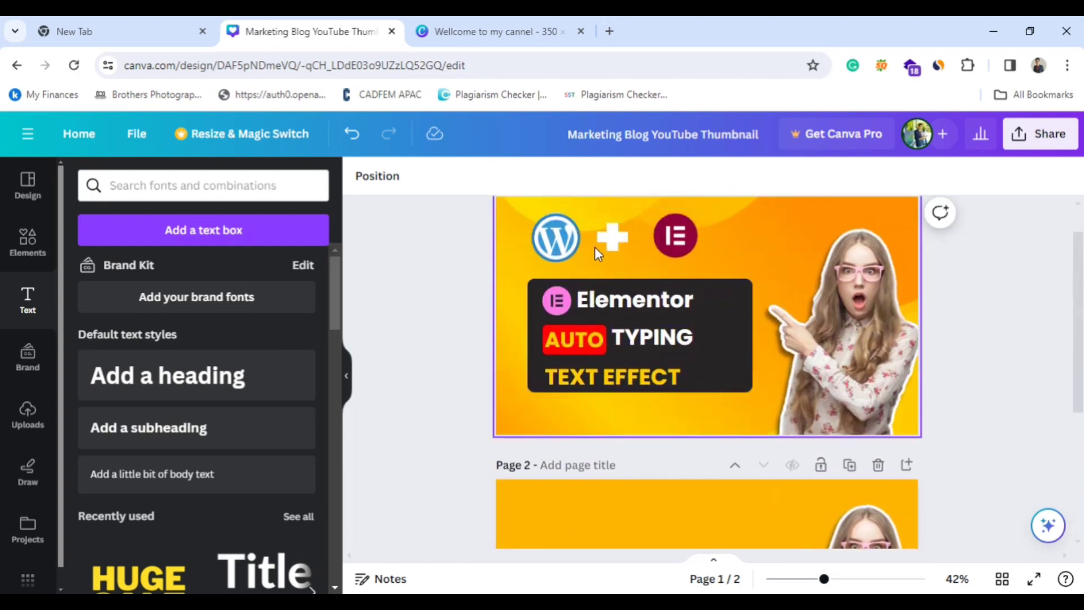
pyautogui.click(659, 234)
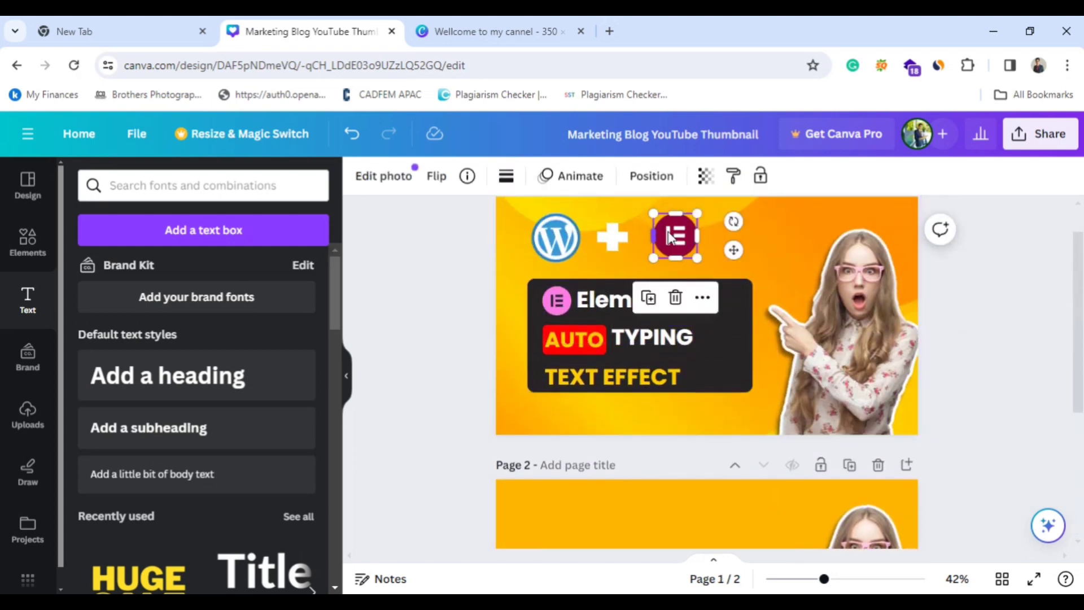
pyautogui.click(647, 299)
pyautogui.moveTo(677, 277); pyautogui.dragTo(690, 537)
pyautogui.scroll(-2, 781, 497)
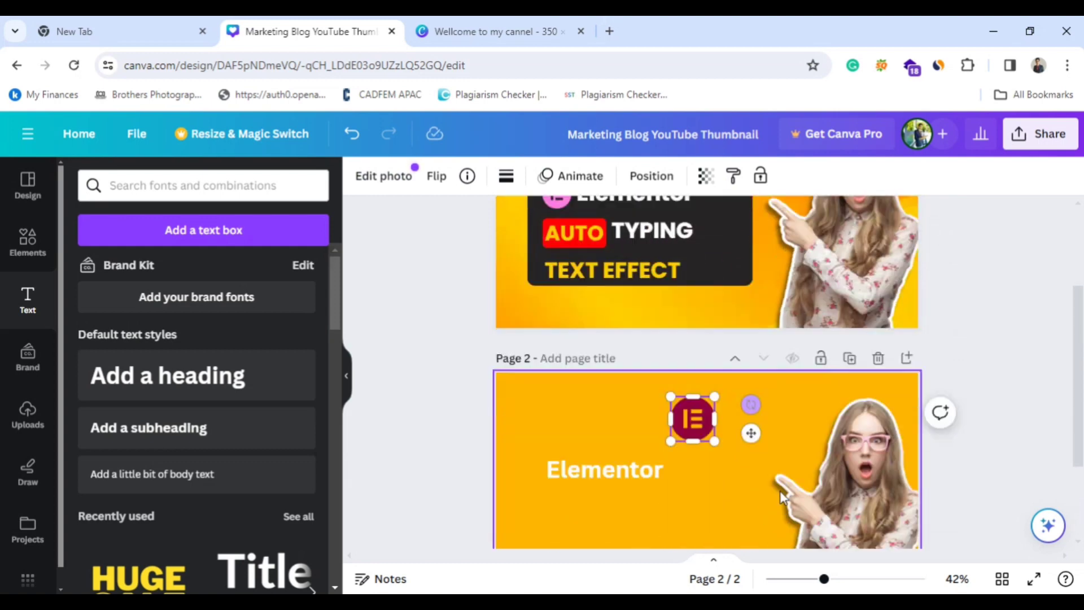
pyautogui.scroll(-1, 781, 497)
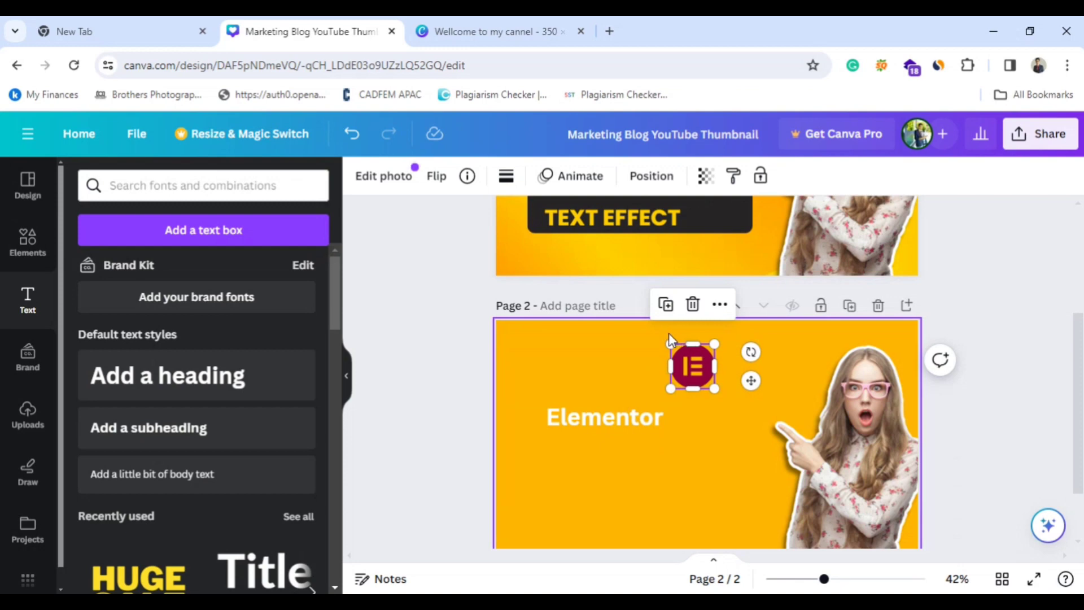
pyautogui.scroll(-1, 665, 407)
pyautogui.scroll(5, 672, 405)
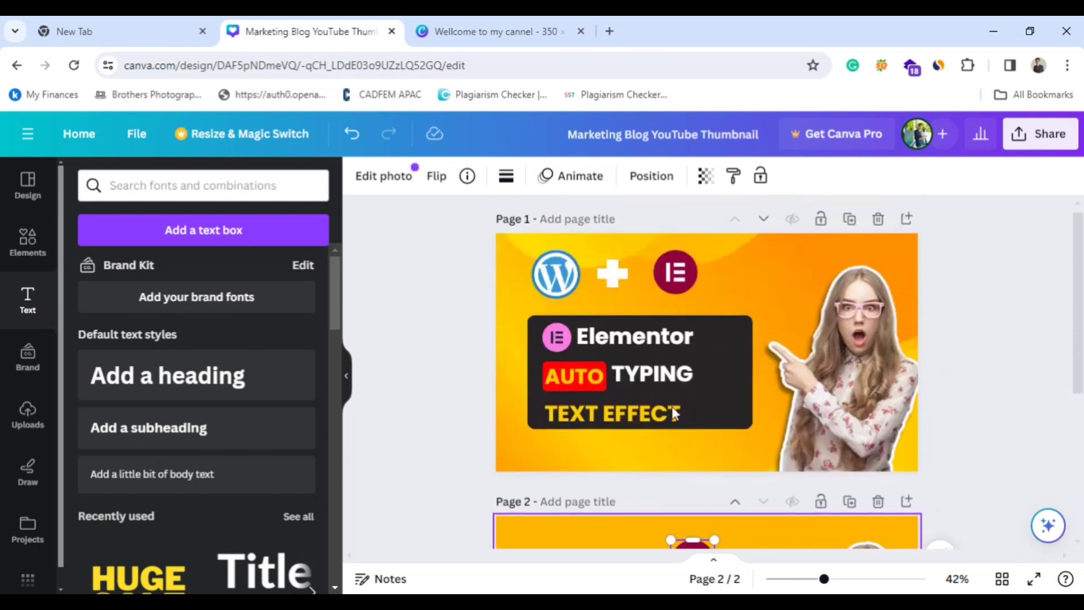
pyautogui.scroll(-3, 649, 401)
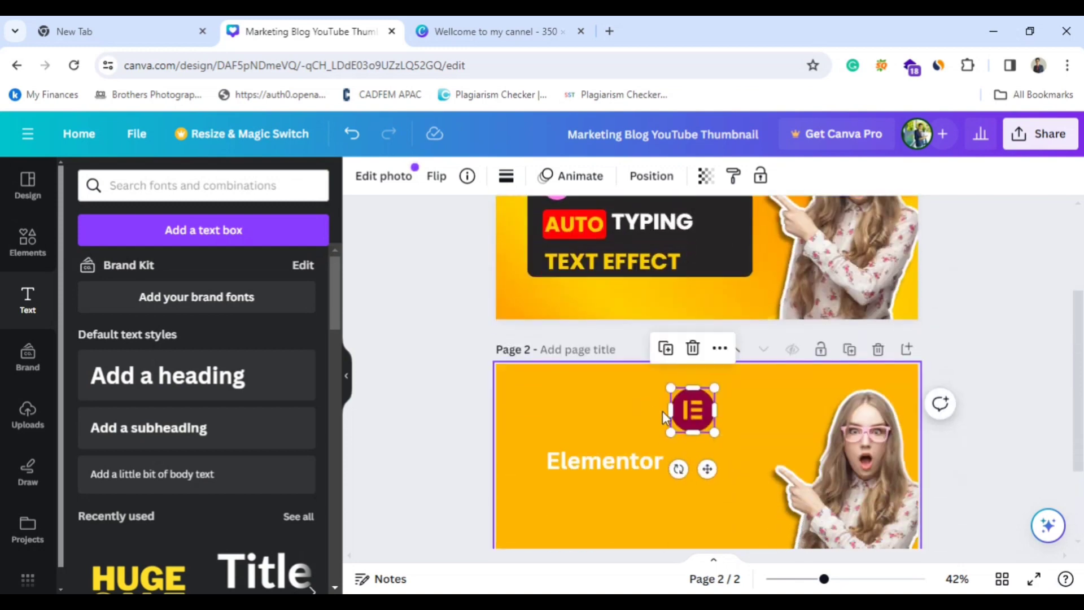
pyautogui.scroll(2, 605, 431)
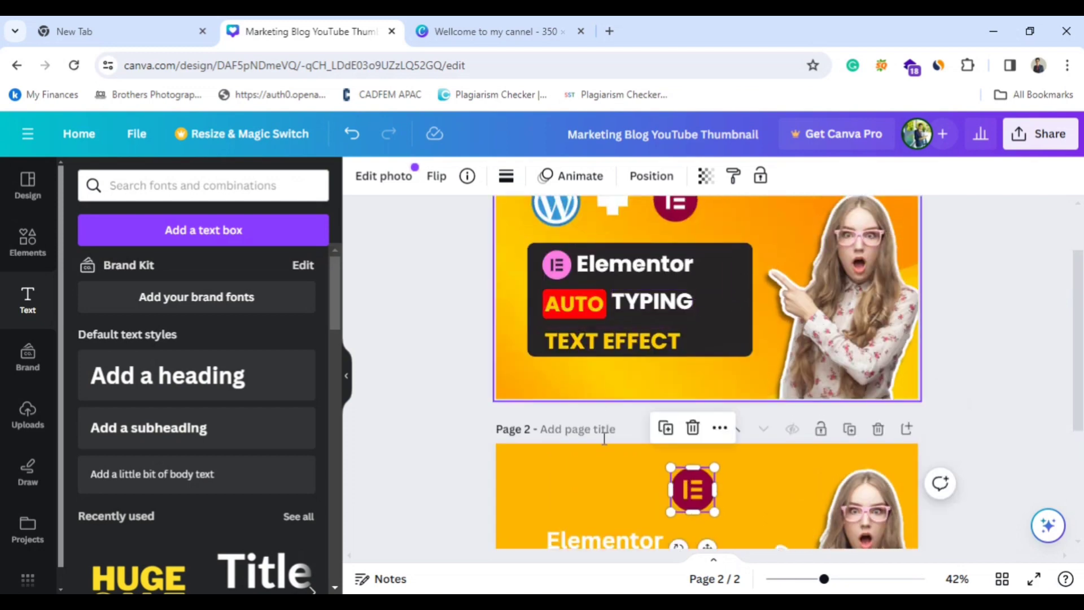
pyautogui.scroll(-2, 611, 464)
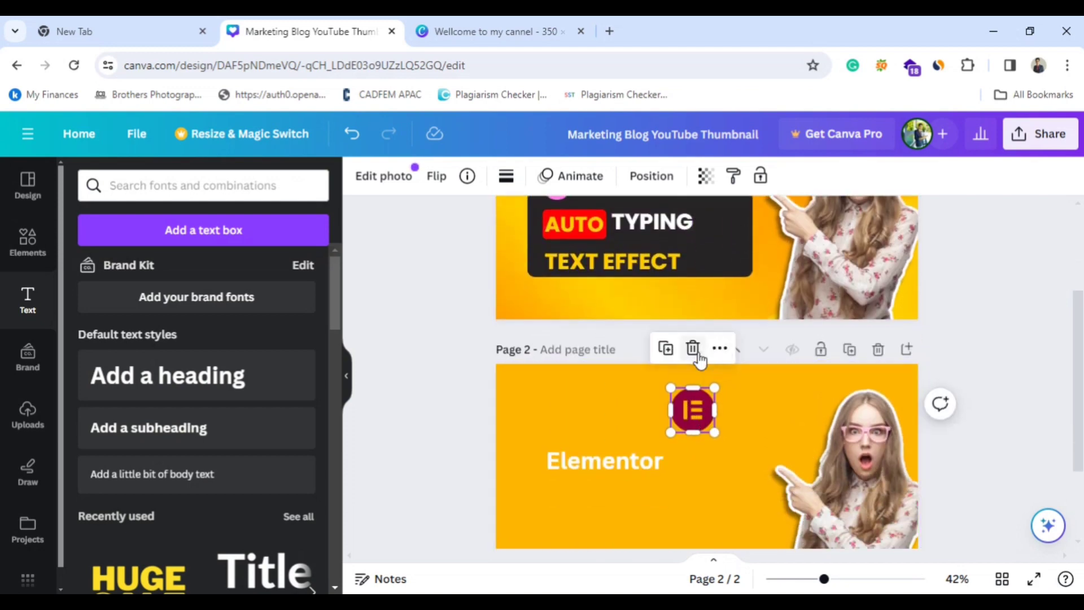
# Delete the copied Elementor logo from page 2 and place the uploaded maroon Elementor logo above the heading's right end.
pyautogui.click(40, 421)
pyautogui.scroll(-10, 155, 387)
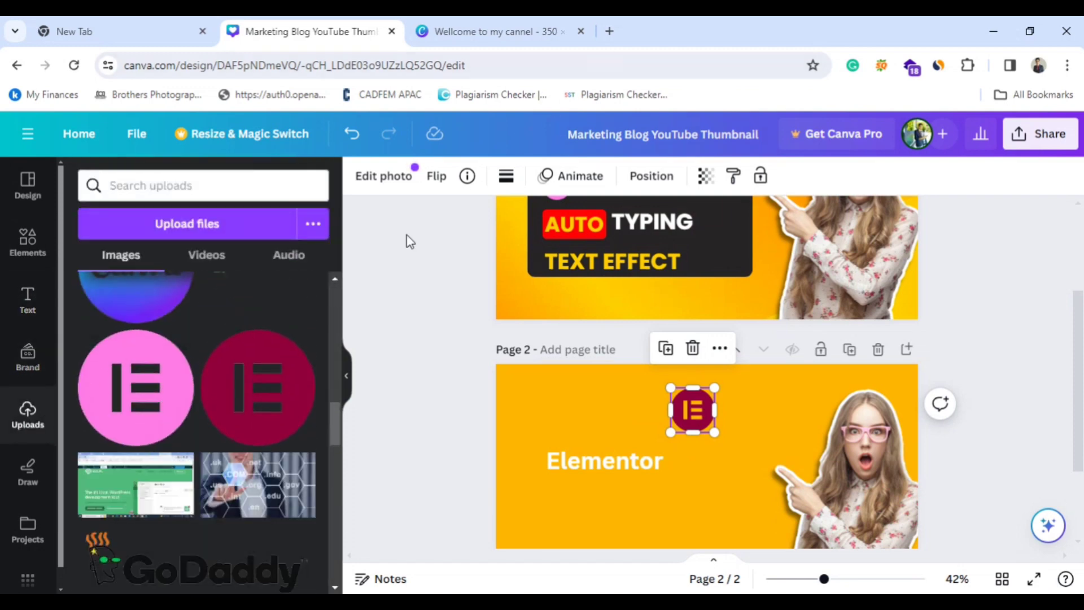
pyautogui.click(249, 398)
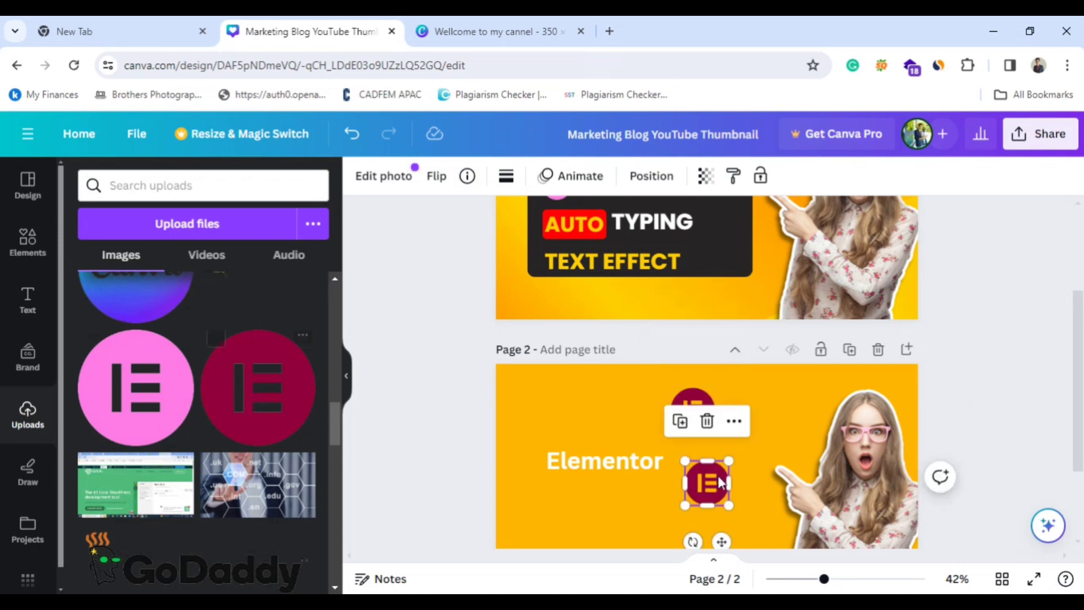
pyautogui.click(707, 421)
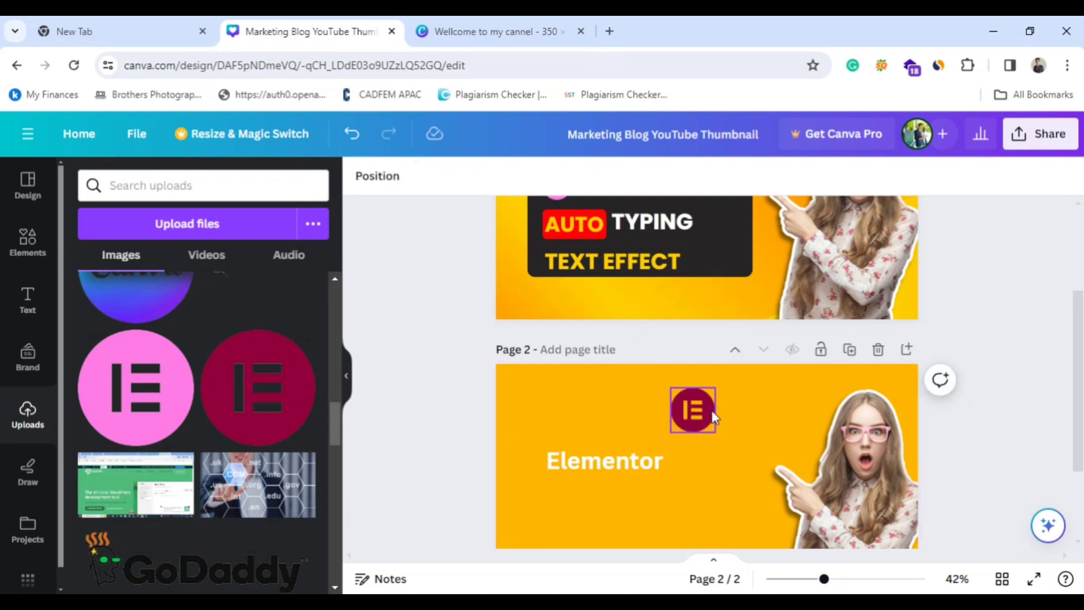
pyautogui.click(706, 409)
pyautogui.click(690, 346)
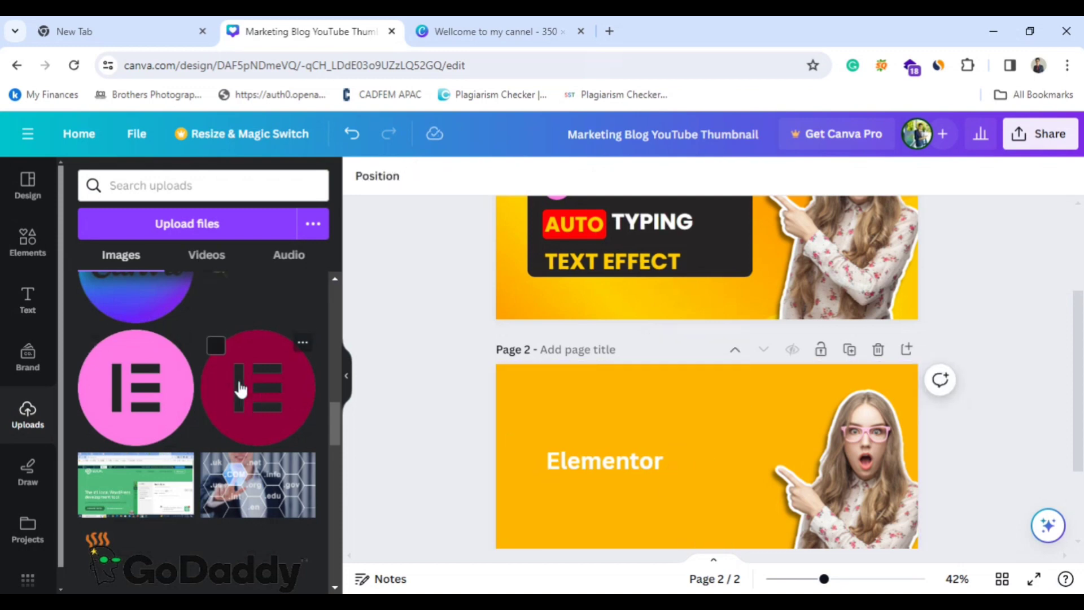
pyautogui.click(257, 404)
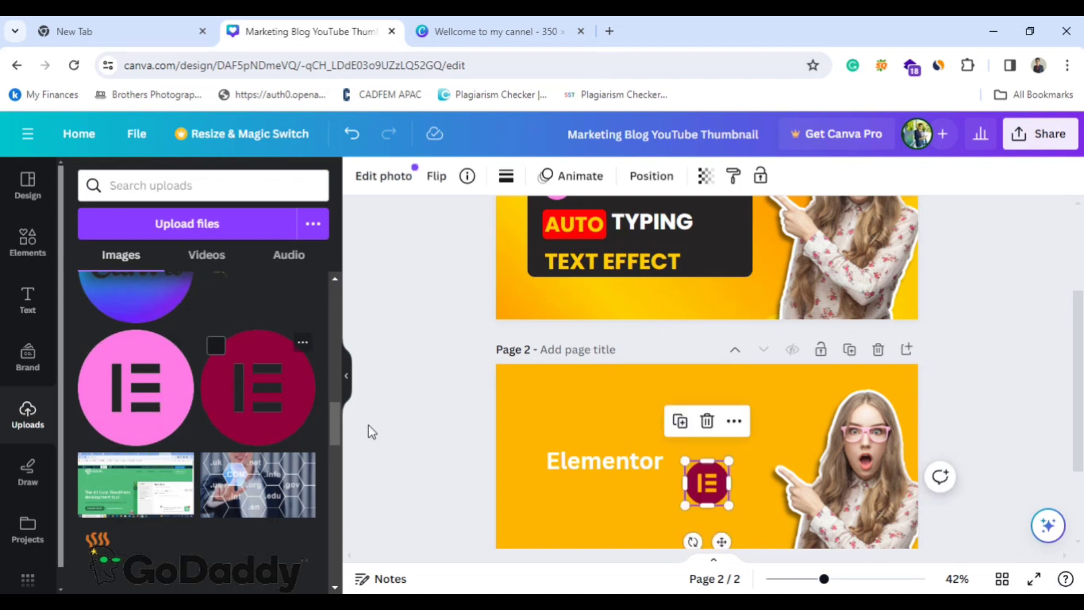
pyautogui.moveTo(704, 471); pyautogui.dragTo(672, 401)
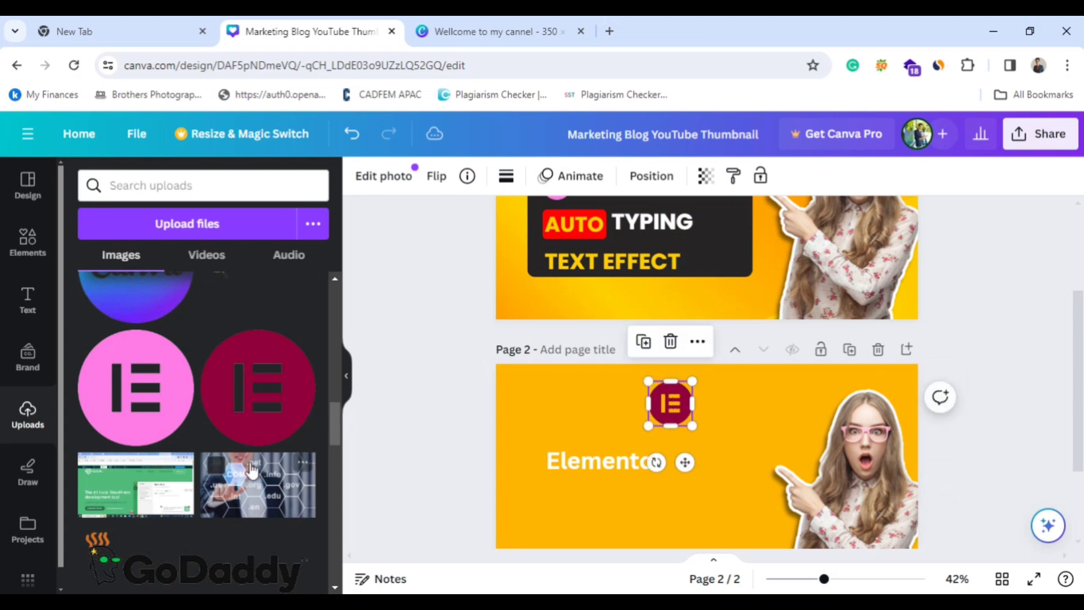
# Add the uploaded blue WordPress logo, shrunk into page 2's upper-left corner, and move the Elementor logo closer to it.
pyautogui.scroll(1, 224, 462)
pyautogui.scroll(-5, 225, 462)
pyautogui.scroll(-5, 225, 452)
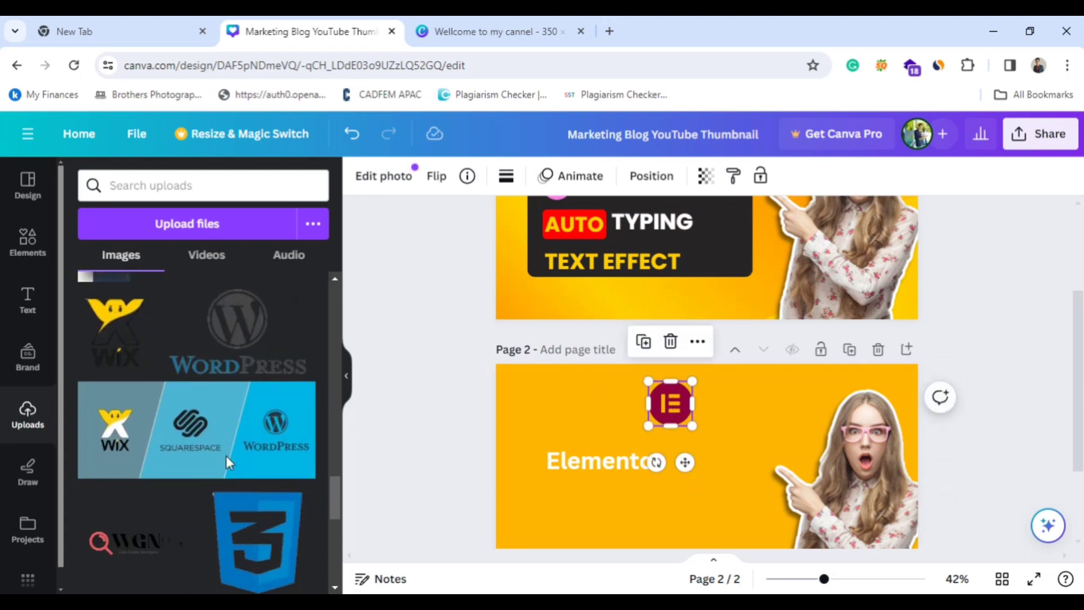
pyautogui.scroll(-10, 228, 463)
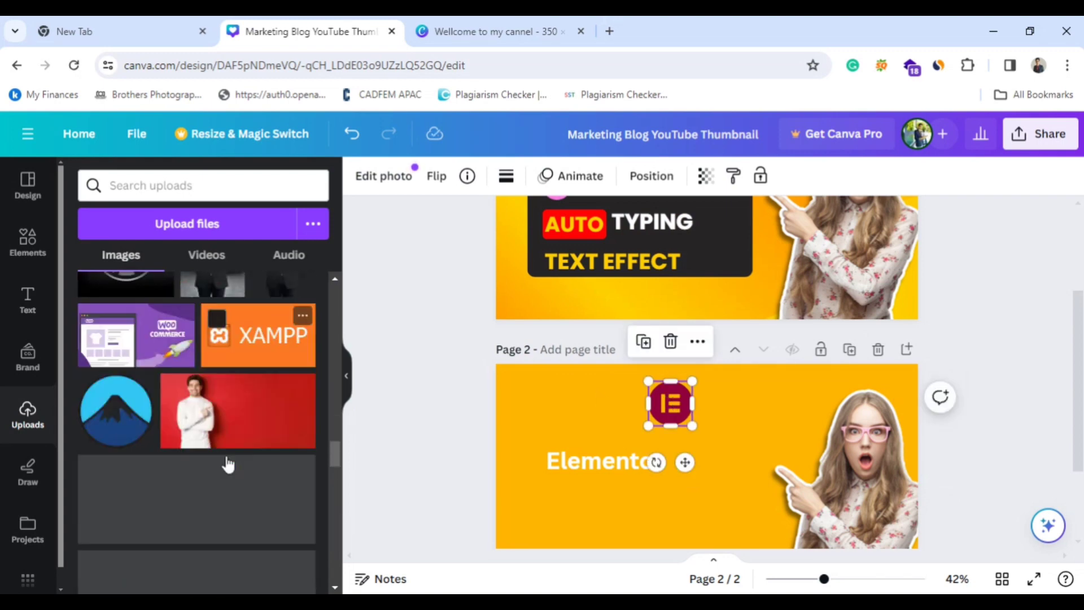
pyautogui.scroll(-5, 227, 463)
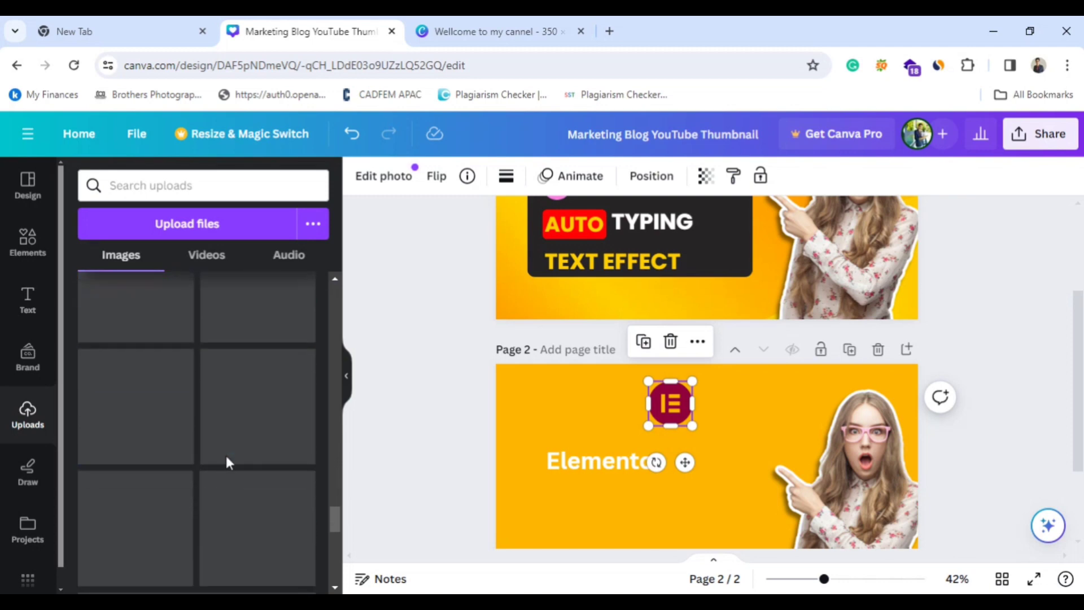
pyautogui.scroll(1, 232, 462)
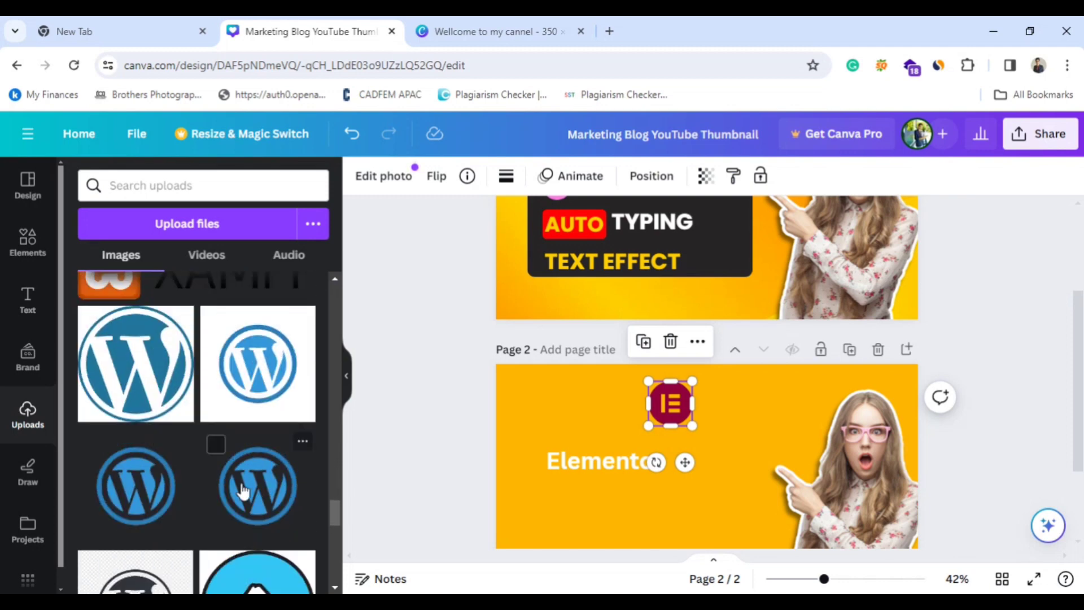
pyautogui.click(161, 500)
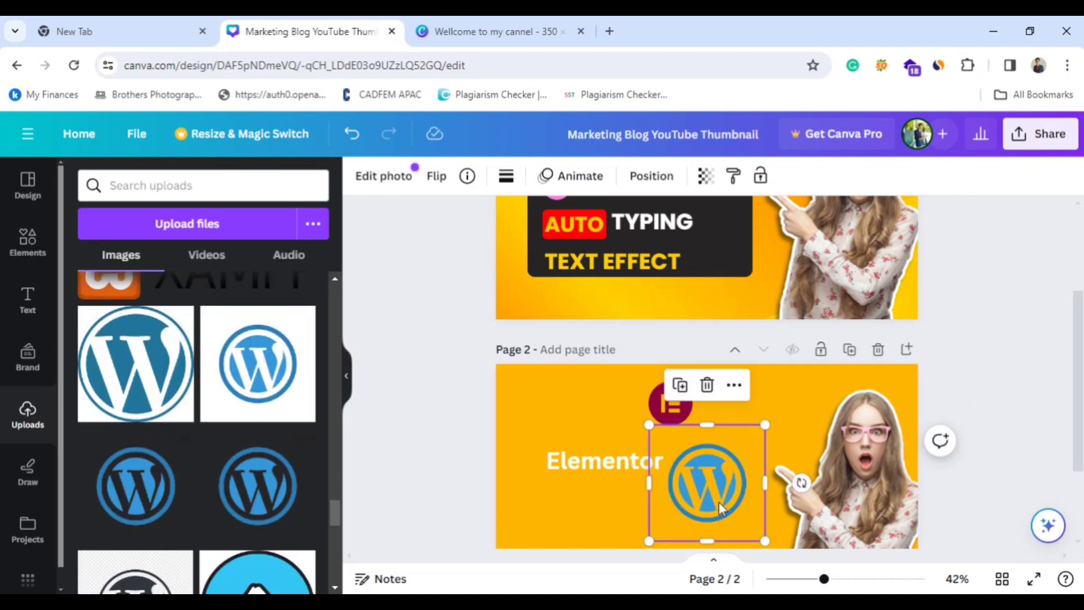
pyautogui.moveTo(760, 443); pyautogui.dragTo(573, 381)
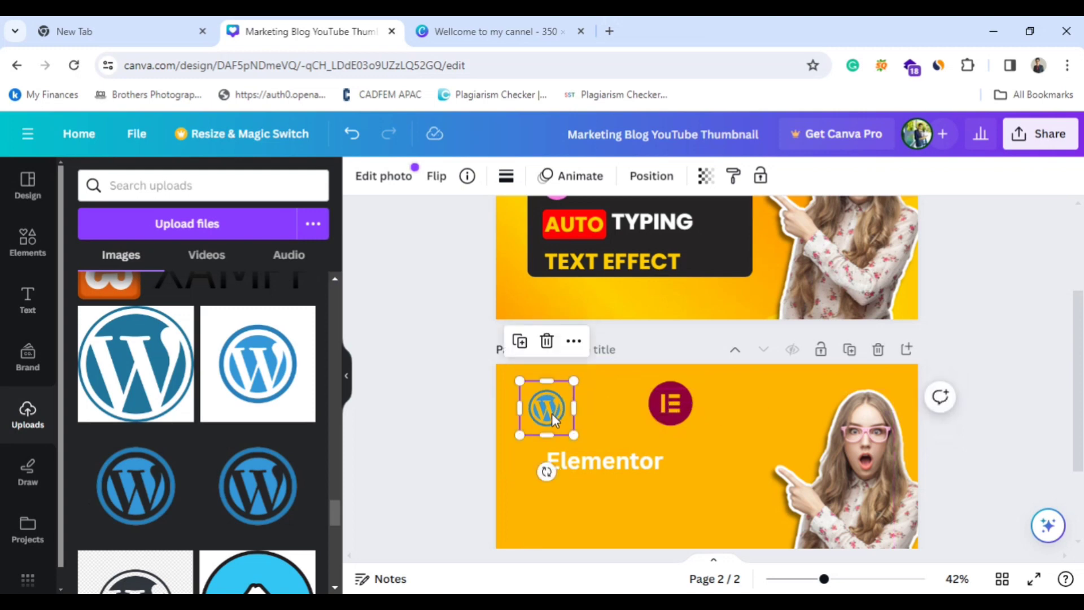
pyautogui.moveTo(553, 421); pyautogui.dragTo(559, 416)
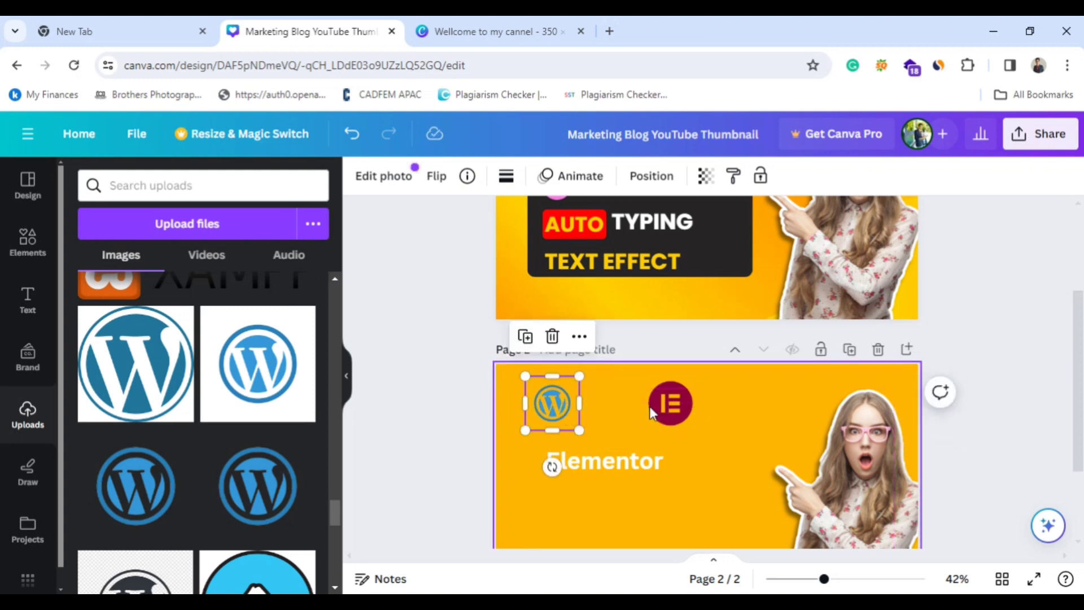
pyautogui.moveTo(651, 412); pyautogui.dragTo(621, 412)
# Add a circle shape to page 2, sized slightly larger than the Elementor logo and centred over it.
pyautogui.scroll(3, 718, 423)
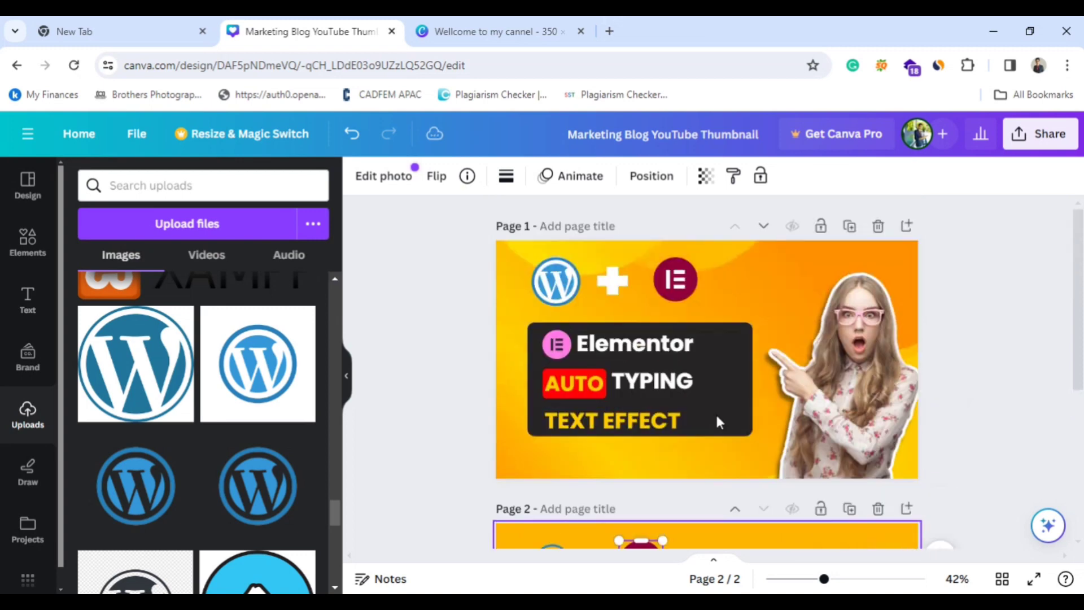
pyautogui.scroll(-3, 723, 415)
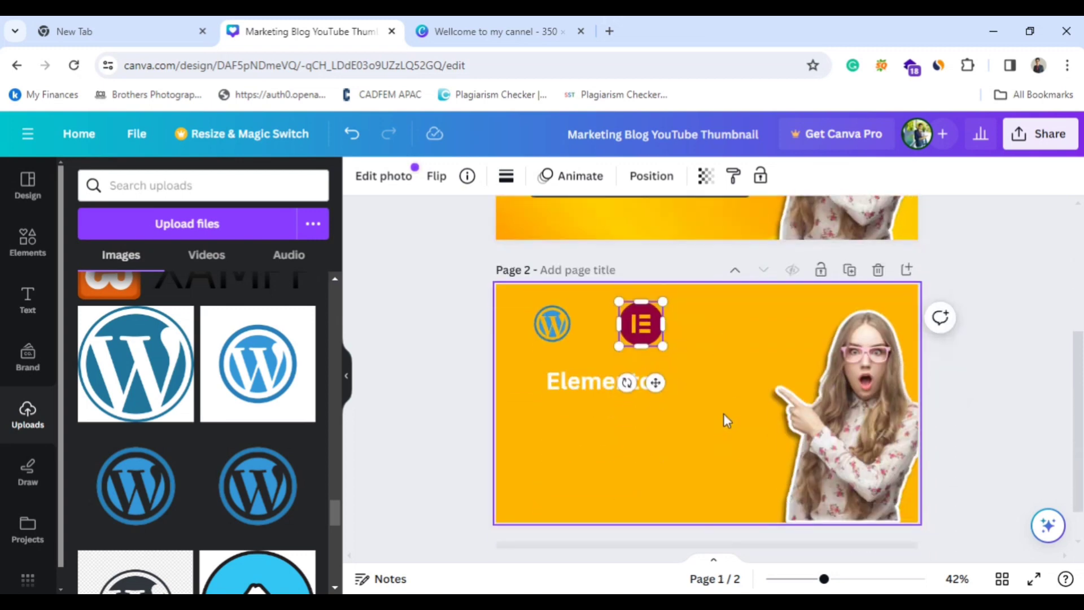
pyautogui.click(23, 245)
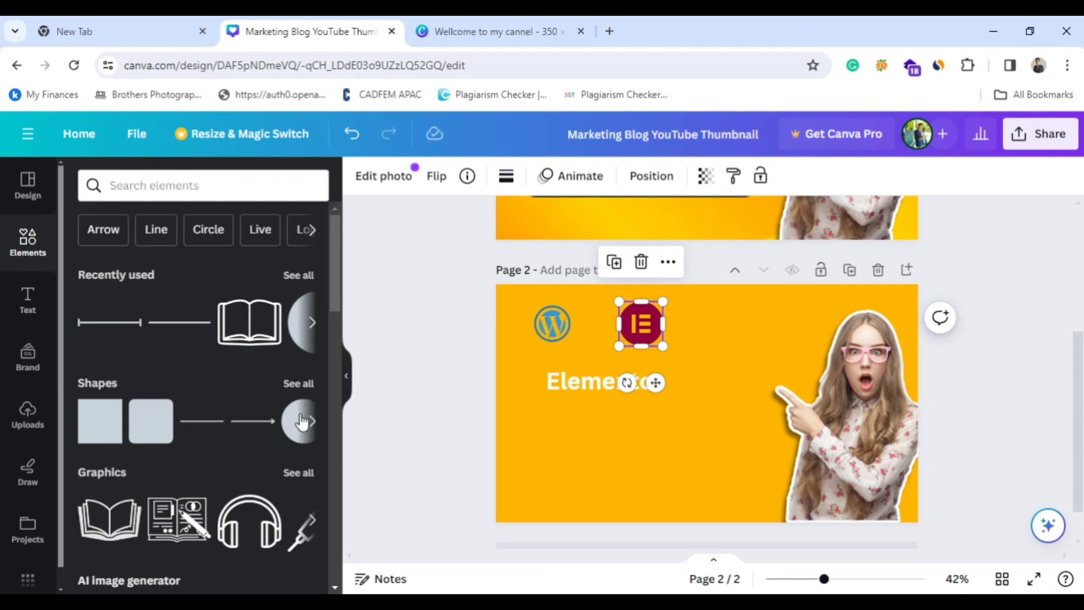
pyautogui.click(298, 384)
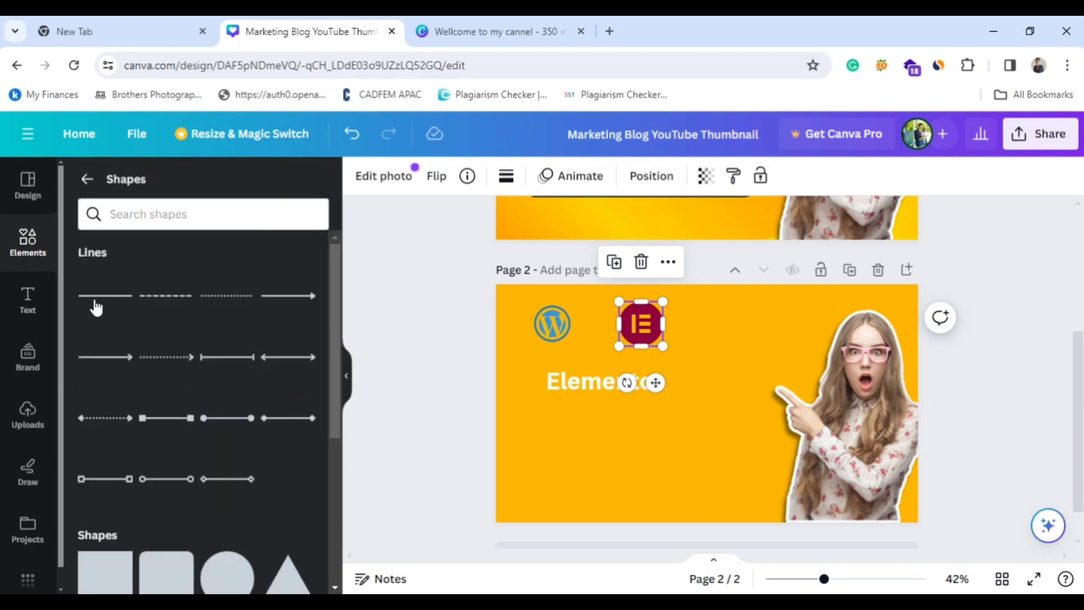
pyautogui.scroll(-3, 192, 401)
pyautogui.scroll(-3, 220, 508)
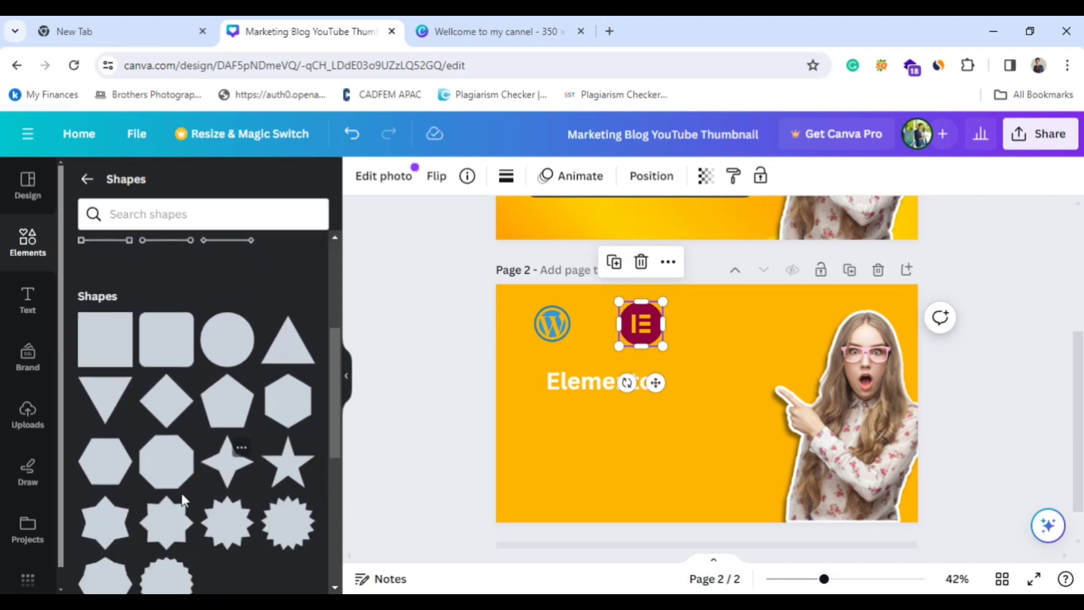
pyautogui.scroll(-3, 153, 453)
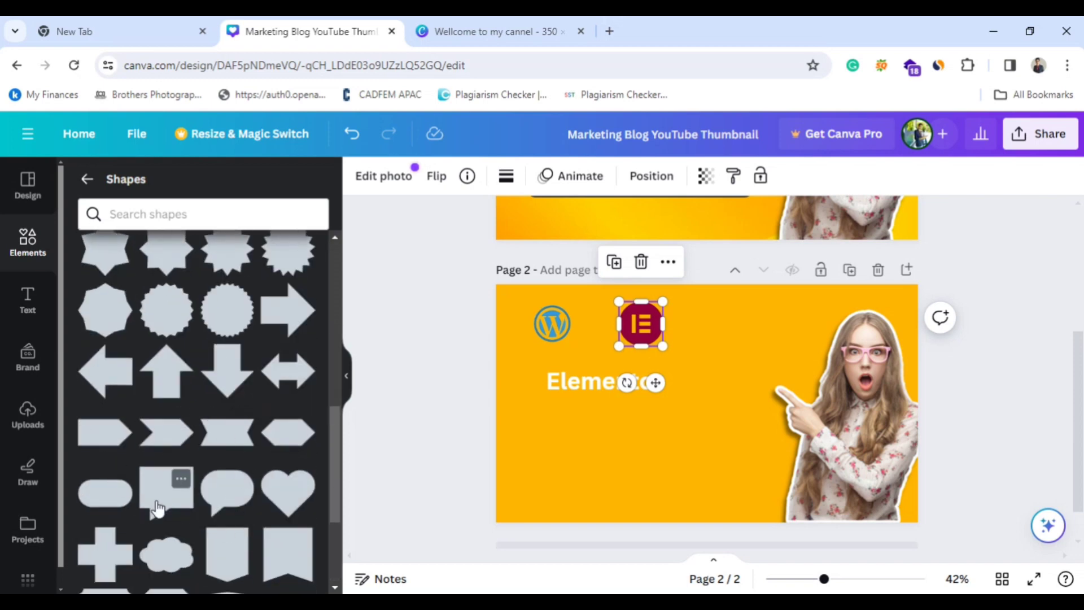
pyautogui.scroll(6, 163, 500)
pyautogui.scroll(2, 164, 495)
pyautogui.scroll(-1, 237, 503)
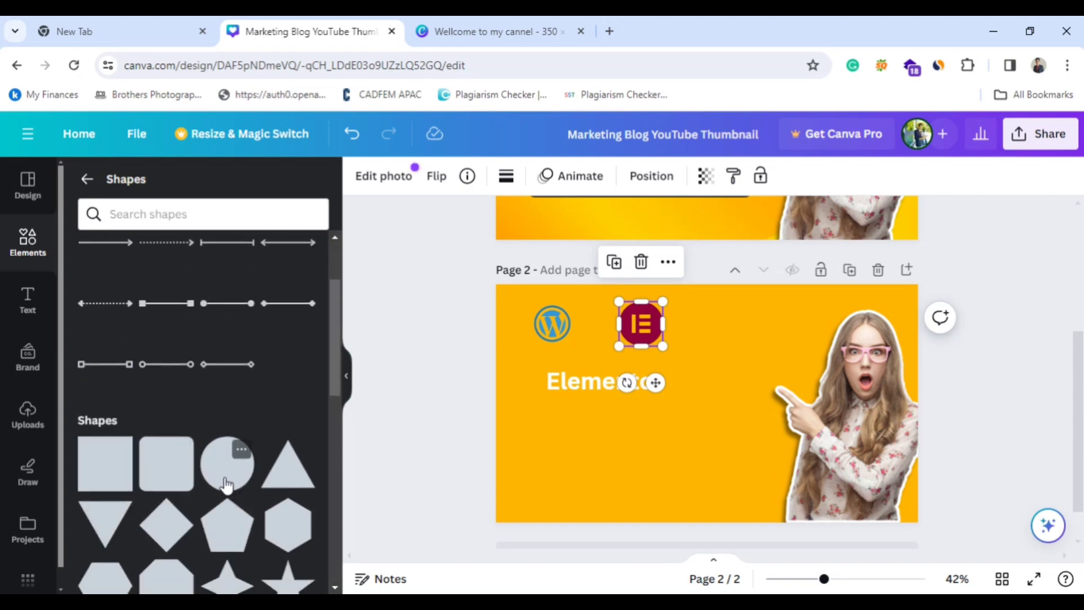
pyautogui.click(226, 483)
pyautogui.moveTo(700, 395); pyautogui.dragTo(635, 320)
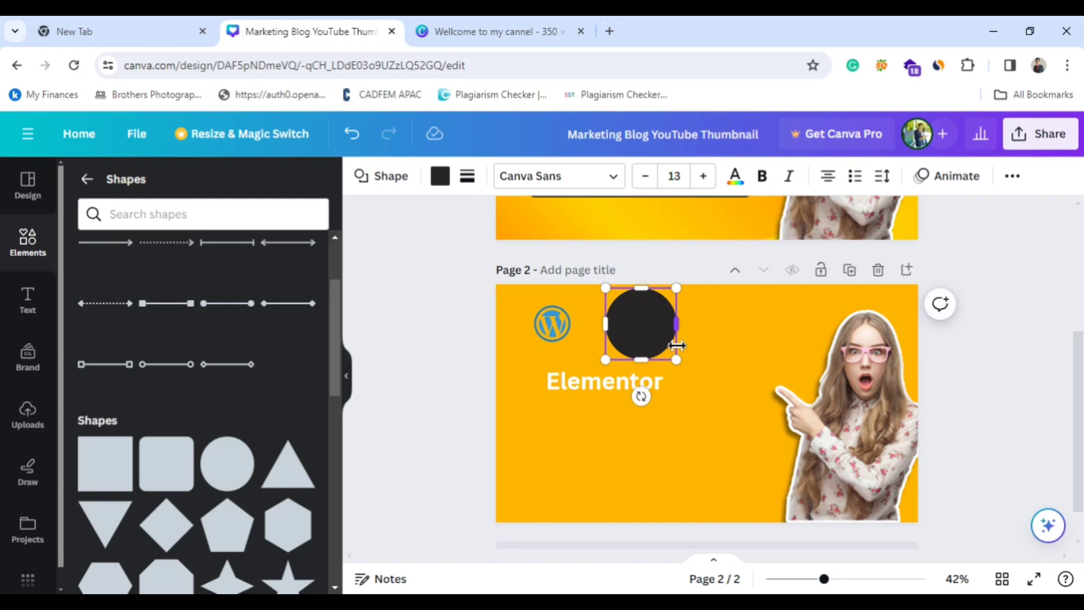
# Fill the circle covering the Elementor logo with white.
pyautogui.rightClick(639, 330)
pyautogui.press('Escape')
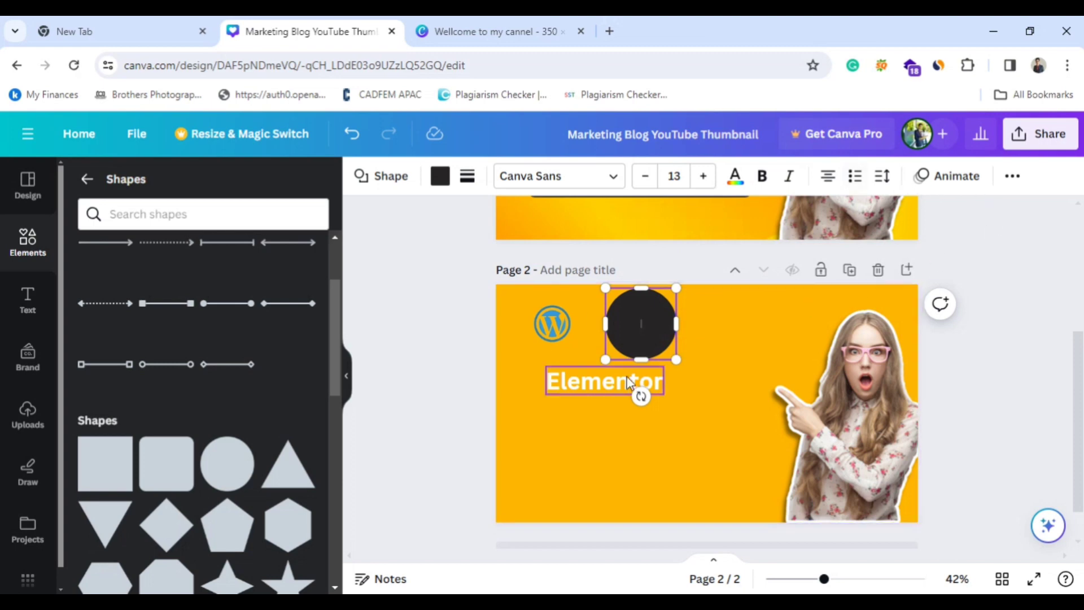
pyautogui.click(438, 174)
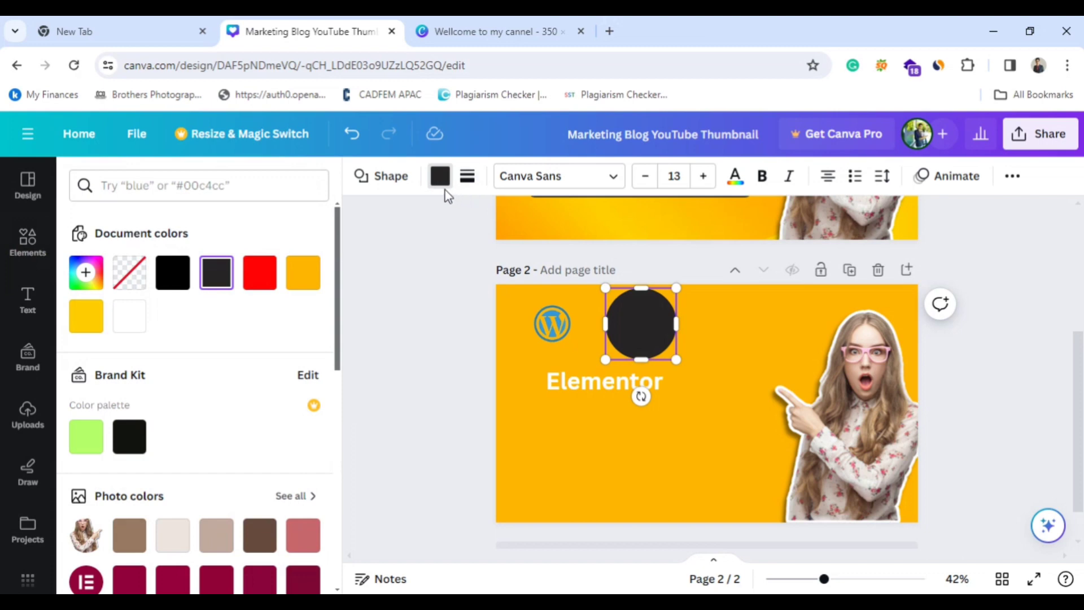
pyautogui.click(129, 315)
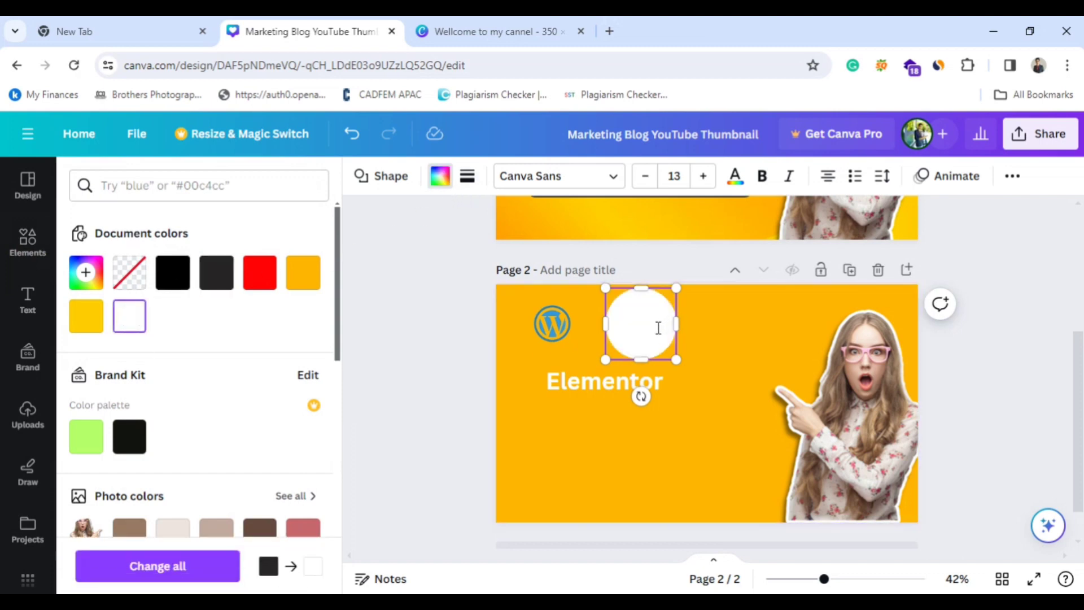
# Send the white circle to the back so it sits behind page 2's Elementor logo.
pyautogui.click(1005, 180)
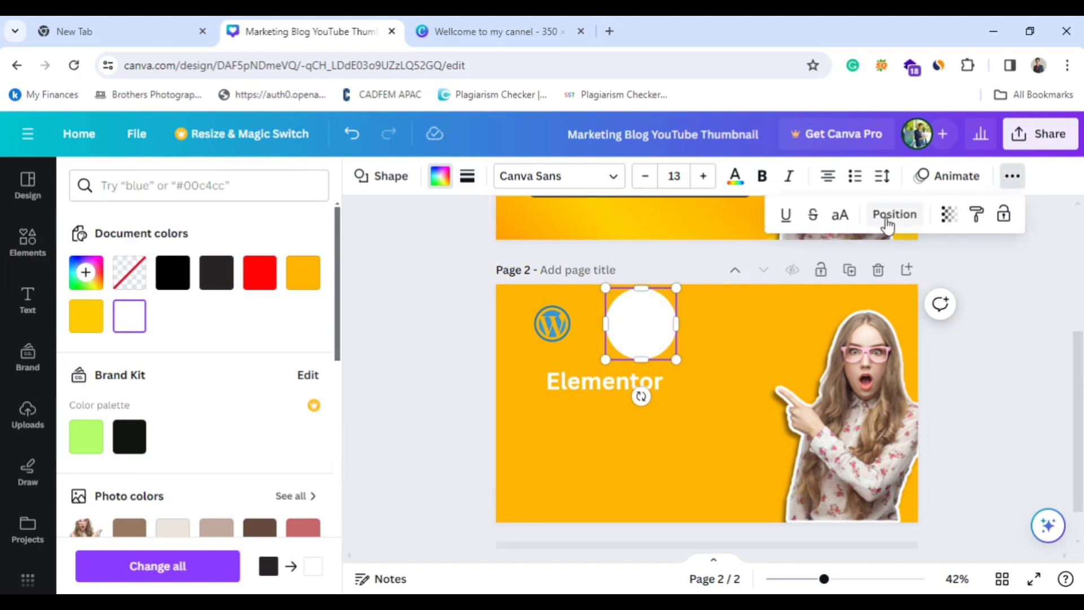
pyautogui.click(888, 223)
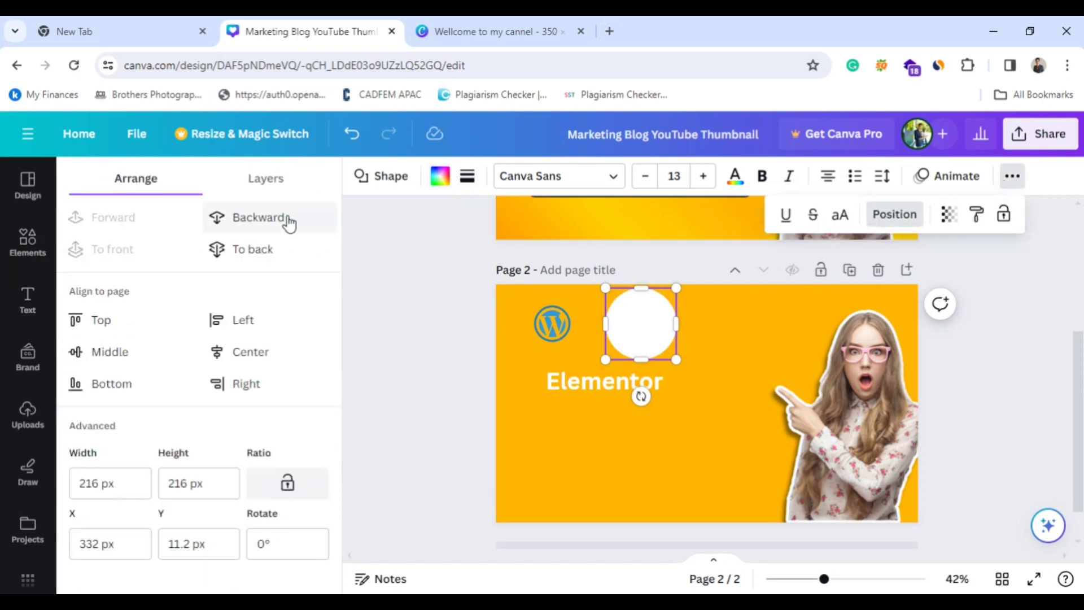
pyautogui.click(254, 251)
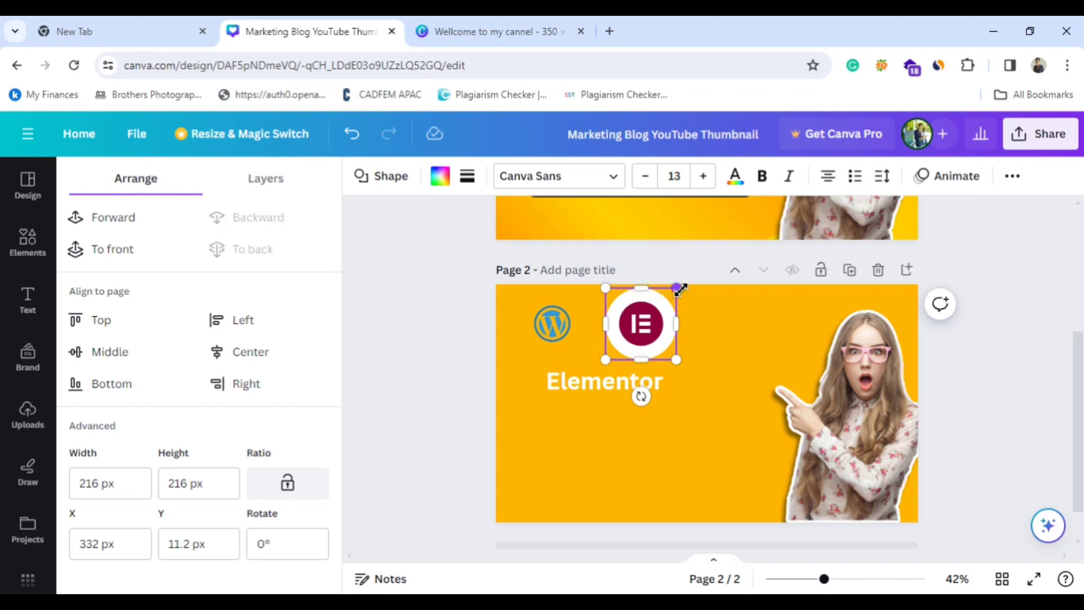
# Shrink the white circle to about 90 px and centre it behind the Elementor logo's inner symbol.
pyautogui.moveTo(679, 289); pyautogui.dragTo(635, 330)
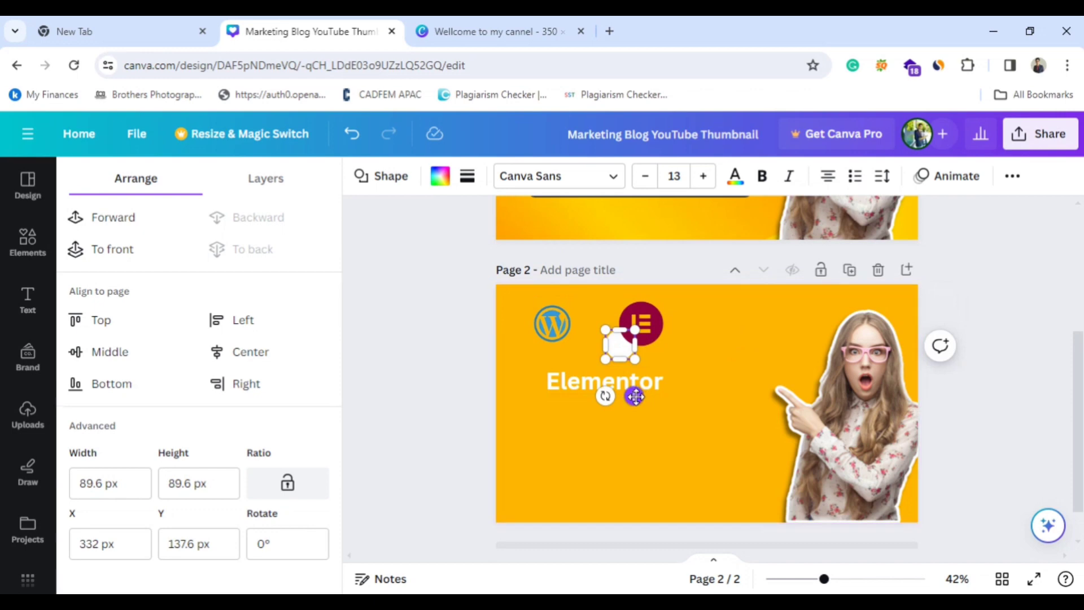
pyautogui.moveTo(635, 396); pyautogui.dragTo(655, 375)
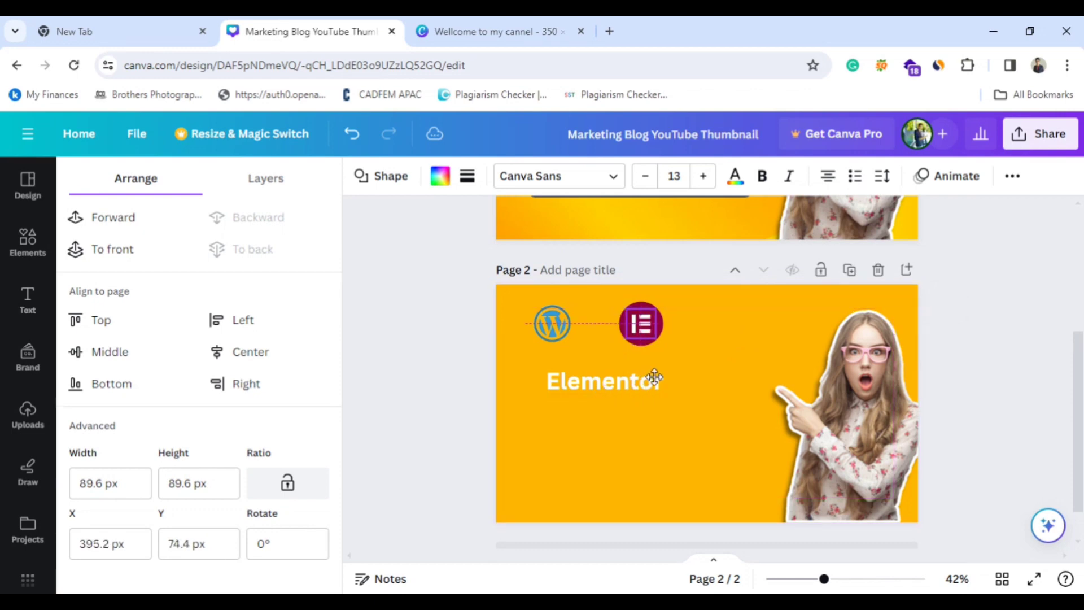
pyautogui.click(710, 373)
pyautogui.scroll(4, 710, 372)
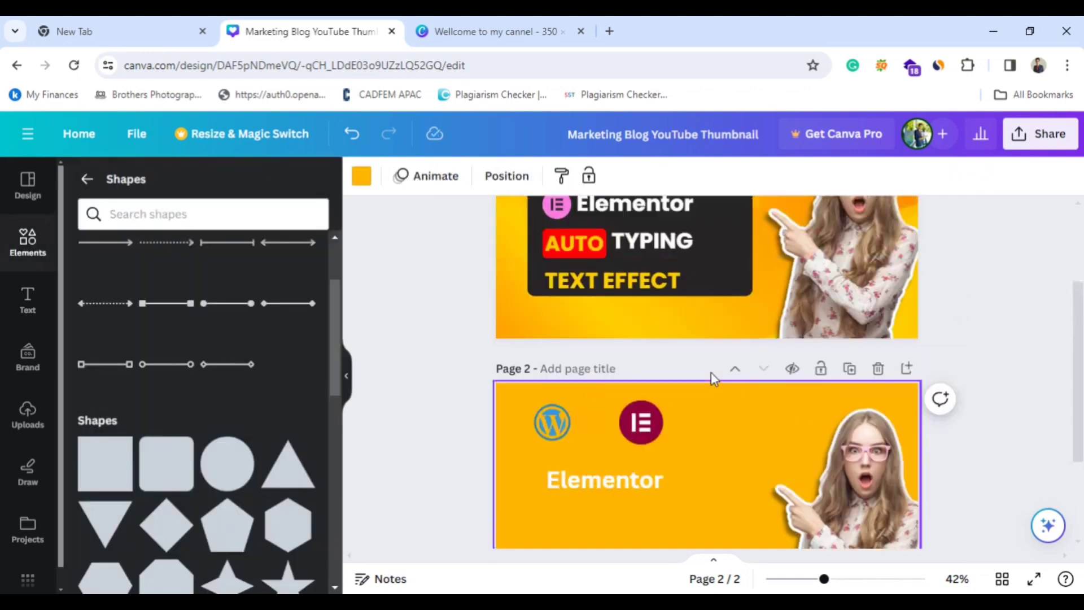
pyautogui.scroll(-4, 710, 372)
pyautogui.scroll(2, 710, 372)
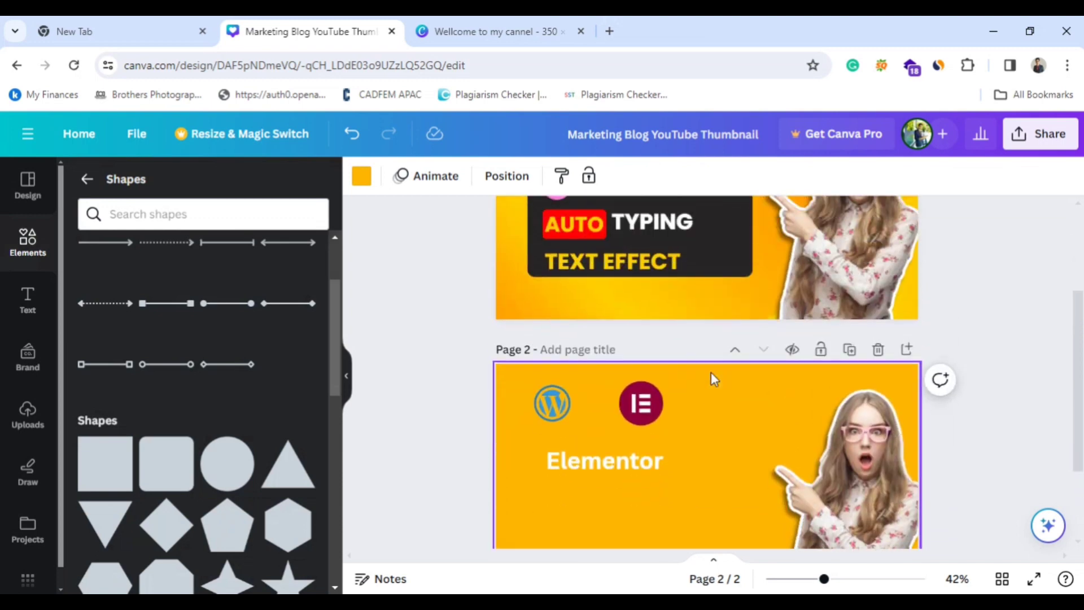
# Add another circle over page 2's WordPress logo, fill it with white #ffffff, and shrink it to about 164 px.
pyautogui.click(647, 405)
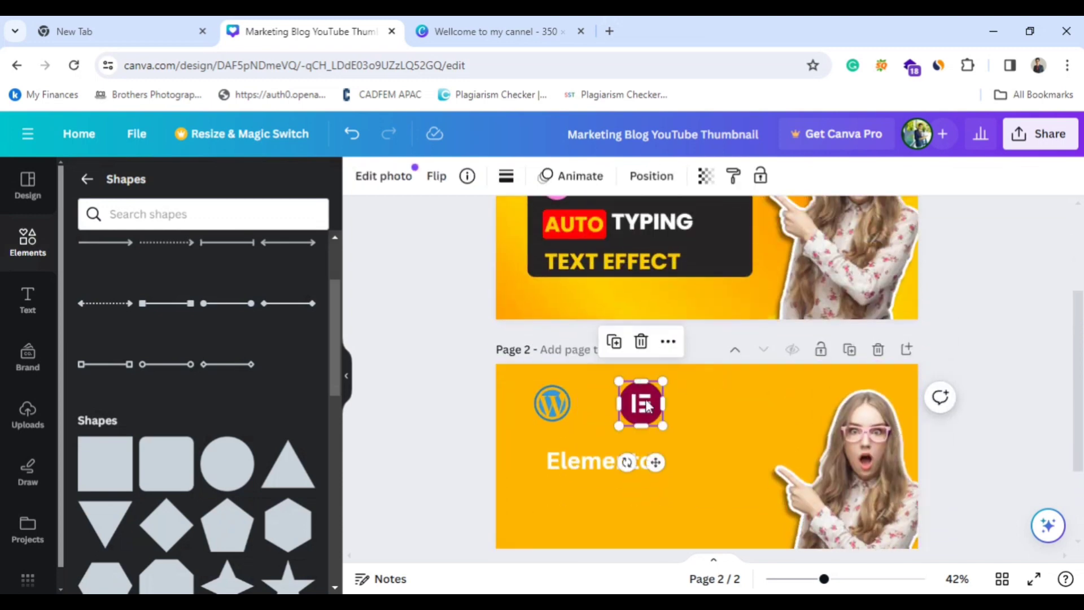
pyautogui.click(220, 469)
pyautogui.moveTo(710, 478); pyautogui.dragTo(564, 399)
pyautogui.click(447, 181)
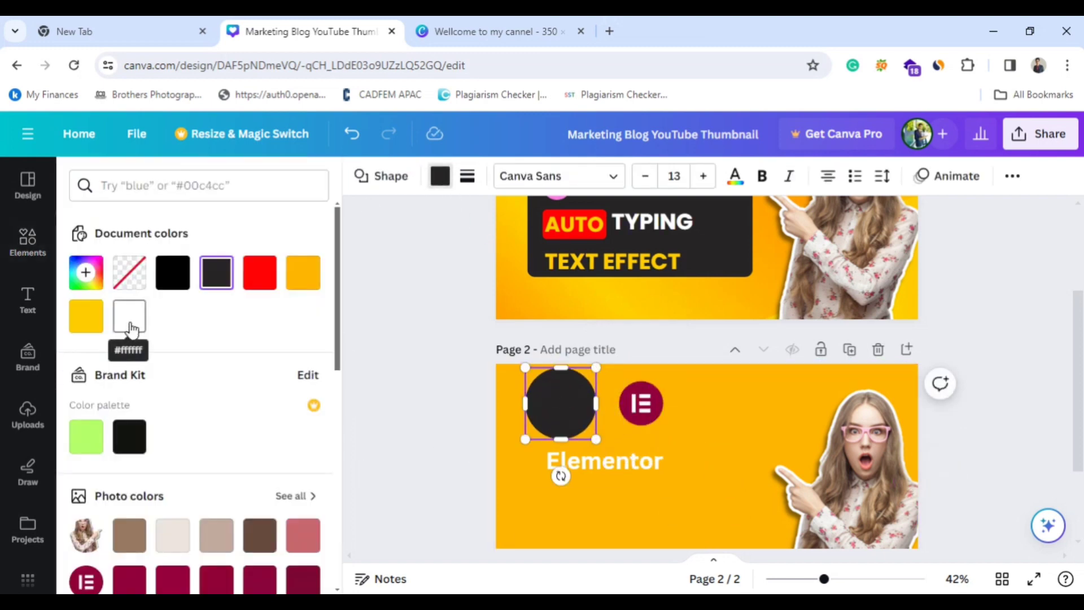
pyautogui.click(130, 315)
pyautogui.moveTo(598, 368); pyautogui.dragTo(580, 381)
# Send the new white circle to the back, behind the WordPress logo.
pyautogui.click(1011, 176)
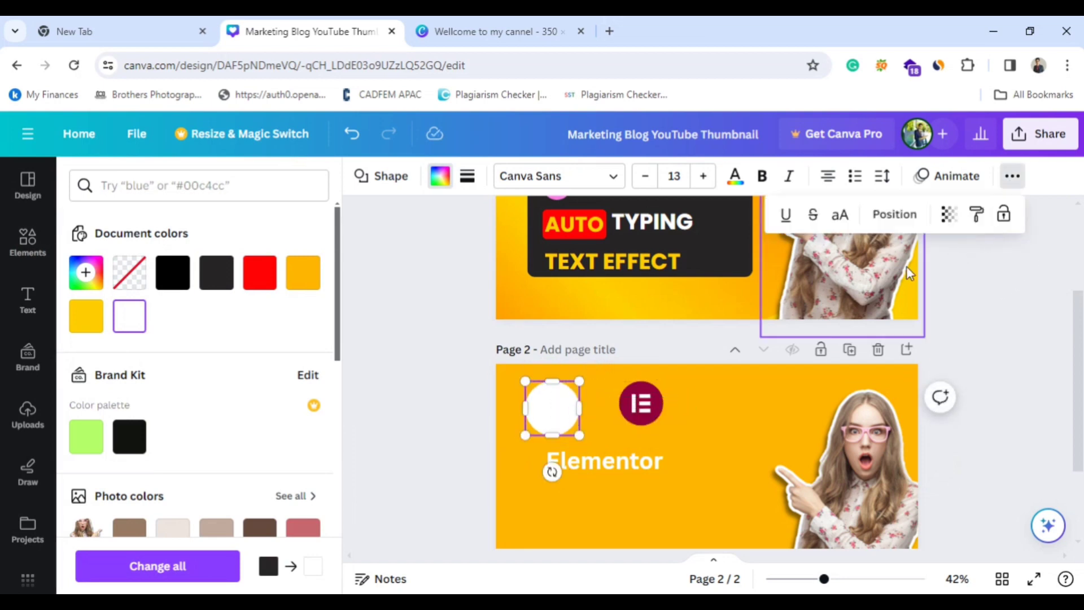
pyautogui.click(894, 214)
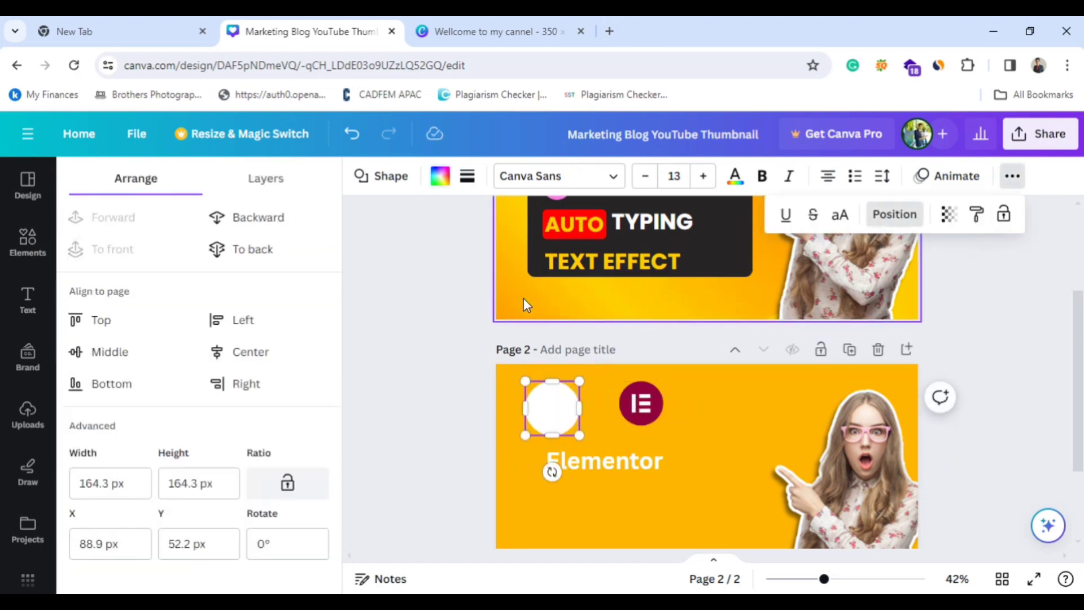
pyautogui.click(248, 249)
# Resize the white circle to about 112 px and centre it within the WordPress logo's outer ring.
pyautogui.moveTo(564, 421); pyautogui.dragTo(570, 426)
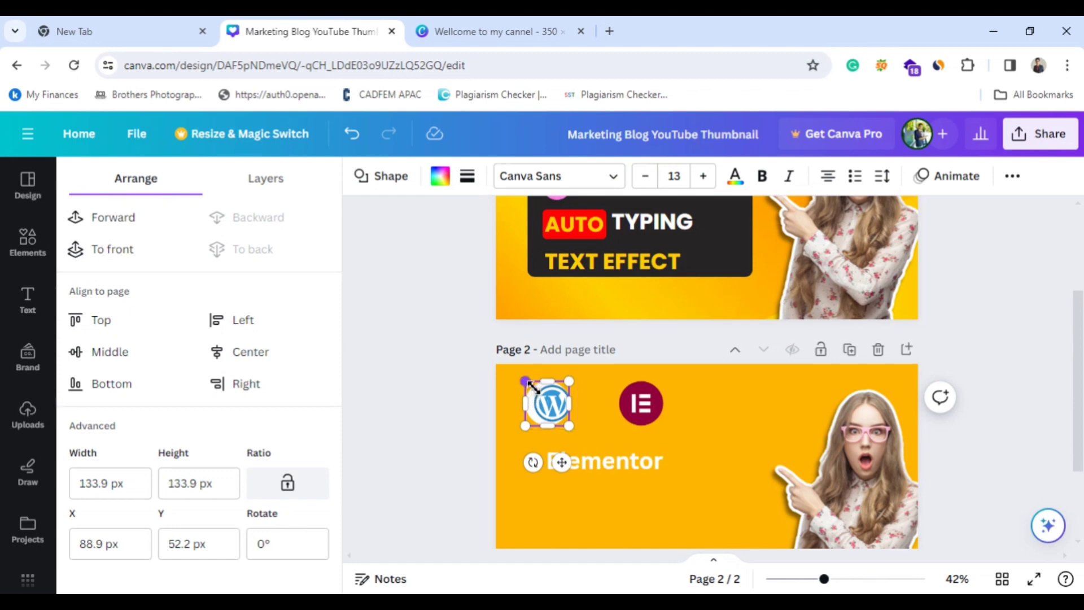
pyautogui.moveTo(532, 389); pyautogui.dragTo(565, 416)
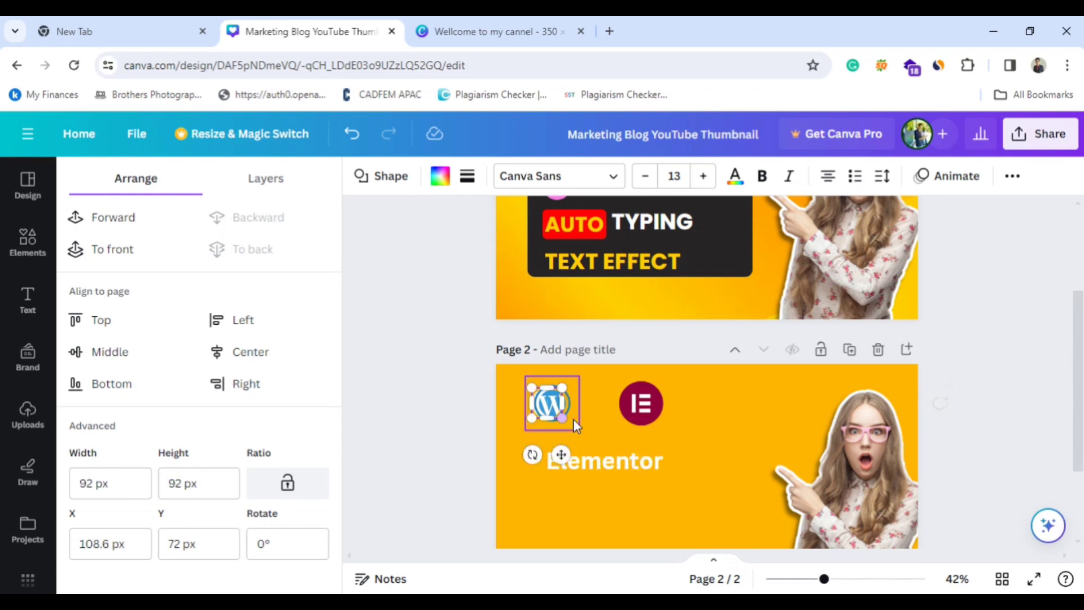
pyautogui.moveTo(562, 455); pyautogui.dragTo(563, 456)
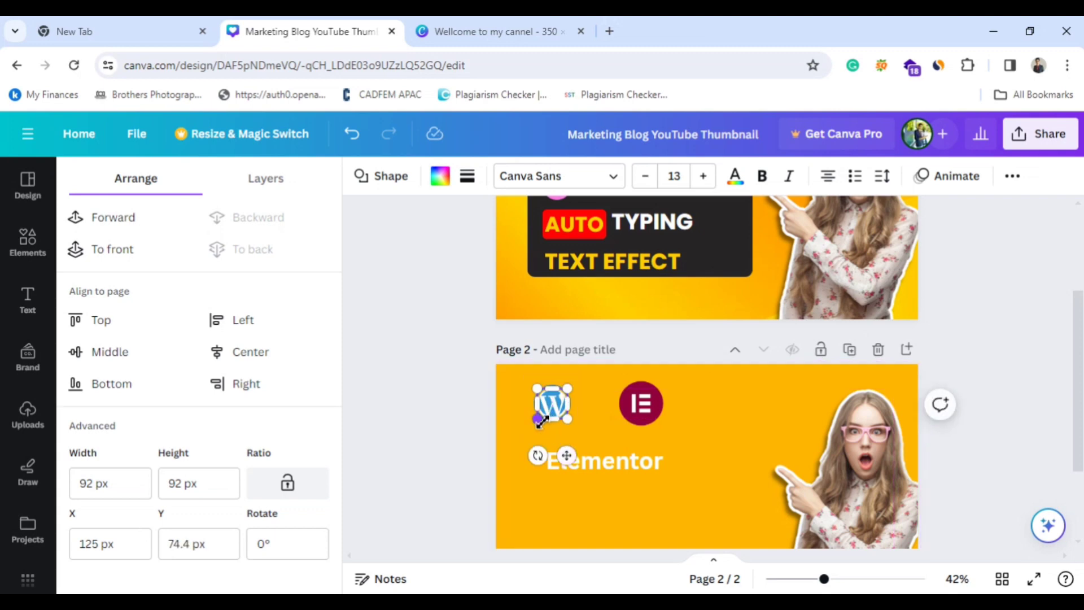
pyautogui.moveTo(539, 421); pyautogui.dragTo(530, 427)
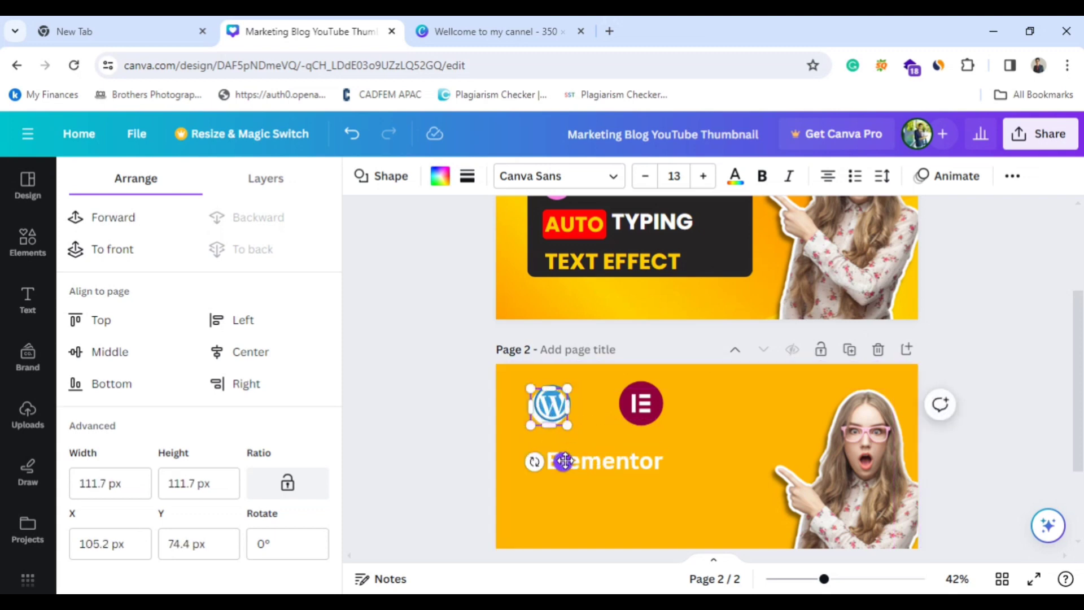
pyautogui.moveTo(563, 461); pyautogui.dragTo(568, 456)
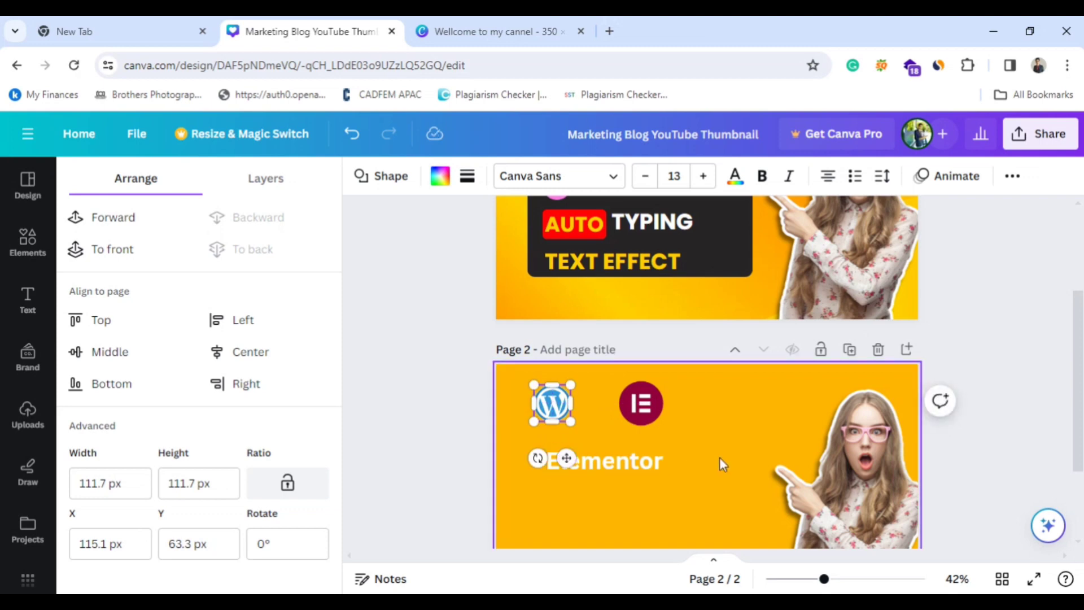
pyautogui.click(721, 453)
pyautogui.scroll(3, 663, 389)
pyautogui.scroll(-5, 663, 388)
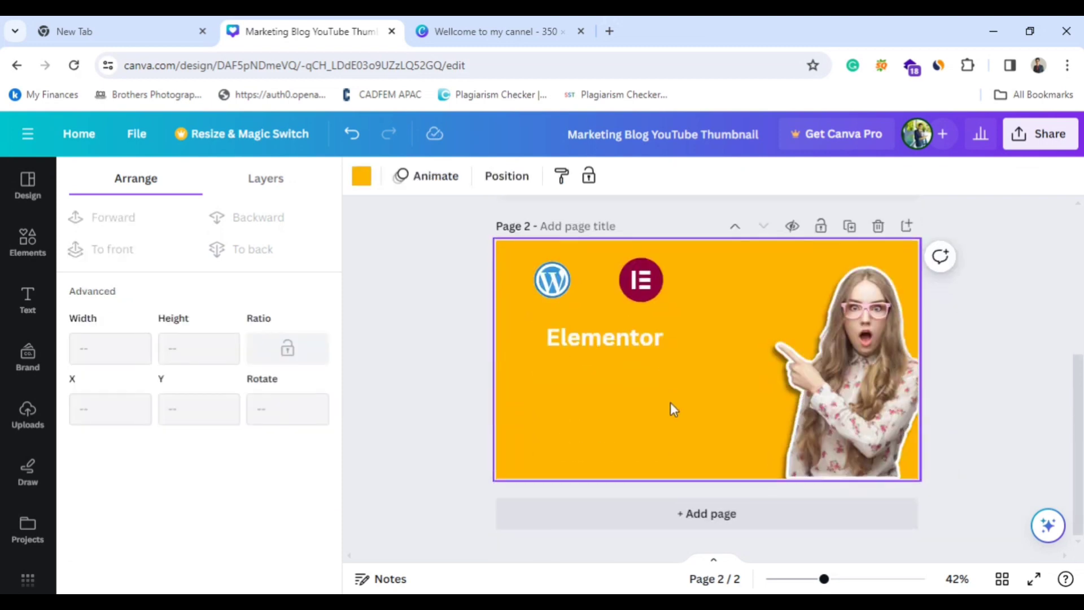
# Add a plus-shaped cross from the basic shapes to page 2 and fill it with white.
pyautogui.click(25, 251)
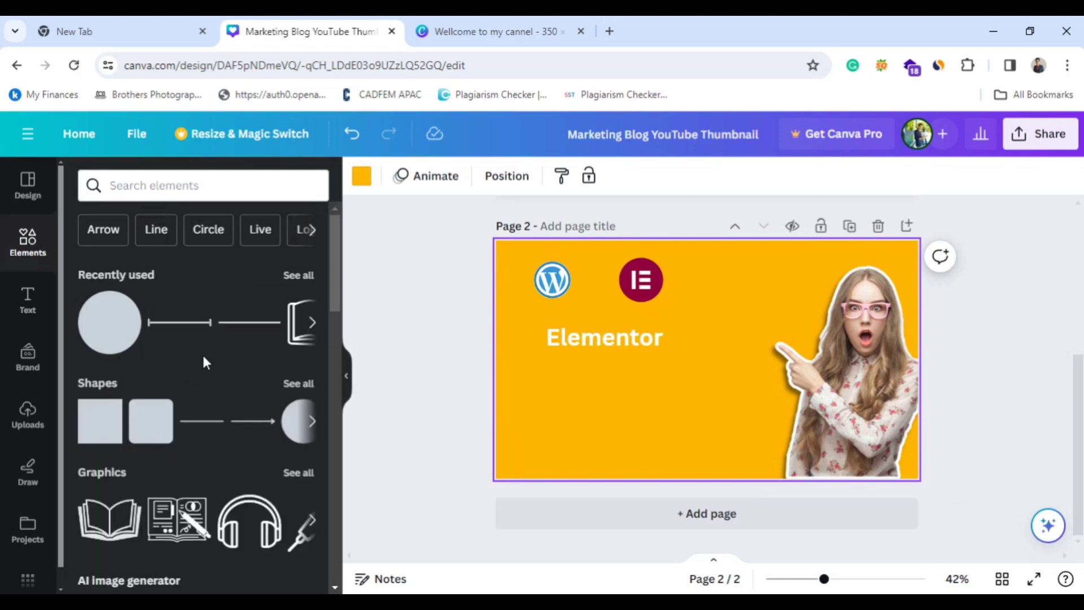
pyautogui.scroll(-5, 237, 359)
pyautogui.scroll(4, 235, 361)
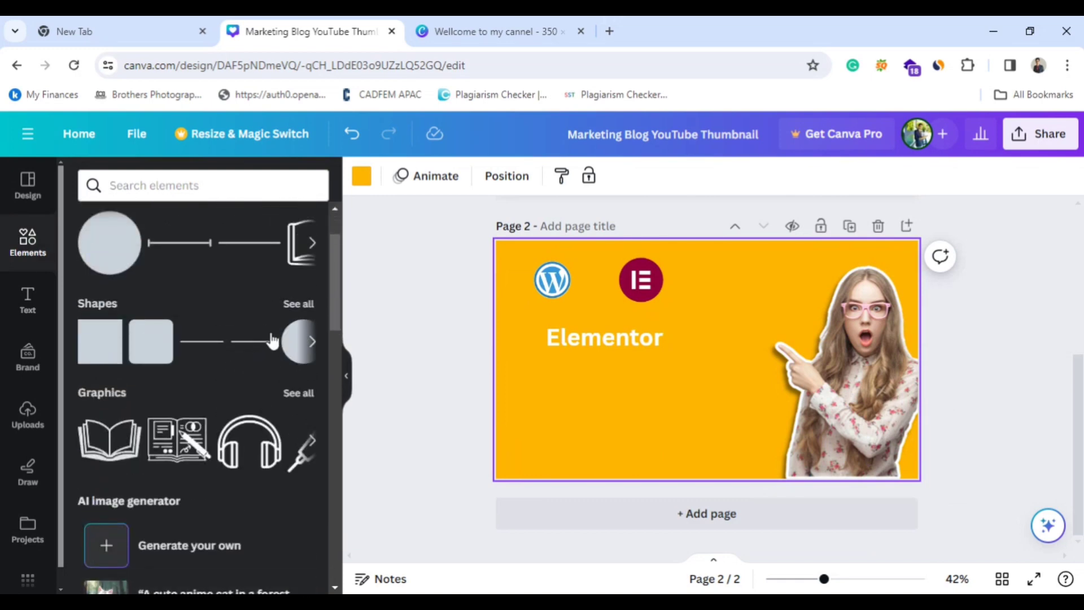
pyautogui.click(297, 304)
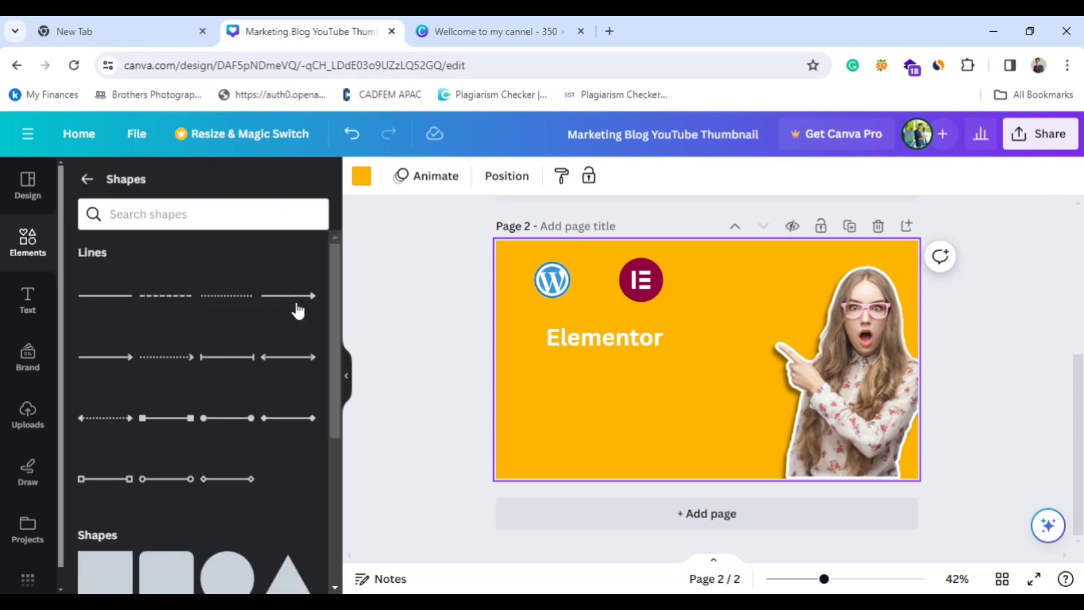
pyautogui.scroll(-10, 296, 308)
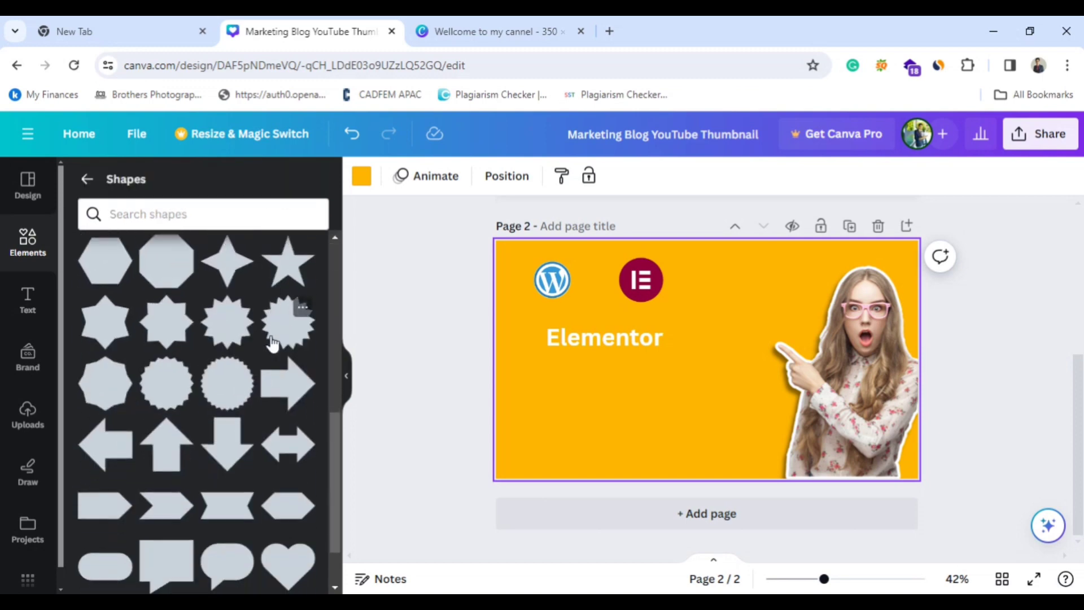
pyautogui.scroll(-2, 271, 345)
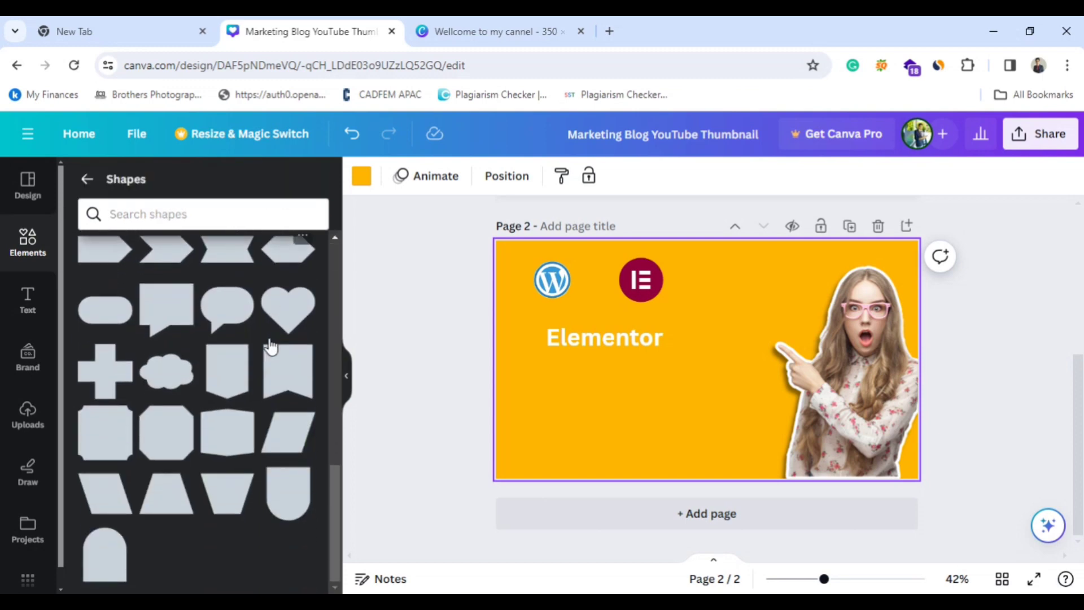
pyautogui.click(104, 367)
pyautogui.click(440, 176)
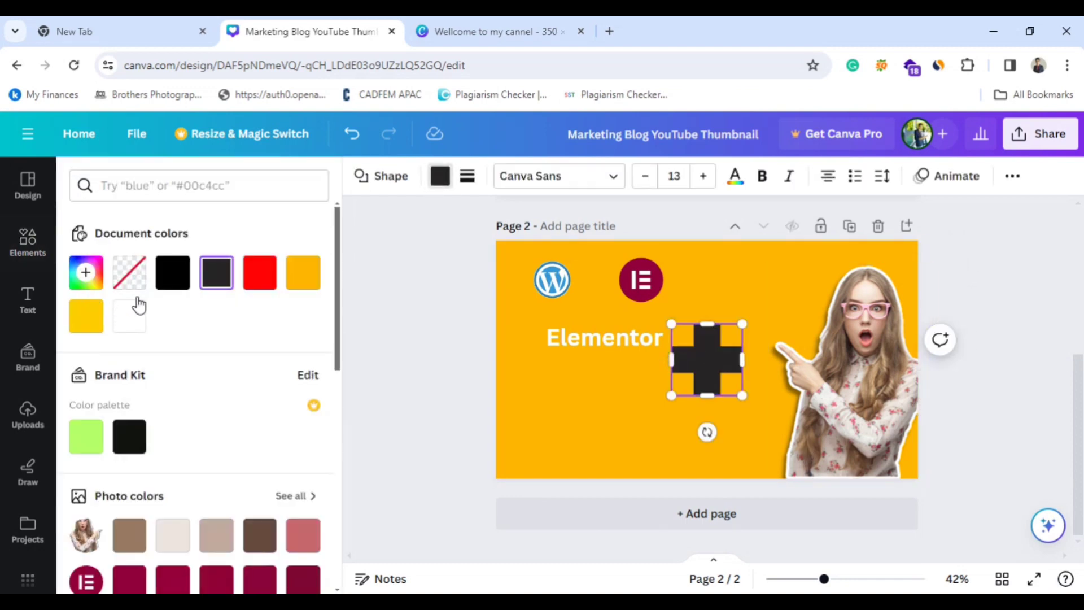
pyautogui.click(129, 317)
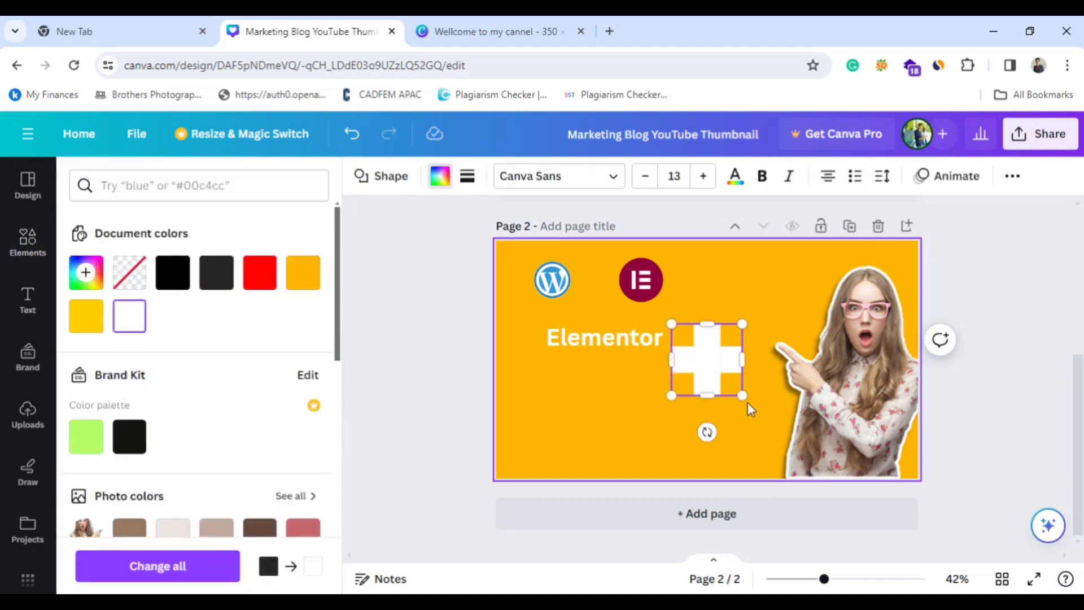
# Shrink the white plus and place it between the WordPress and Elementor logos on page 2.
pyautogui.moveTo(742, 395); pyautogui.dragTo(614, 331)
pyautogui.scroll(5, 719, 378)
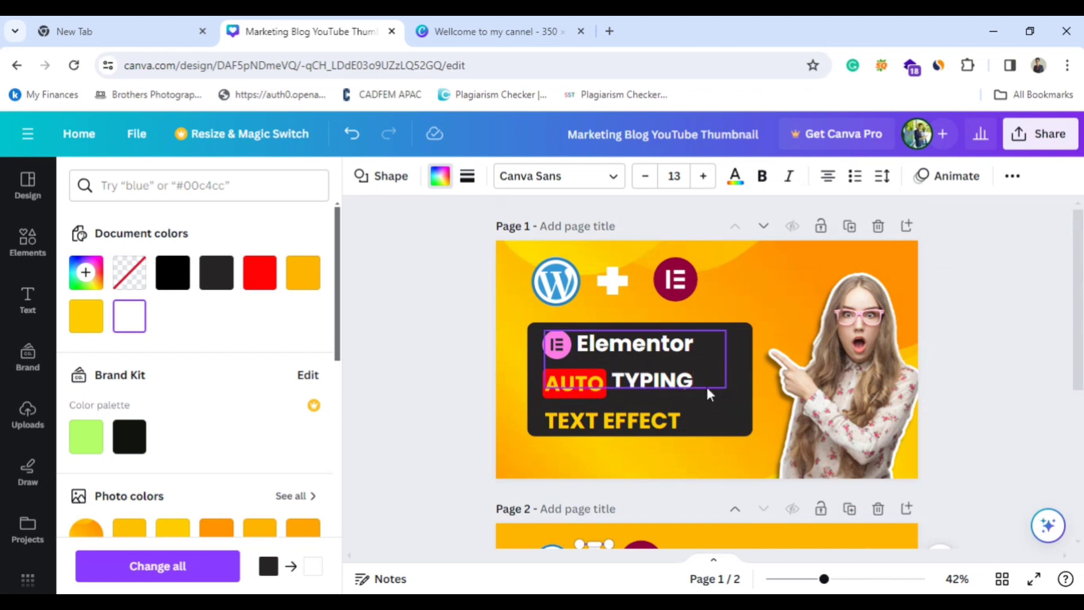
pyautogui.scroll(-3, 715, 396)
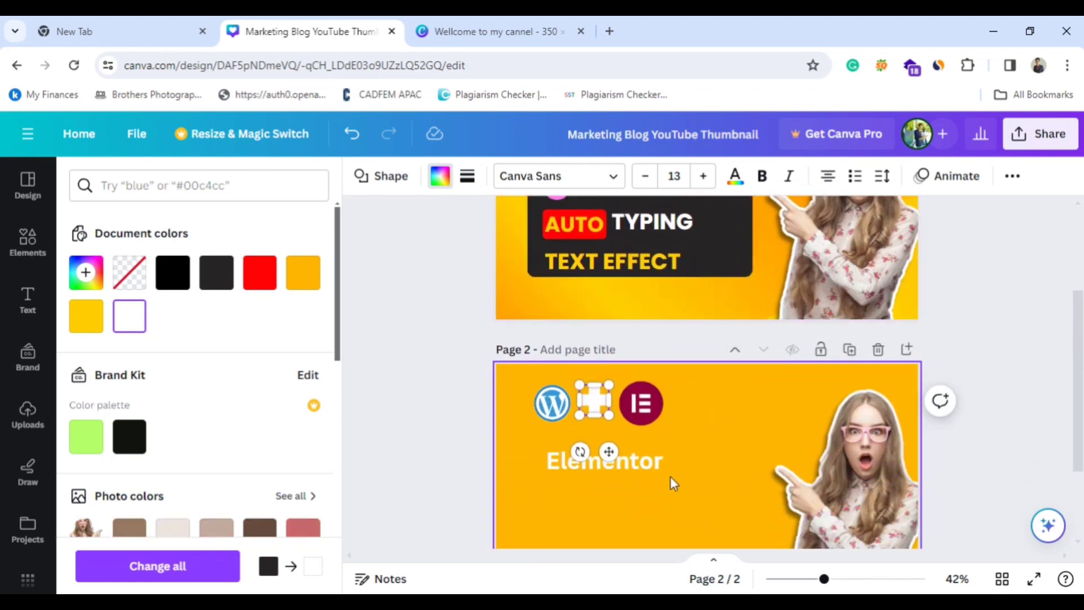
pyautogui.click(689, 448)
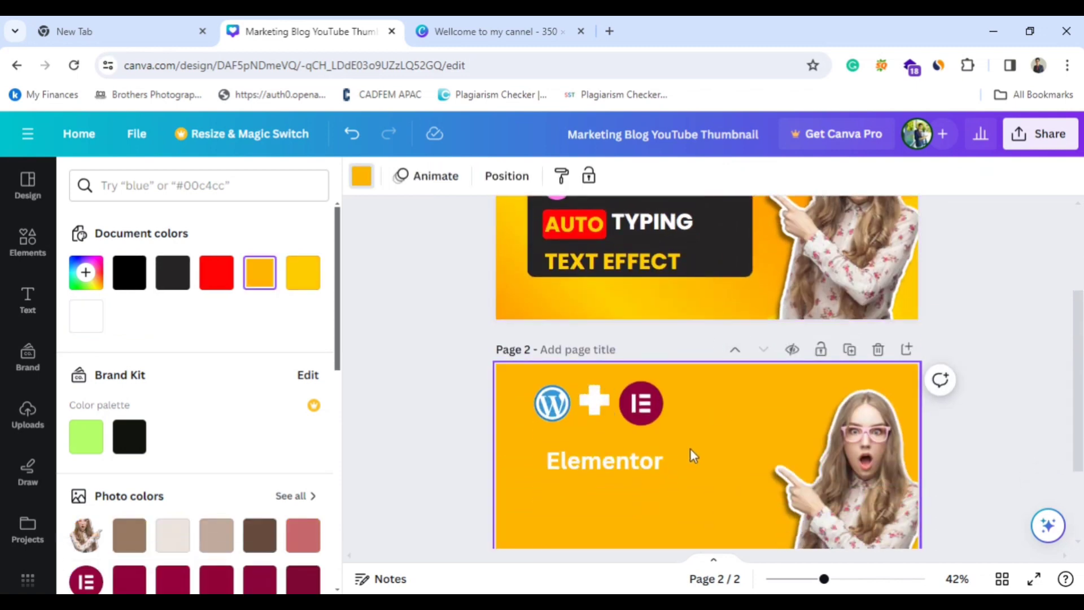
# Compare page 2 with the page 1 design and add a rounded square from the recently used elements to page 2.
pyautogui.scroll(3, 690, 448)
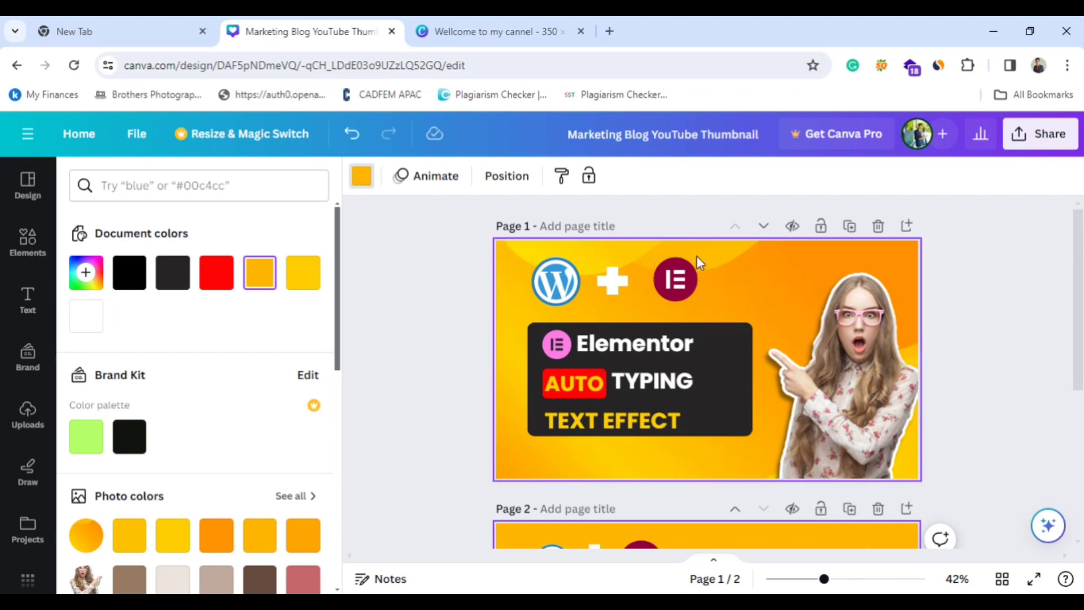
pyautogui.scroll(-4, 693, 300)
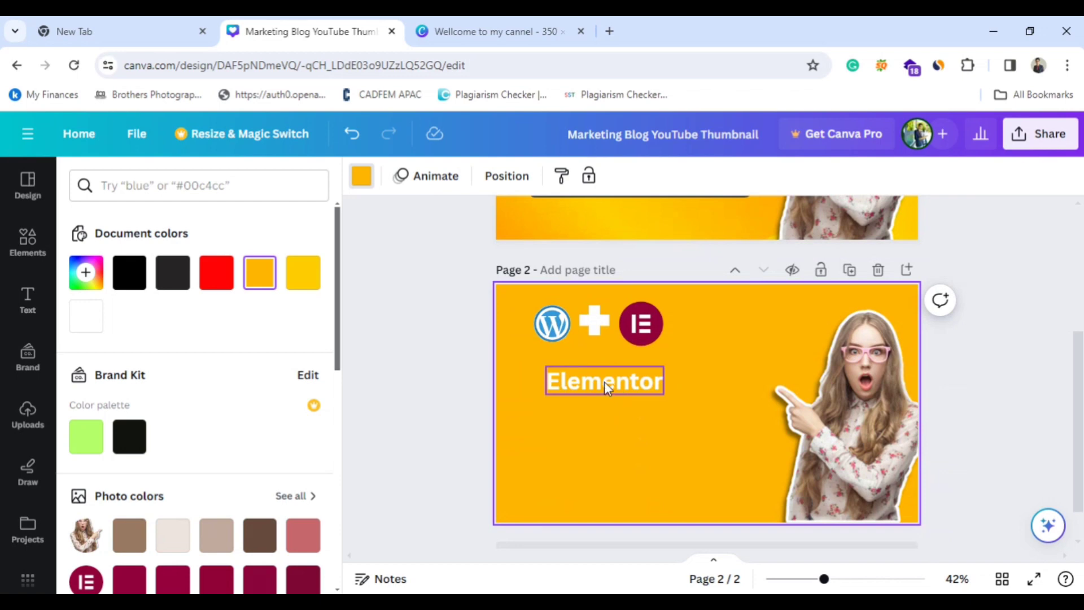
pyautogui.scroll(4, 707, 399)
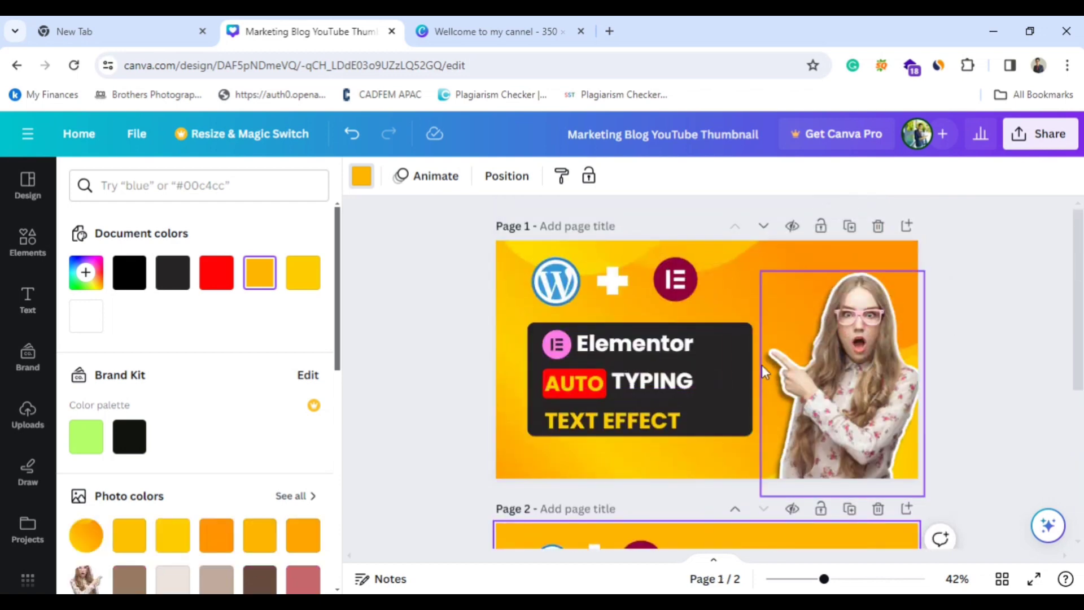
pyautogui.scroll(-4, 723, 493)
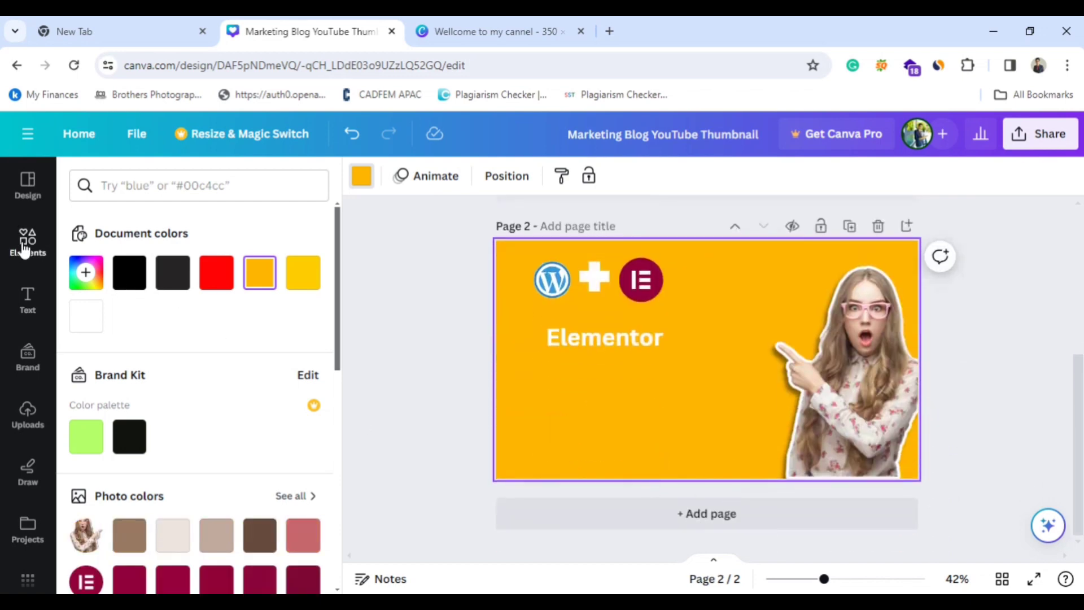
pyautogui.click(24, 248)
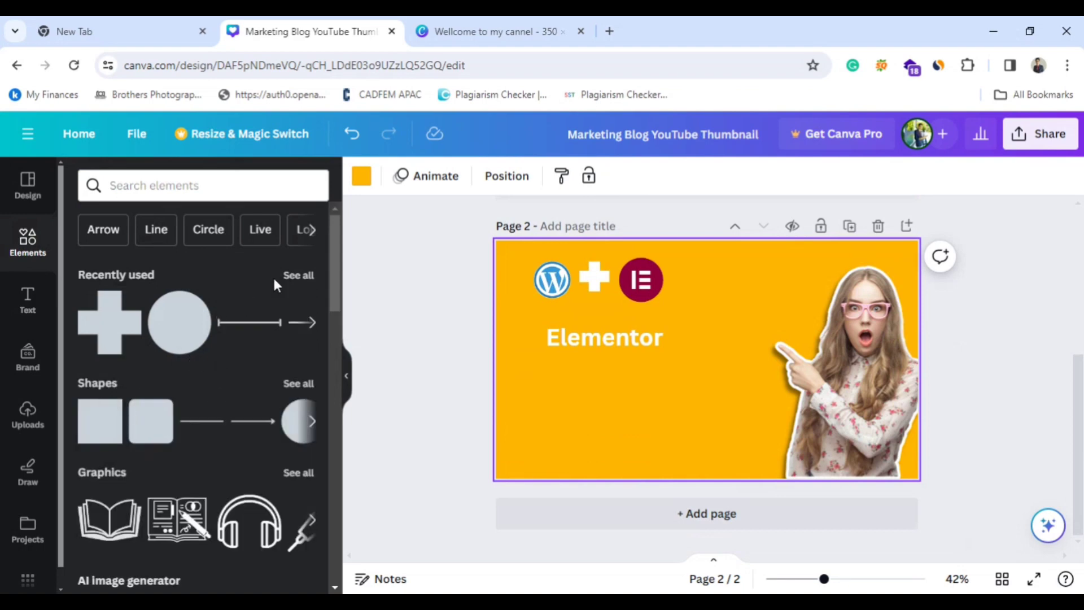
pyautogui.click(298, 275)
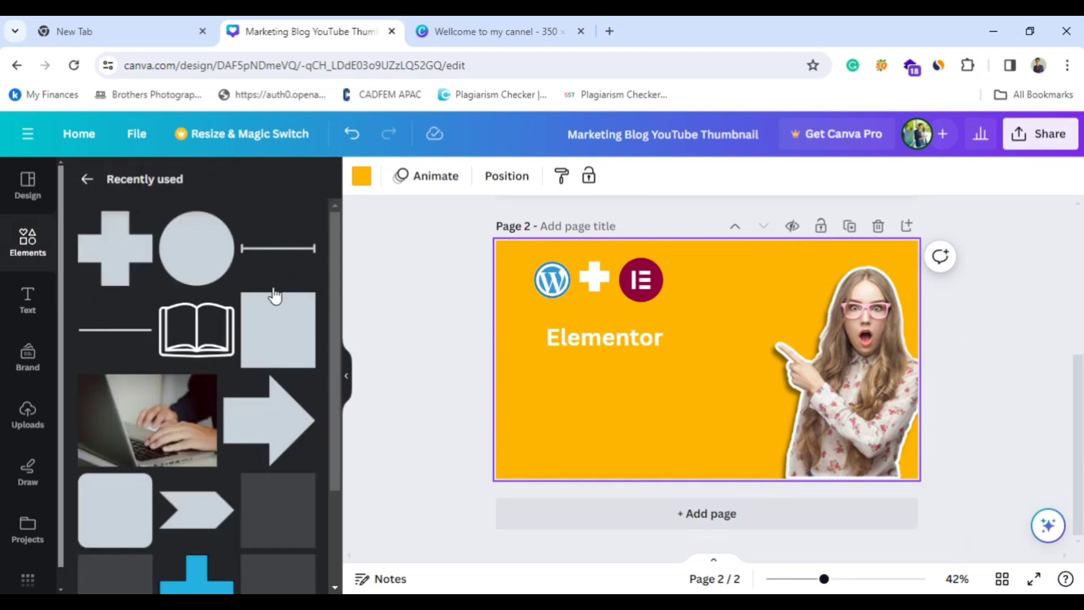
pyautogui.click(116, 516)
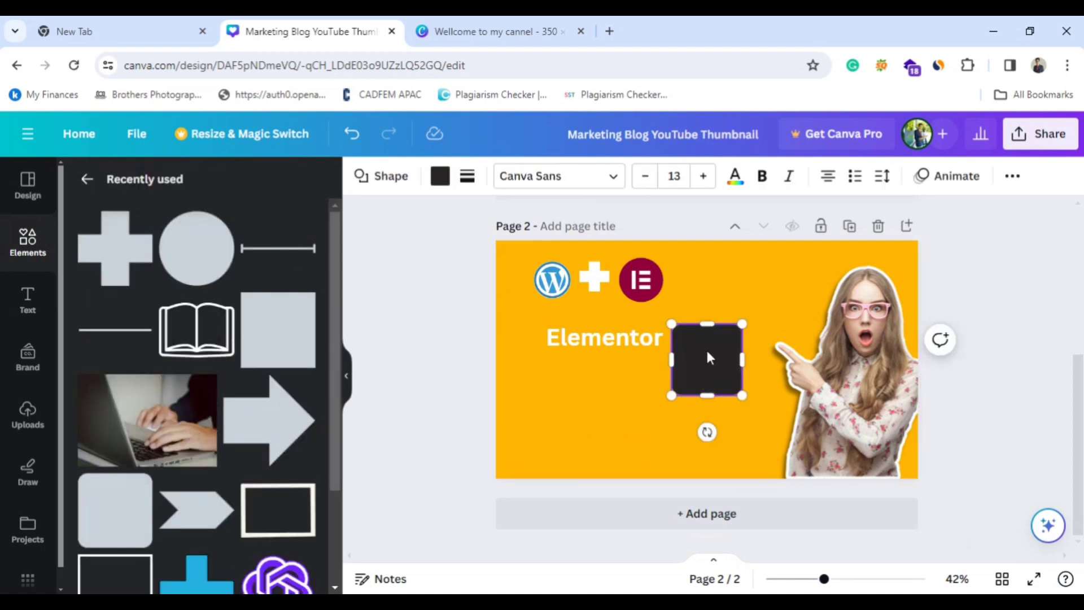
pyautogui.scroll(5, 678, 367)
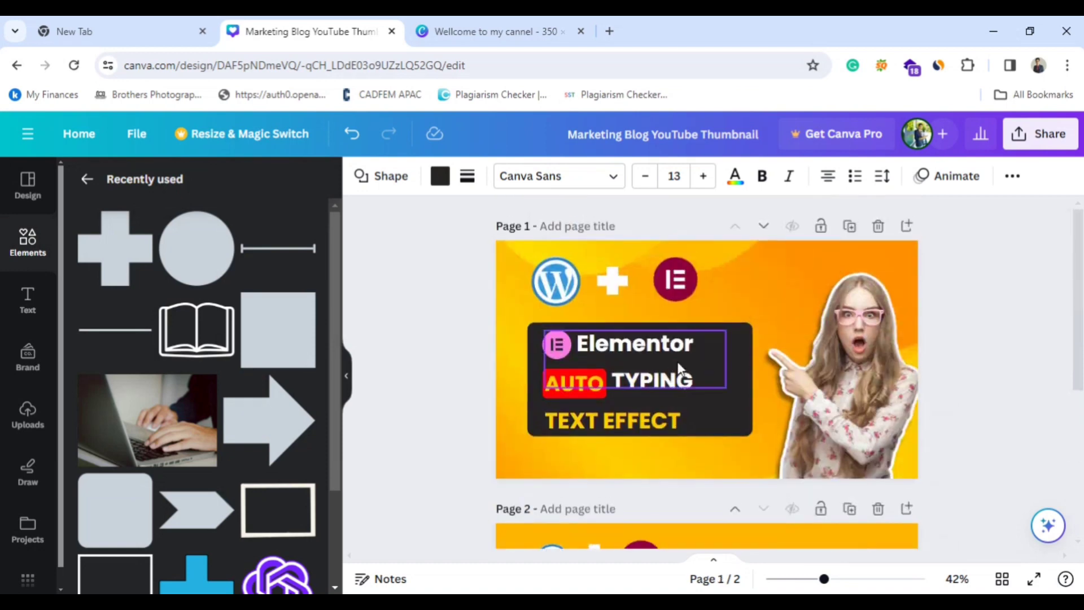
# Stretch the dark rounded square into a wide box behind the "Elementor" heading on page 2 and shift the heading inside it.
pyautogui.scroll(-5, 729, 373)
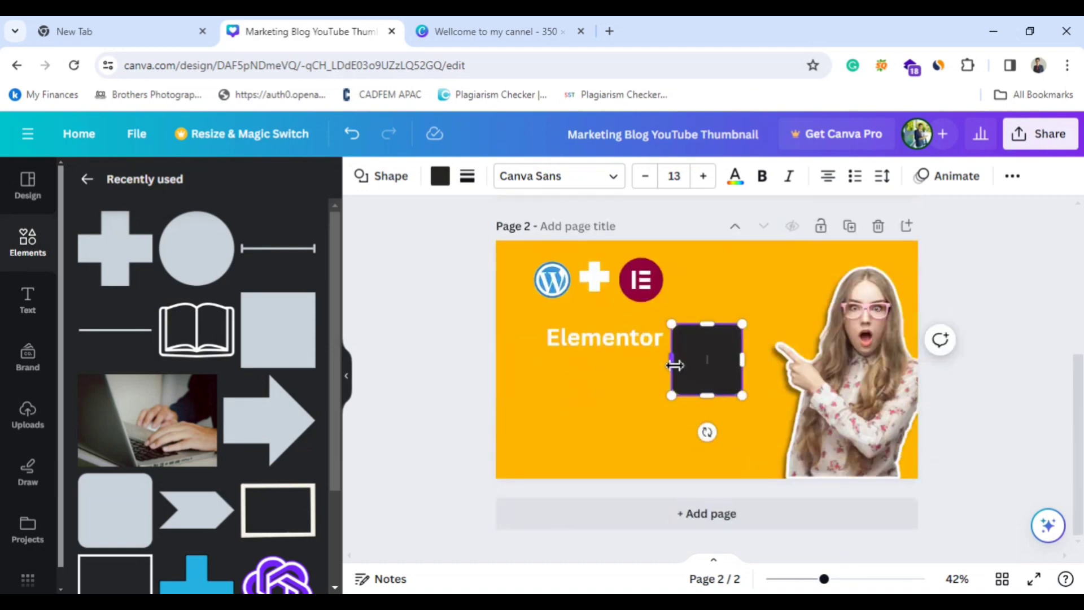
pyautogui.moveTo(640, 364); pyautogui.dragTo(534, 355)
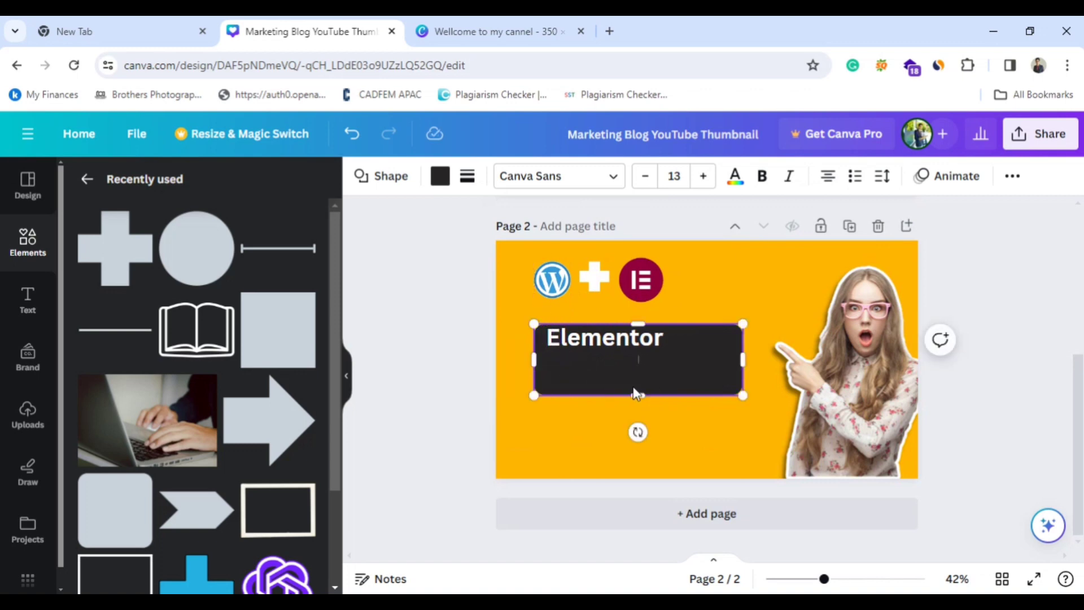
pyautogui.moveTo(648, 397); pyautogui.dragTo(619, 386)
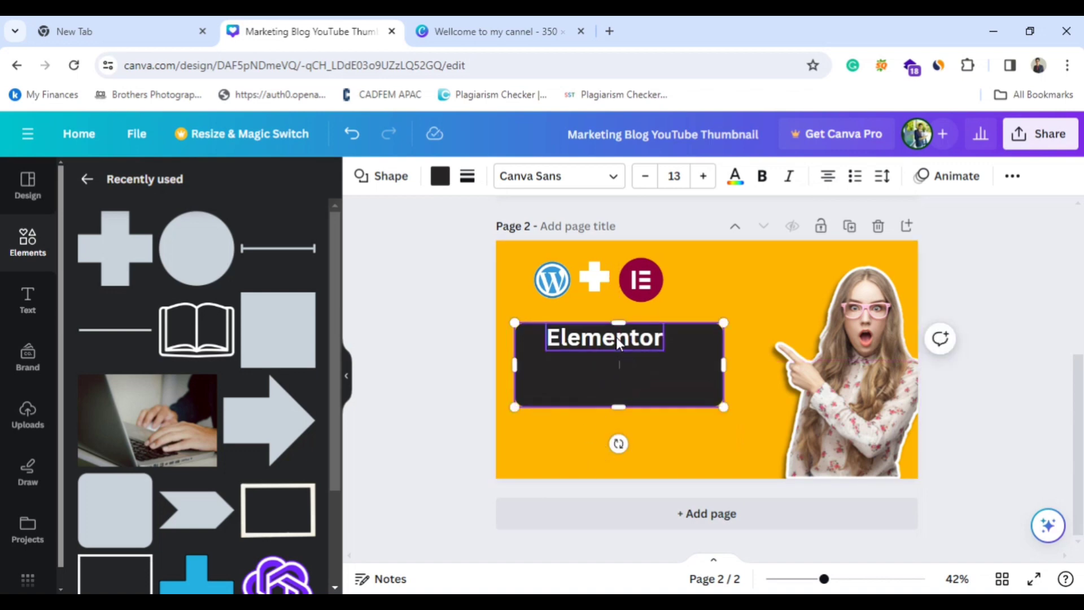
pyautogui.moveTo(616, 337); pyautogui.dragTo(612, 346)
# Add a second rounded square to page 2 from the recently used elements and fill it with red from the document colors.
pyautogui.scroll(4, 631, 413)
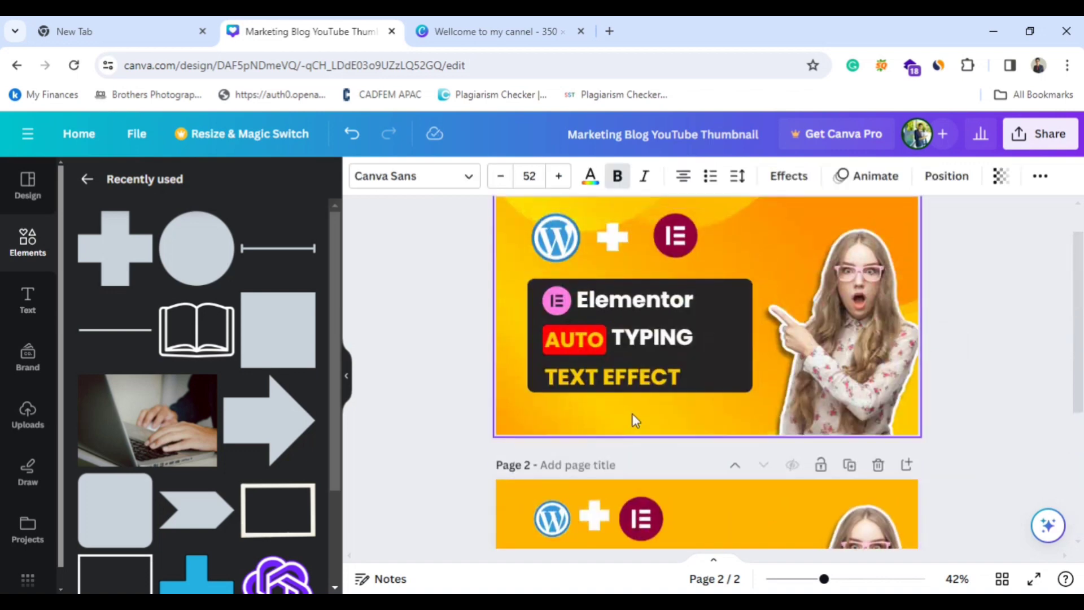
pyautogui.scroll(-2, 633, 418)
pyautogui.scroll(-3, 620, 350)
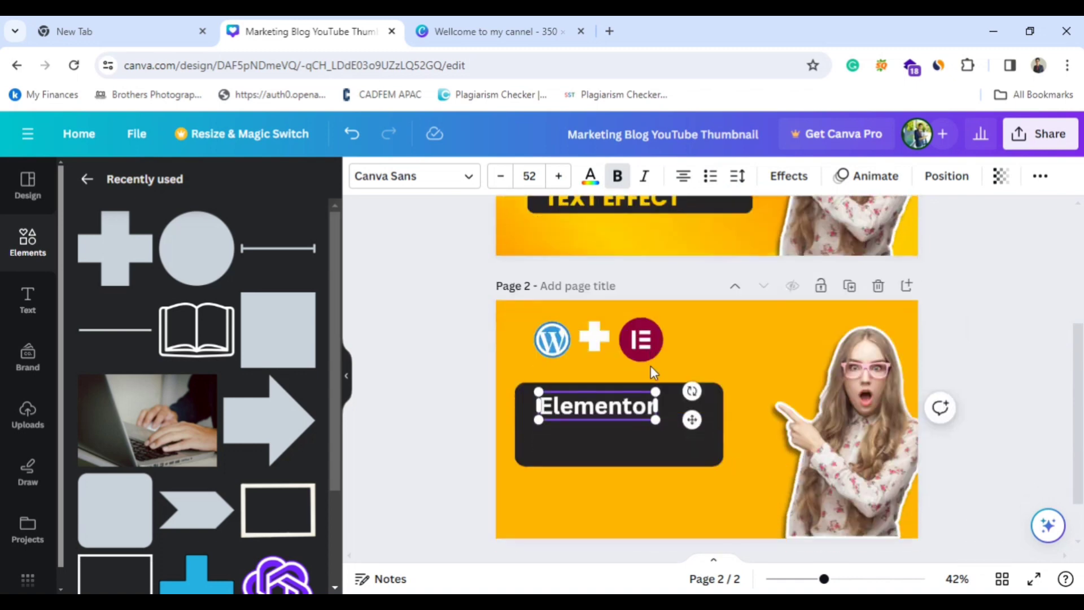
pyautogui.click(121, 499)
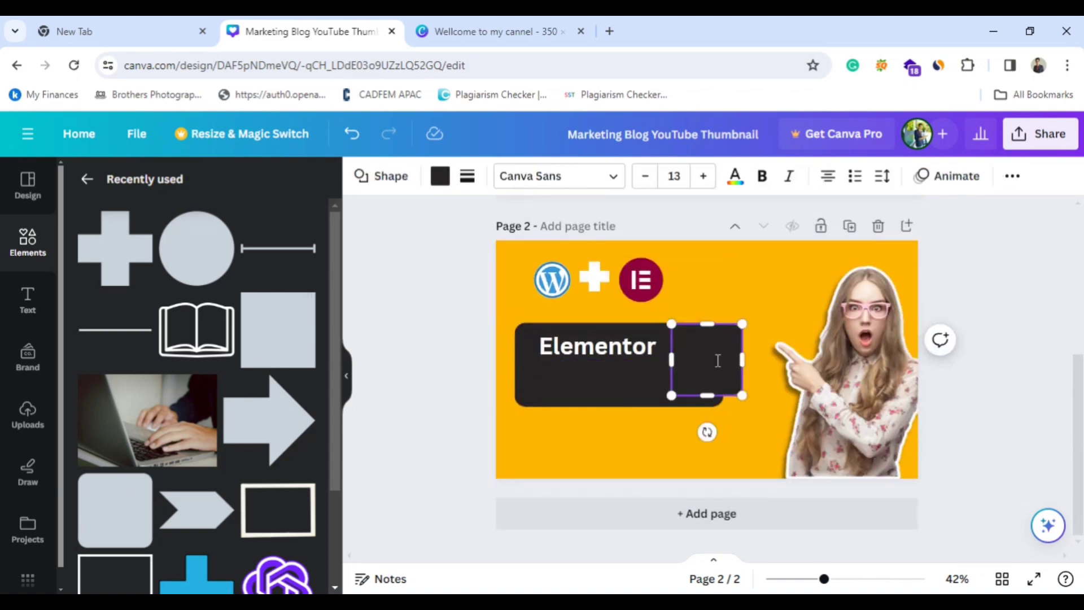
pyautogui.click(440, 178)
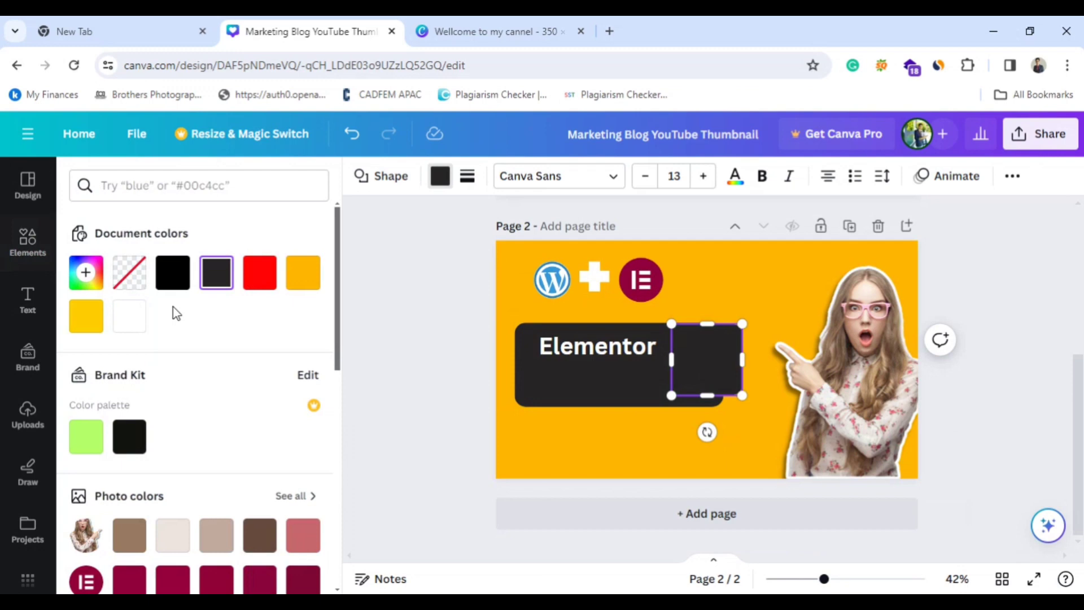
pyautogui.click(260, 272)
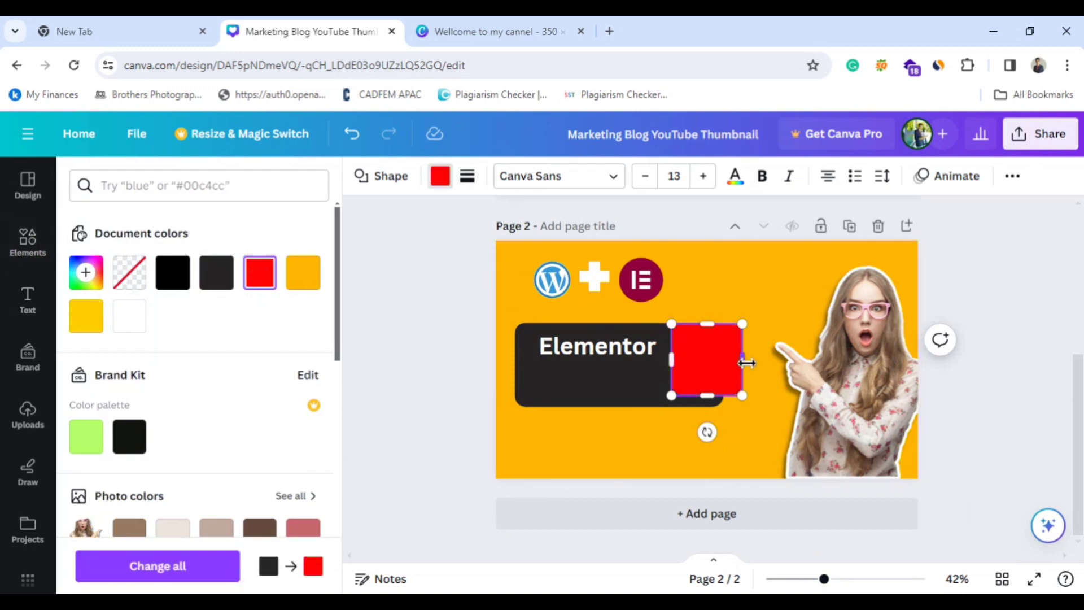
# Reshape the red rounded square into a short, flat bar and place it directly under the "Elementor" heading in the dark box.
pyautogui.moveTo(742, 359); pyautogui.dragTo(790, 356)
pyautogui.moveTo(730, 394); pyautogui.dragTo(734, 361)
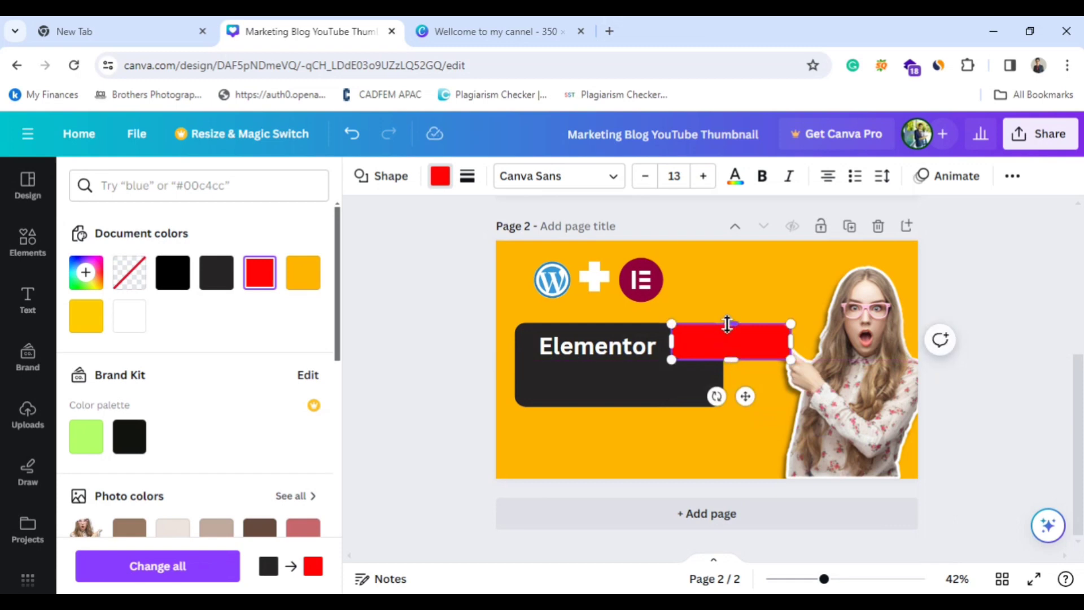
pyautogui.moveTo(672, 349); pyautogui.dragTo(717, 341)
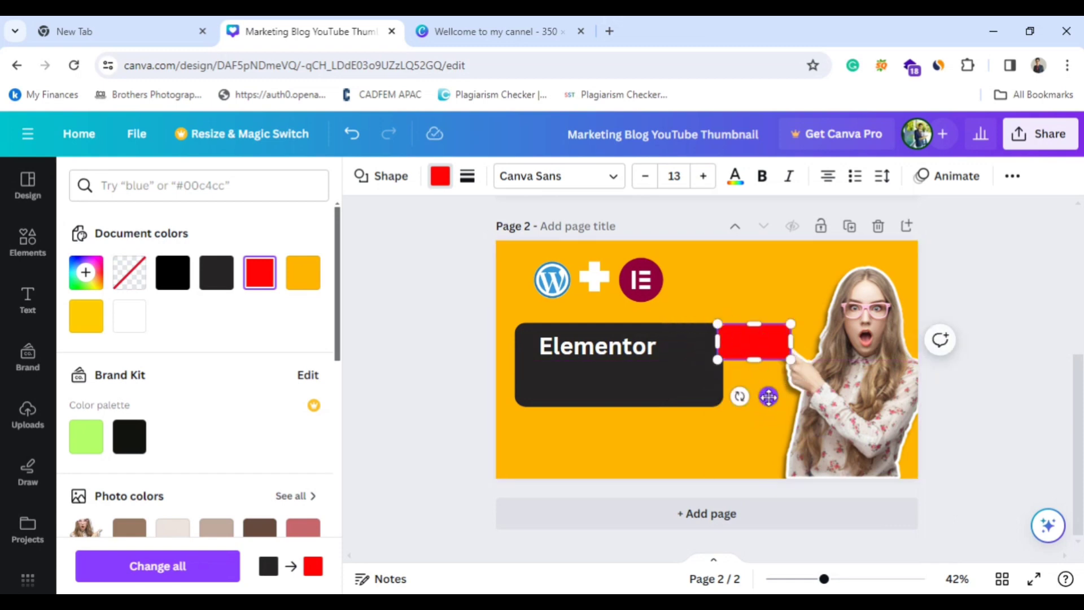
pyautogui.moveTo(763, 397); pyautogui.dragTo(586, 438)
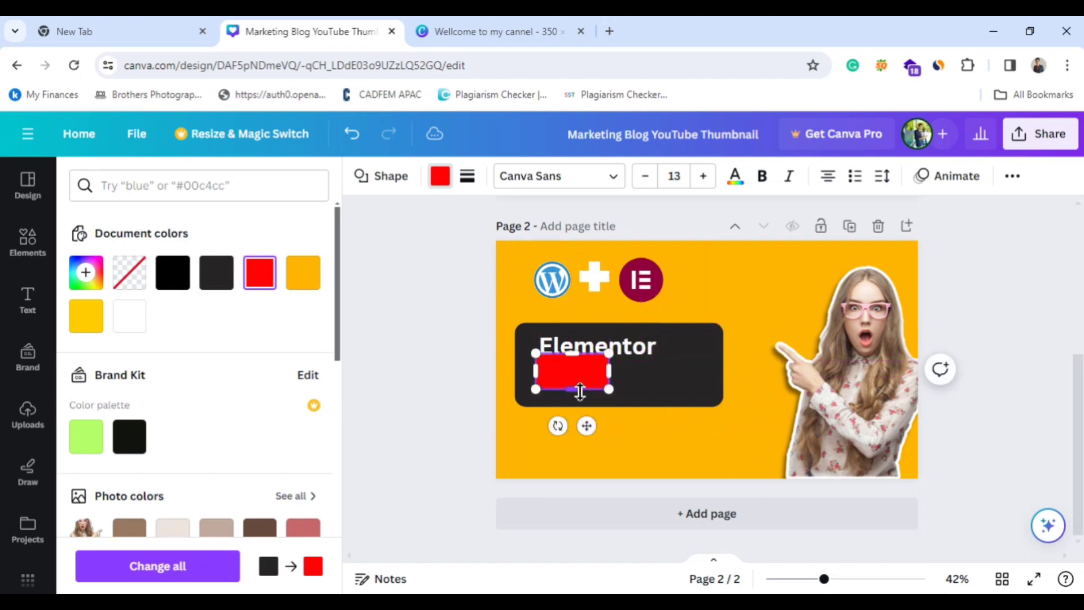
pyautogui.moveTo(576, 393); pyautogui.dragTo(576, 377)
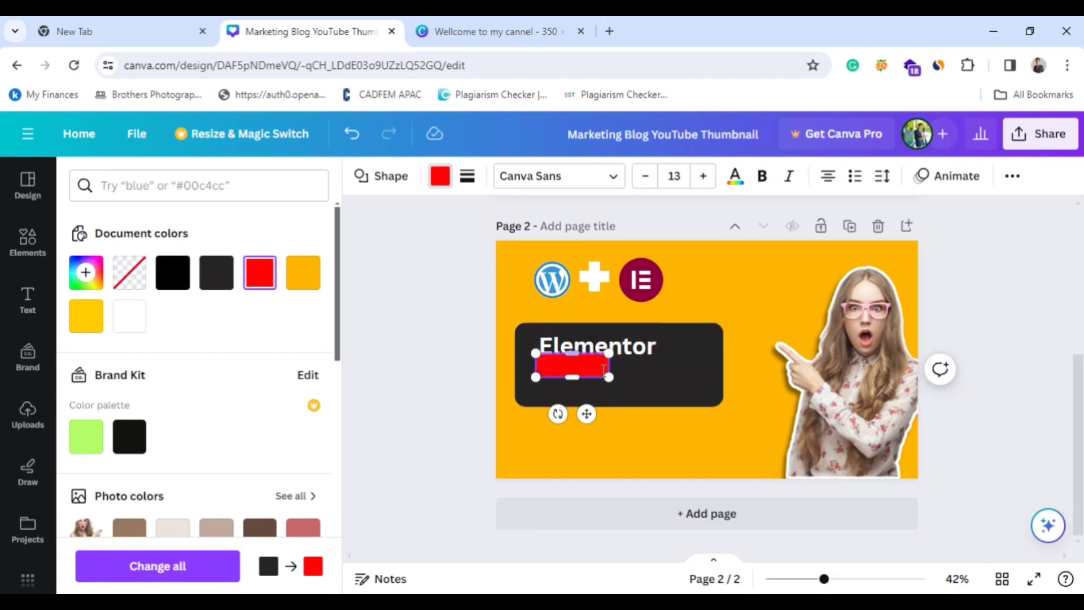
pyautogui.click(628, 401)
pyautogui.click(574, 371)
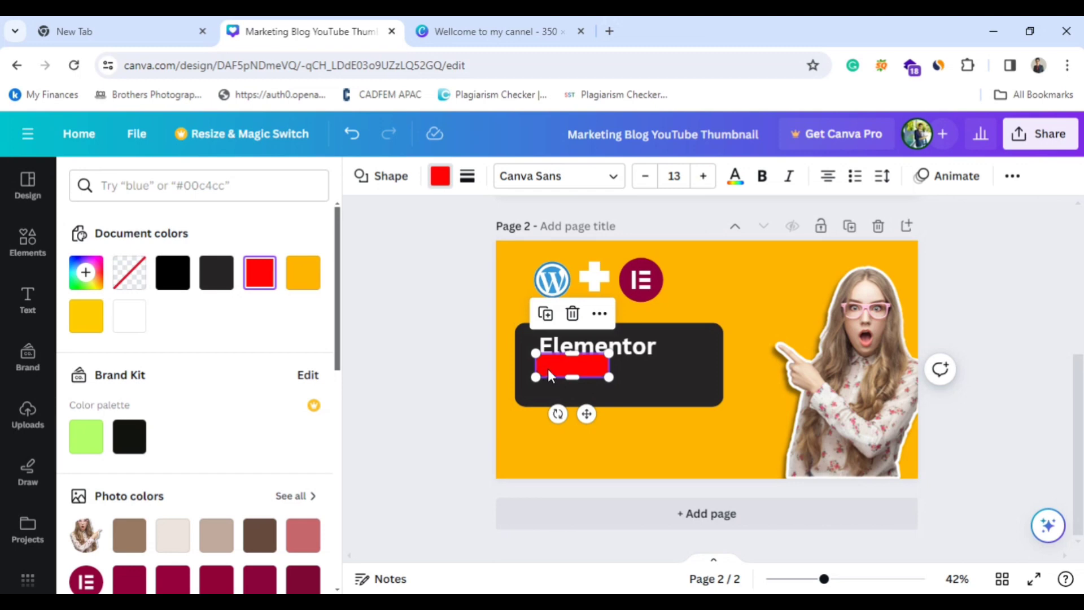
# Reduce the red bar's corner rounding until its corners look square.
pyautogui.click(754, 418)
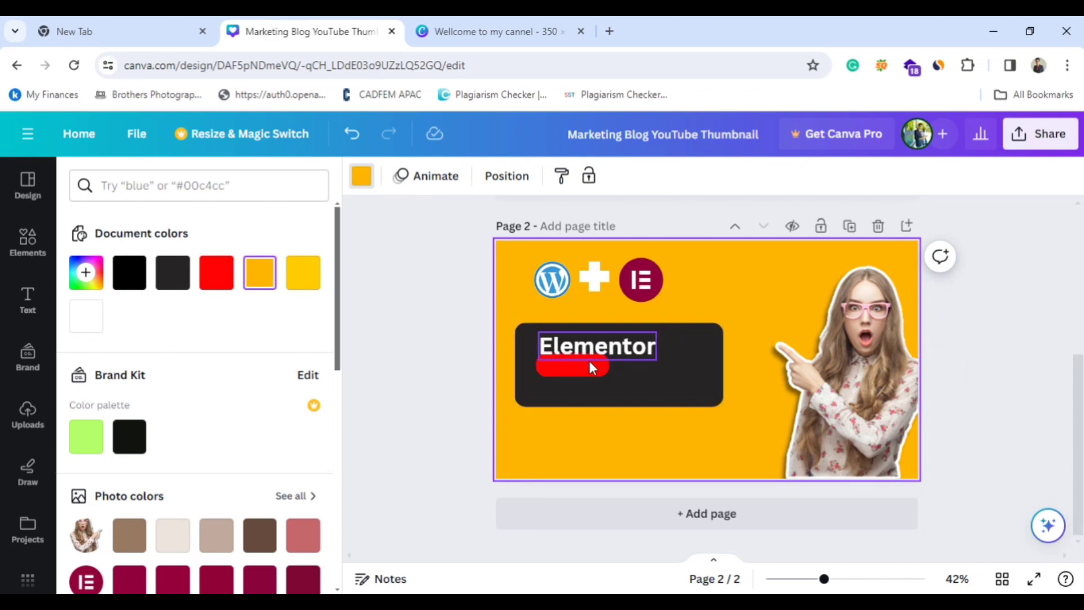
pyautogui.click(559, 372)
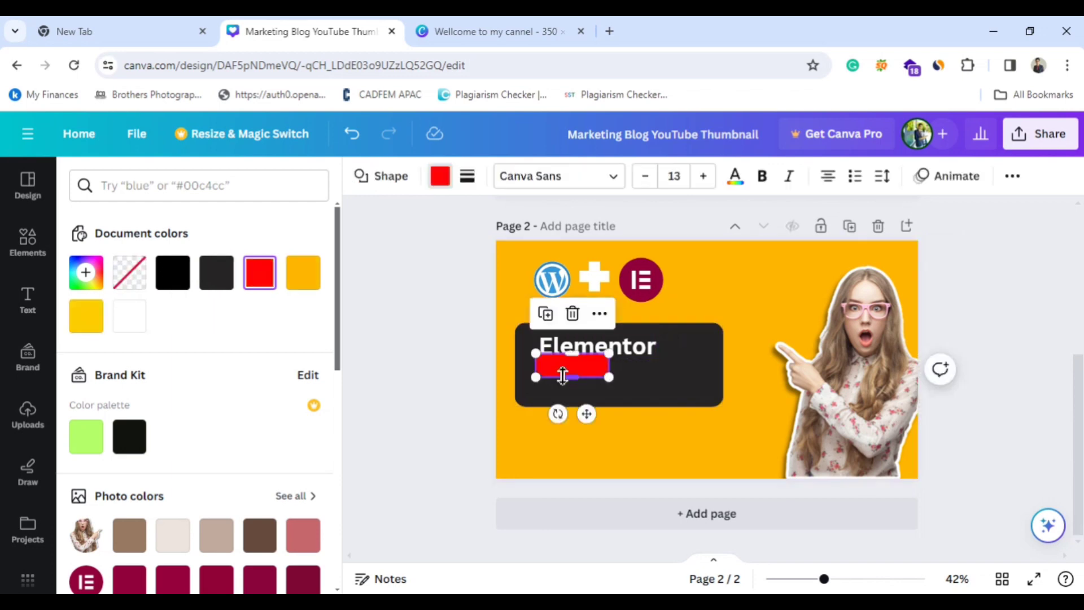
pyautogui.click(468, 180)
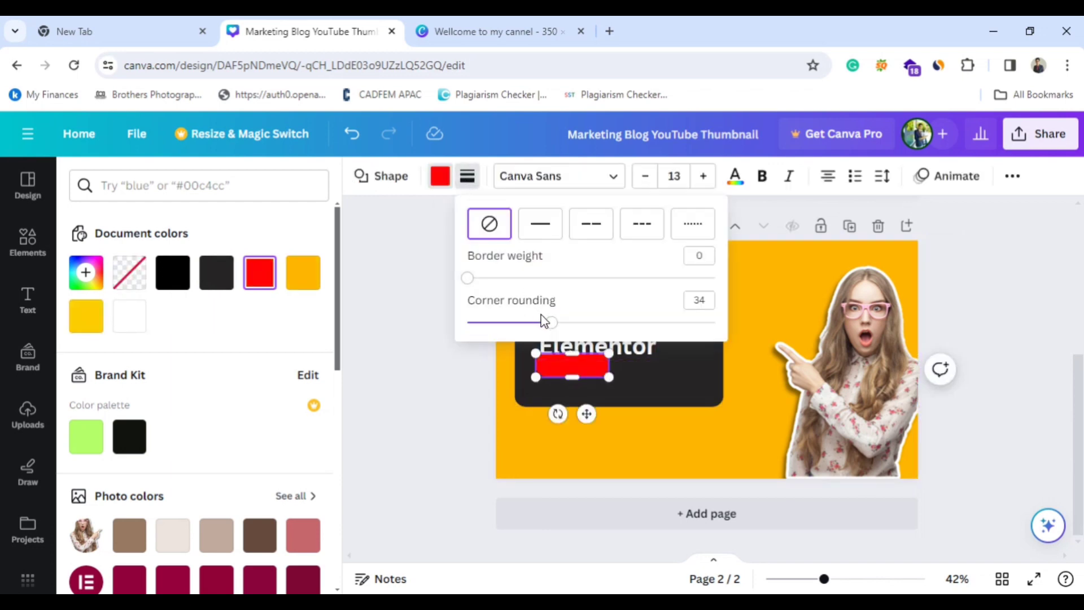
pyautogui.moveTo(548, 326); pyautogui.dragTo(474, 332)
# Set the corner rounding of the dark box on page 2 to 26.
pyautogui.click(587, 384)
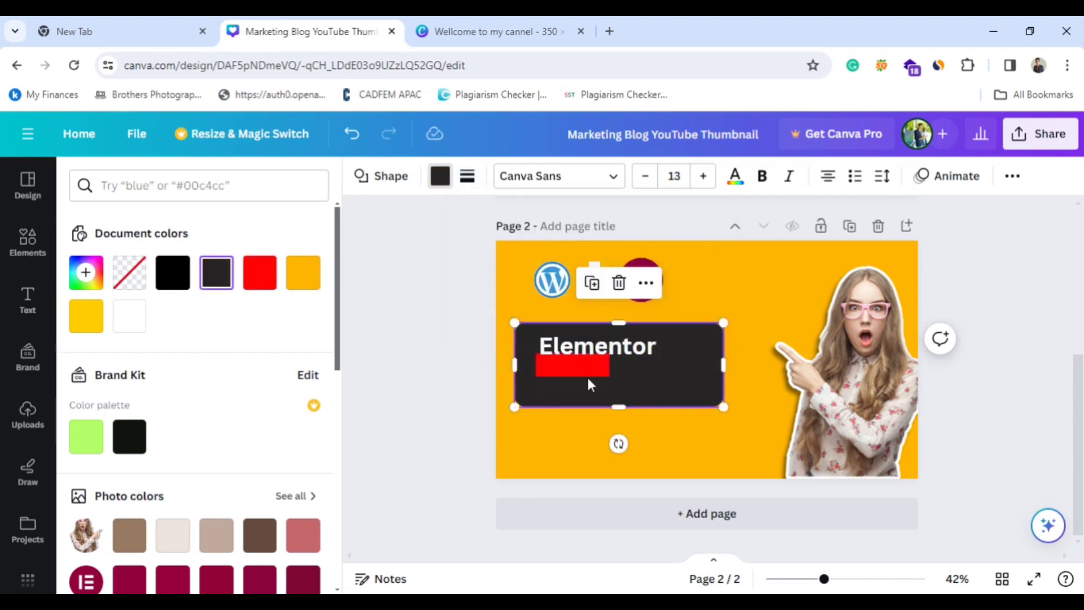
pyautogui.click(465, 179)
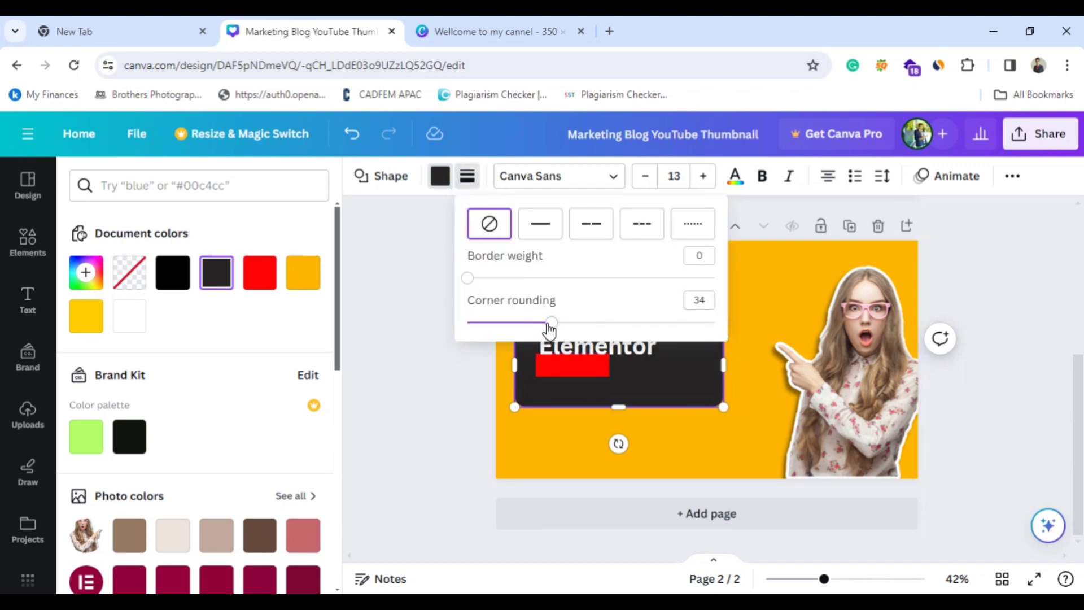
pyautogui.moveTo(549, 327); pyautogui.dragTo(530, 334)
pyautogui.moveTo(529, 336); pyautogui.dragTo(532, 329)
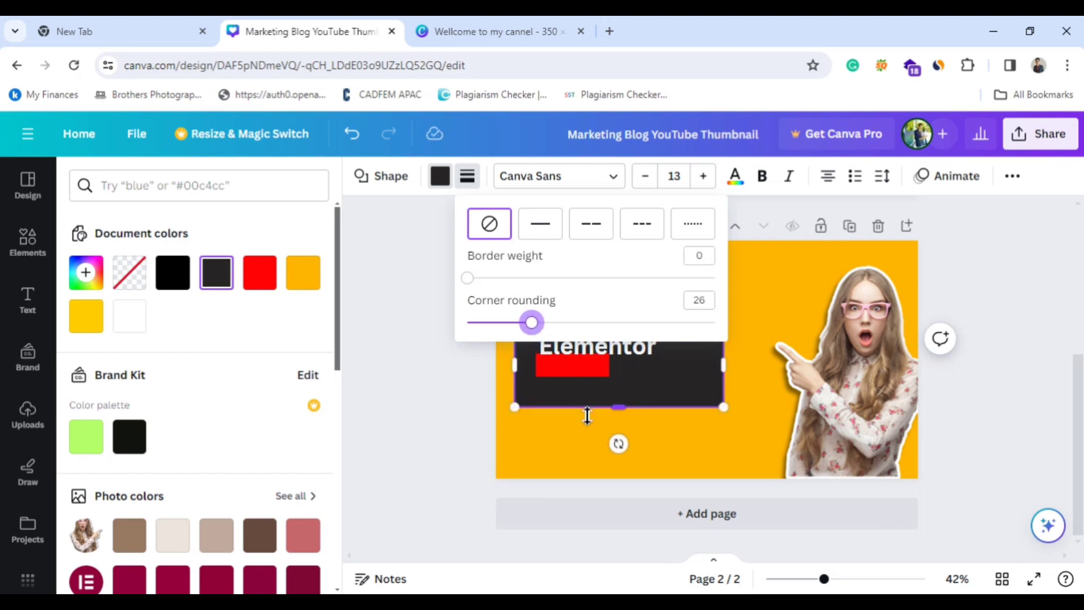
pyautogui.click(579, 447)
# Move the red bar slightly down from the "Elementor" heading and give its corners a slight rounding.
pyautogui.click(581, 370)
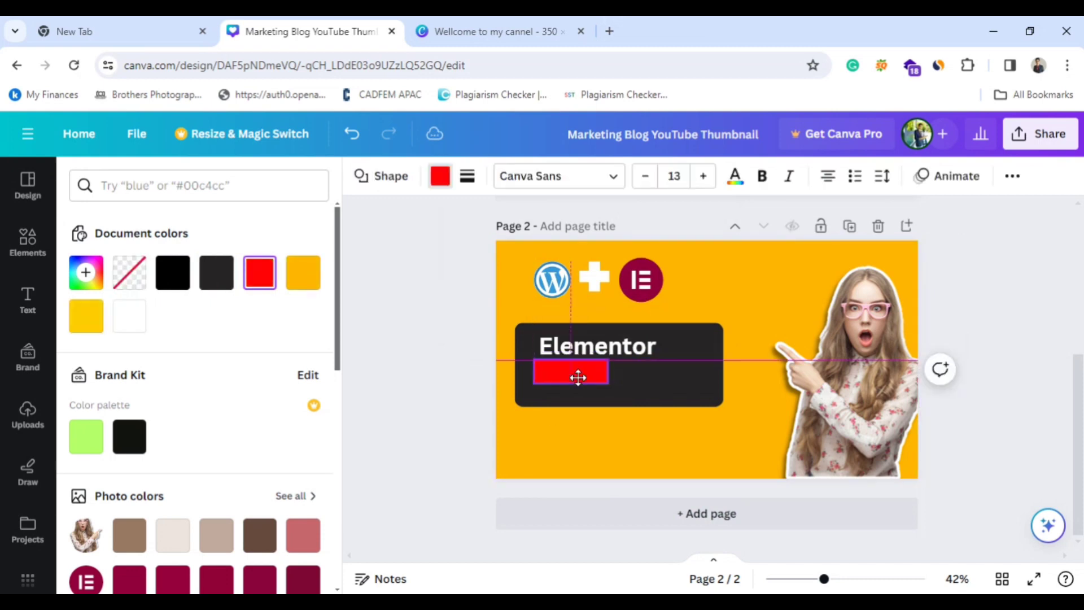
pyautogui.click(466, 176)
pyautogui.moveTo(486, 332); pyautogui.dragTo(510, 330)
pyautogui.click(721, 451)
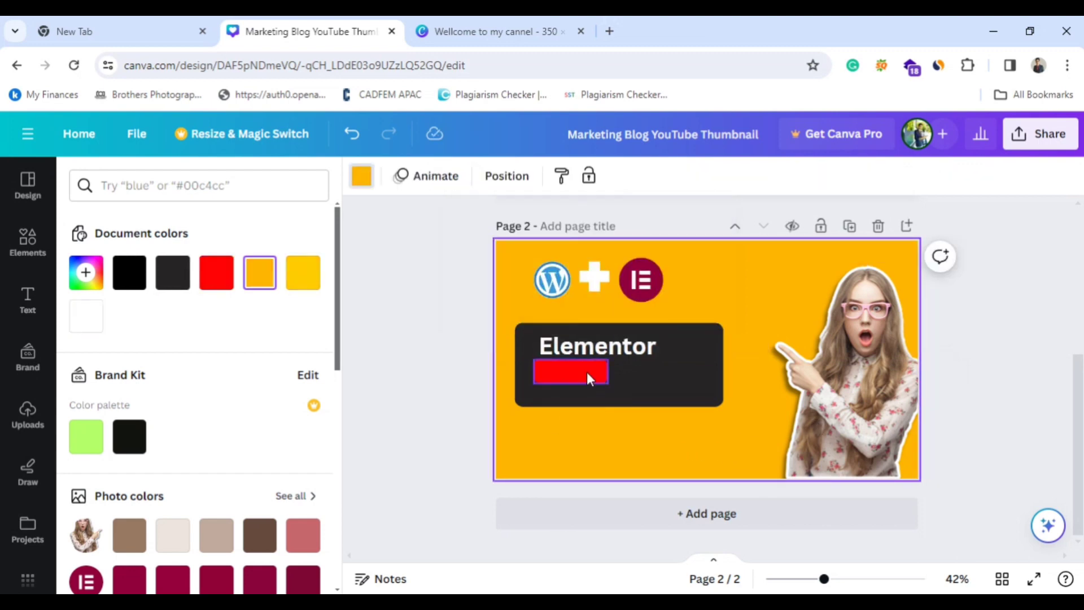
# Shorten the red bar, shift it slightly lower and extend the dark box downward, checking the layout against page 1.
pyautogui.moveTo(582, 371); pyautogui.dragTo(621, 430)
pyautogui.click(633, 389)
pyautogui.scroll(5, 739, 382)
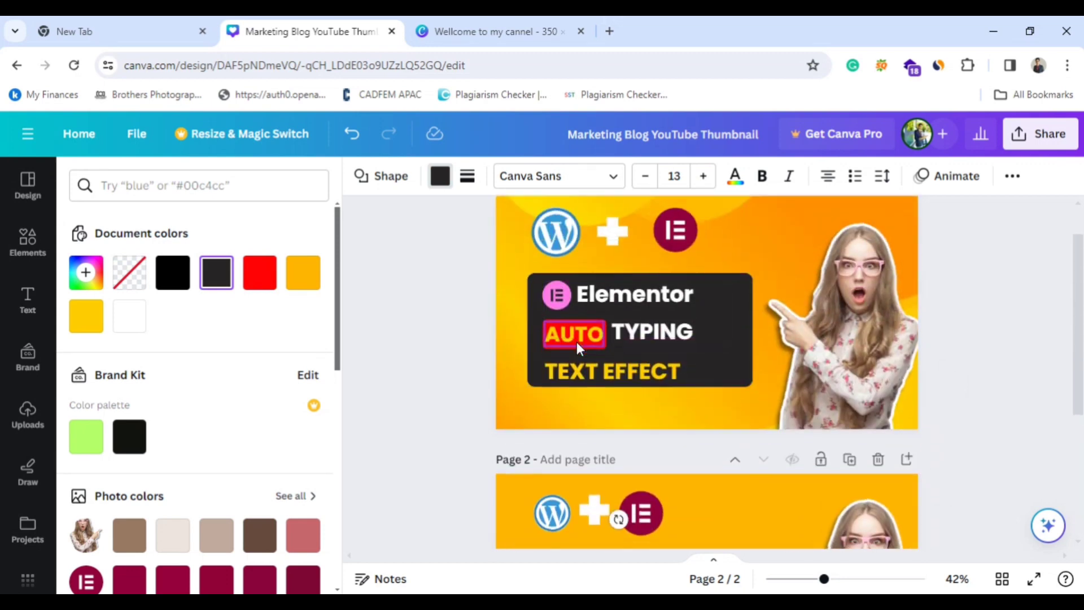
pyautogui.scroll(-5, 577, 341)
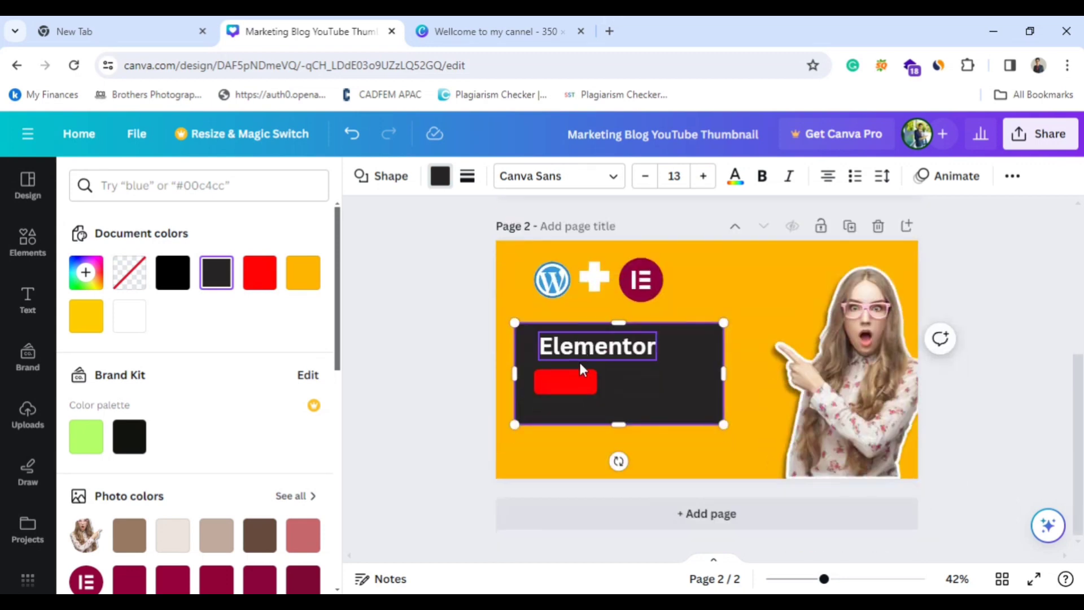
# Add a heading reading "AUTO" to page 2 and scale it down to font size 44.8.
pyautogui.click(28, 299)
pyautogui.click(201, 379)
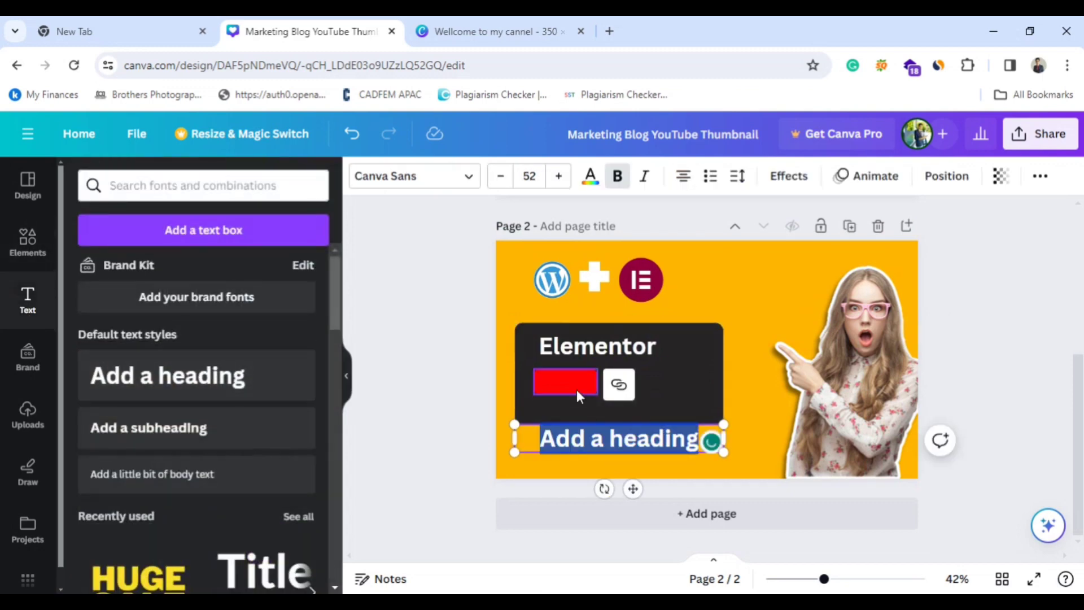
pyautogui.press('BackSpace')
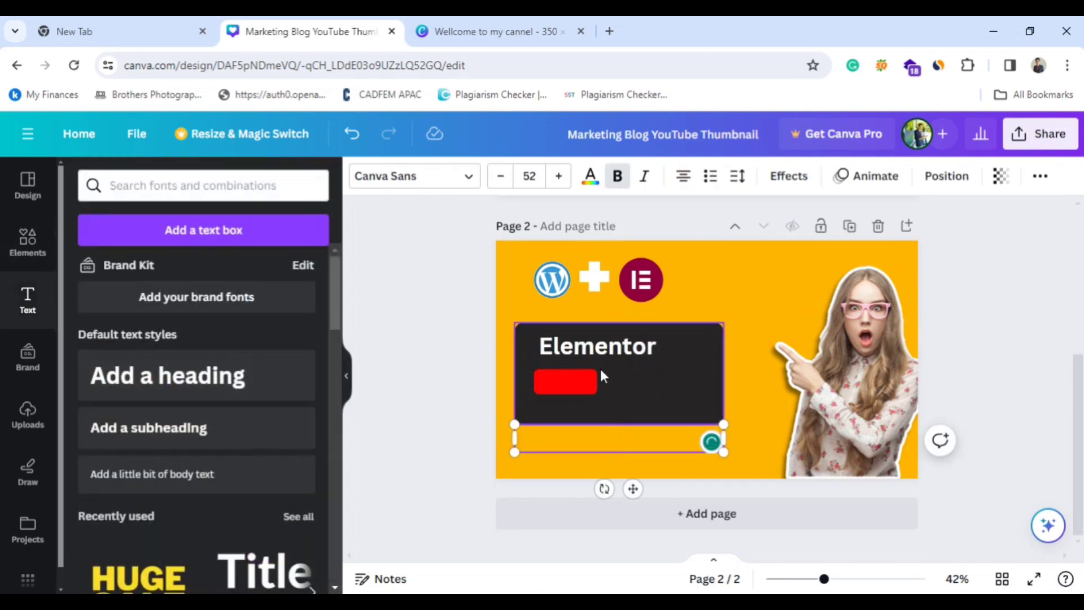
pyautogui.write('AUTO')
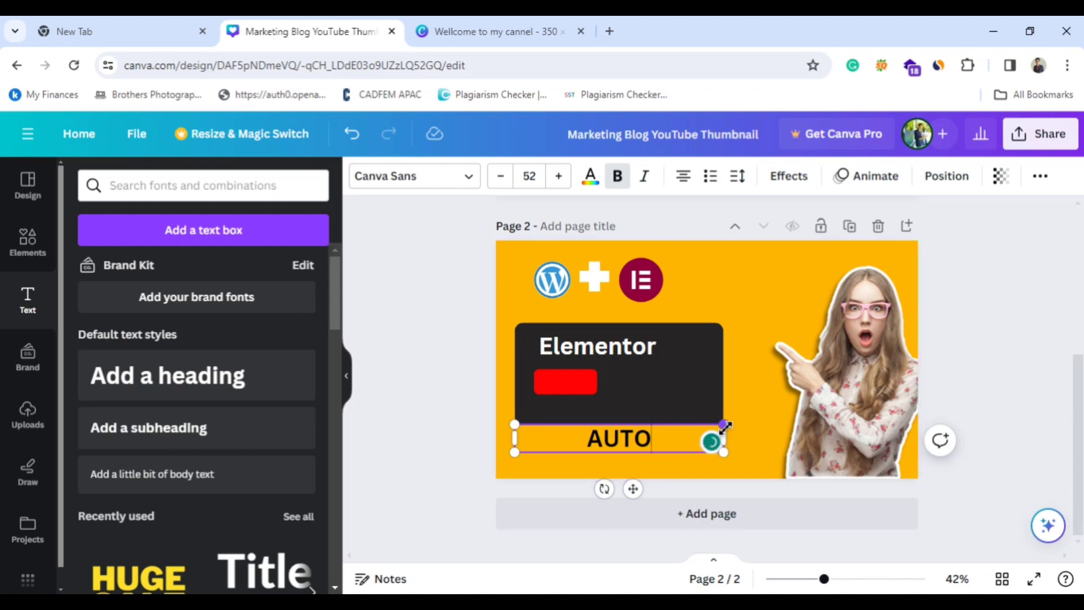
pyautogui.moveTo(724, 427); pyautogui.dragTo(694, 427)
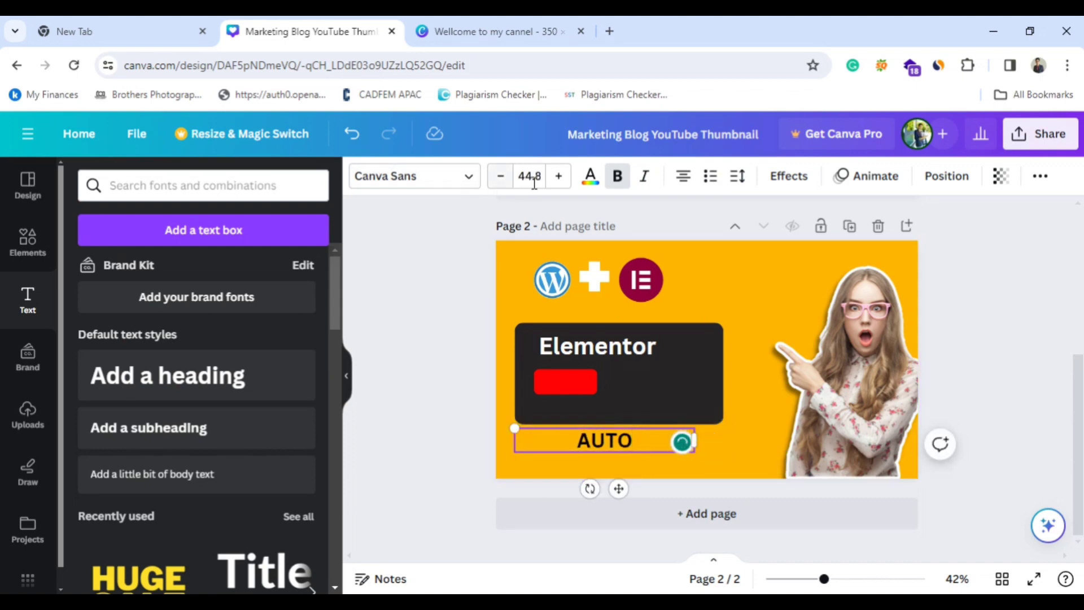
# Color the "AUTO" text orange #ffb501 from the document colors.
pyautogui.click(594, 186)
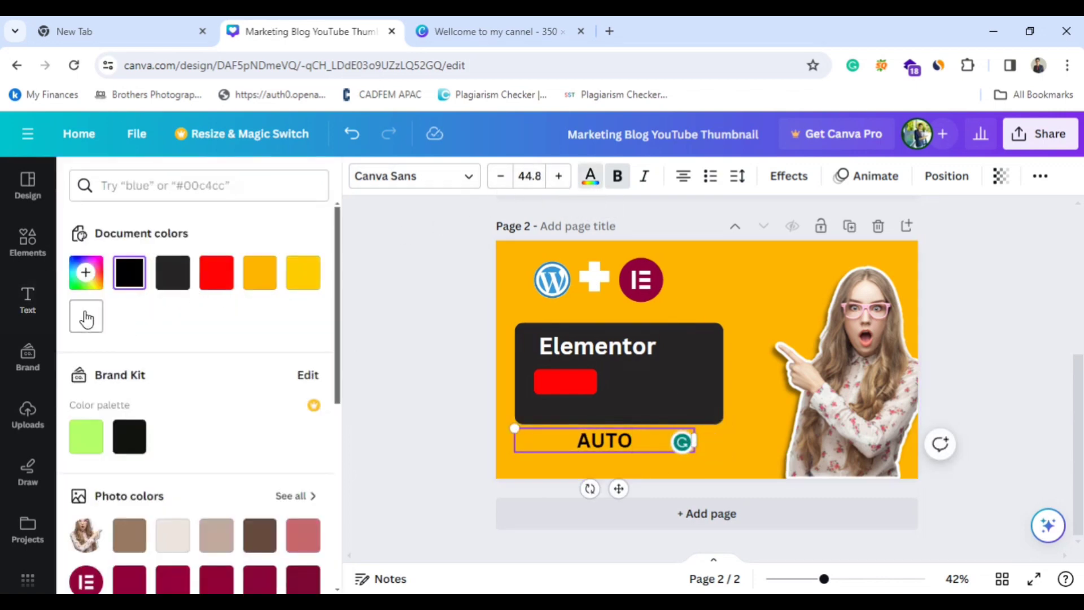
pyautogui.click(264, 289)
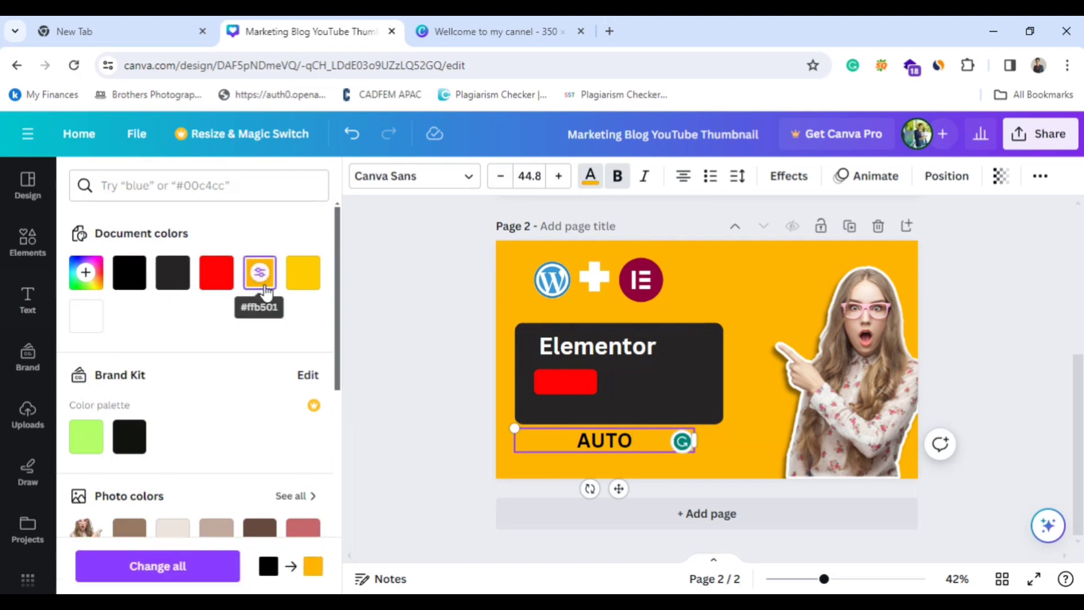
pyautogui.click(617, 439)
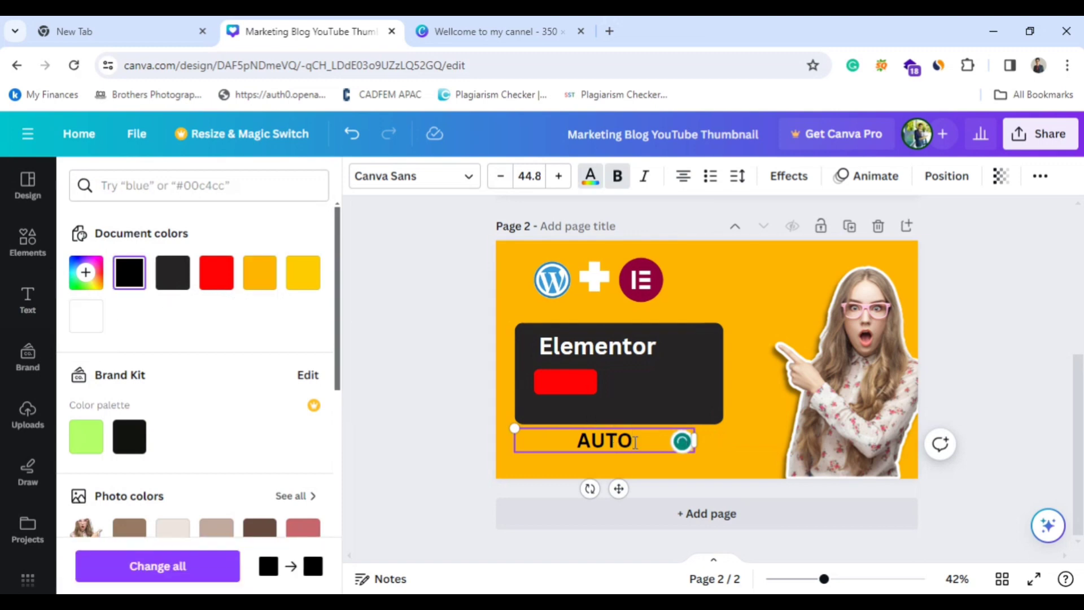
pyautogui.hotkey('ctrl', 'a')
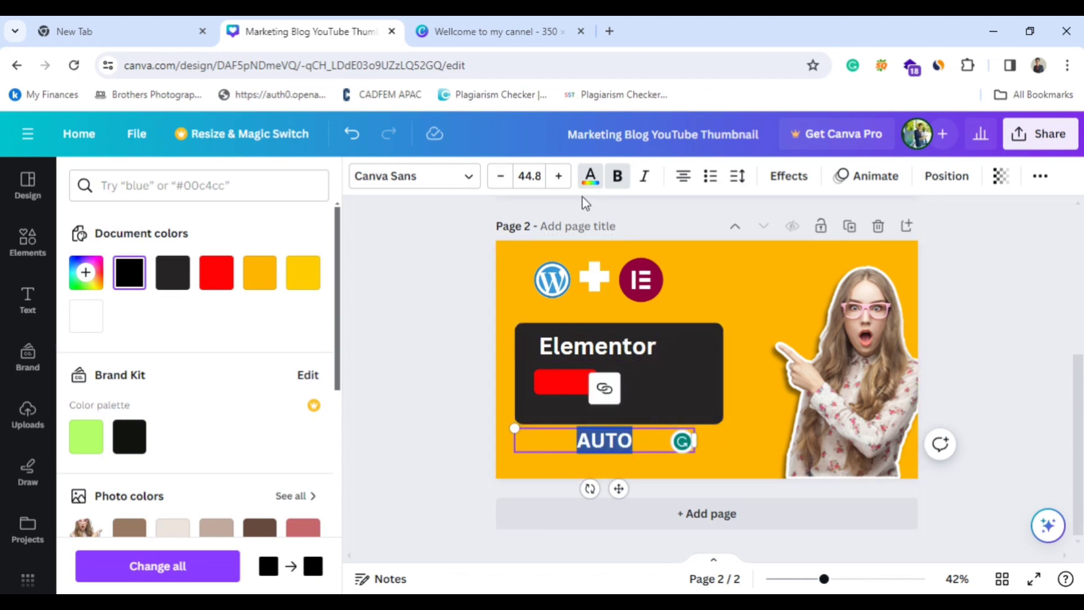
pyautogui.click(590, 177)
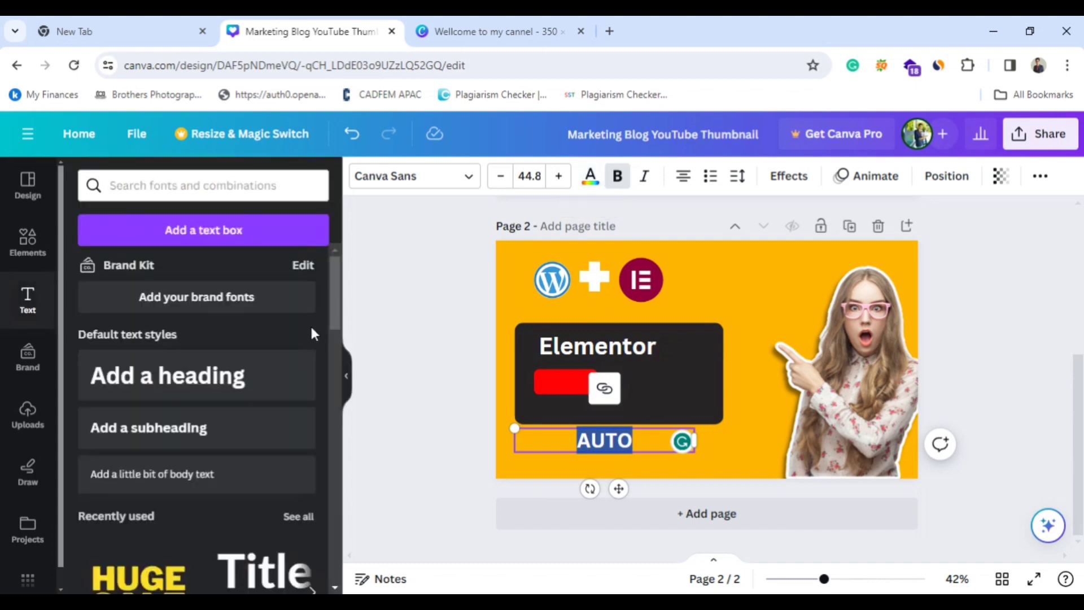
pyautogui.click(590, 177)
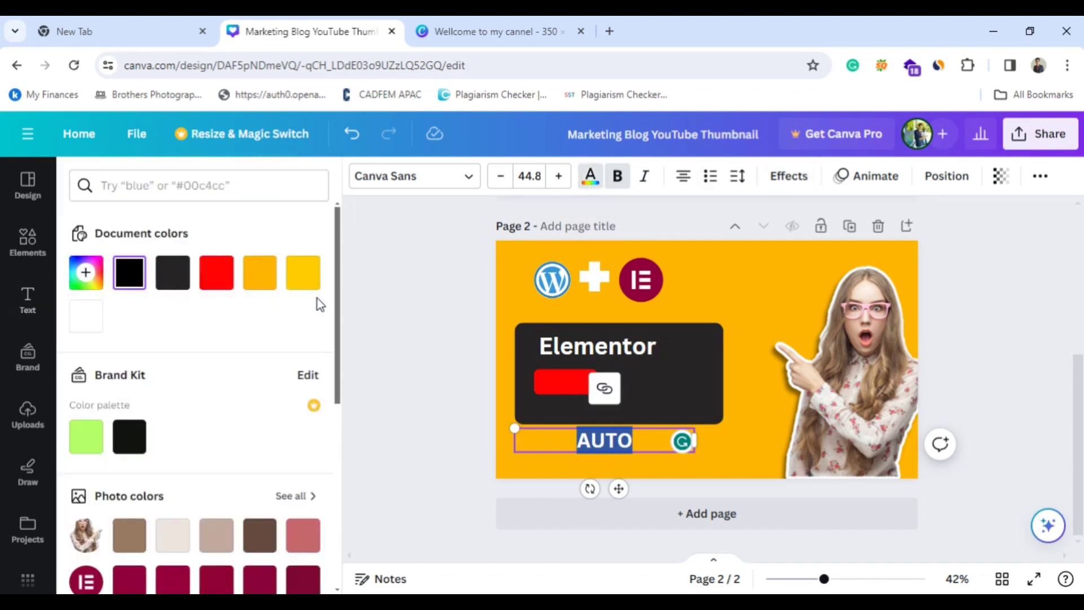
pyautogui.click(259, 273)
pyautogui.click(729, 458)
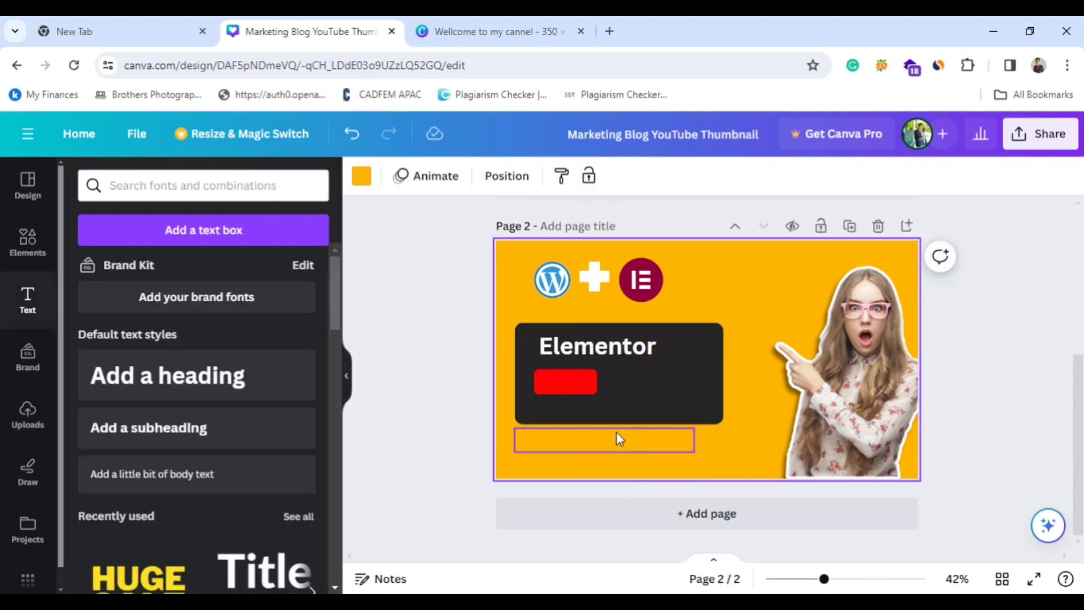
# Place the orange "AUTO" text centered on the red bar and compare the result with the page 1 design.
pyautogui.moveTo(605, 442); pyautogui.dragTo(569, 377)
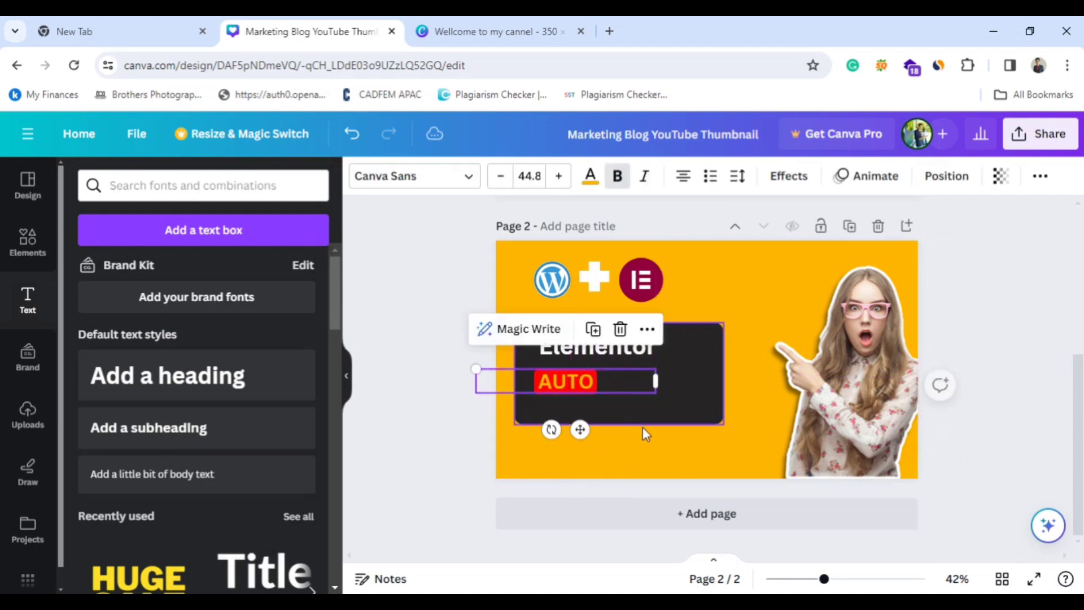
pyautogui.click(750, 384)
pyautogui.scroll(3, 734, 372)
pyautogui.scroll(2, 736, 367)
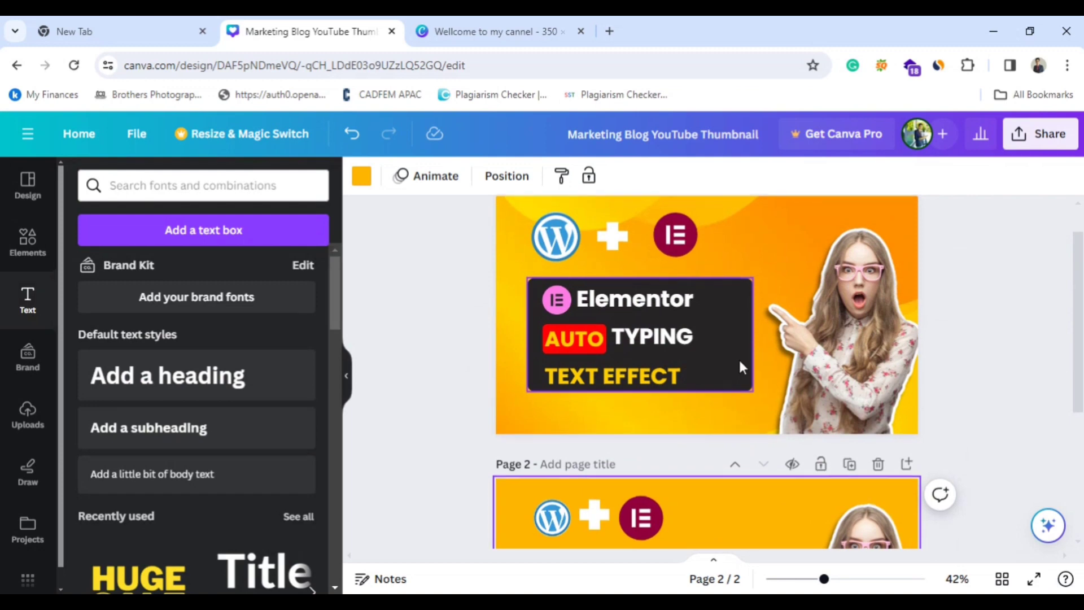
pyautogui.scroll(-5, 738, 359)
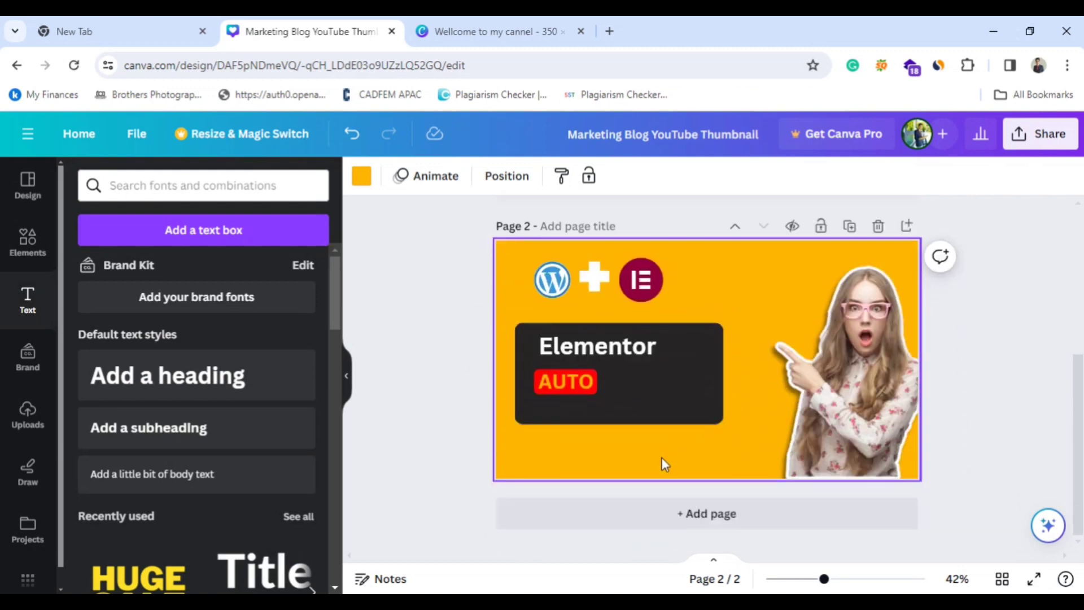
pyautogui.click(577, 351)
pyautogui.click(624, 293)
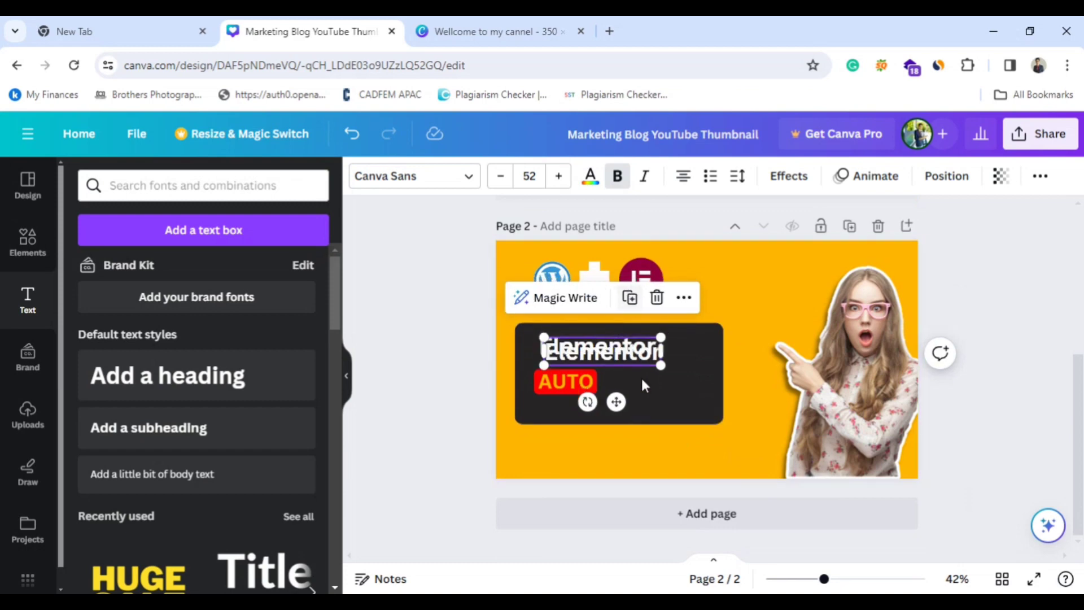
pyautogui.moveTo(616, 402); pyautogui.dragTo(669, 425)
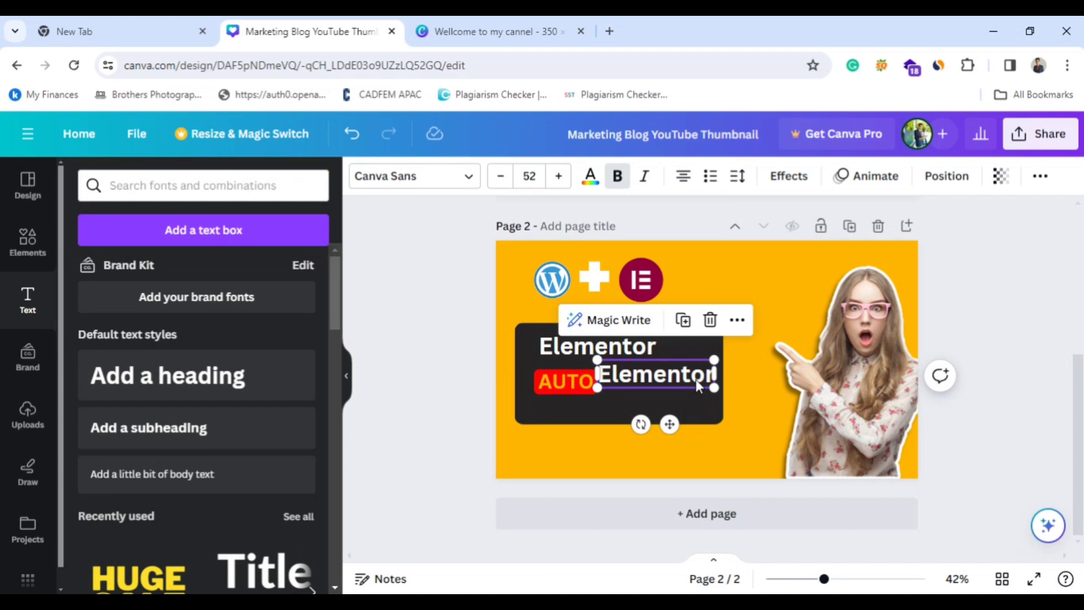
pyautogui.press('Delete')
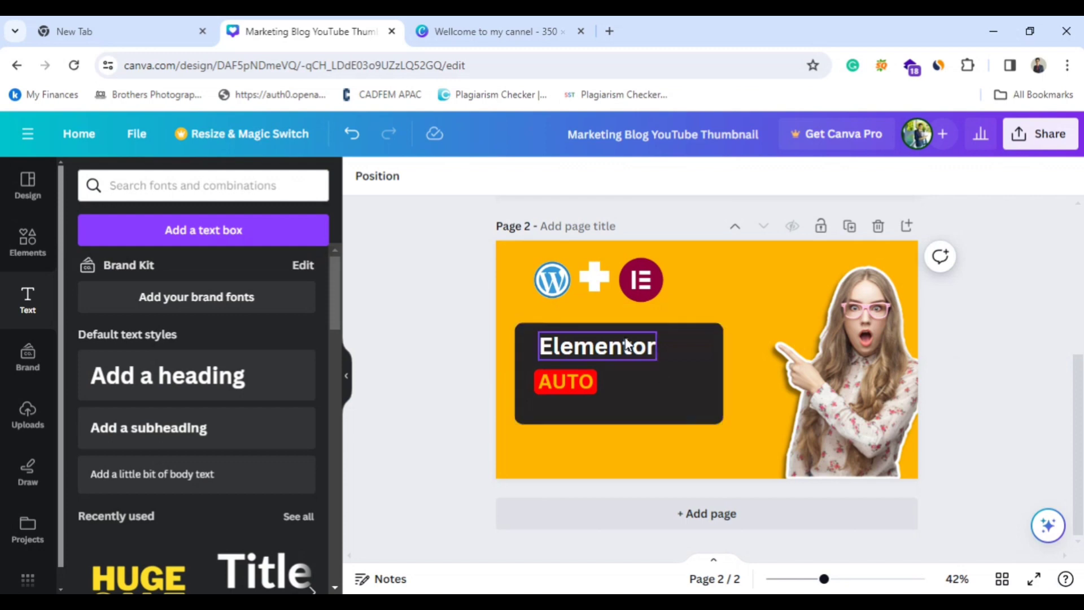
# Duplicate the "Elementor" heading, move the copy below the original and replace its text with "Typing".
pyautogui.click(644, 346)
pyautogui.click(623, 305)
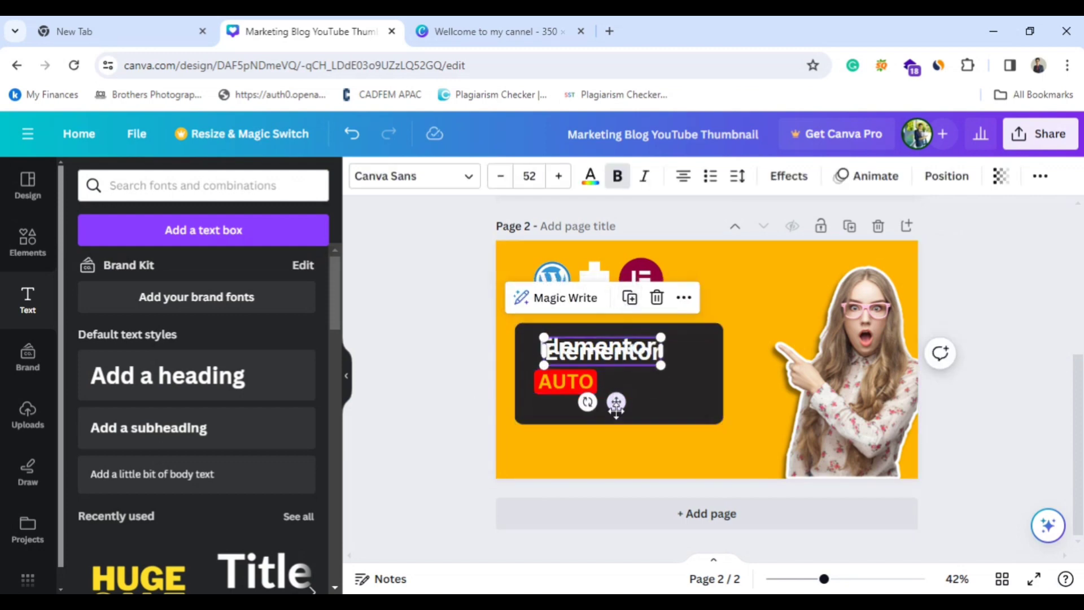
pyautogui.moveTo(616, 405); pyautogui.dragTo(640, 423)
pyautogui.doubleClick(663, 373)
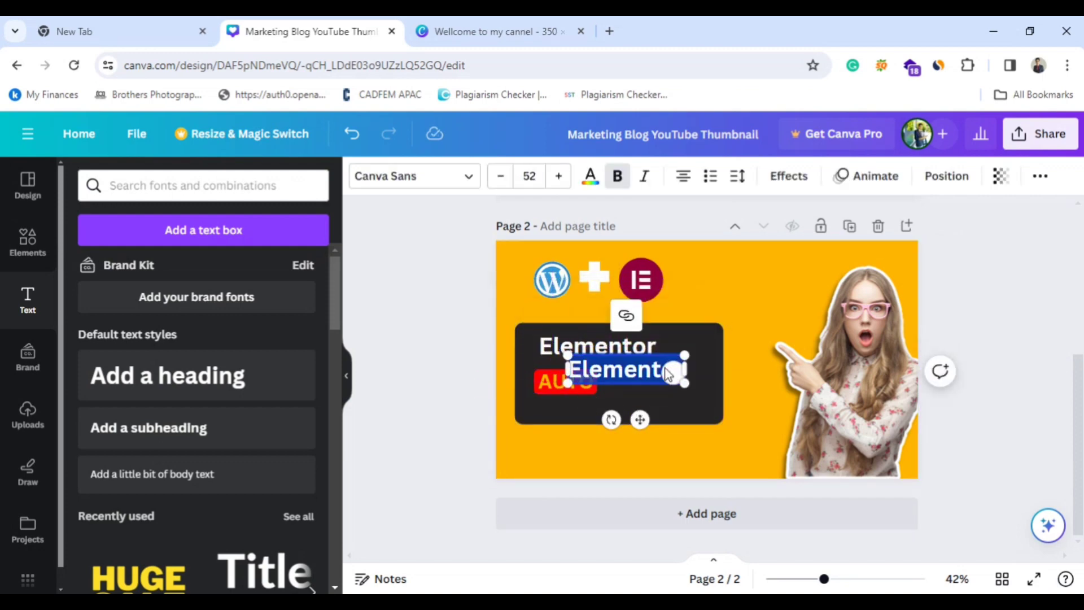
pyautogui.press('BackSpace')
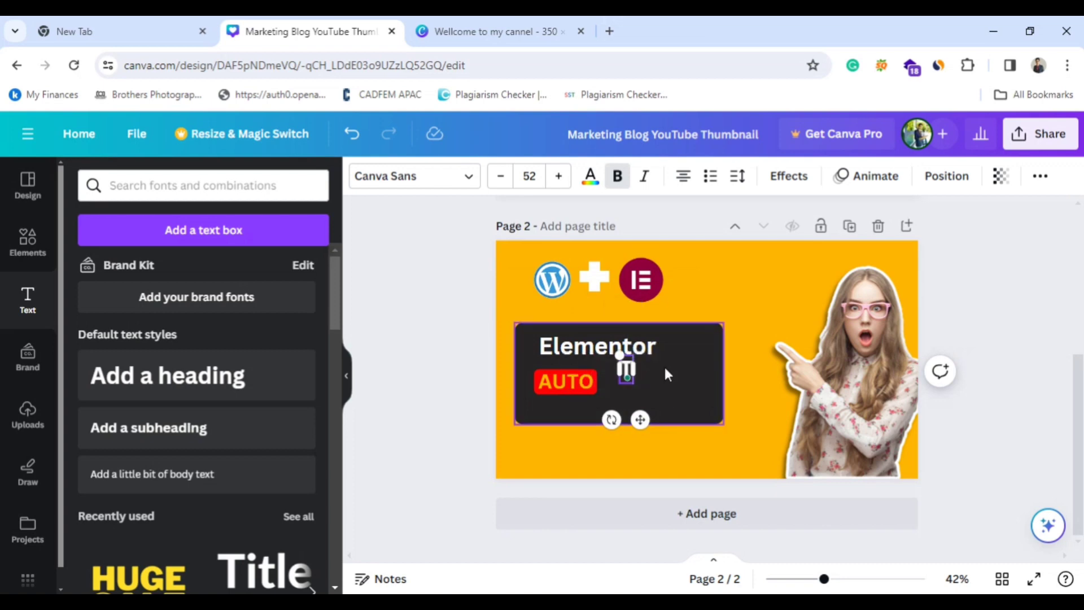
pyautogui.write('Typing')
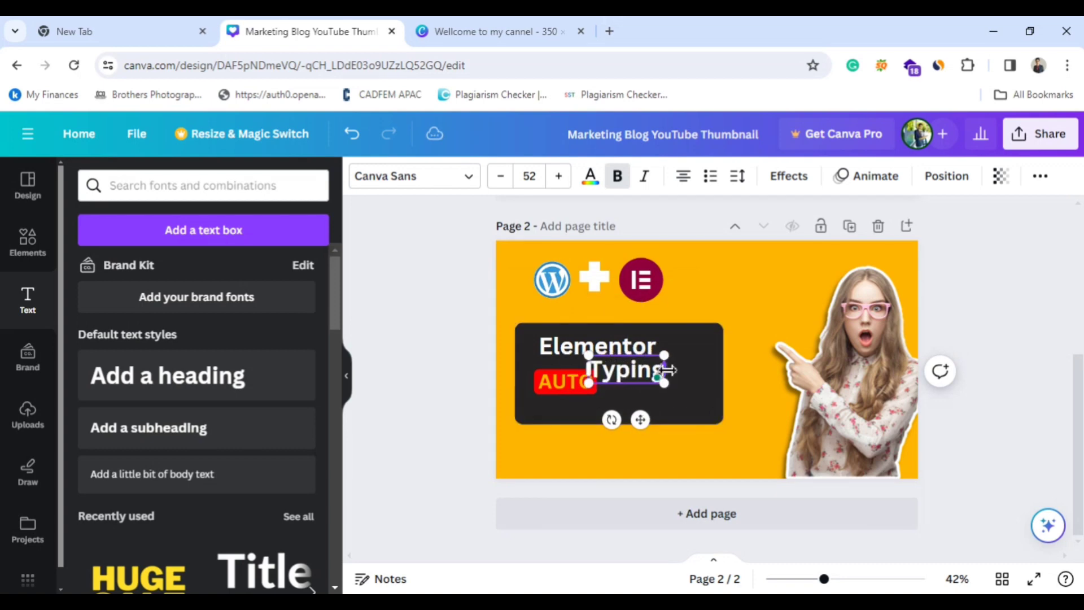
pyautogui.click(736, 398)
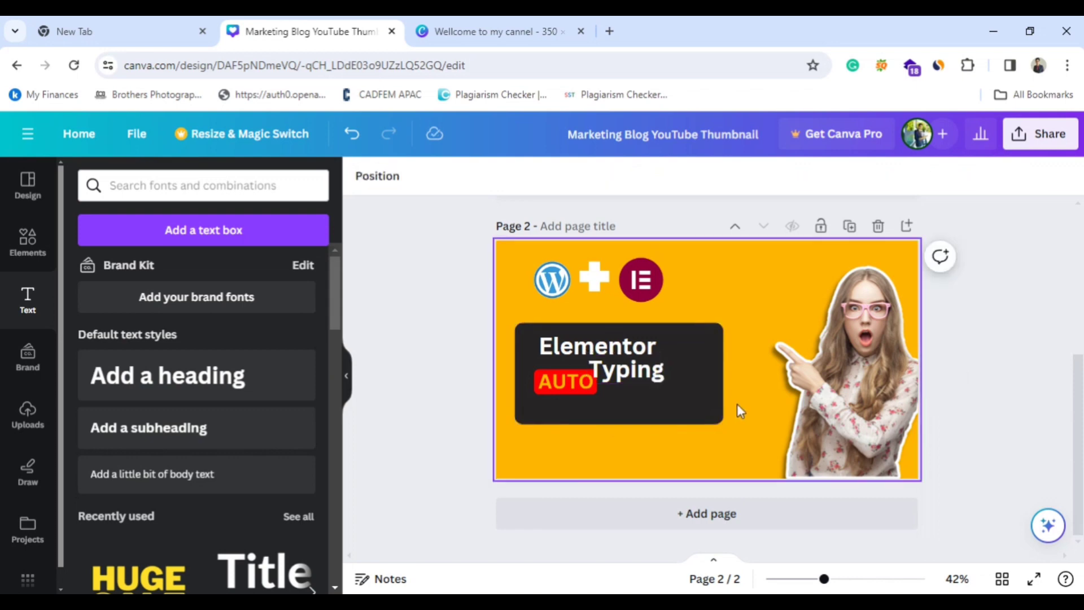
# Line up the "Typing" text beside the red "AUTO" label and check the remaining text on page 1.
pyautogui.click(636, 376)
pyautogui.moveTo(636, 375); pyautogui.dragTo(649, 382)
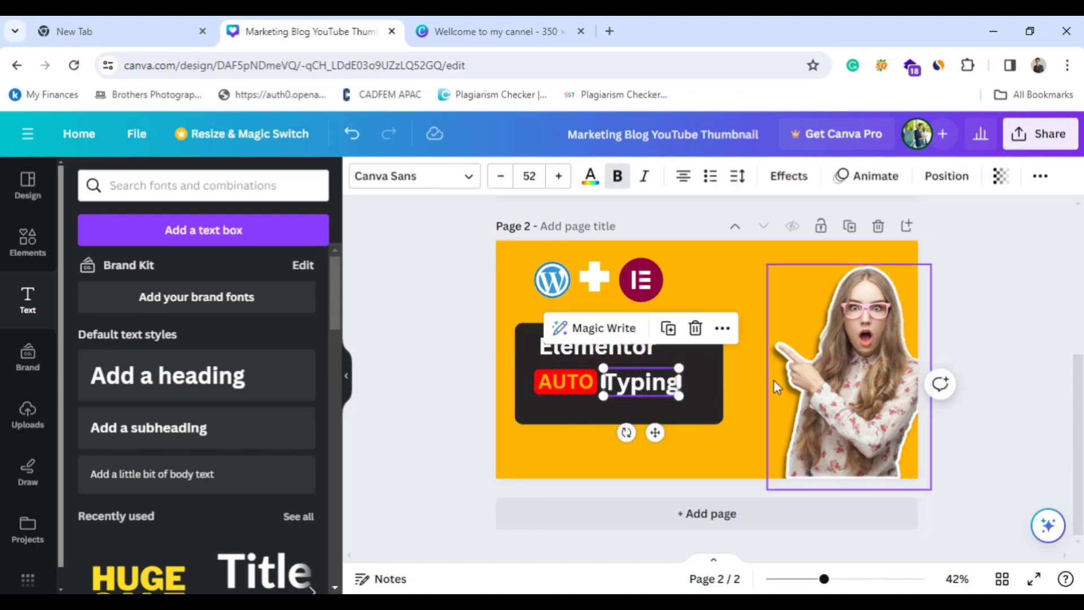
pyautogui.click(745, 399)
pyautogui.scroll(4, 745, 398)
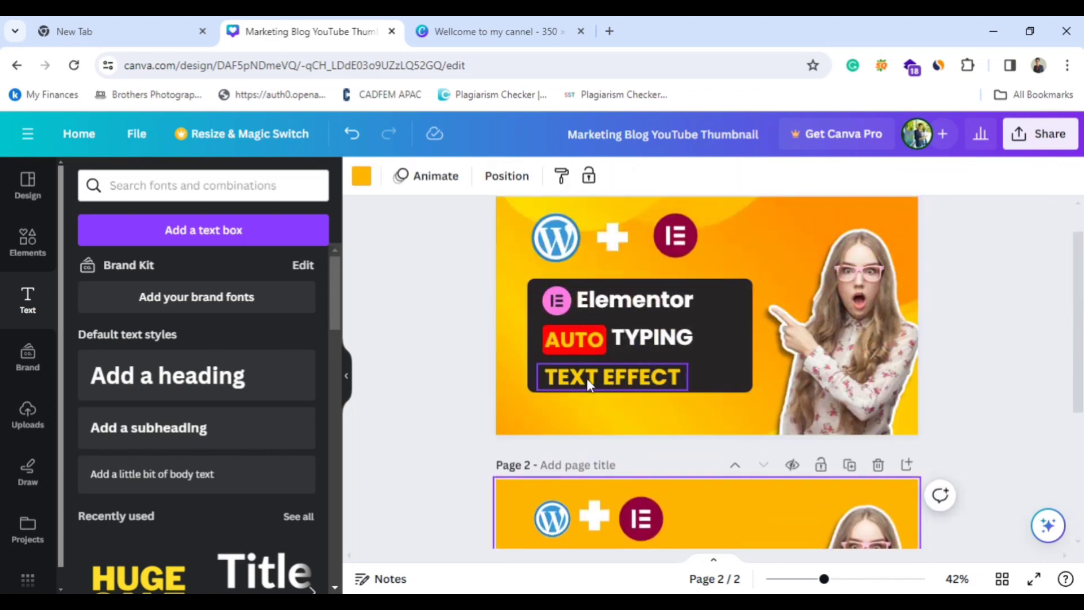
pyautogui.scroll(-2, 591, 376)
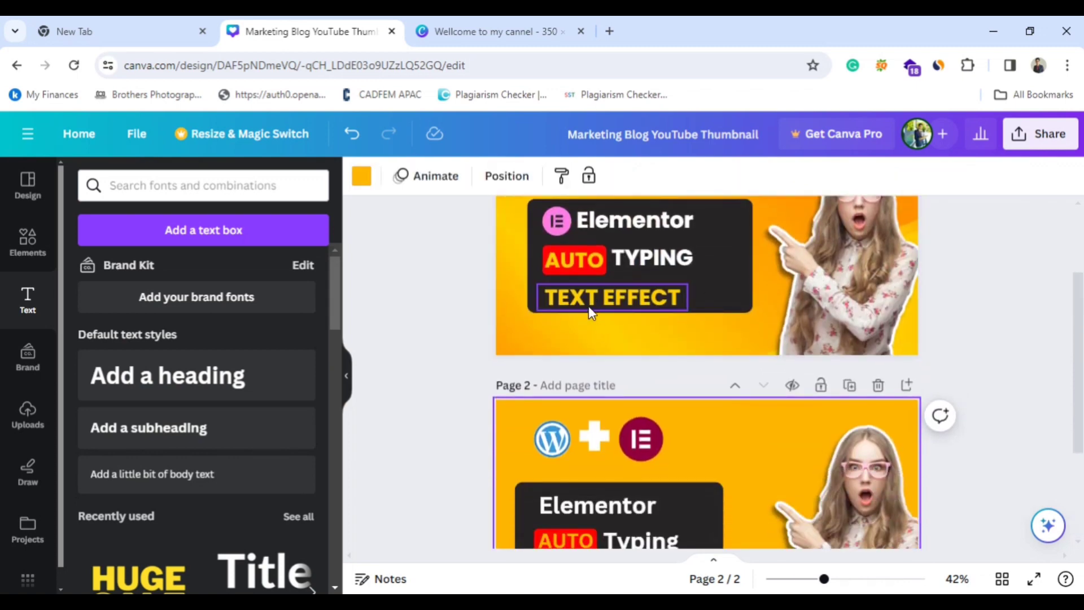
# Duplicate the orange "AUTO" text on page 2 and replace the copy's wording with "TEXT EFFECT" copied from page 1.
pyautogui.scroll(-2, 589, 306)
pyautogui.click(636, 219)
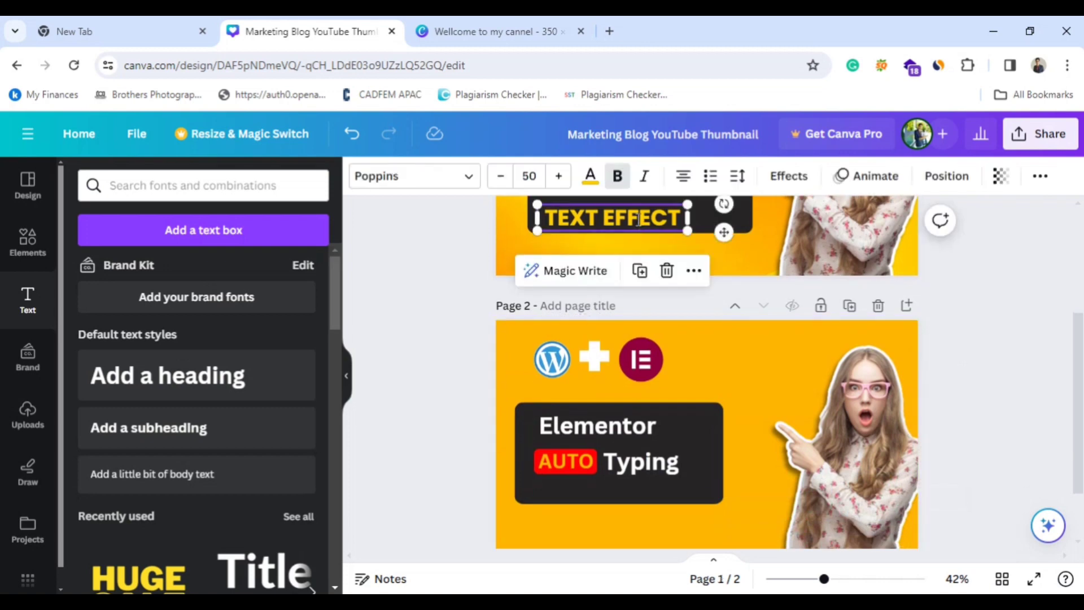
pyautogui.doubleClick(638, 220)
pyautogui.hotkey('ctrl', 'c')
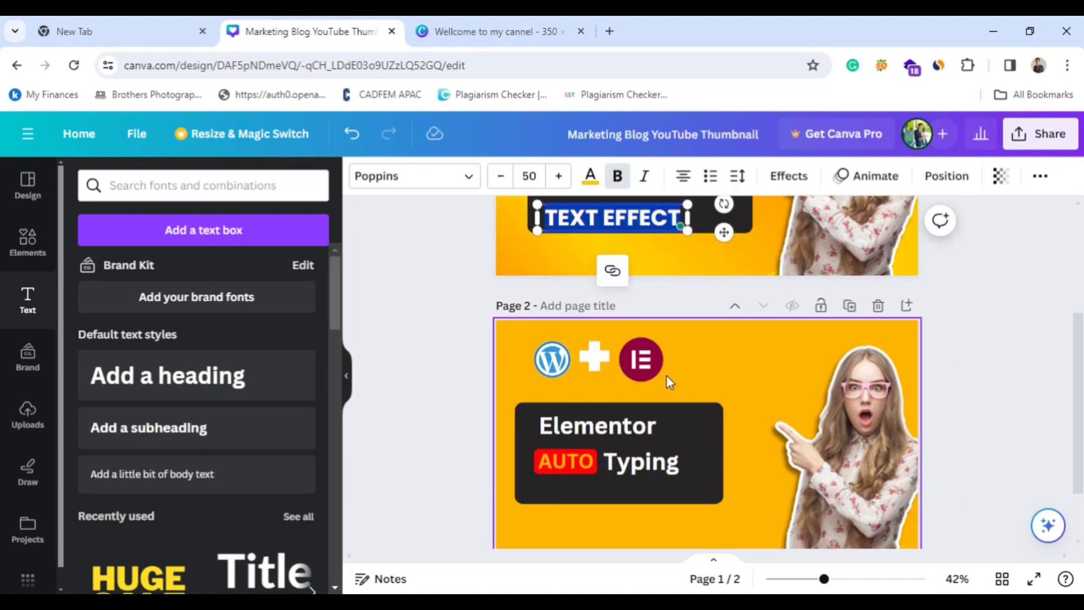
pyautogui.click(570, 460)
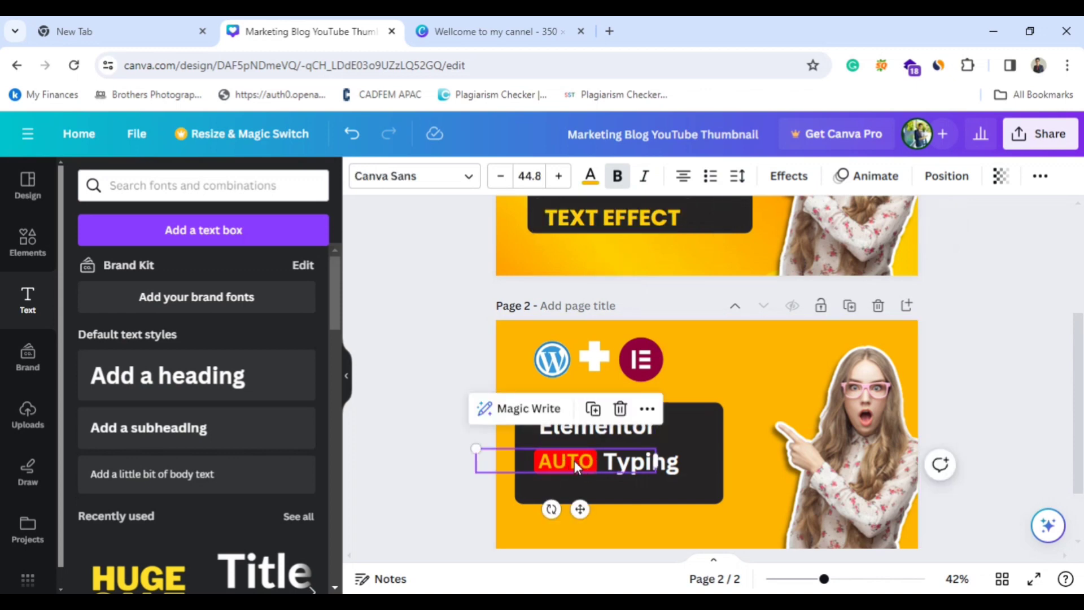
pyautogui.click(594, 410)
pyautogui.moveTo(582, 511); pyautogui.dragTo(590, 523)
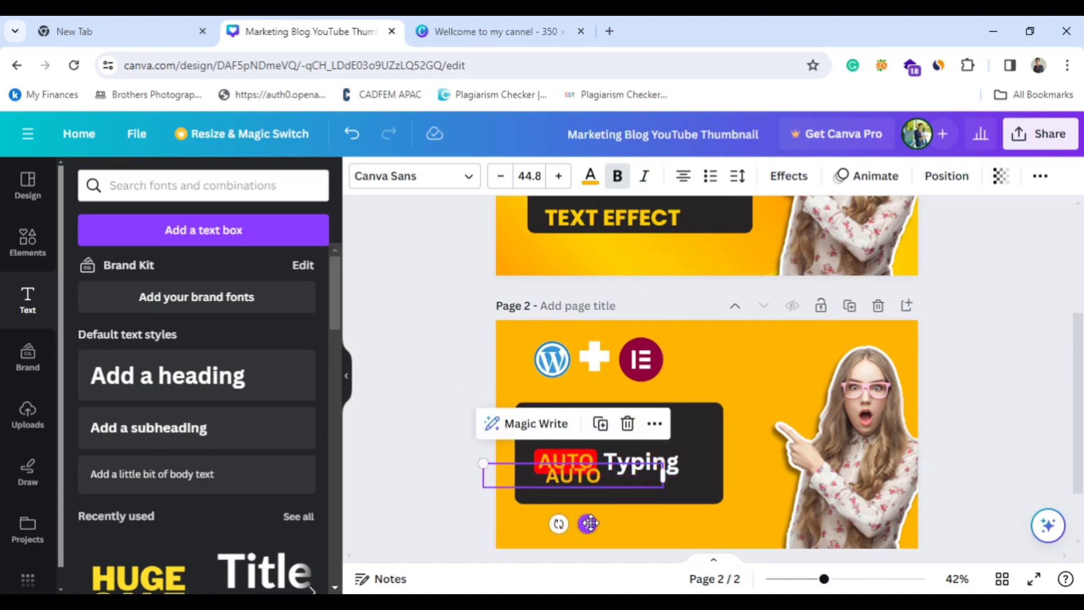
pyautogui.doubleClick(604, 472)
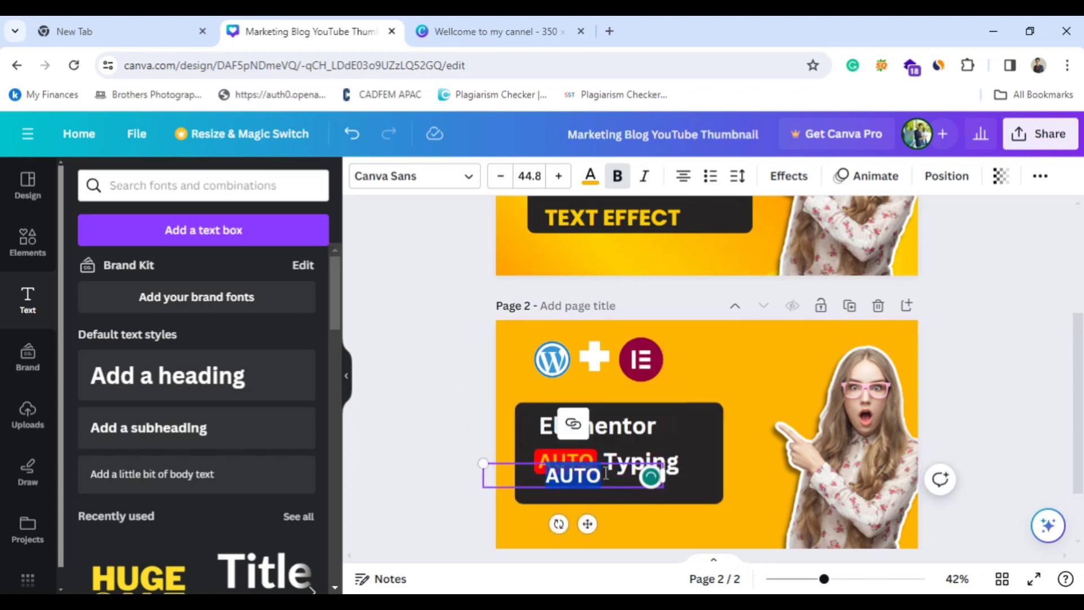
pyautogui.press('BackSpace')
pyautogui.hotkey('ctrl', 'v')
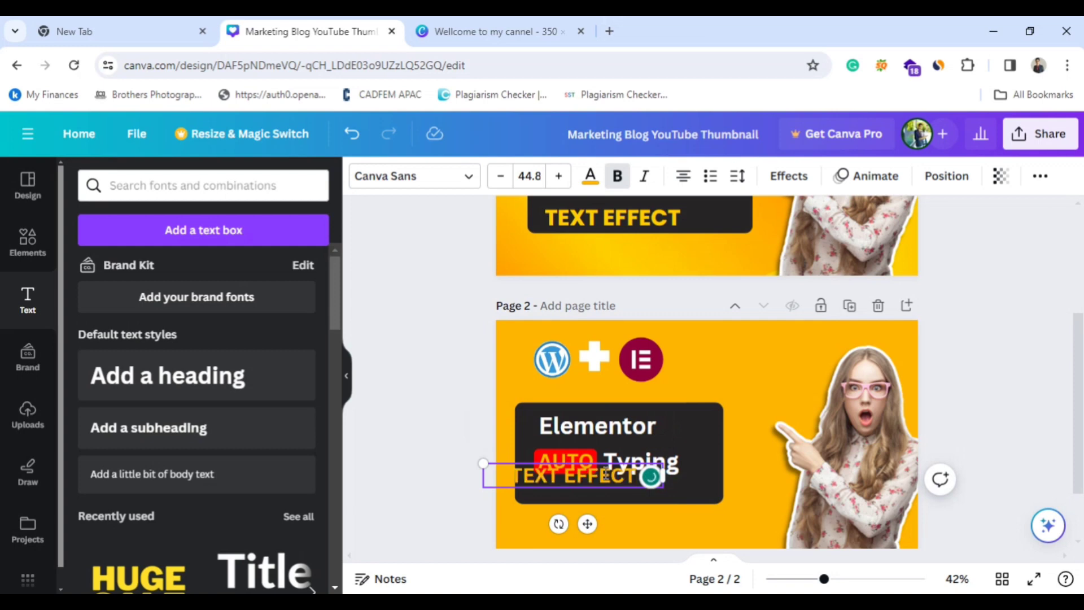
# Place the "TEXT EFFECT" text beneath the "AUTO Typing" line and compare the layout with page 1.
pyautogui.moveTo(590, 527); pyautogui.dragTo(612, 539)
pyautogui.scroll(3, 715, 419)
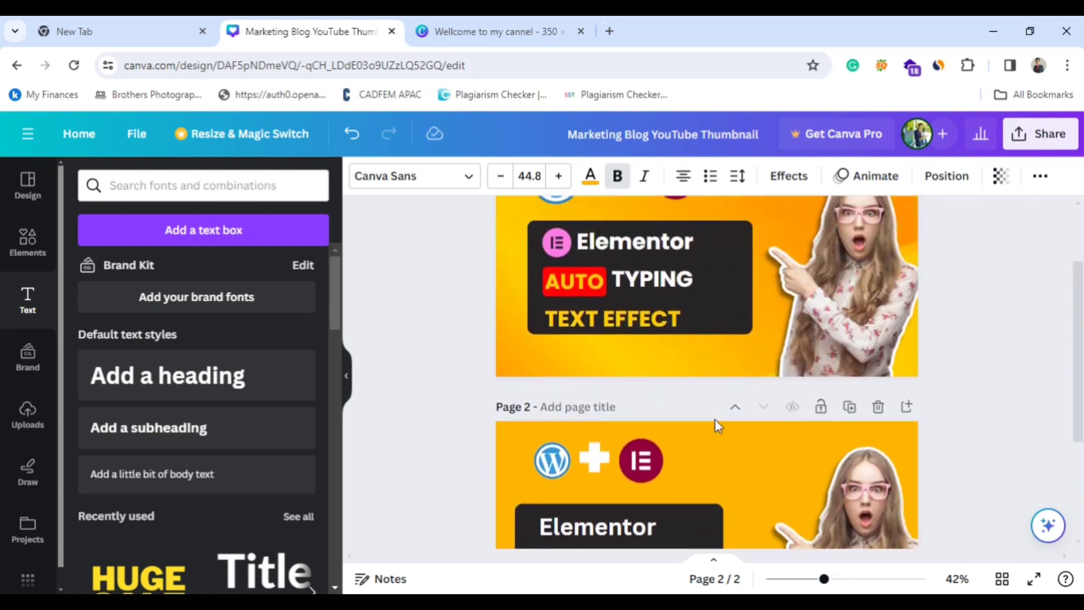
pyautogui.scroll(-1, 715, 419)
pyautogui.scroll(2, 715, 419)
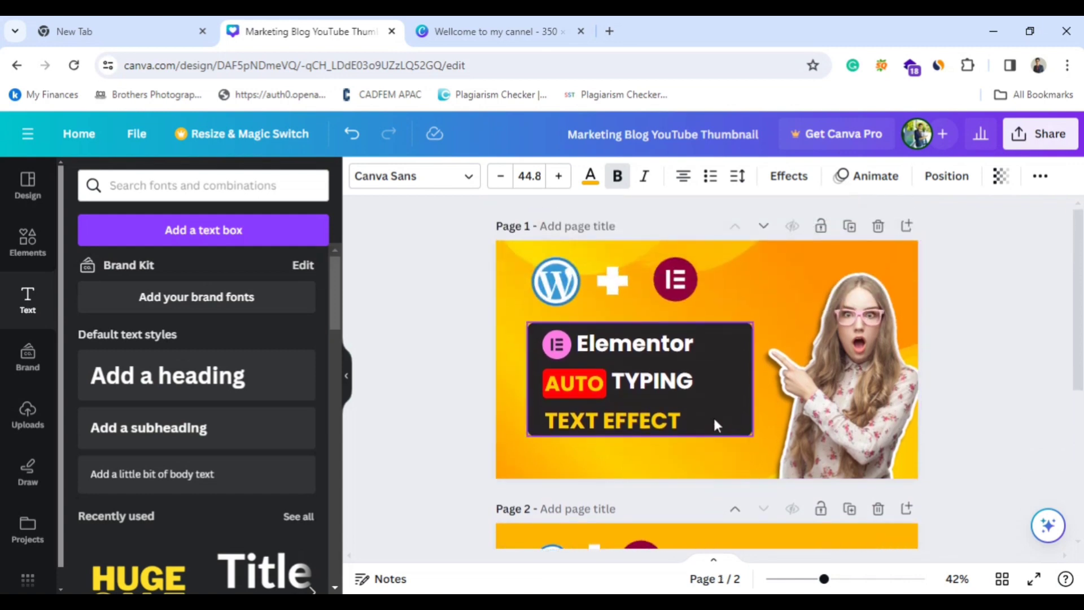
pyautogui.scroll(-3, 713, 417)
pyautogui.scroll(3, 713, 418)
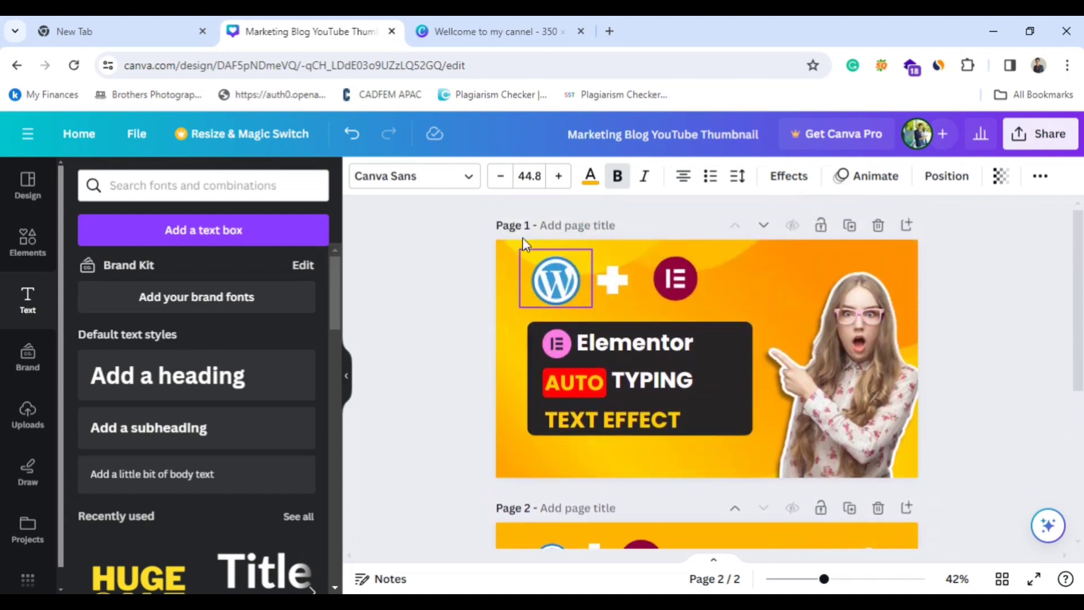
pyautogui.scroll(-3, 688, 429)
# Shift the dark box slightly down and reposition the "Elementor" and "TEXT EFFECT" lines so the three lines are spaced inside it.
pyautogui.click(700, 426)
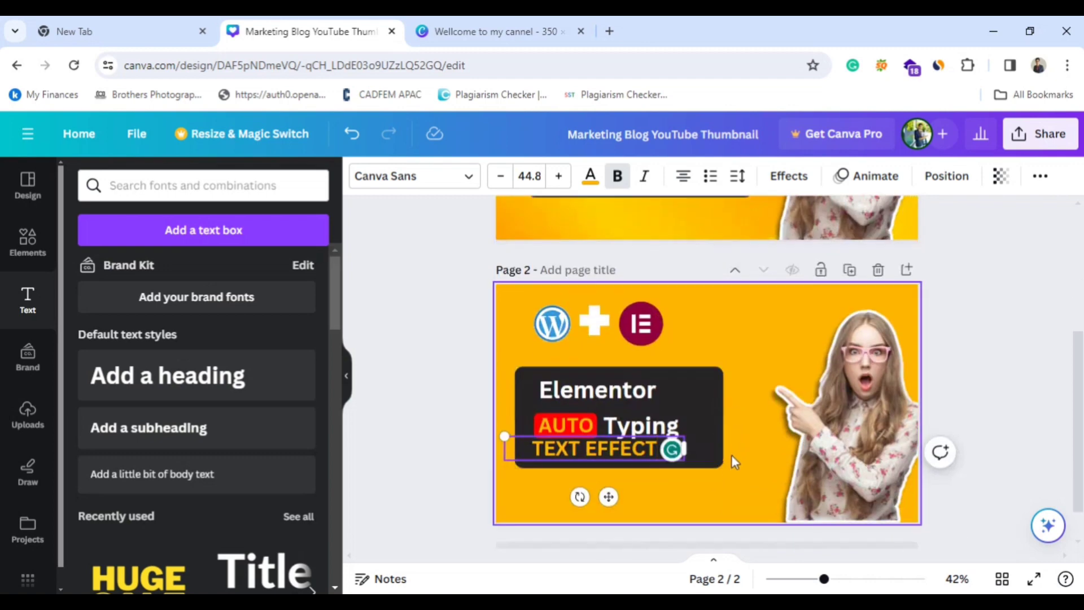
pyautogui.moveTo(698, 427); pyautogui.dragTo(698, 433)
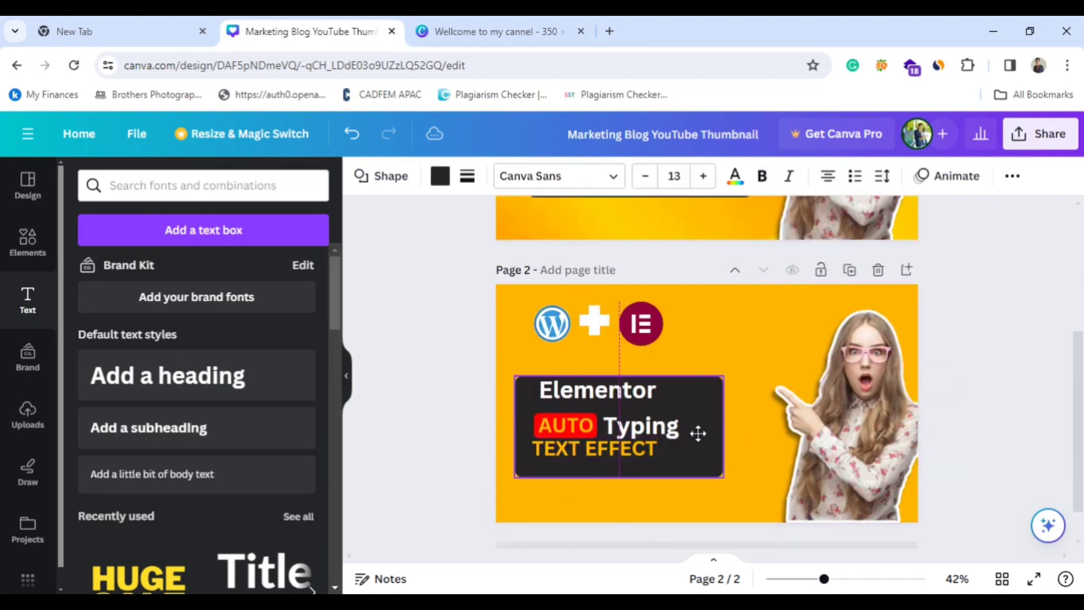
pyautogui.click(611, 391)
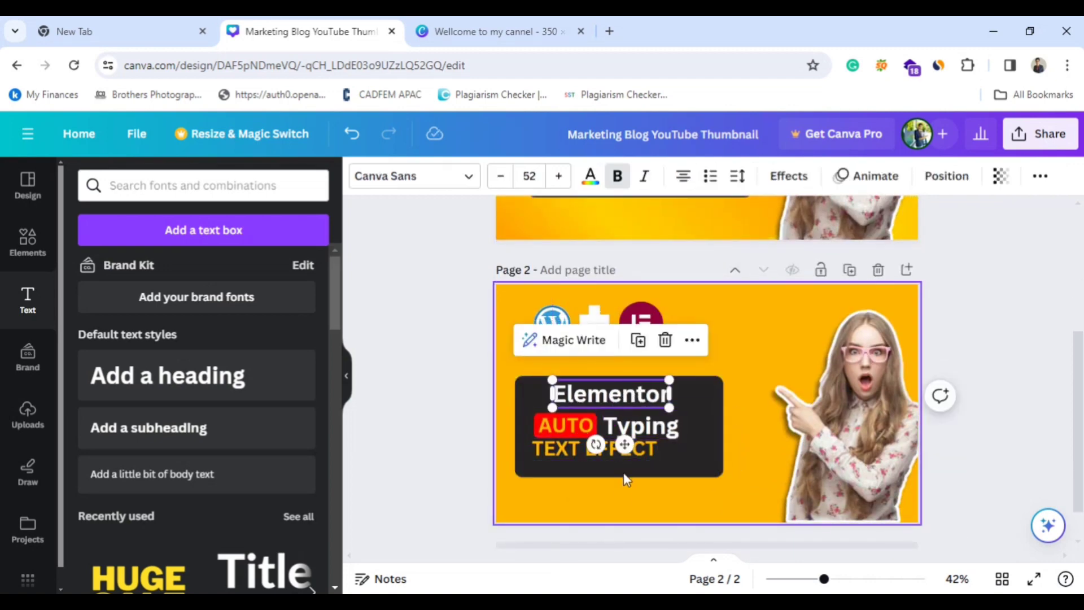
pyautogui.moveTo(633, 450); pyautogui.dragTo(646, 457)
pyautogui.click(749, 428)
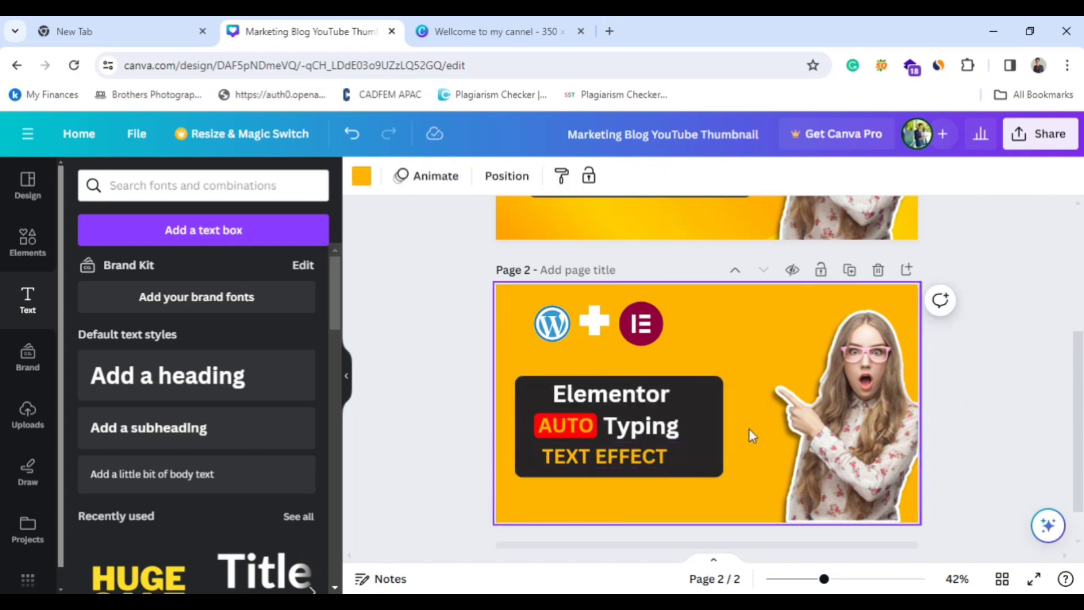
# Compare page 2 with page 1, then shift the dark box right toward the woman's pointing hand.
pyautogui.scroll(3, 749, 428)
pyautogui.scroll(-2, 748, 427)
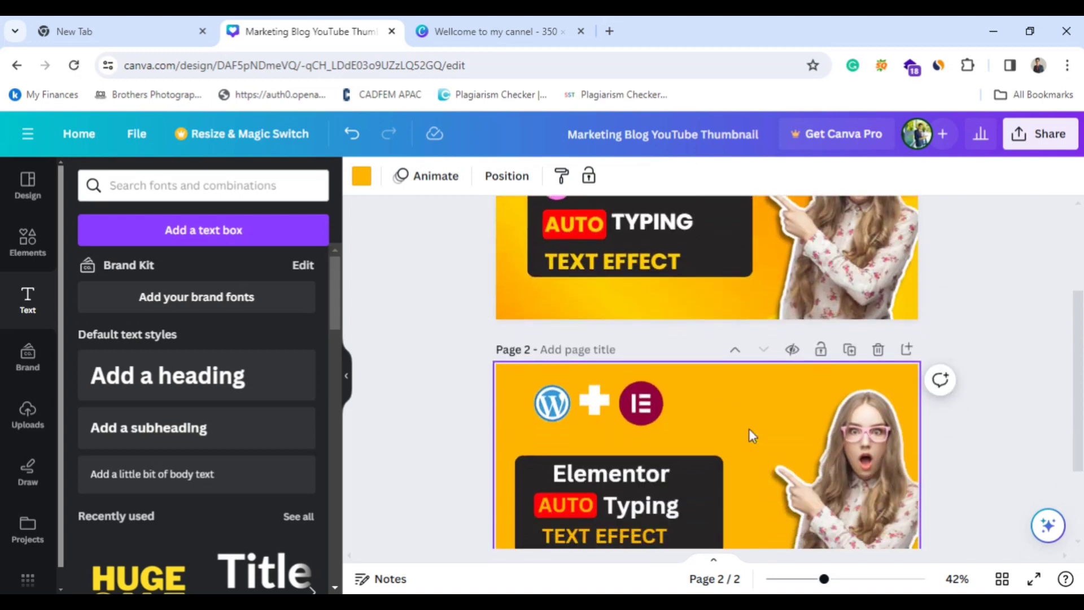
pyautogui.scroll(-2, 743, 435)
pyautogui.click(671, 412)
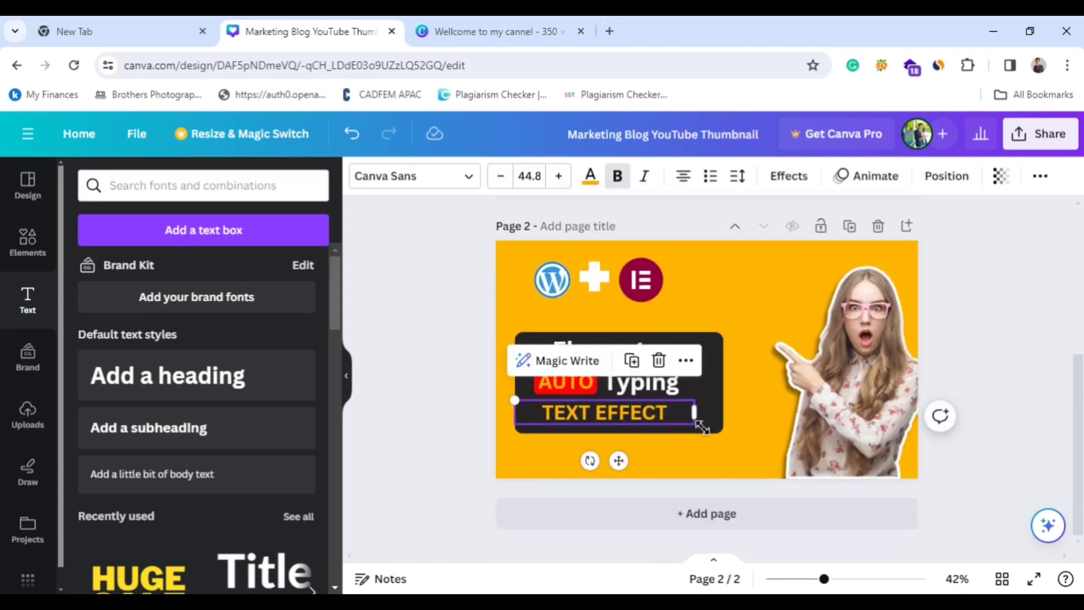
pyautogui.click(754, 404)
pyautogui.click(717, 402)
pyautogui.moveTo(716, 402); pyautogui.dragTo(734, 404)
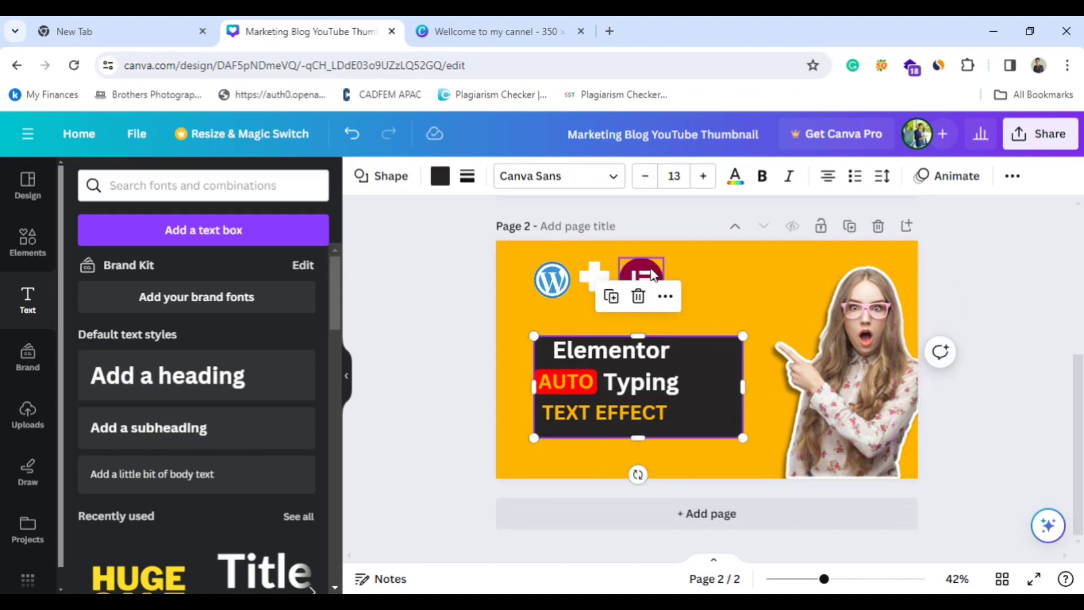
# Level the white plus sign with the WordPress and Elementor logos and group the three elements.
pyautogui.click(707, 283)
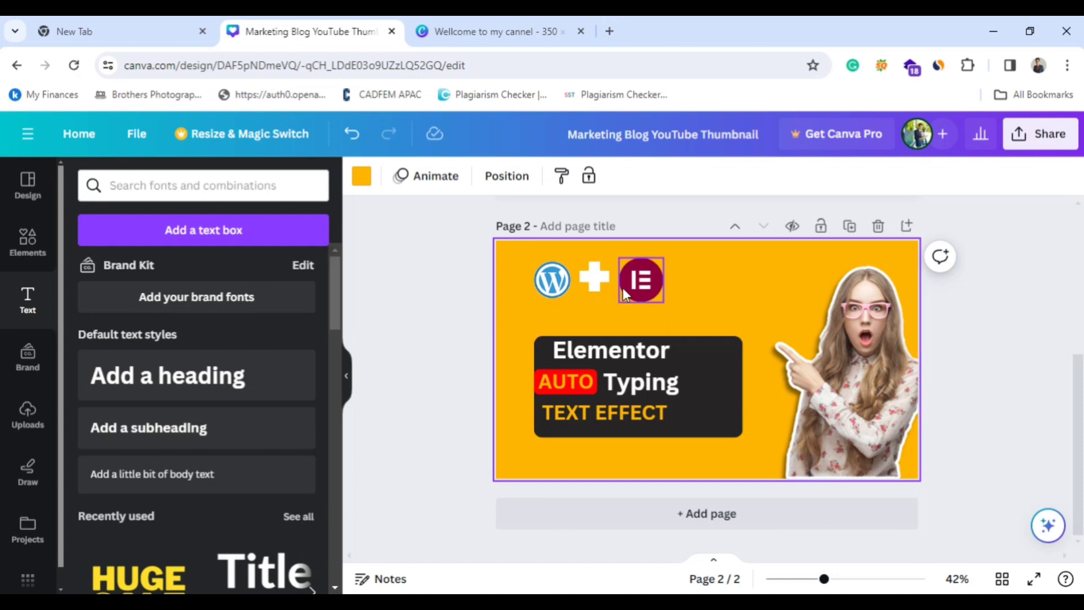
pyautogui.moveTo(601, 286); pyautogui.dragTo(597, 289)
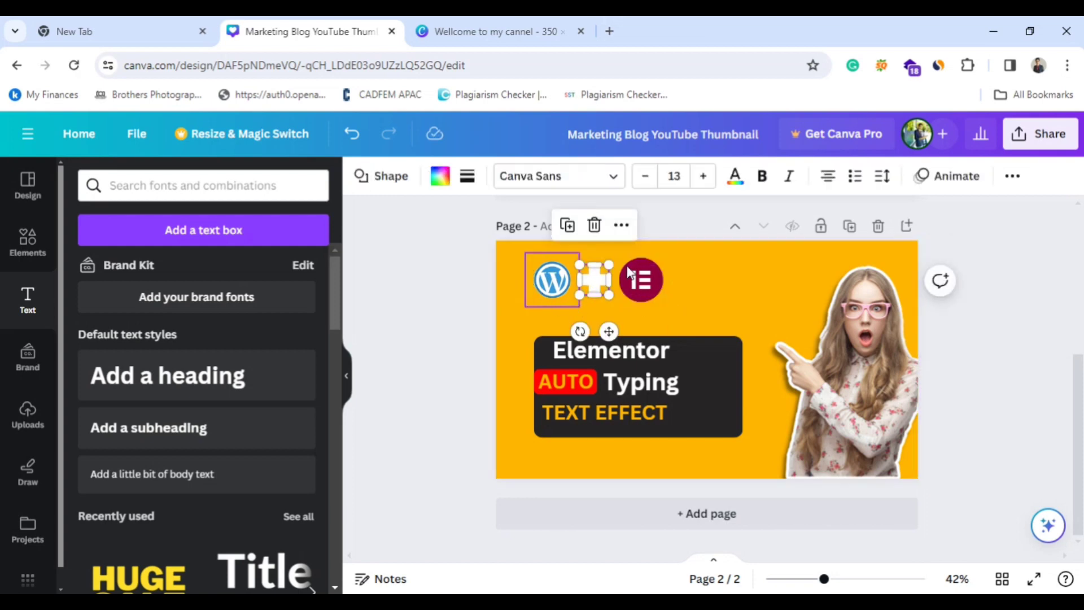
pyautogui.click(690, 290)
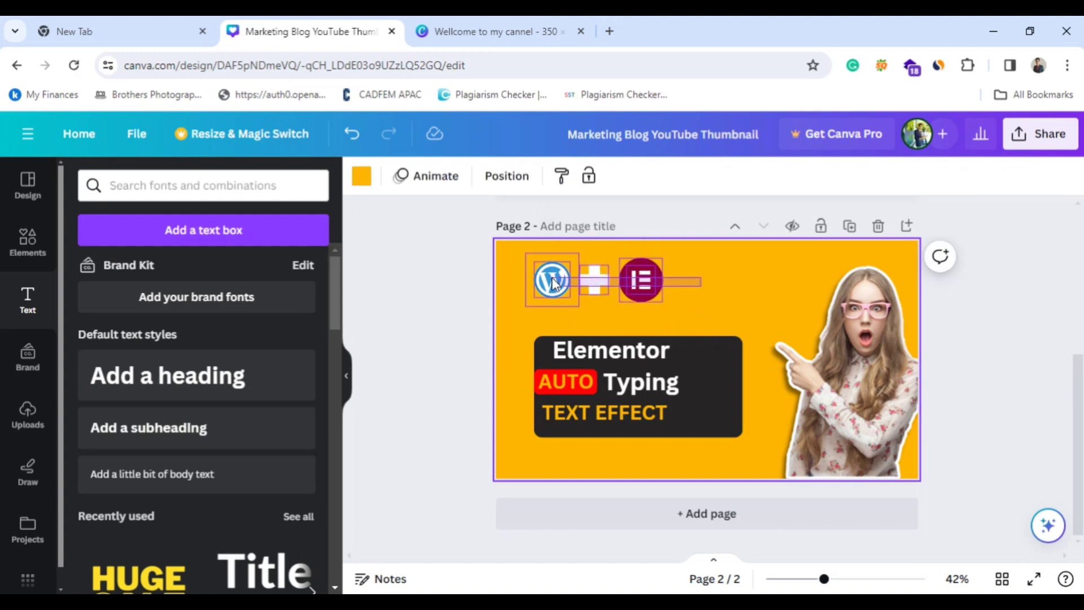
pyautogui.moveTo(552, 283); pyautogui.dragTo(552, 283)
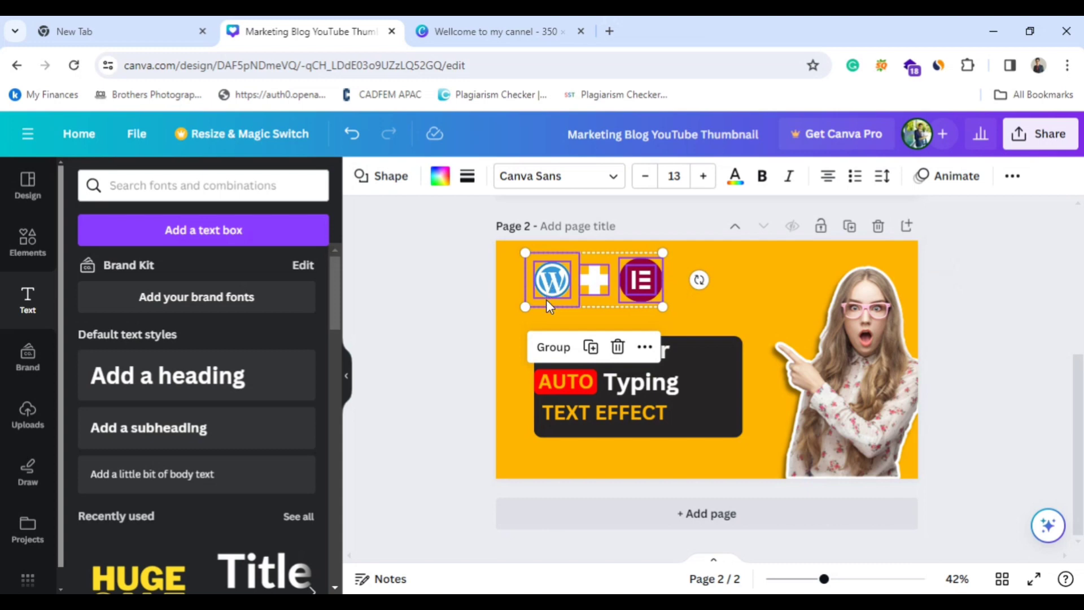
pyautogui.click(549, 347)
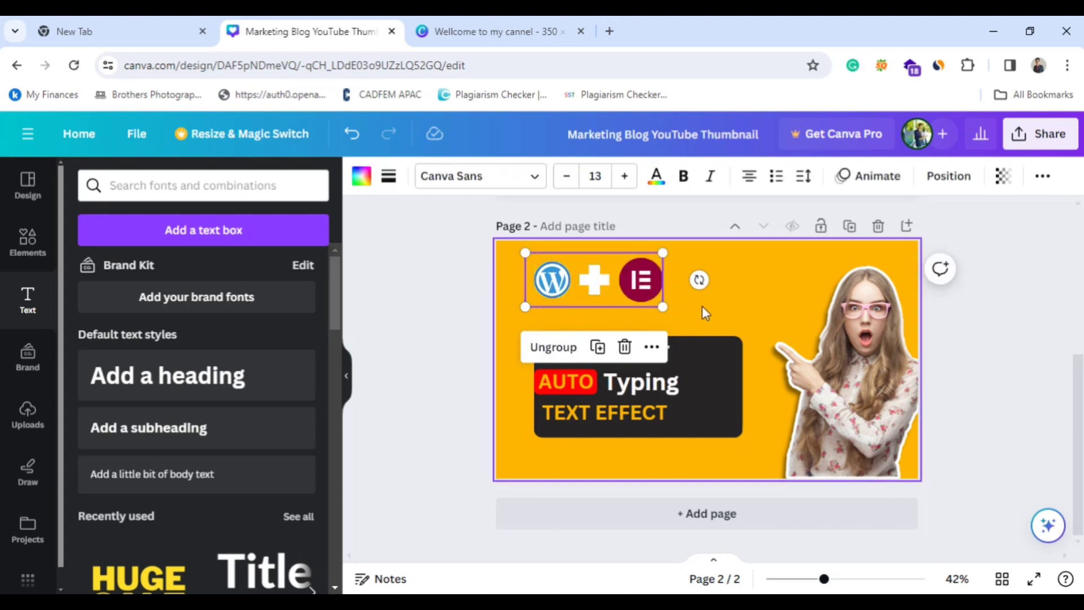
# Move the grouped logos down and to the right so they sit above the dark box.
pyautogui.moveTo(580, 280); pyautogui.dragTo(616, 290)
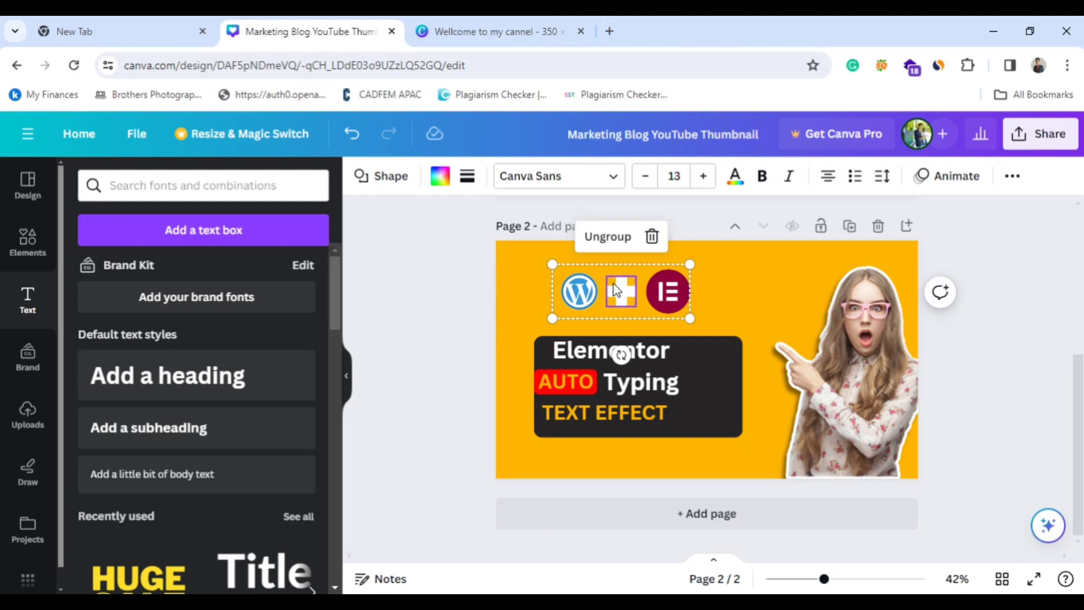
pyautogui.click(750, 307)
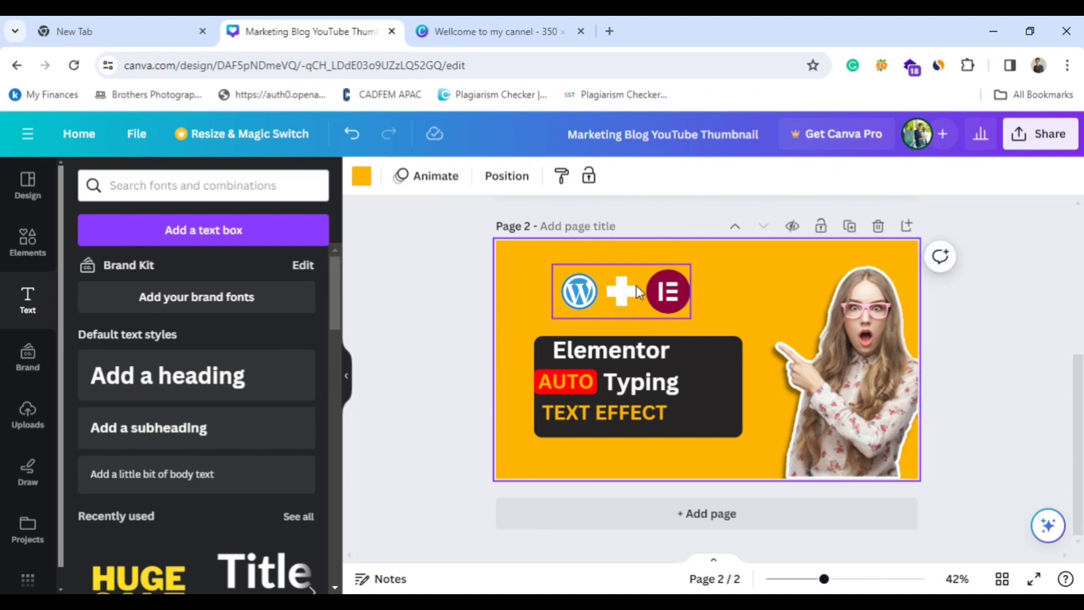
pyautogui.click(628, 290)
pyautogui.moveTo(633, 291); pyautogui.dragTo(615, 289)
pyautogui.click(717, 297)
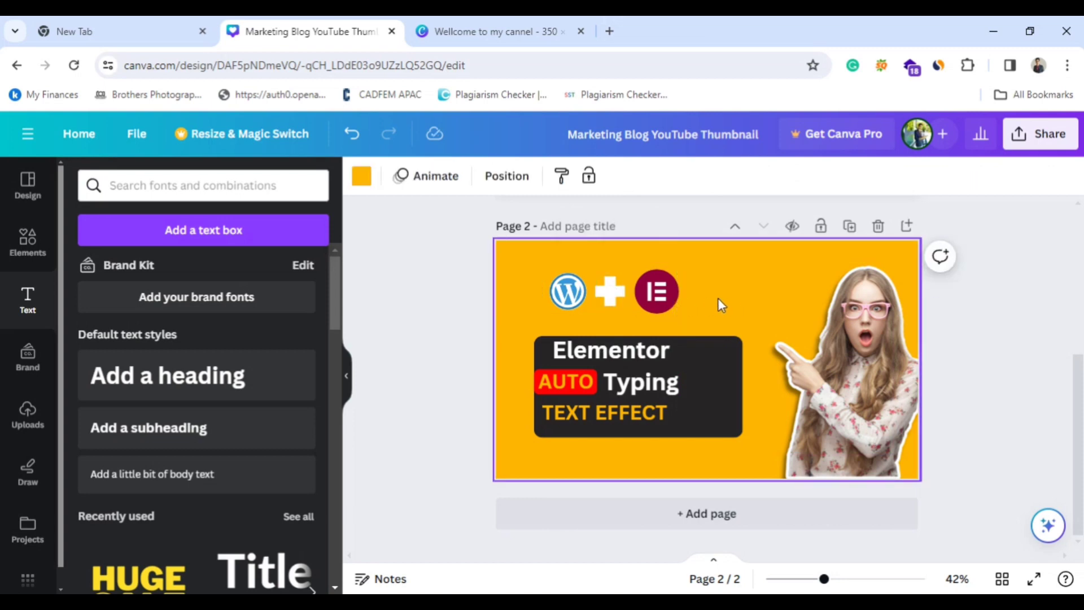
# Ungroup the logos and nudge the white plus sign to sit evenly between them.
pyautogui.click(583, 286)
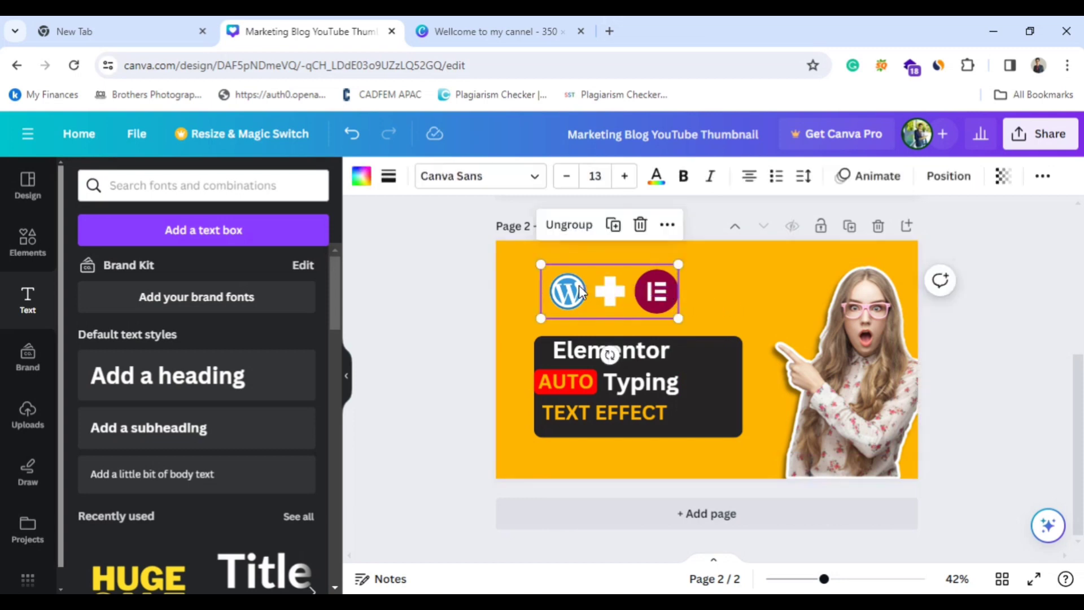
pyautogui.click(580, 226)
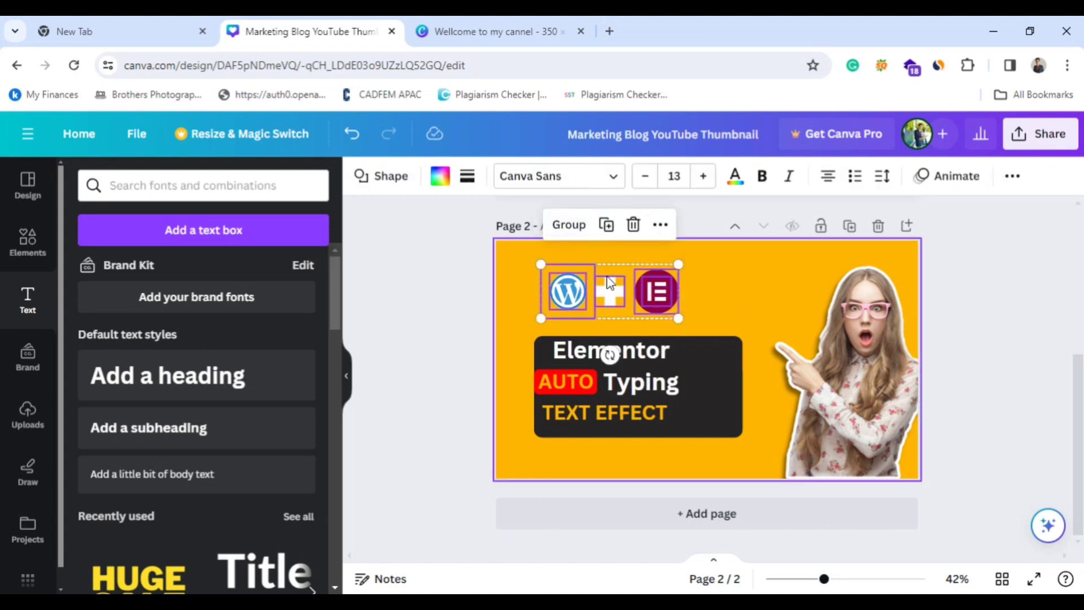
pyautogui.click(713, 292)
pyautogui.moveTo(614, 303); pyautogui.dragTo(612, 301)
pyautogui.click(730, 302)
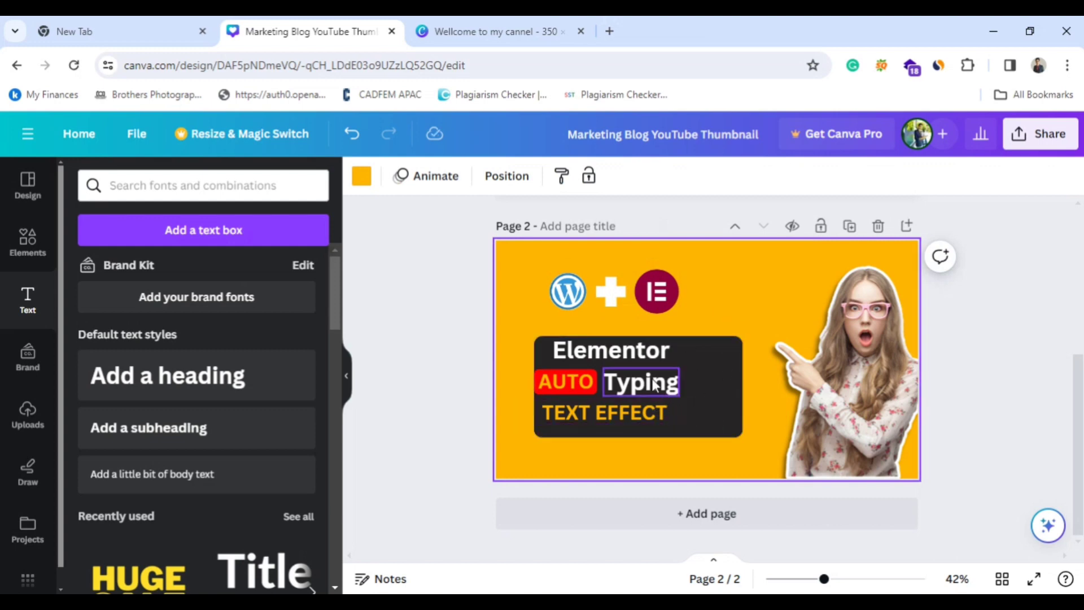
# Move the "Typing" text and the orange "AUTO" text to the right inside the dark box.
pyautogui.moveTo(657, 384); pyautogui.dragTo(691, 377)
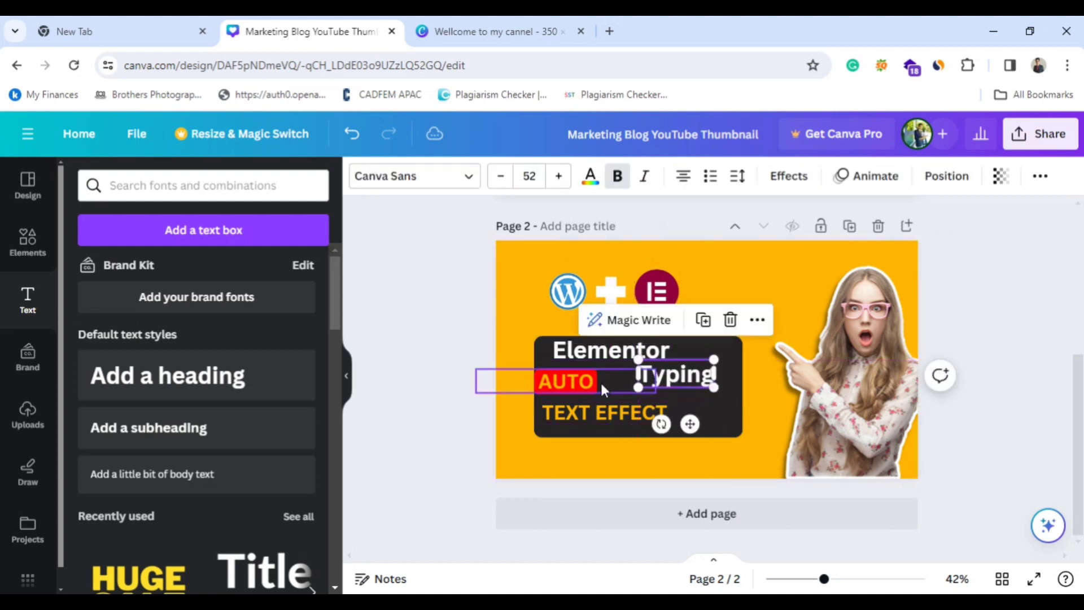
pyautogui.moveTo(591, 384); pyautogui.dragTo(606, 386)
pyautogui.click(540, 364)
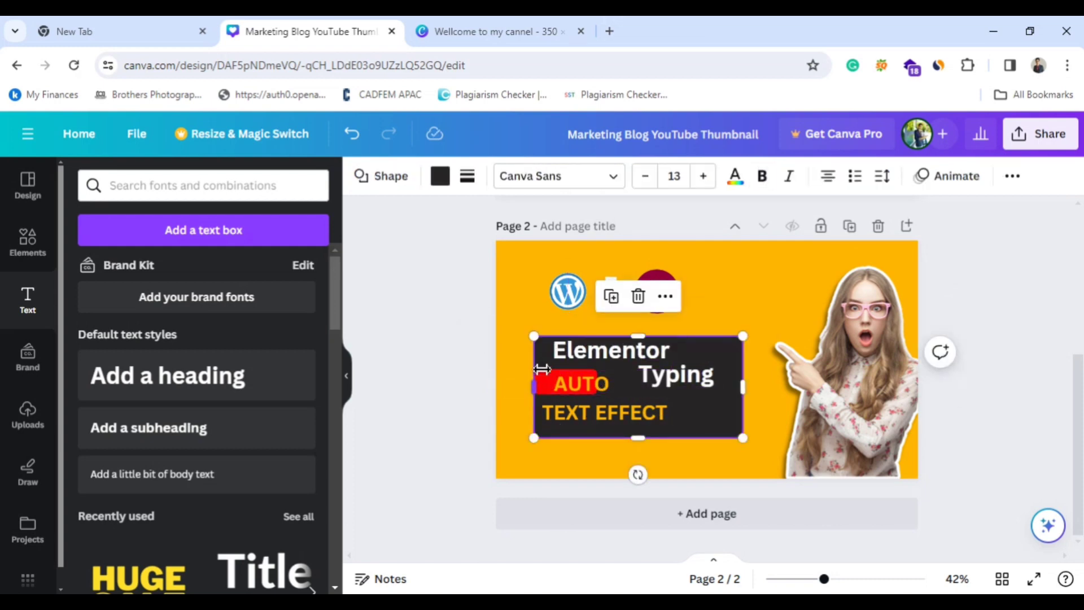
# Search the fonts for "pop" and change the "Elementor" heading's font to Poppins.
pyautogui.click(580, 354)
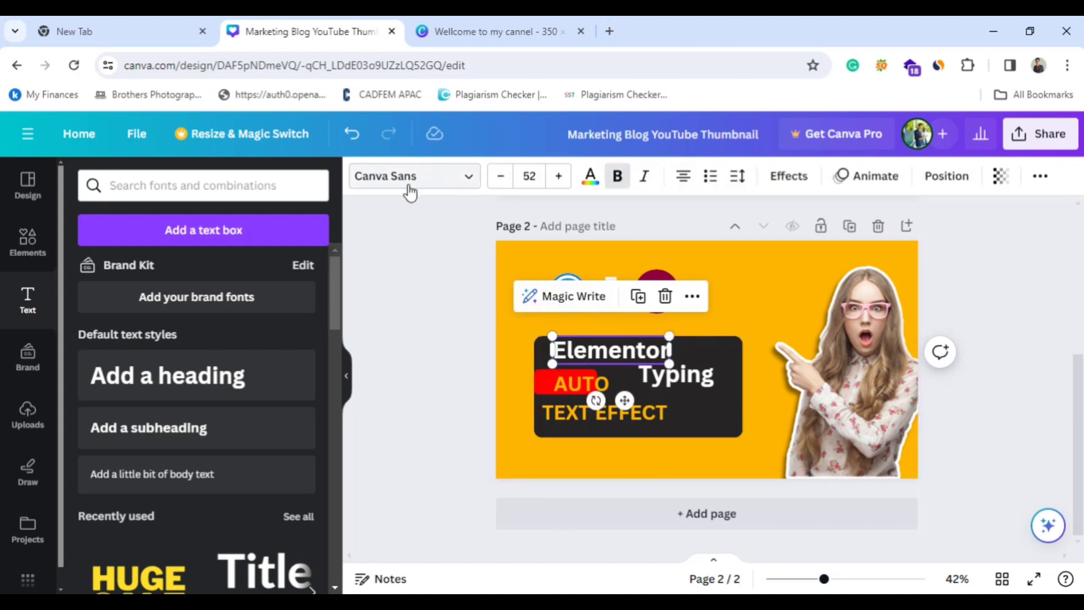
pyautogui.click(455, 189)
pyautogui.scroll(-5, 184, 326)
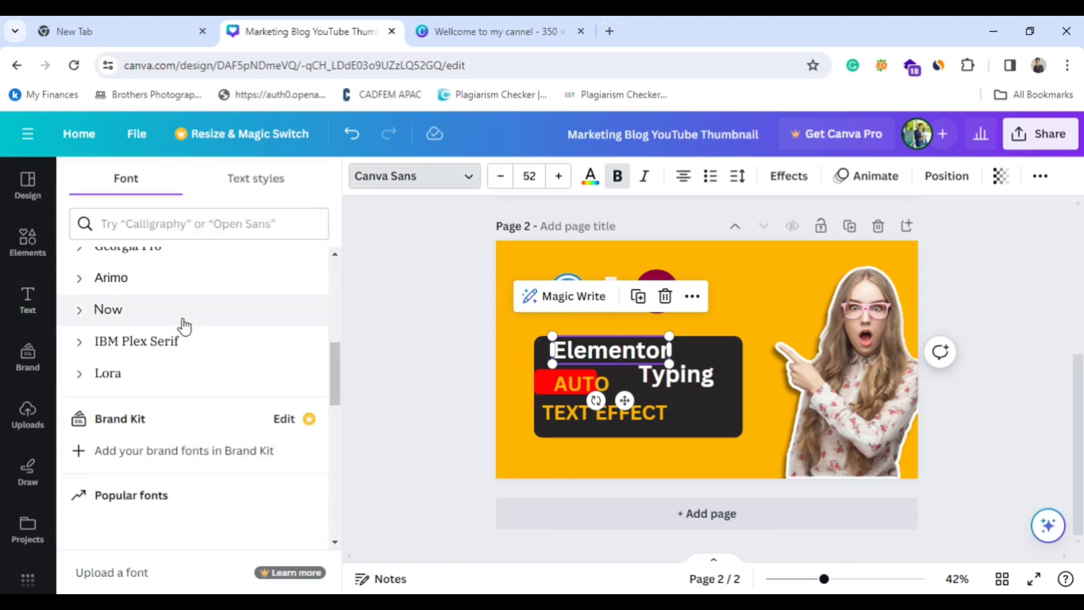
pyautogui.scroll(-5, 327, 382)
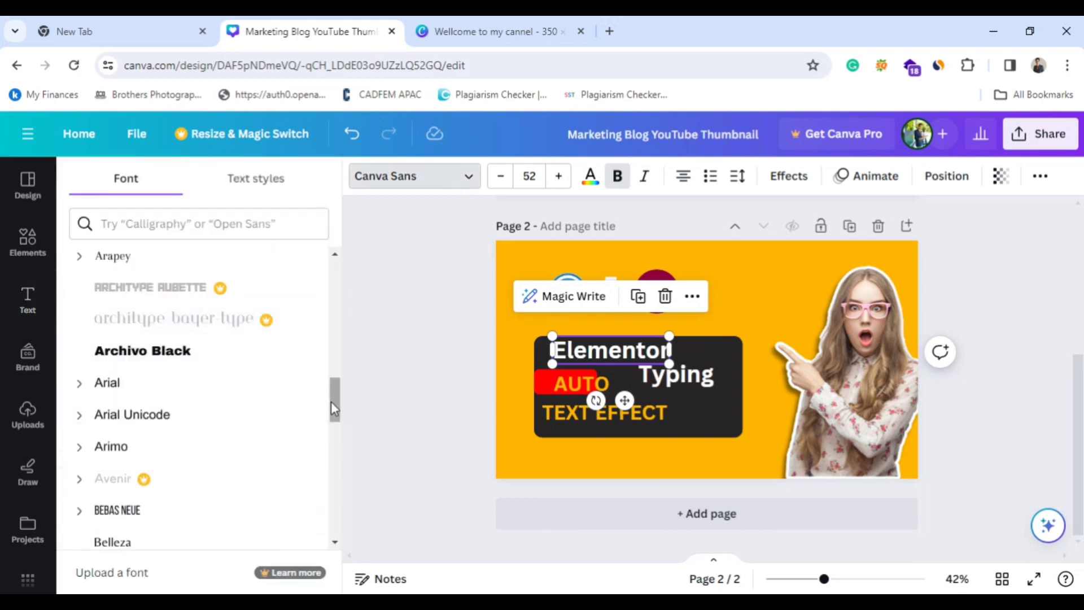
pyautogui.moveTo(331, 401); pyautogui.dragTo(291, 295)
pyautogui.click(224, 222)
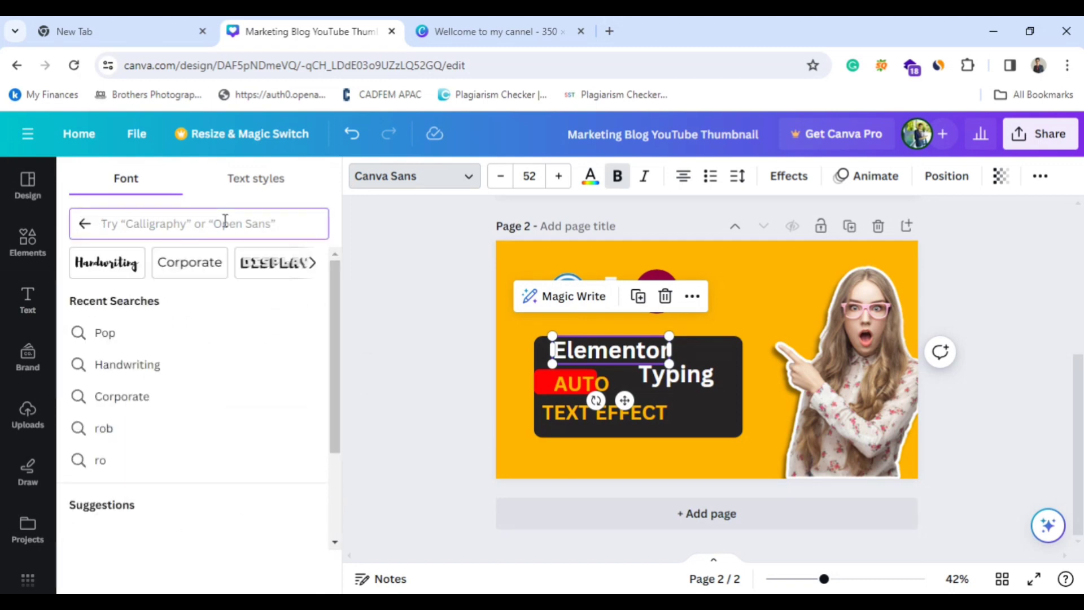
pyautogui.write('po')
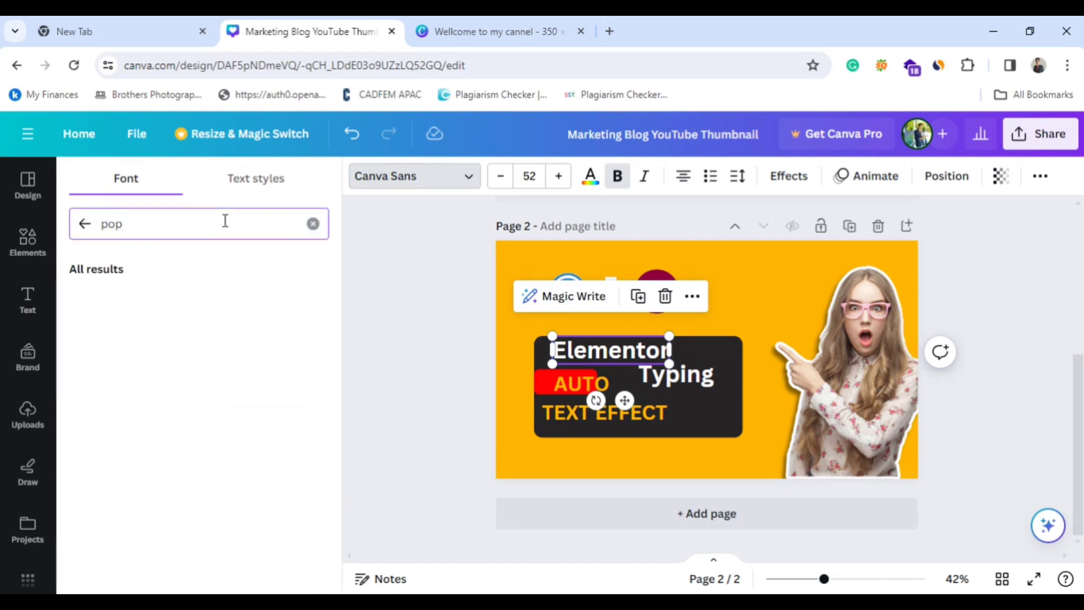
pyautogui.write('p')
pyautogui.click(164, 303)
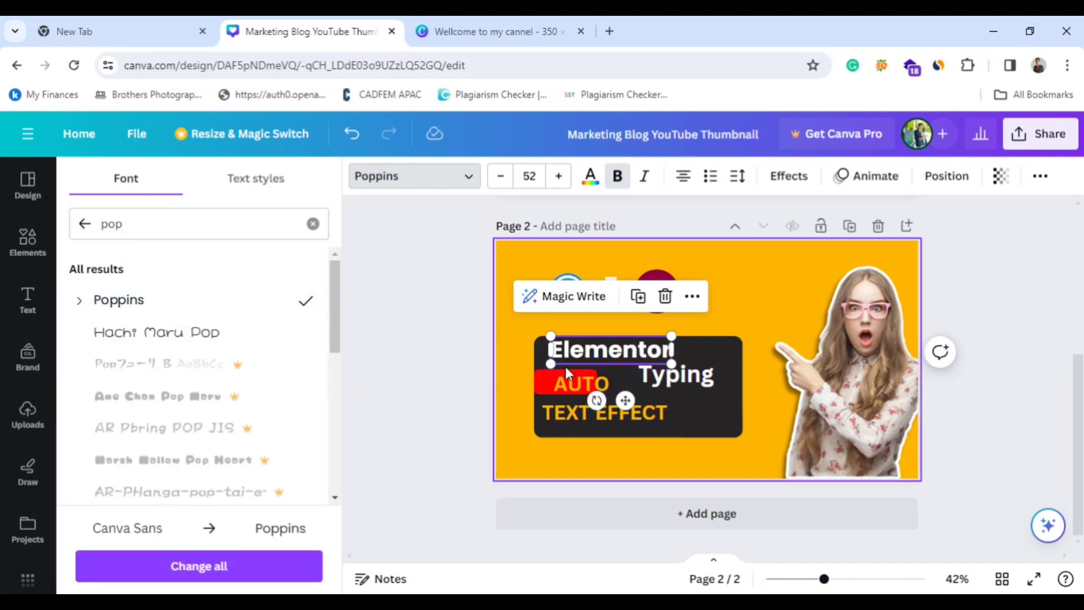
# Change the font of the "Typing", "TEXT EFFECT" and "AUTO" texts on page 2 to Poppins.
pyautogui.click(672, 374)
pyautogui.click(169, 304)
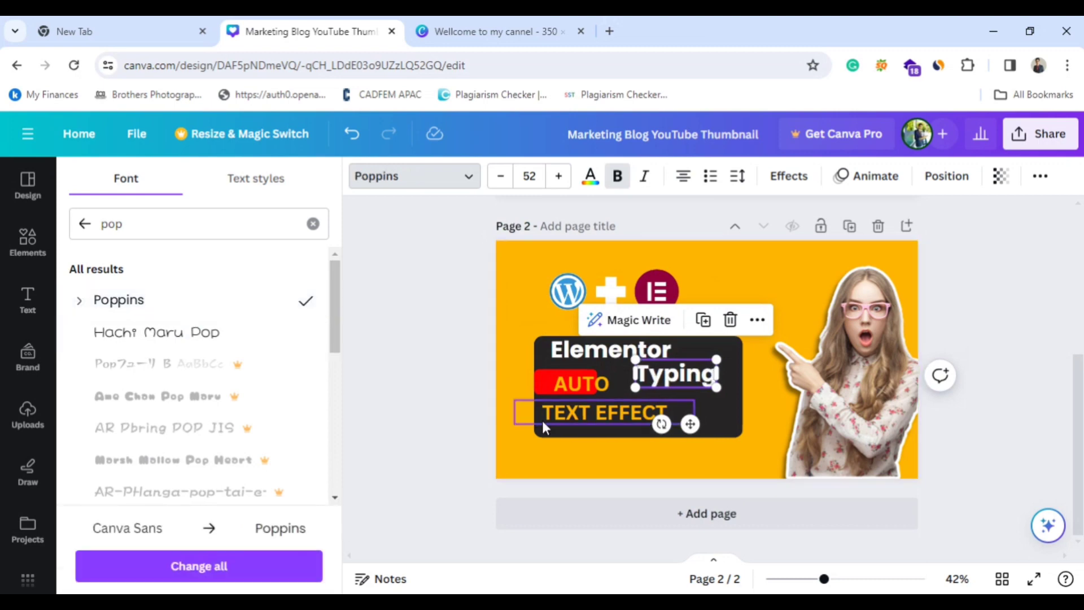
pyautogui.click(542, 420)
pyautogui.click(111, 305)
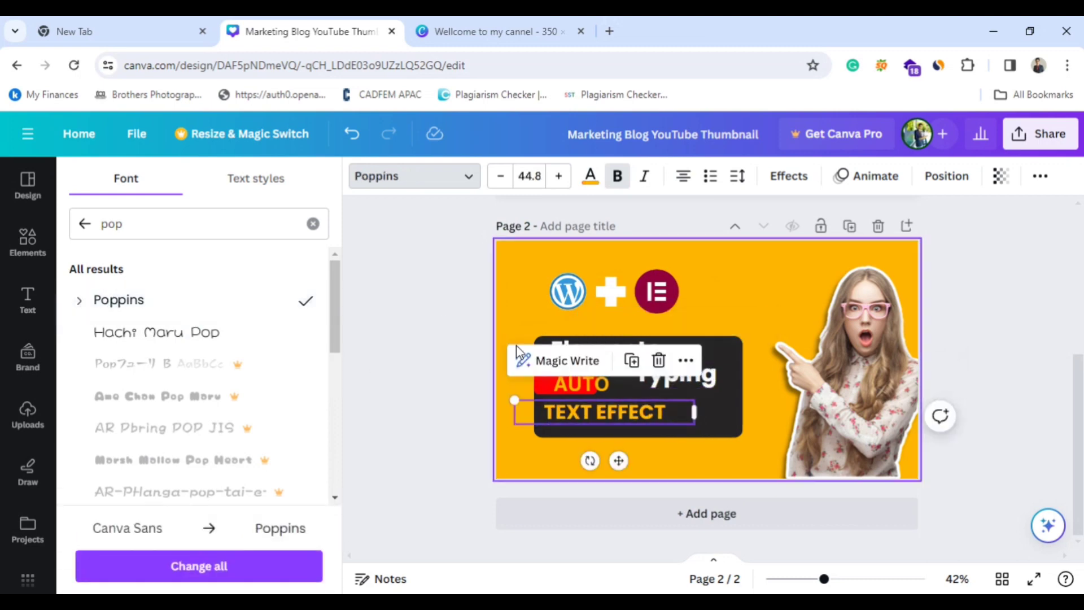
pyautogui.click(564, 388)
pyautogui.click(138, 302)
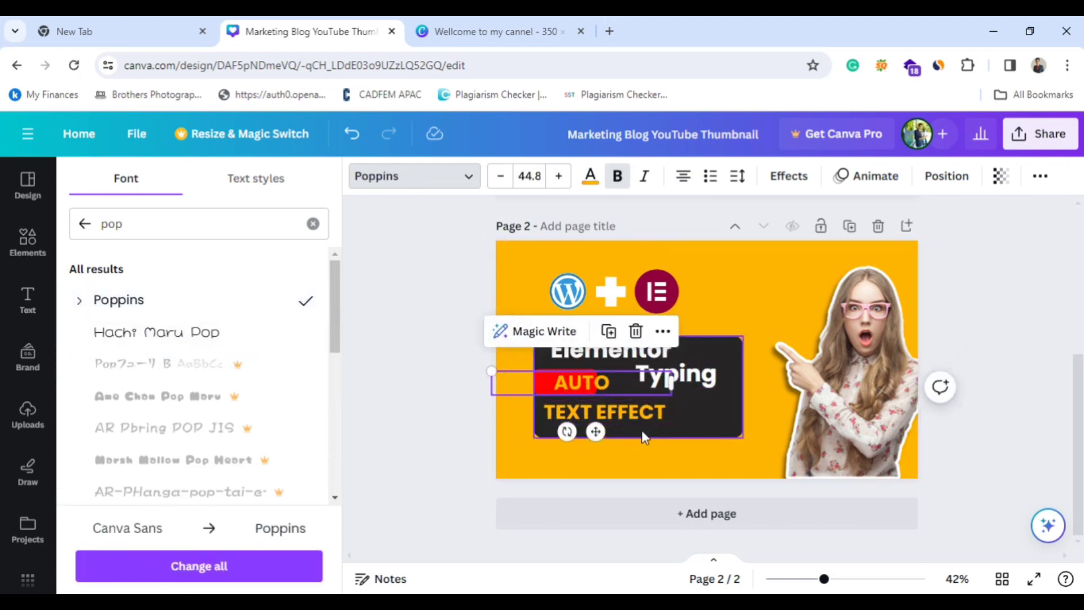
pyautogui.click(628, 410)
pyautogui.hotkey('ctrl', 'a')
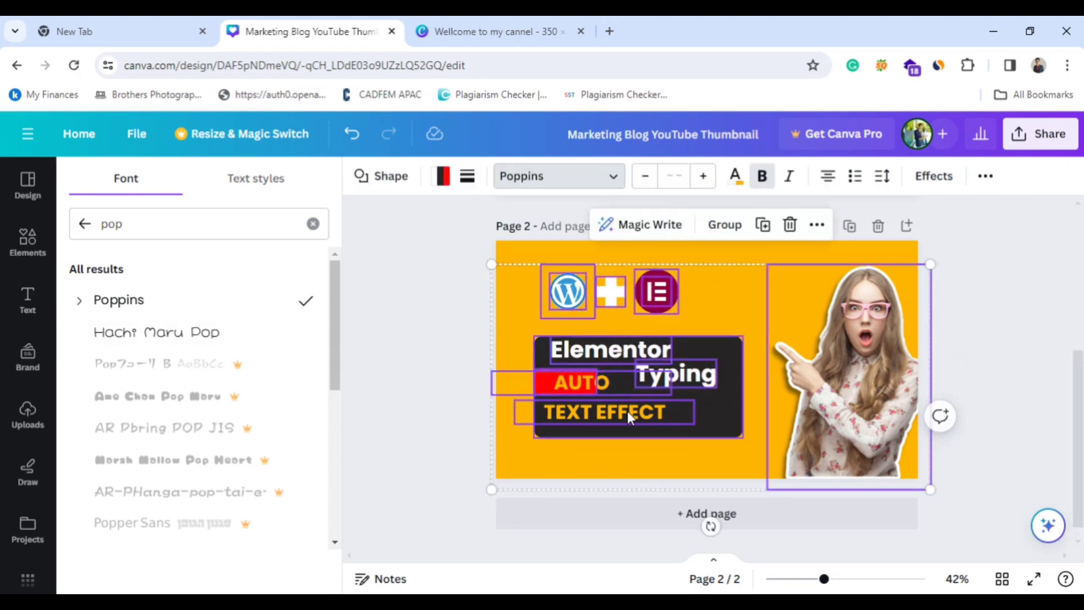
pyautogui.click(696, 440)
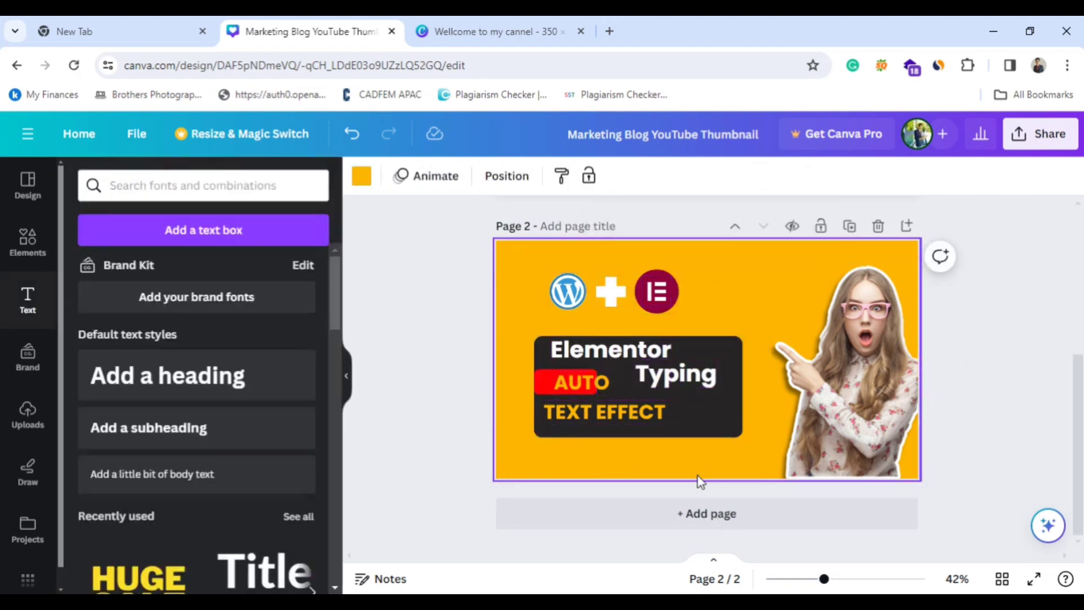
# Select the word "AUTO" and switch its bold formatting off and back on.
pyautogui.click(588, 384)
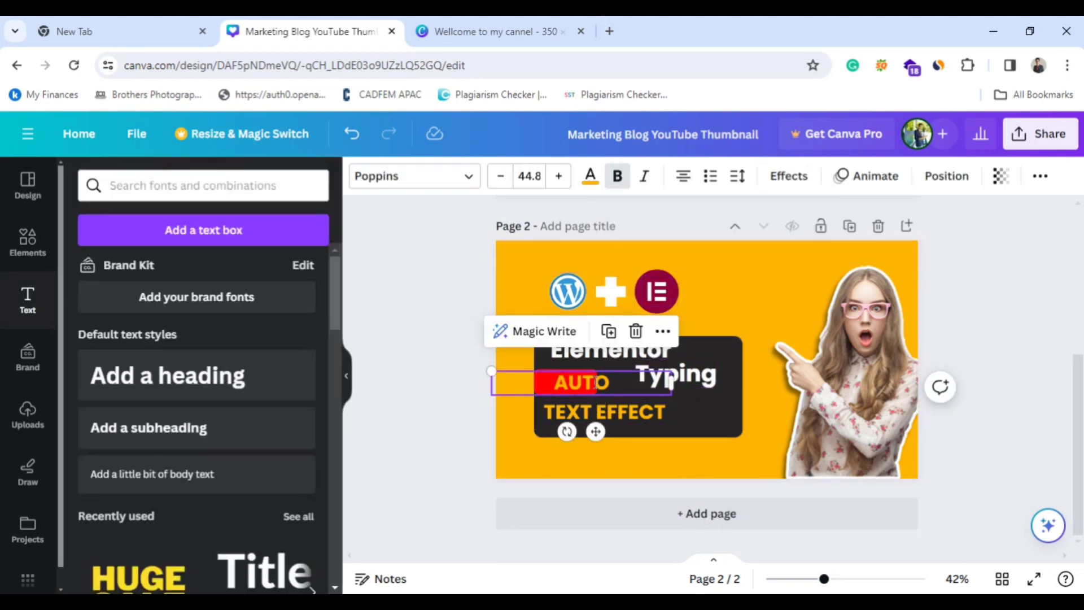
pyautogui.click(612, 381)
pyautogui.moveTo(610, 381); pyautogui.dragTo(556, 377)
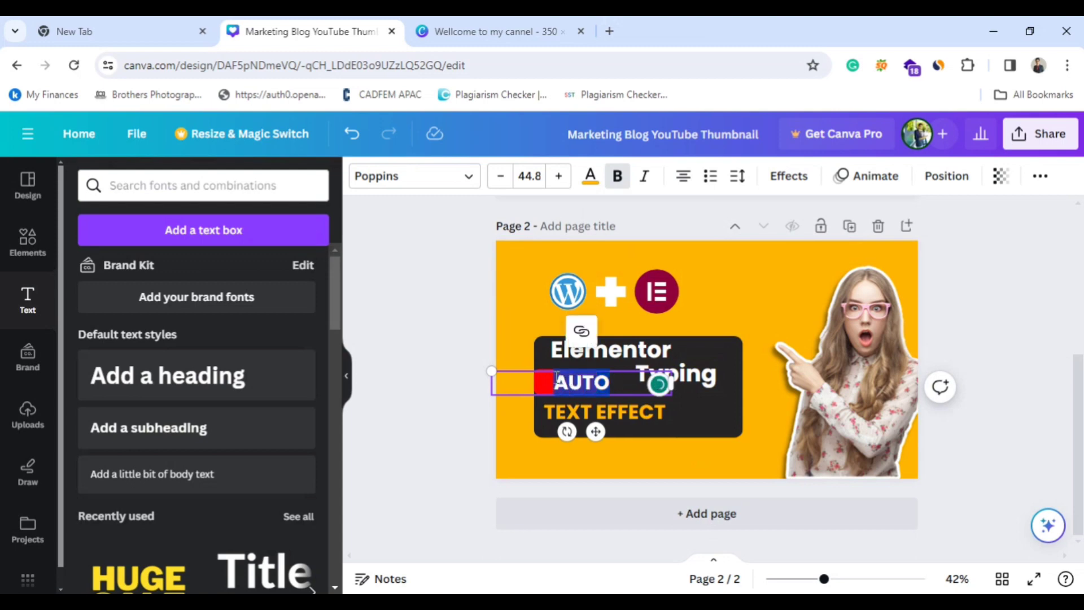
pyautogui.click(619, 176)
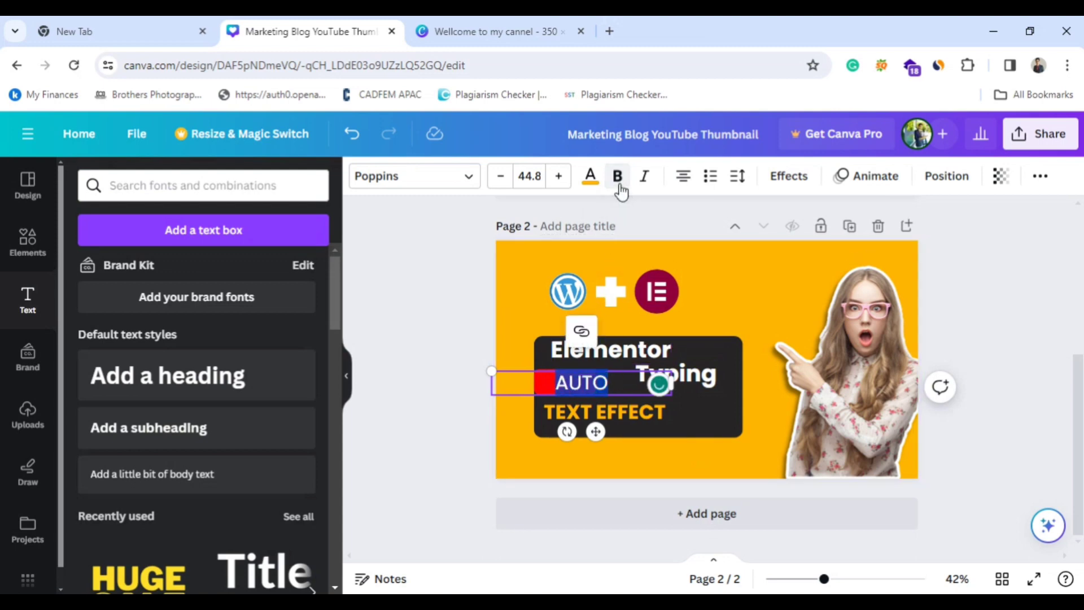
pyautogui.click(619, 180)
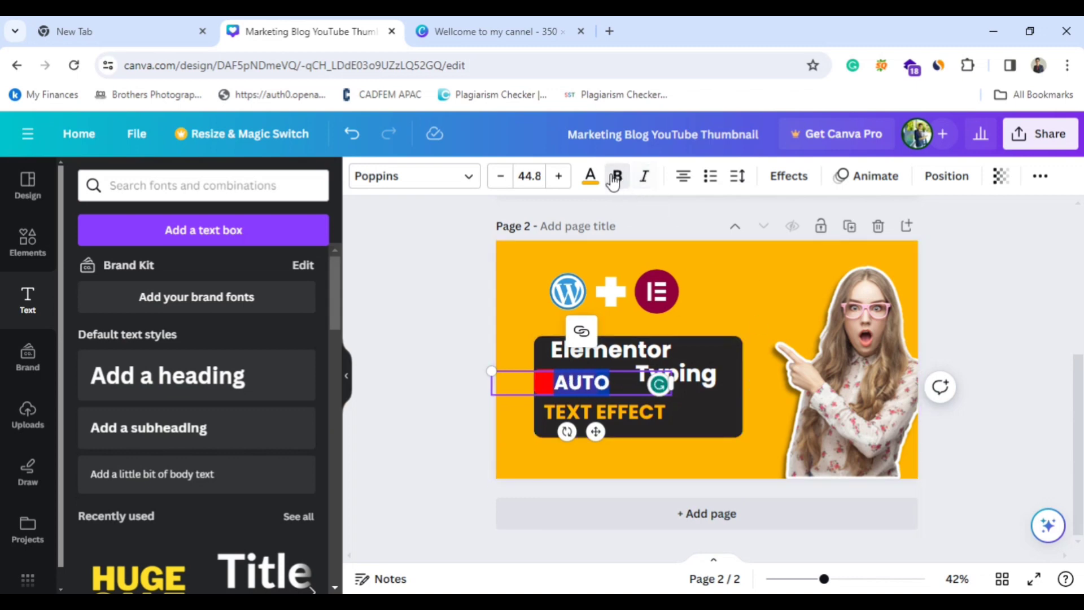
# Reduce the font size of the word "AUTO" by about 3 points.
pyautogui.click(498, 180)
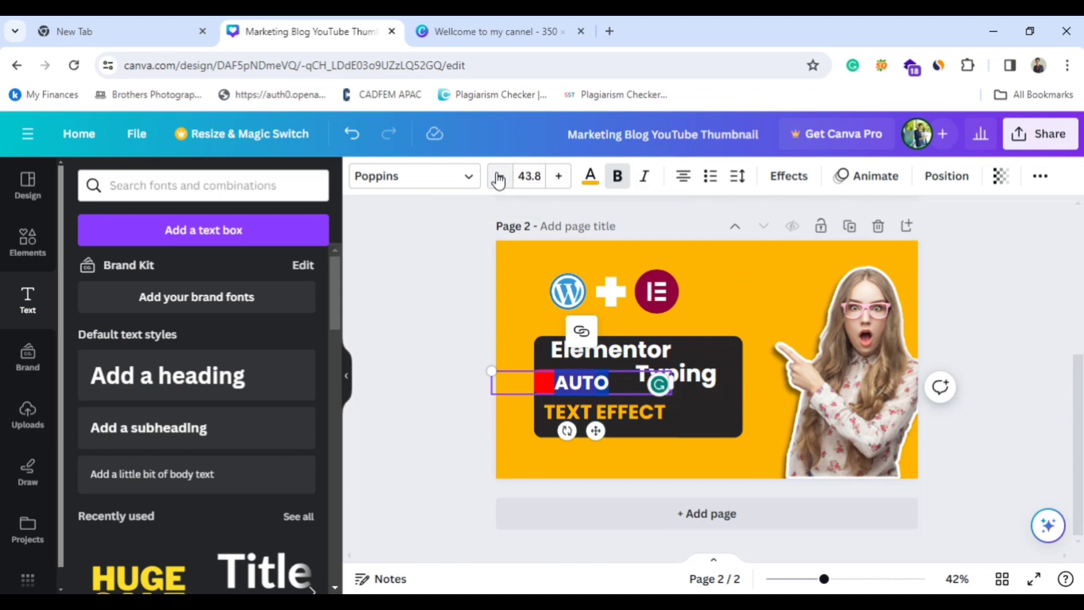
pyautogui.click(499, 179)
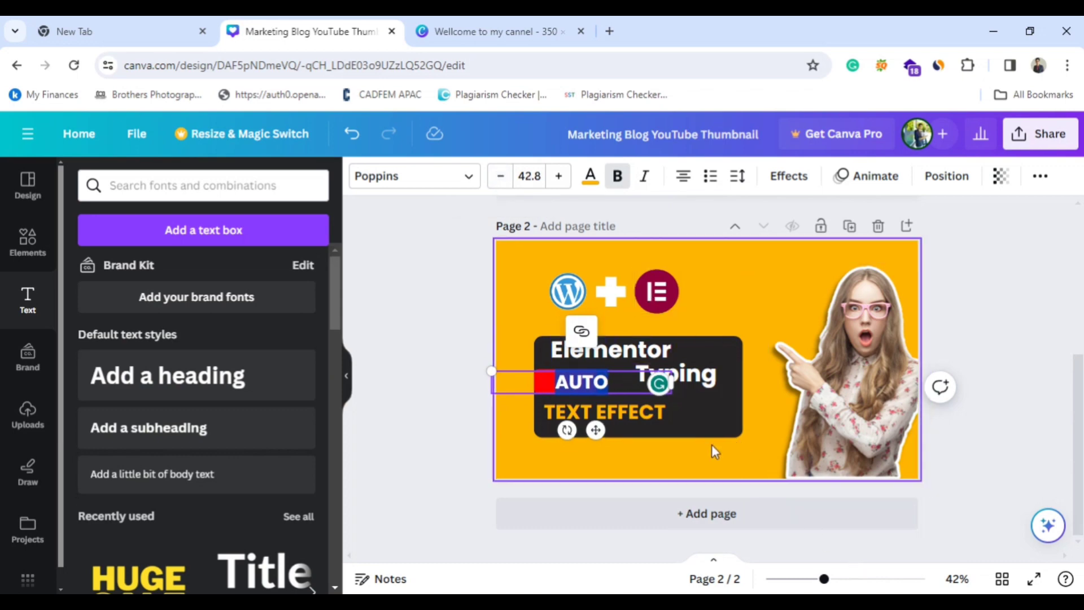
pyautogui.click(500, 181)
pyautogui.click(500, 181)
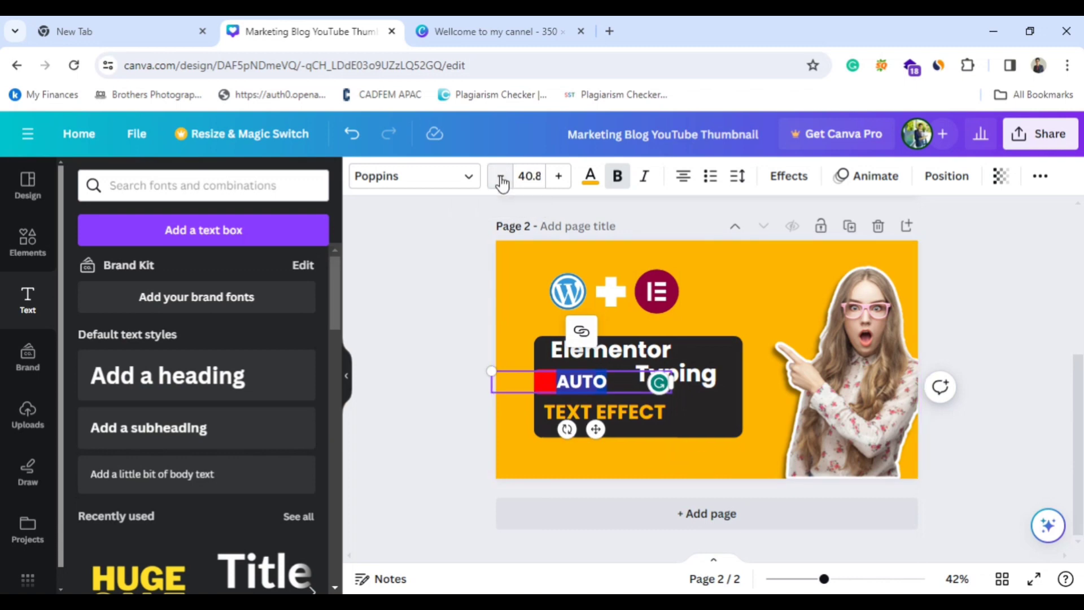
pyautogui.click(560, 177)
pyautogui.click(750, 300)
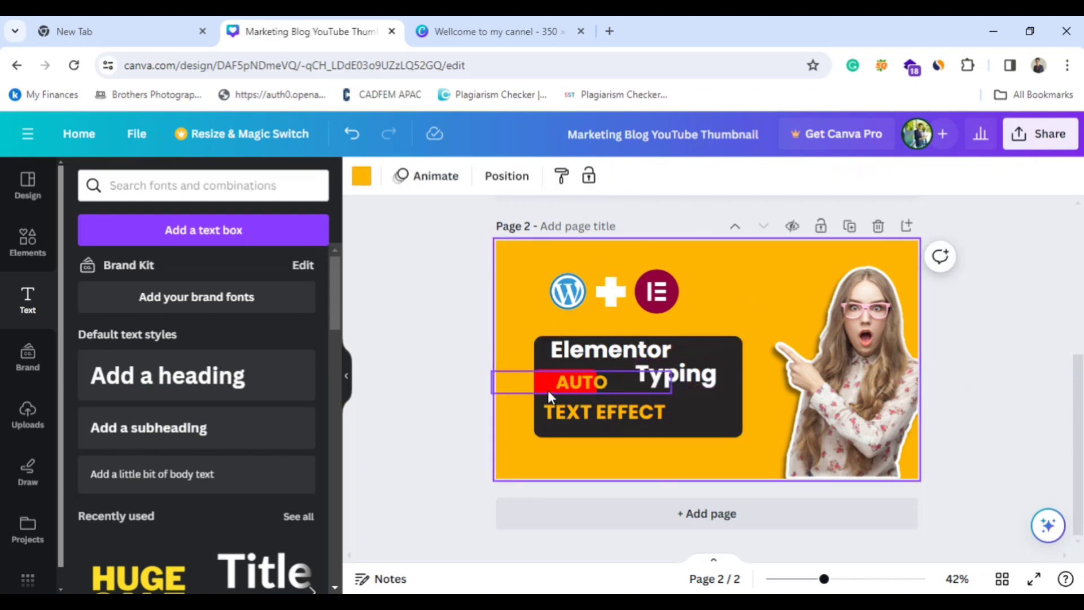
# Centre the "AUTO" text on its red box and move "TEXT EFFECT" slightly down and to the right inside the dark box.
pyautogui.moveTo(543, 380); pyautogui.dragTo(631, 420)
pyautogui.click(631, 394)
pyautogui.click(622, 415)
pyautogui.click(694, 368)
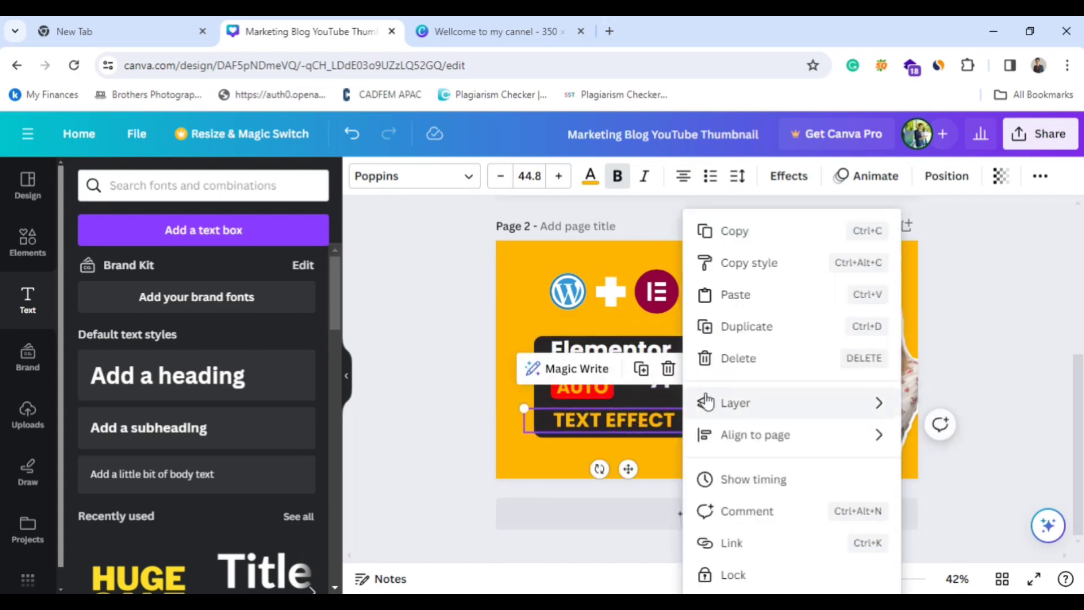
pyautogui.click(652, 389)
# Move "Typing" level with the red "AUTO" label and nudge the "Elementor" heading down and to the right.
pyautogui.moveTo(688, 377); pyautogui.dragTo(680, 386)
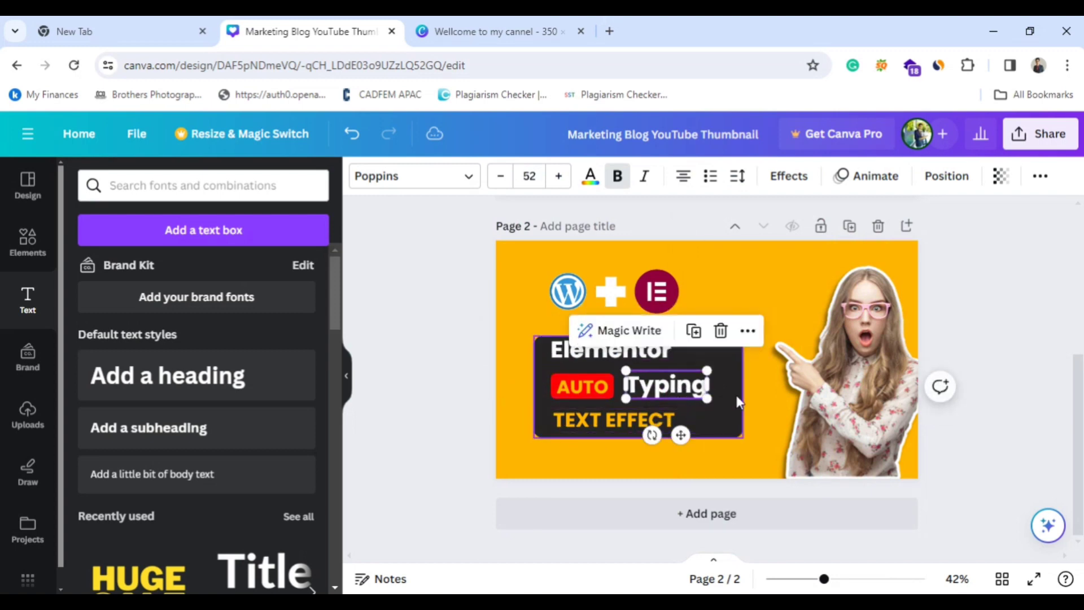
pyautogui.click(740, 454)
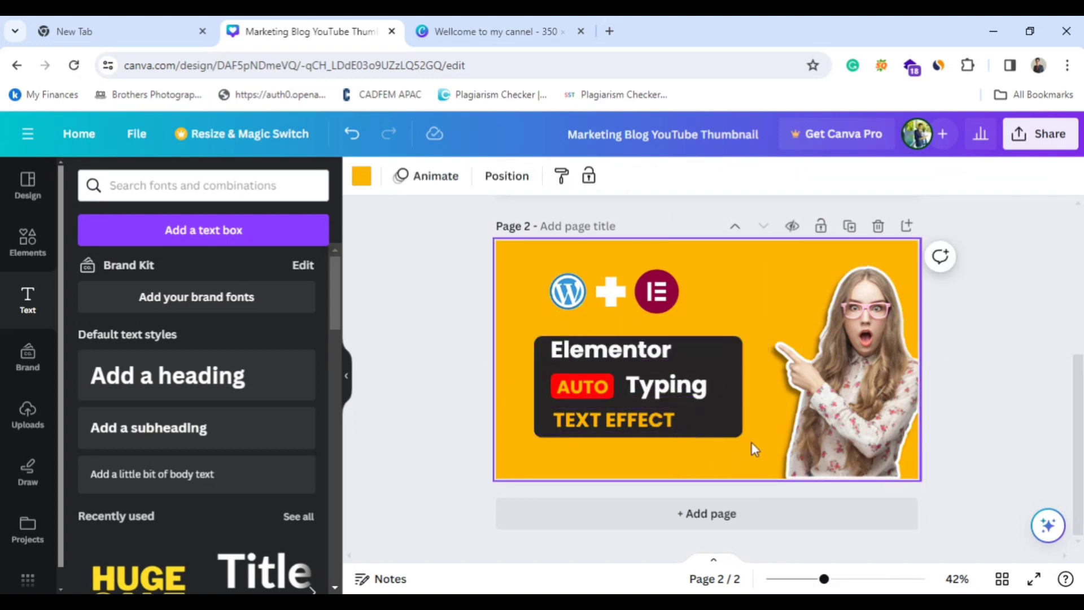
pyautogui.click(613, 355)
pyautogui.moveTo(613, 354); pyautogui.dragTo(621, 360)
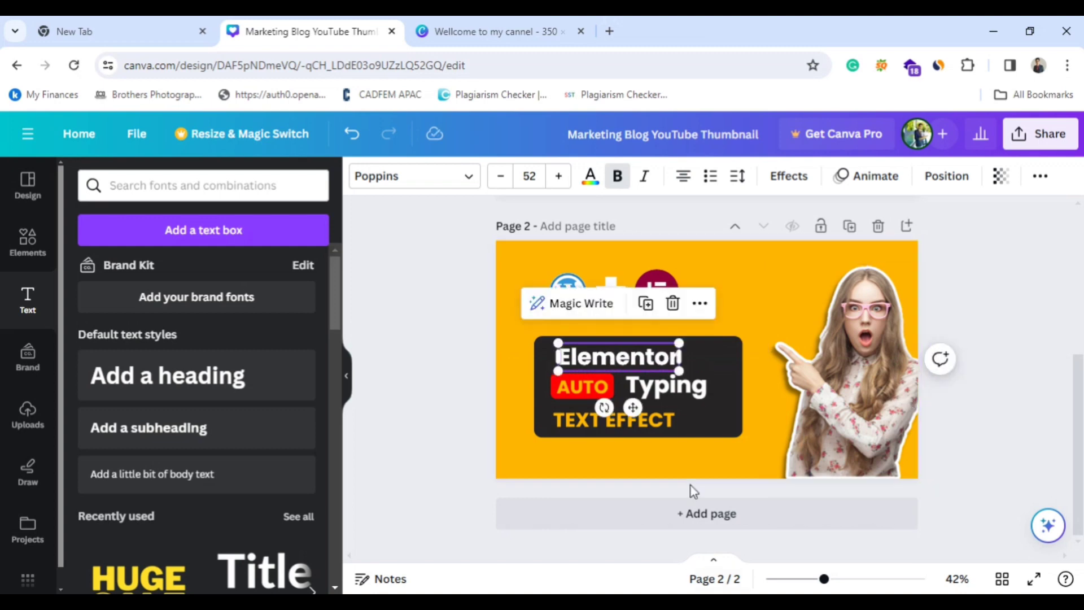
# Review the layer-order options for the "Elementor" heading and align it to the centre of the page.
pyautogui.click(699, 307)
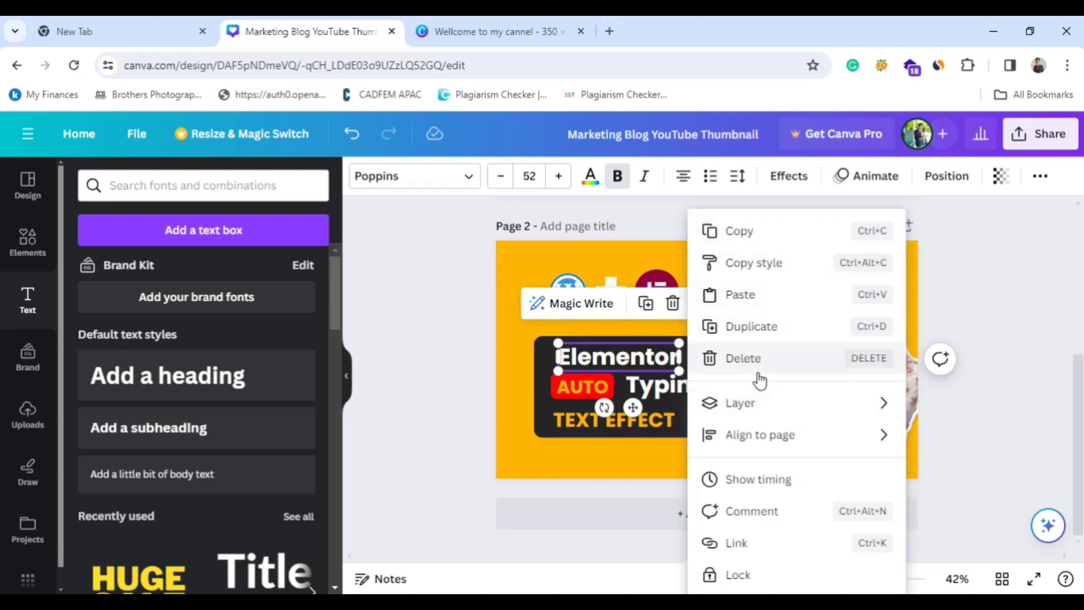
pyautogui.moveTo(757, 403)
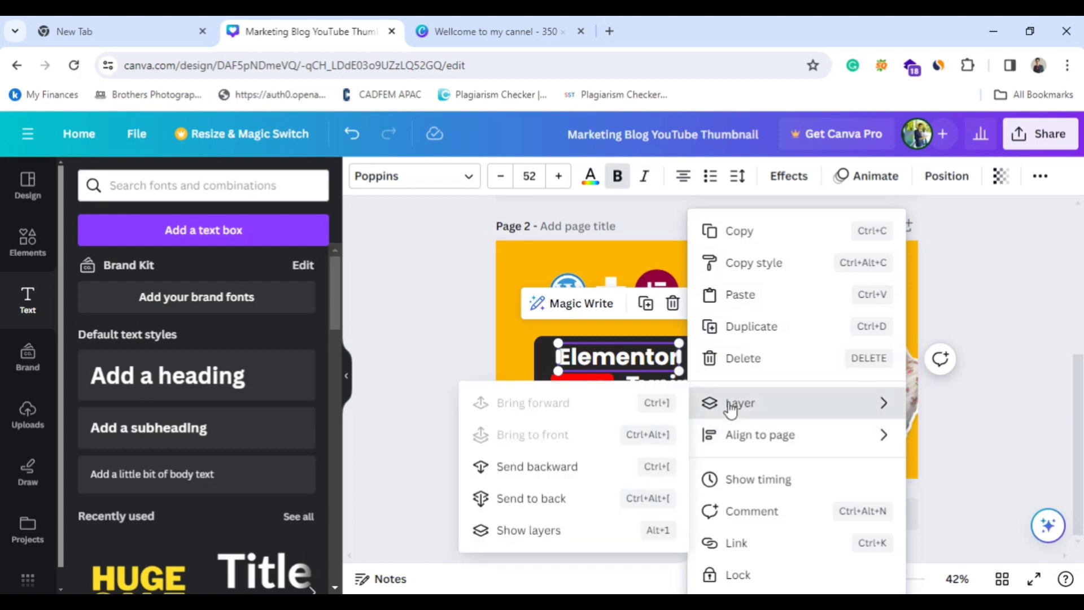
pyautogui.moveTo(745, 447)
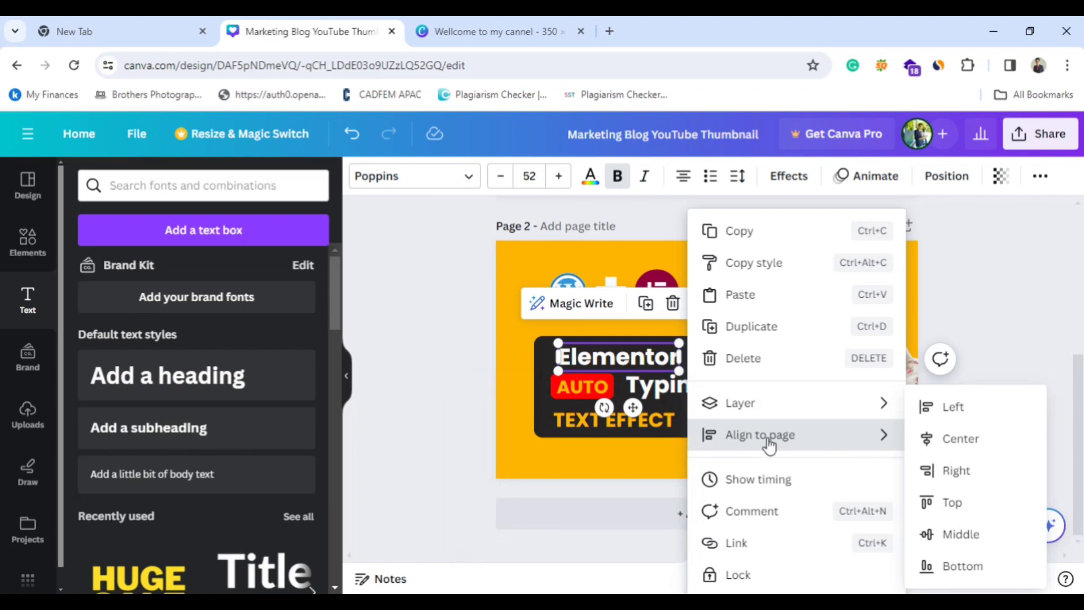
pyautogui.click(947, 445)
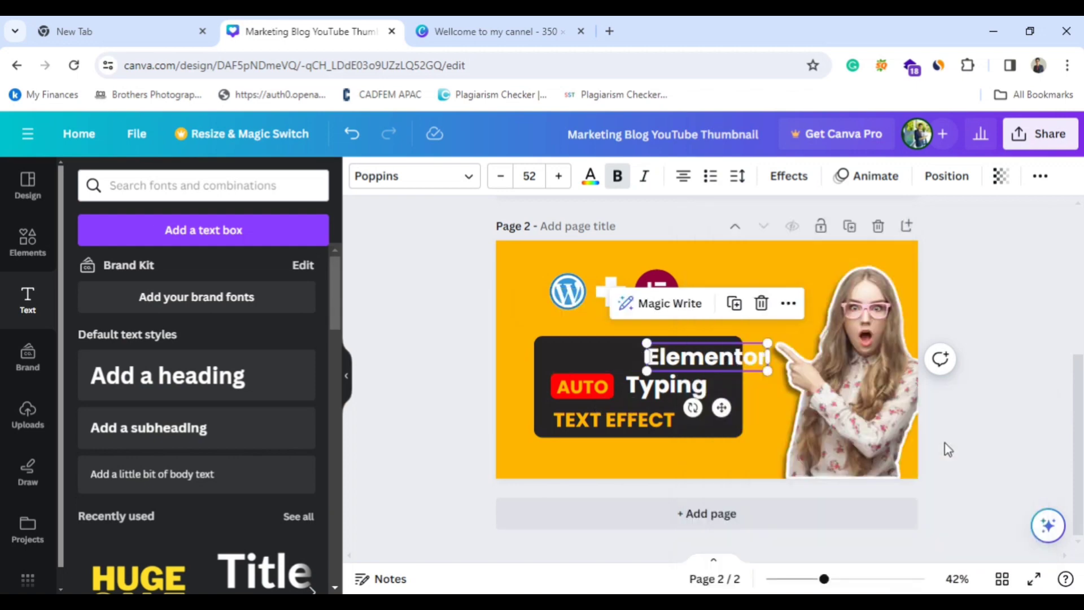
pyautogui.click(711, 364)
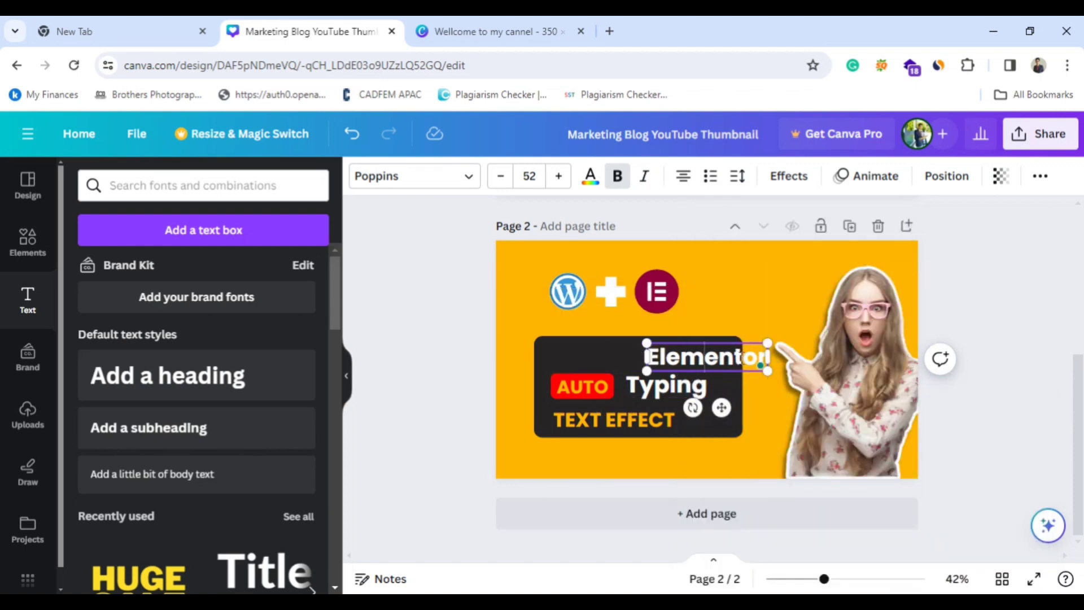
pyautogui.click(742, 446)
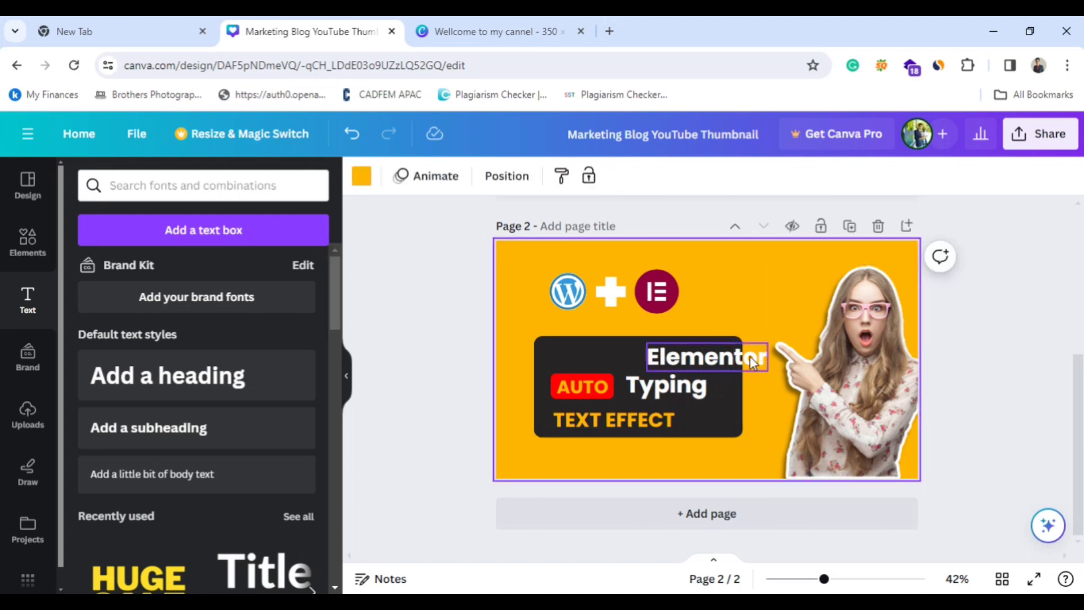
# Align the "Elementor" heading to the left and the bottom edge of the page.
pyautogui.click(745, 364)
pyautogui.click(788, 303)
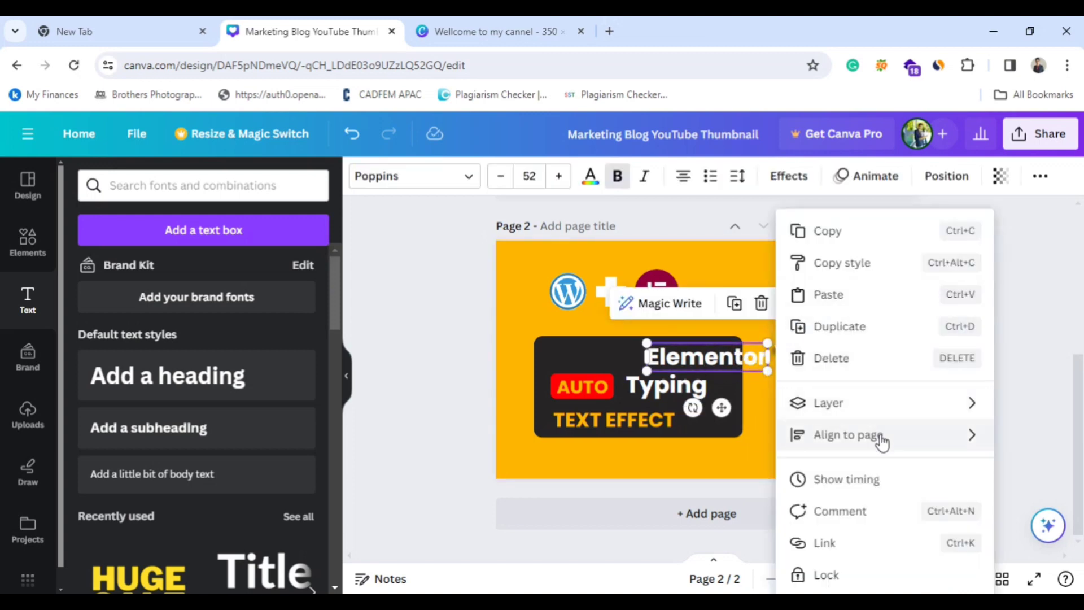
pyautogui.moveTo(942, 440)
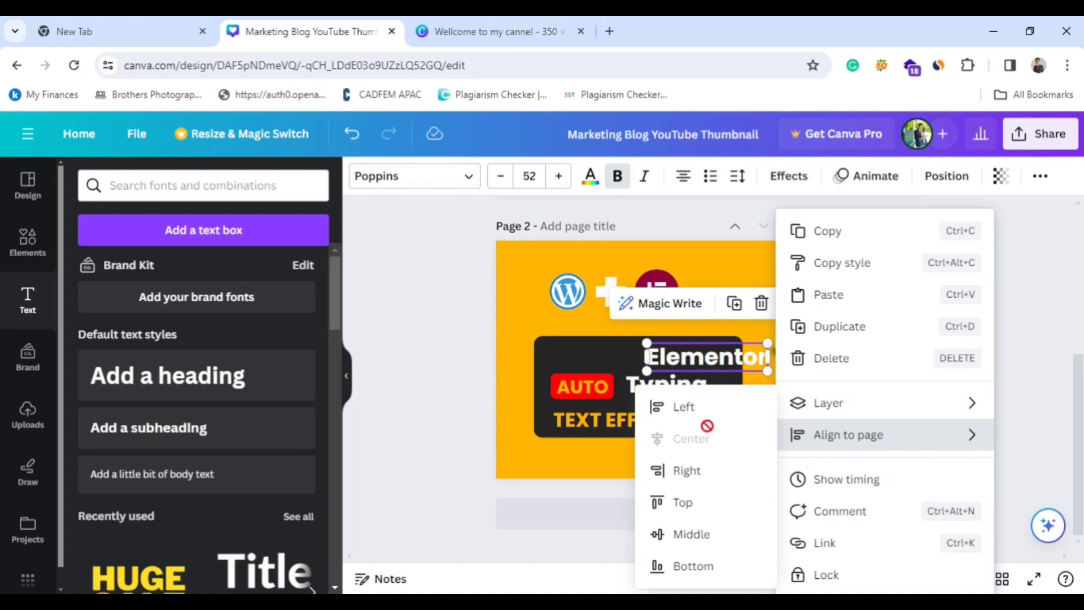
pyautogui.click(685, 407)
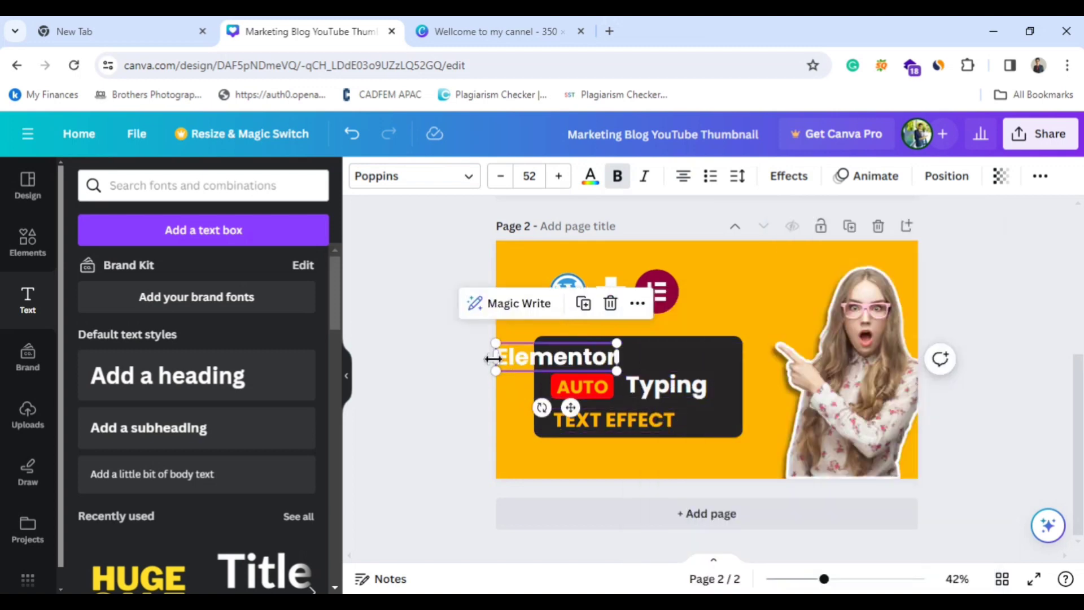
pyautogui.click(637, 303)
pyautogui.moveTo(740, 446)
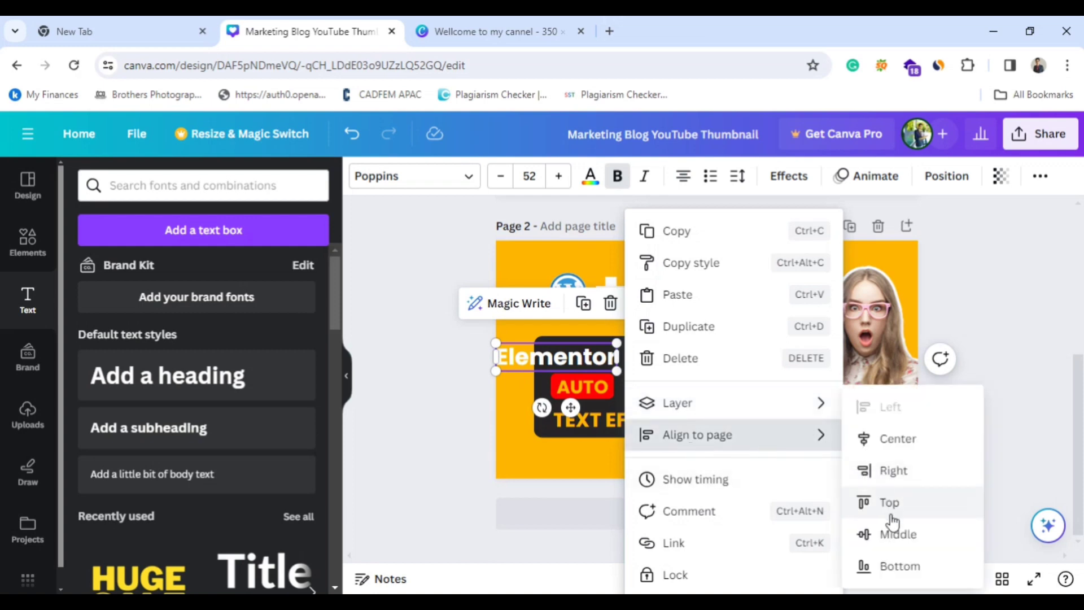
pyautogui.click(898, 564)
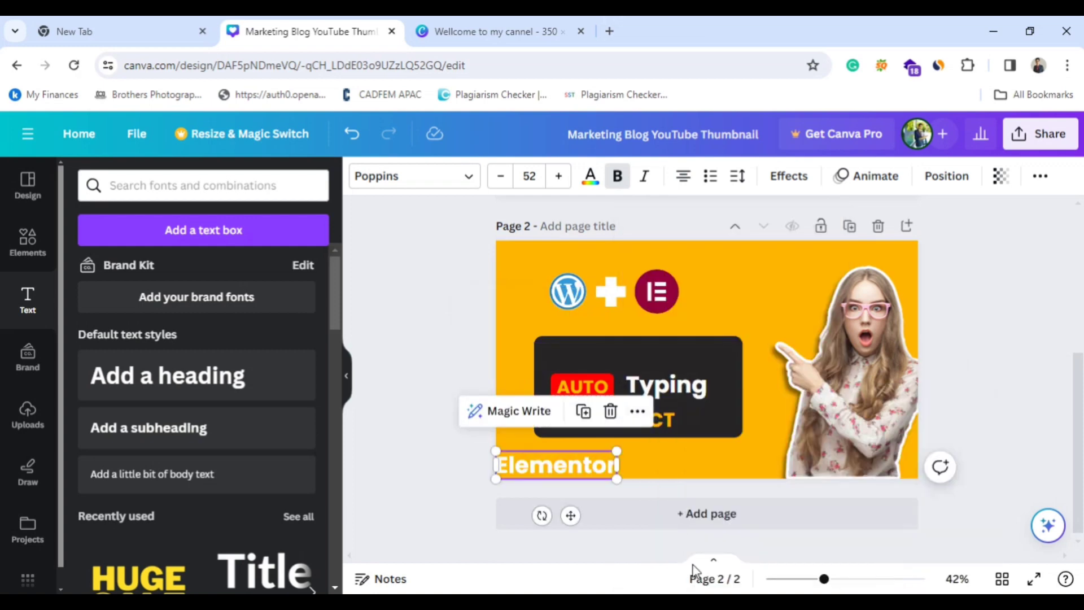
# Move the "Elementor" heading into the dark box, left-aligned with "TEXT EFFECT", and shift "Typing" closer to the red "AUTO" label.
pyautogui.moveTo(557, 467); pyautogui.dragTo(615, 358)
pyautogui.click(758, 467)
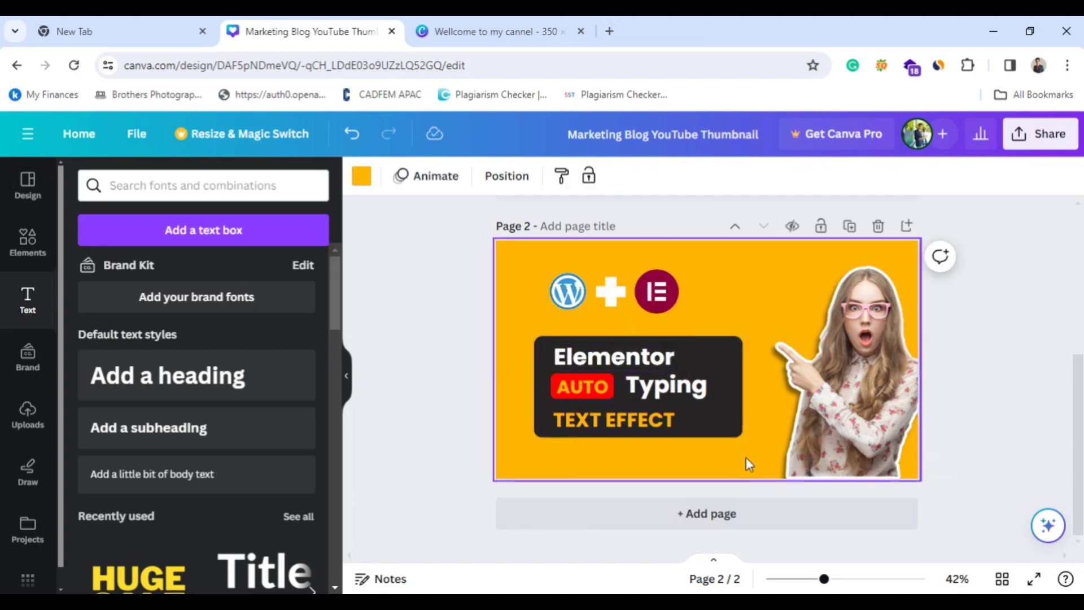
pyautogui.moveTo(663, 385); pyautogui.dragTo(651, 387)
pyautogui.click(637, 482)
# Compare page 1's original thumbnail with the recreation on page 2, checking the text layout and the background.
pyautogui.scroll(5, 733, 285)
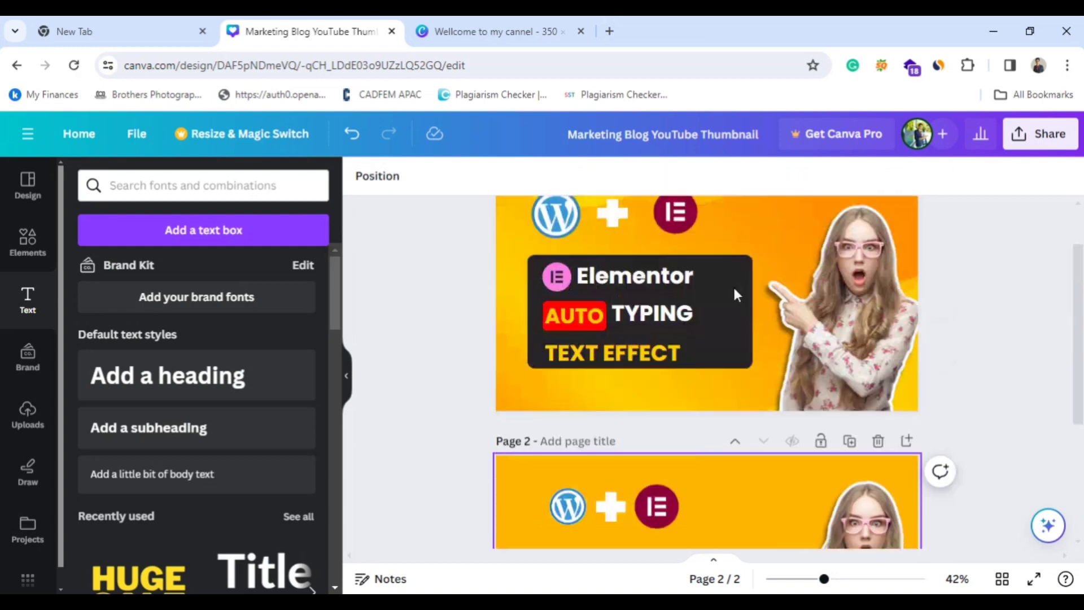
pyautogui.click(723, 320)
pyautogui.scroll(-5, 721, 321)
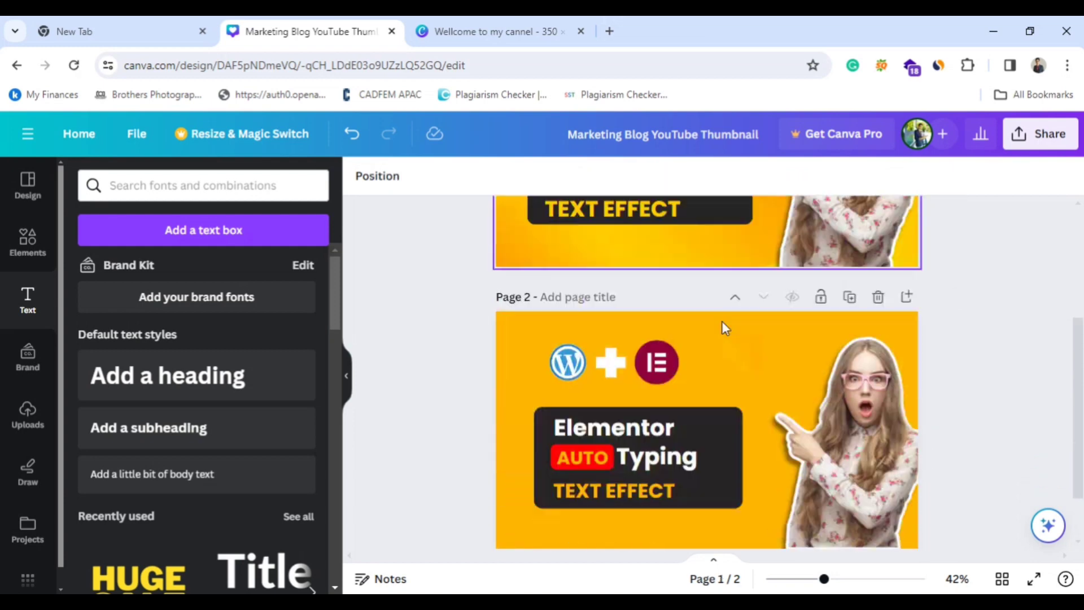
pyautogui.scroll(5, 702, 334)
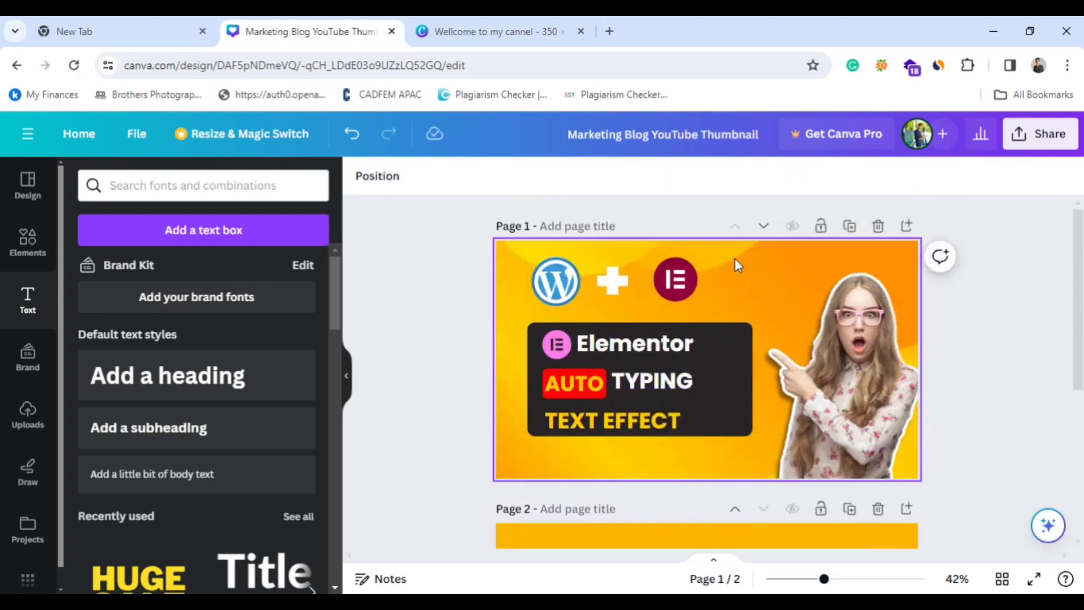
pyautogui.click(732, 260)
pyautogui.scroll(-5, 793, 333)
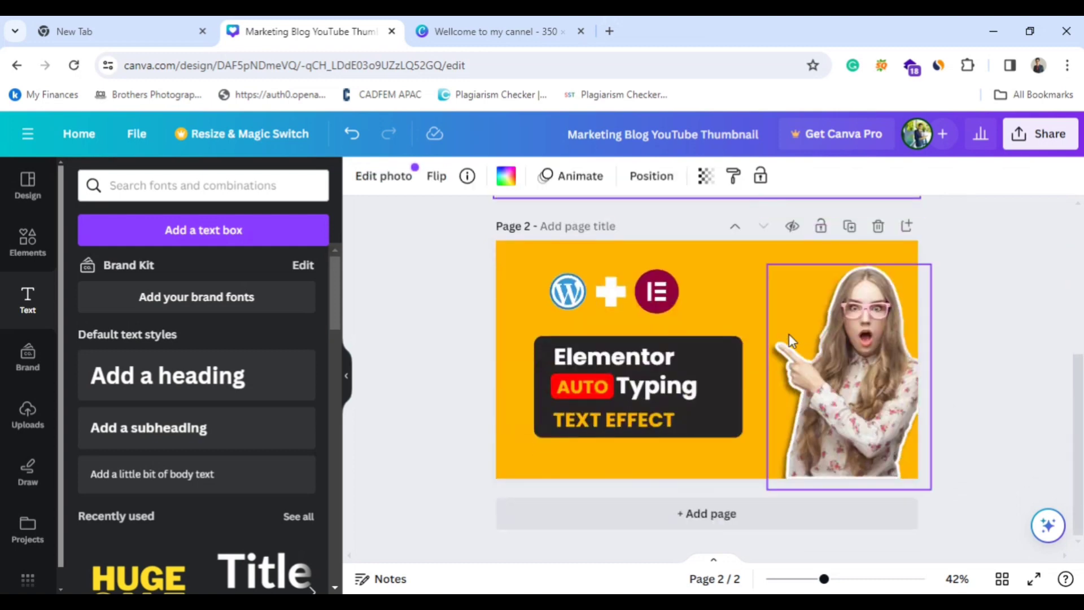
pyautogui.scroll(2, 729, 417)
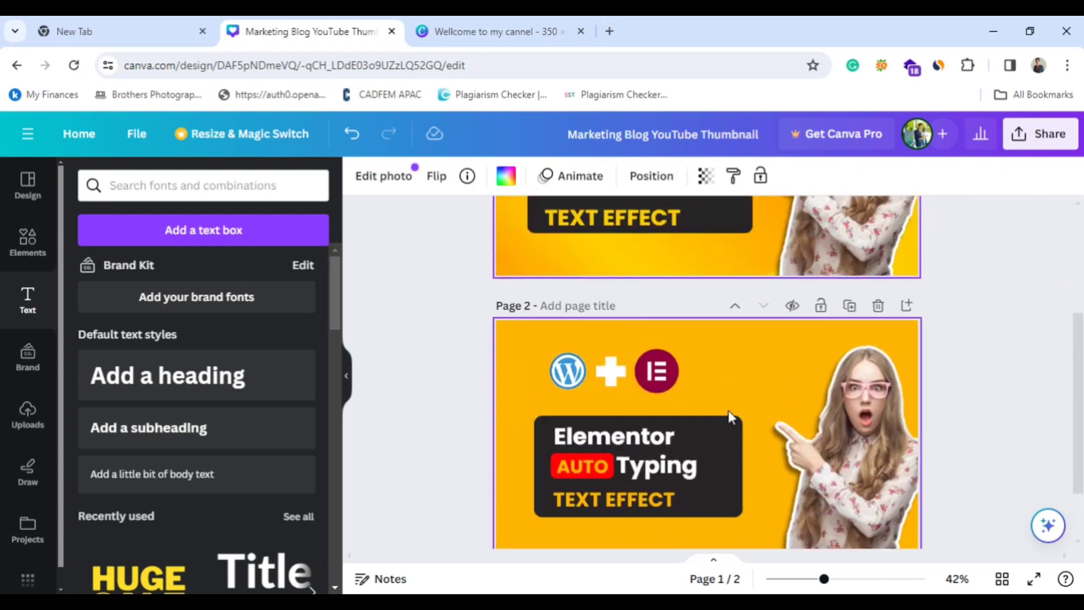
pyautogui.click(736, 374)
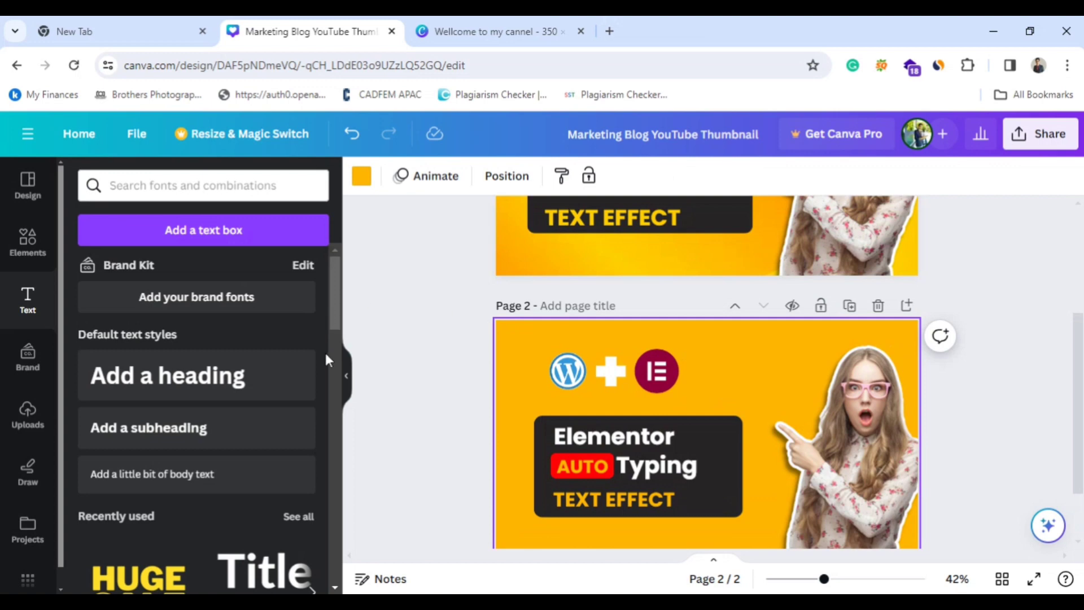
# Add a circle to page 2 beside the Elementor logo and fill it with the brighter yellow document colour.
pyautogui.click(27, 242)
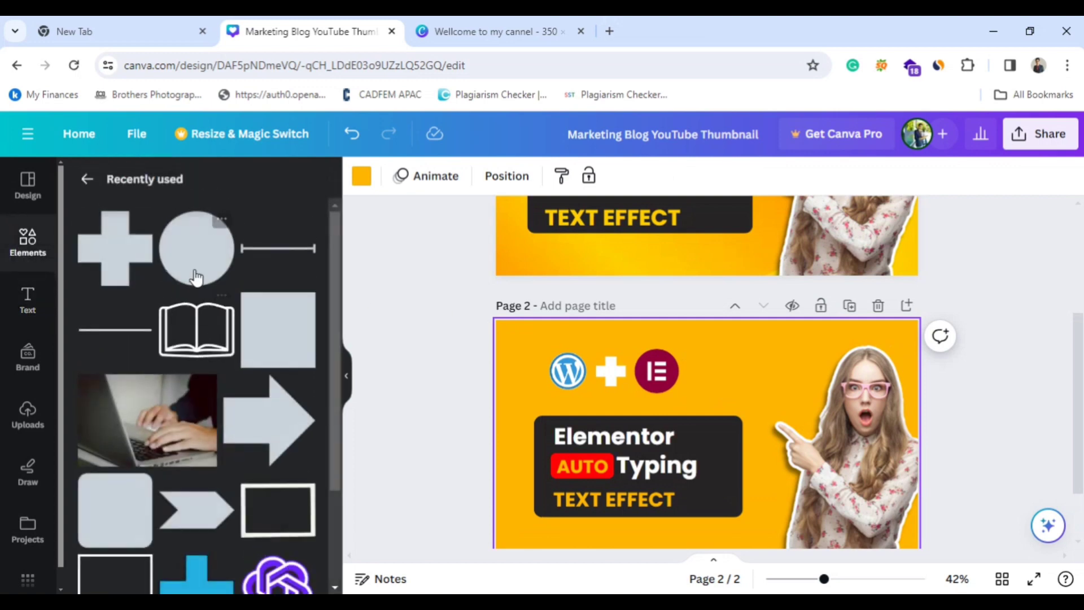
pyautogui.click(195, 272)
pyautogui.moveTo(712, 422); pyautogui.dragTo(780, 362)
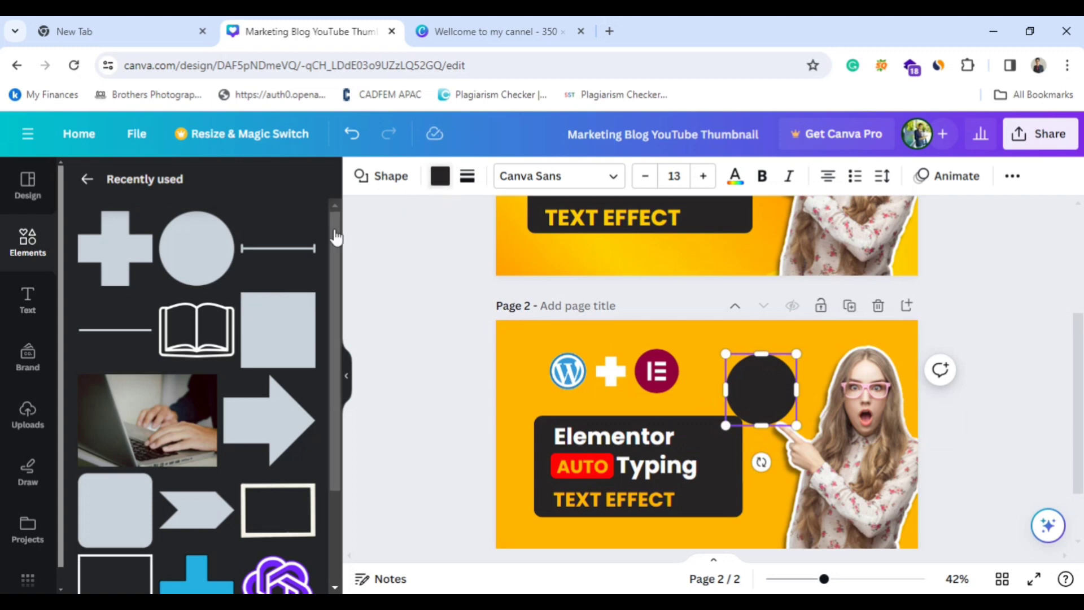
pyautogui.click(439, 176)
pyautogui.click(303, 272)
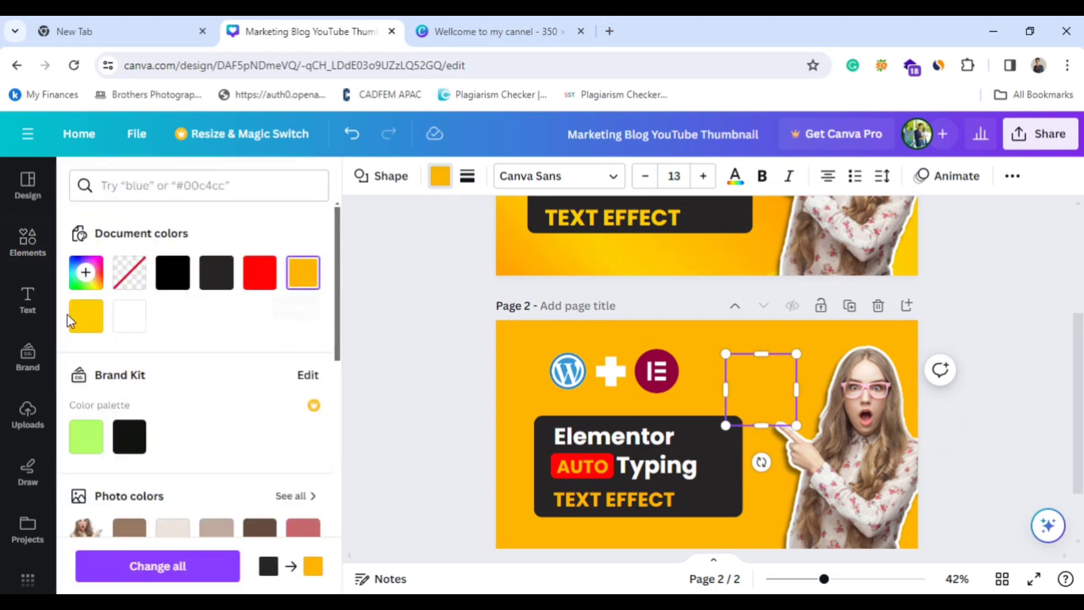
pyautogui.click(83, 316)
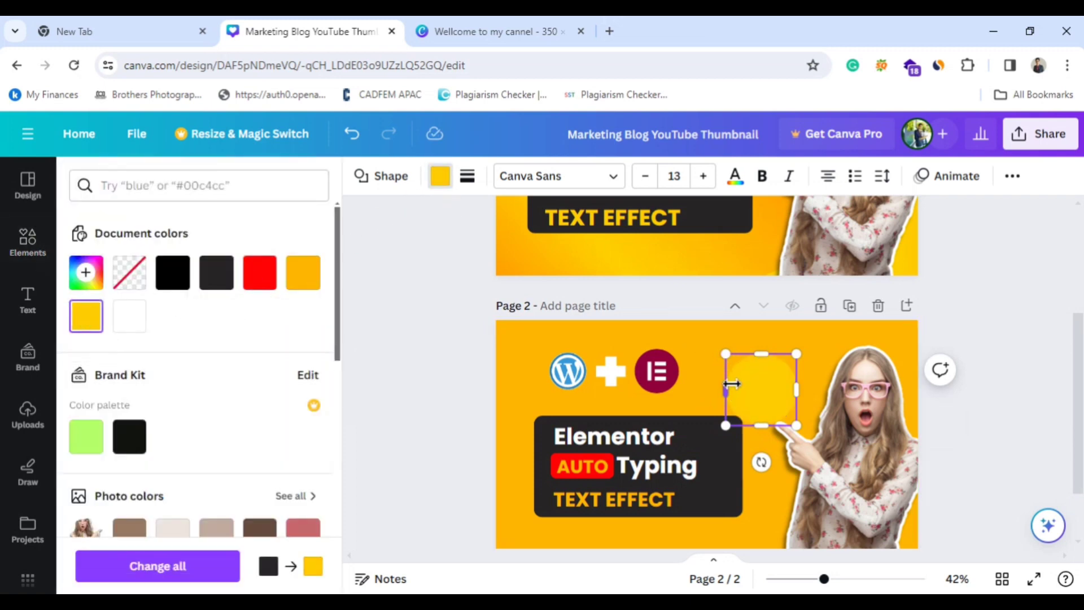
# Enlarge the yellow circle and move it above the logos so only its lower edge overlaps page 2's upper edge.
pyautogui.moveTo(729, 390); pyautogui.dragTo(666, 390)
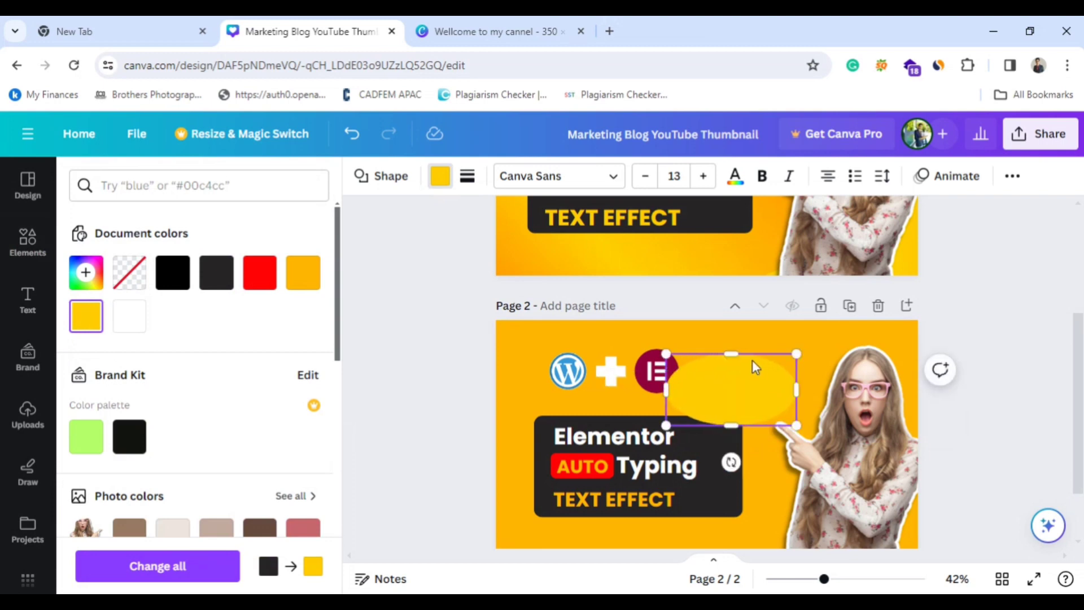
pyautogui.moveTo(734, 353); pyautogui.dragTo(731, 273)
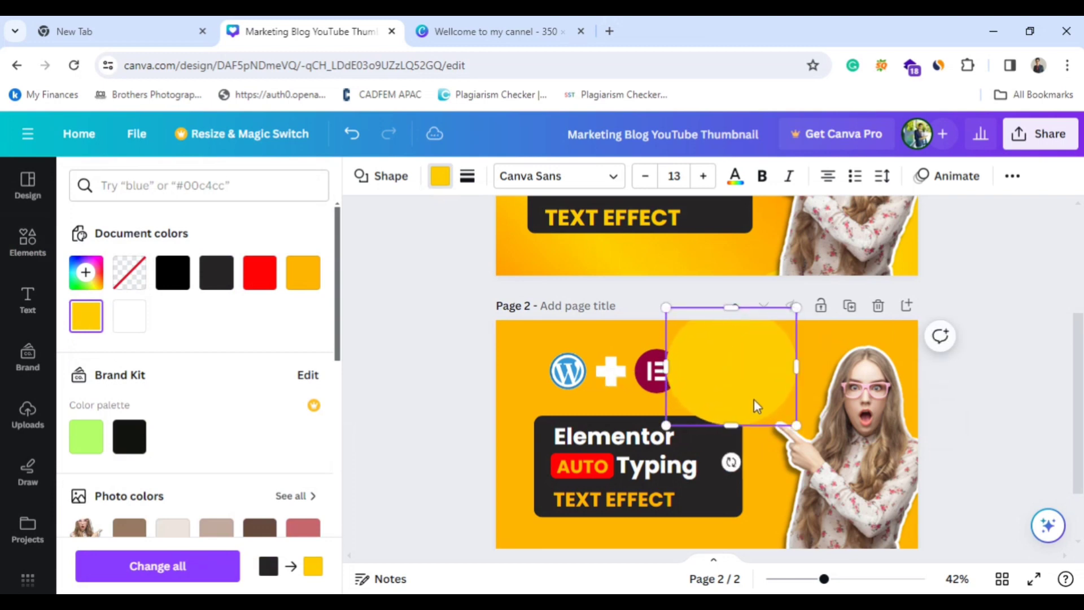
pyautogui.moveTo(736, 357); pyautogui.dragTo(655, 314)
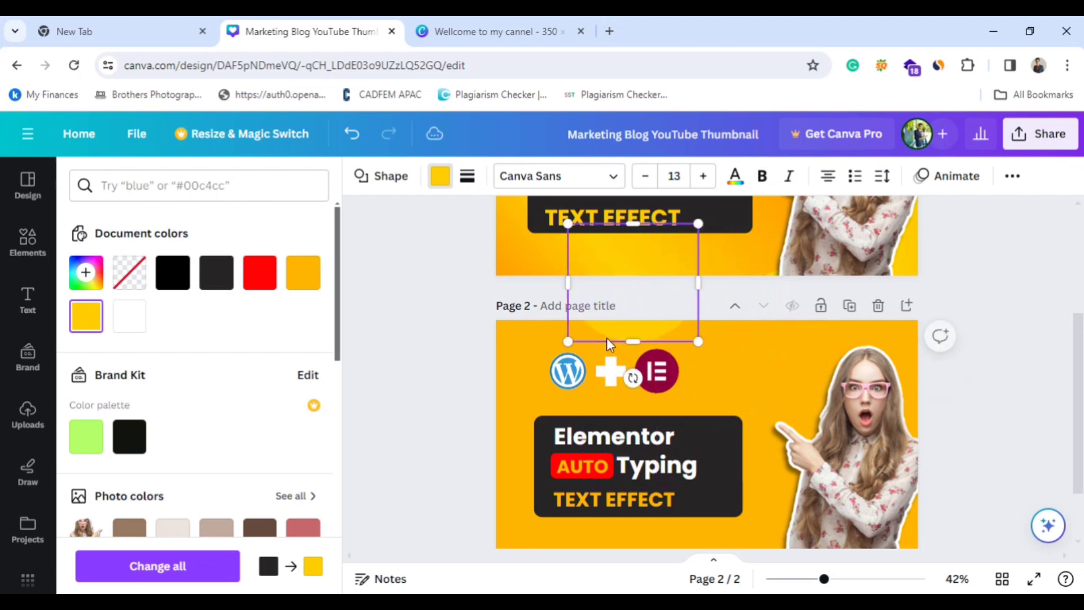
pyautogui.click(753, 419)
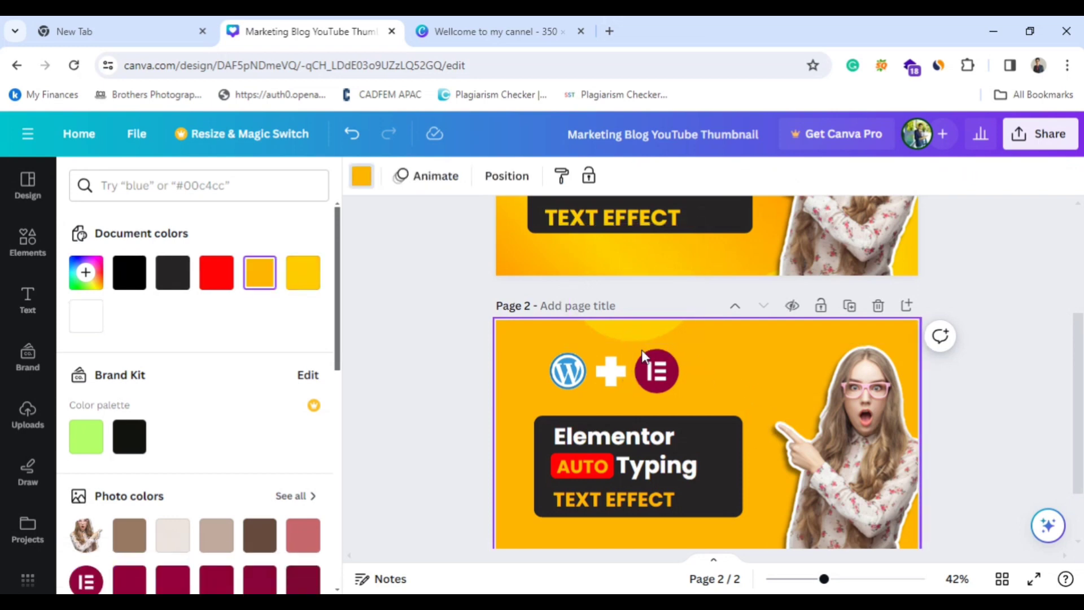
# Browse the elements library and its suggested keywords, and look through the "Subscribe" graphics.
pyautogui.click(31, 258)
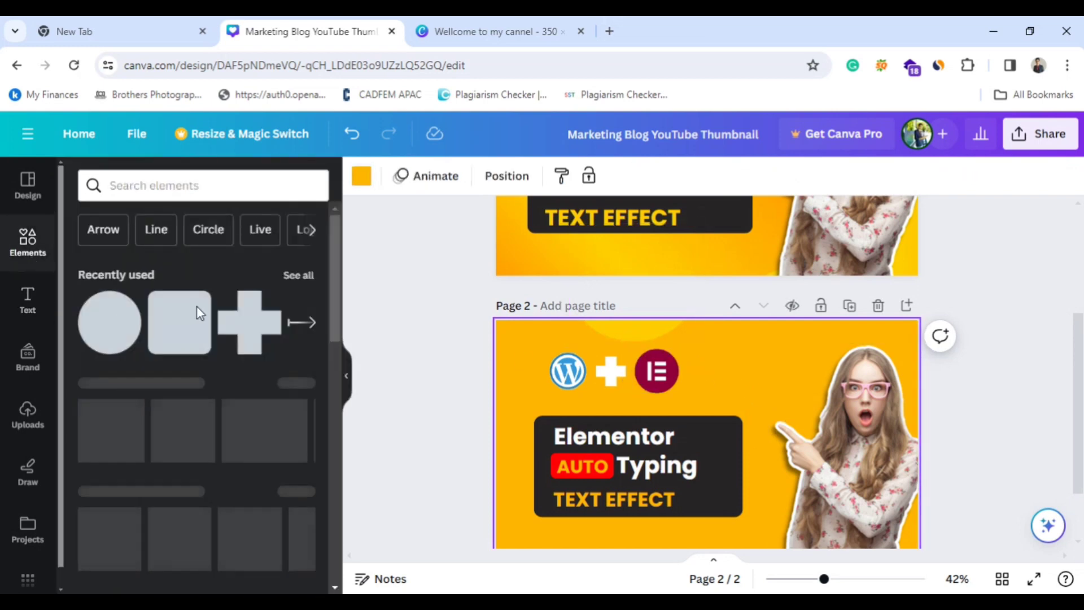
pyautogui.scroll(-4, 186, 367)
pyautogui.scroll(-4, 158, 412)
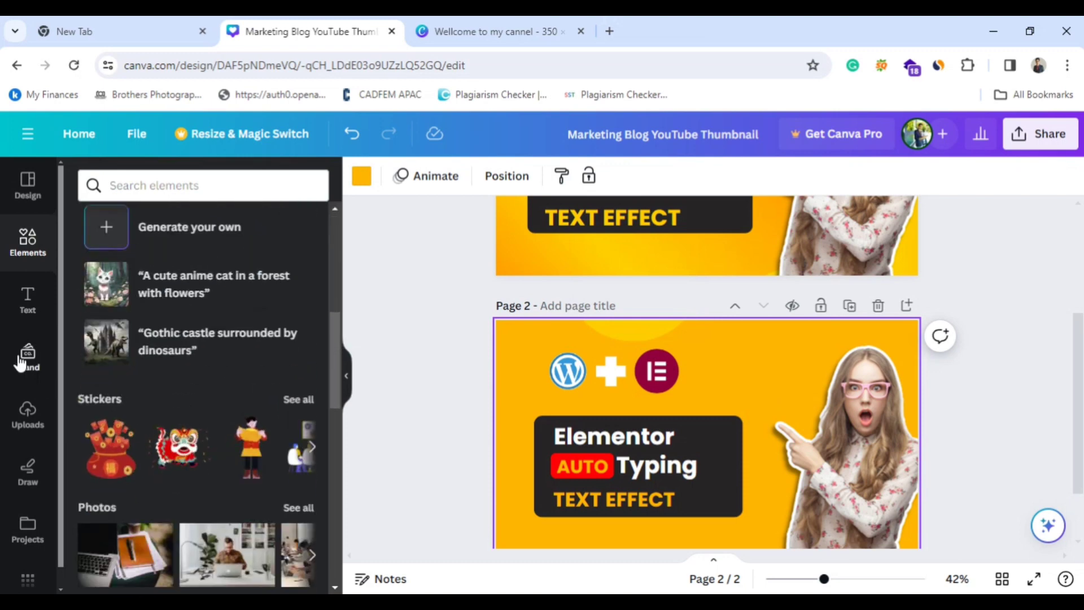
pyautogui.scroll(7, 158, 389)
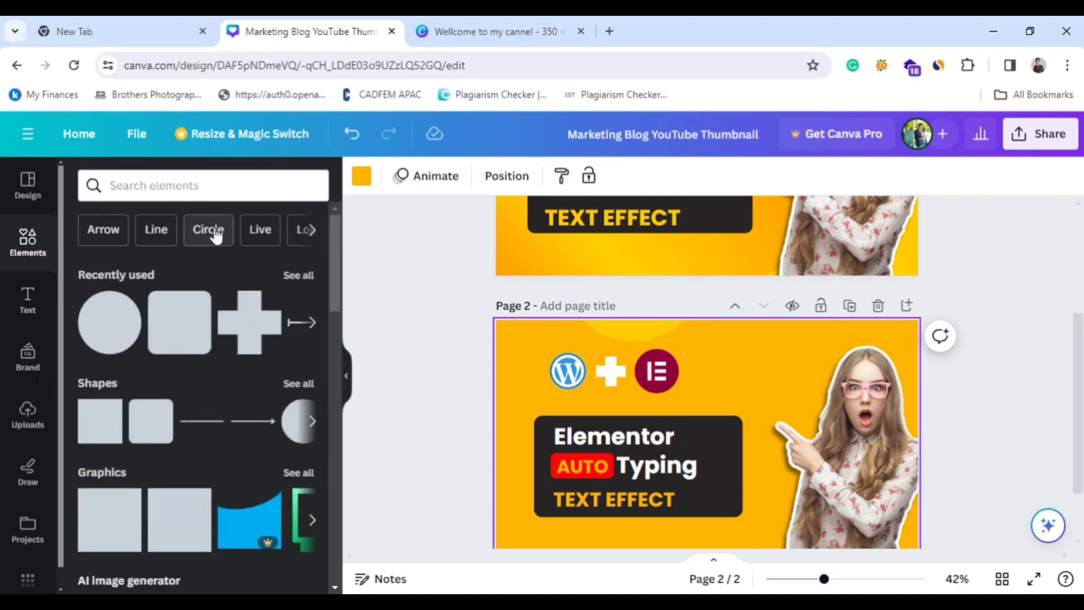
pyautogui.click(307, 230)
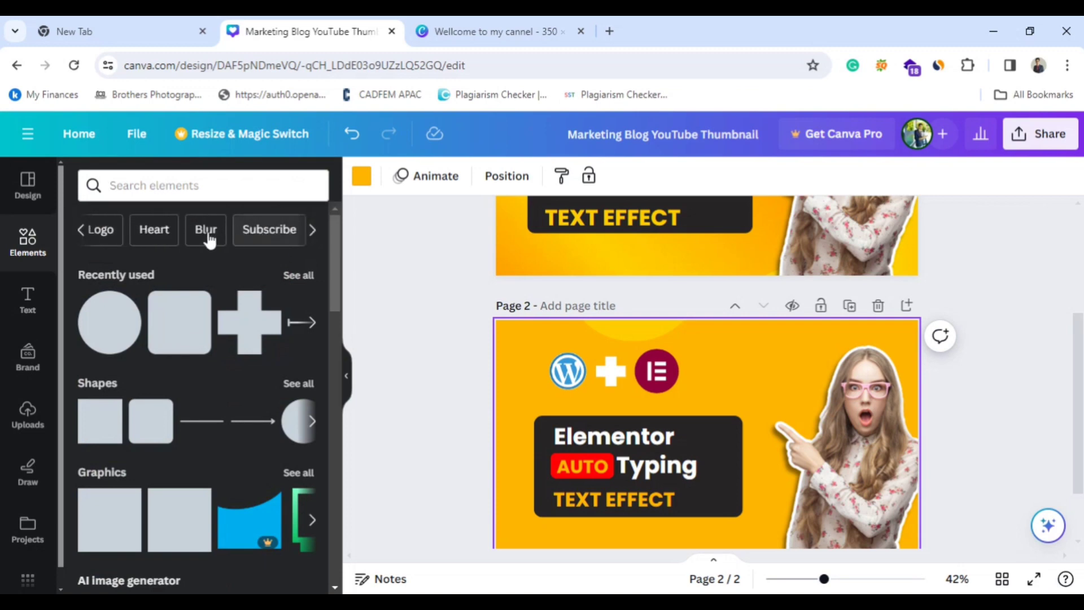
pyautogui.click(249, 234)
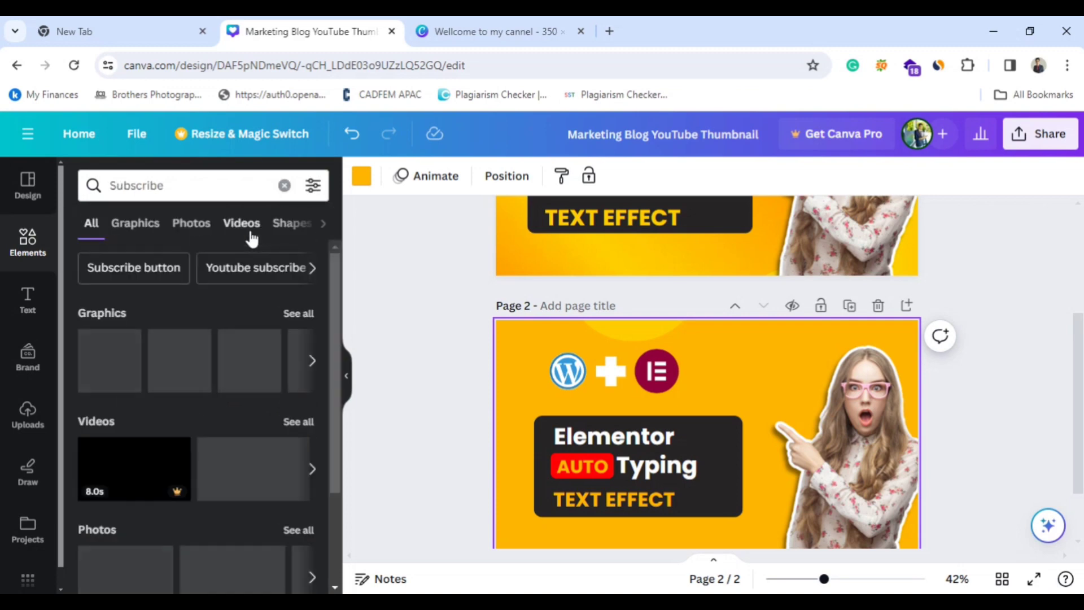
pyautogui.click(312, 360)
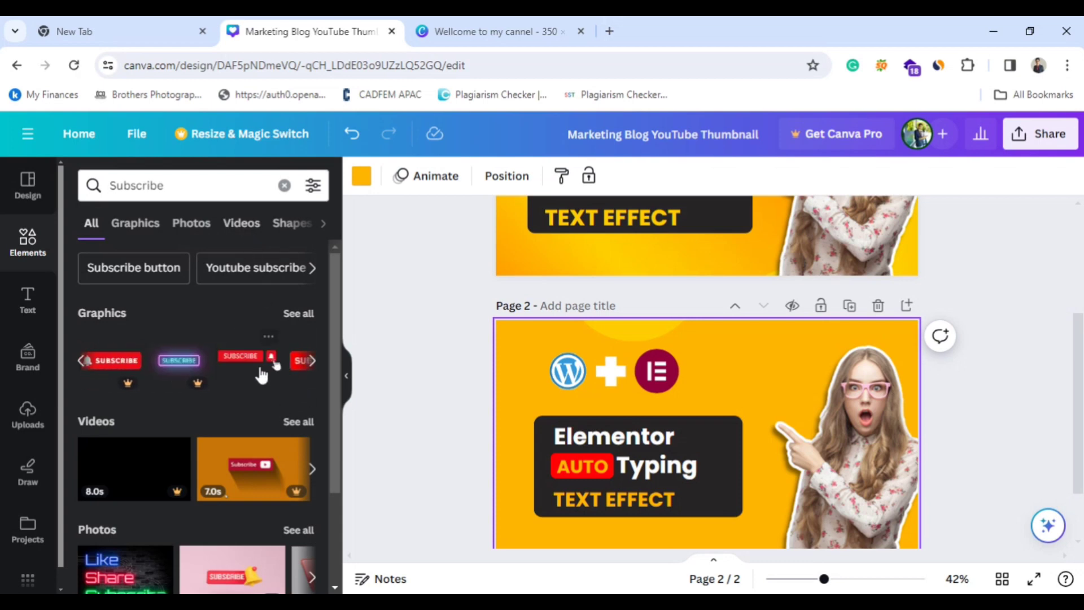
# Try the red "SUBSCRIBE" graphic with bell and hand cursor on page 2, and delete it again.
pyautogui.click(261, 374)
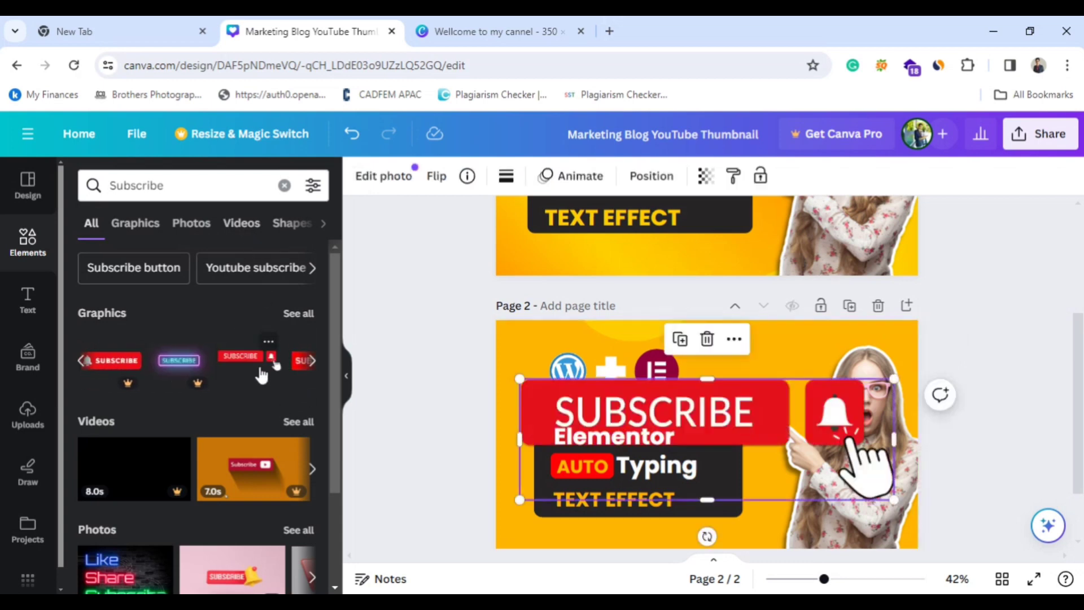
pyautogui.click(898, 395)
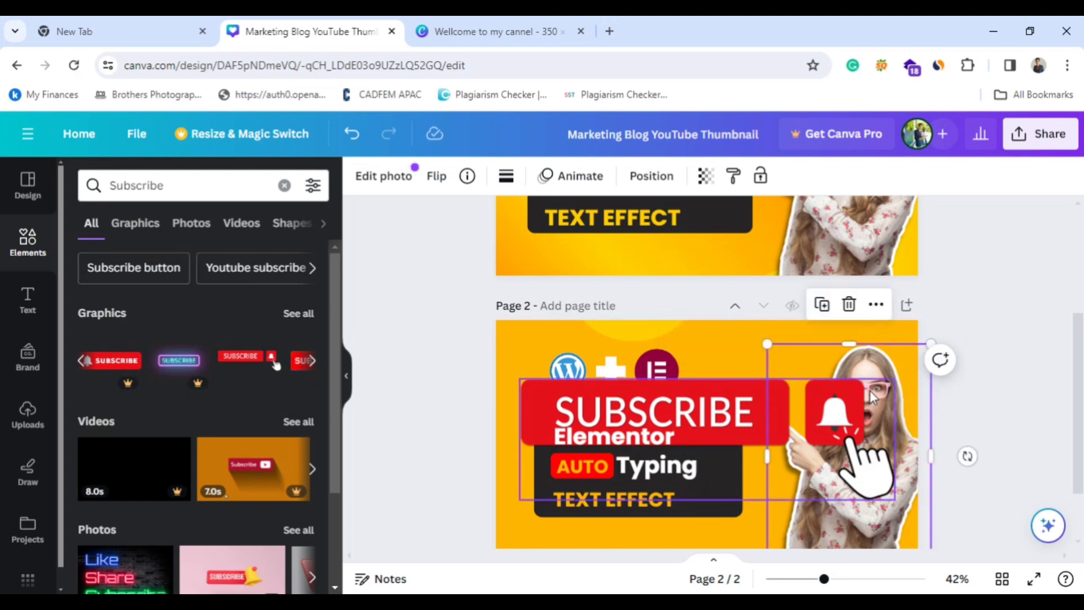
pyautogui.click(608, 418)
pyautogui.click(707, 339)
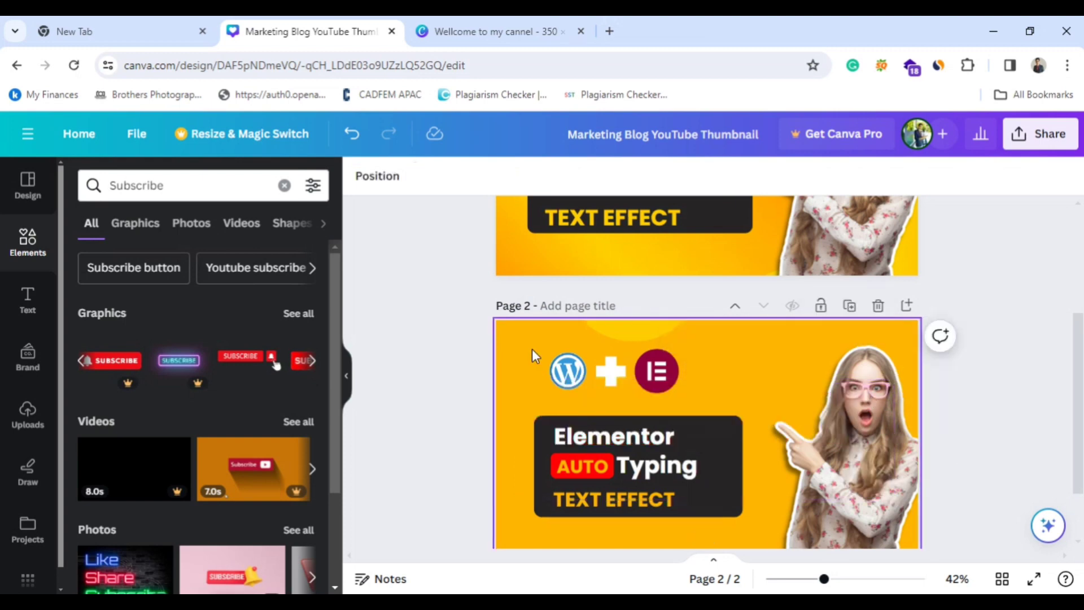
# Look at the elements offered under the suggested keyword "Logo".
pyautogui.click(29, 255)
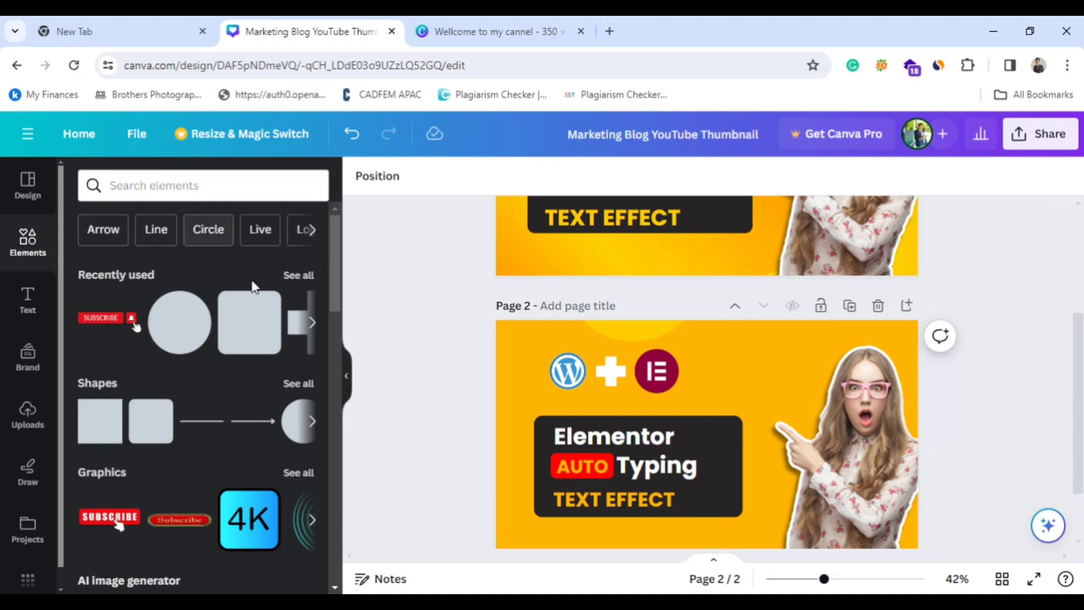
pyautogui.click(311, 232)
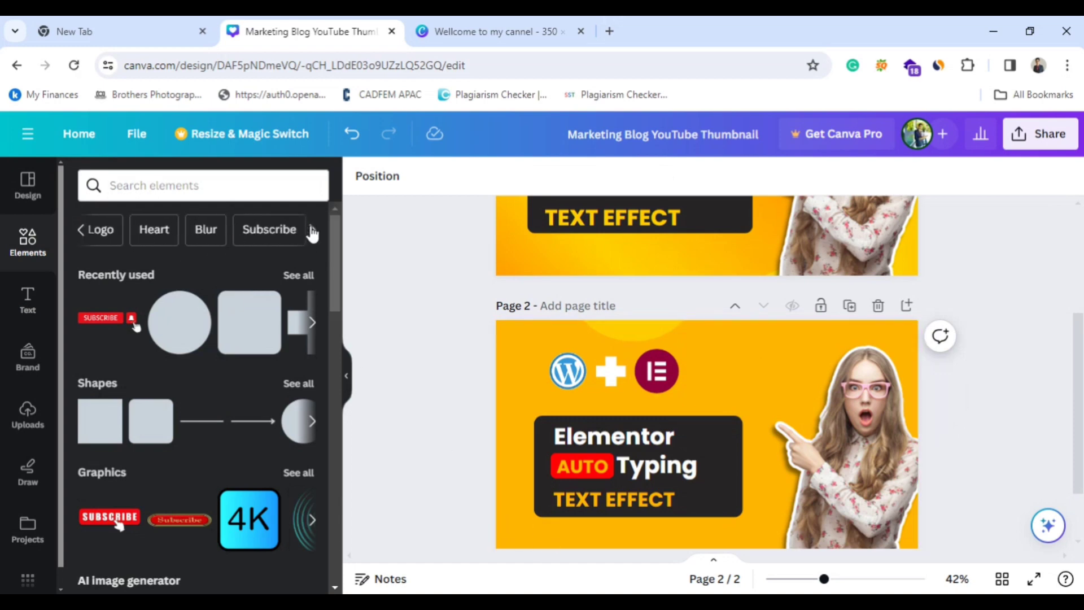
pyautogui.click(113, 231)
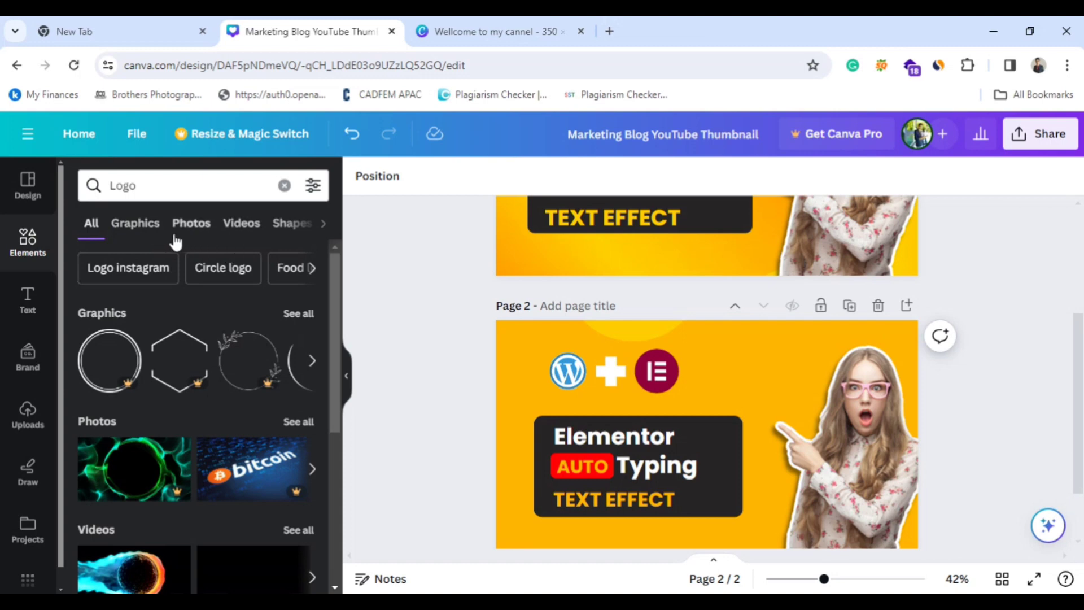
# Find the "Subscribe" graphics and insert the red "SUBSCRIBE" button with bell and hand cursor on page 2.
pyautogui.click(34, 254)
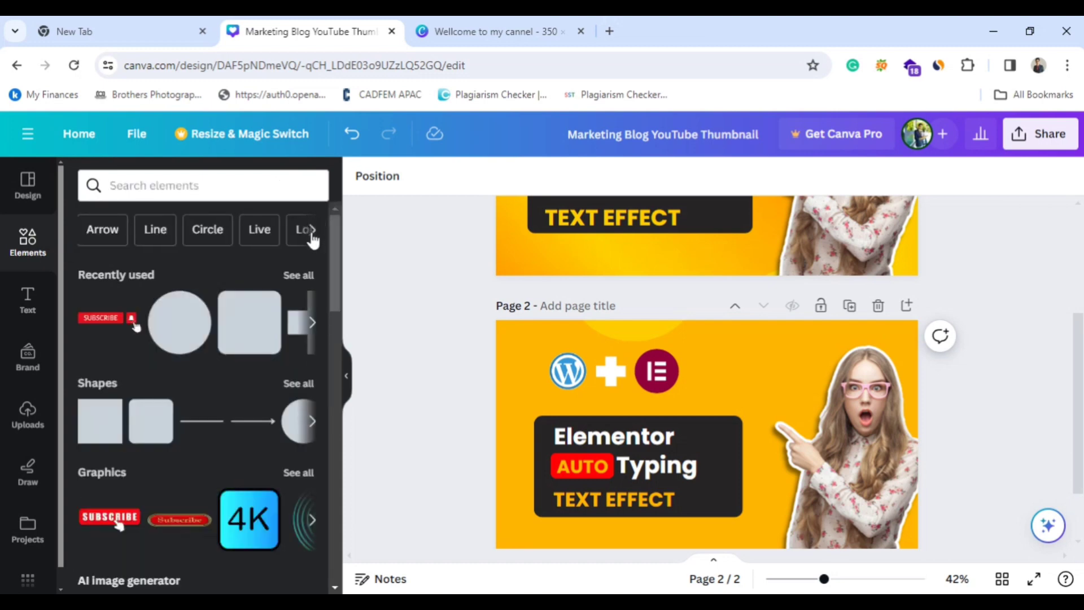
pyautogui.click(312, 229)
pyautogui.click(278, 242)
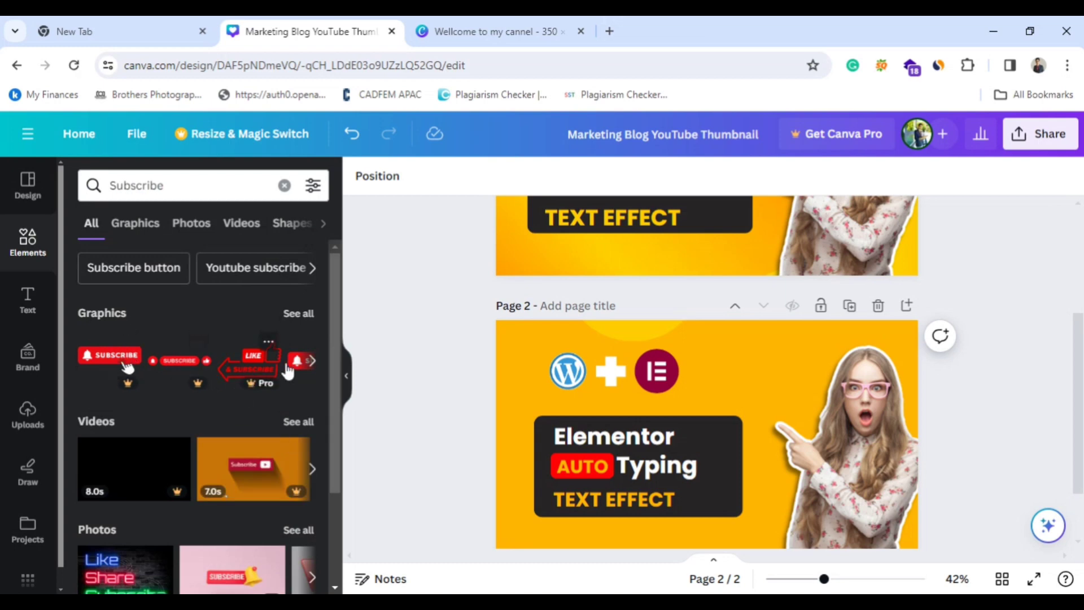
pyautogui.click(311, 360)
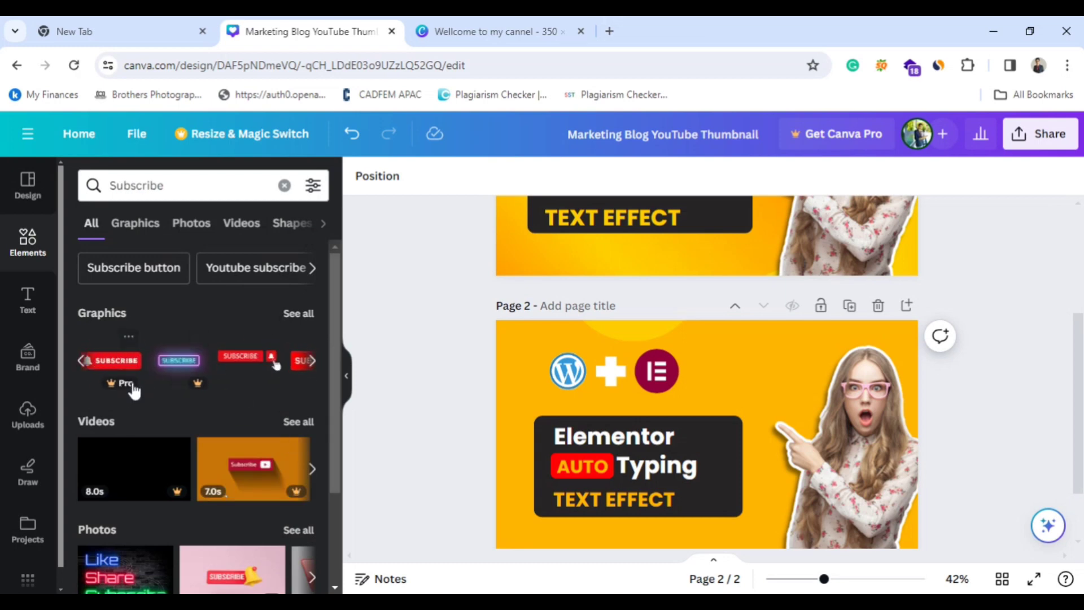
pyautogui.click(243, 384)
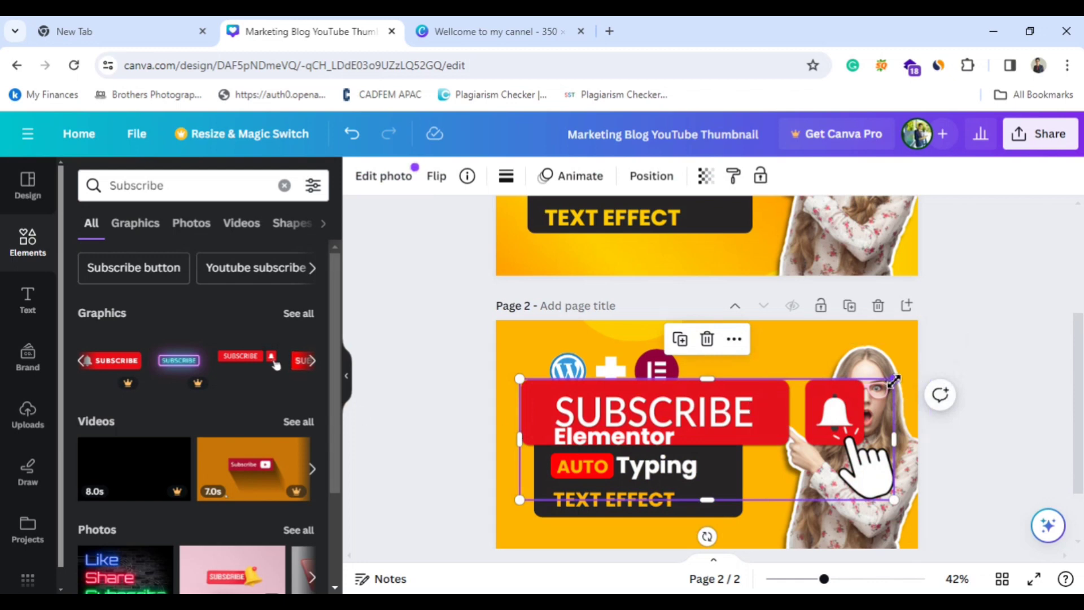
# Shrink the "SUBSCRIBE" graphic to a small button and place it centred just below the dark text box.
pyautogui.moveTo(894, 379); pyautogui.dragTo(584, 463)
pyautogui.moveTo(566, 539); pyautogui.dragTo(656, 538)
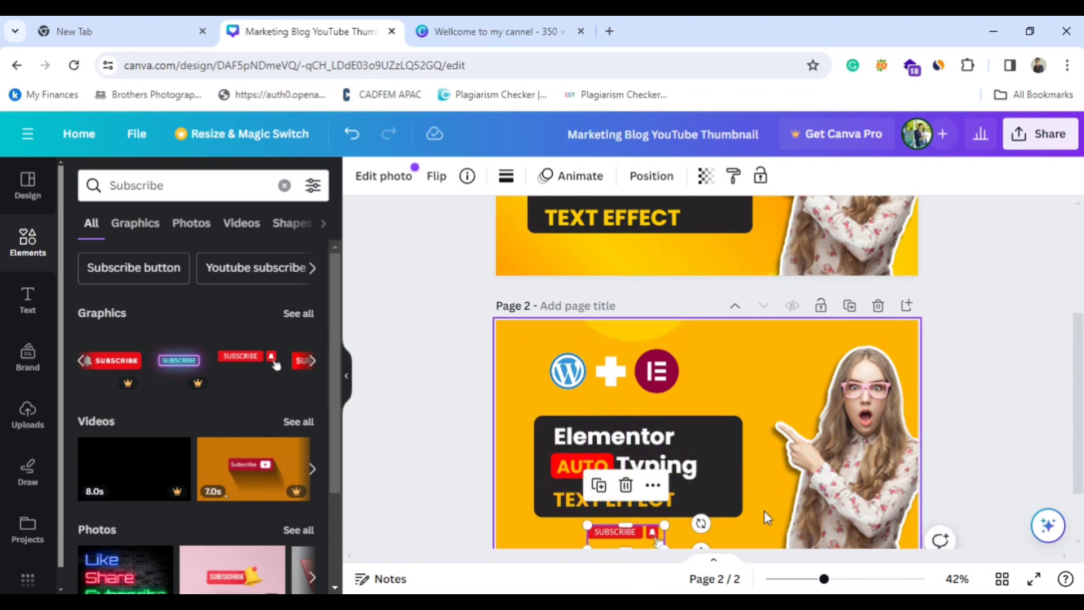
pyautogui.click(515, 393)
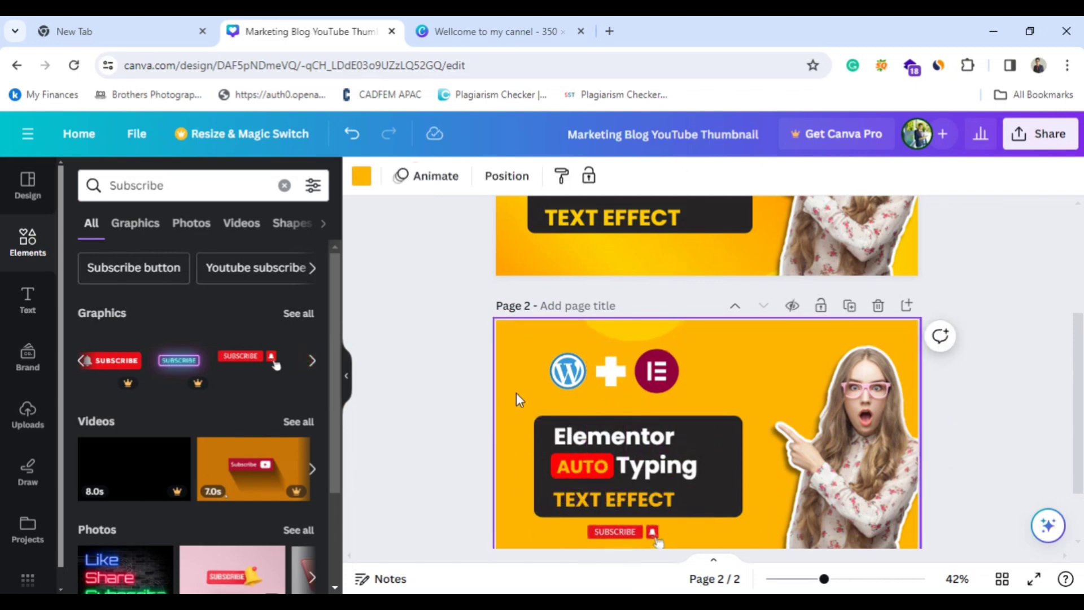
# Look through the shapes, graphics, photos and frames offered under the suggested element keyword "Heart".
pyautogui.click(665, 323)
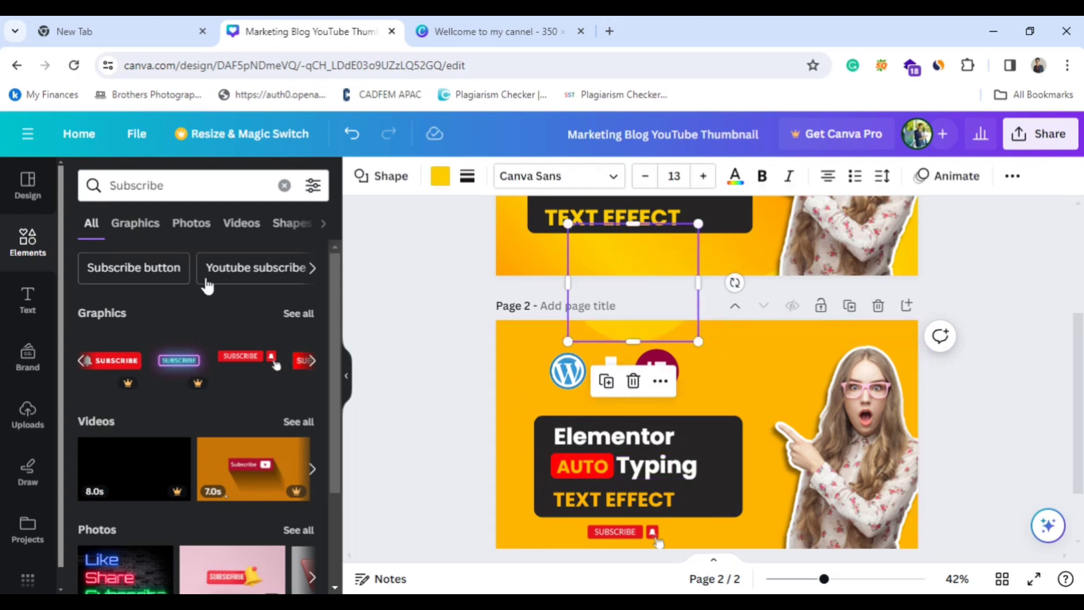
pyautogui.click(137, 226)
pyautogui.click(28, 242)
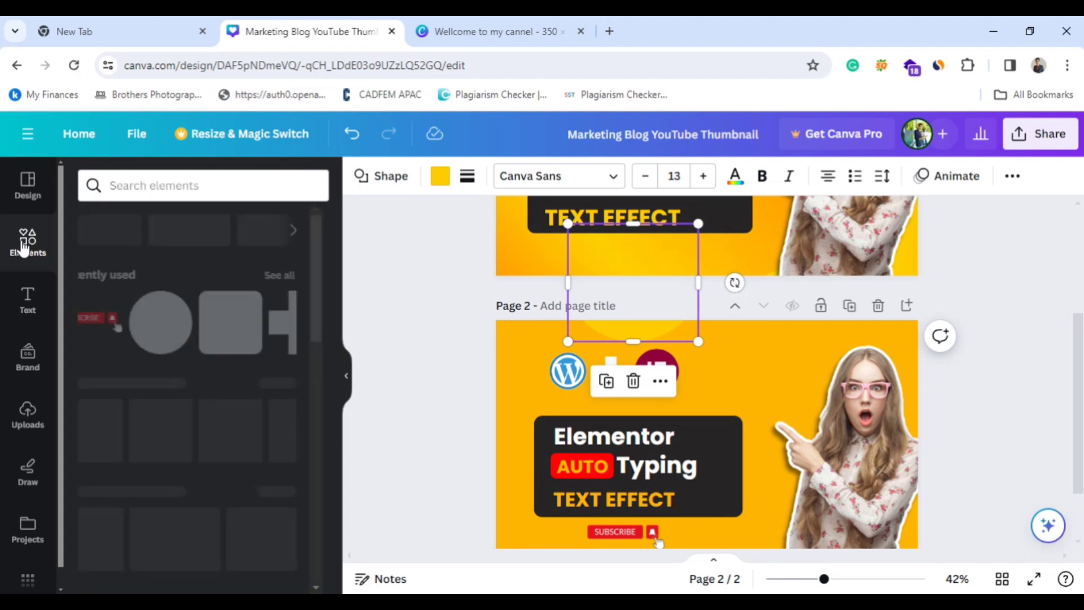
pyautogui.click(310, 230)
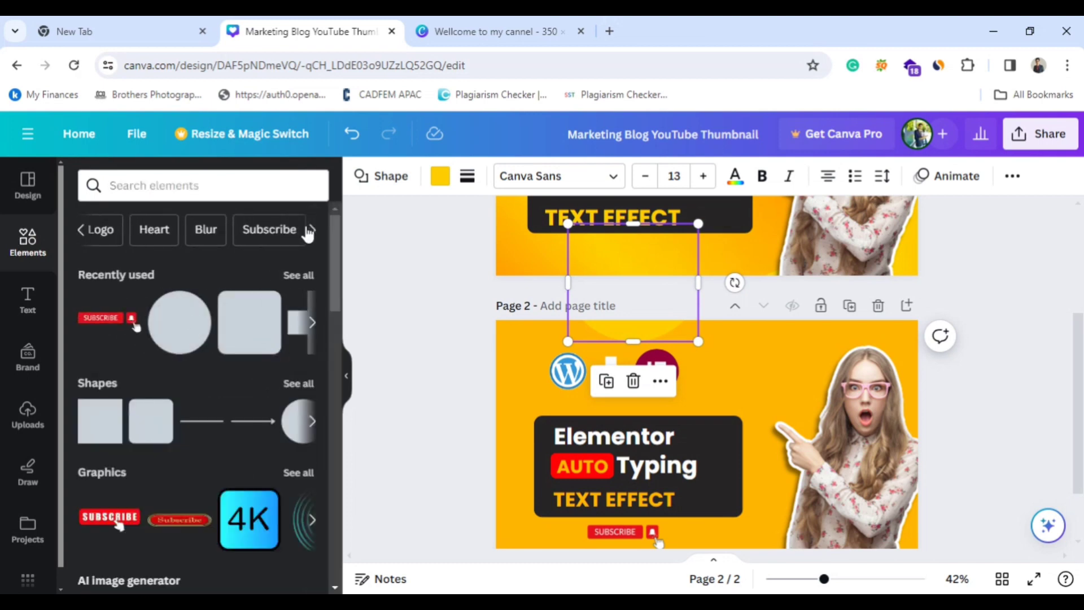
pyautogui.click(154, 229)
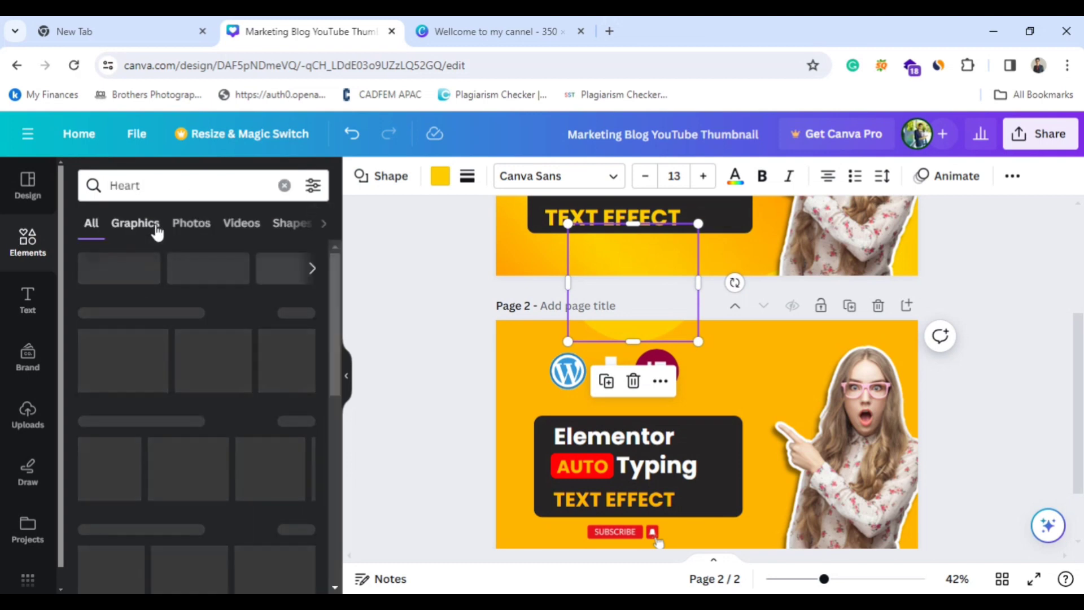
pyautogui.scroll(-6, 244, 417)
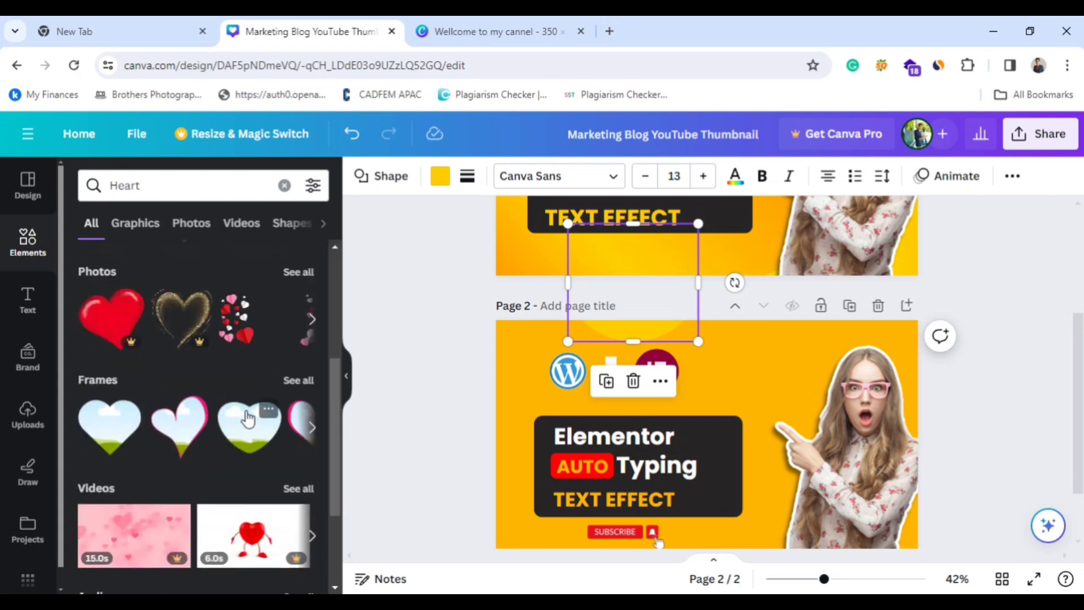
pyautogui.scroll(6, 232, 407)
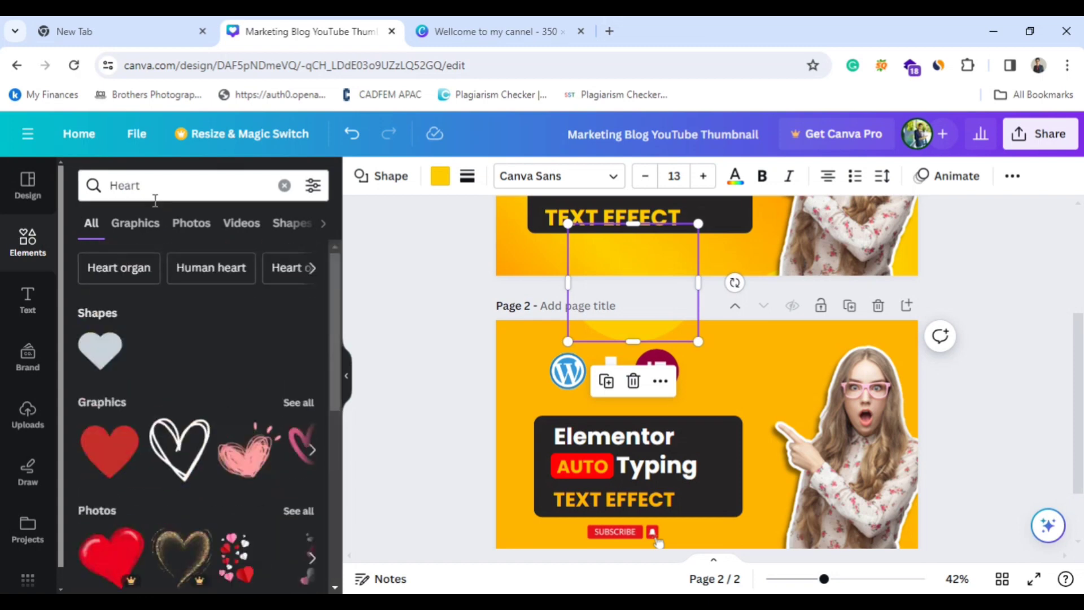
# Search the elements for "Book" and insert the graphic of a tall stack of red and cream books on page 2.
pyautogui.click(155, 192)
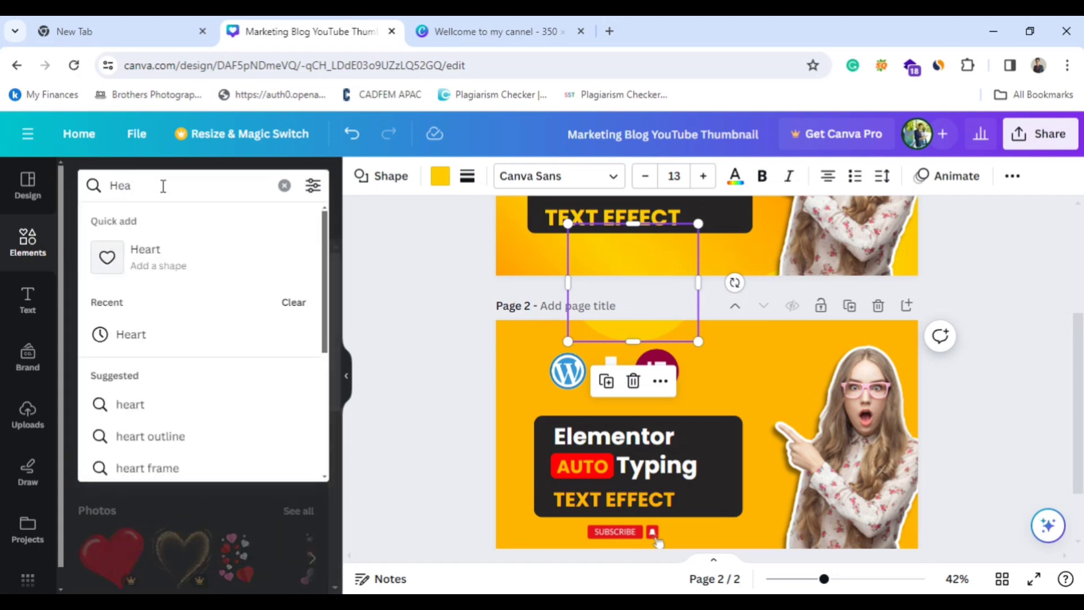
pyautogui.press('BackSpace')
pyautogui.press('BackSpace')
pyautogui.press('BackSpace')
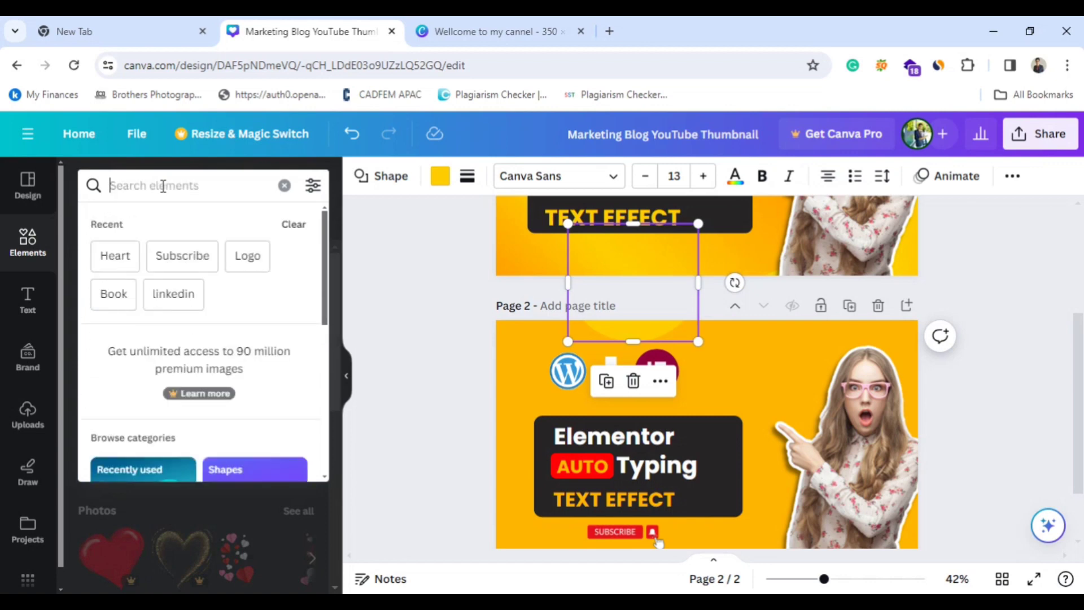
pyautogui.write('b')
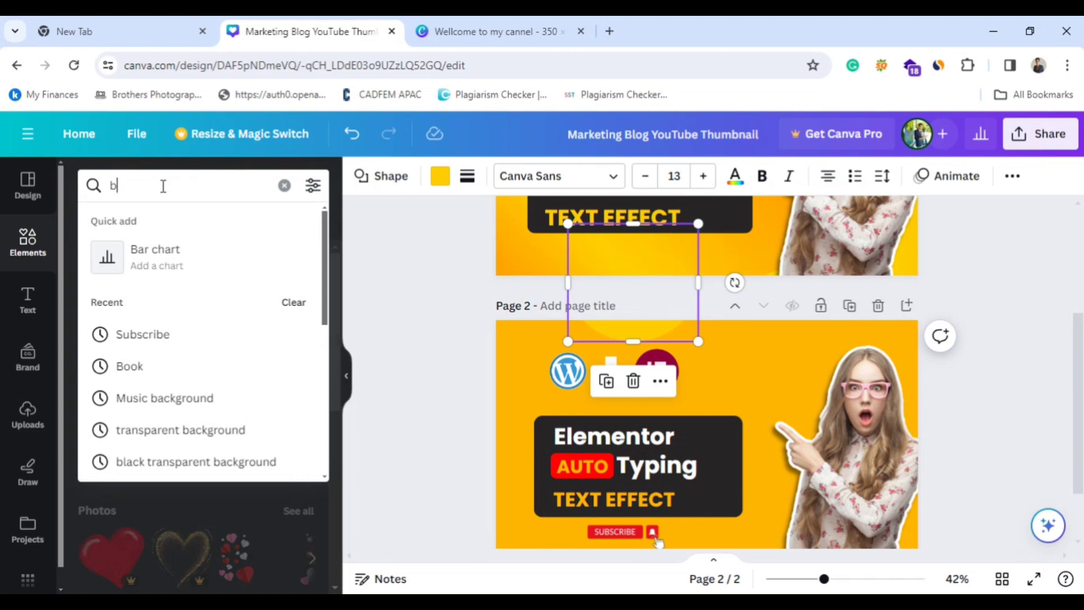
pyautogui.click(129, 368)
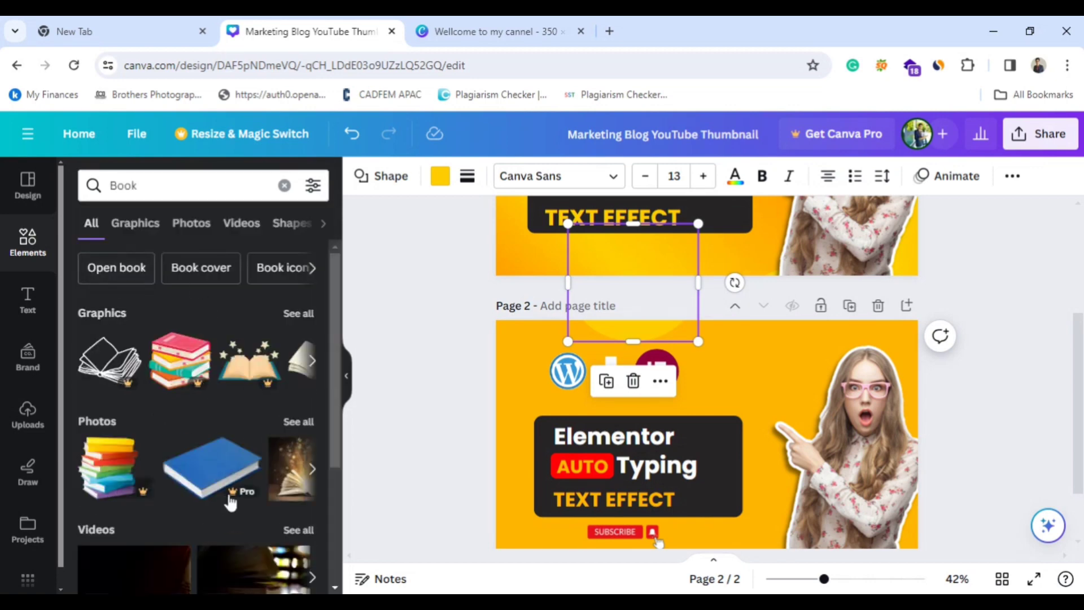
pyautogui.click(311, 361)
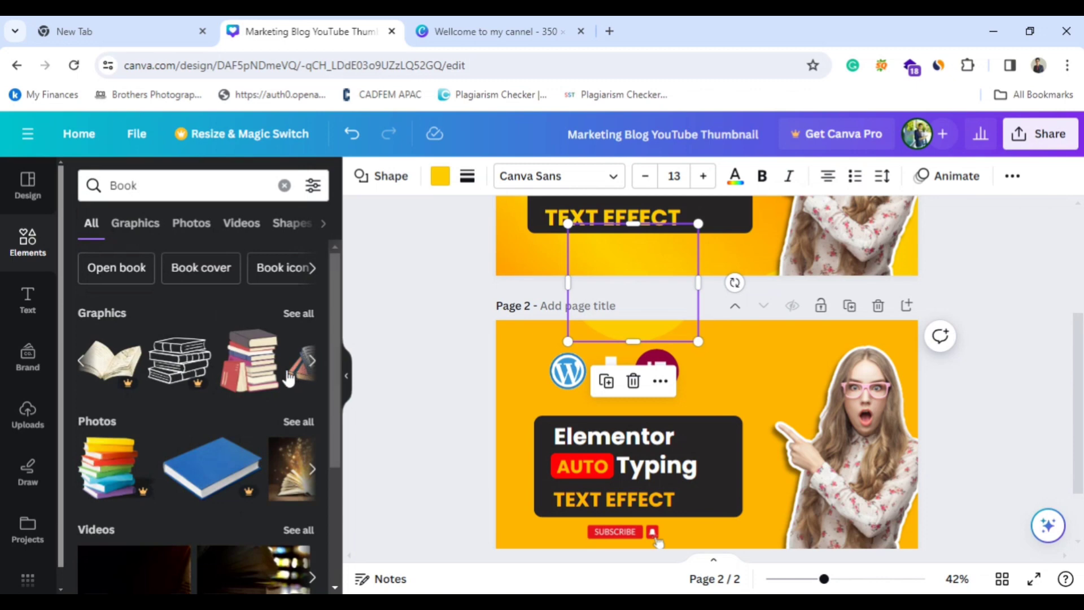
pyautogui.click(274, 381)
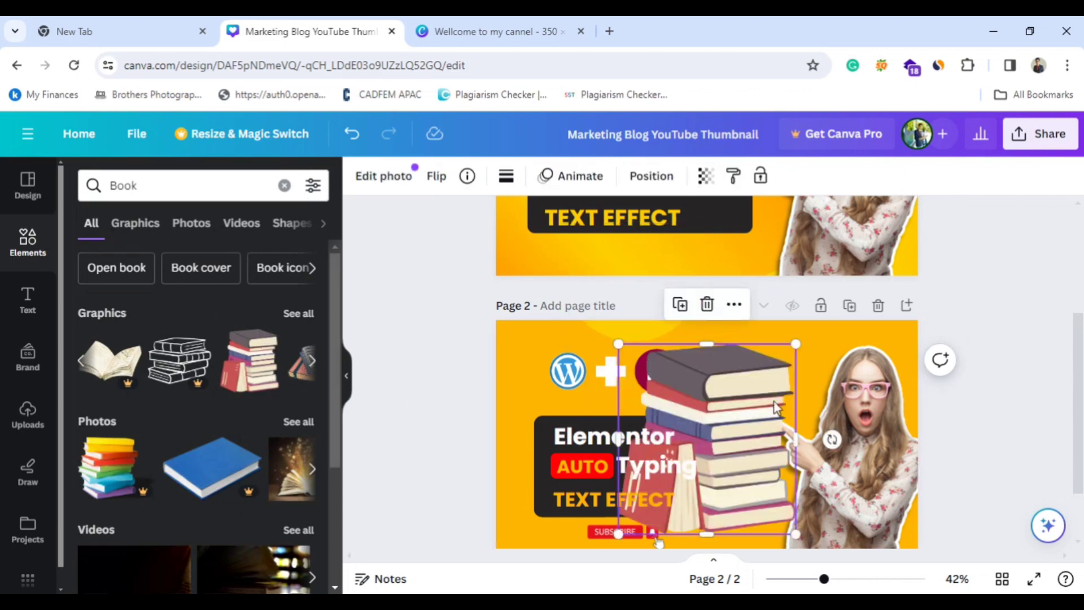
# Shrink the book stack, place it beside the woman's head above her pointing hand, and remove it from page 2.
pyautogui.moveTo(796, 343); pyautogui.dragTo(729, 415)
pyautogui.moveTo(696, 493); pyautogui.dragTo(797, 384)
pyautogui.moveTo(727, 306); pyautogui.dragTo(758, 338)
pyautogui.moveTo(760, 428); pyautogui.dragTo(772, 378)
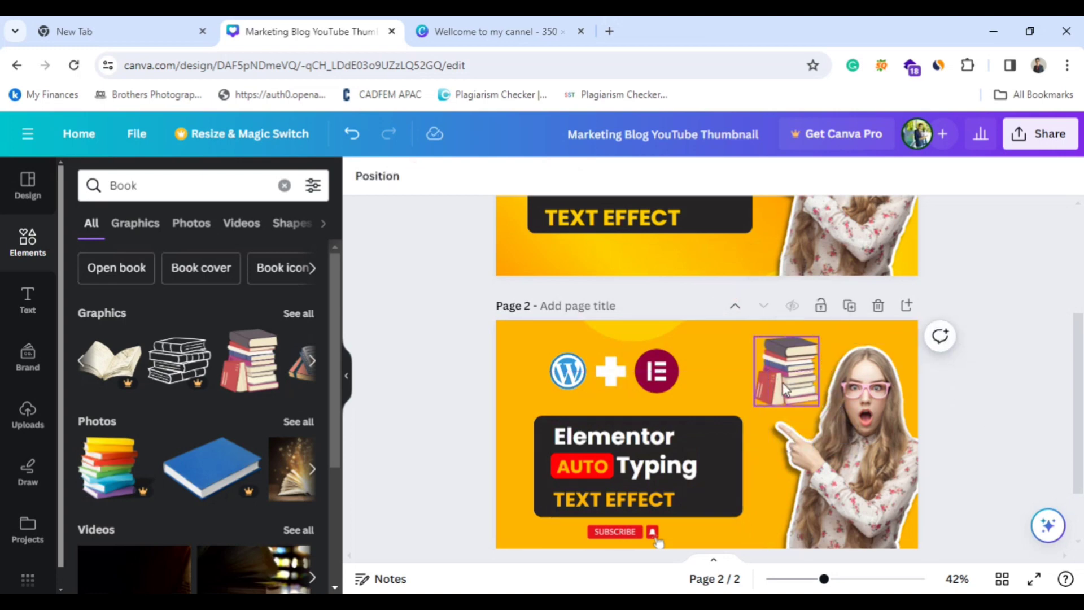
pyautogui.click(785, 296)
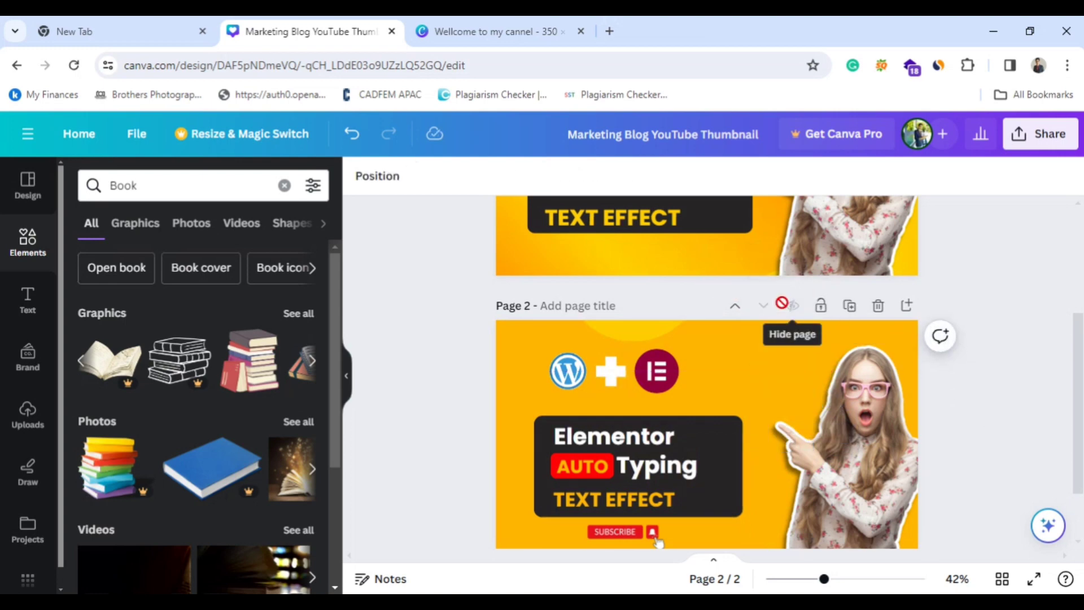
# Compare the thumbnails on pages 1 and 2, and leave the design for the home page.
pyautogui.scroll(4, 1014, 516)
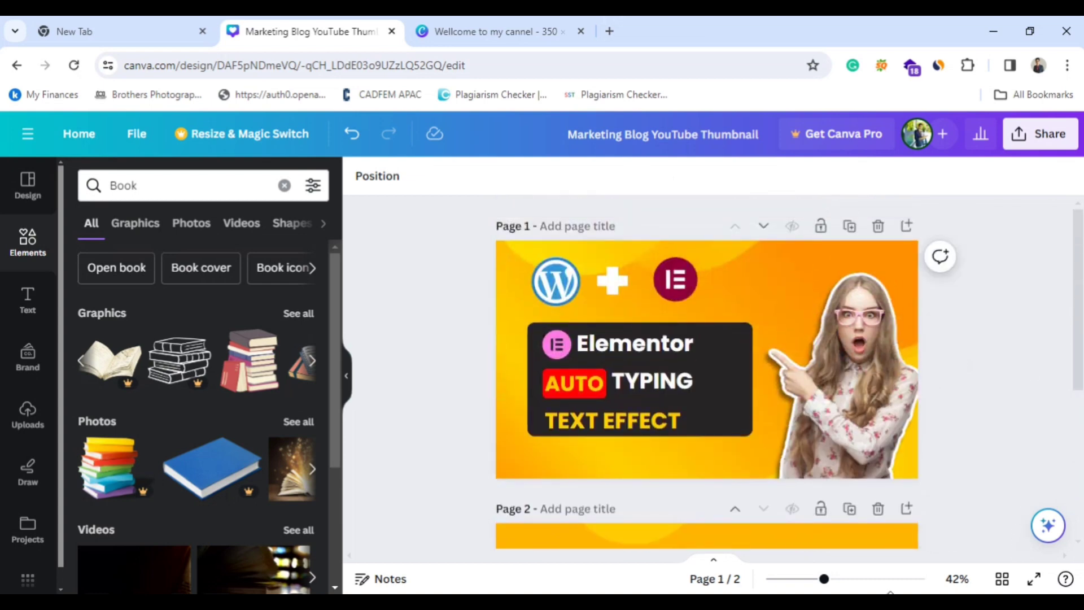
pyautogui.scroll(-5, 969, 546)
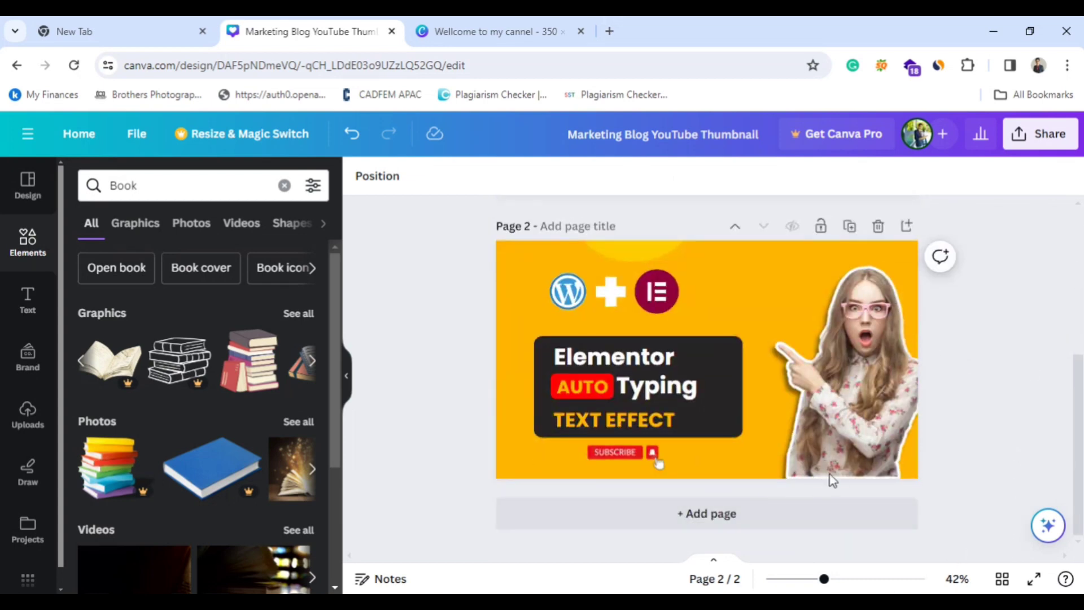
pyautogui.scroll(5, 817, 444)
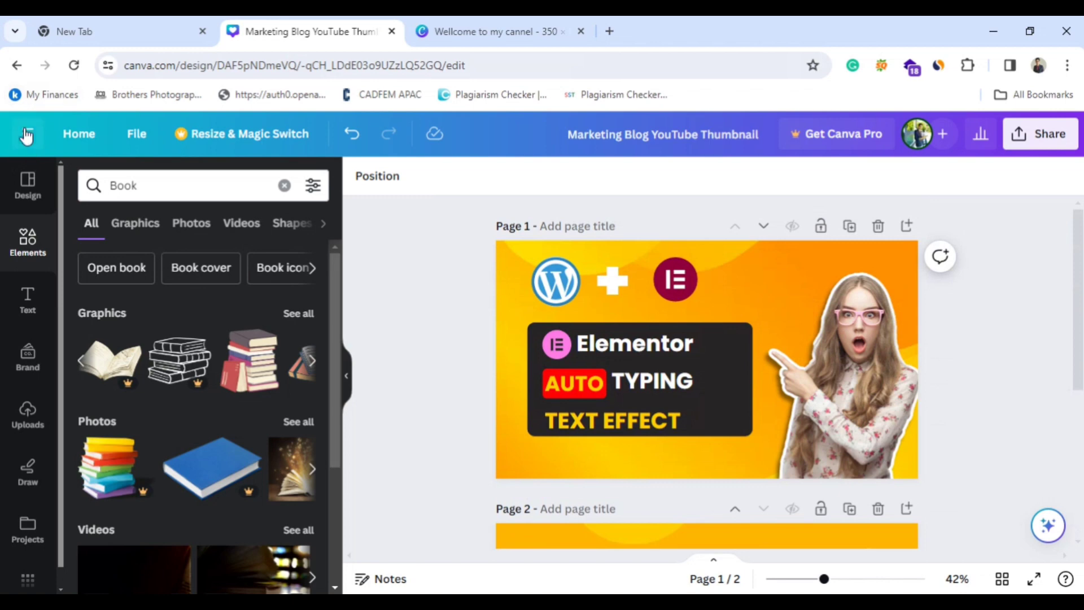
pyautogui.click(15, 65)
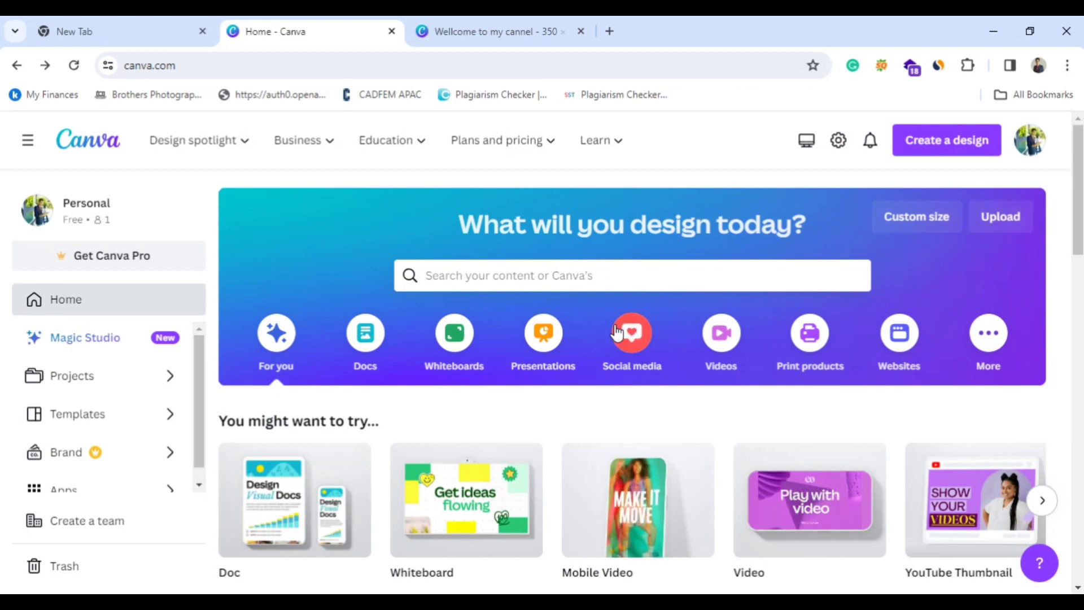
pyautogui.scroll(-3, 624, 409)
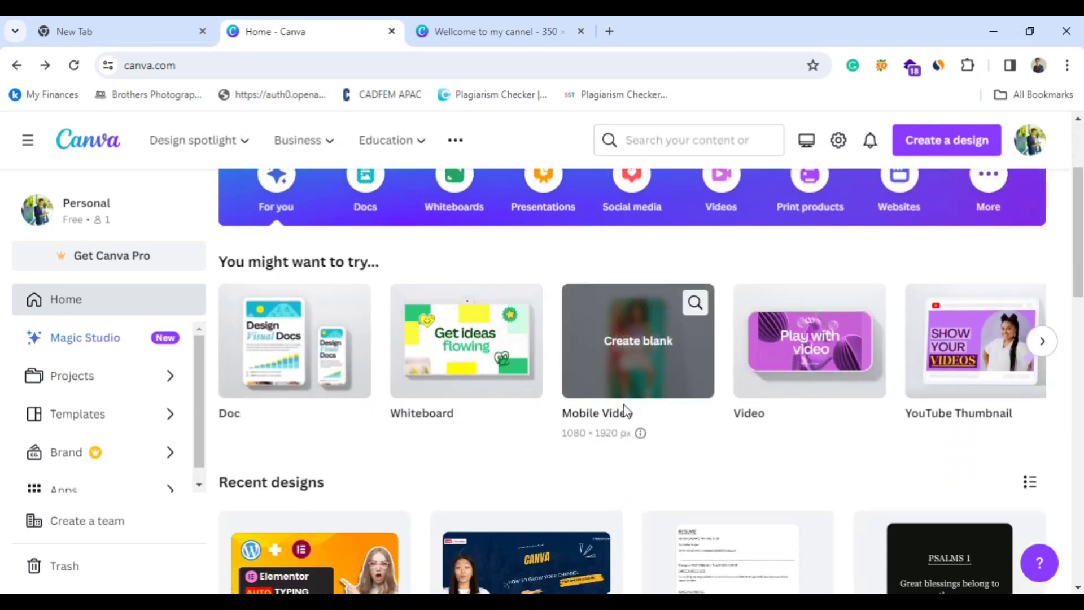
pyautogui.scroll(-3, 624, 410)
pyautogui.scroll(6, 624, 410)
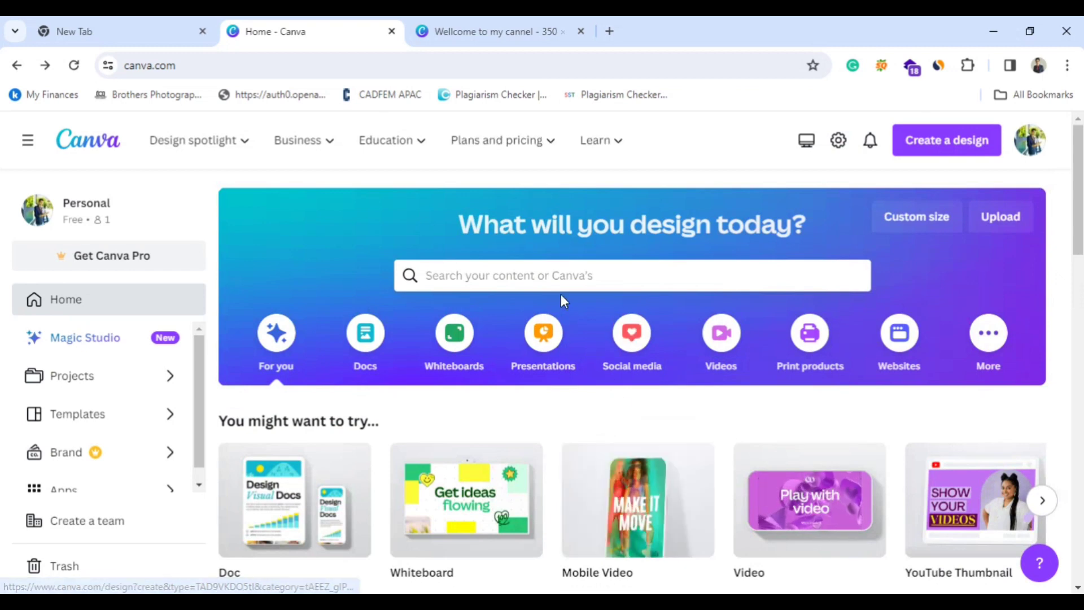
# Search the templates for "fa" and open the suggested "Facebook Ad" category.
pyautogui.click(554, 274)
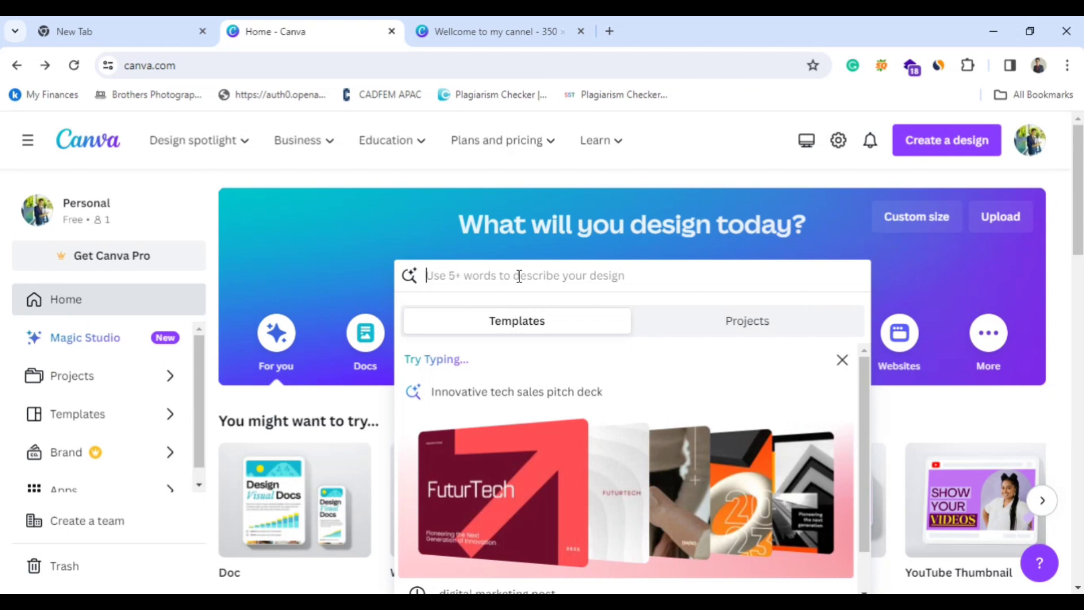
pyautogui.write('fa')
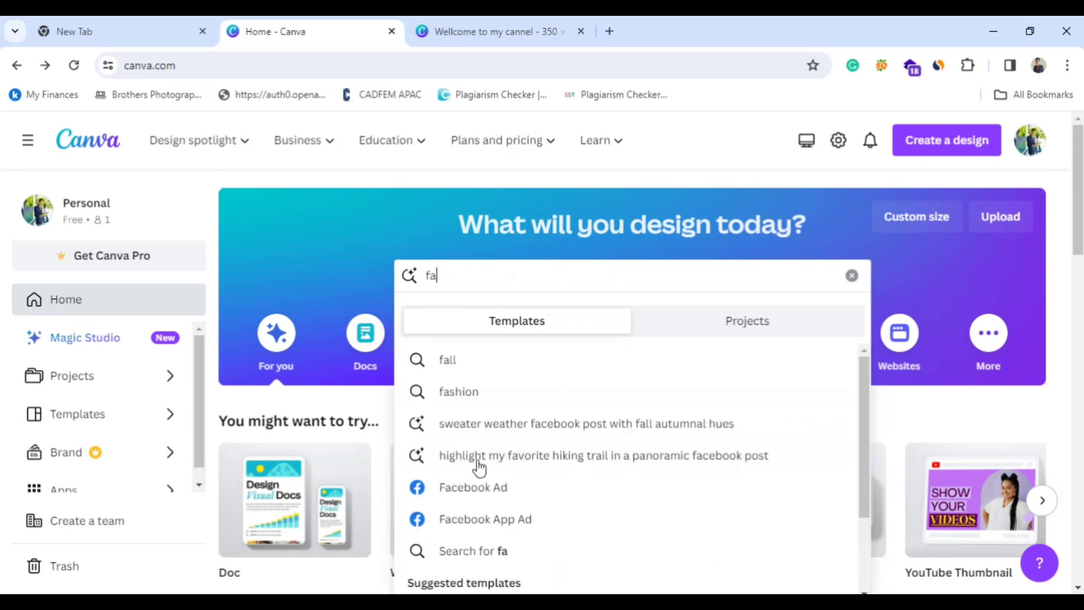
pyautogui.click(480, 488)
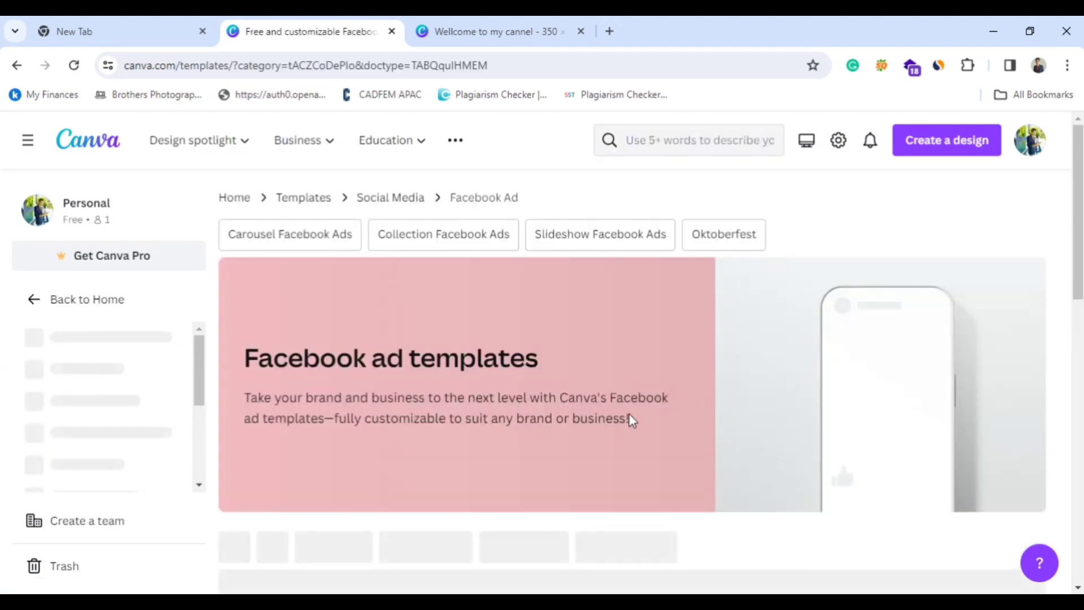
# Browse the Facebook ad templates and open "White Photo Simple Traveling Facebook Ads" for customization.
pyautogui.scroll(-4, 629, 418)
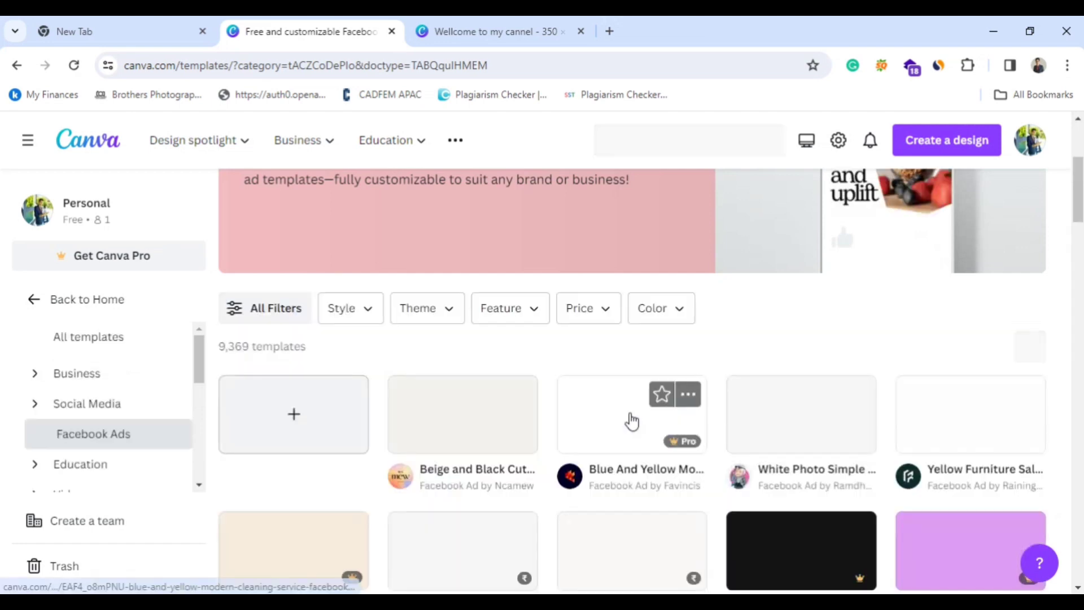
pyautogui.scroll(-1, 629, 417)
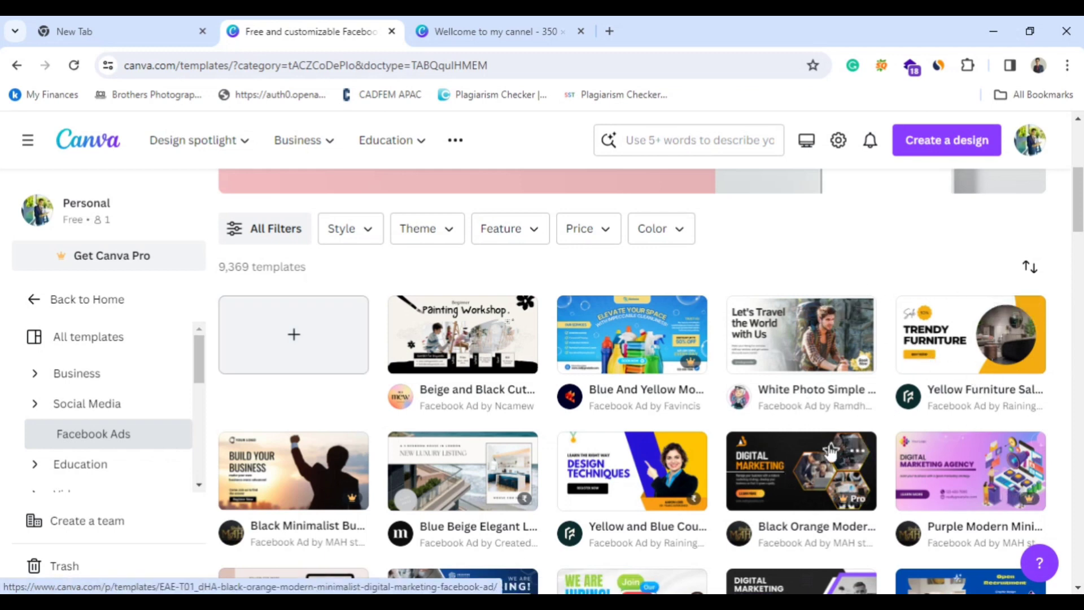
pyautogui.scroll(-4, 762, 350)
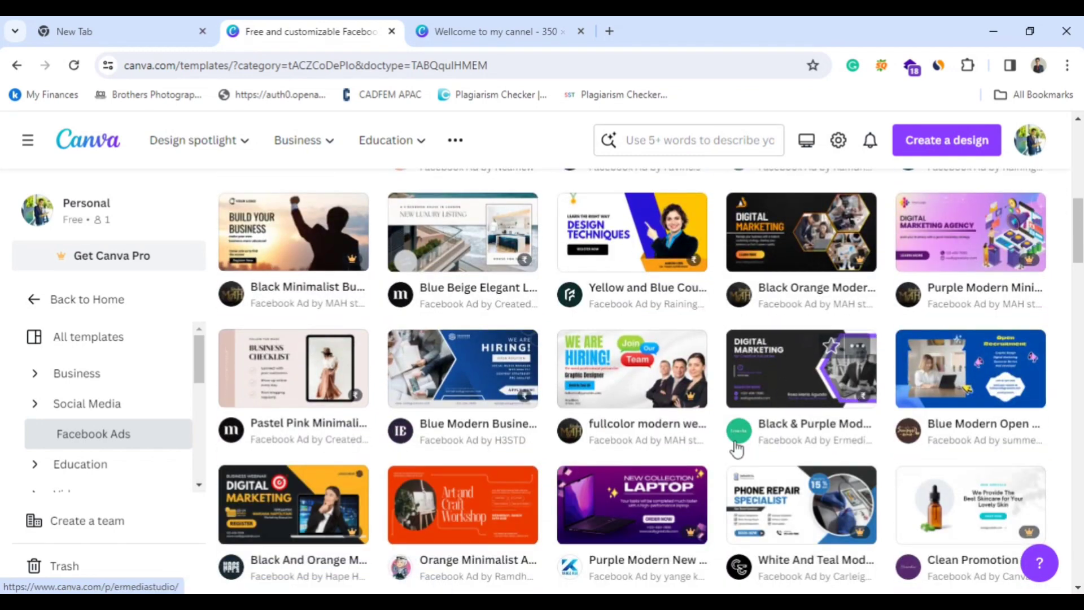
pyautogui.scroll(5, 666, 371)
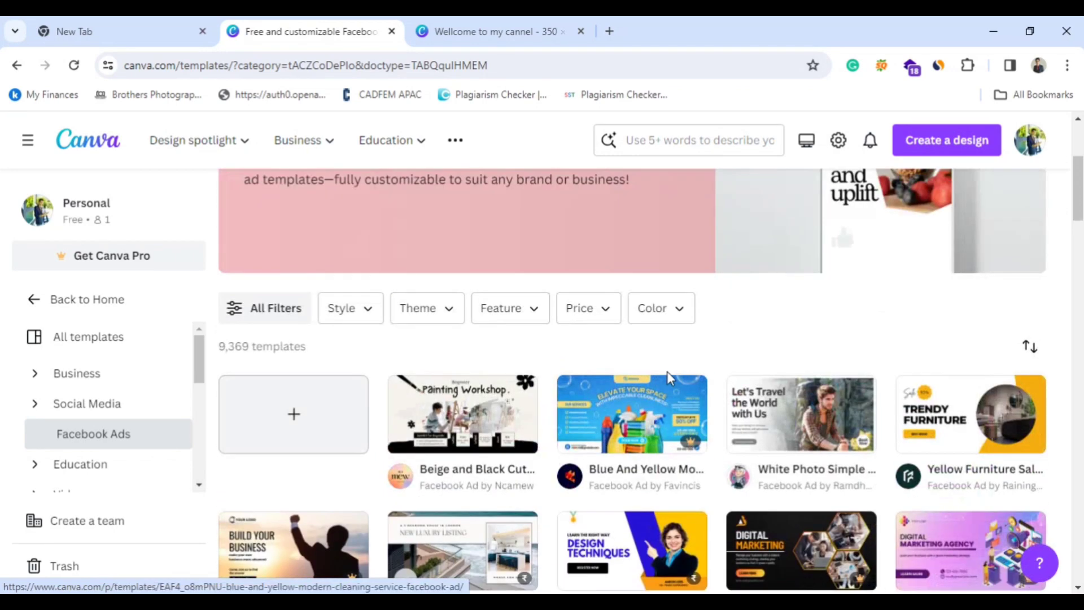
pyautogui.click(786, 422)
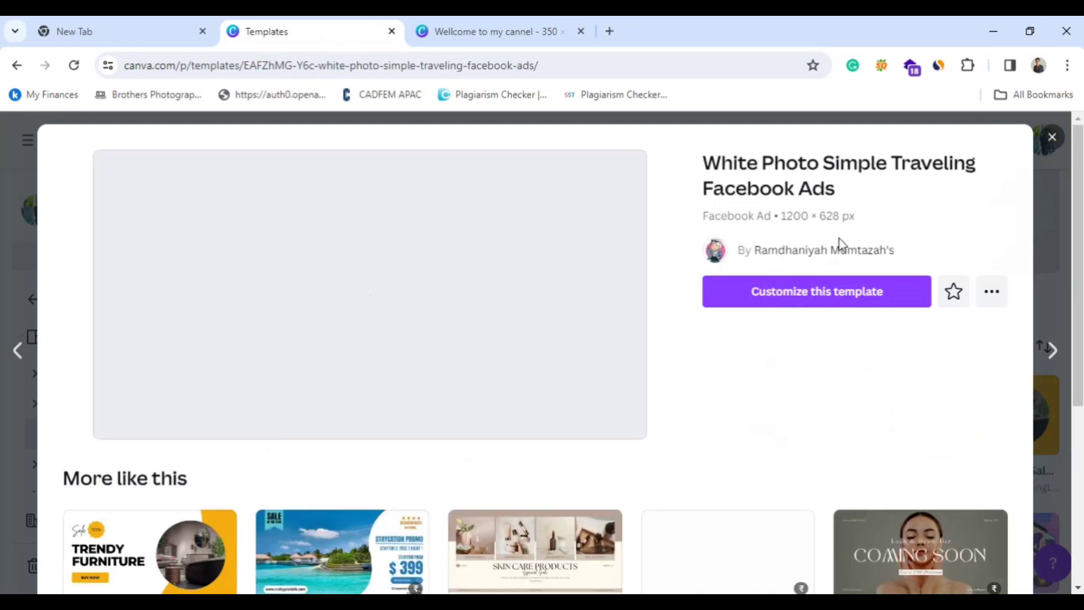
pyautogui.click(778, 298)
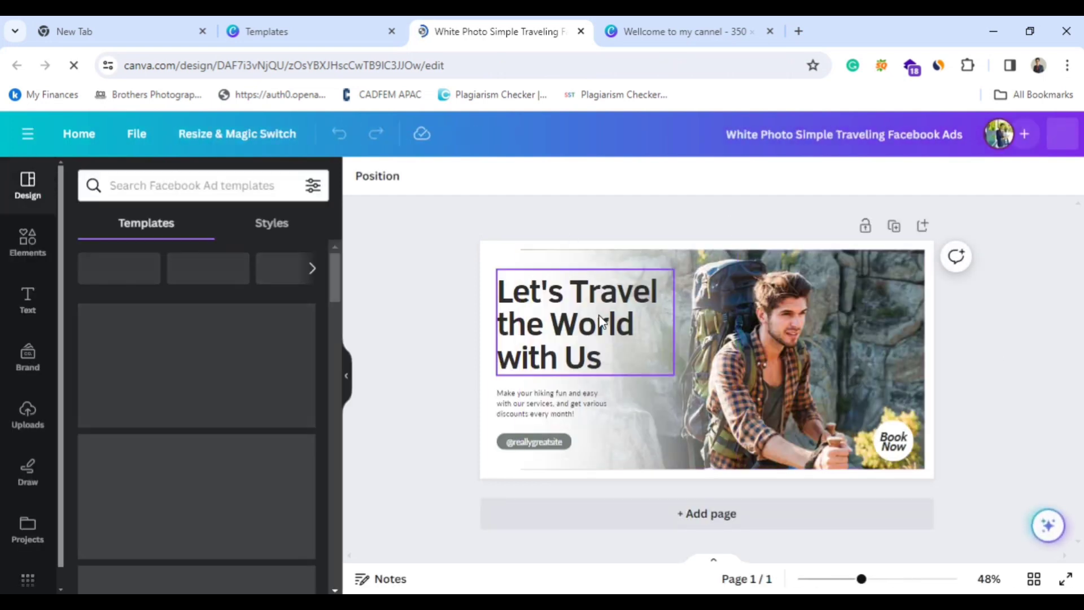
# Add a person's first name at the end of the headline "Let's Travel the World with Us".
pyautogui.click(601, 320)
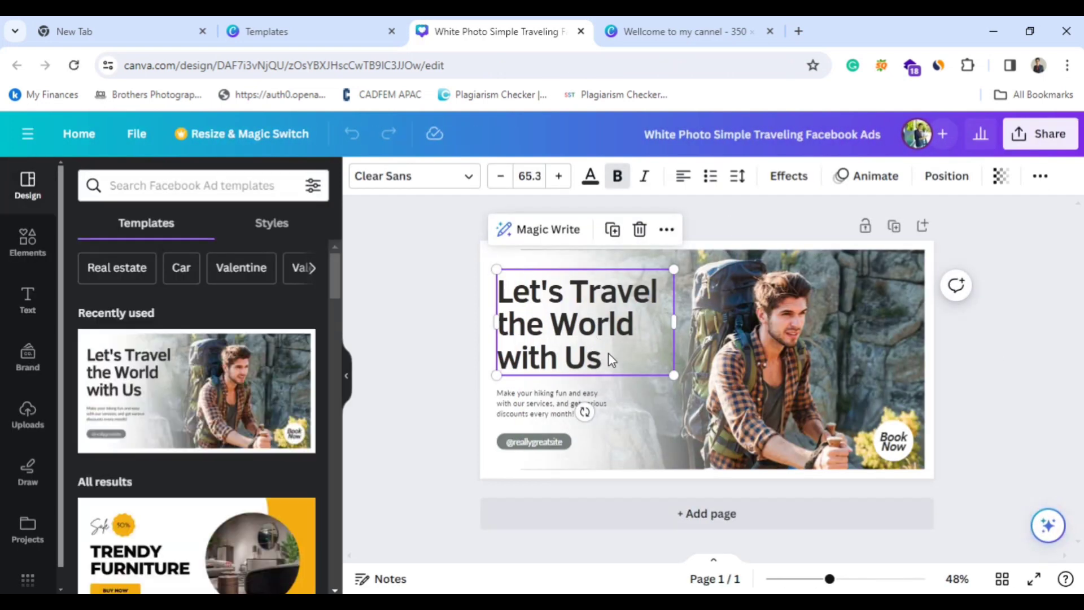
pyautogui.click(608, 353)
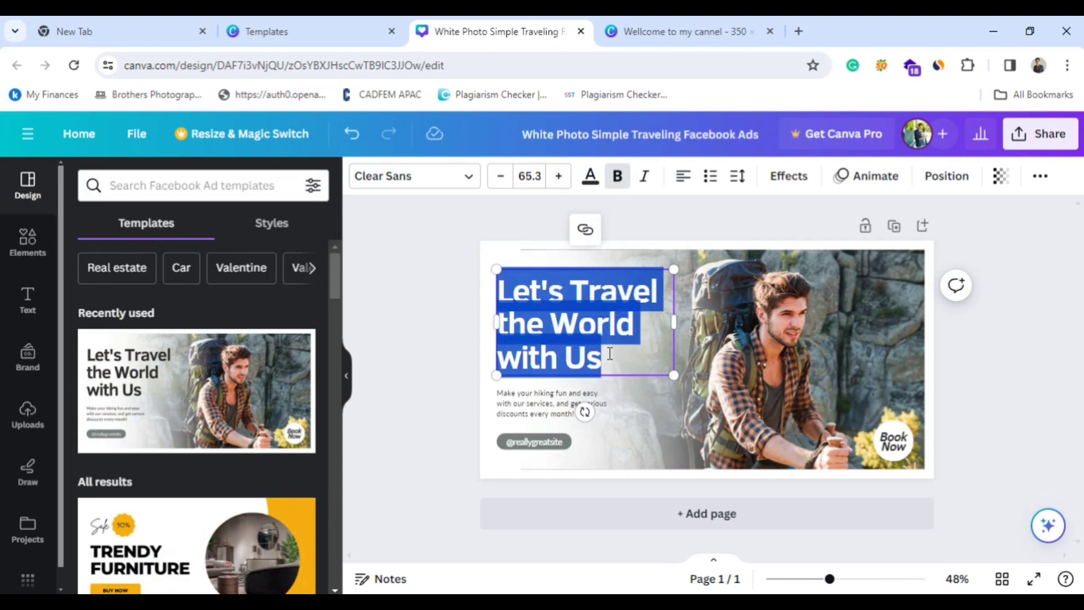
pyautogui.click(613, 370)
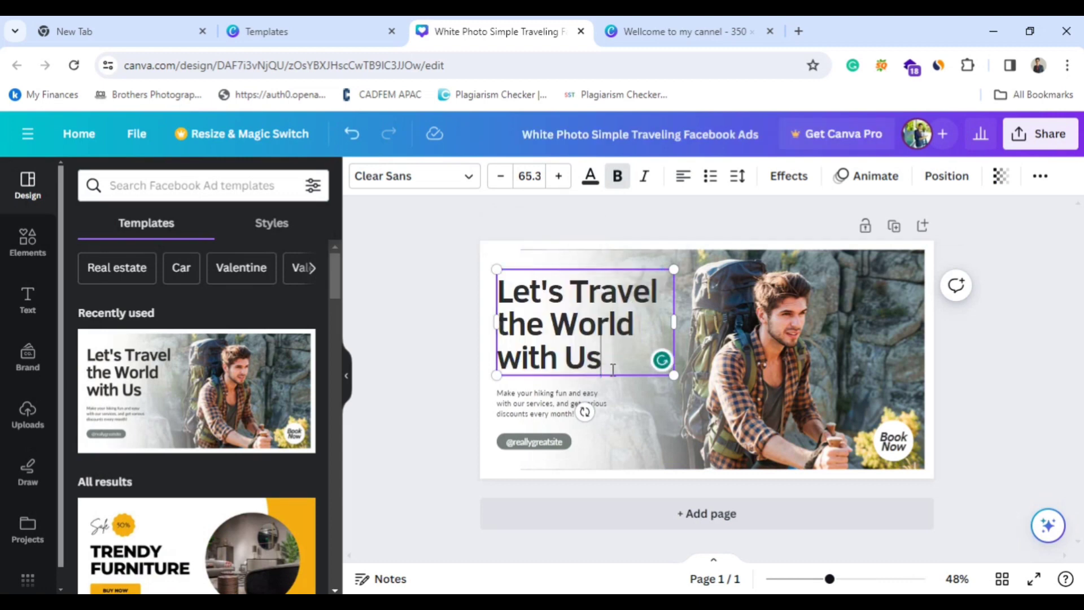
pyautogui.write('dinesh')
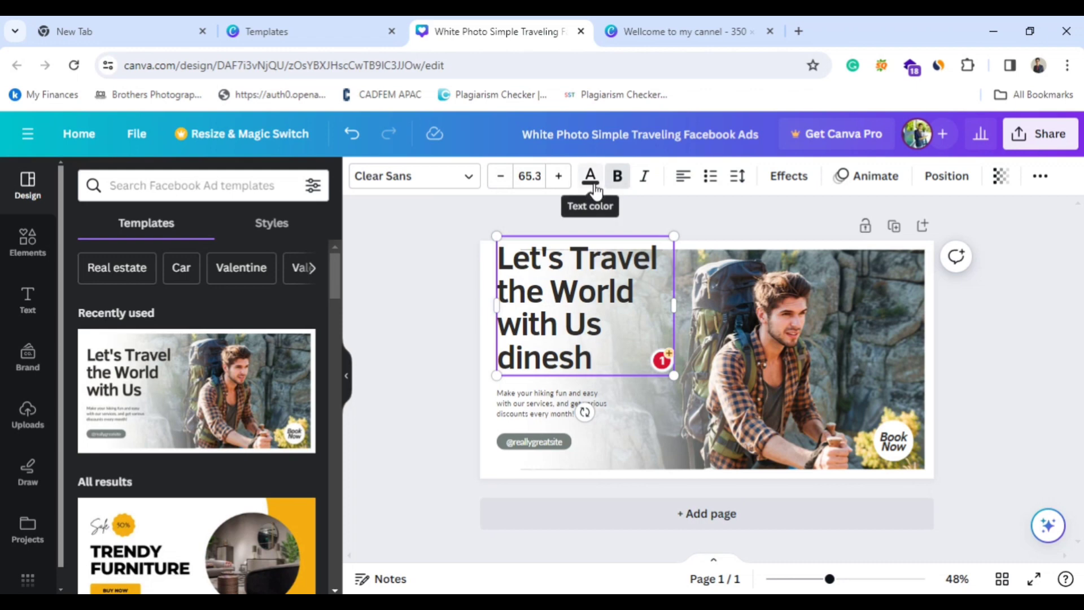
pyautogui.click(839, 275)
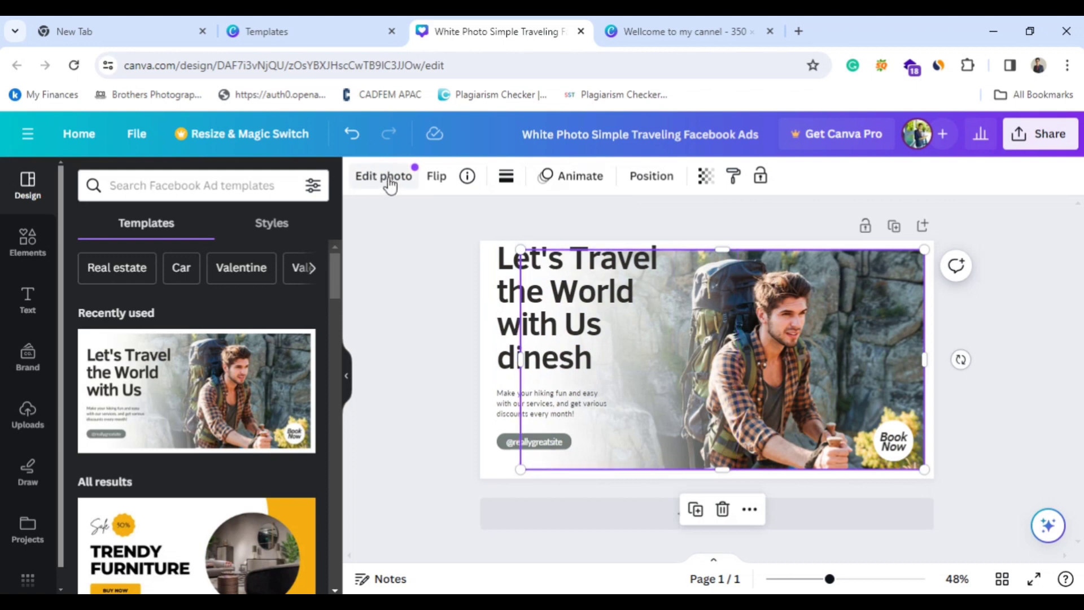
pyautogui.click(708, 242)
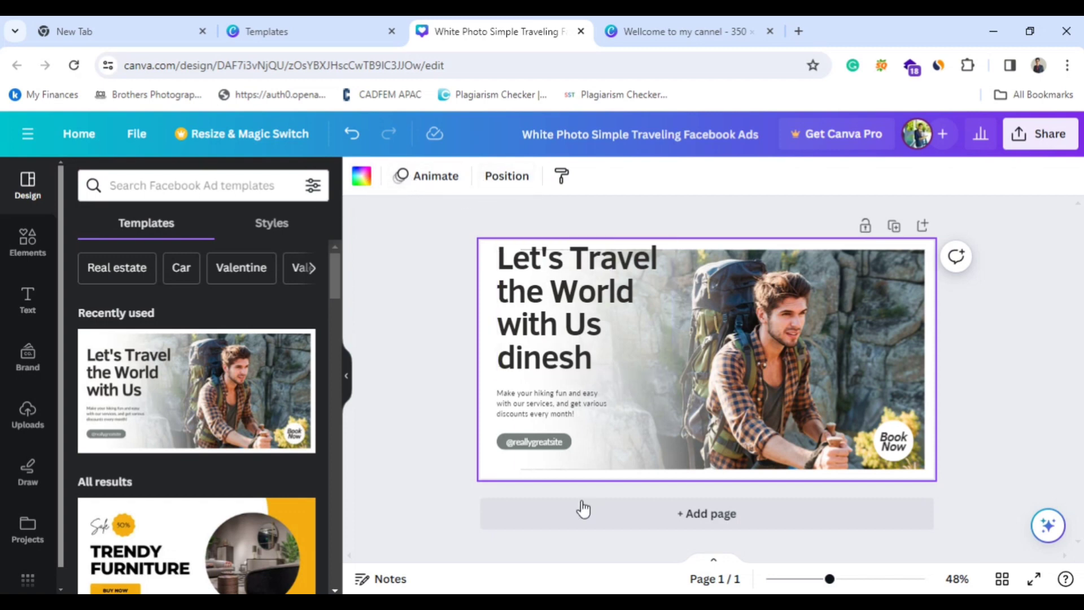
pyautogui.click(536, 446)
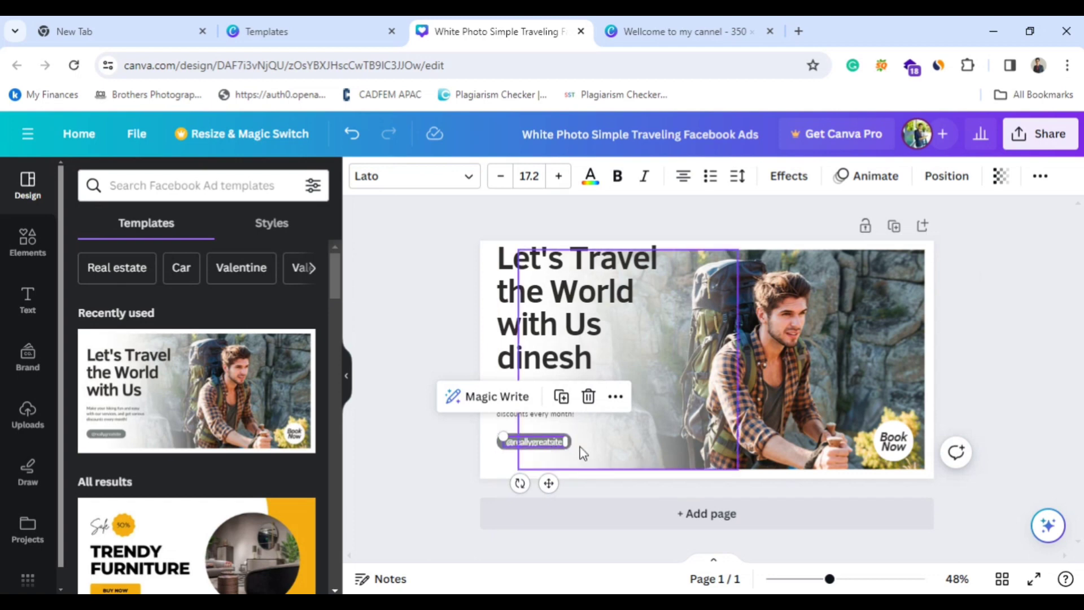
pyautogui.click(888, 442)
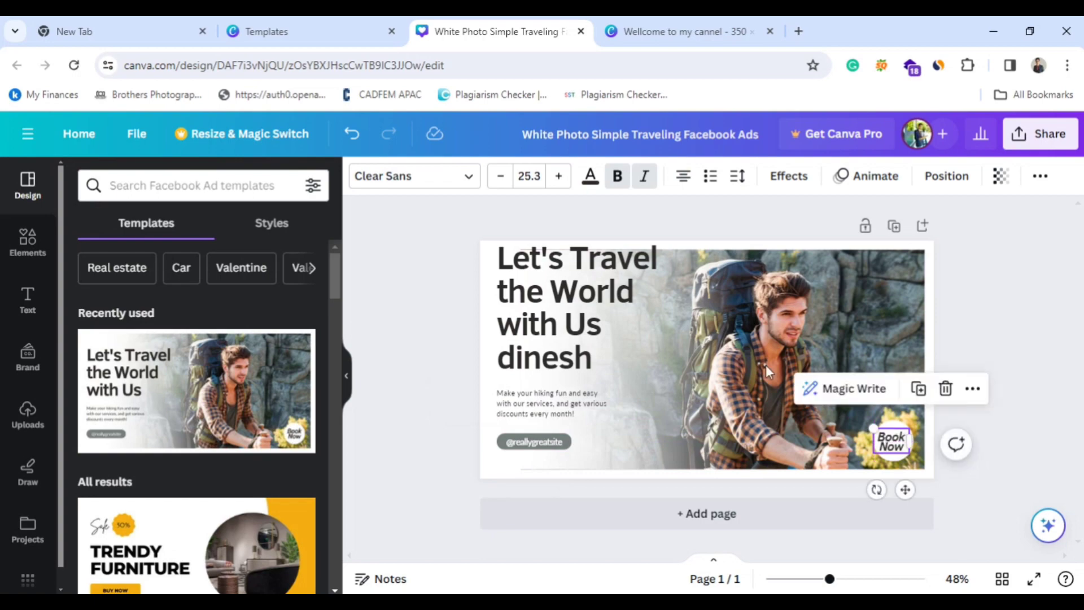
# Return to the travel template's preview and open "Blue Modern Live Session Webinar Facebook Ad" from its similar templates.
pyautogui.click(354, 28)
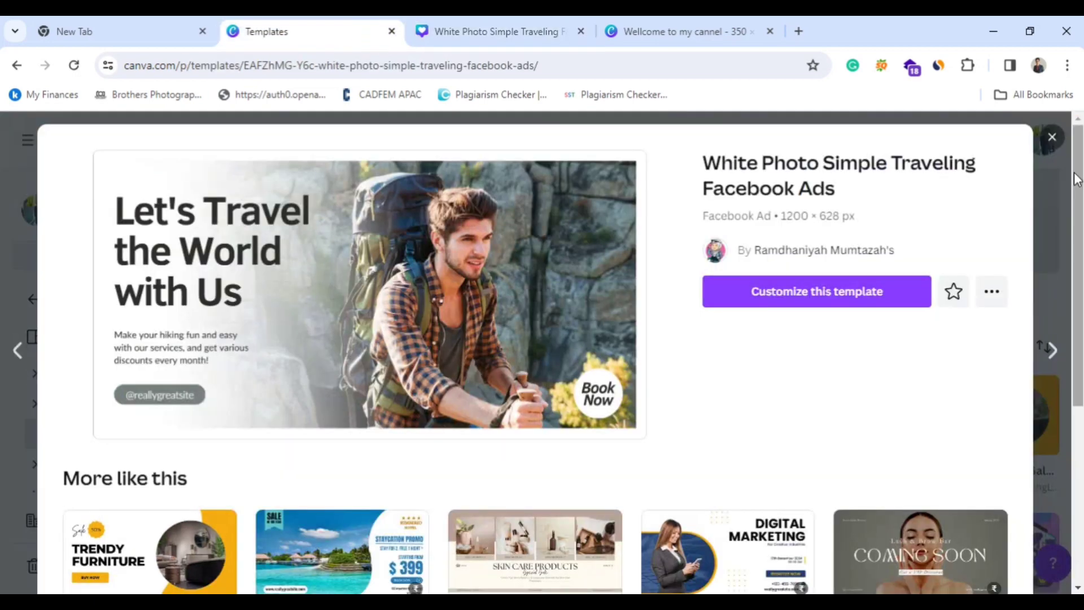
pyautogui.scroll(-3, 600, 442)
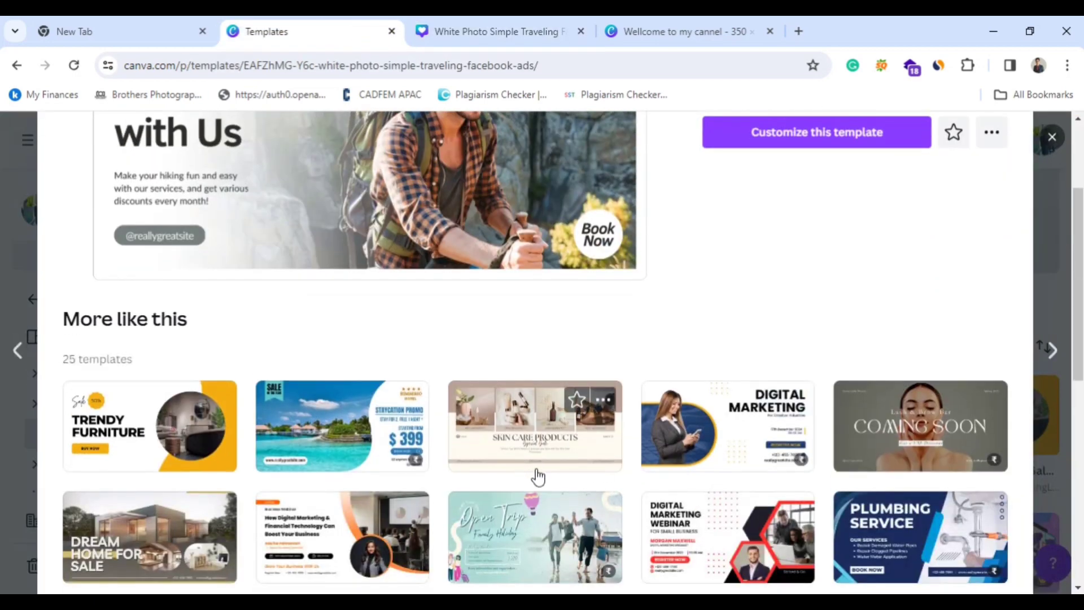
pyautogui.scroll(-3, 536, 476)
pyautogui.scroll(-3, 635, 432)
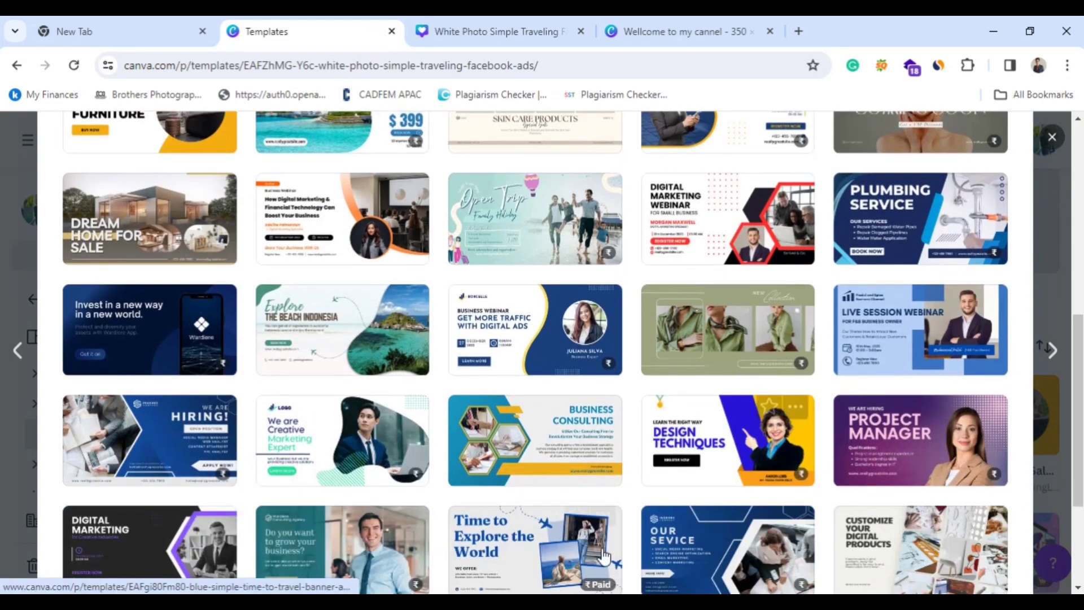
pyautogui.click(905, 345)
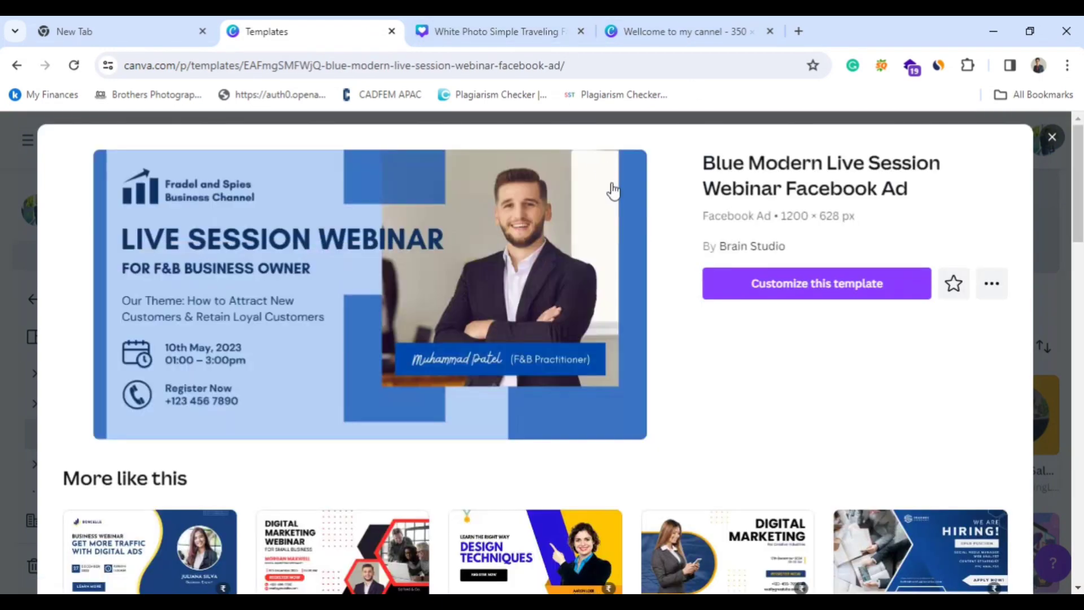
# Open the webinar template for customization and try out its photo, business name, logo and "LIVE SESSION WEBINAR" headline, nudging the logo slightly left.
pyautogui.click(779, 285)
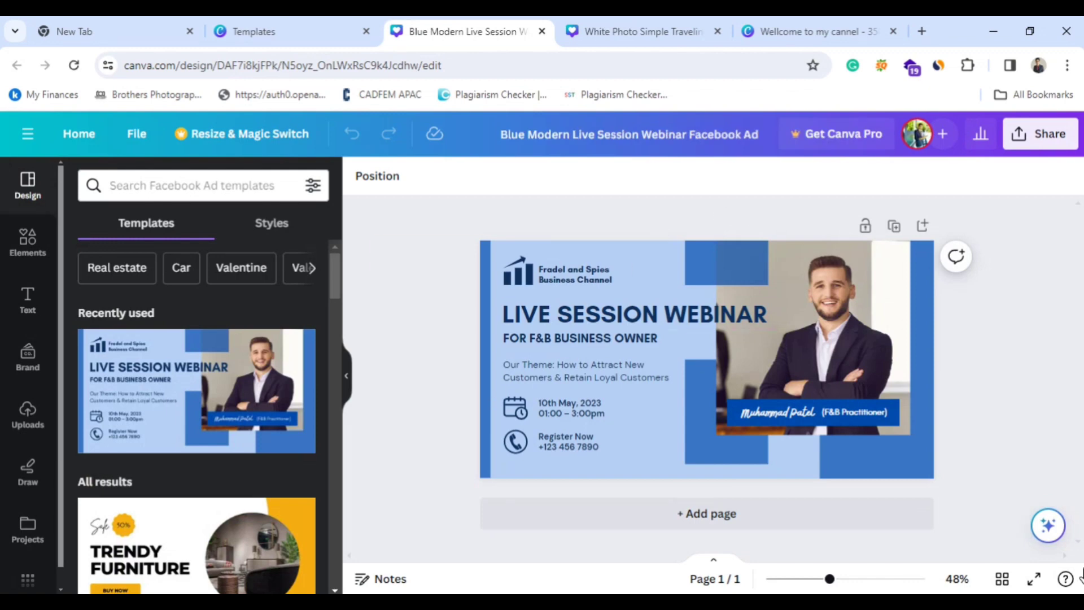
pyautogui.click(843, 341)
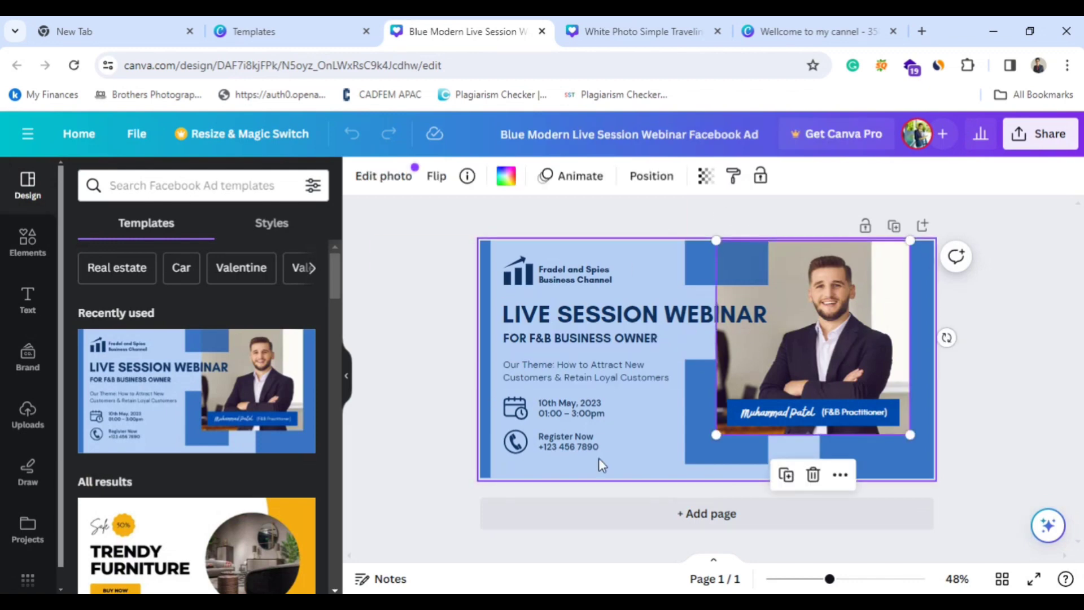
pyautogui.click(567, 274)
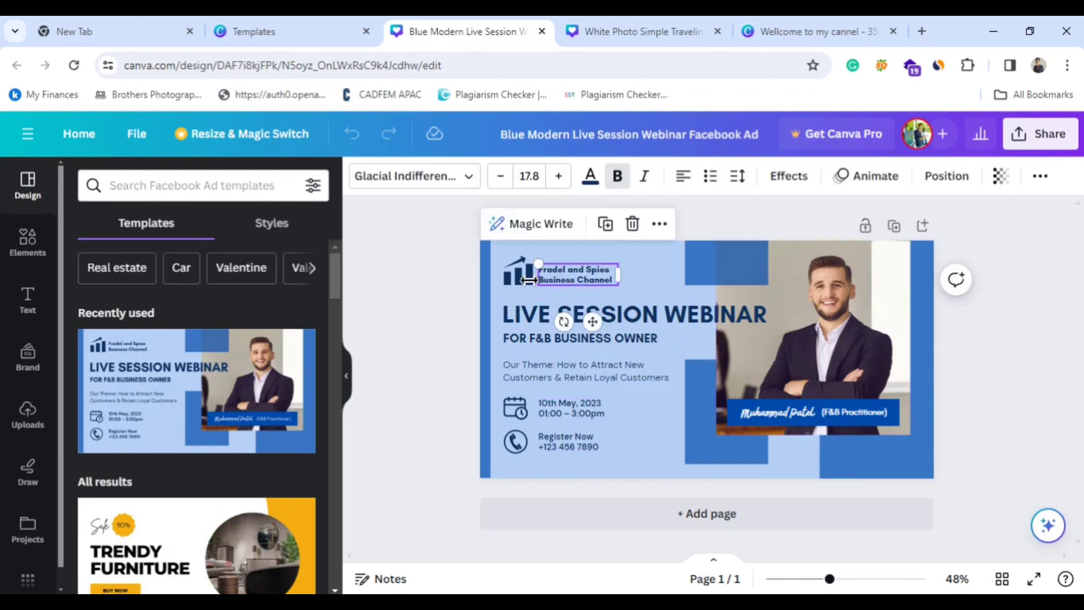
pyautogui.click(520, 277)
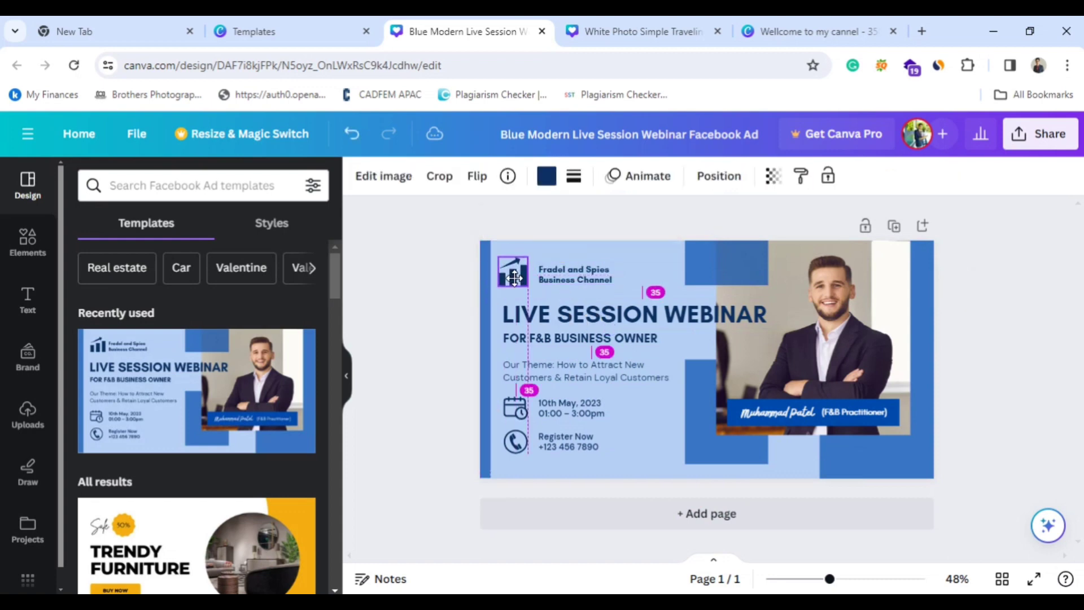
pyautogui.click(631, 320)
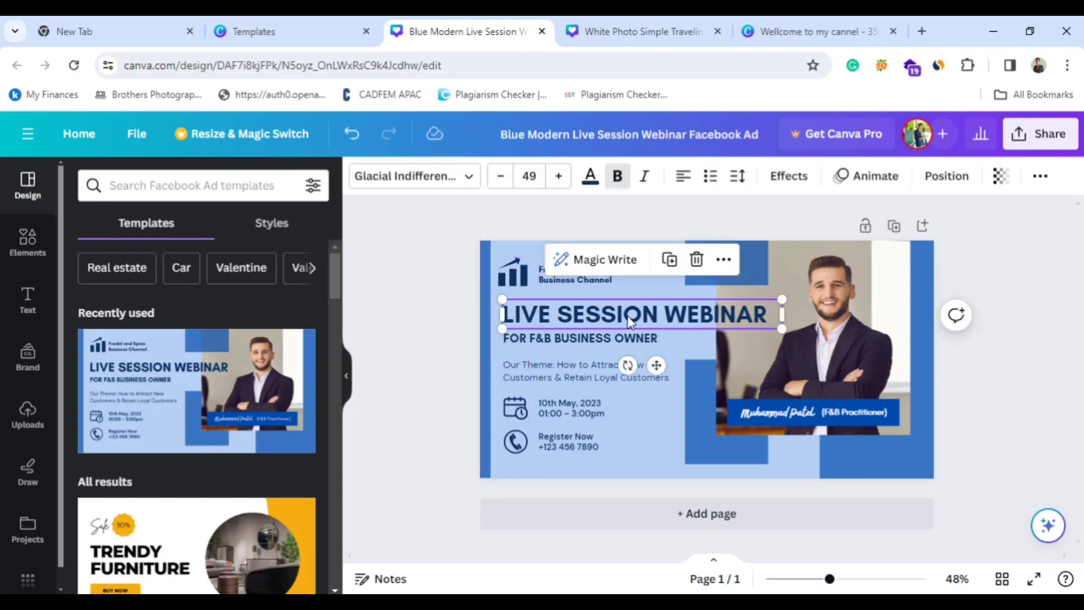
pyautogui.doubleClick(587, 323)
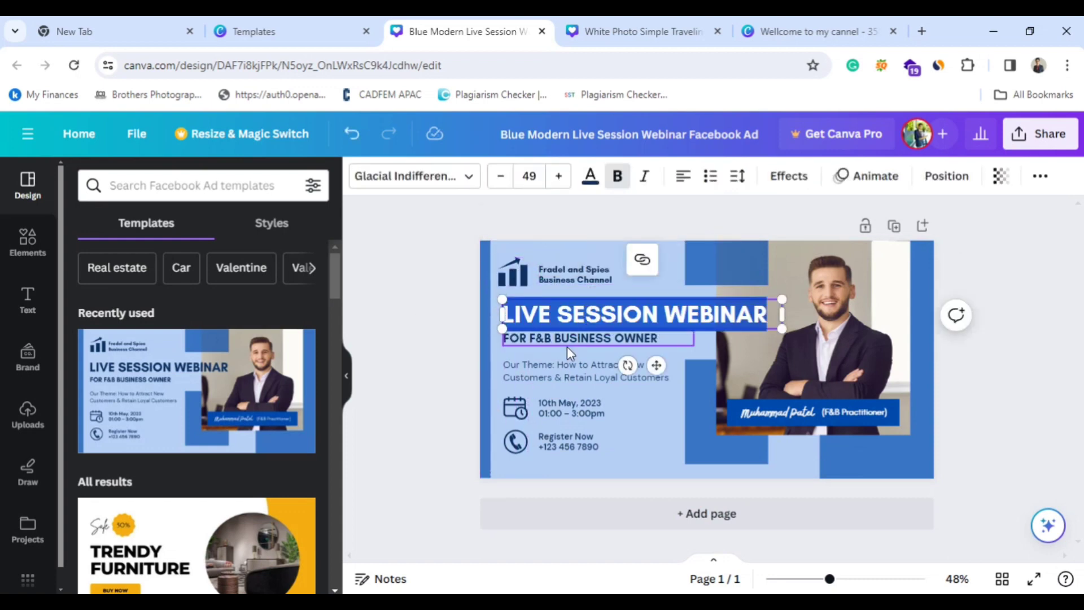
pyautogui.click(975, 394)
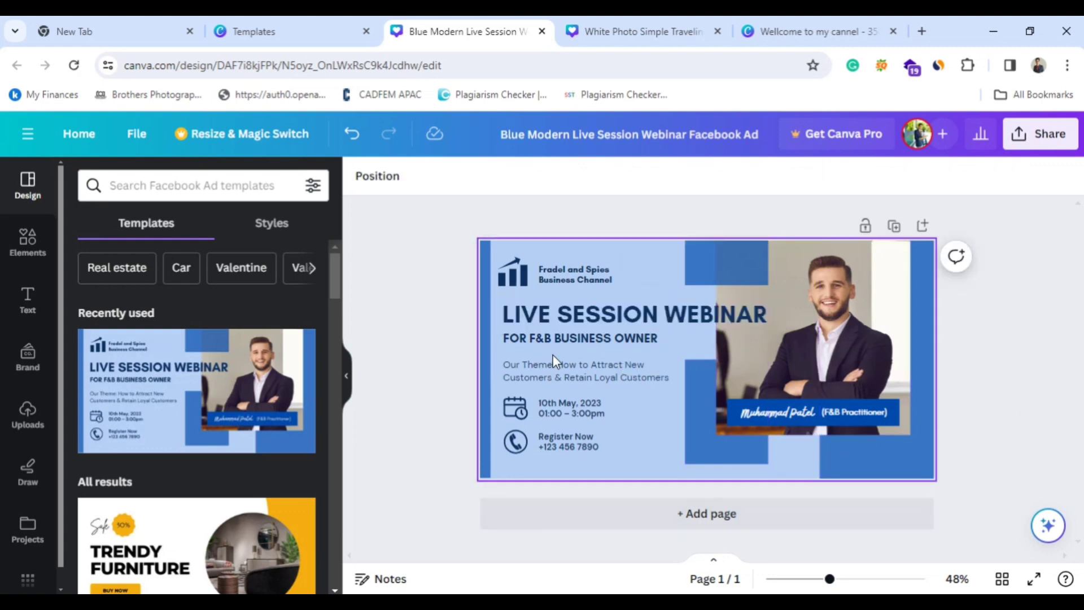
# Download the webinar ad as a JPG and open the downloaded image file.
pyautogui.click(1051, 143)
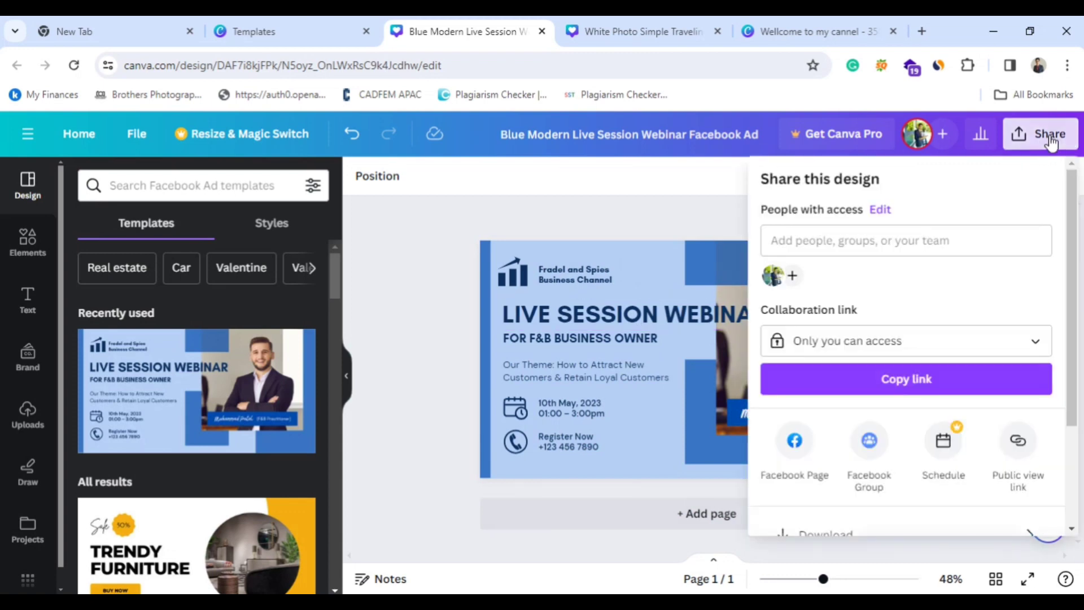
pyautogui.scroll(-3, 911, 316)
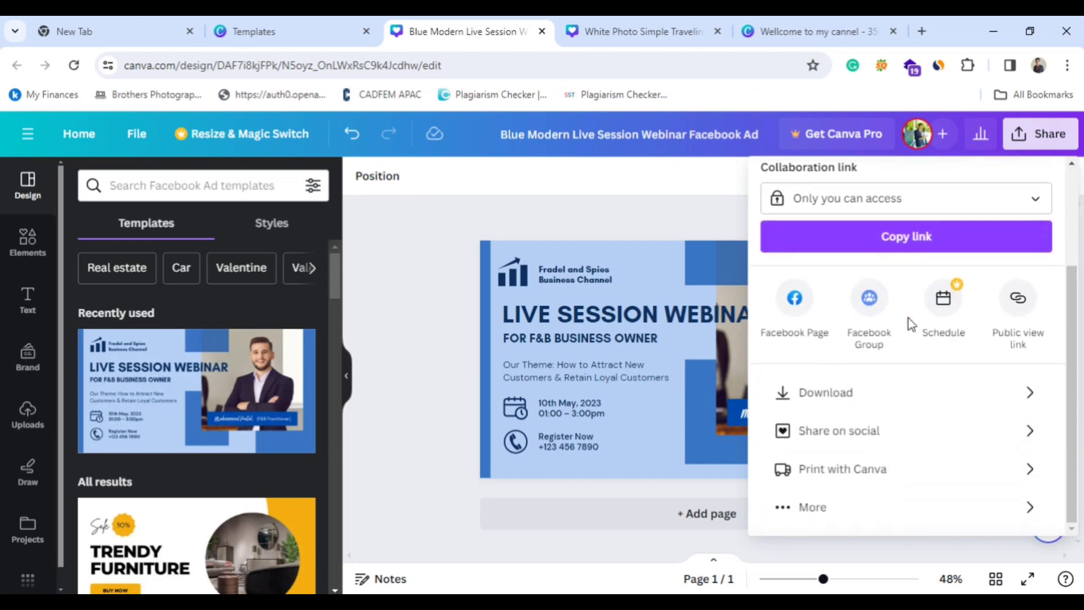
pyautogui.click(869, 395)
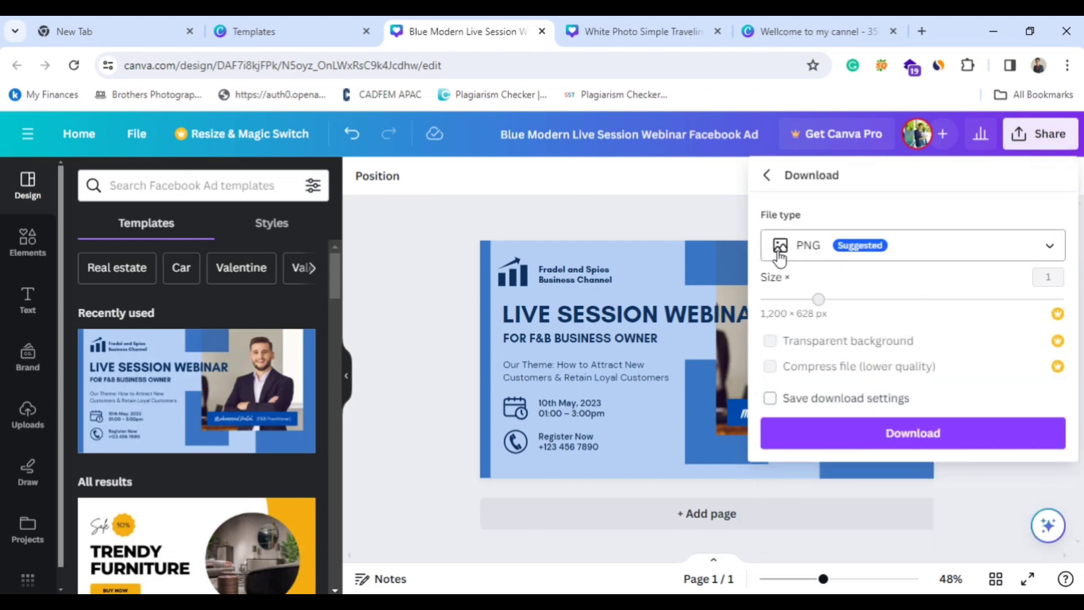
pyautogui.click(927, 256)
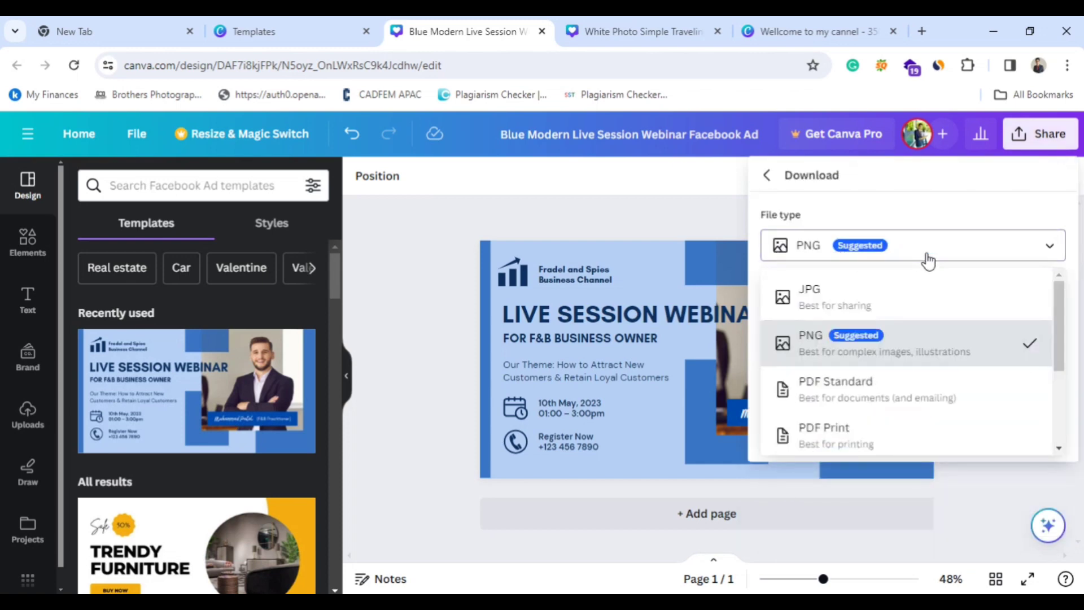
pyautogui.click(882, 302)
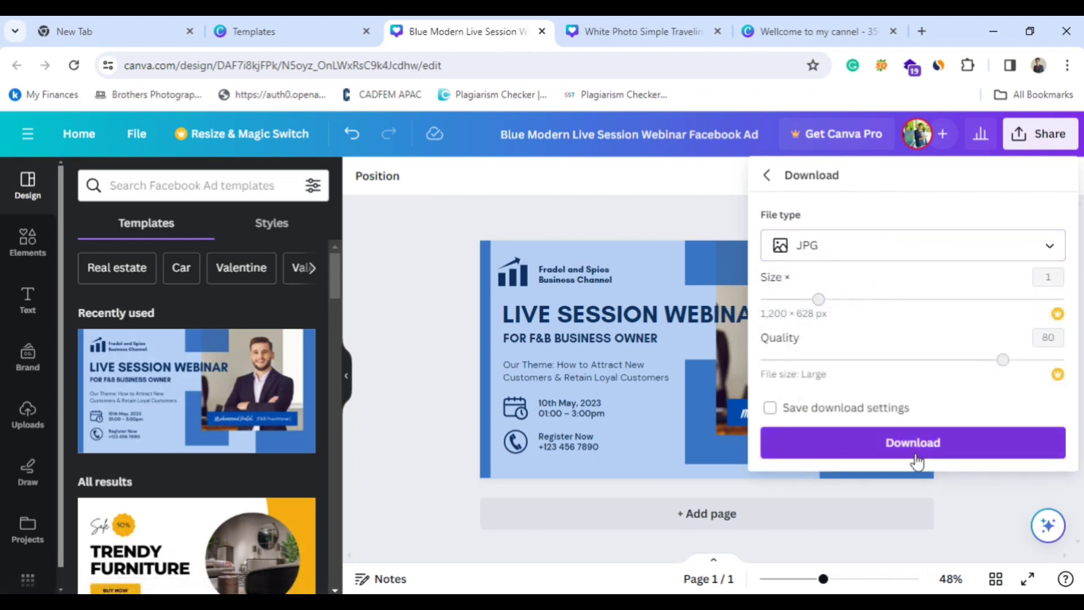
pyautogui.click(882, 446)
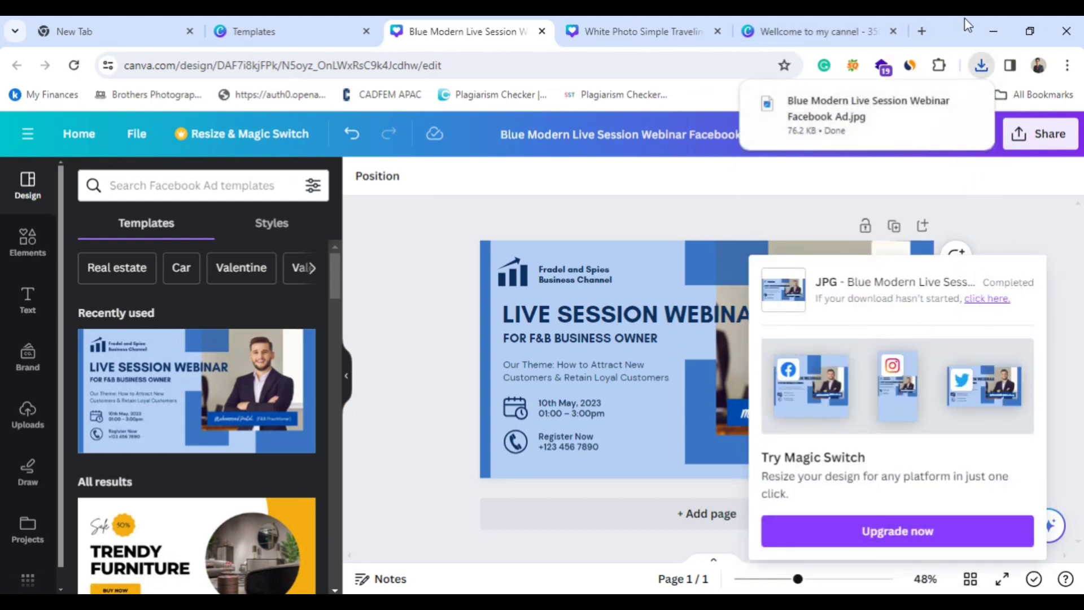
pyautogui.click(832, 119)
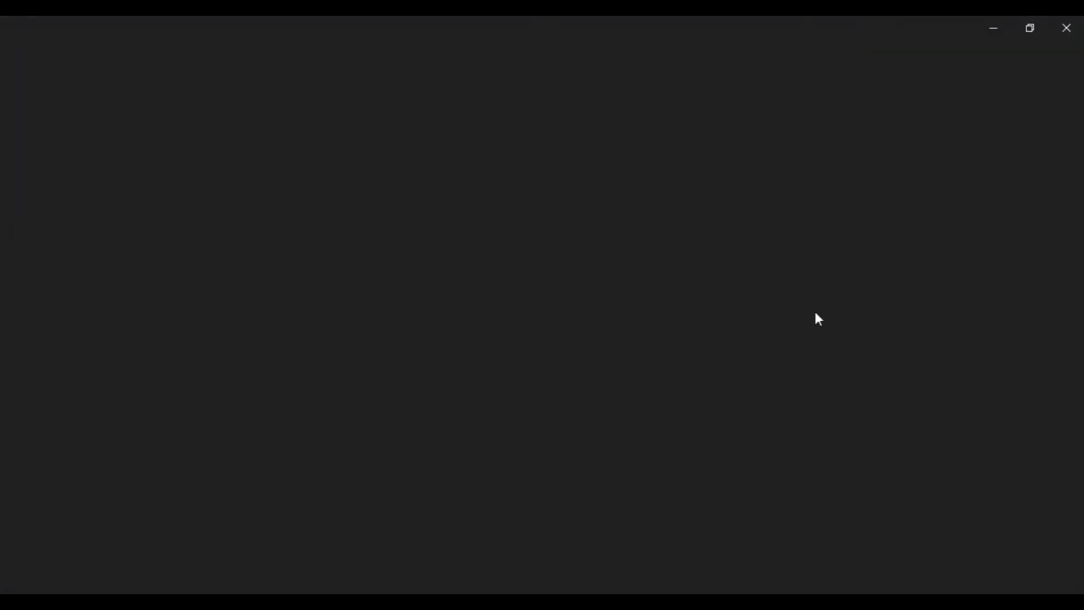
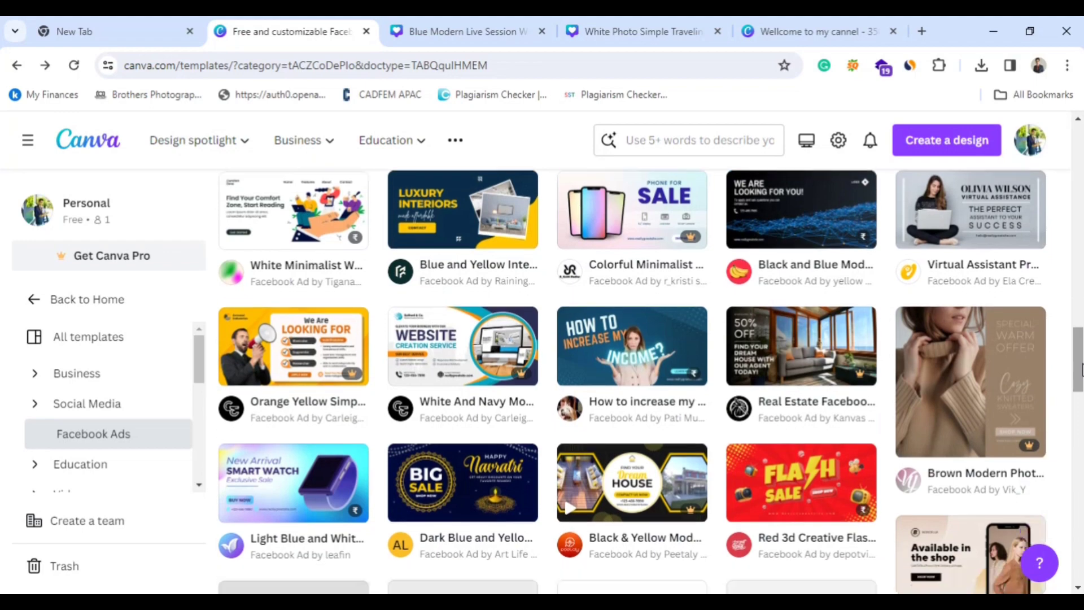
# Switch from the Facebook ad templates to the Mobile Video template category using the template search suggestions.
pyautogui.scroll(10, 606, 339)
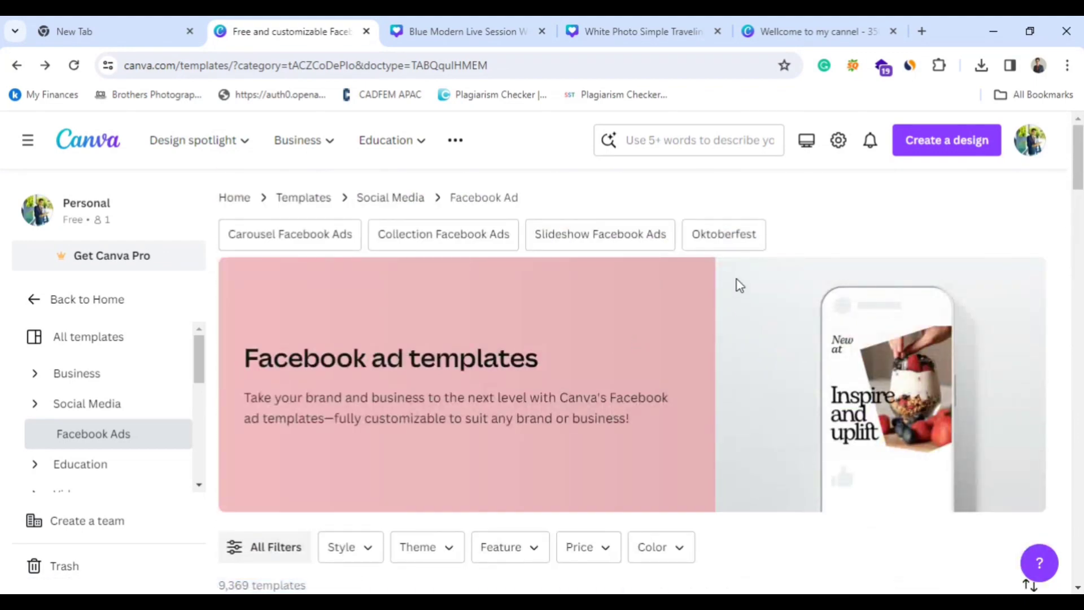
pyautogui.click(680, 141)
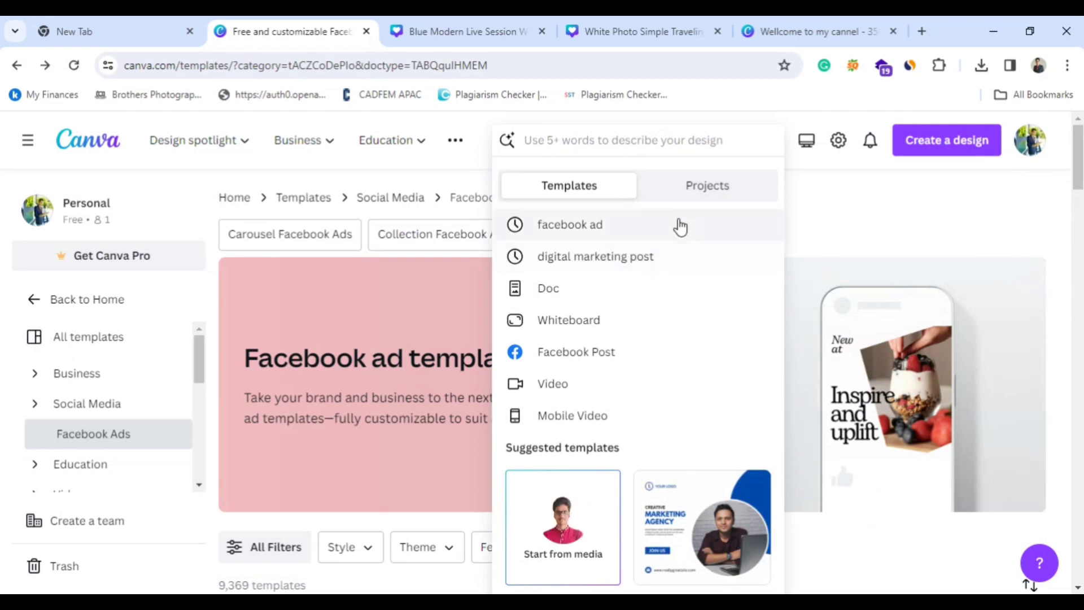
pyautogui.click(549, 419)
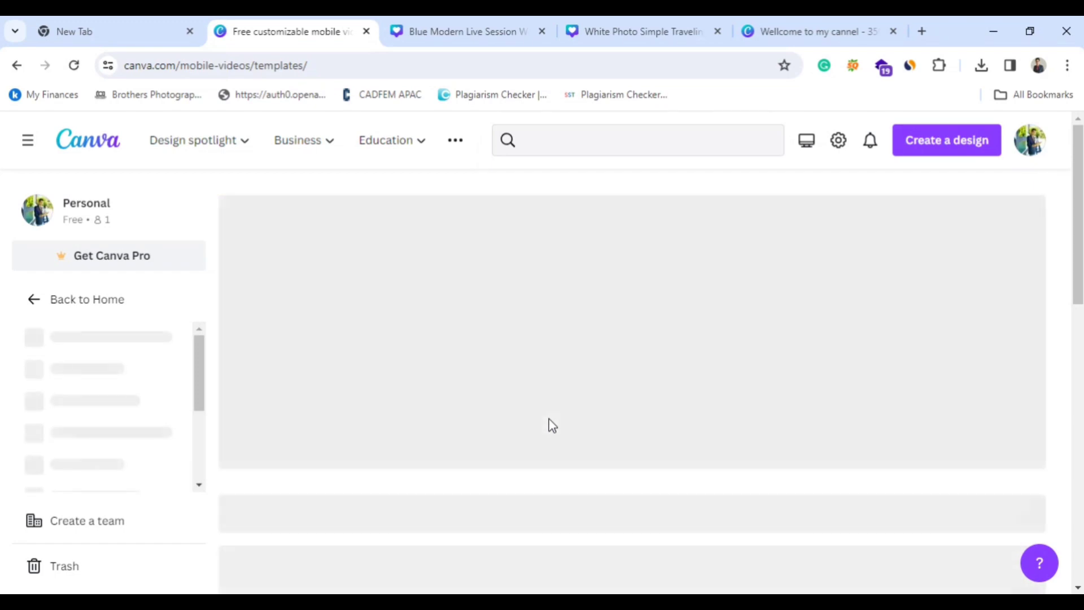
# Browse the mobile video templates and open "Motivational Quotes Instagram Reel Video" for customization.
pyautogui.scroll(-7, 549, 420)
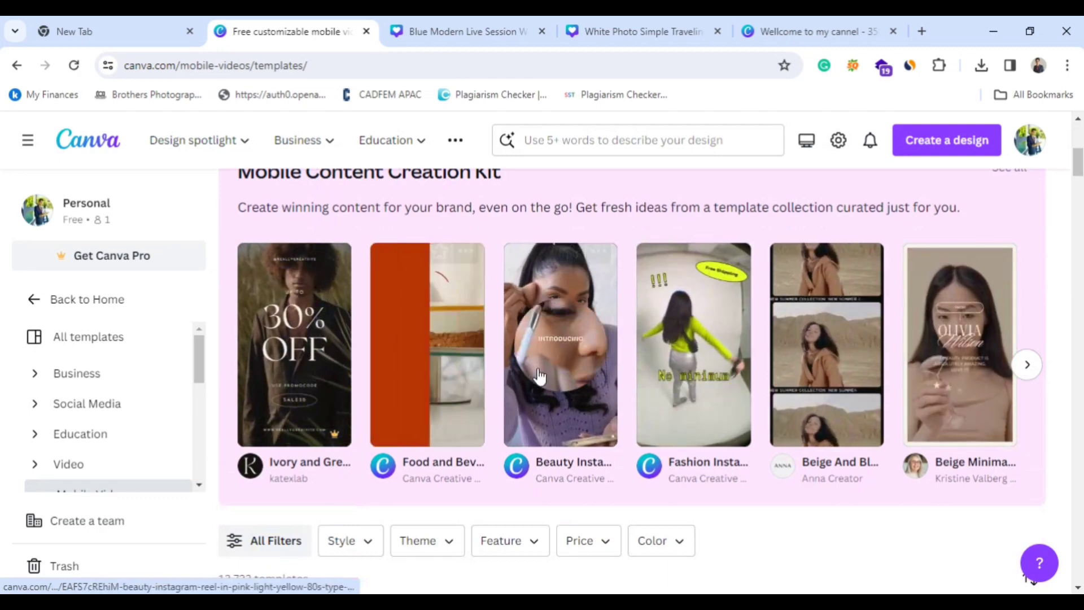
pyautogui.scroll(-6, 780, 389)
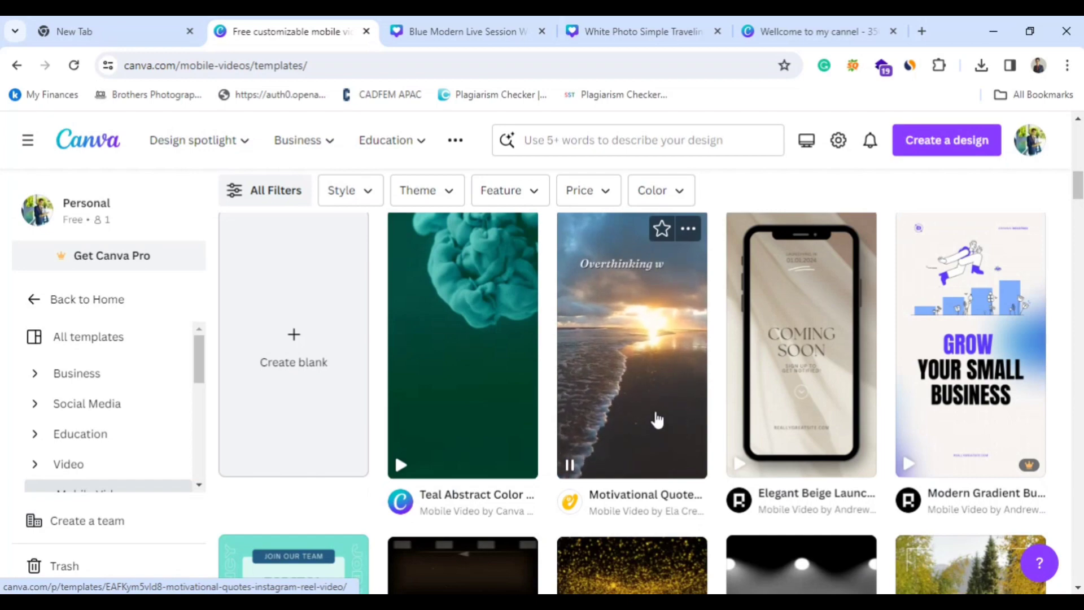
pyautogui.scroll(-3, 655, 419)
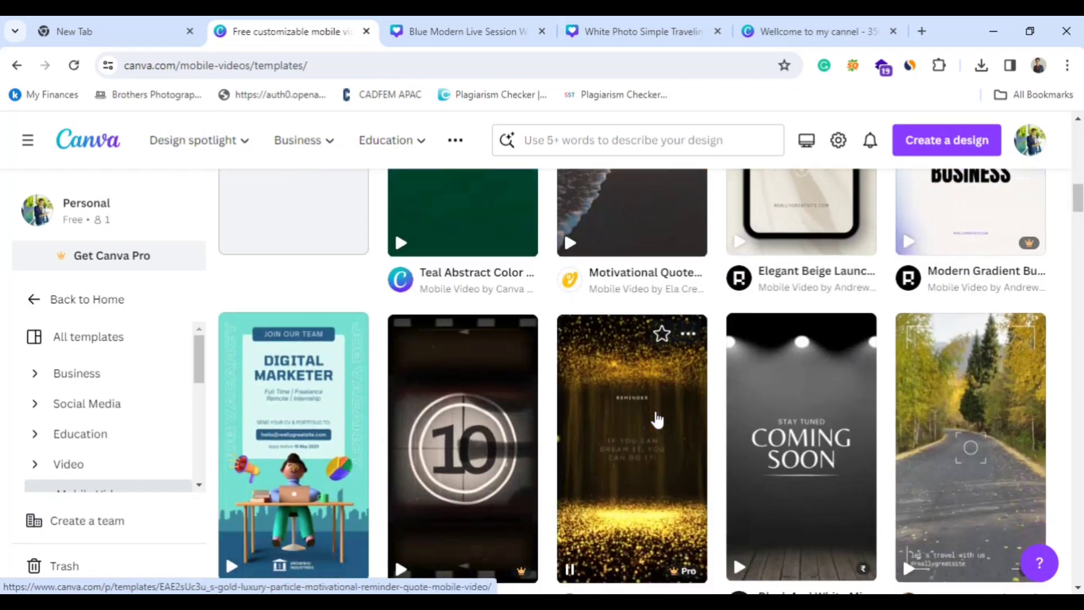
pyautogui.scroll(3, 654, 423)
pyautogui.scroll(1, 655, 423)
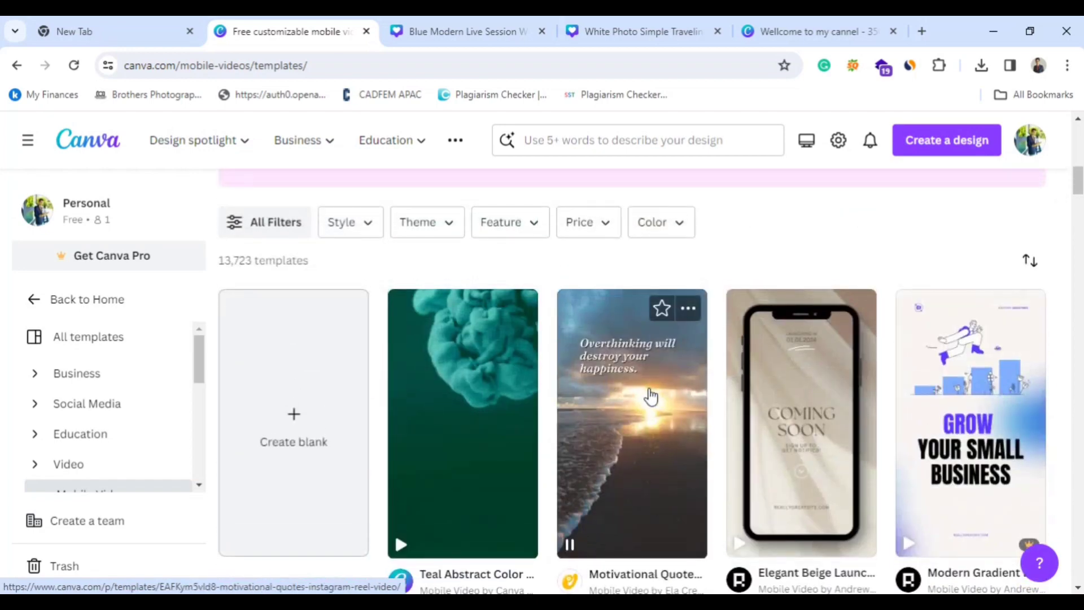
pyautogui.click(650, 396)
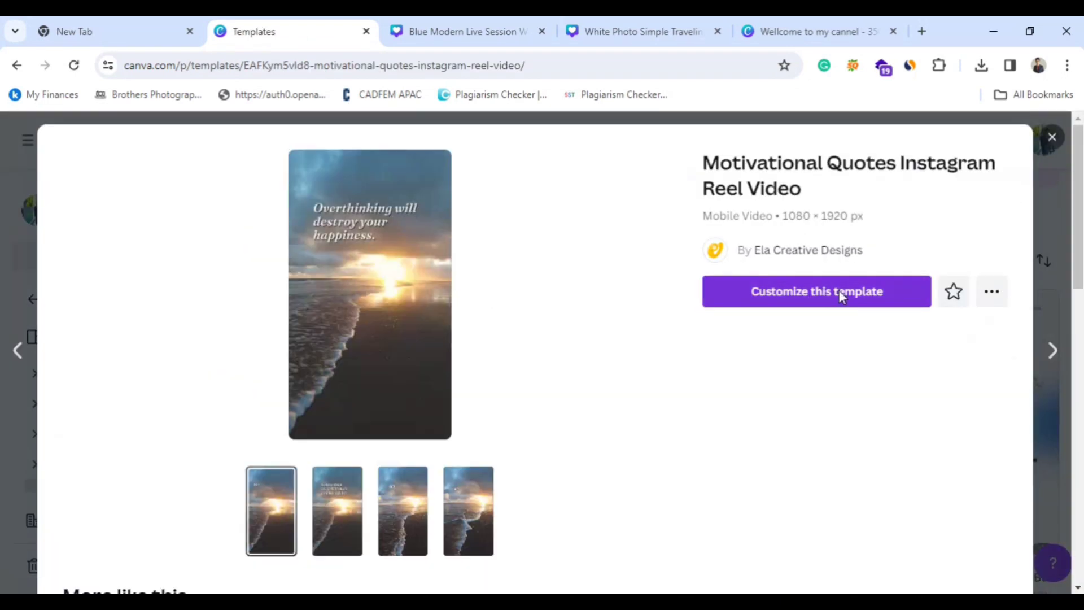
pyautogui.click(838, 293)
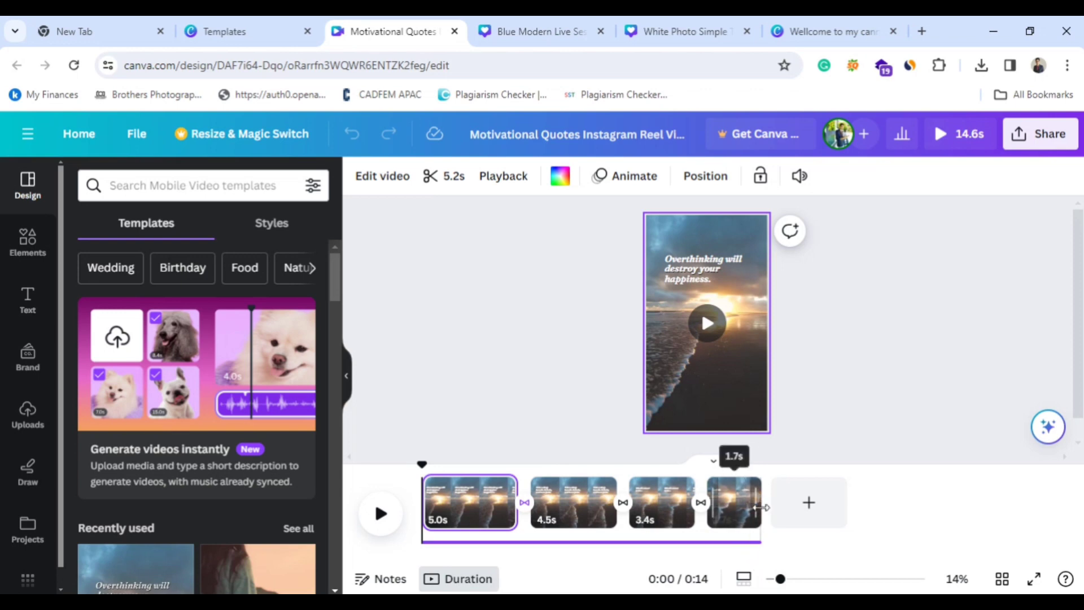
# Extend the reel's first page to 15.4 s and its second page to 10.3 s in the timeline.
pyautogui.click(485, 513)
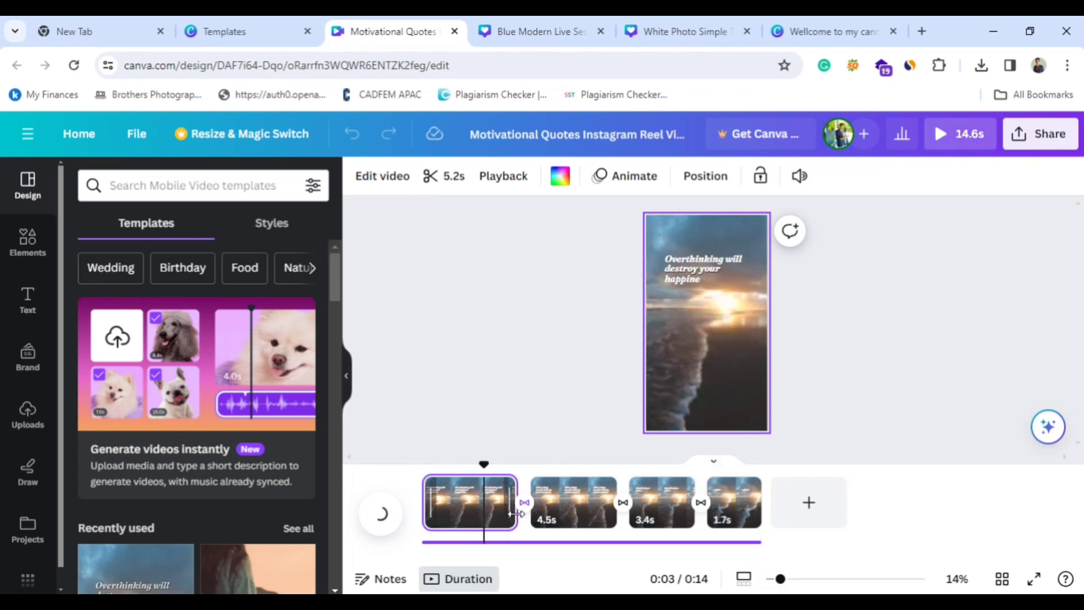
pyautogui.moveTo(516, 512); pyautogui.dragTo(747, 518)
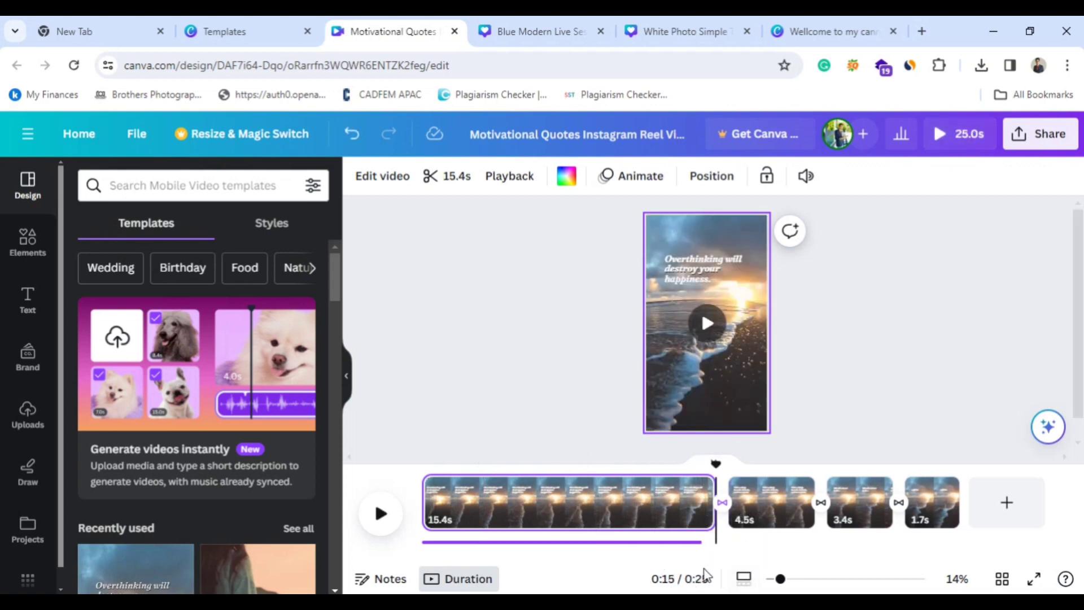
pyautogui.click(750, 527)
pyautogui.moveTo(814, 502); pyautogui.dragTo(925, 502)
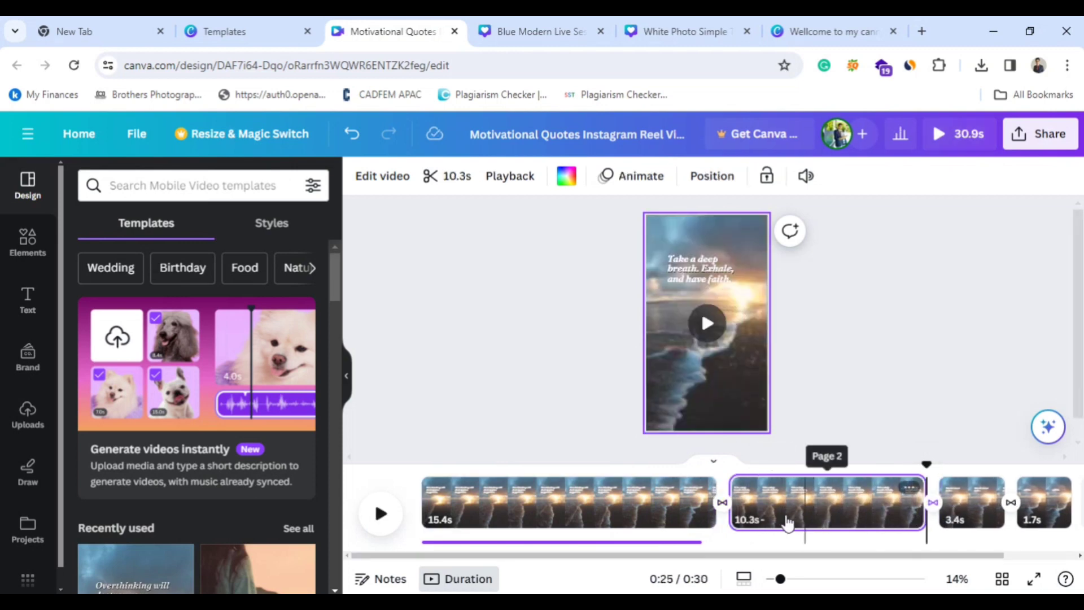
# Shorten the first page to 5.6 s and the second page to 2.5 s in the timeline.
pyautogui.click(706, 509)
pyautogui.moveTo(707, 509); pyautogui.dragTo(530, 510)
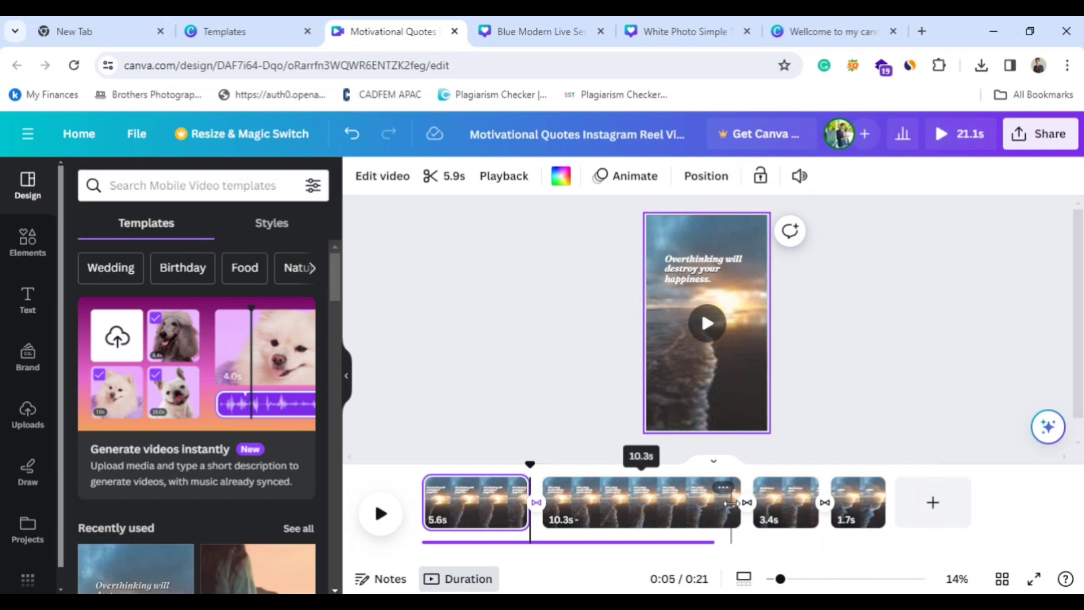
pyautogui.moveTo(736, 503); pyautogui.dragTo(596, 502)
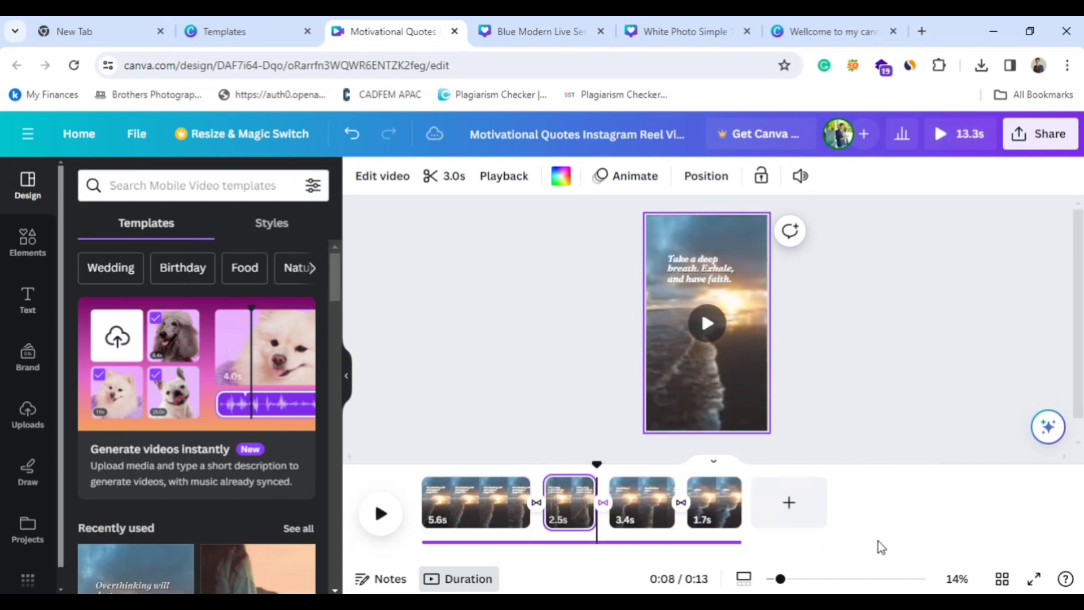
# Add a page at the end with the "Hello Good Day! Motivational Travel Mobile Instagram Reels Video" template and preview its playback.
pyautogui.click(788, 504)
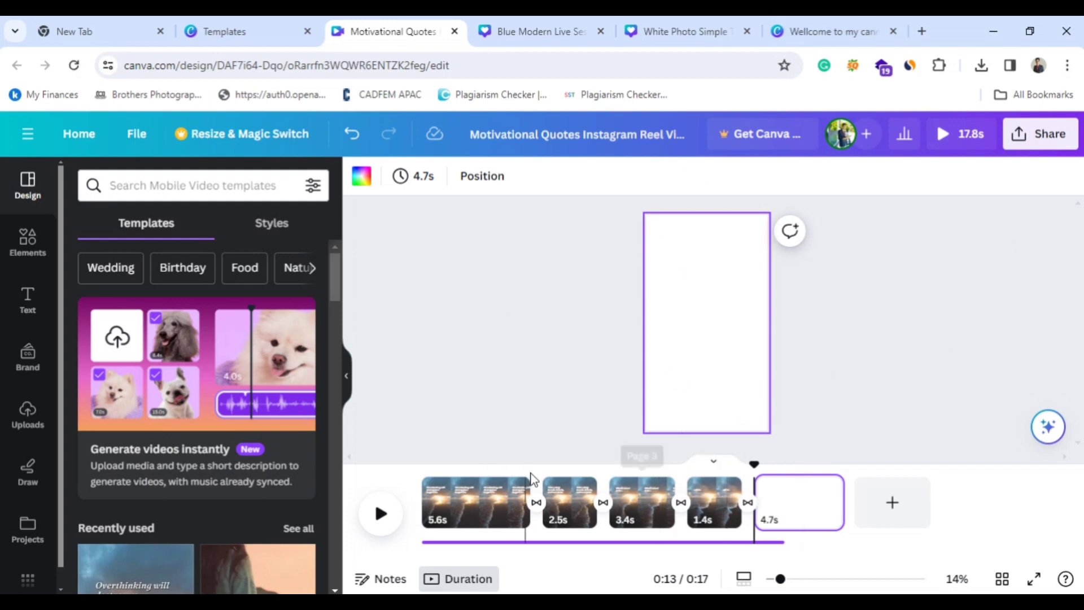
pyautogui.scroll(-3, 191, 510)
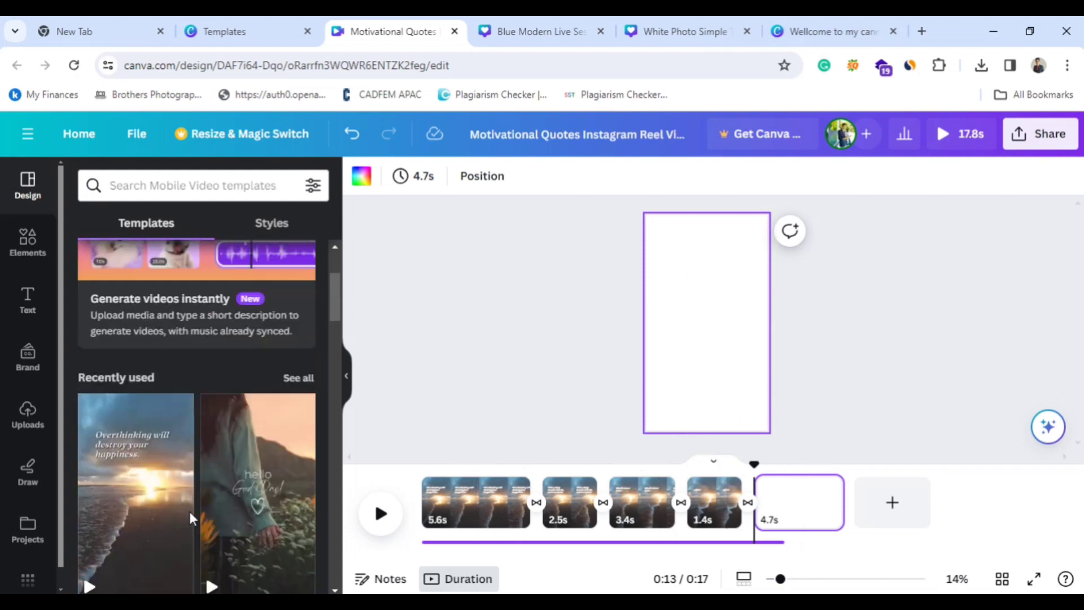
pyautogui.click(256, 528)
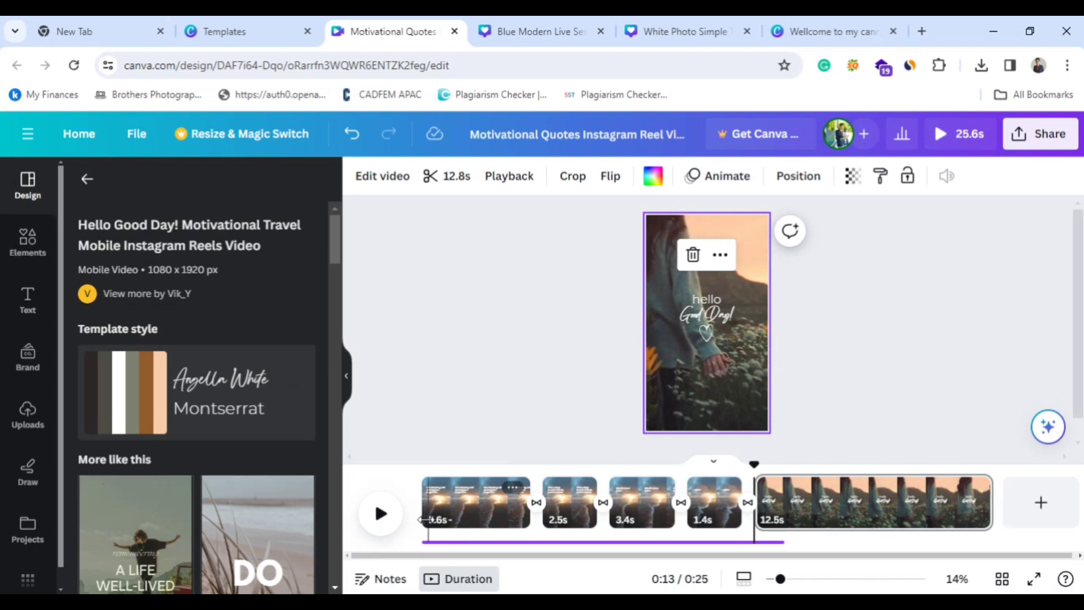
pyautogui.click(381, 513)
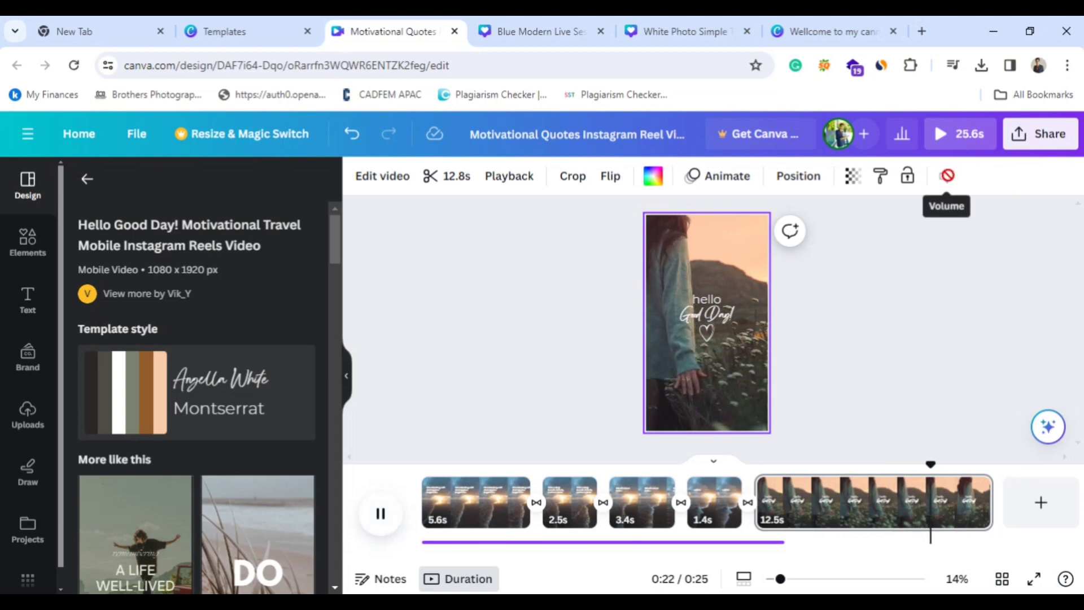
pyautogui.click(377, 514)
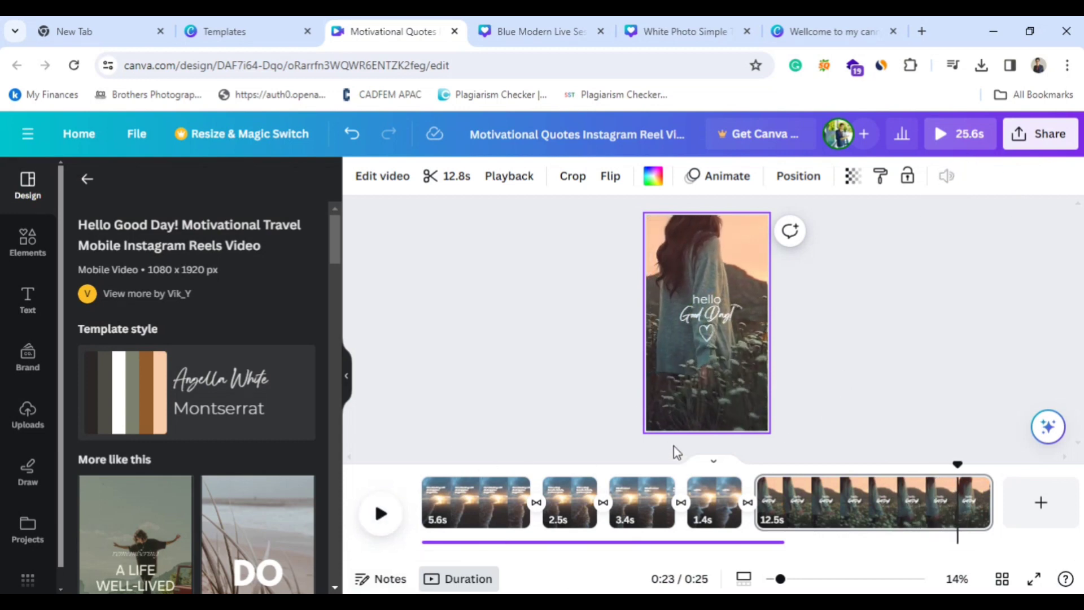
# Select the first page's "Overthinking will destroy your happiness." text to view its editing options, and deselect it.
pyautogui.click(501, 500)
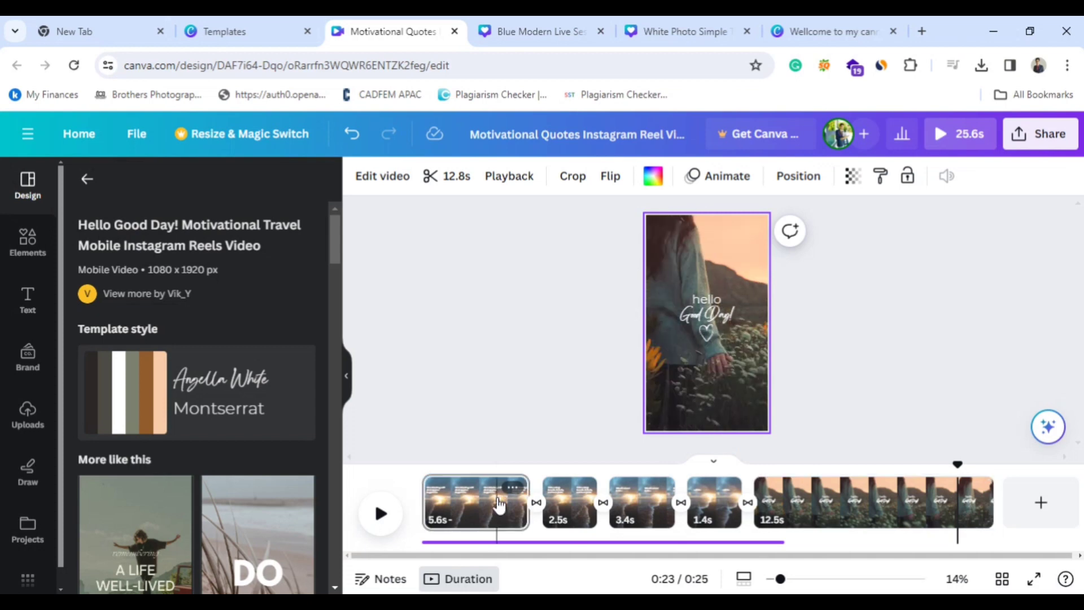
pyautogui.click(707, 277)
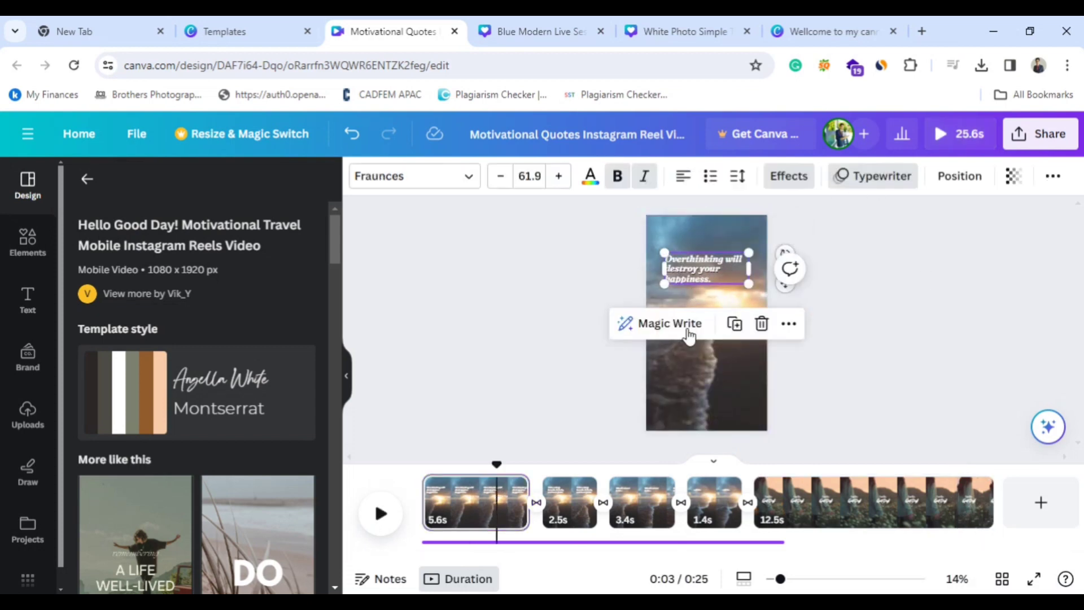
pyautogui.doubleClick(717, 276)
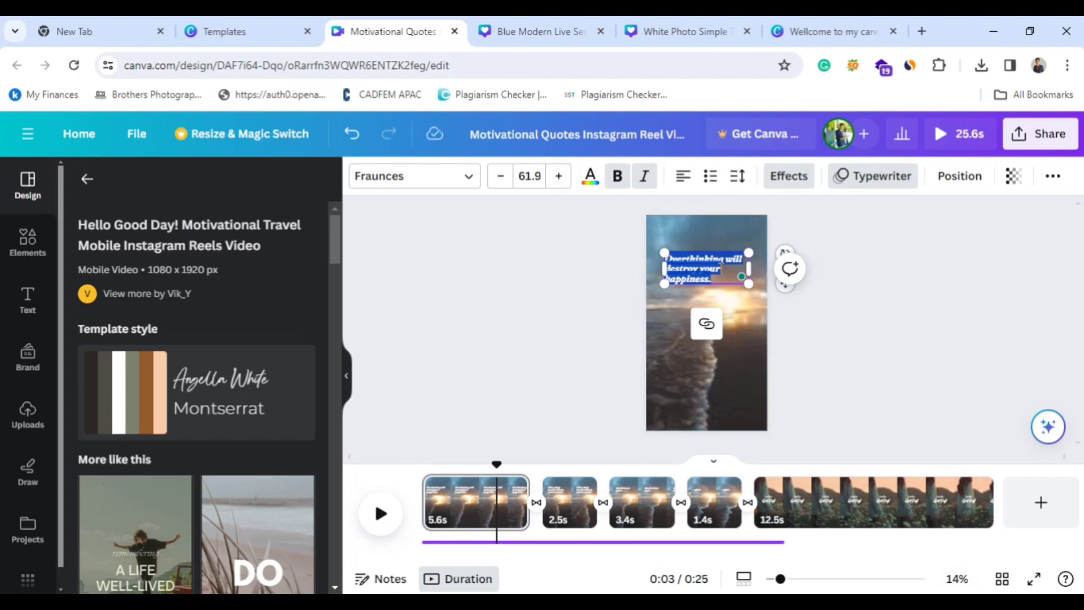
pyautogui.click(587, 339)
# Replace the first page with the "enjoy your" page of the "White Minimalist Moment Daily Quote Instagram Reels" template.
pyautogui.scroll(-5, 169, 479)
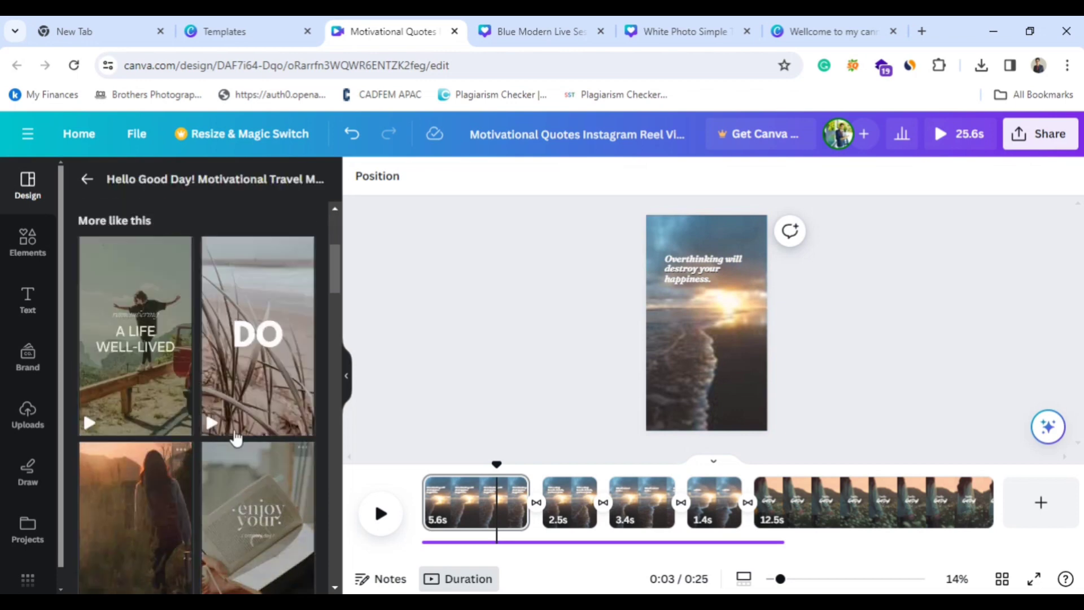
pyautogui.scroll(-3, 251, 559)
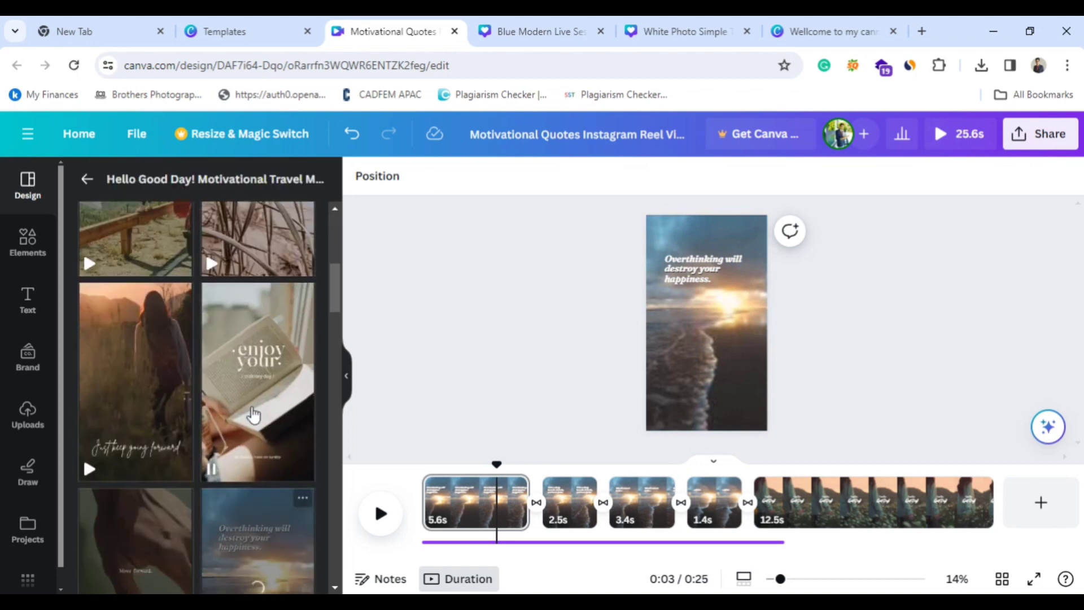
pyautogui.click(252, 410)
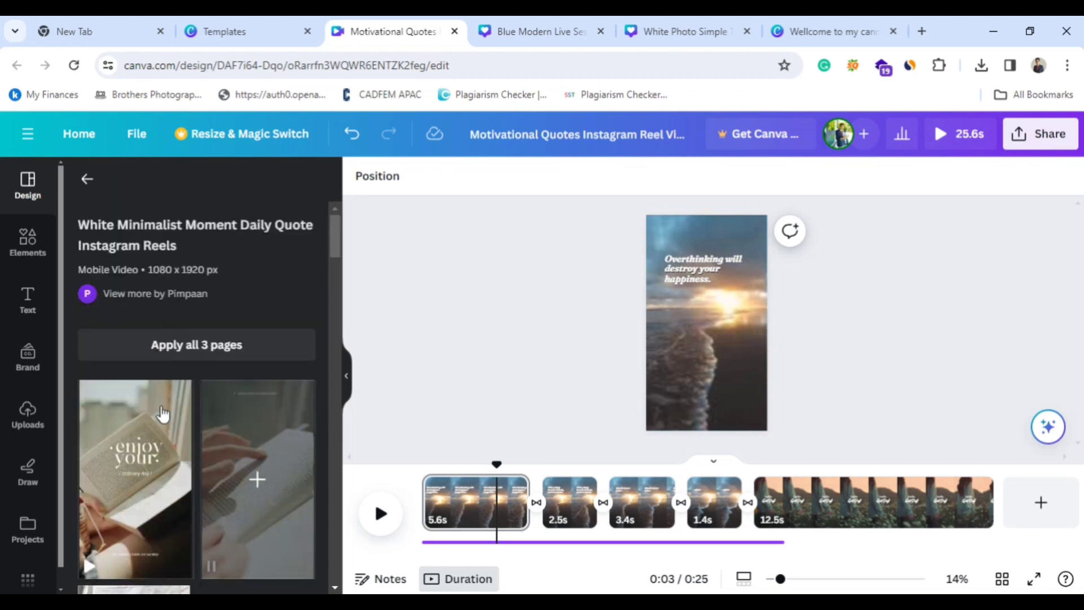
pyautogui.click(137, 487)
pyautogui.moveTo(528, 508); pyautogui.dragTo(544, 560)
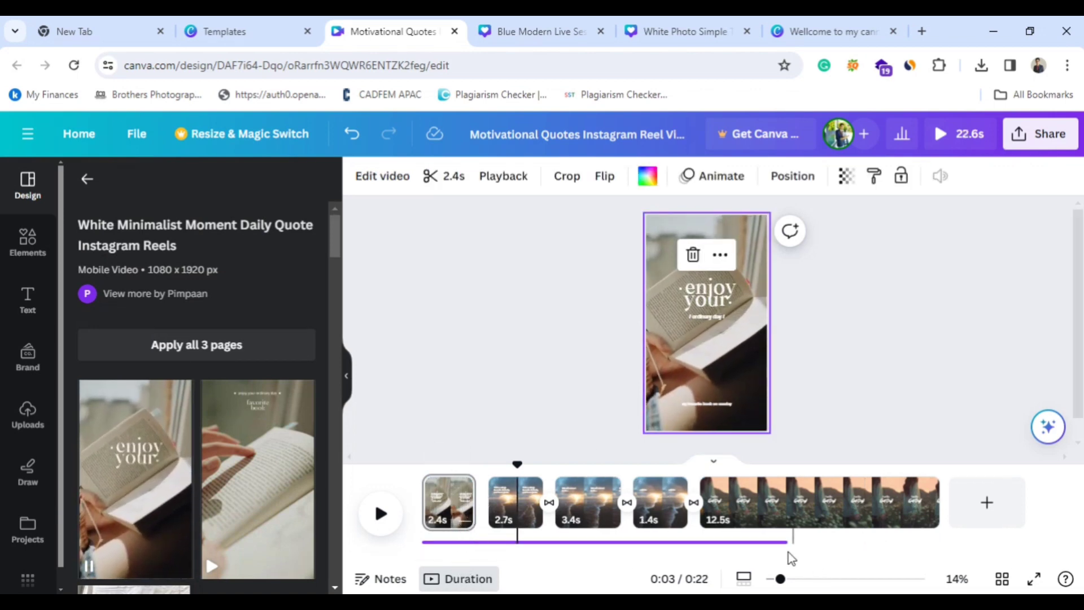
# Shorten the final "hello Good Day!" page to 4.0 s and set the canvas zoom to 15%.
pyautogui.moveTo(940, 510); pyautogui.dragTo(776, 493)
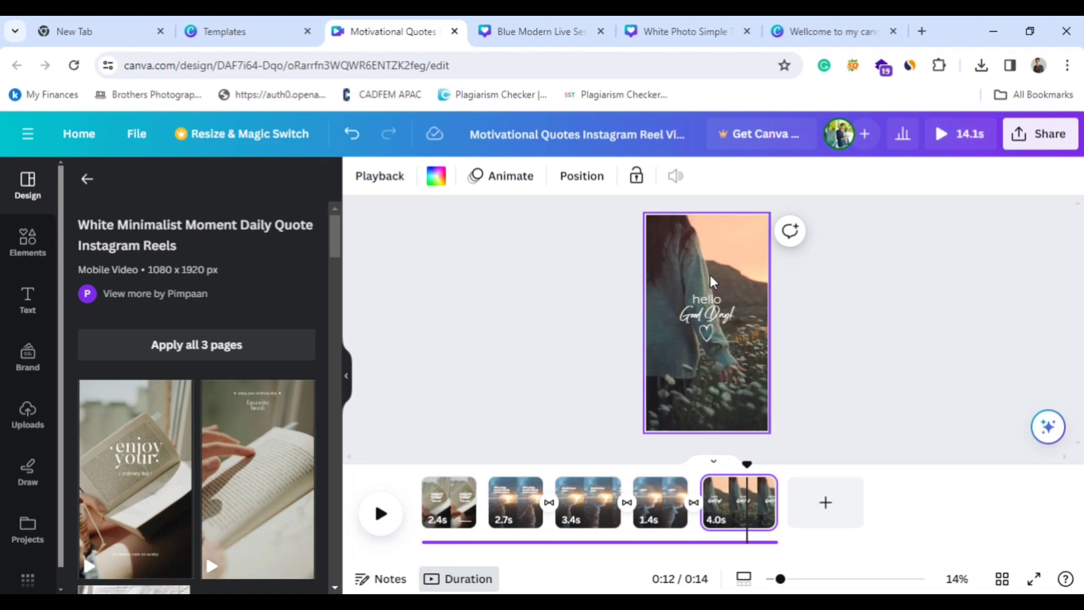
pyautogui.click(733, 524)
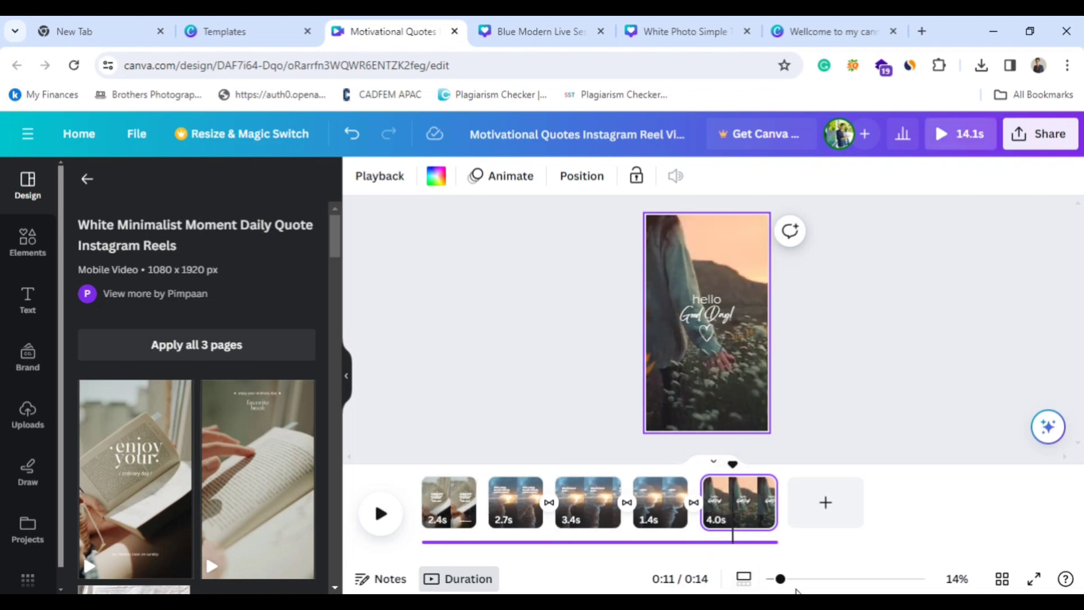
pyautogui.moveTo(781, 581)
pyautogui.mouseDown()
pyautogui.moveTo(834, 582)
pyautogui.moveTo(783, 590)
pyautogui.mouseUp()
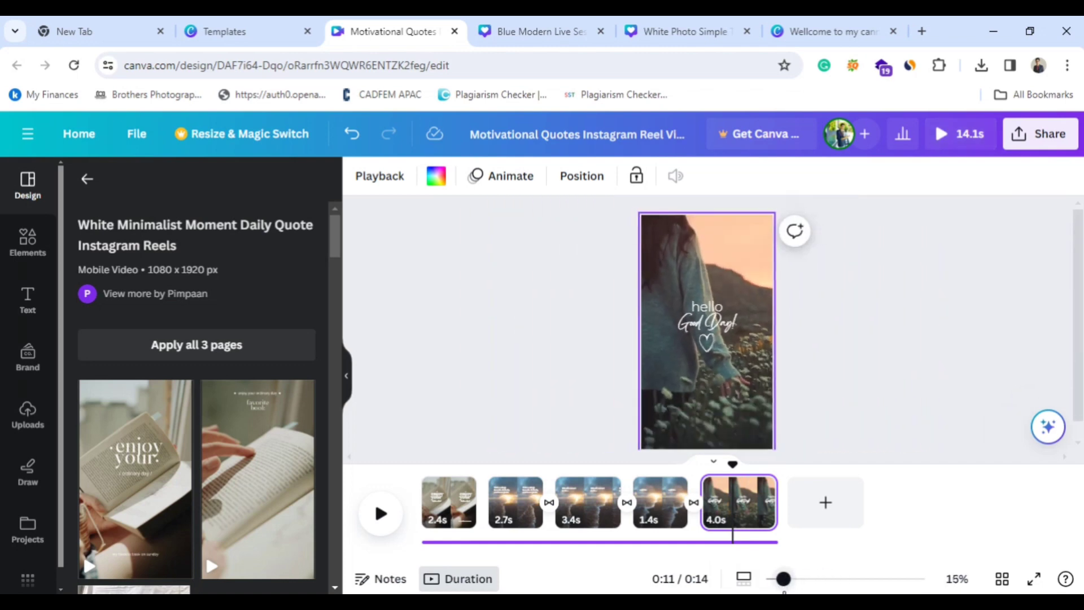
# View the last page's notes and animation options, and preview the page's playback.
pyautogui.click(389, 579)
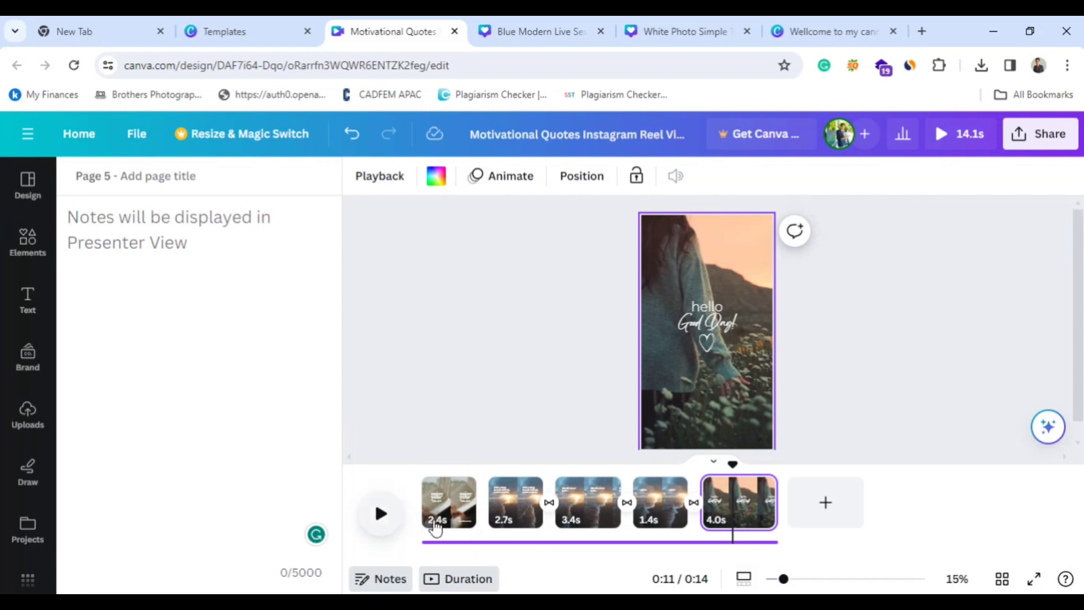
pyautogui.click(379, 513)
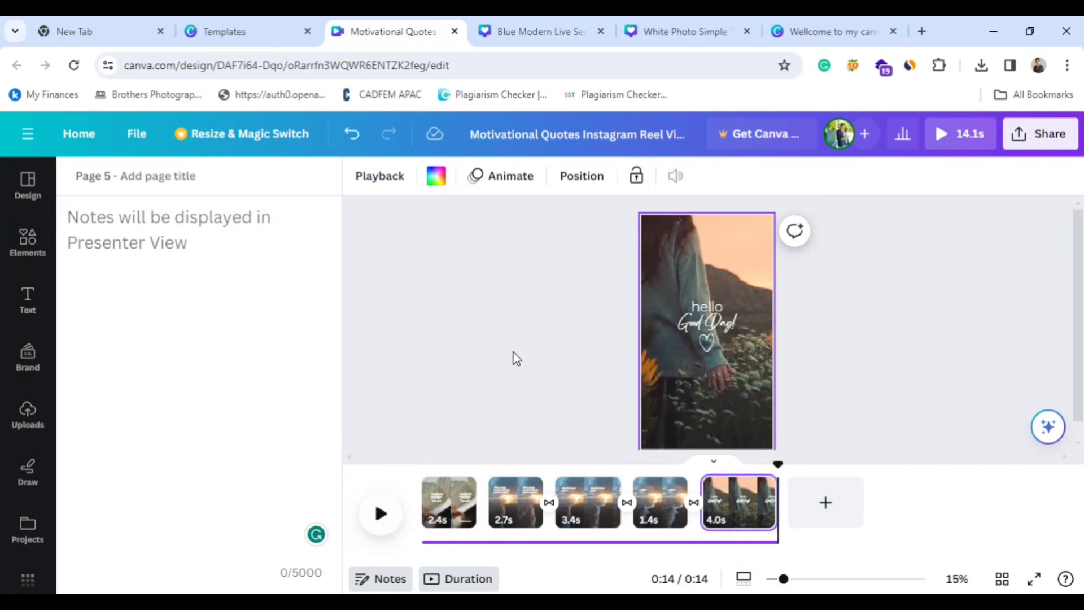
pyautogui.click(509, 180)
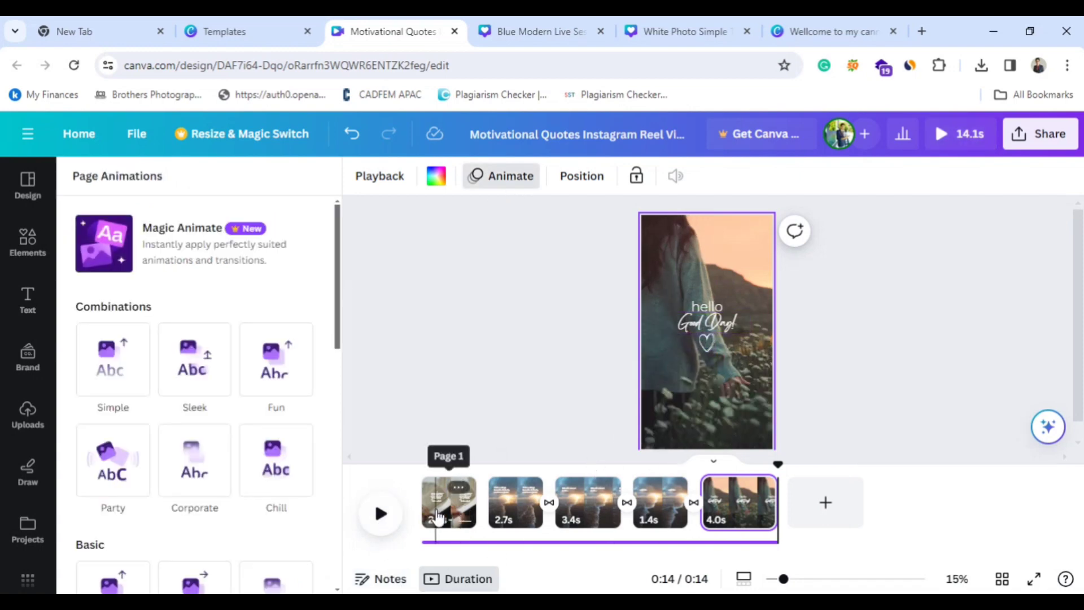
# Go to the second page and open its "Take a deep breath. Exhale, and have faith." text for editing.
pyautogui.click(463, 509)
pyautogui.click(509, 524)
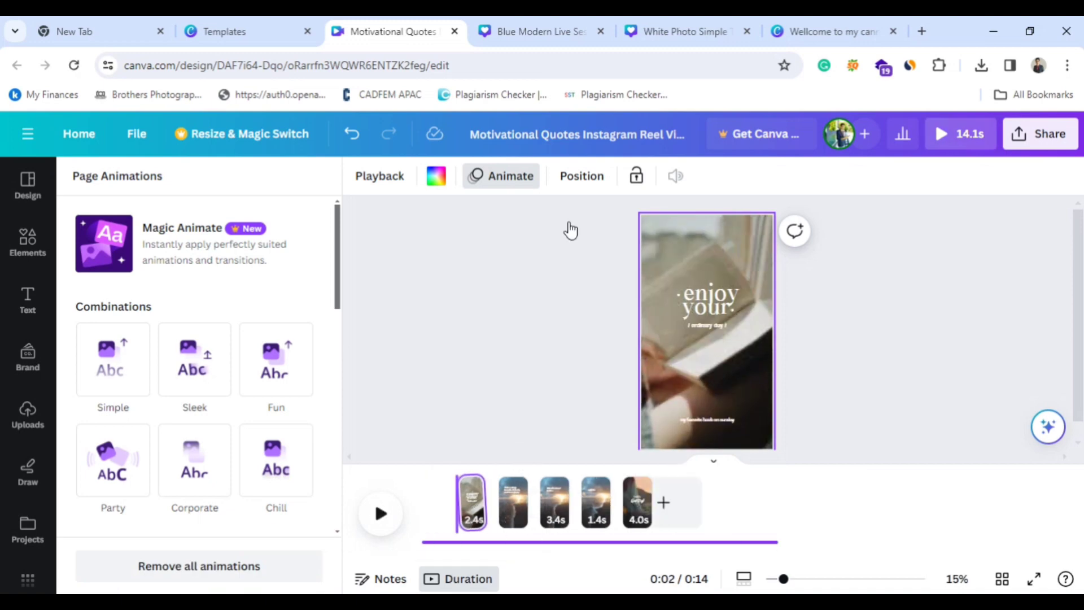
pyautogui.click(570, 230)
pyautogui.click(695, 277)
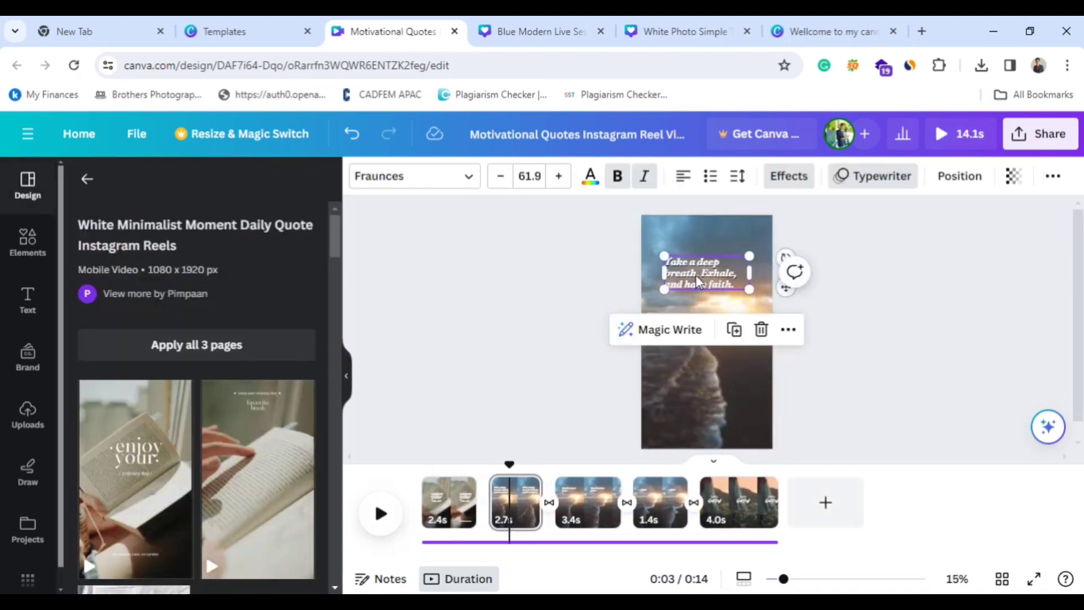
pyautogui.click(696, 276)
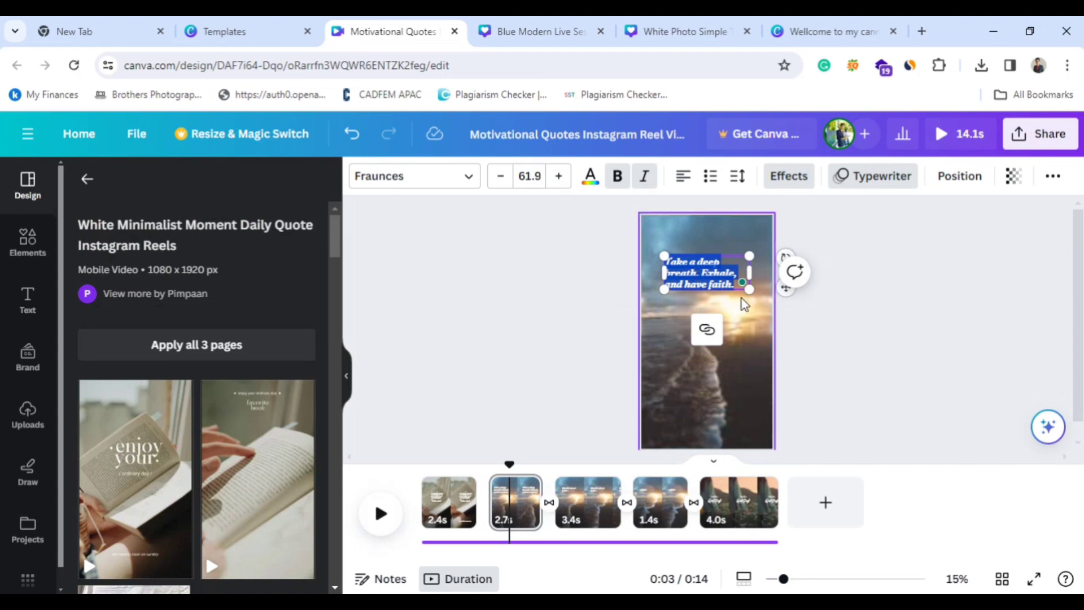
# Preview the second page's playback to check how its quote text animates.
pyautogui.click(847, 356)
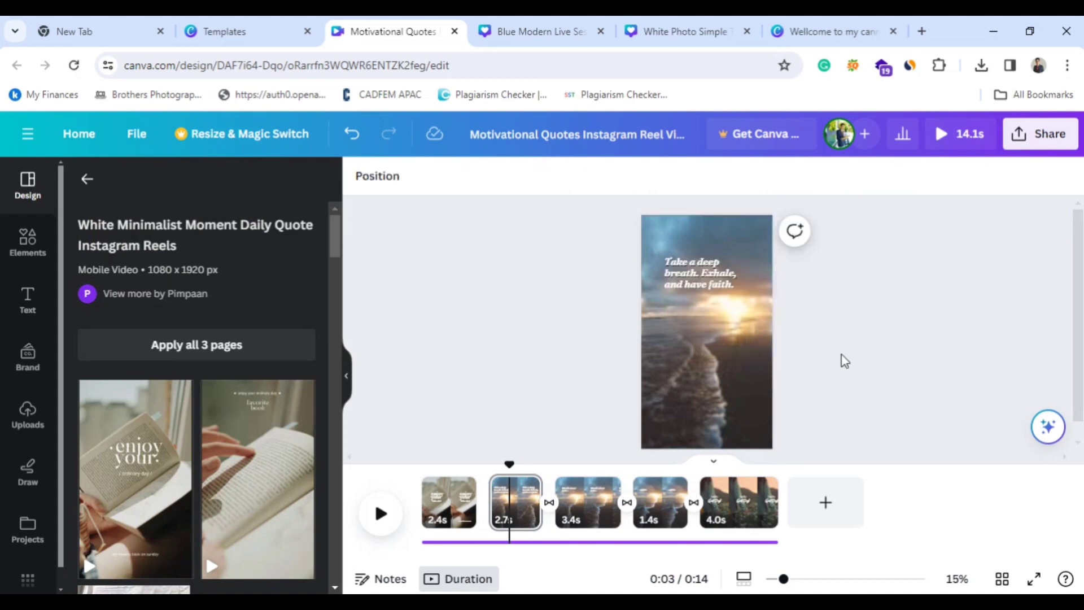
pyautogui.click(689, 281)
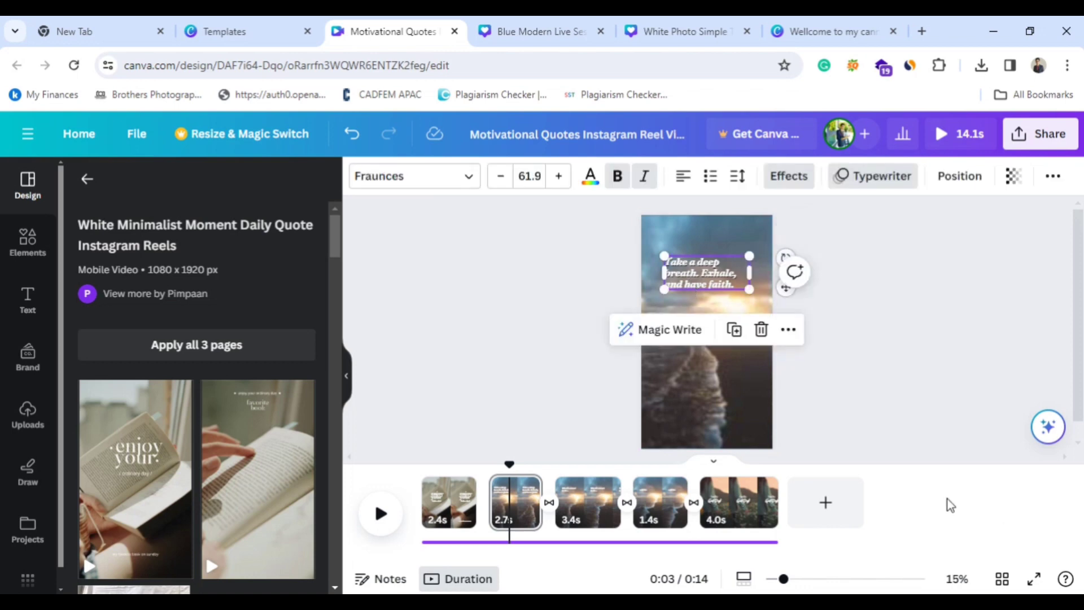
pyautogui.click(917, 409)
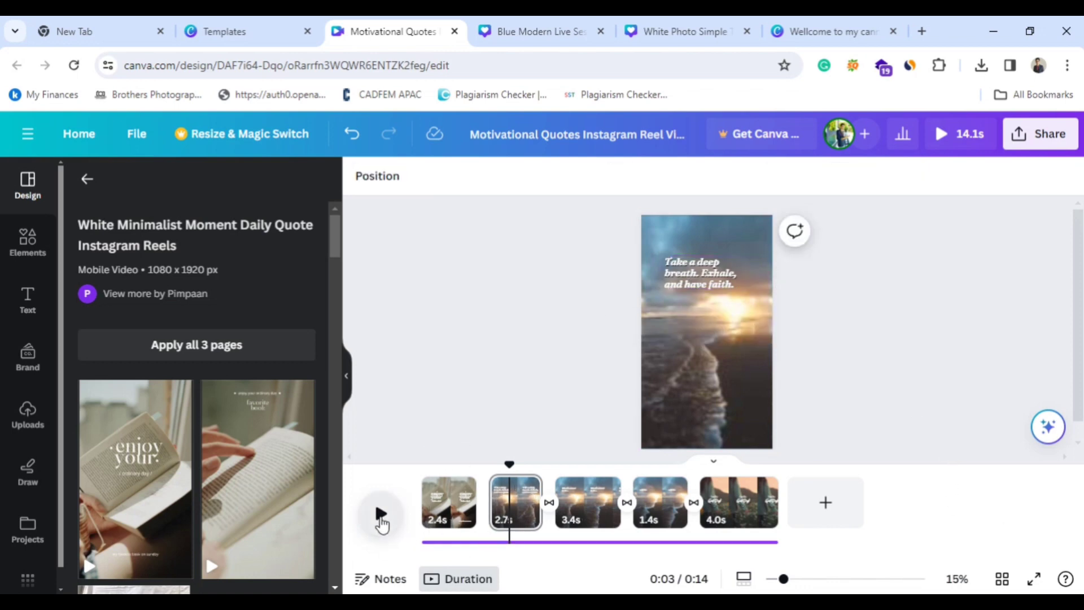
pyautogui.click(381, 517)
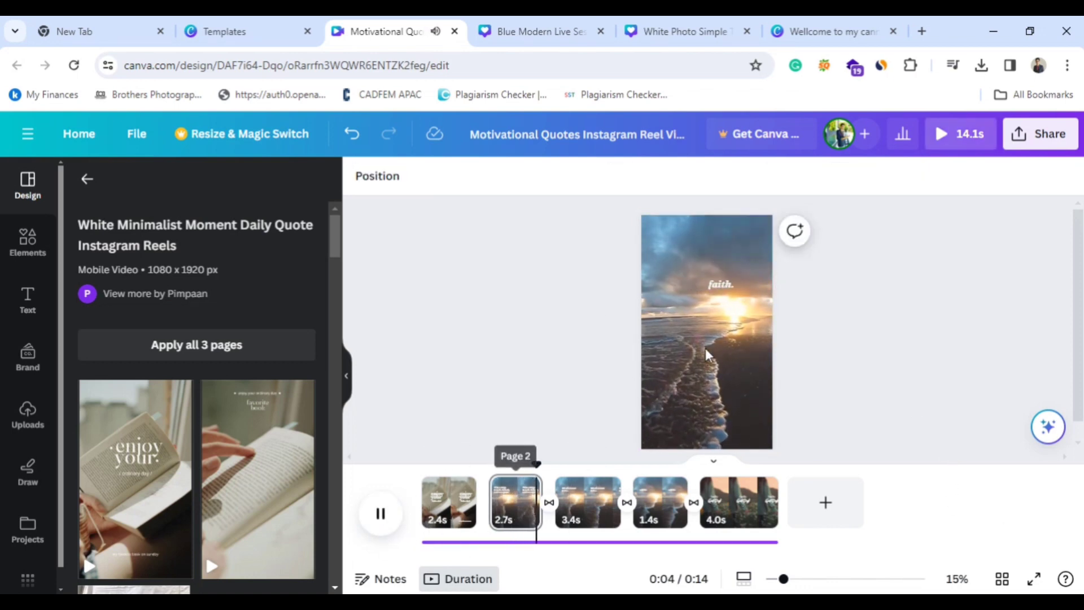
pyautogui.click(522, 508)
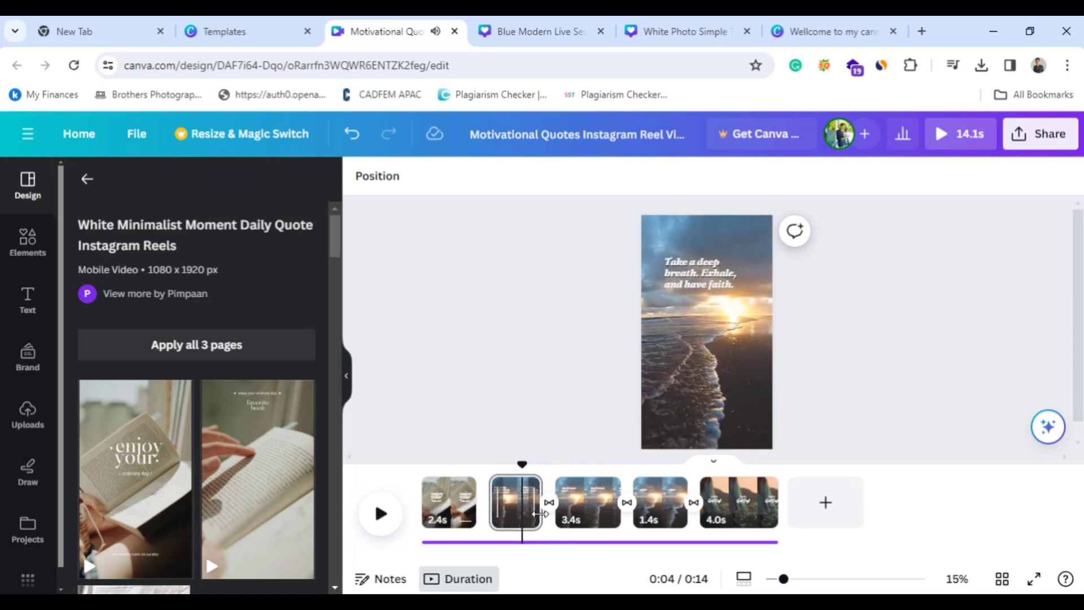
# Extend the second page to 10.3 s and preview the reel's playback.
pyautogui.moveTo(540, 513); pyautogui.dragTo(685, 511)
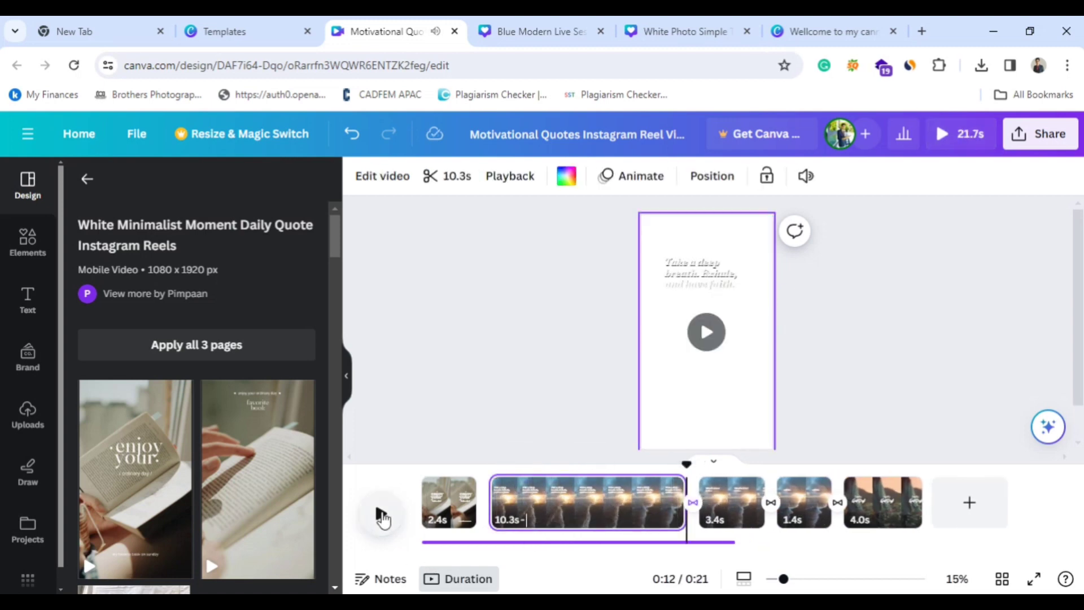
pyautogui.click(381, 516)
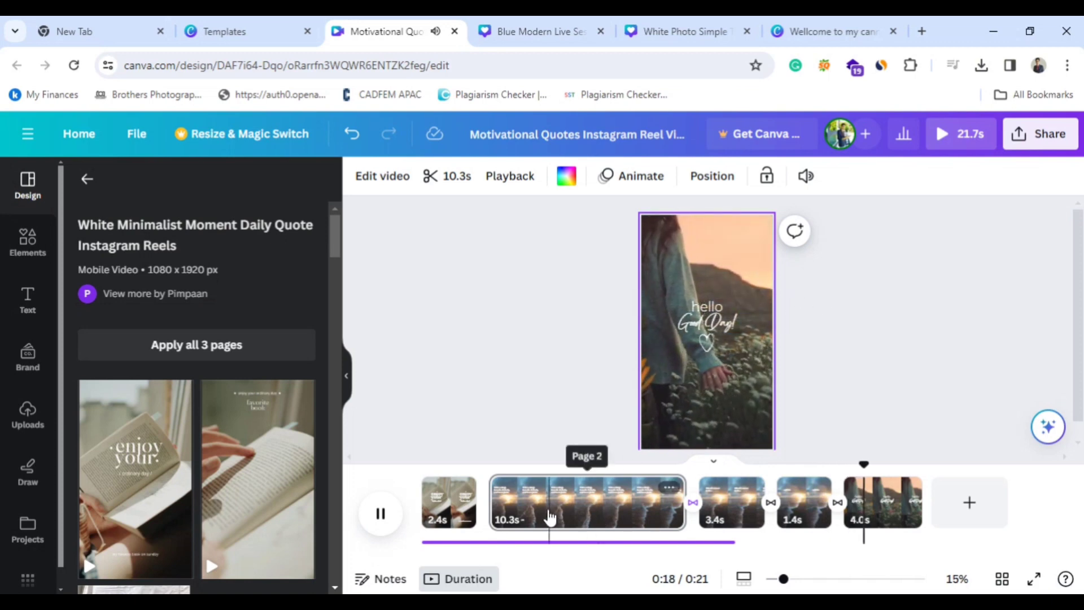
pyautogui.click(529, 511)
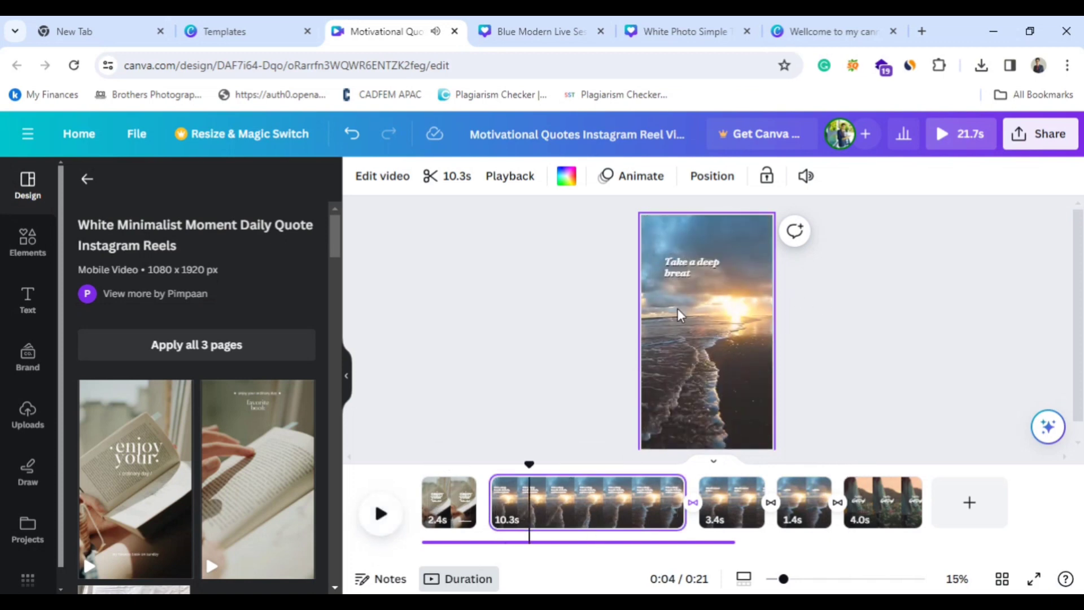
# Apply the Fade text animation to the "Take a deep breath. Exhale, and have faith." quote on the second page.
pyautogui.click(685, 274)
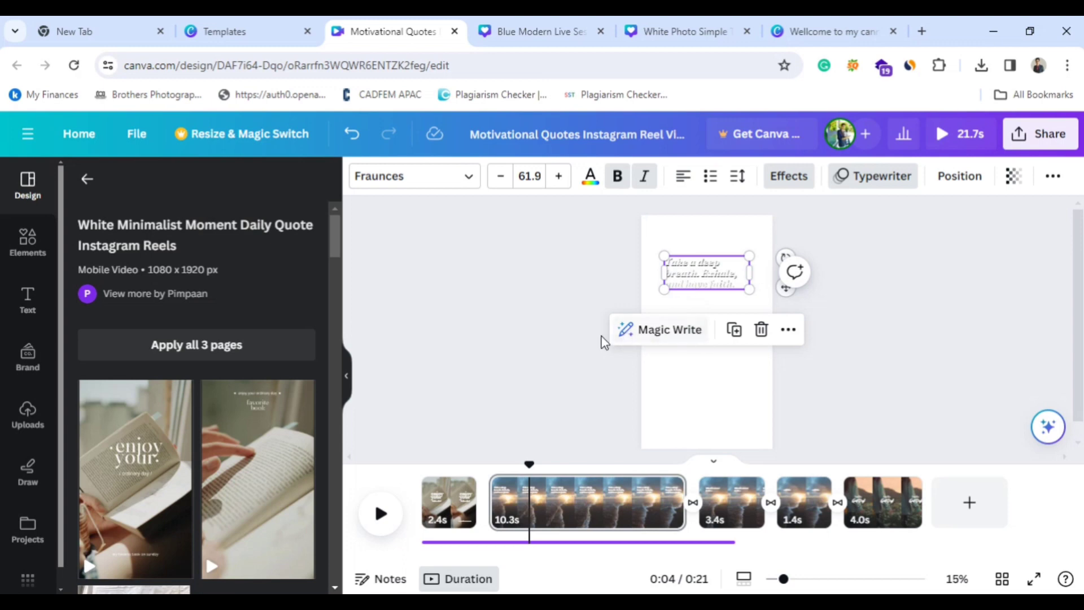
pyautogui.doubleClick(703, 270)
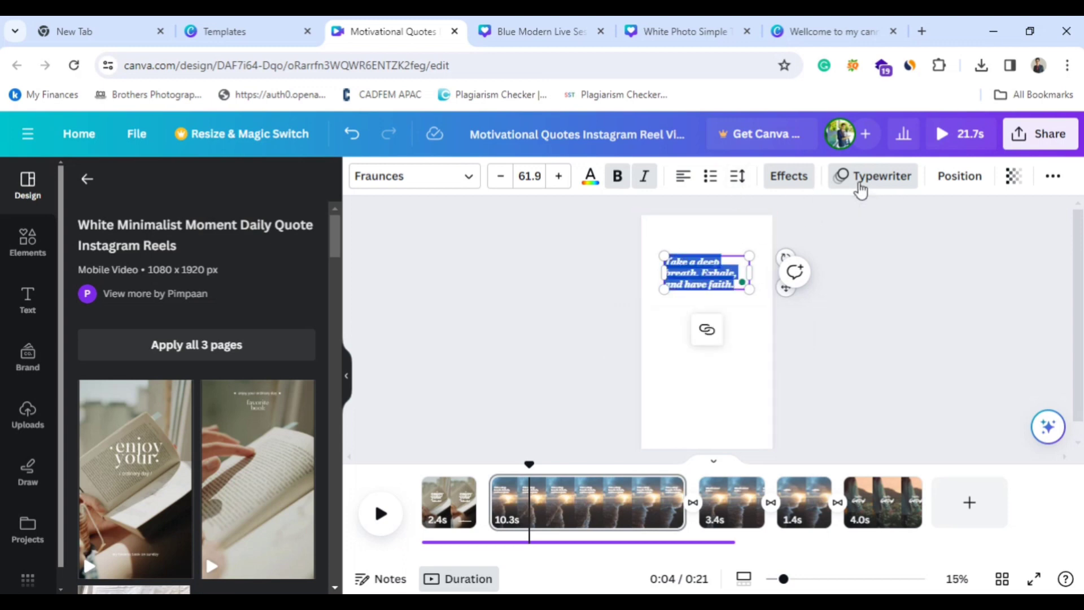
pyautogui.click(859, 186)
pyautogui.click(278, 383)
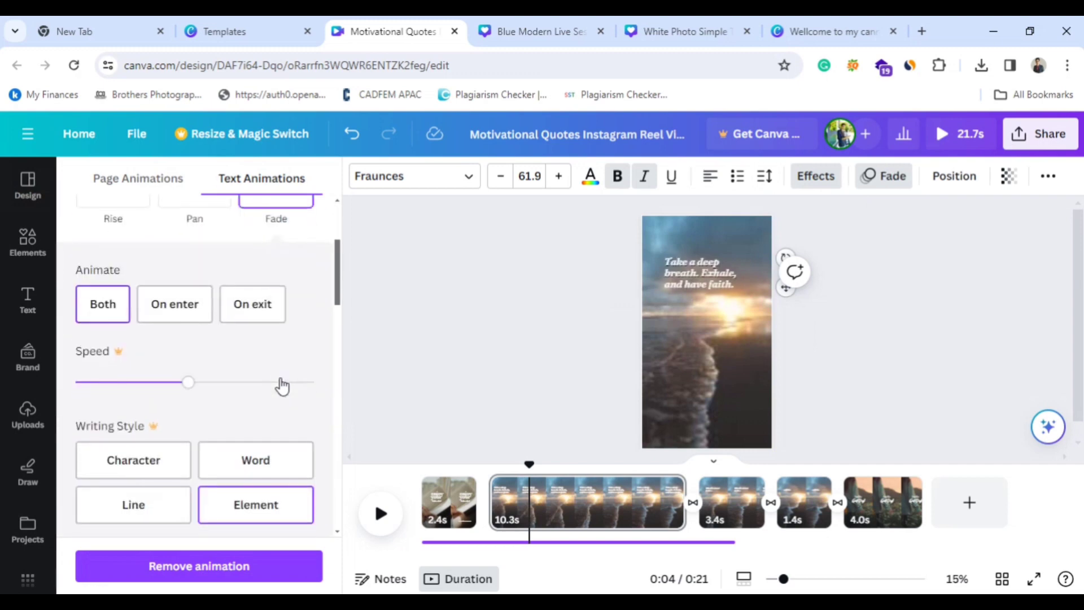
pyautogui.click(414, 368)
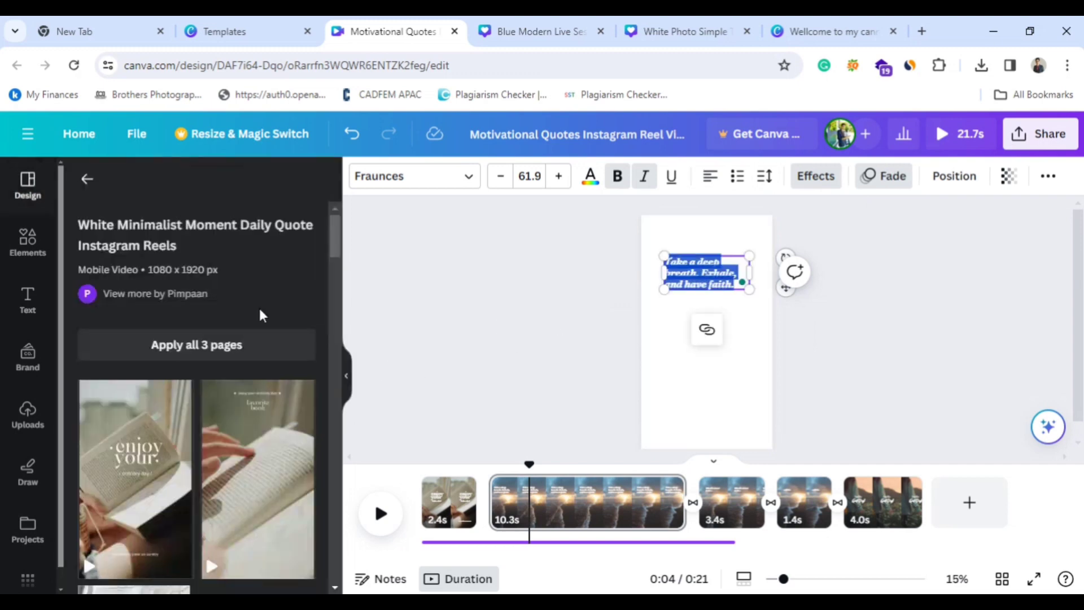
pyautogui.click(869, 230)
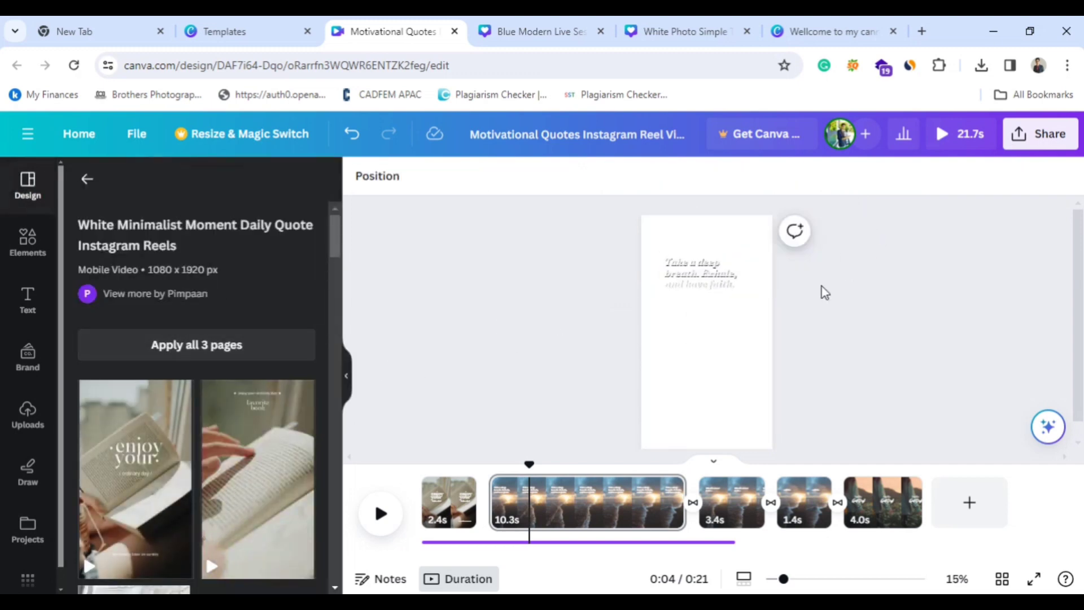
# Apply the Pan text animation to the second page's quote and preview the page's playback.
pyautogui.click(706, 281)
pyautogui.click(878, 177)
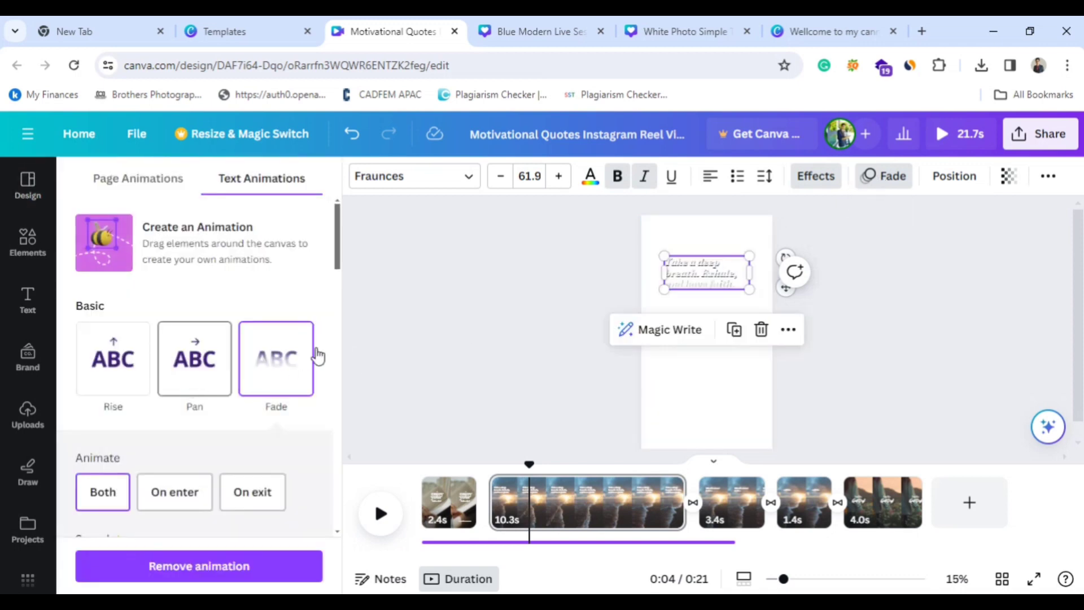
pyautogui.scroll(-5, 252, 386)
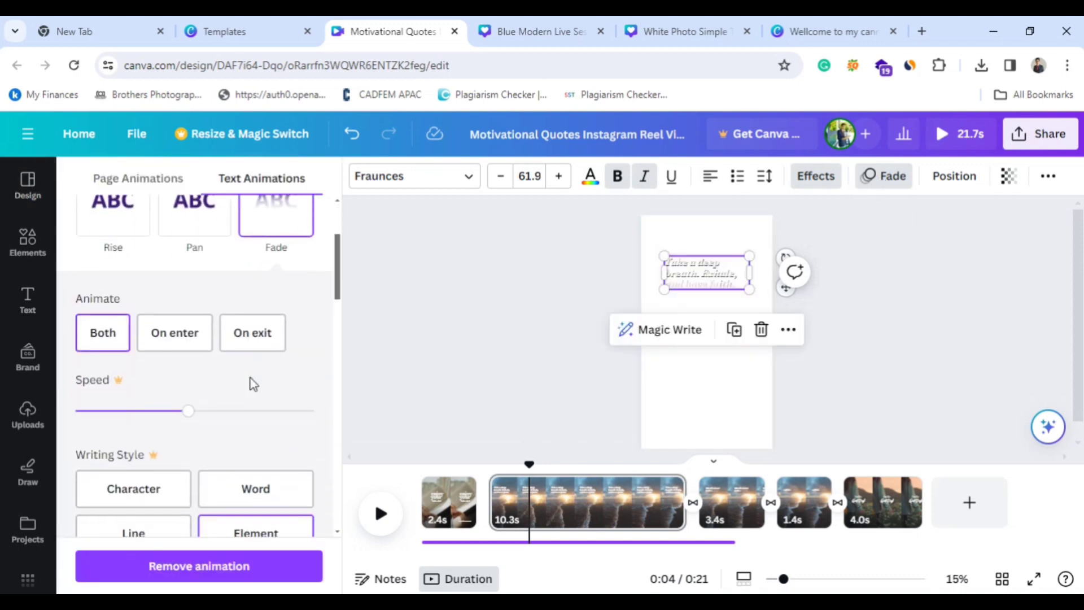
pyautogui.scroll(5, 249, 380)
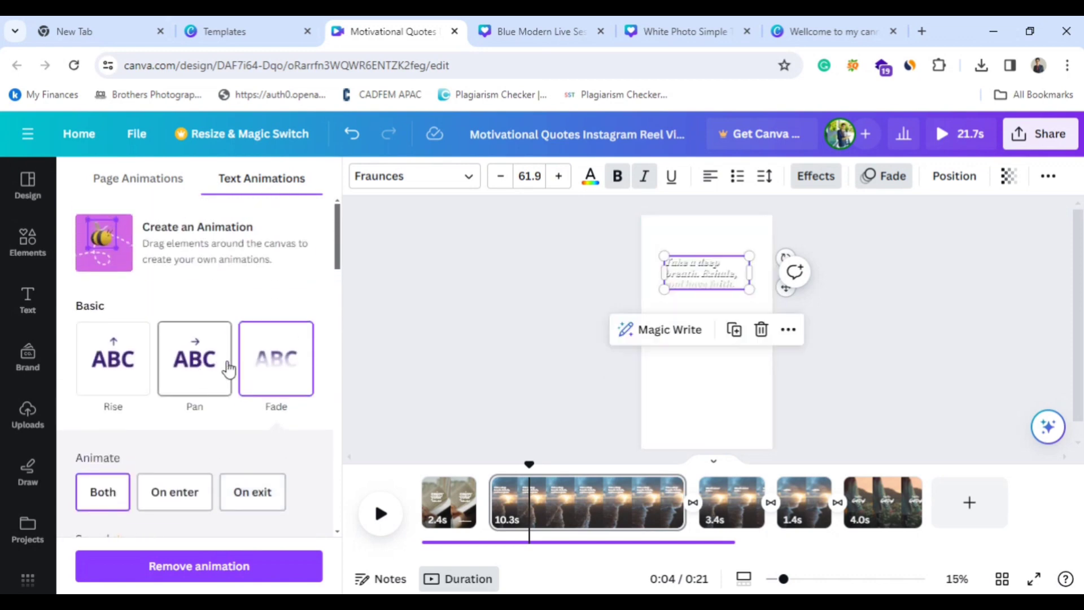
pyautogui.click(202, 367)
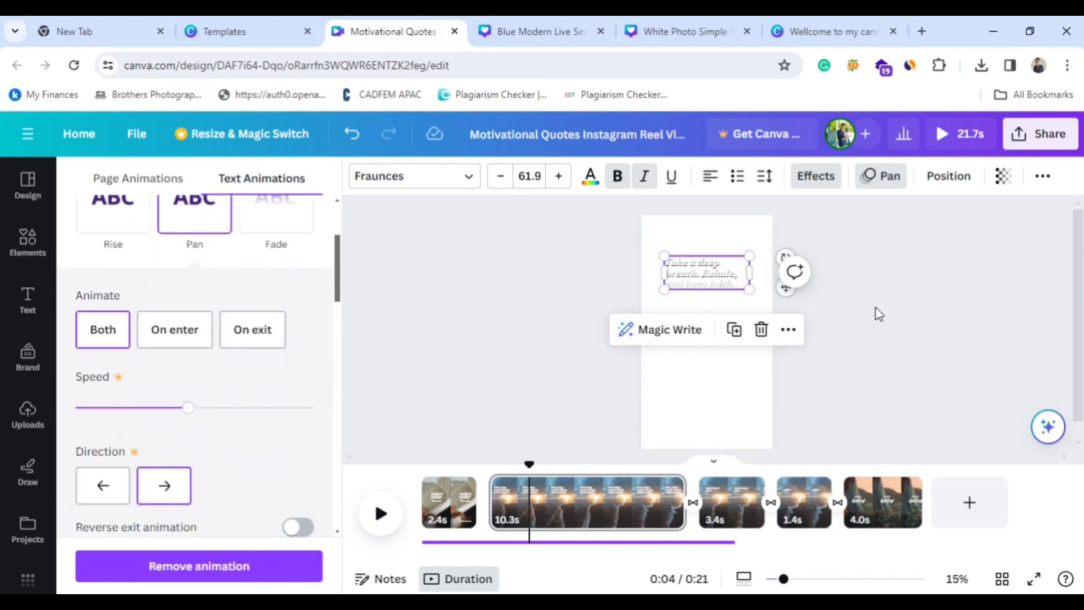
pyautogui.click(380, 513)
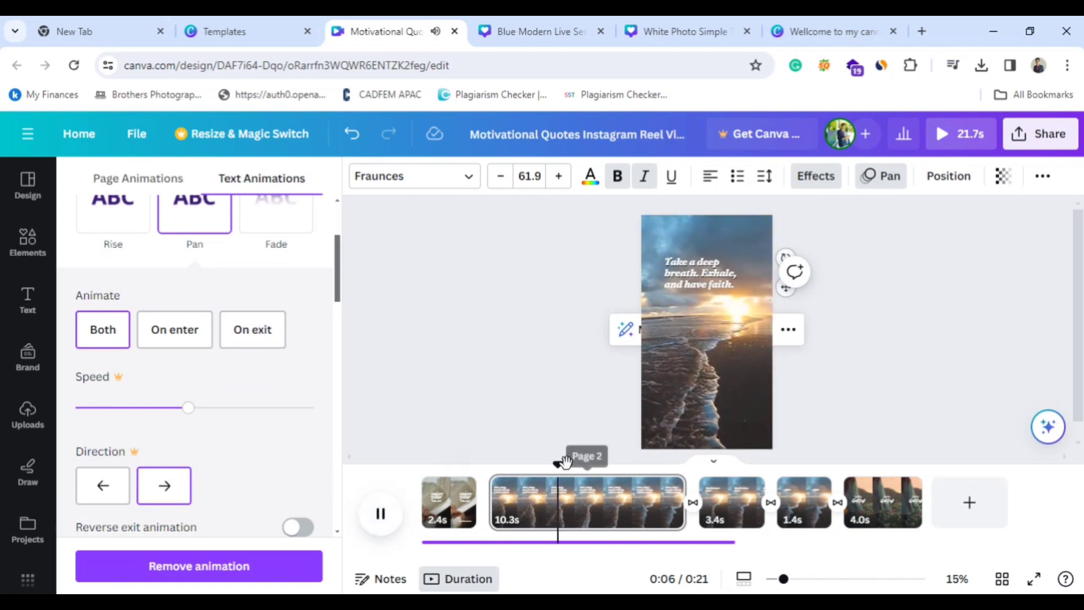
pyautogui.click(493, 462)
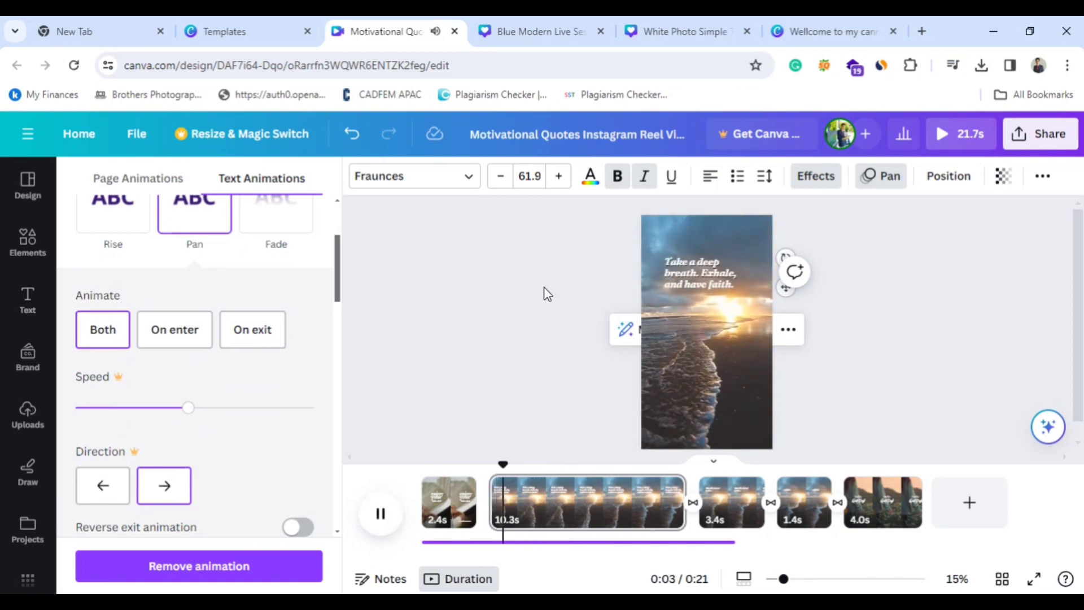
pyautogui.click(380, 515)
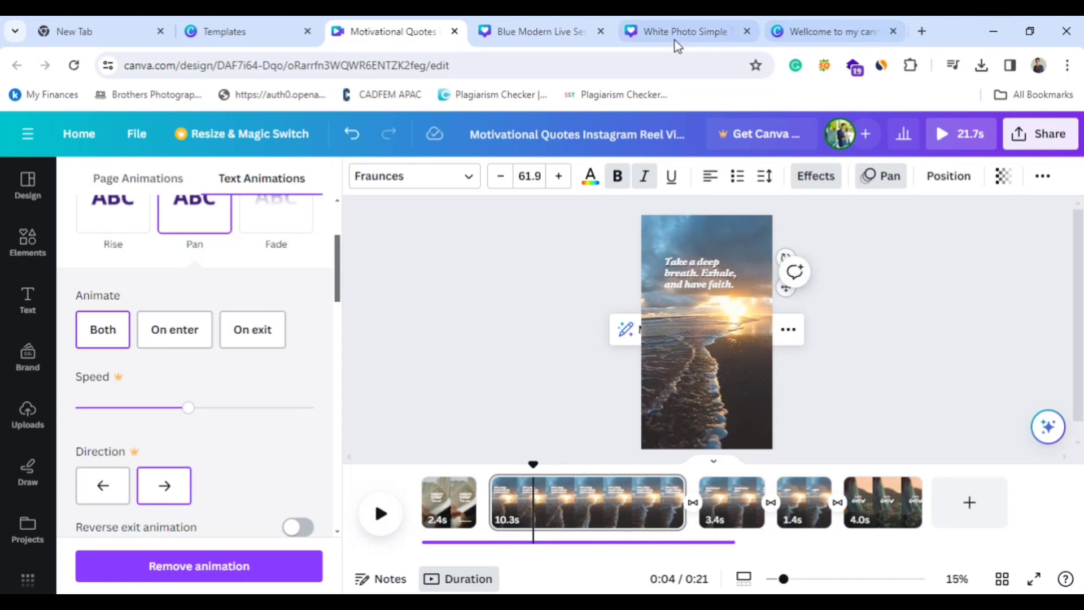
# Return to the templates browser tab and close the Motivational Quotes template preview to show the mobile video gallery.
pyautogui.click(521, 22)
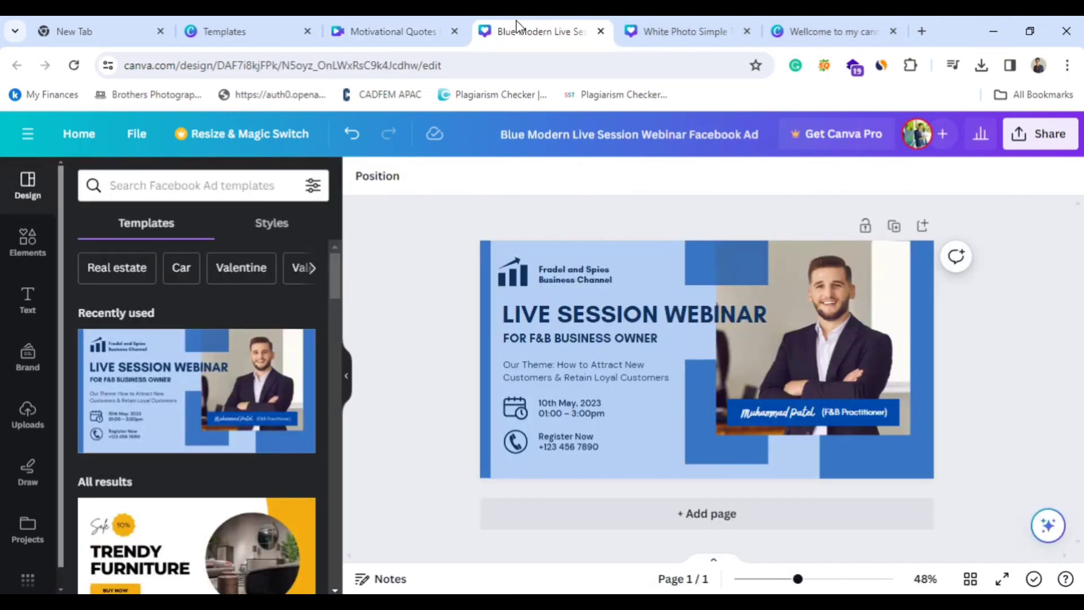
pyautogui.click(635, 26)
pyautogui.click(234, 28)
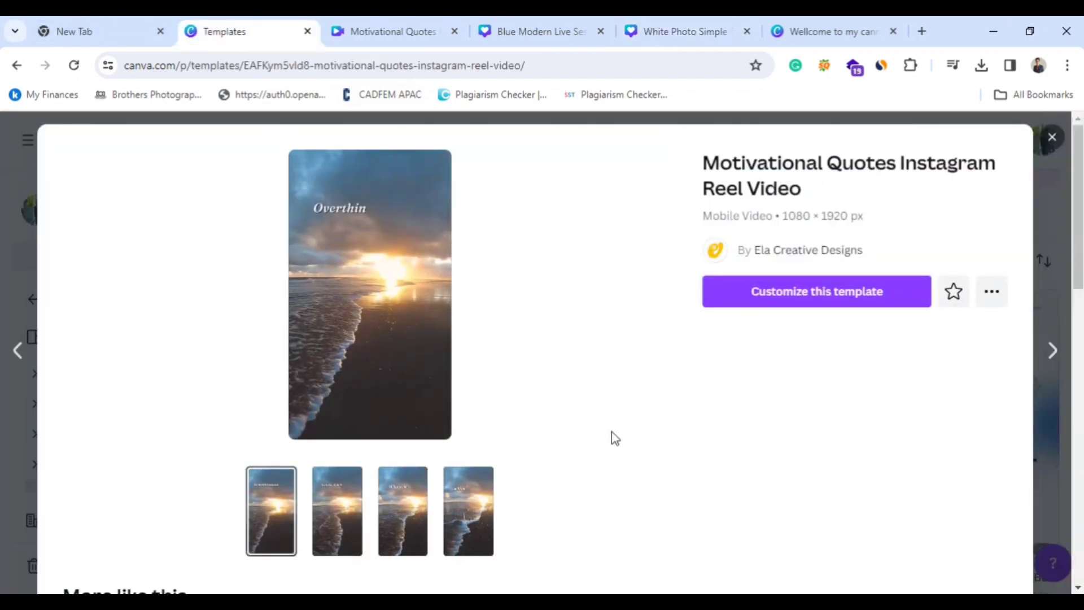
pyautogui.click(1050, 137)
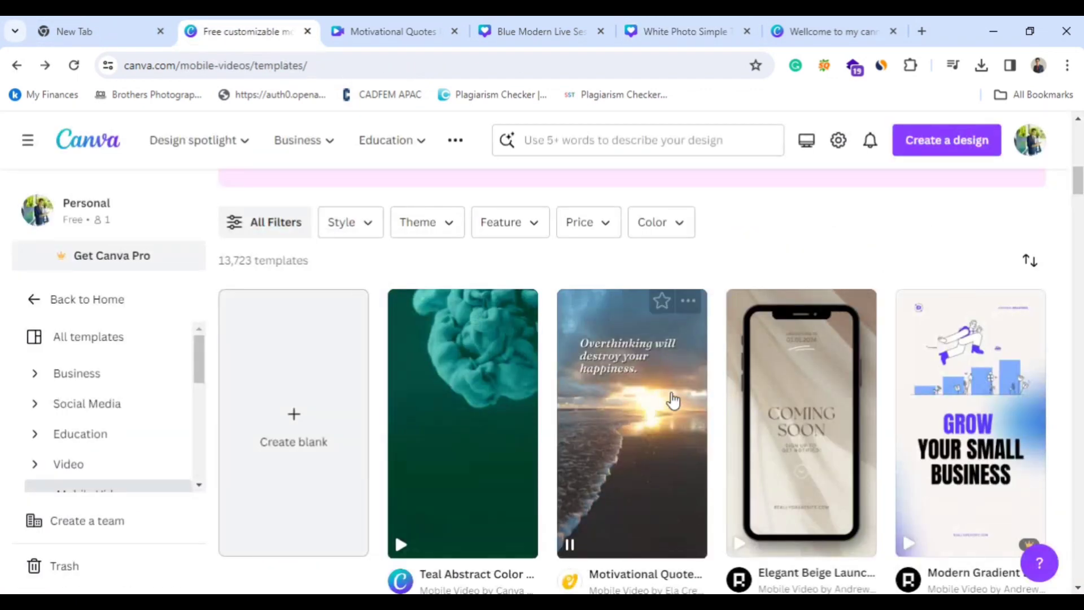
# Find the "Dark Success Needs a Process Quote Mobile Video" template in the gallery and open it for customization.
pyautogui.scroll(-3, 672, 395)
pyautogui.scroll(-5, 671, 399)
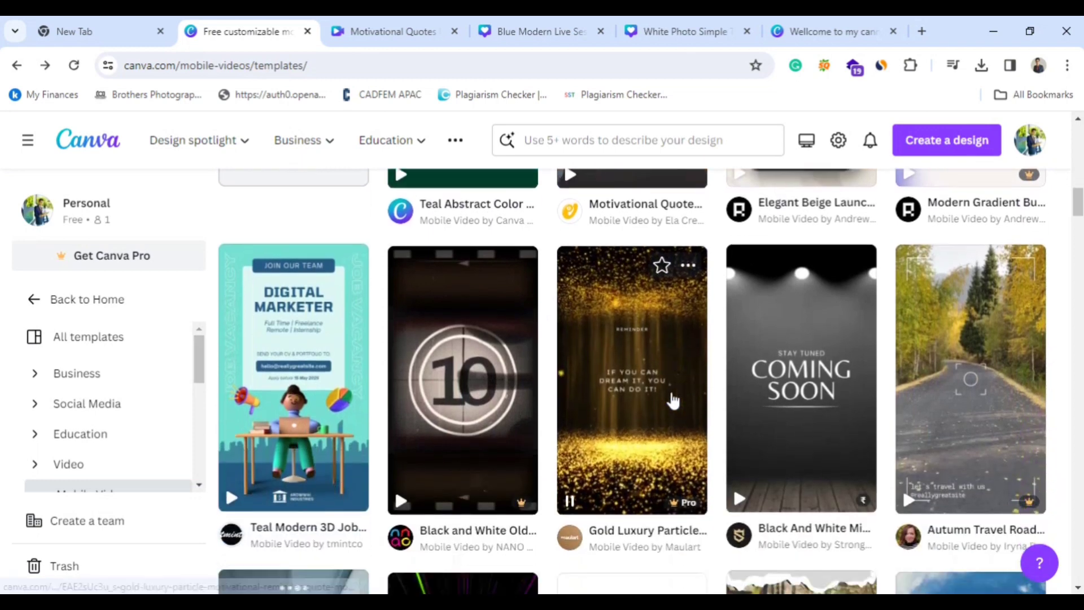
pyautogui.scroll(-3, 672, 399)
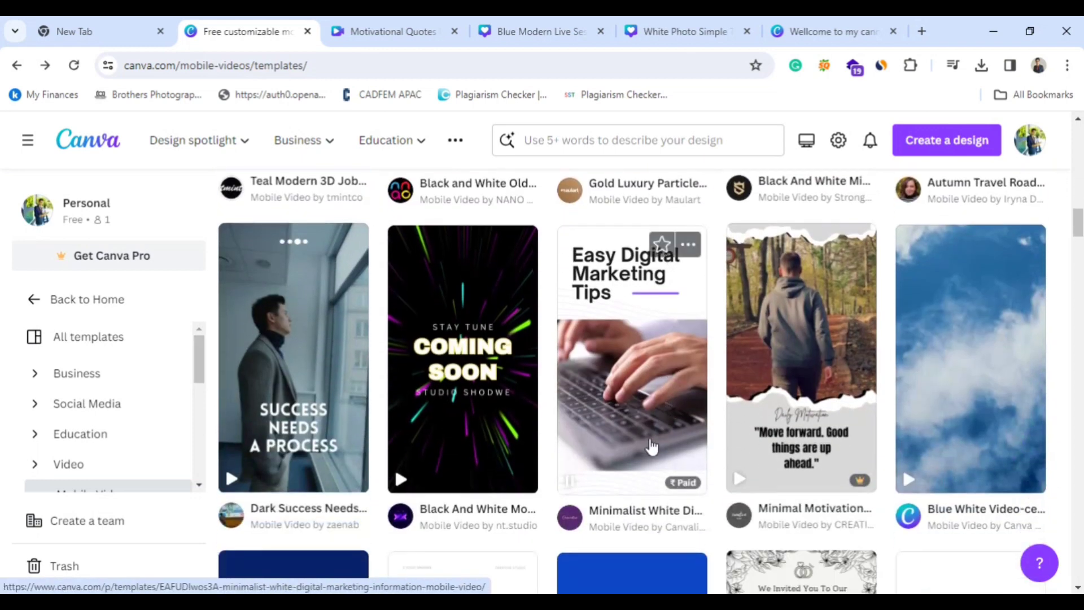
pyautogui.click(298, 427)
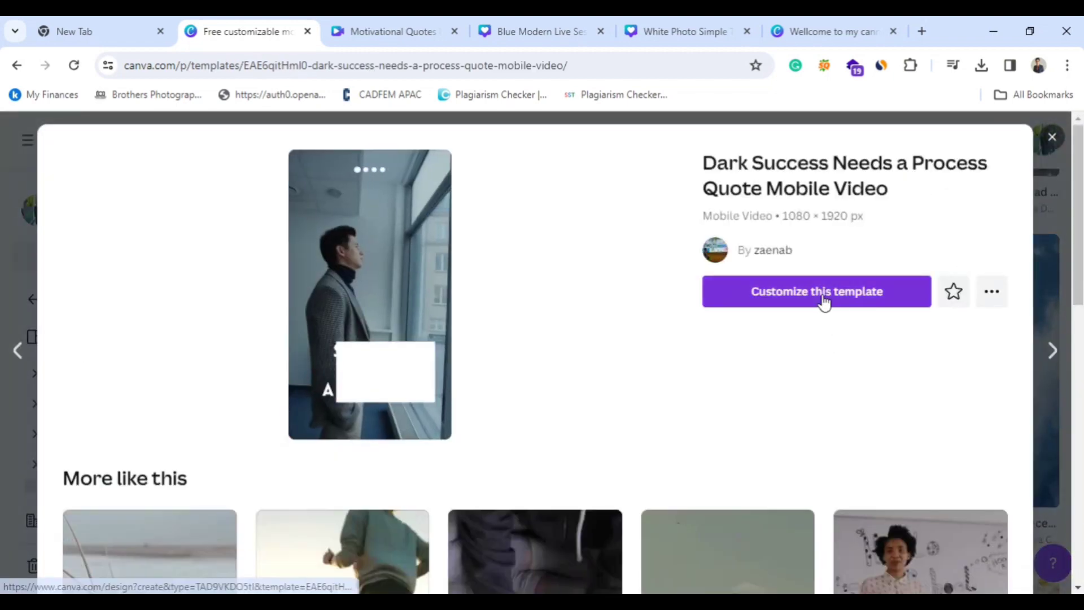
pyautogui.click(823, 294)
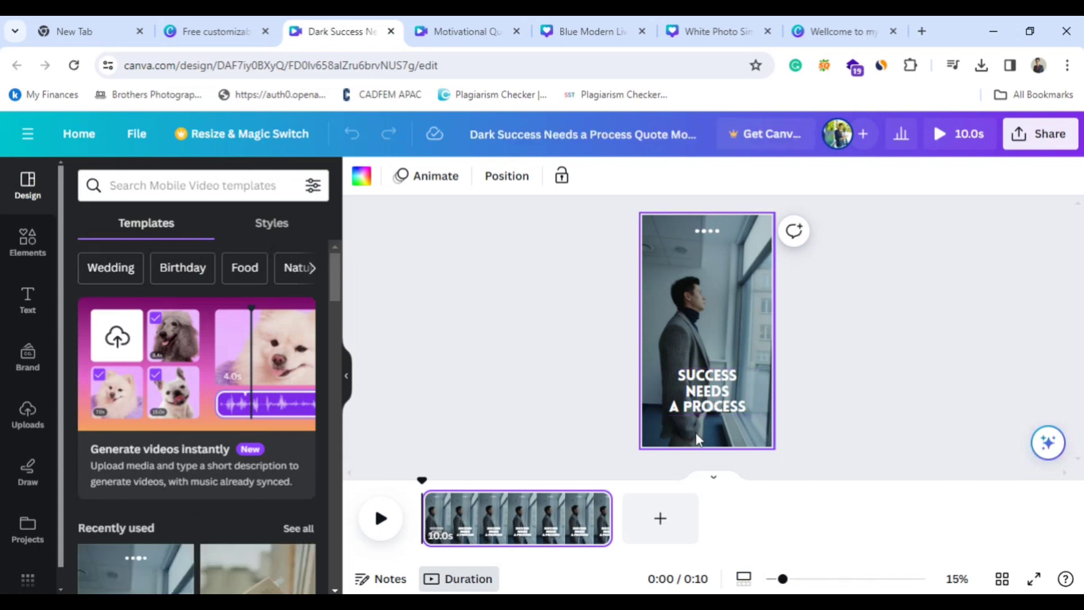
# Preview the new video, apply the Wipe animation to its "SUCCESS NEEDS A PROCESS" text, and play it back.
pyautogui.click(379, 520)
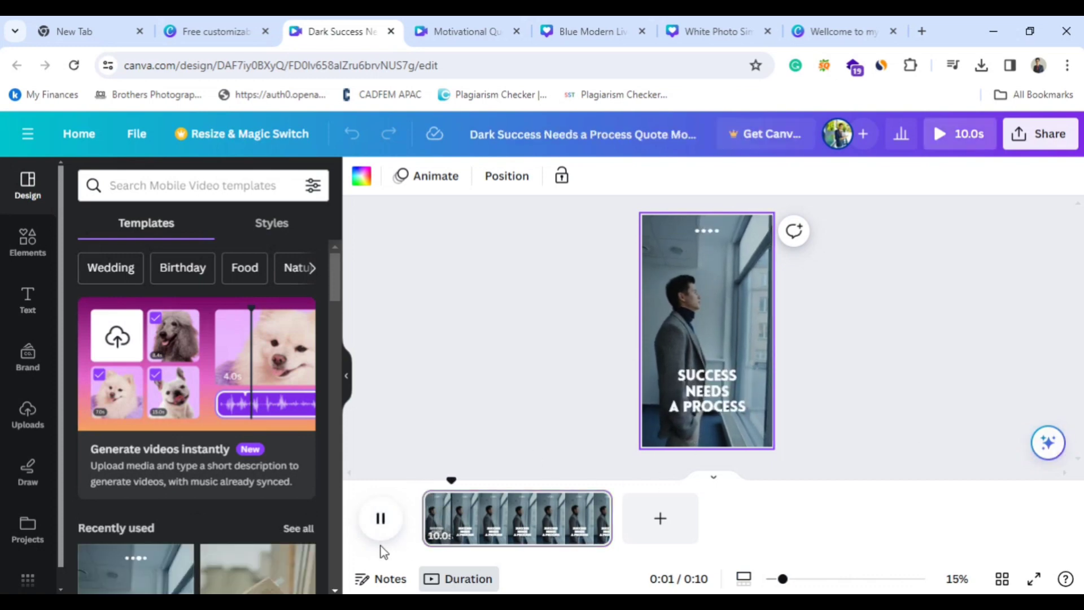
pyautogui.click(383, 519)
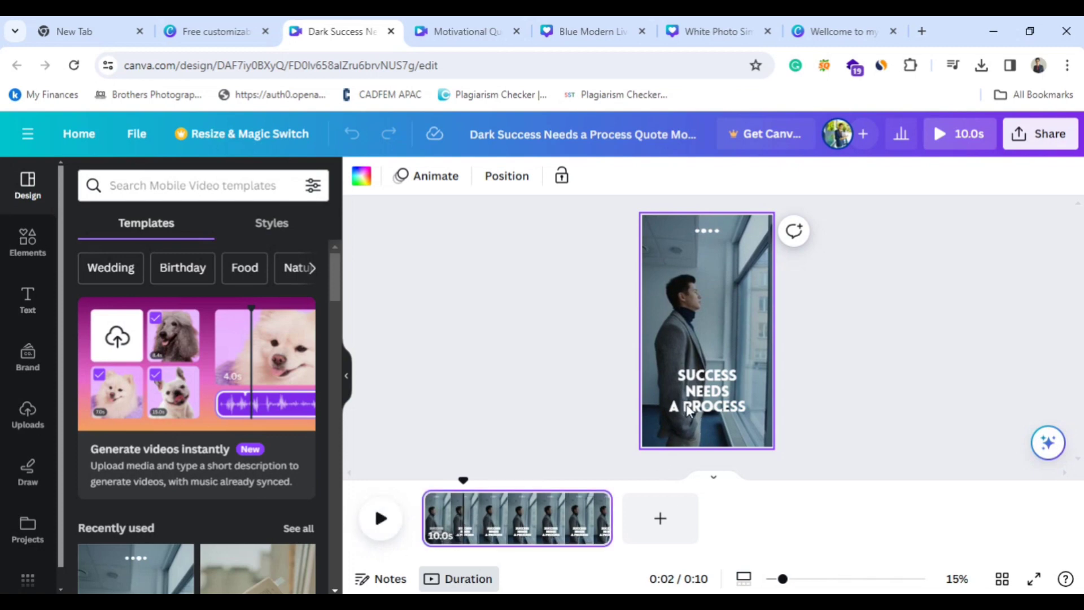
pyautogui.click(702, 406)
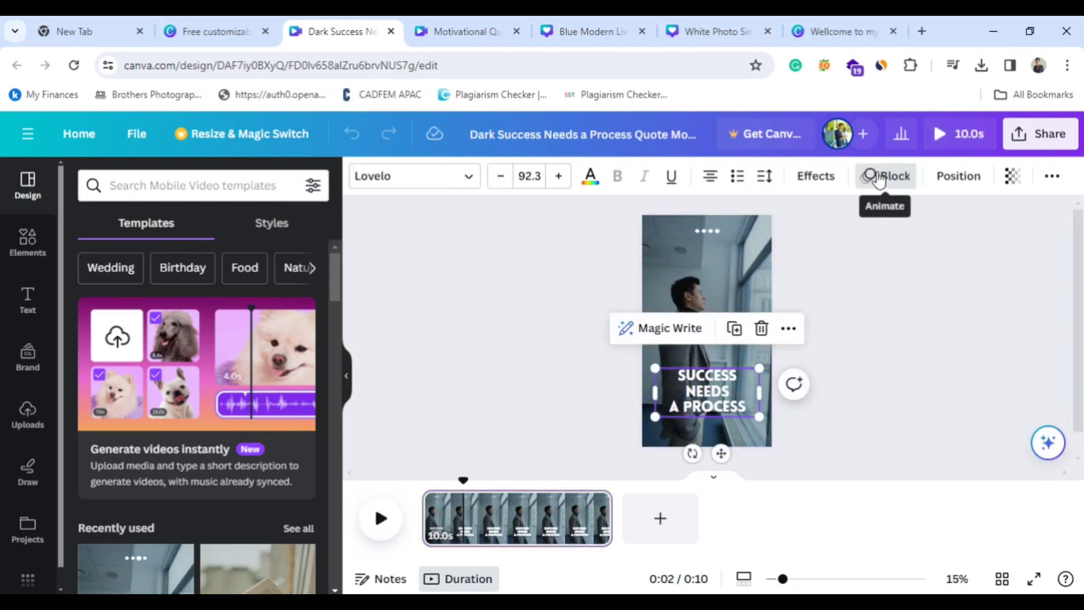
pyautogui.click(878, 180)
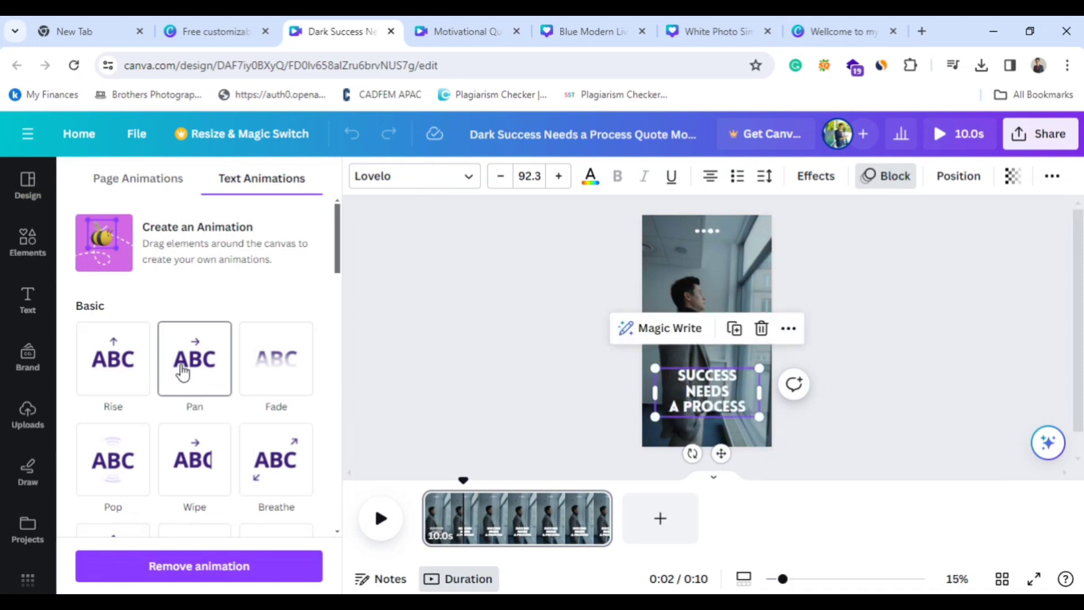
pyautogui.click(189, 460)
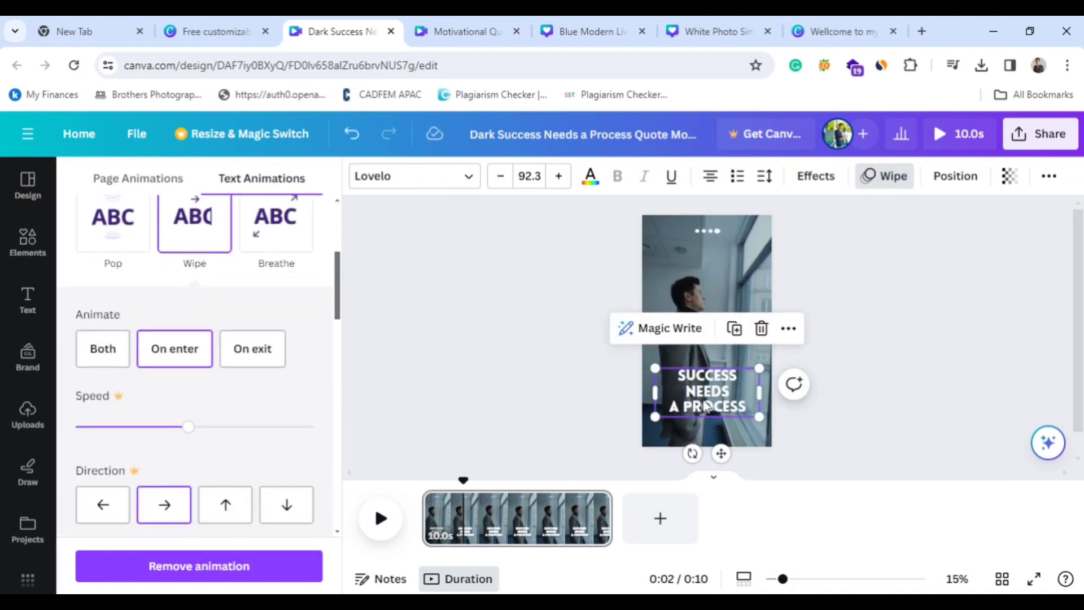
pyautogui.click(383, 532)
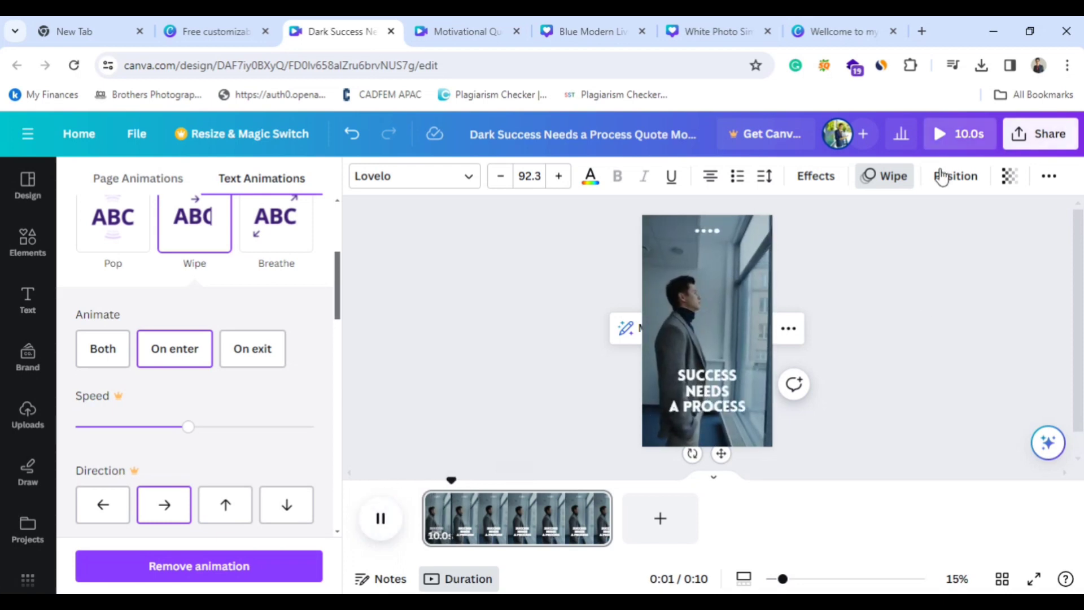
# Set the "SUCCESS NEEDS A PROCESS" text's animation to Fade.
pyautogui.click(887, 179)
pyautogui.click(887, 180)
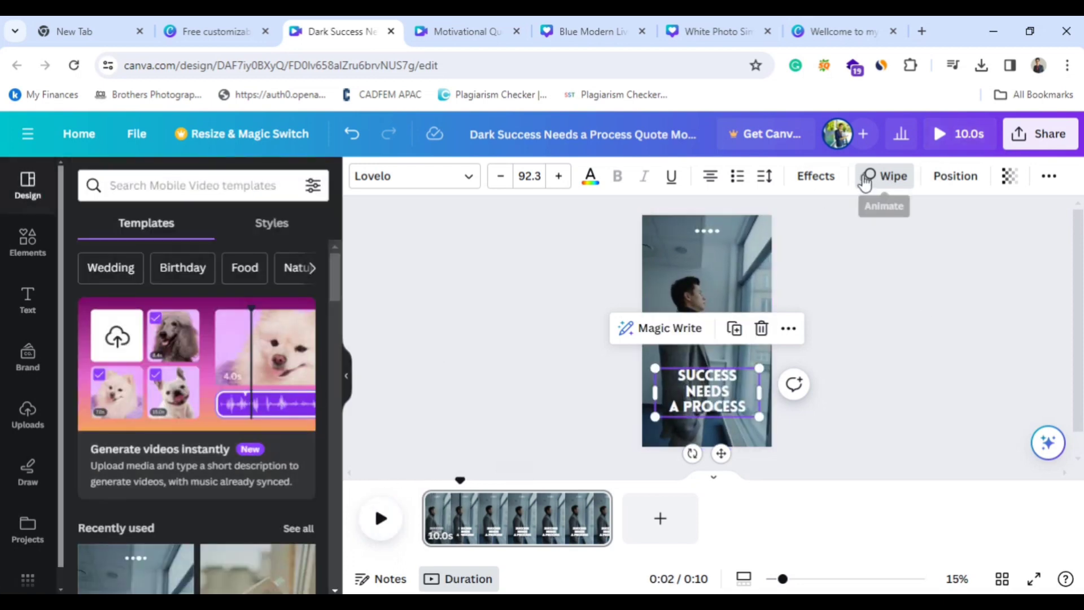
pyautogui.click(882, 178)
pyautogui.click(281, 378)
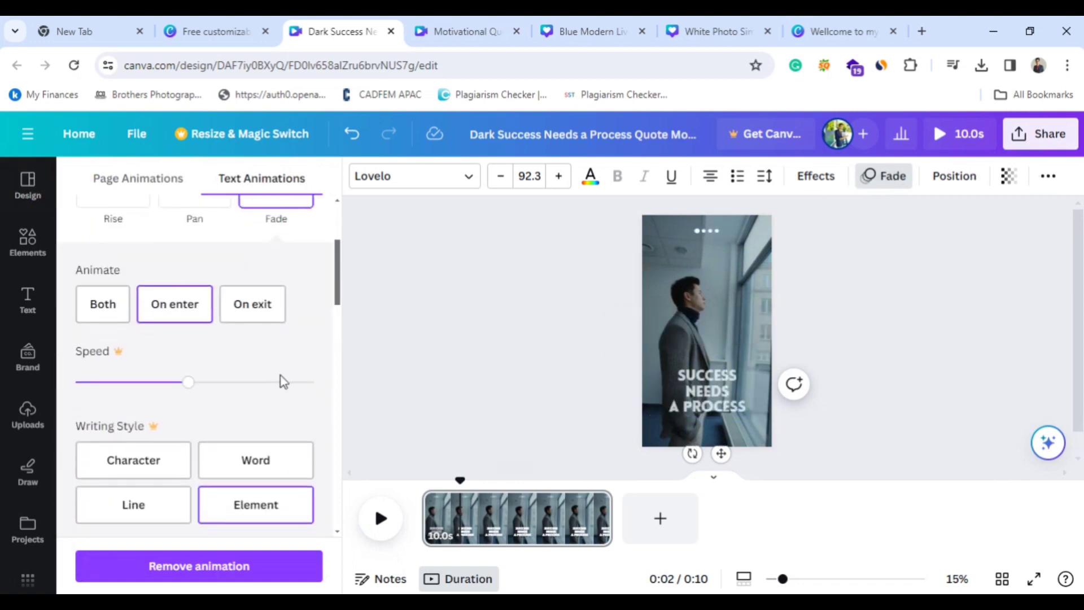
# Review the basic and writing animation styles available for the "SUCCESS NEEDS A PROCESS" text.
pyautogui.click(874, 172)
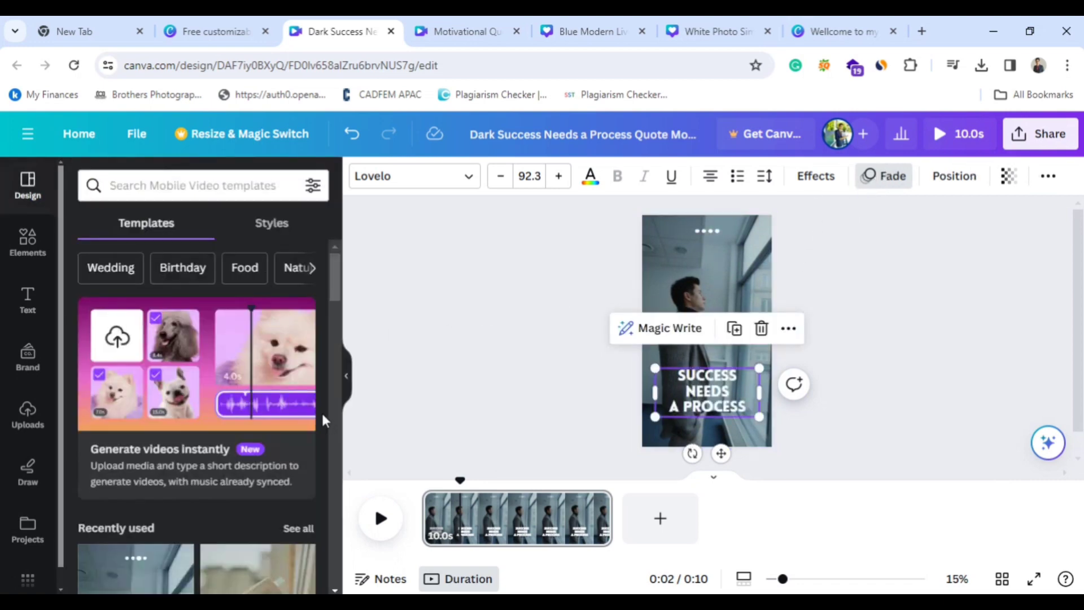
pyautogui.click(887, 172)
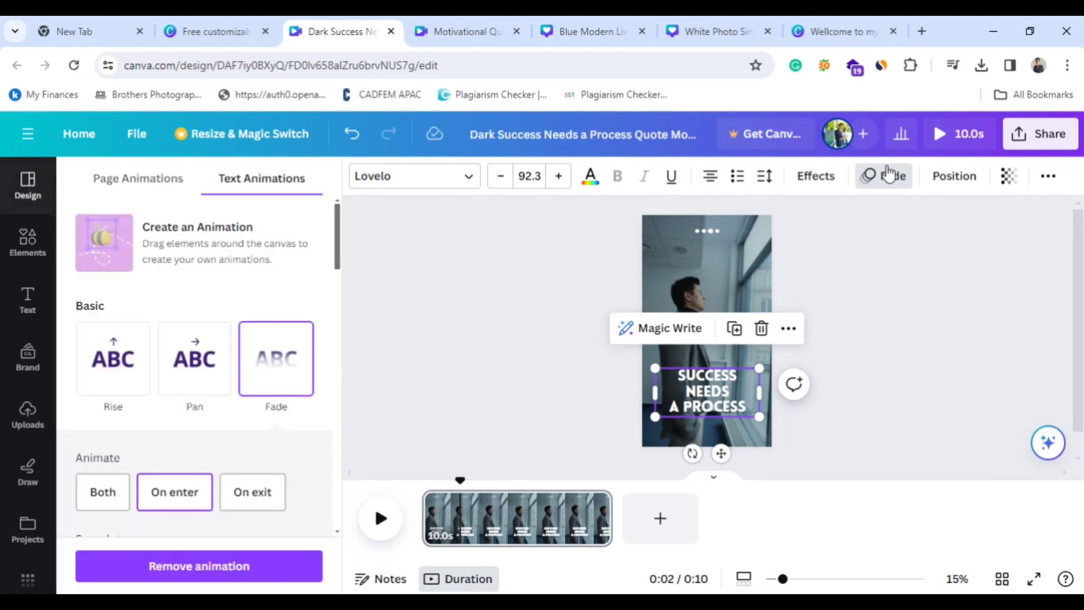
pyautogui.scroll(-4, 219, 411)
pyautogui.scroll(4, 219, 411)
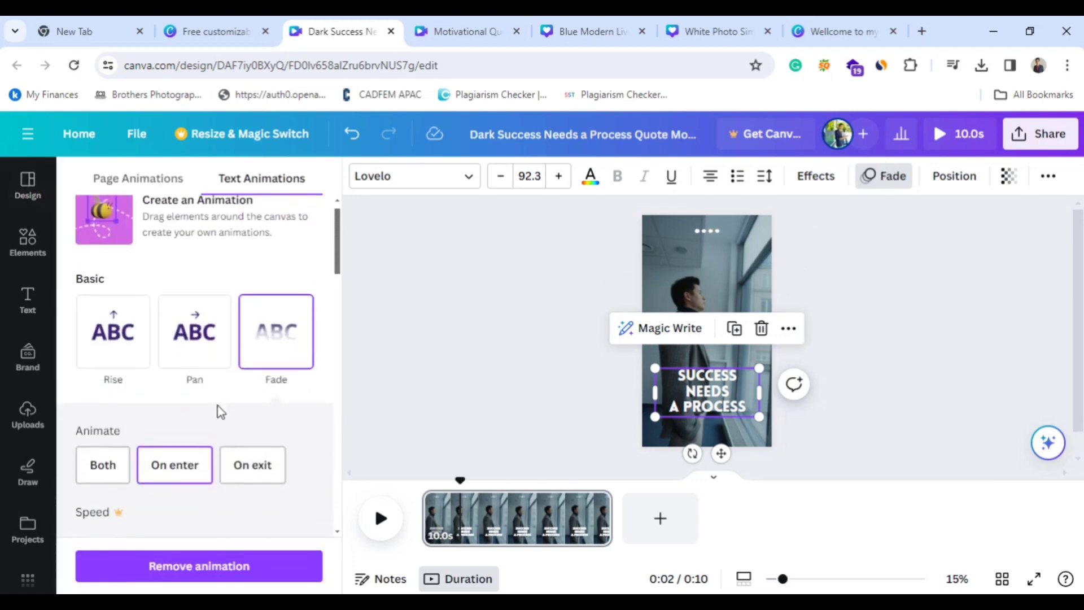
pyautogui.scroll(-8, 219, 412)
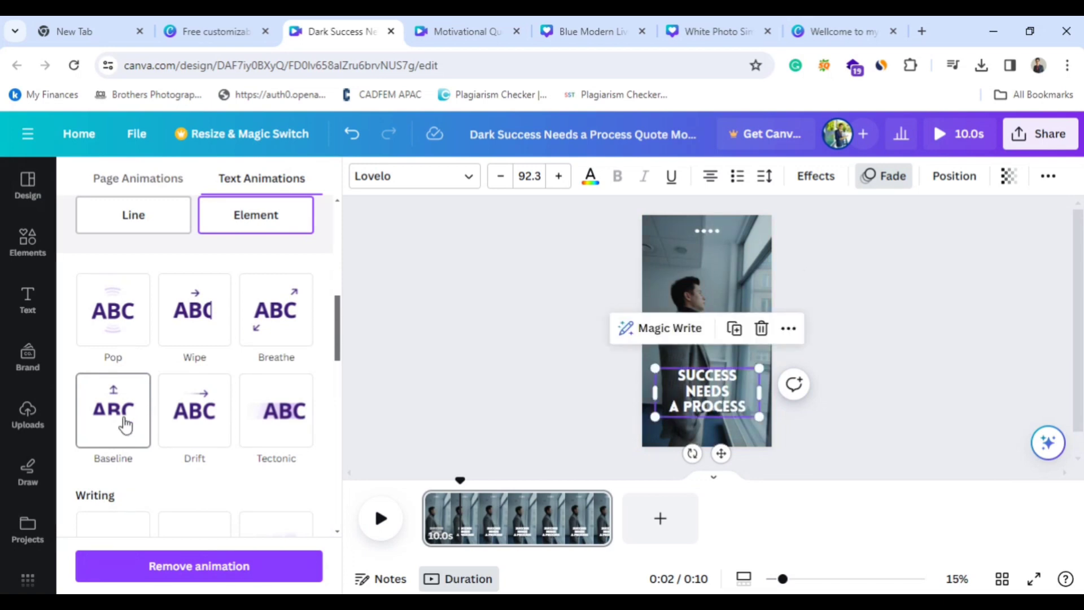
pyautogui.scroll(-3, 125, 425)
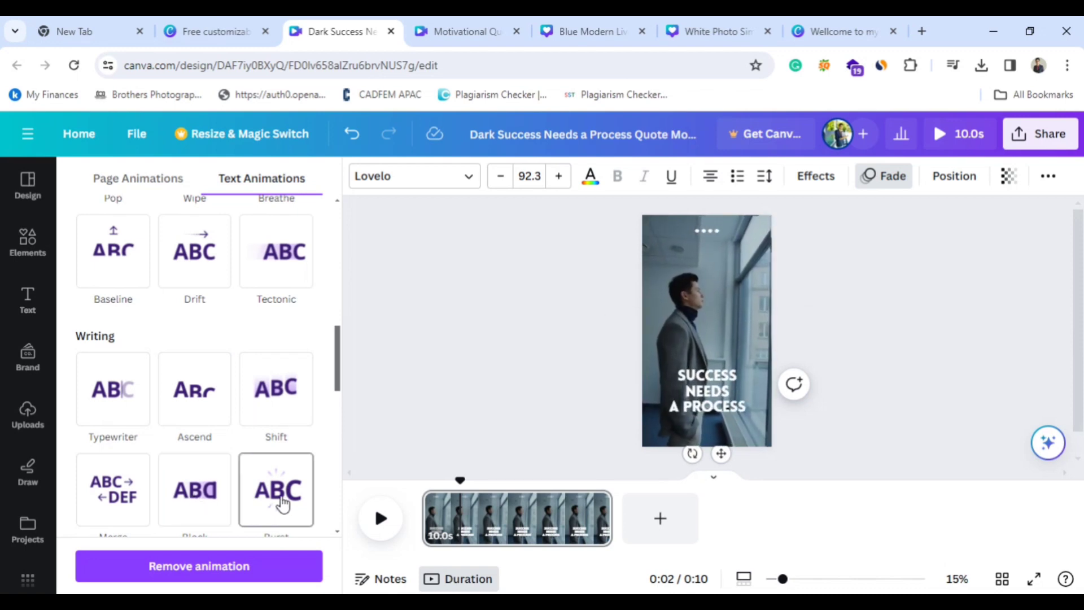
pyautogui.scroll(-2, 280, 503)
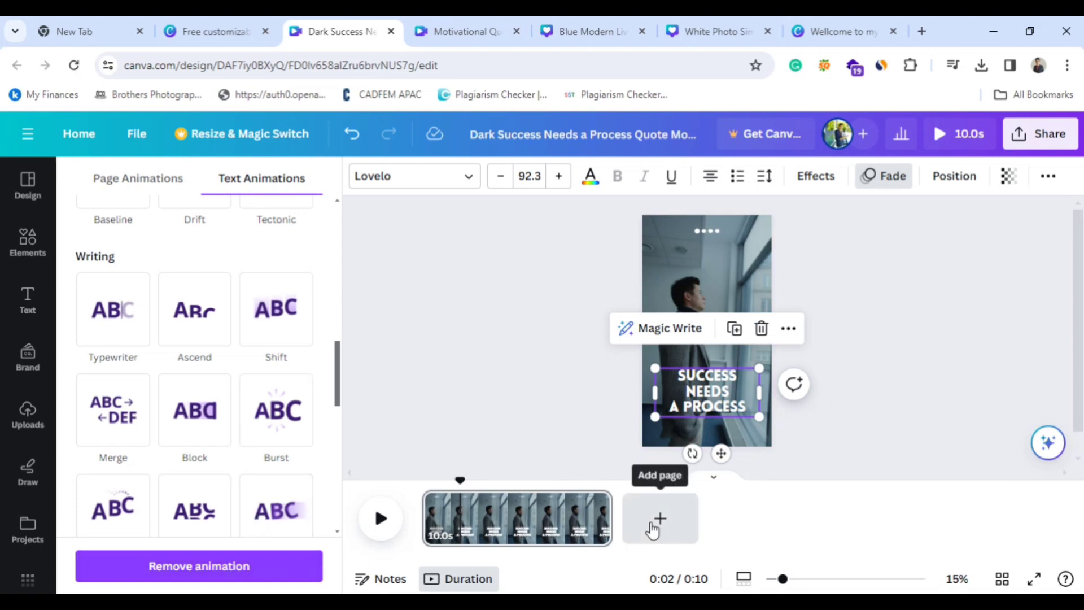
# Add two pages to the video, using the first two pages of the White Minimalist Moment Daily Quote Instagram Reels template.
pyautogui.click(653, 527)
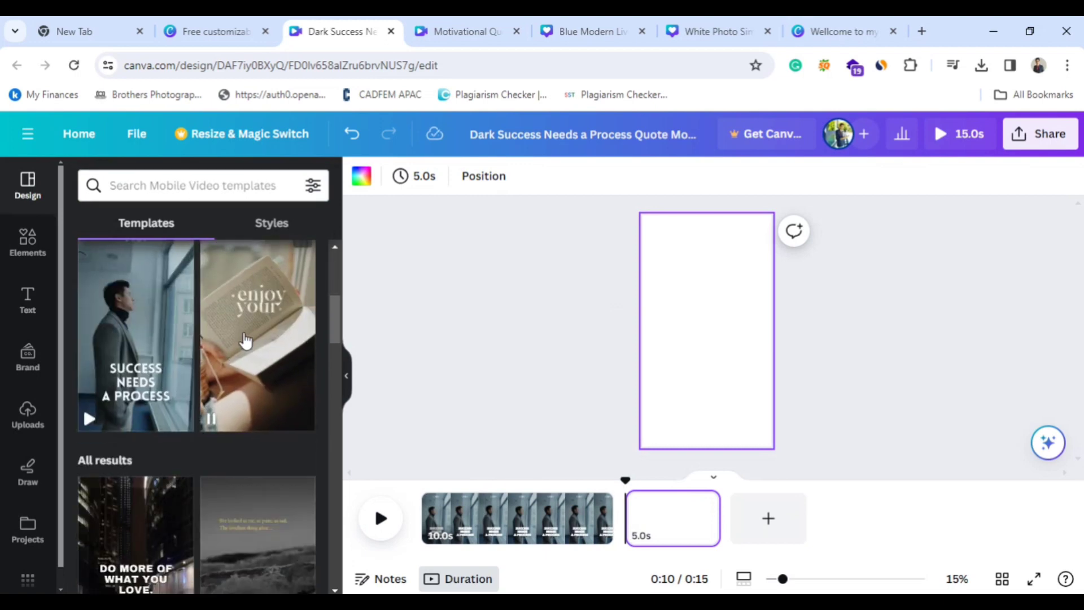
pyautogui.scroll(-2, 242, 315)
pyautogui.click(241, 292)
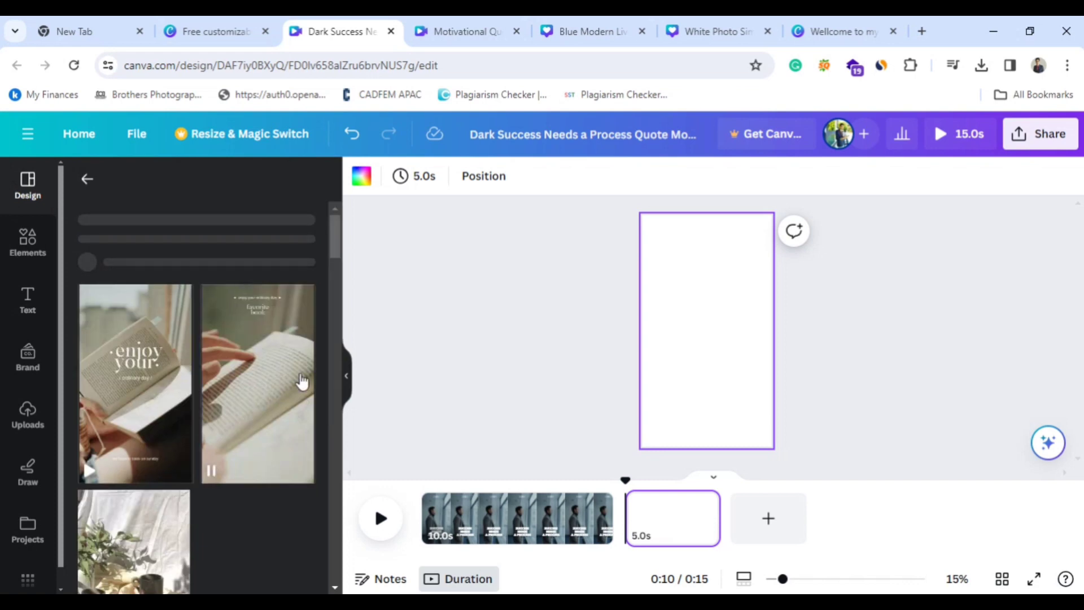
pyautogui.click(139, 484)
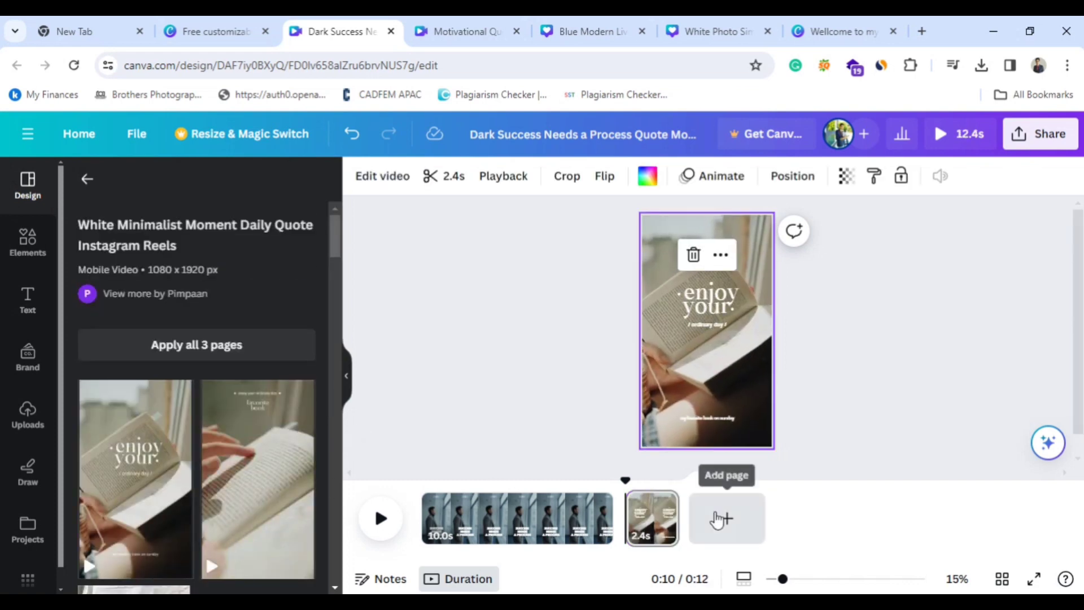
pyautogui.click(722, 518)
pyautogui.click(277, 503)
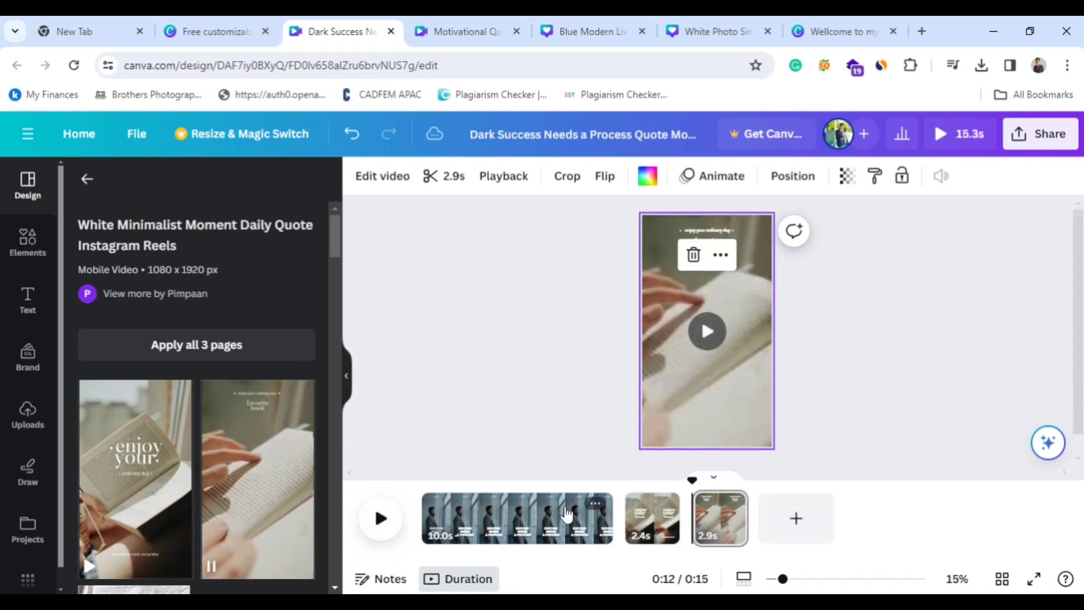
# Extend the "enjoy your" page to 5.8 s and the "favorite book" page to 5.3 s on the timeline.
pyautogui.click(651, 517)
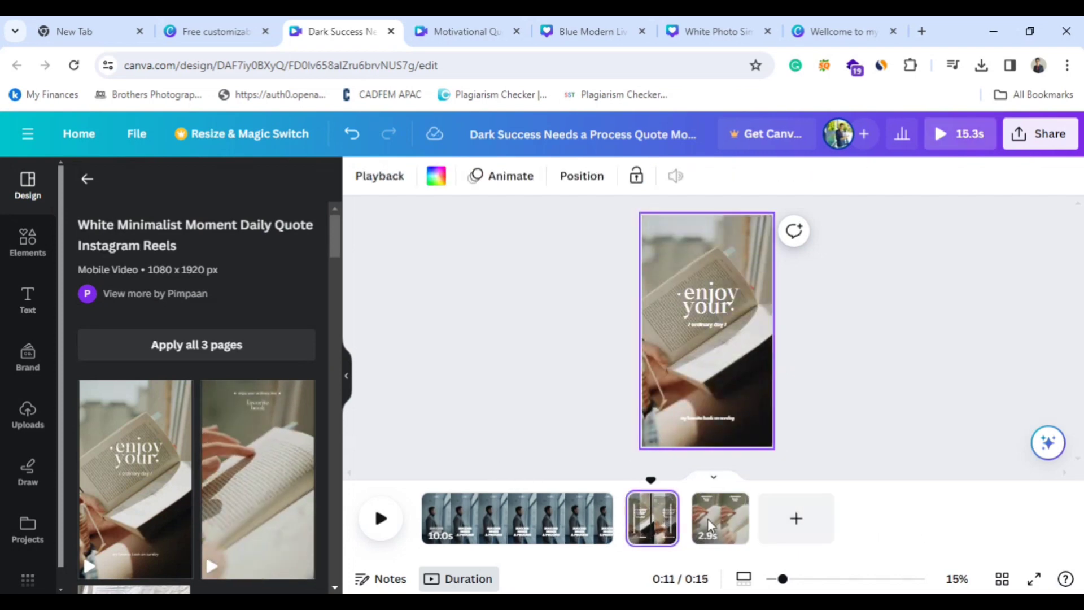
pyautogui.moveTo(679, 517); pyautogui.dragTo(741, 518)
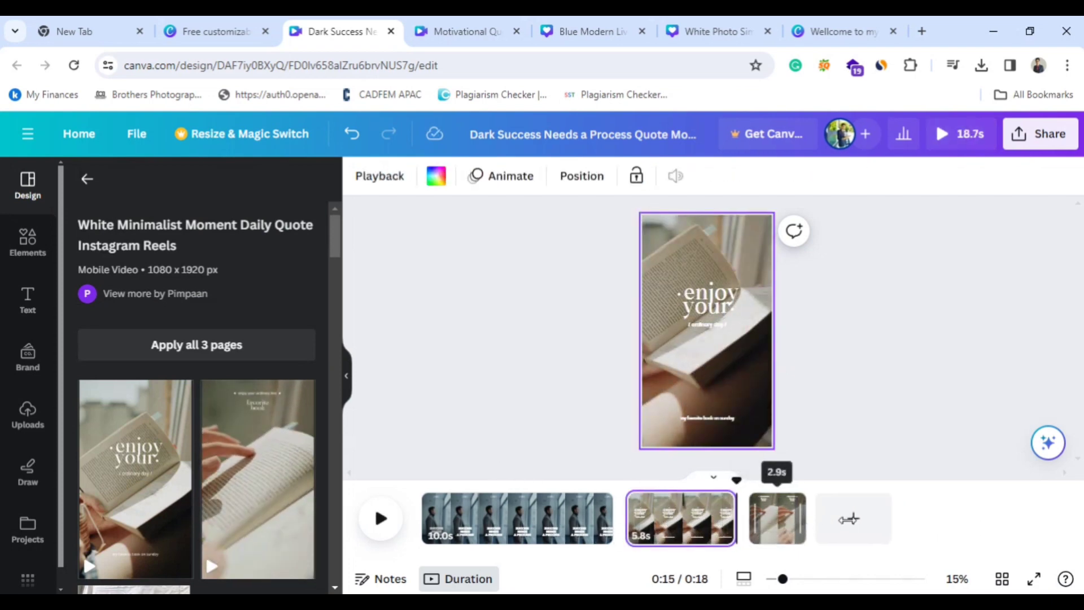
pyautogui.moveTo(849, 518); pyautogui.dragTo(895, 459)
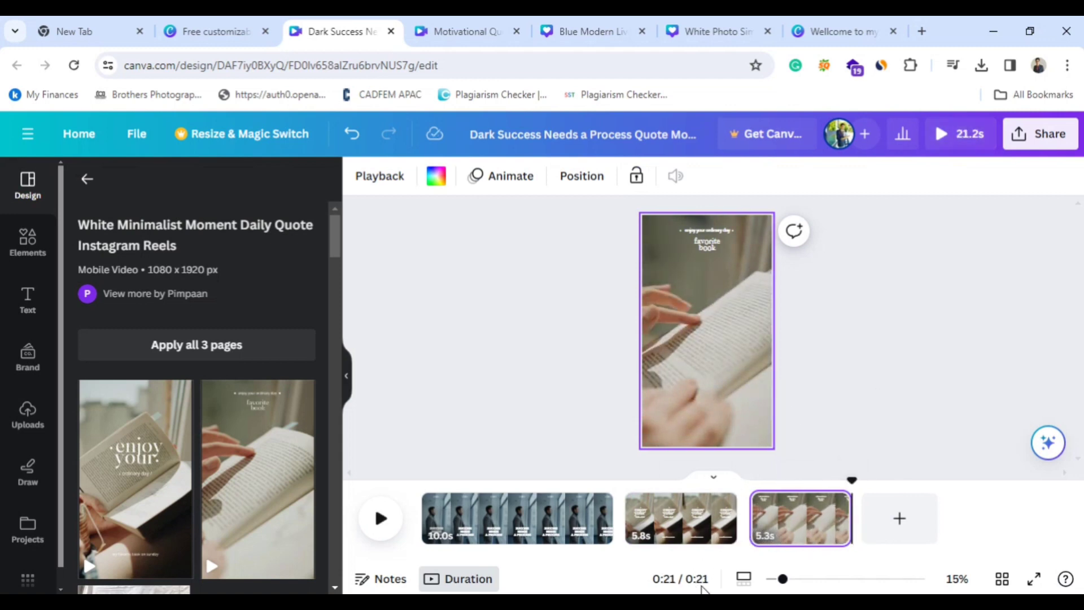
# Add a fourth page using the template's third page with the open book and cup, and set its duration to 3.4 s.
pyautogui.click(900, 518)
pyautogui.scroll(-3, 224, 484)
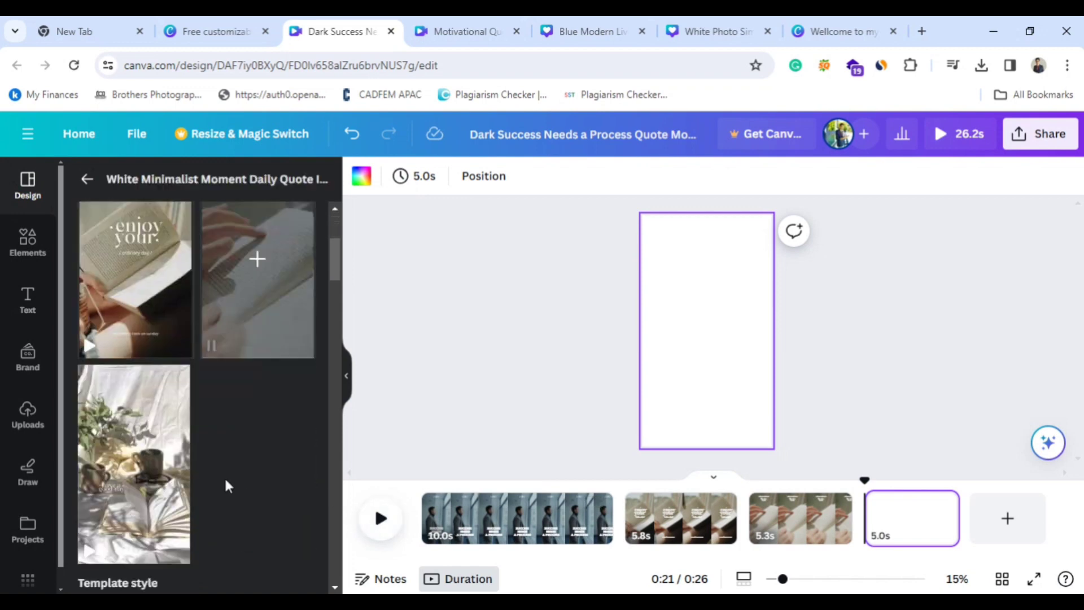
pyautogui.click(136, 464)
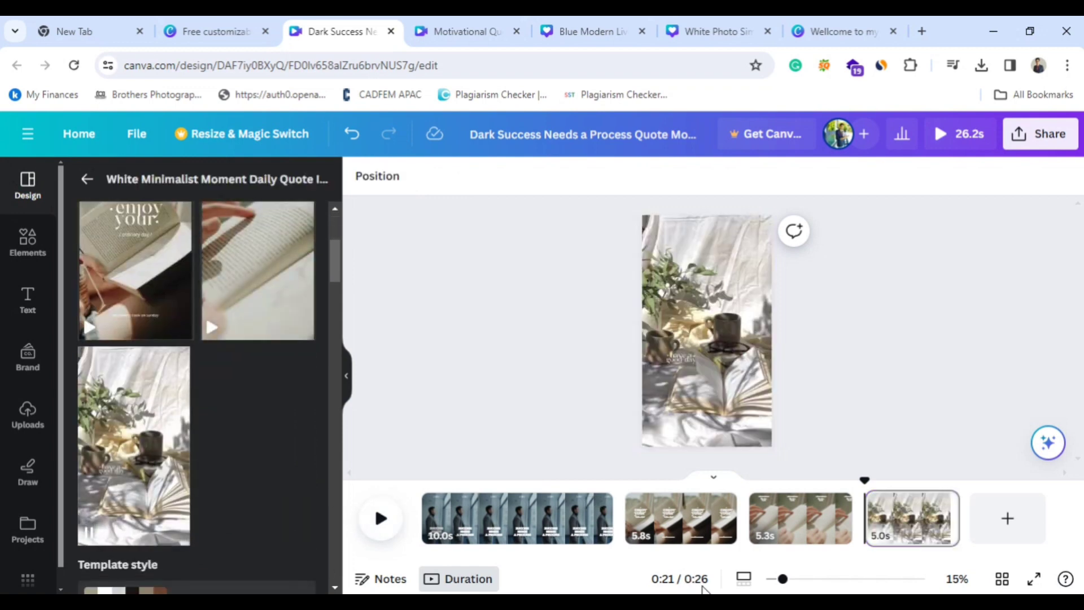
pyautogui.click(898, 536)
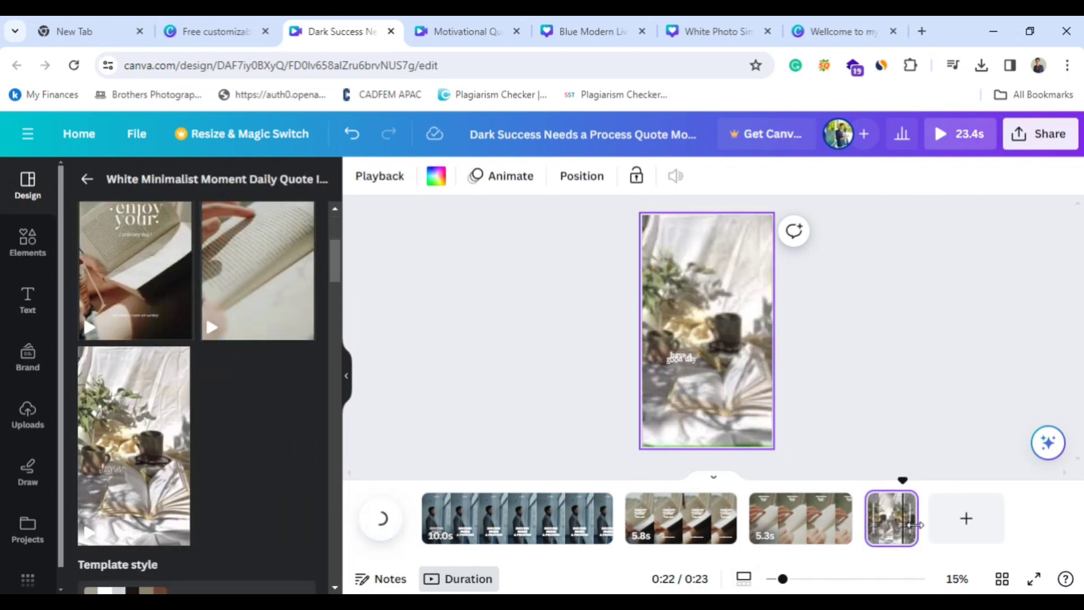
pyautogui.moveTo(965, 523); pyautogui.dragTo(930, 518)
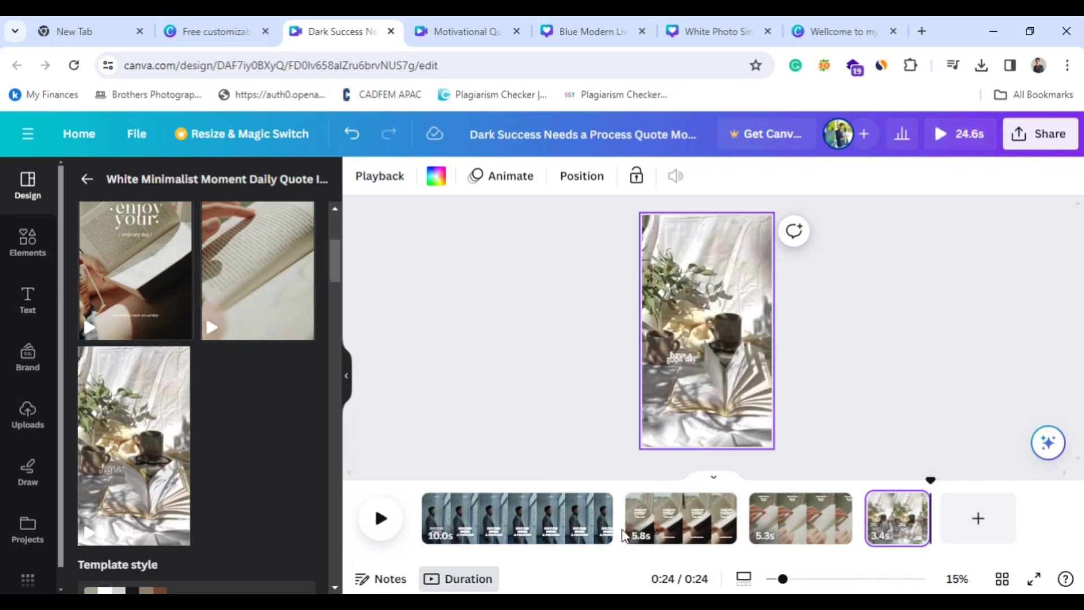
pyautogui.click(891, 541)
# Close the Dark Success template preview in the templates browser tab and go back to the home page's recent designs.
pyautogui.click(198, 32)
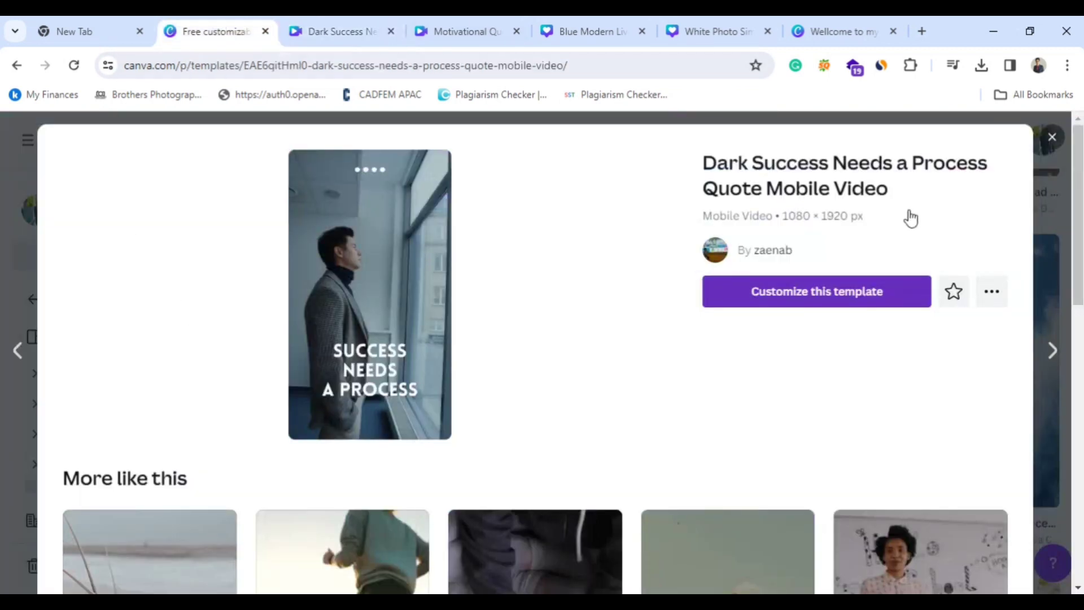
pyautogui.click(1050, 144)
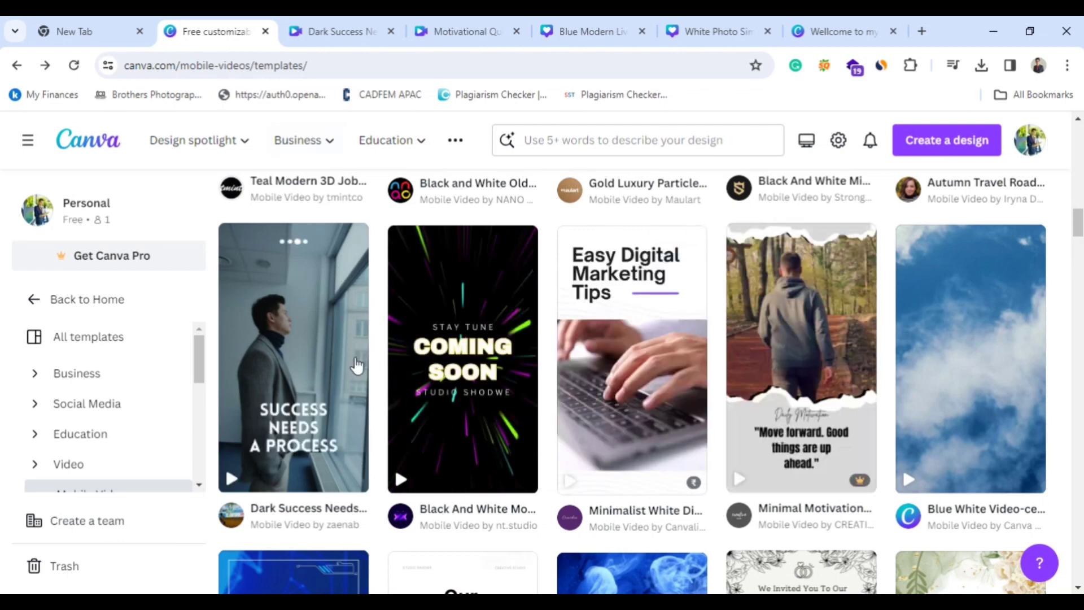
pyautogui.scroll(10, 585, 261)
pyautogui.scroll(3, 533, 319)
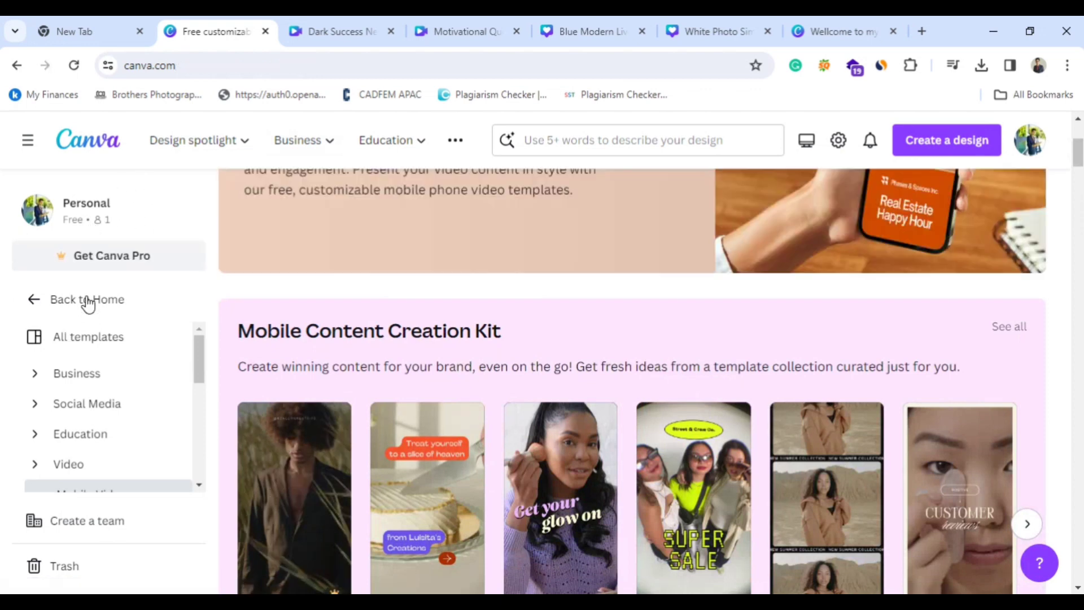
pyautogui.click(88, 301)
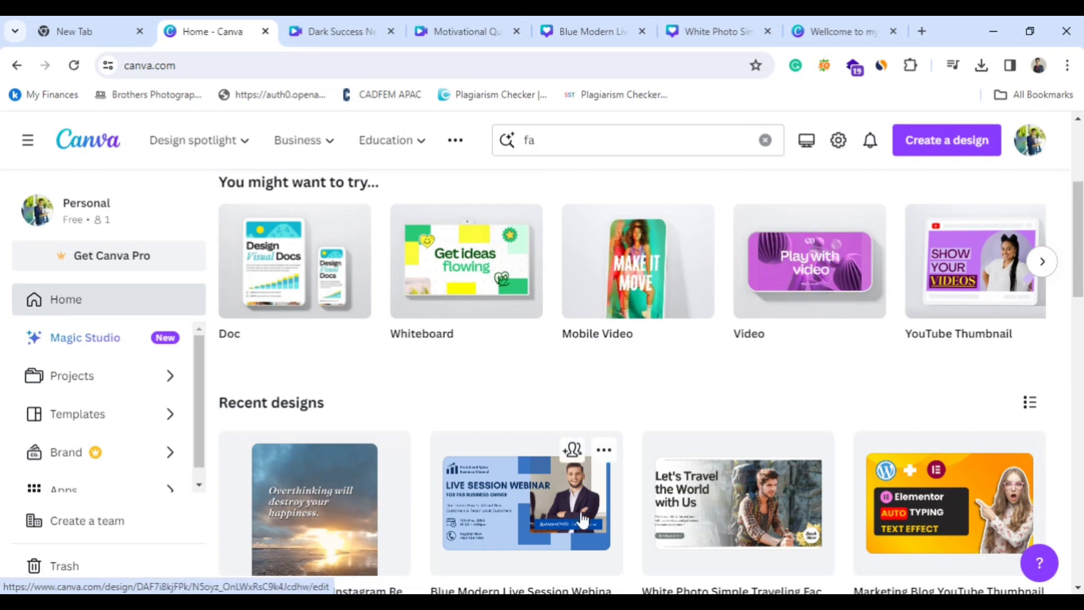
pyautogui.scroll(-2, 414, 455)
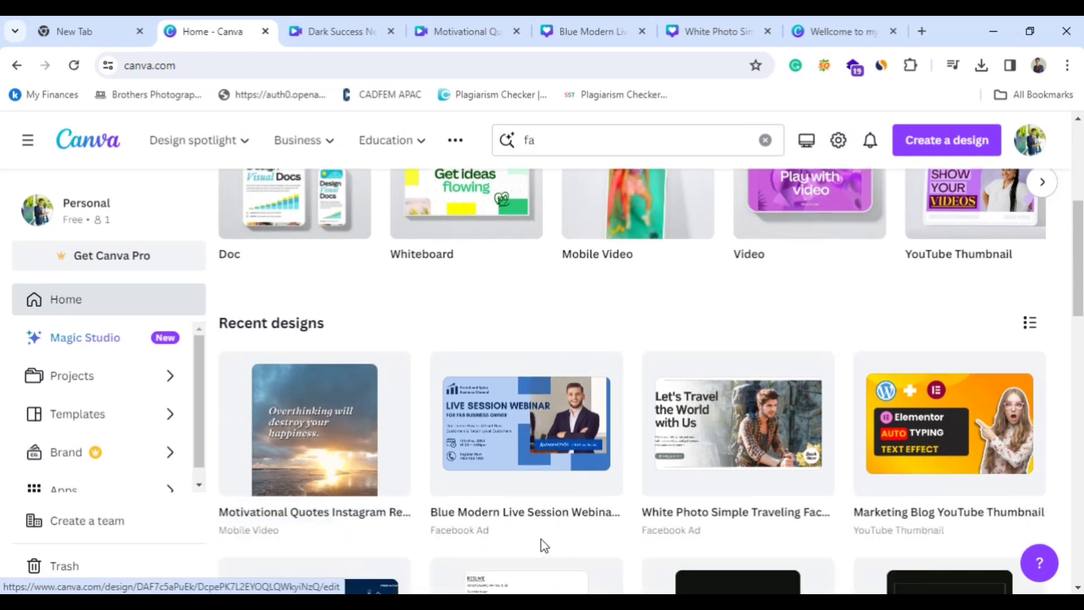
pyautogui.scroll(5, 496, 552)
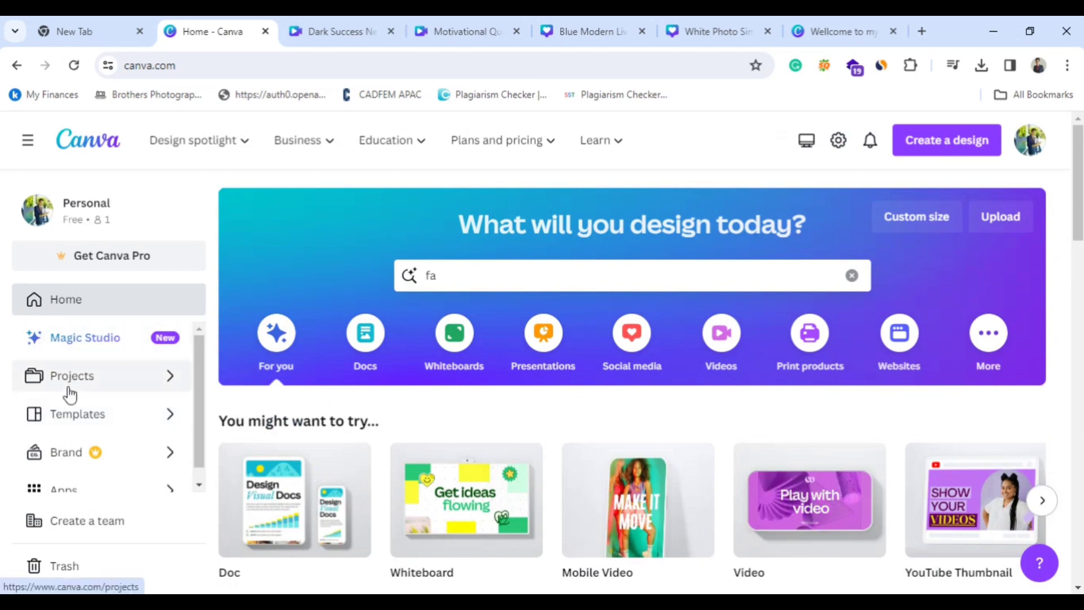
# Open the full templates gallery and look through its featured collections, suggestions, new templates and videos.
pyautogui.click(85, 415)
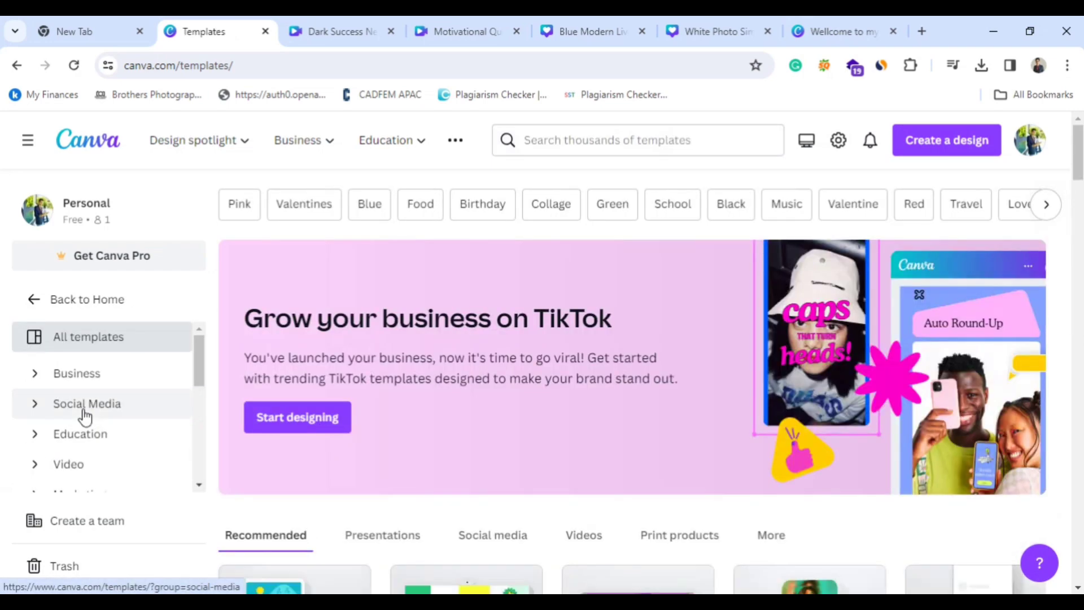
pyautogui.scroll(-7, 337, 429)
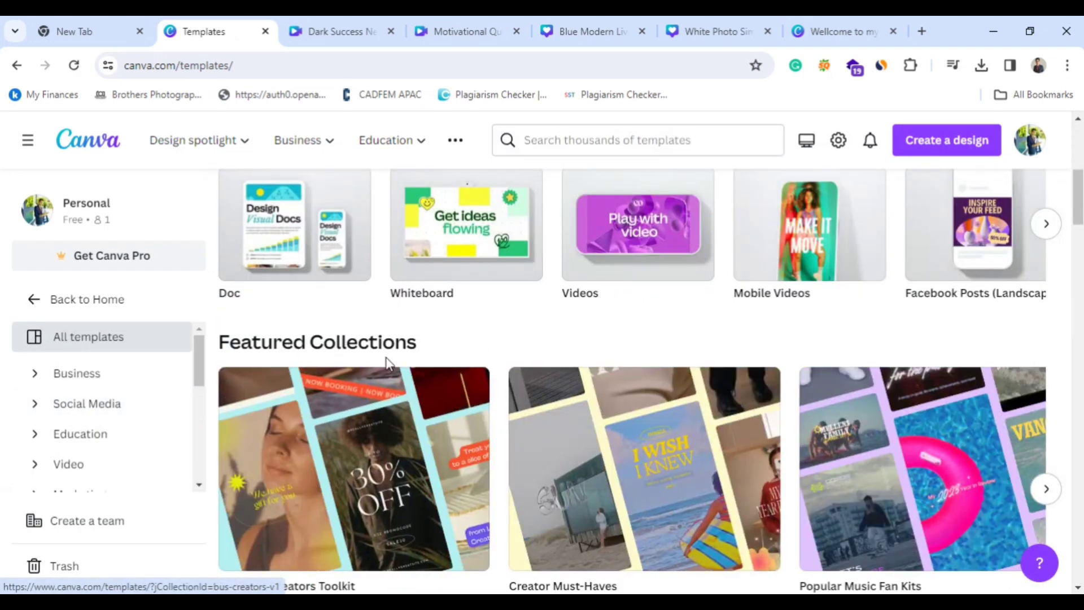
pyautogui.scroll(-7, 387, 361)
pyautogui.scroll(-4, 633, 372)
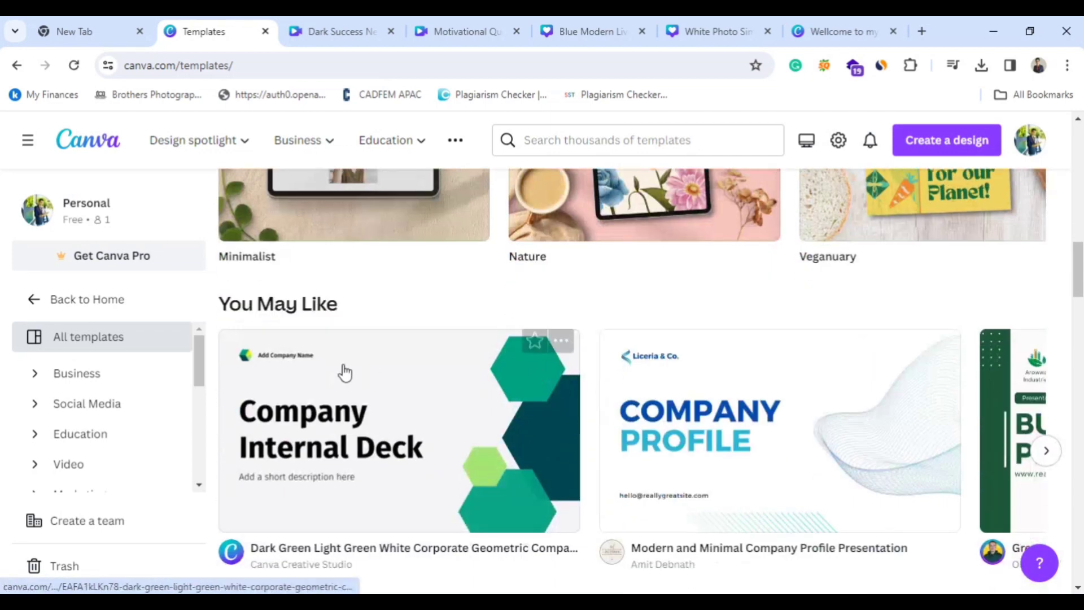
pyautogui.scroll(-6, 801, 485)
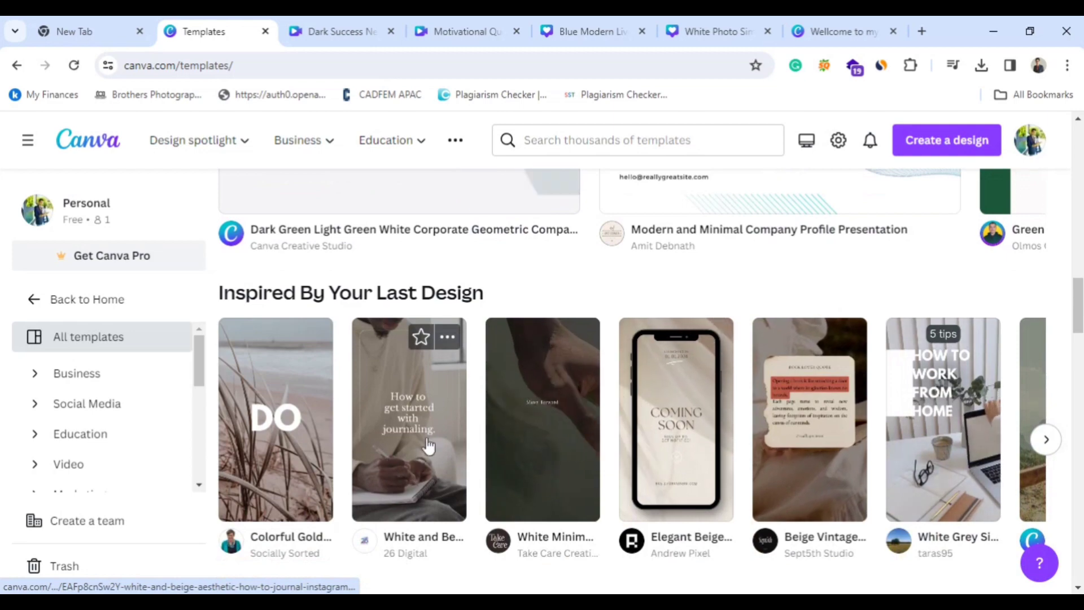
pyautogui.scroll(-5, 581, 469)
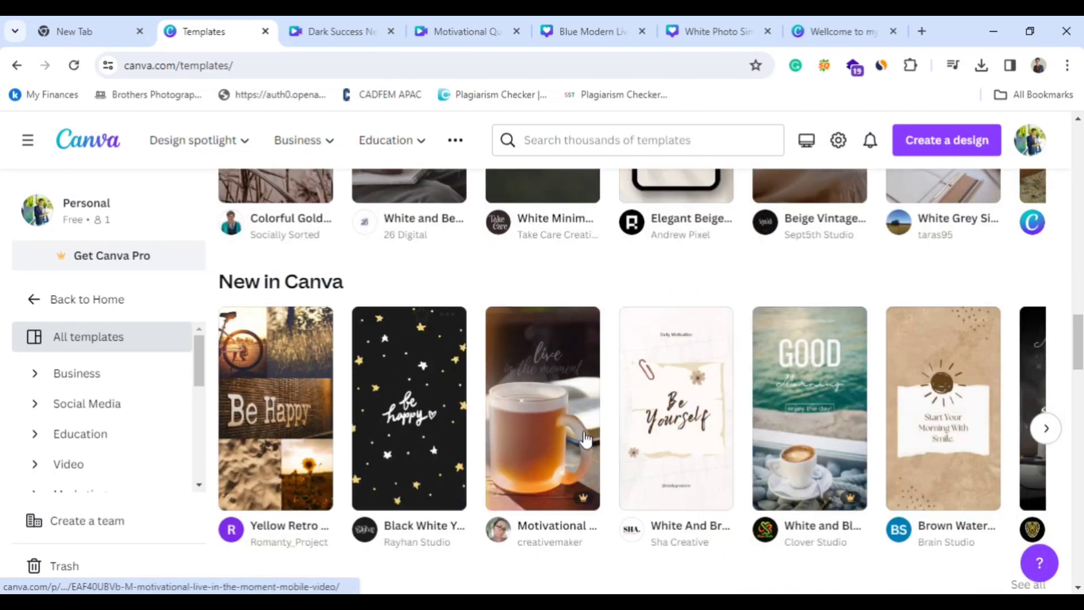
pyautogui.scroll(-5, 402, 388)
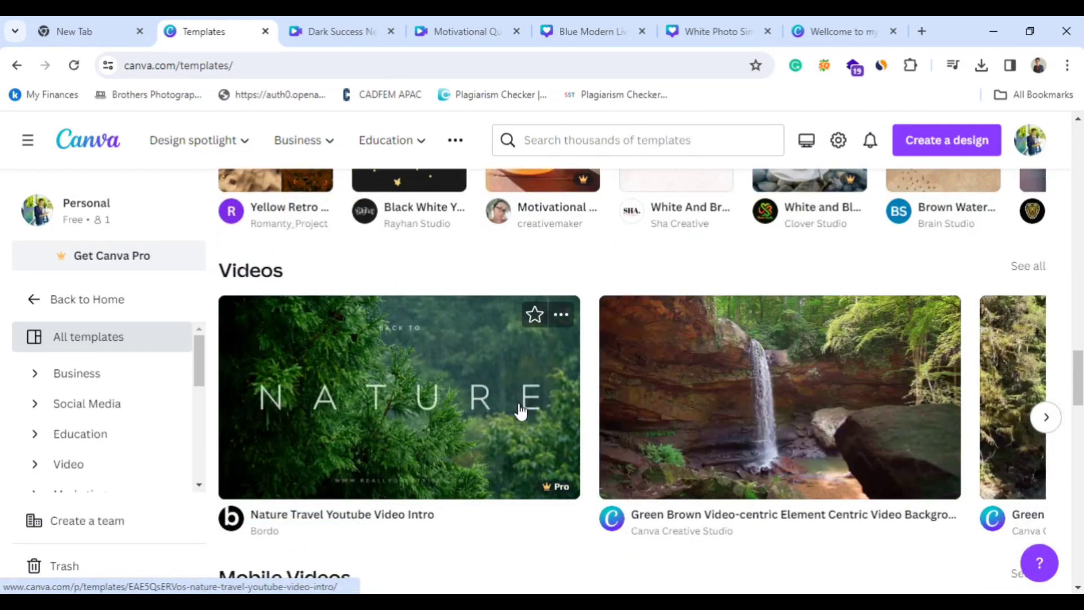
pyautogui.scroll(4, 756, 446)
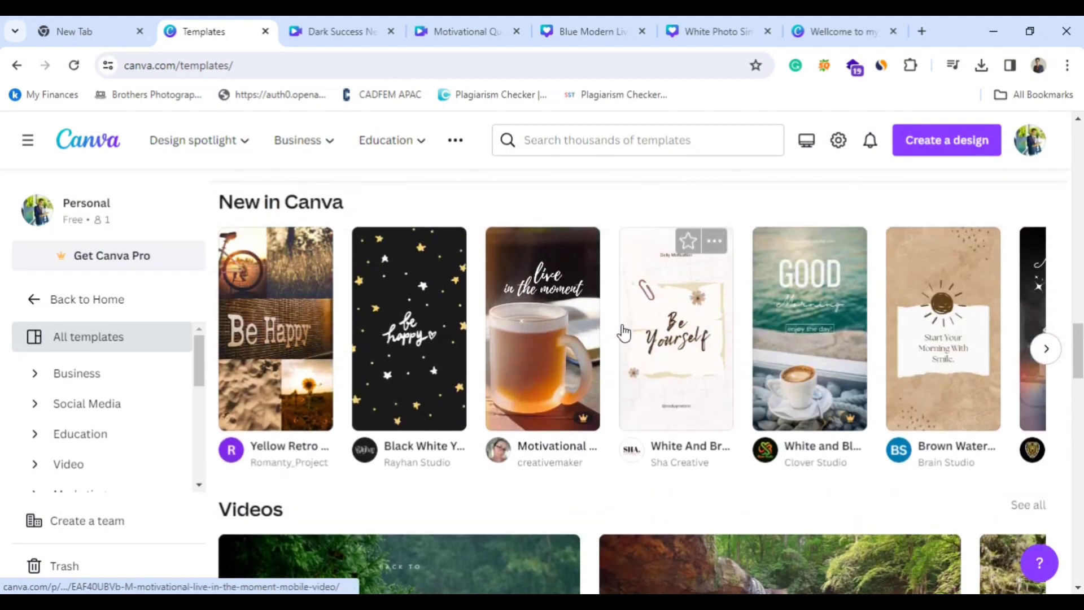
pyautogui.scroll(-3, 626, 358)
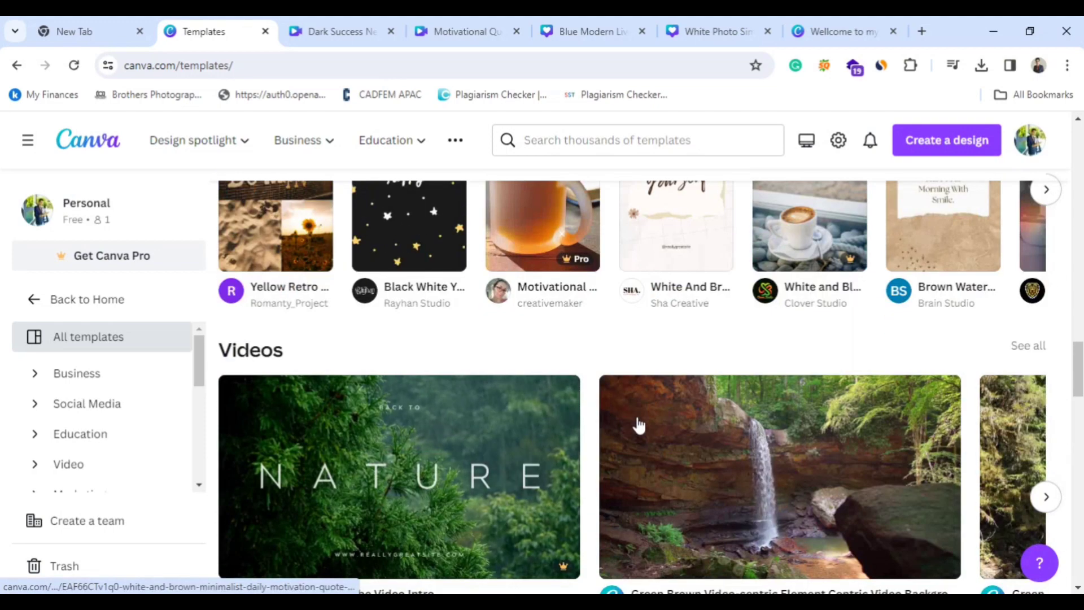
pyautogui.scroll(-3, 621, 446)
pyautogui.scroll(1, 695, 465)
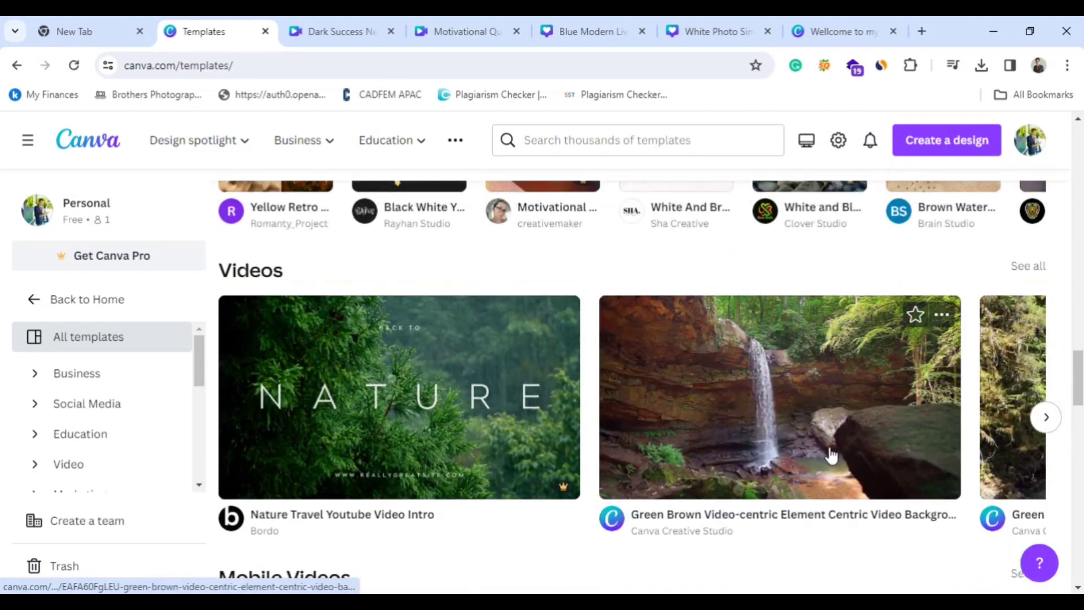
# Find the "Simple Blue Ocean Love Story Quotes Short Video" template among the video templates and open it for customization.
pyautogui.click(1045, 417)
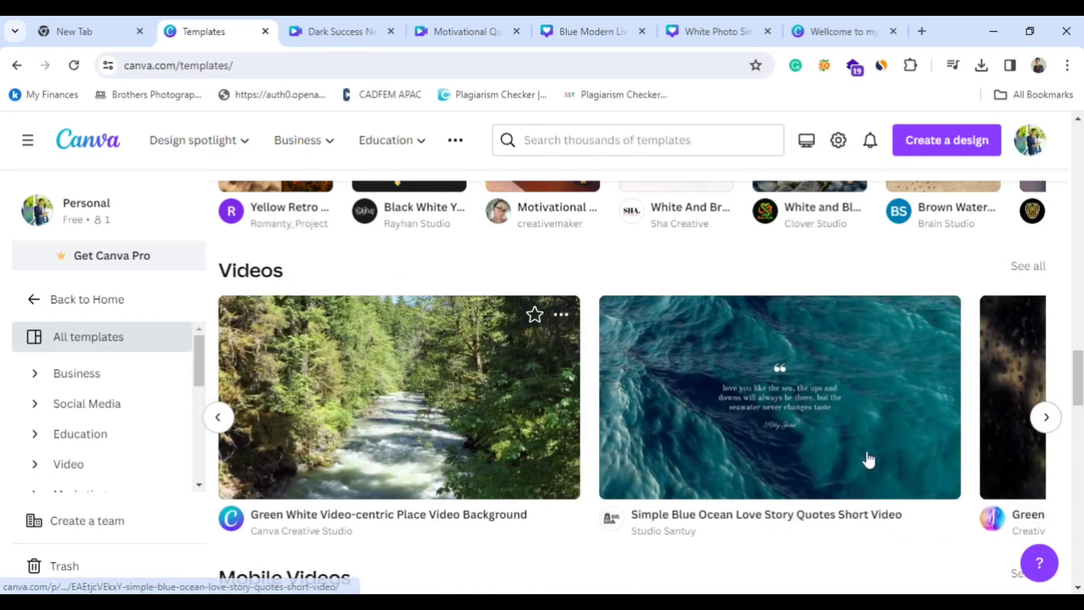
pyautogui.click(776, 404)
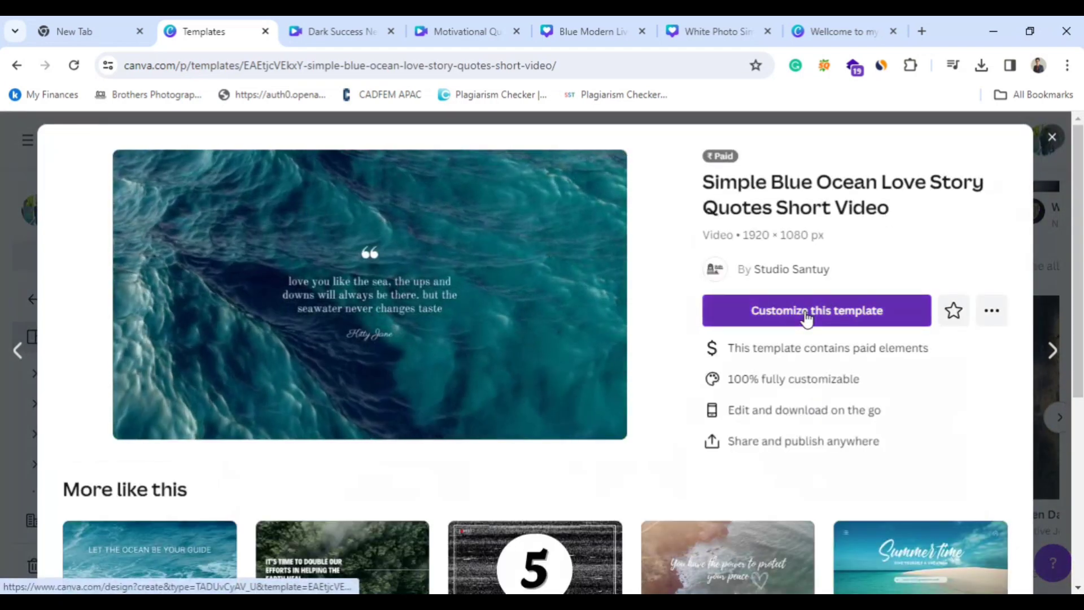
pyautogui.click(806, 317)
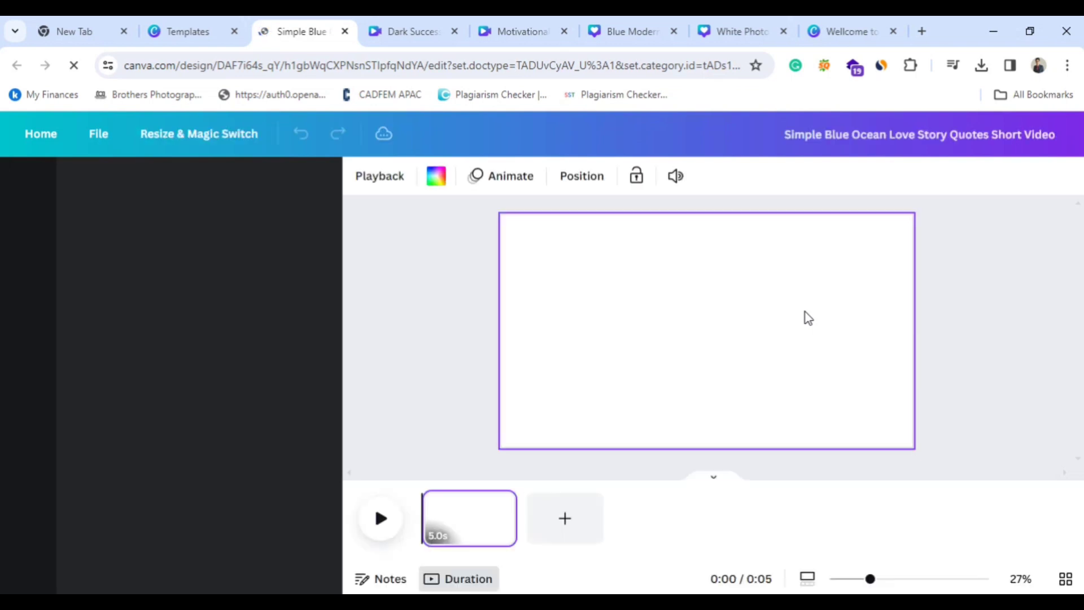
# Set the ocean quote page's duration to 13.5 s.
pyautogui.click(705, 345)
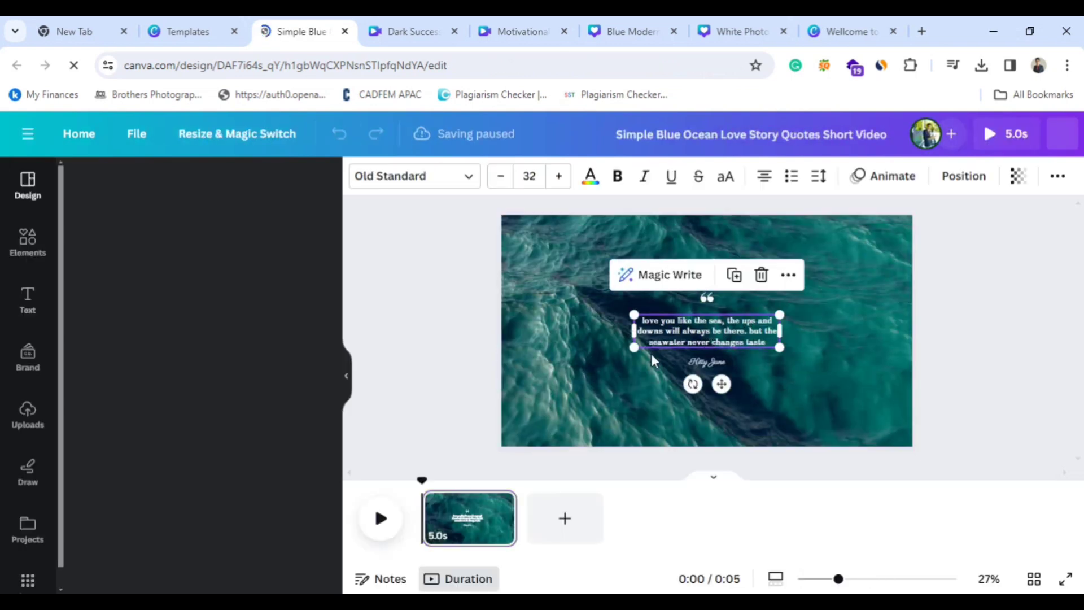
pyautogui.moveTo(515, 526); pyautogui.dragTo(677, 507)
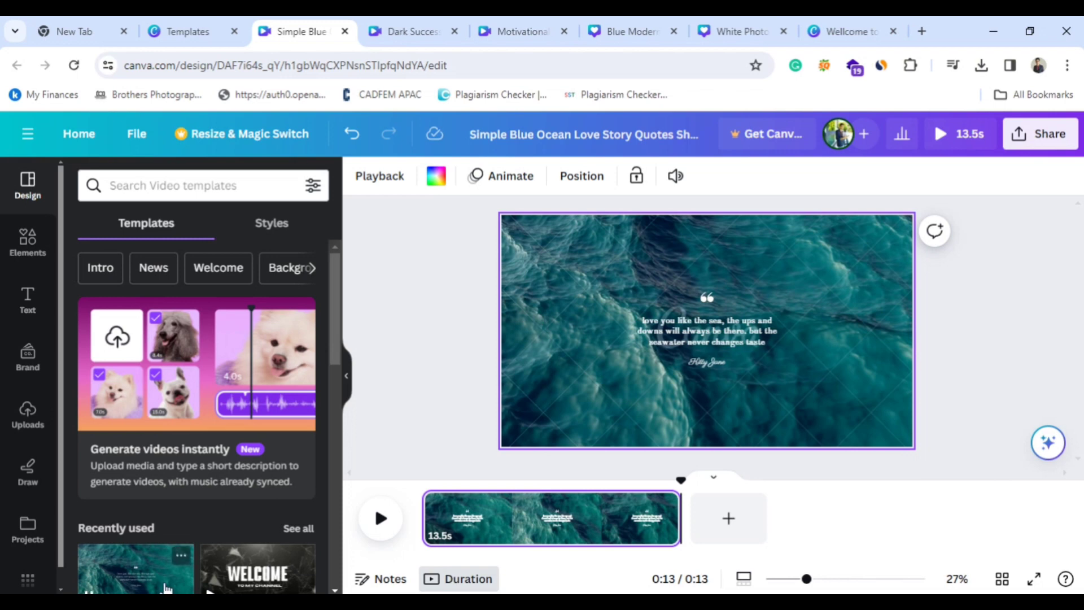
# Replace the page with the "Light Blue Music Ocean Waves Inspirational Video" template and select its background video.
pyautogui.scroll(-1, 196, 549)
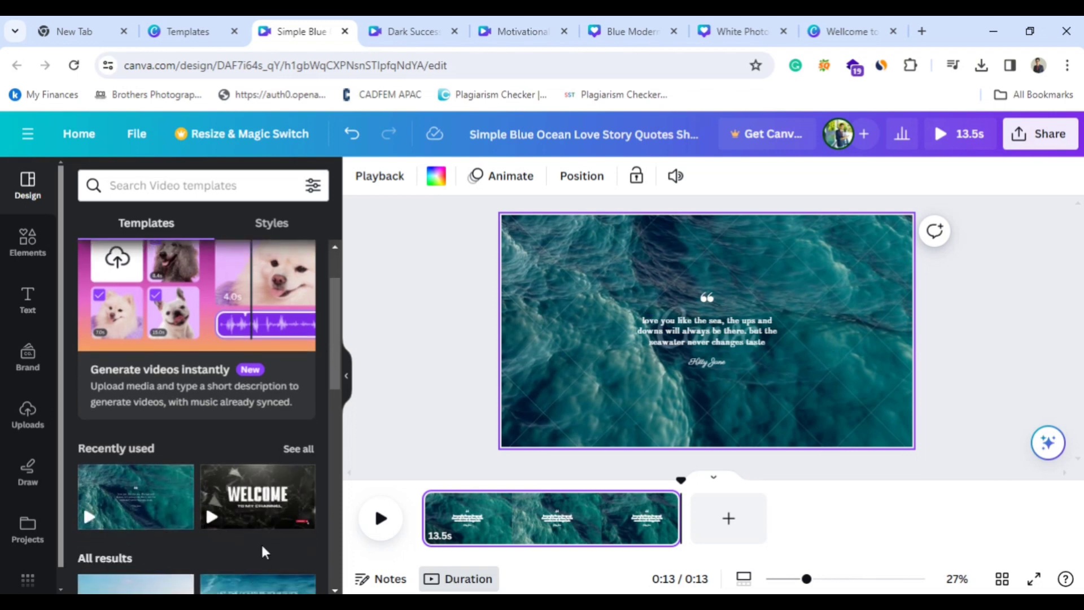
pyautogui.scroll(-3, 214, 480)
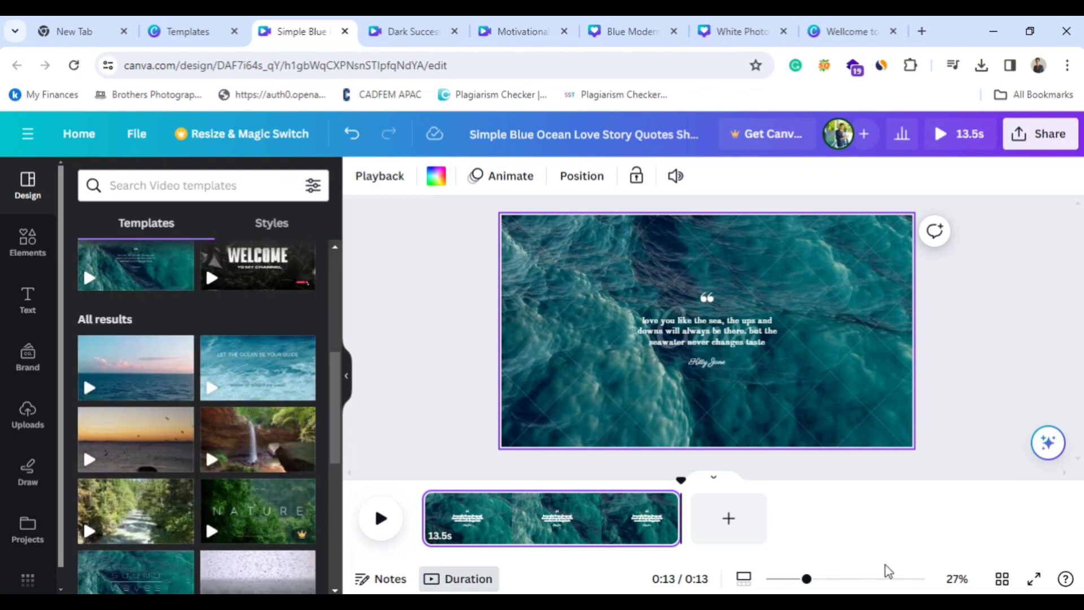
pyautogui.click(261, 381)
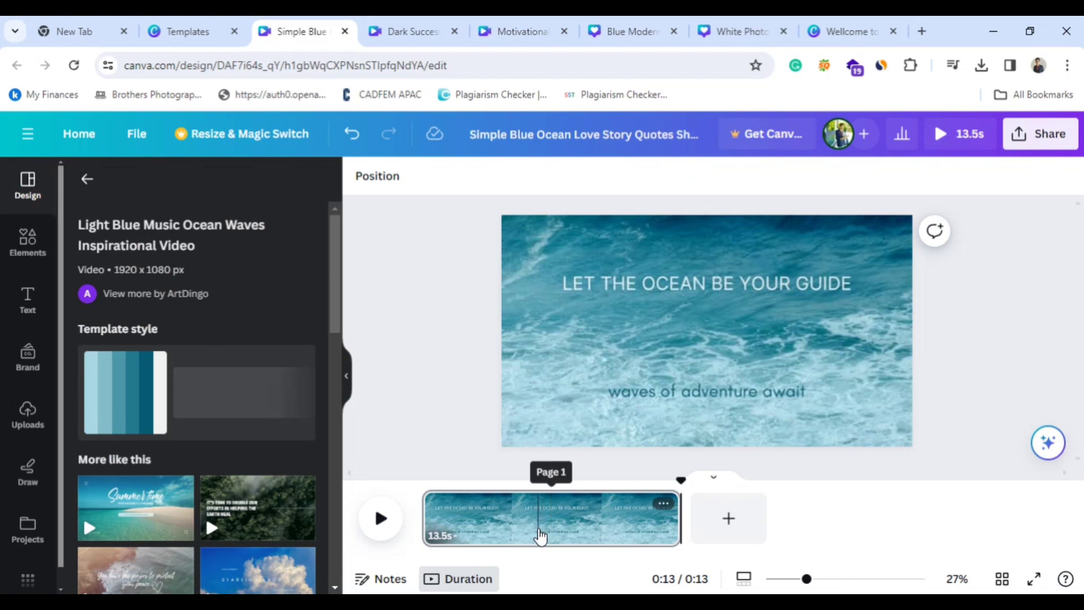
pyautogui.click(666, 340)
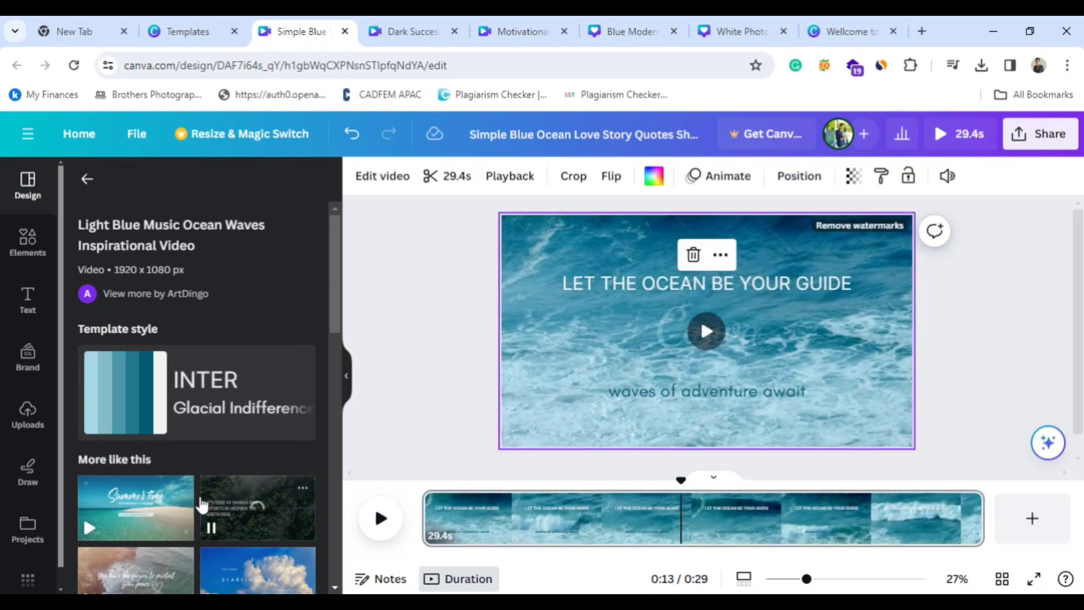
# Replace the page with the first page of the "Video in Dark Green White Simple and Minimal Simple and Minimal Style" template.
pyautogui.click(255, 520)
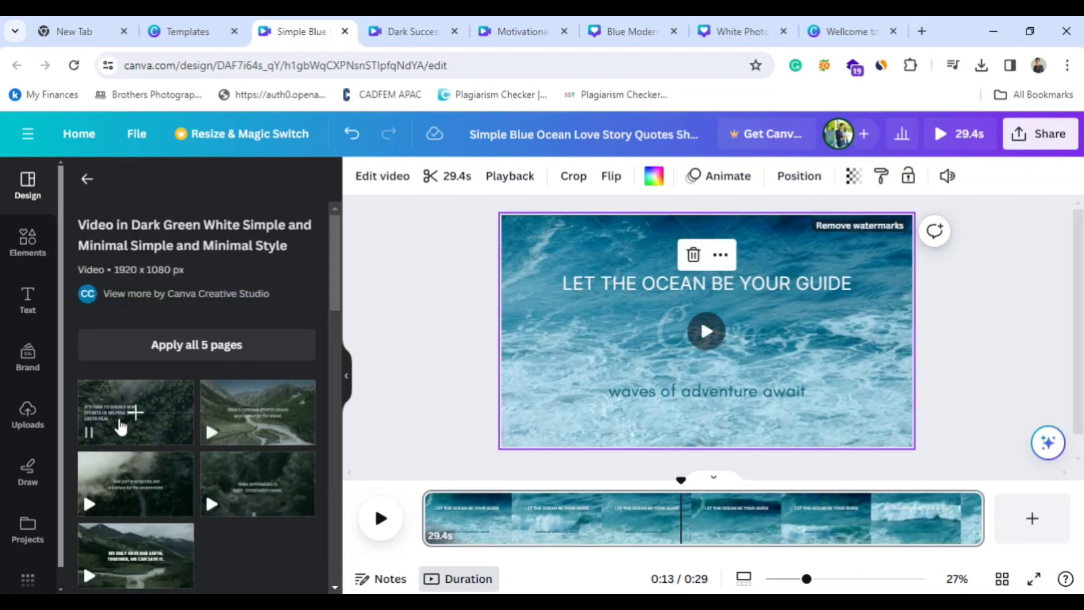
pyautogui.click(120, 422)
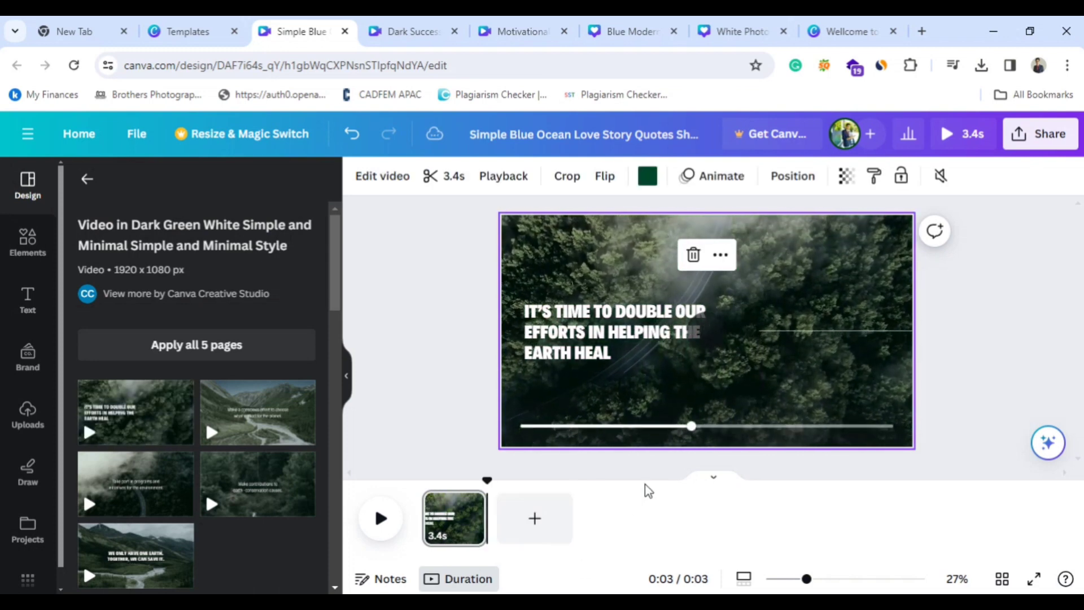
# Extend the forest page's duration to 11.6 s and apply all 5 pages of the dark green template to the design.
pyautogui.click(468, 529)
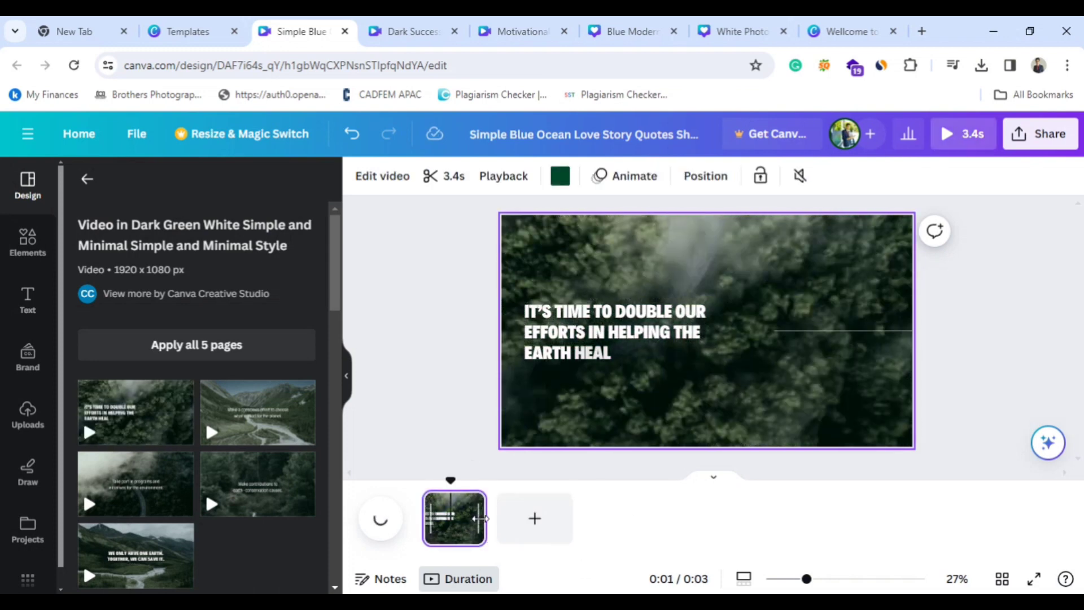
pyautogui.moveTo(483, 519); pyautogui.dragTo(618, 513)
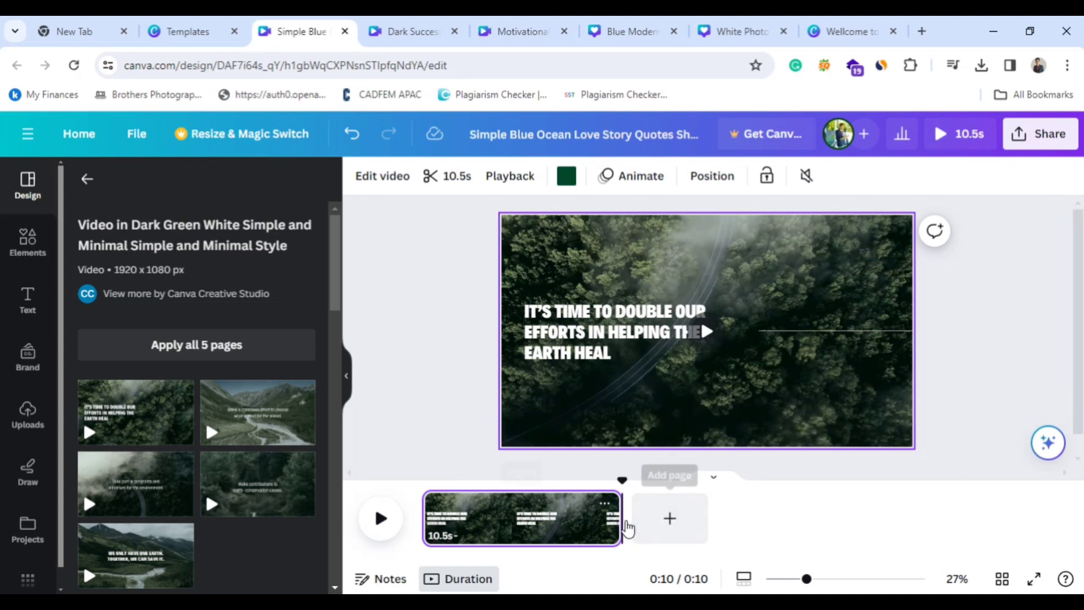
pyautogui.moveTo(617, 524); pyautogui.dragTo(640, 524)
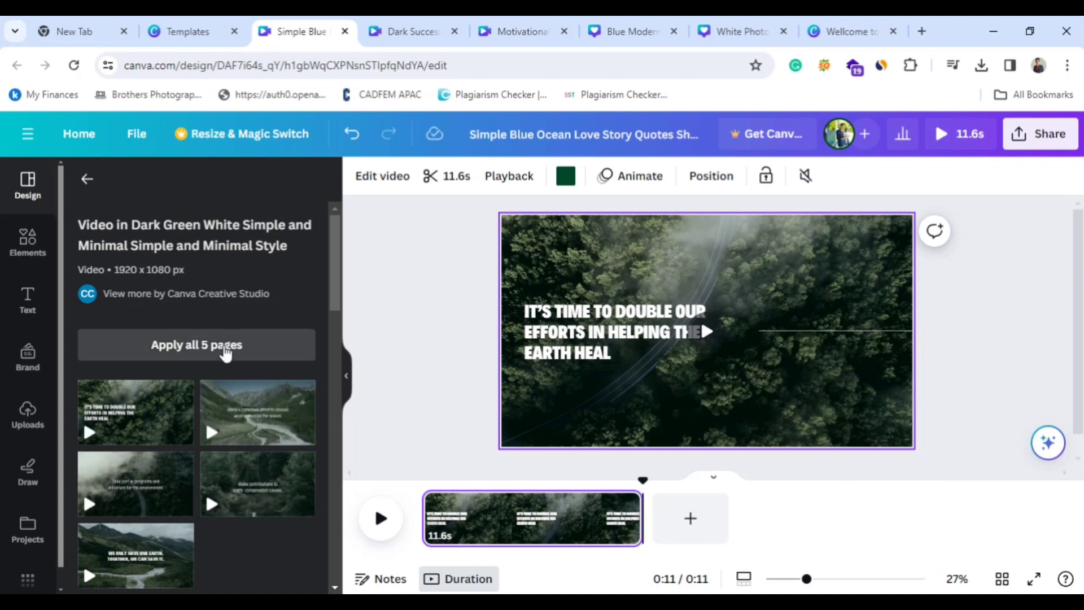
pyautogui.click(225, 353)
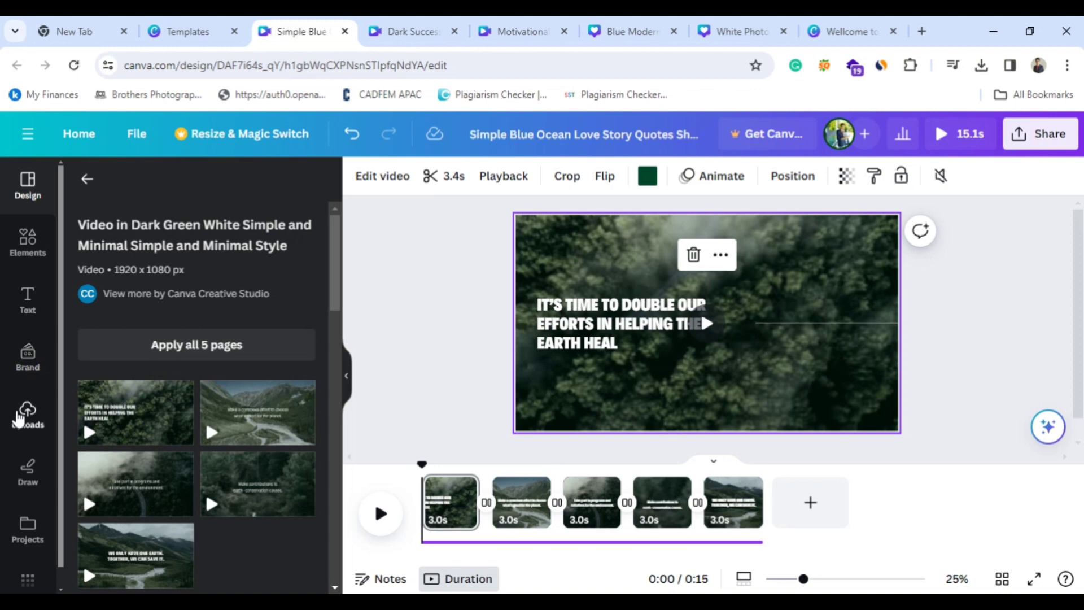
# Look through the uploaded images, videos and audio available for the design.
pyautogui.click(18, 419)
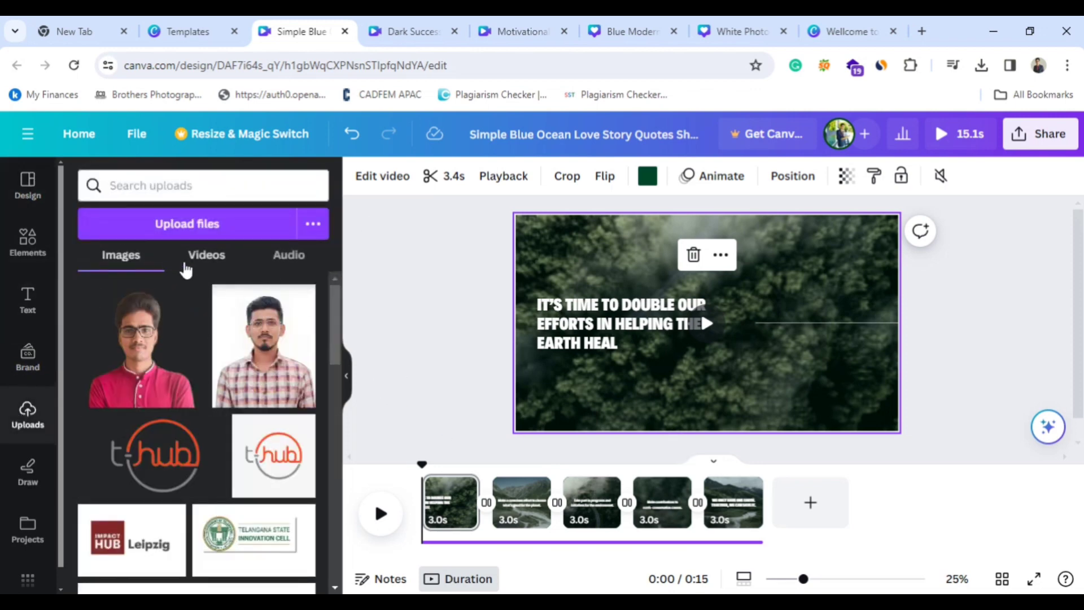
pyautogui.click(217, 264)
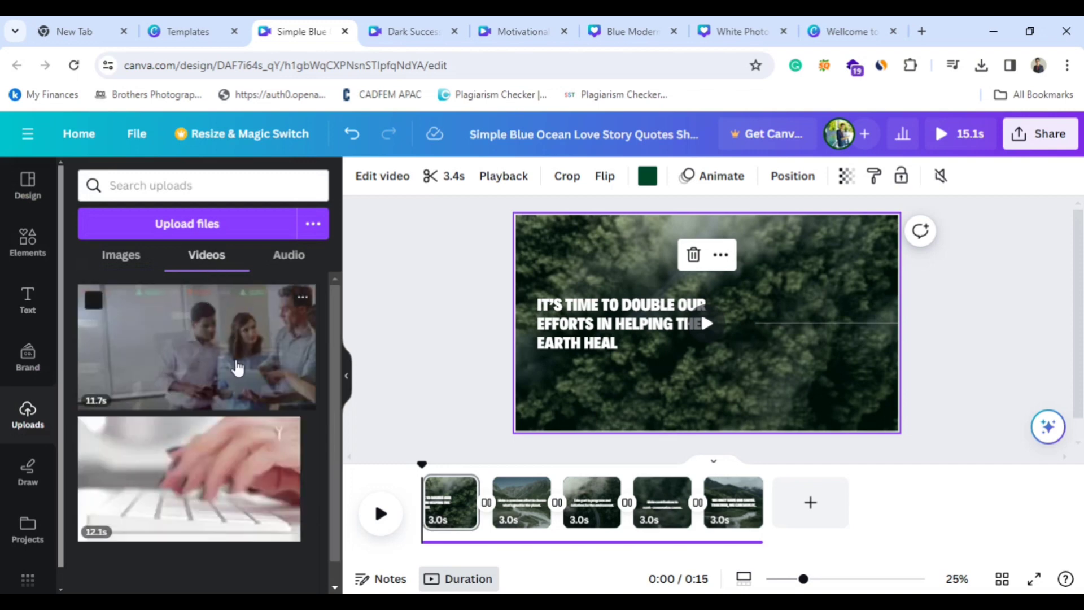
pyautogui.click(289, 256)
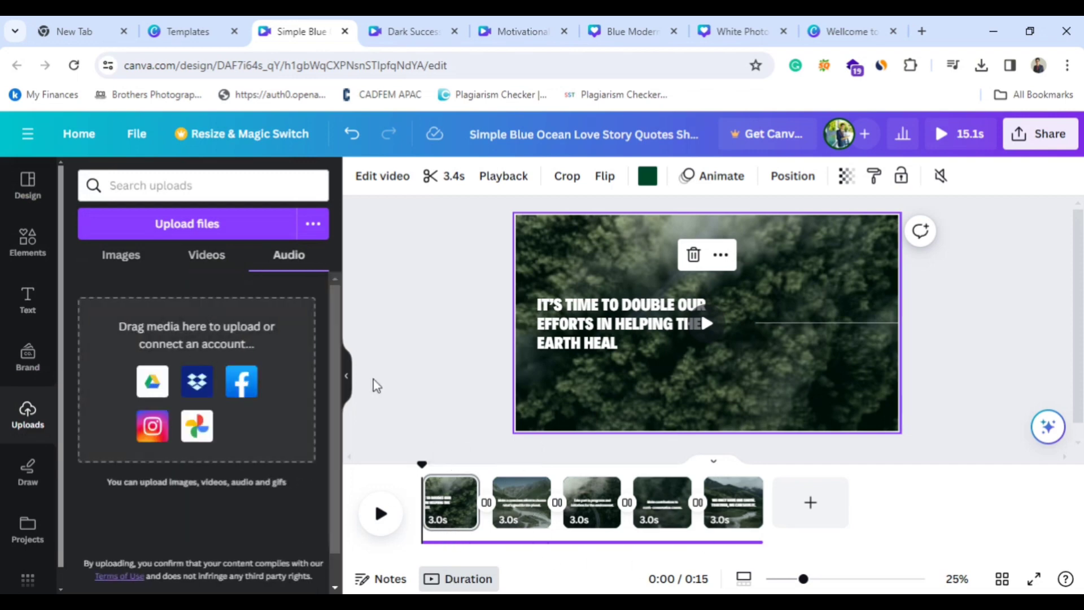
# Draw freehand red scribbles across the heading and background of the first page.
pyautogui.click(29, 477)
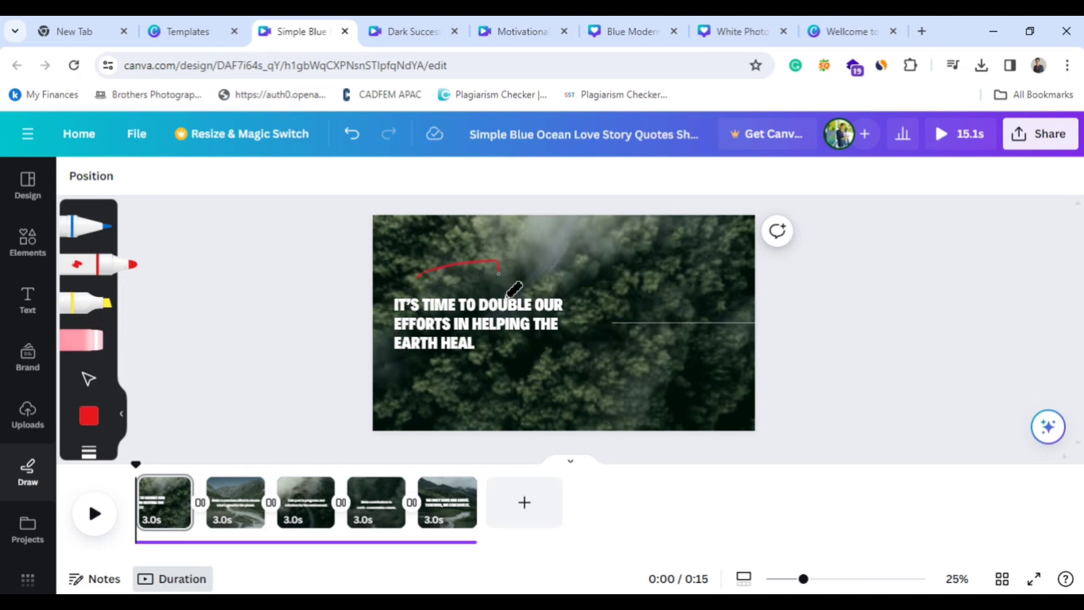
pyautogui.moveTo(510, 294); pyautogui.dragTo(556, 308)
pyautogui.moveTo(630, 292)
pyautogui.mouseDown()
pyautogui.moveTo(683, 288)
pyautogui.moveTo(656, 321)
pyautogui.mouseUp()
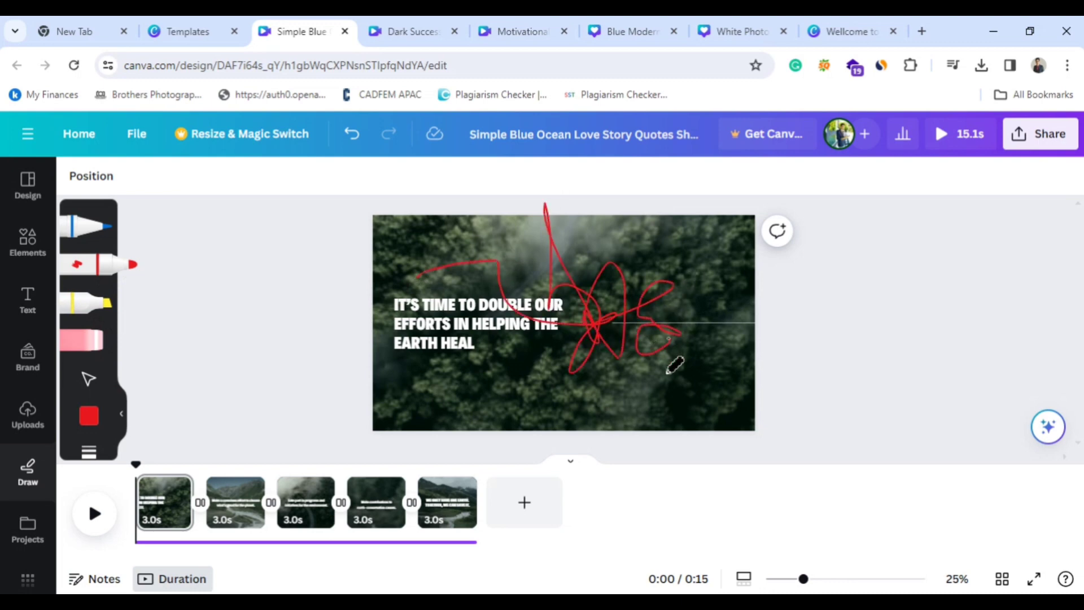
pyautogui.moveTo(675, 364)
pyautogui.mouseDown()
pyautogui.moveTo(589, 326)
pyautogui.moveTo(437, 277)
pyautogui.moveTo(457, 322)
pyautogui.mouseUp()
pyautogui.moveTo(529, 285)
pyautogui.mouseDown()
pyautogui.moveTo(509, 341)
pyautogui.moveTo(570, 344)
pyautogui.mouseUp()
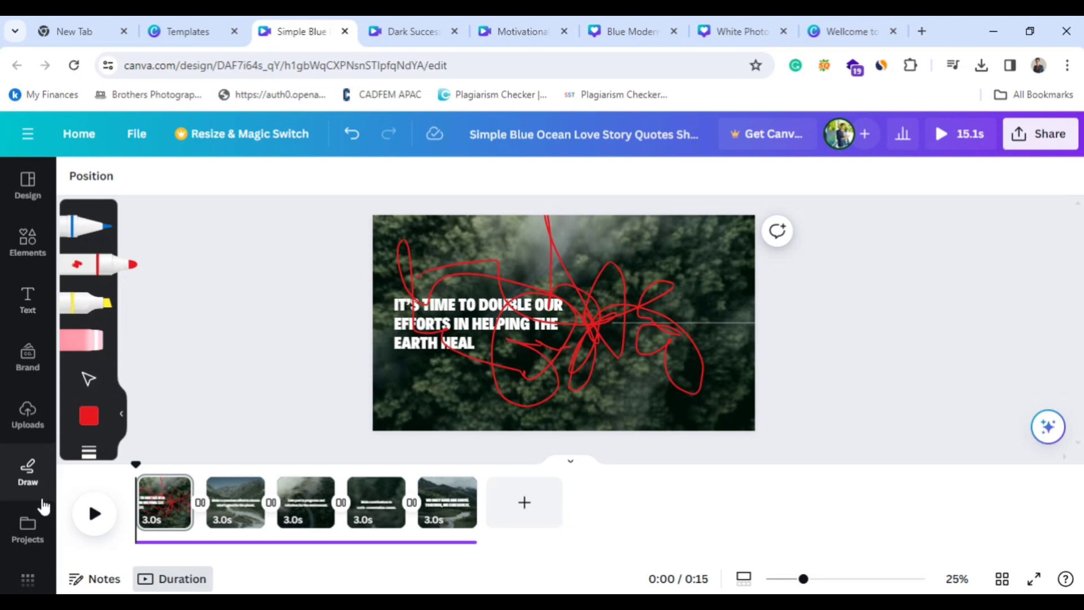
# Look through the recent projects and return to the dark green template's pages.
pyautogui.click(17, 545)
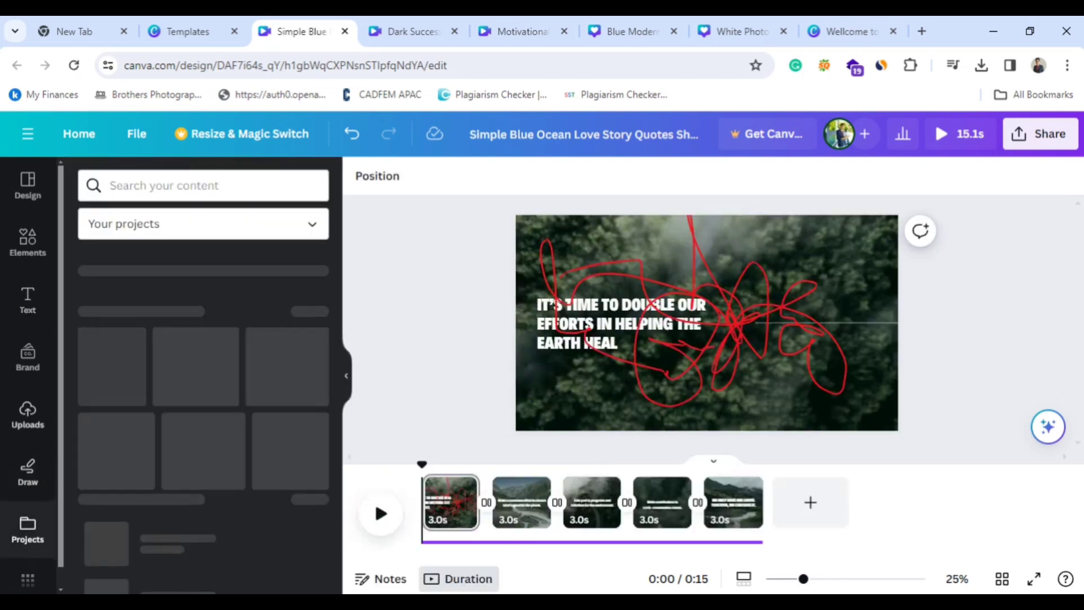
pyautogui.scroll(-1, 241, 455)
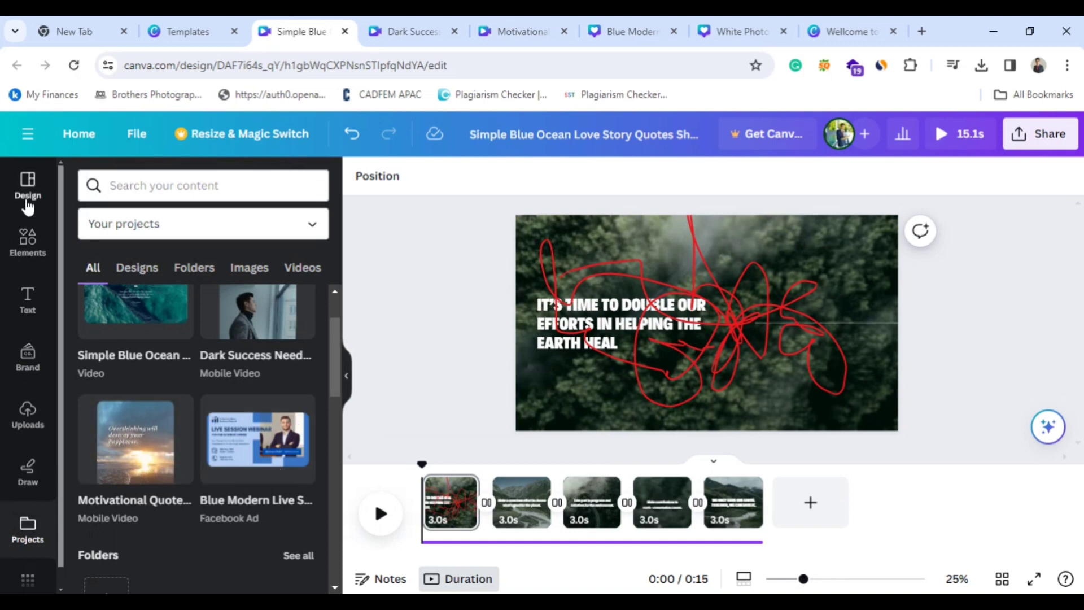
pyautogui.click(26, 202)
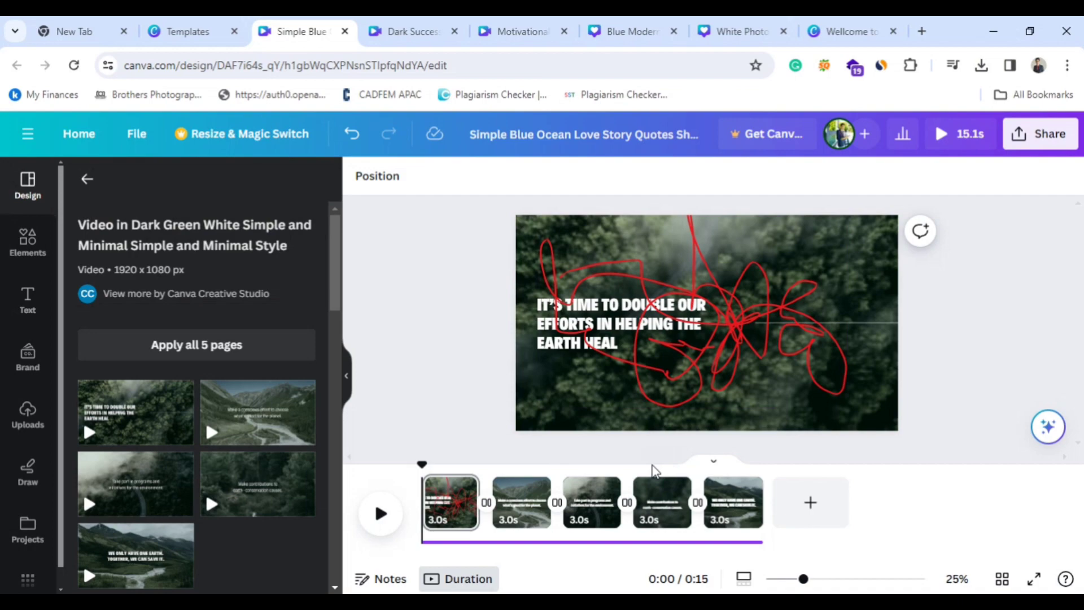
# Return to the templates browser tab, search for "you" and open the YouTube Banners templates.
pyautogui.click(224, 24)
pyautogui.click(1051, 136)
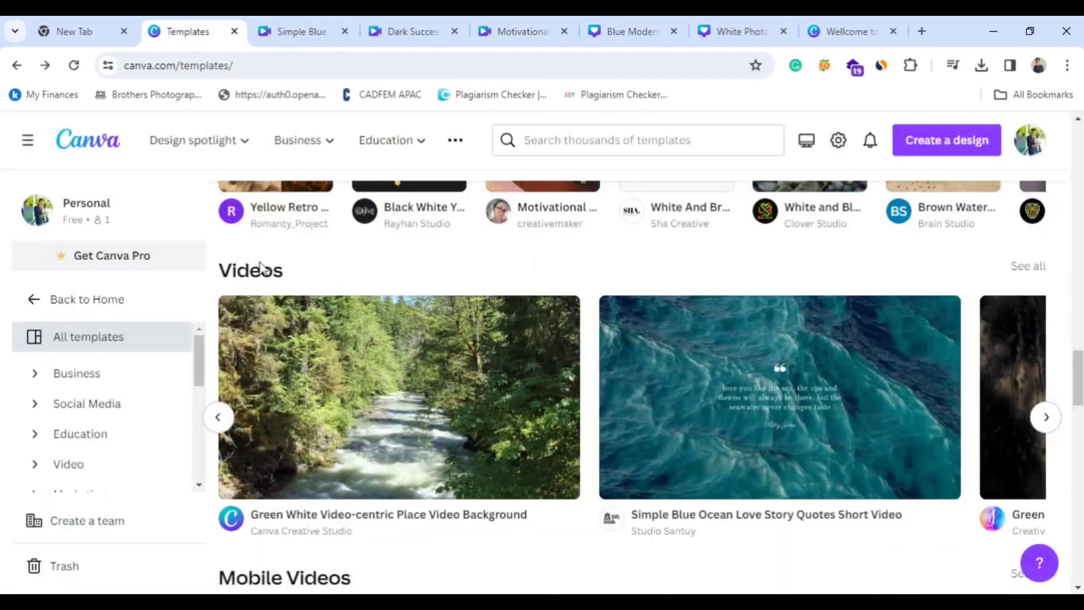
pyautogui.scroll(5, 572, 256)
pyautogui.scroll(10, 545, 364)
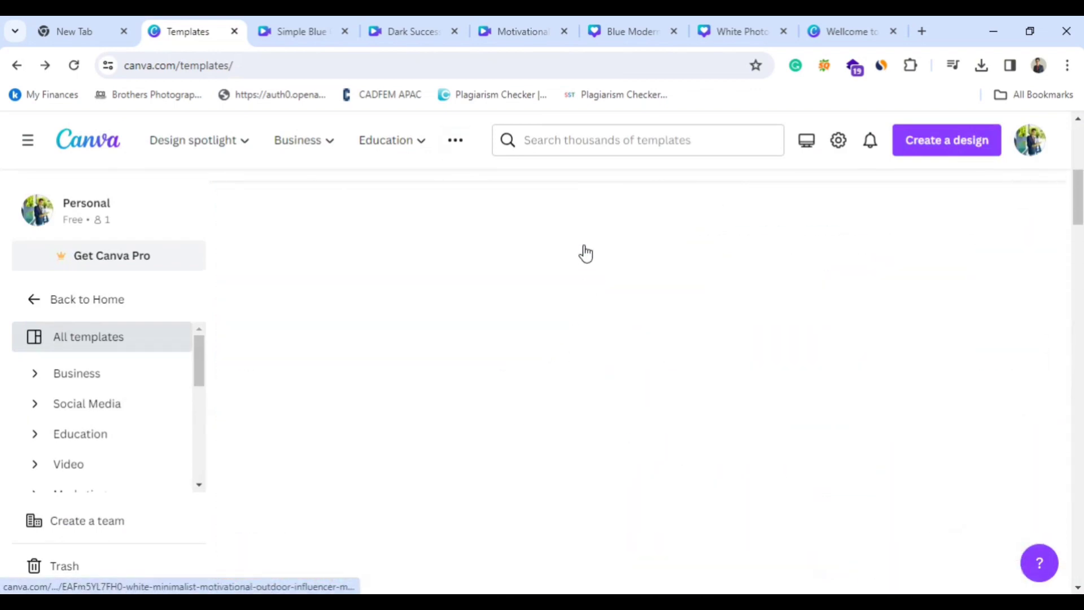
pyautogui.click(570, 141)
pyautogui.write('you')
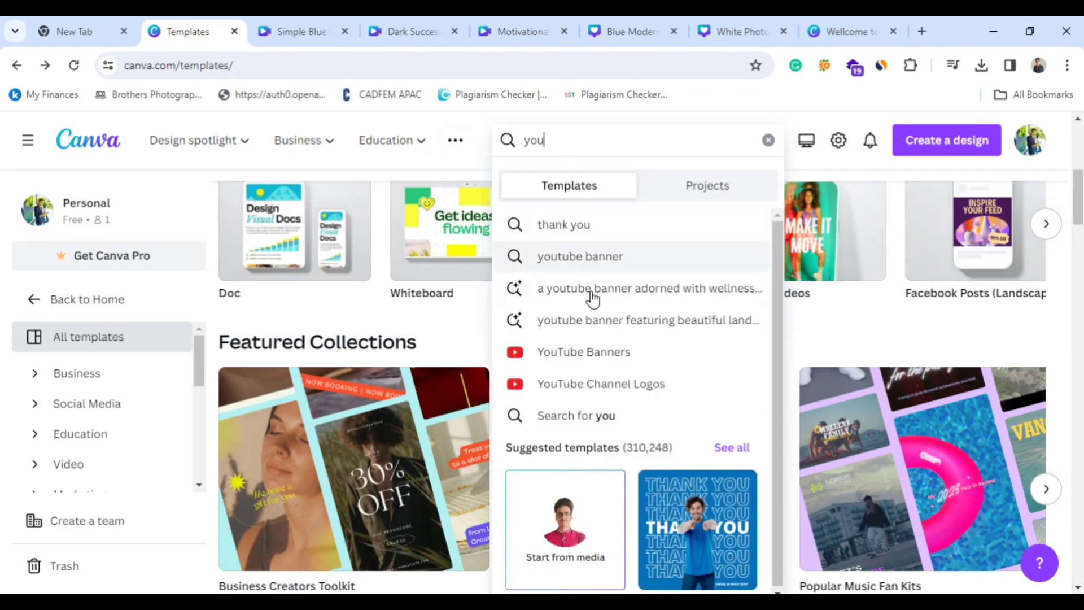
pyautogui.click(599, 356)
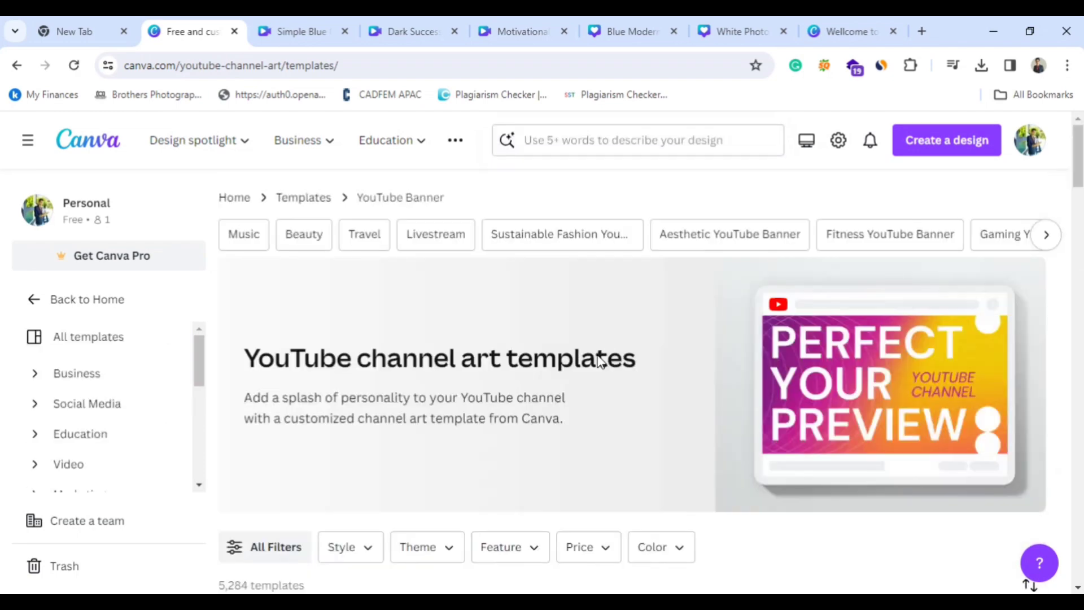
# Create a blank YouTube banner and apply the recently used "Dark Blue Modern Educational Channel Youtube Banner" template to it.
pyautogui.scroll(-5, 596, 313)
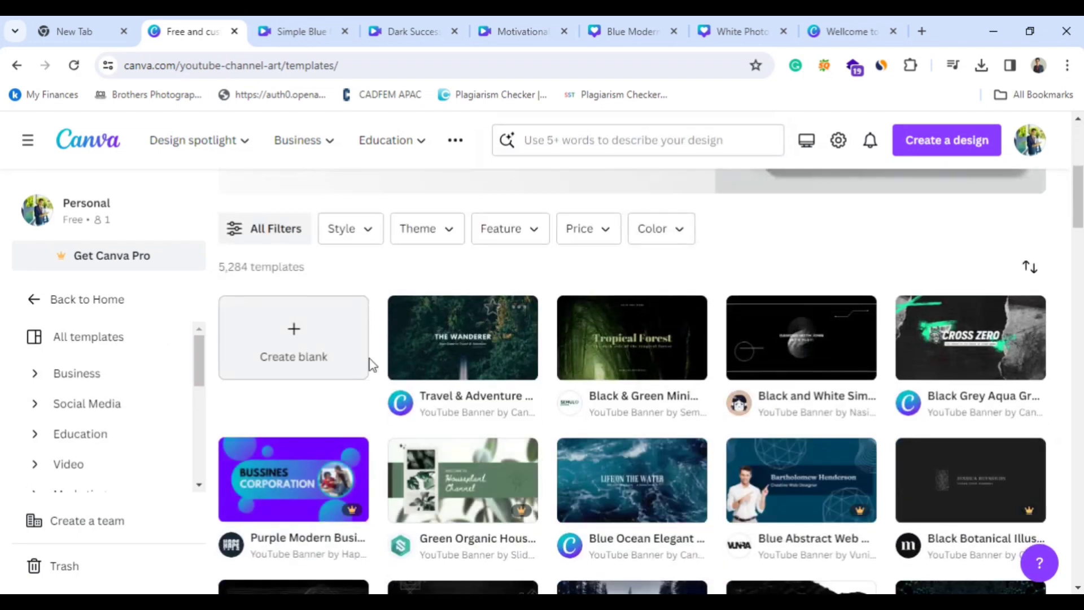
pyautogui.click(302, 337)
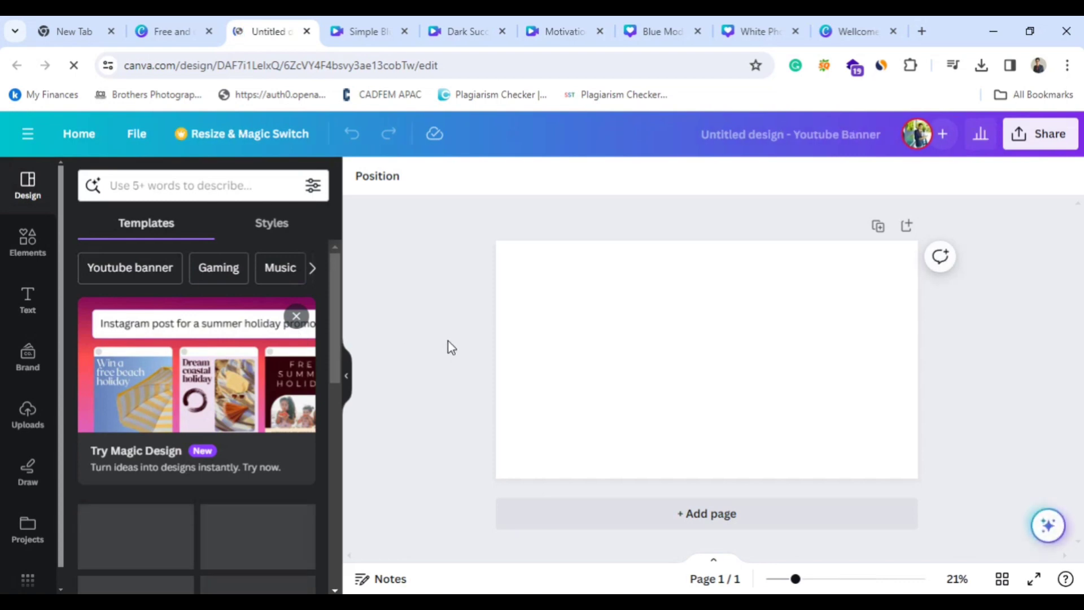
pyautogui.scroll(-3, 146, 556)
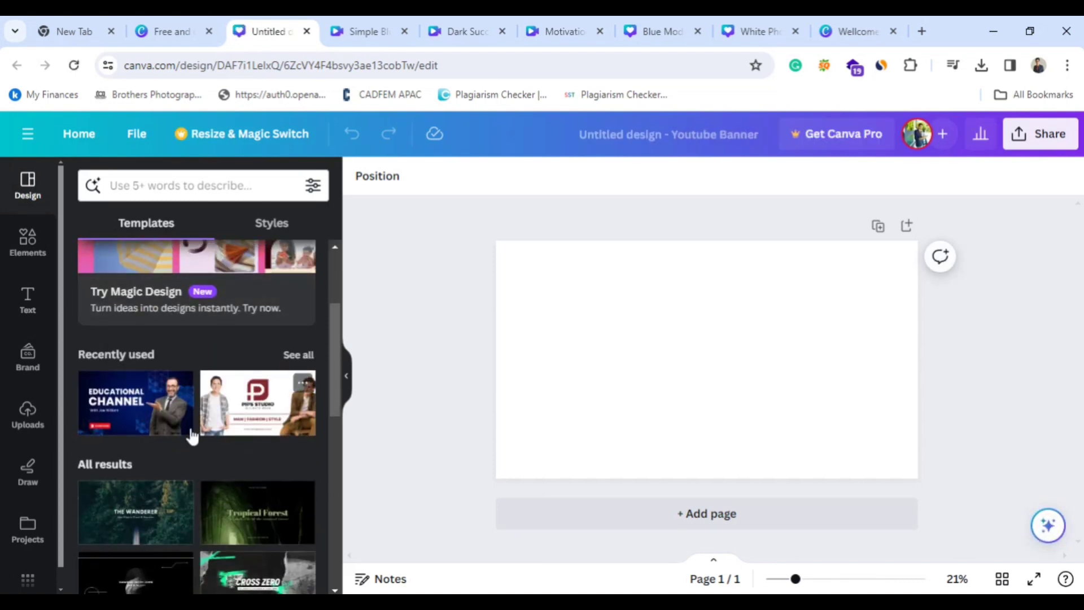
pyautogui.click(133, 424)
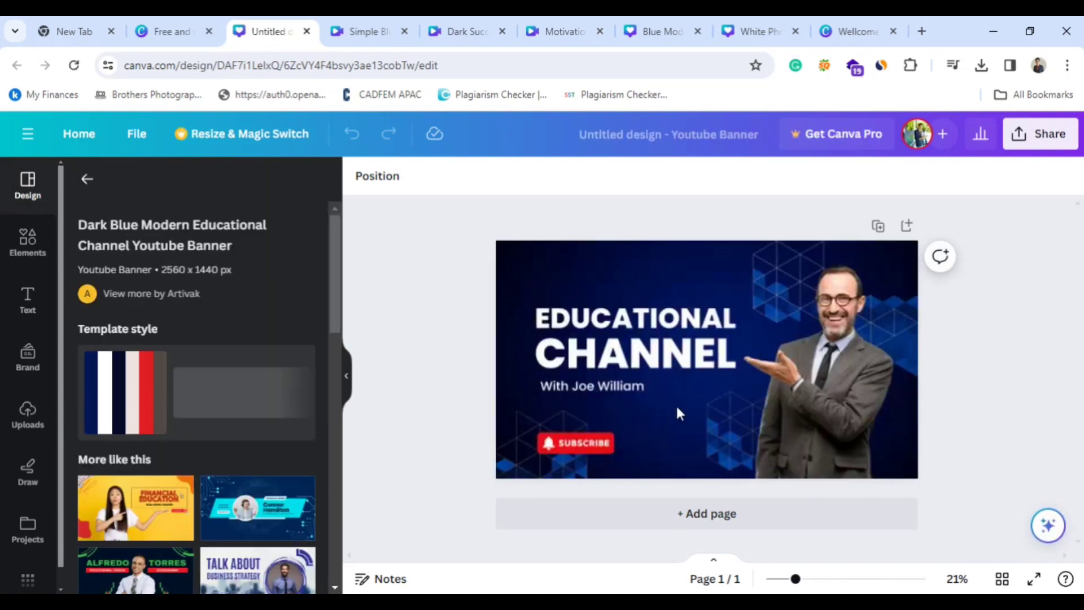
# Select the presenter photo, the blue hexagon graphic and the banner background in turn to inspect the editable elements.
pyautogui.click(813, 404)
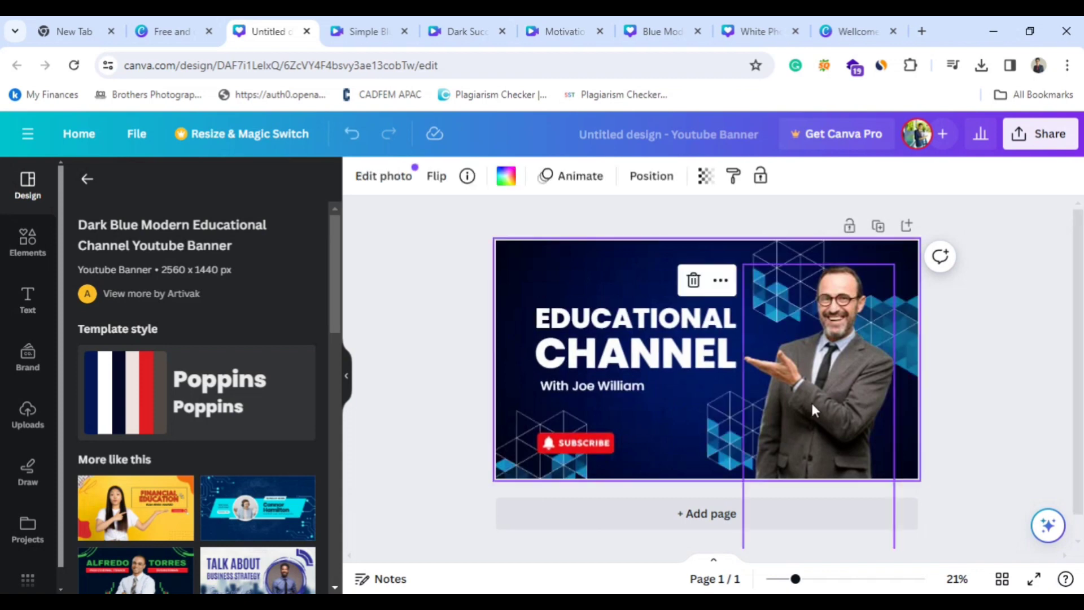
pyautogui.click(744, 405)
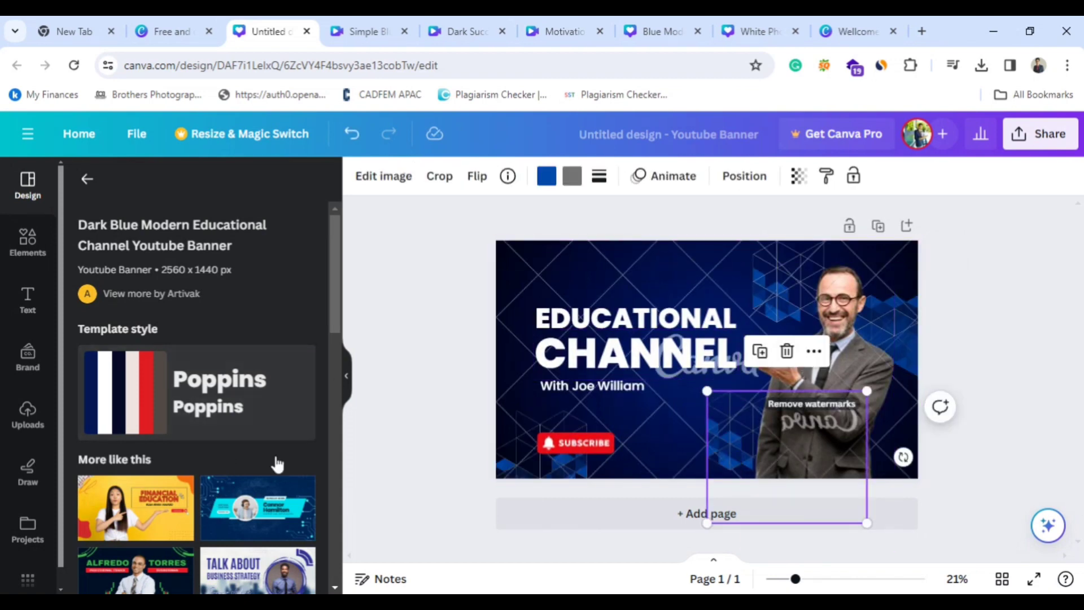
pyautogui.click(677, 364)
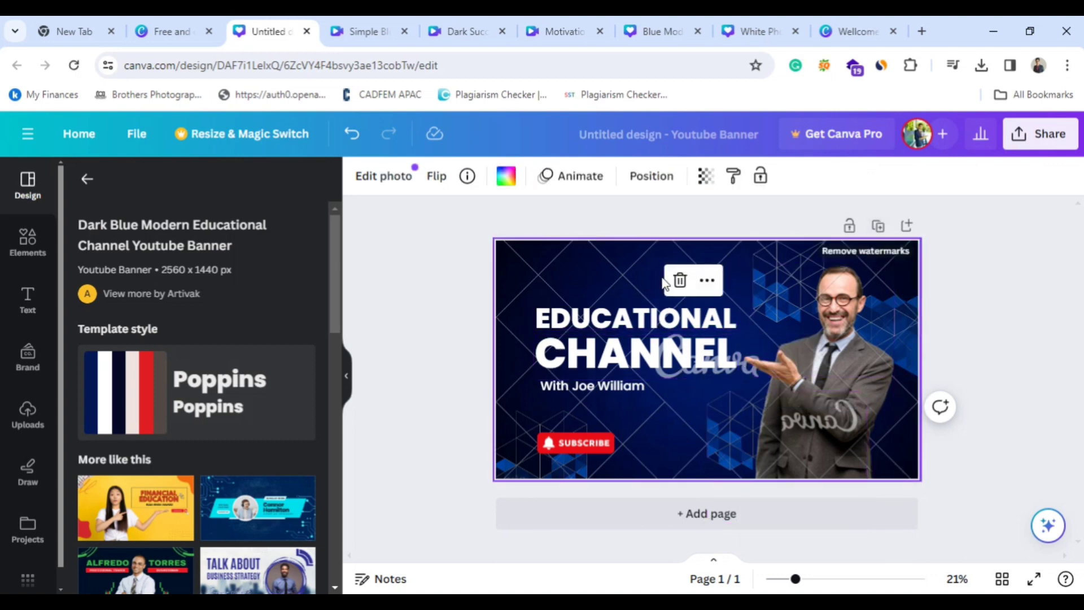
# Add a blank page below the educational banner and fill its background with the yellow-to-orange gradient.
pyautogui.click(758, 514)
pyautogui.scroll(5, 758, 317)
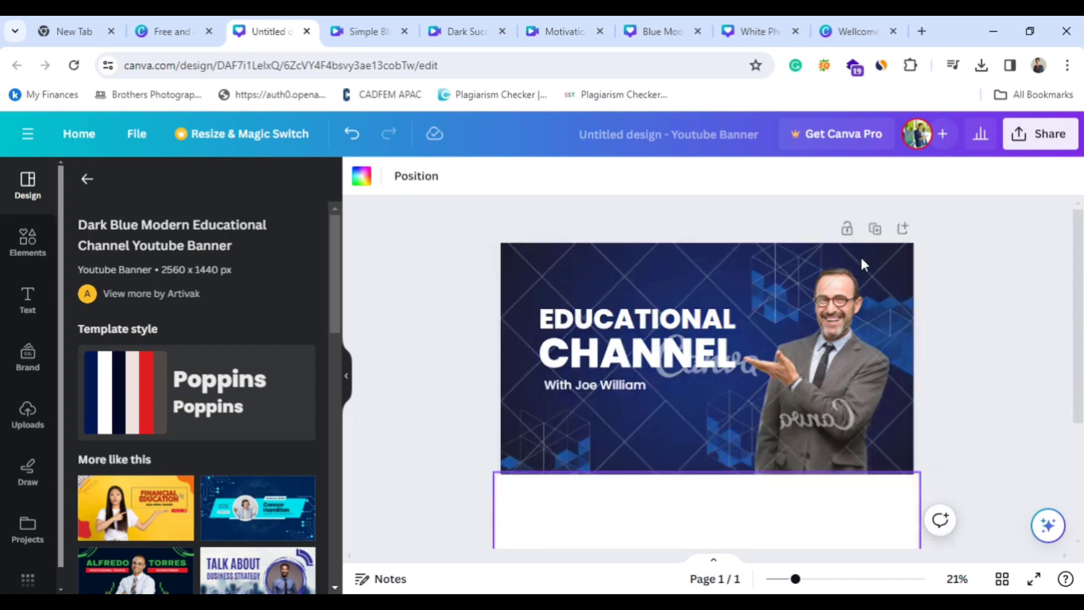
pyautogui.scroll(-5, 861, 262)
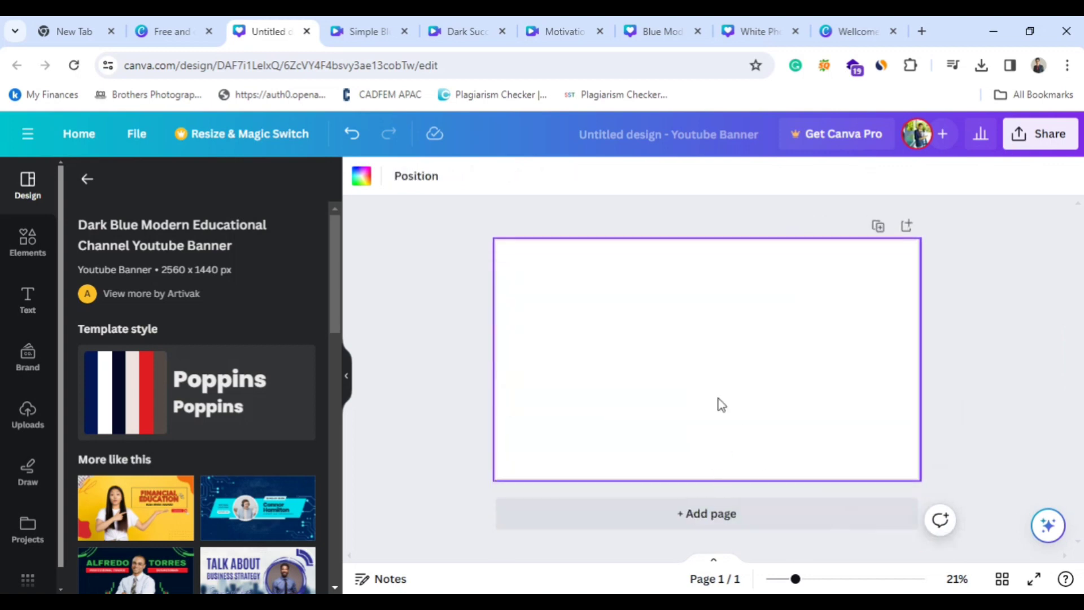
pyautogui.click(362, 189)
pyautogui.scroll(-5, 256, 463)
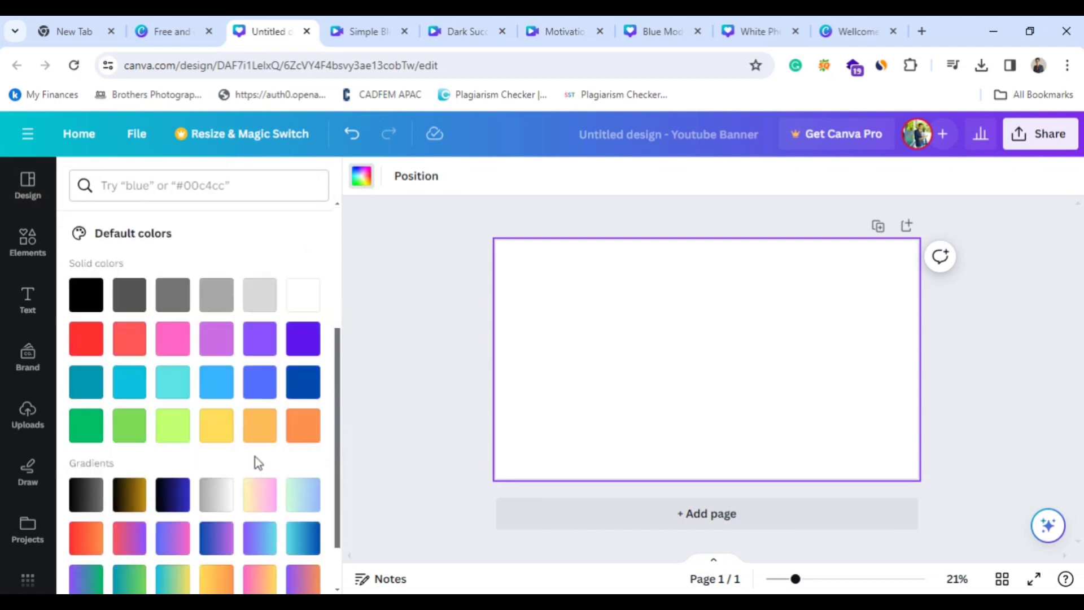
pyautogui.click(217, 474)
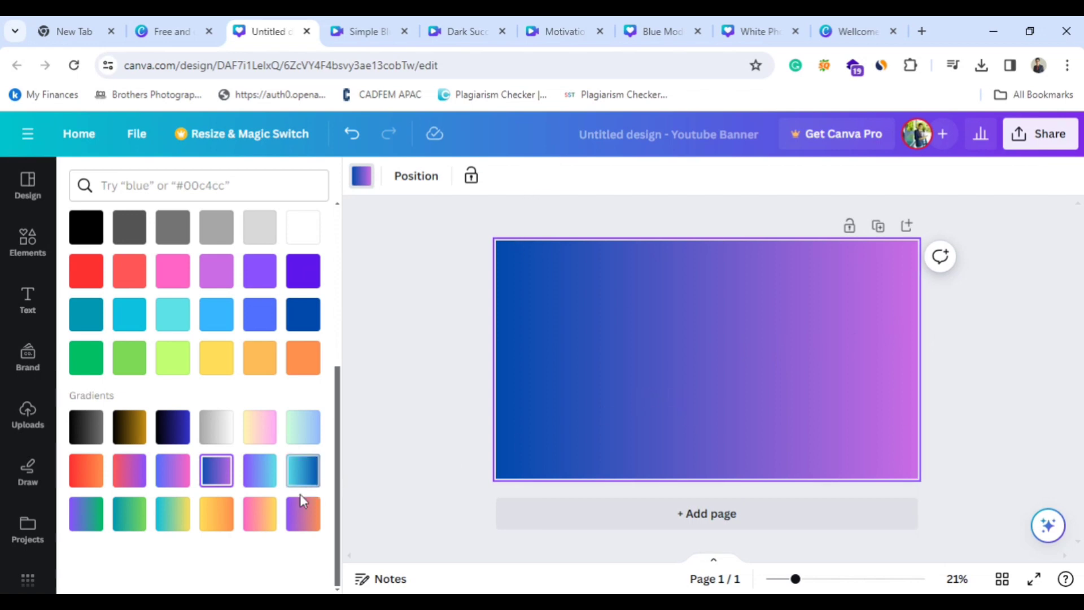
pyautogui.click(214, 518)
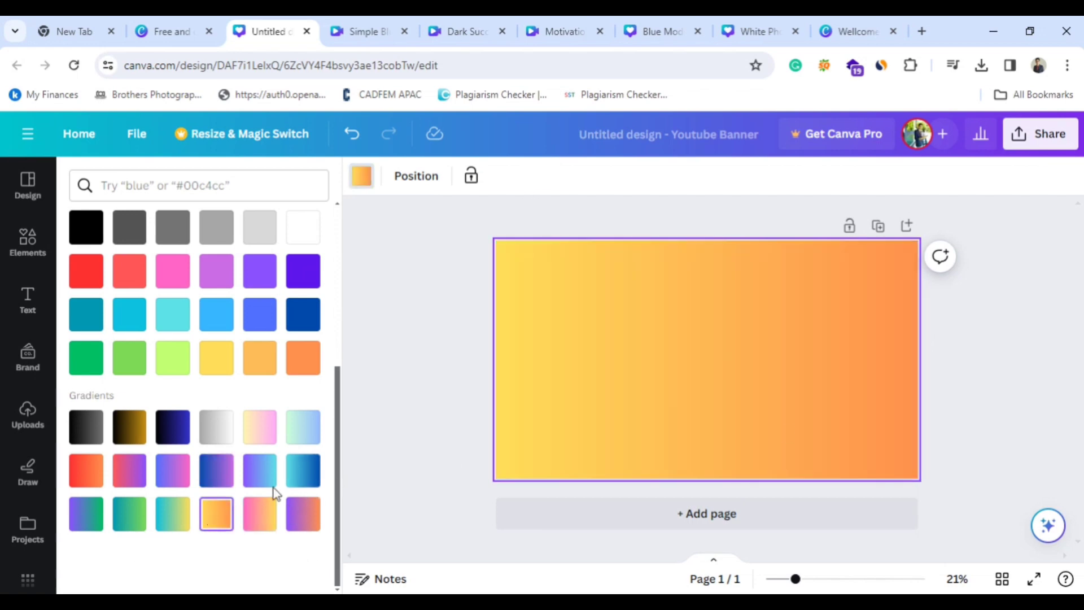
pyautogui.click(451, 347)
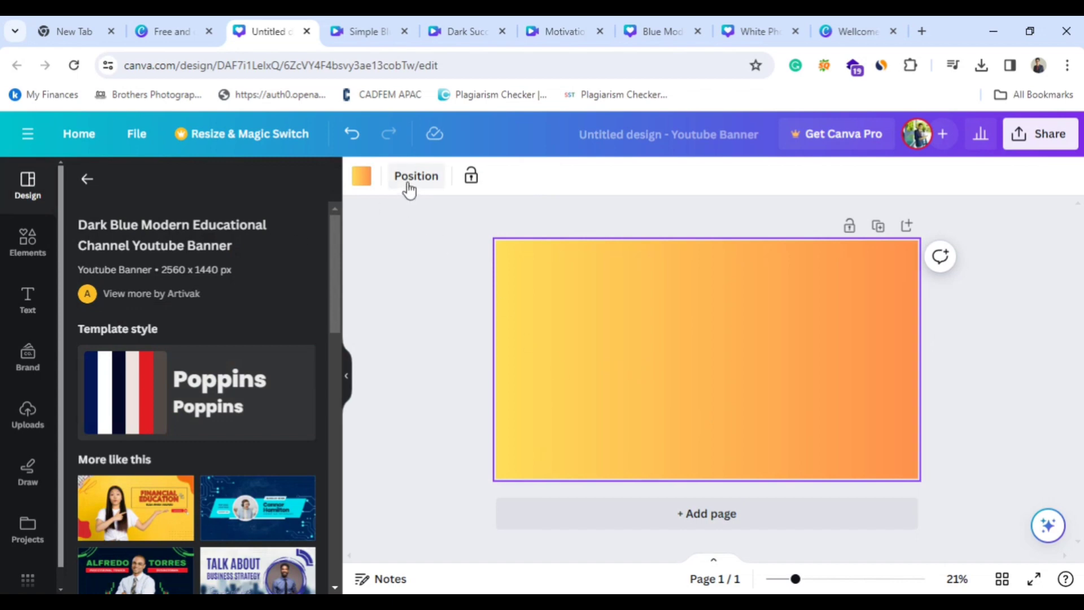
# Add the HUGE SALE font combination to the orange page, move it toward the upper left, and delete the plain placeholder heading.
pyautogui.click(27, 299)
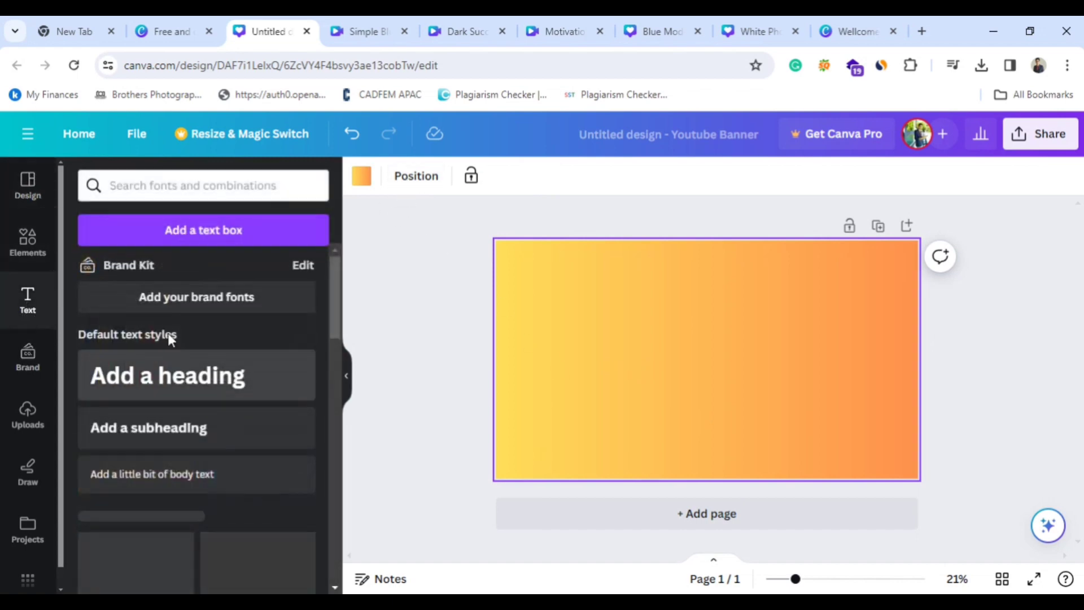
pyautogui.click(151, 377)
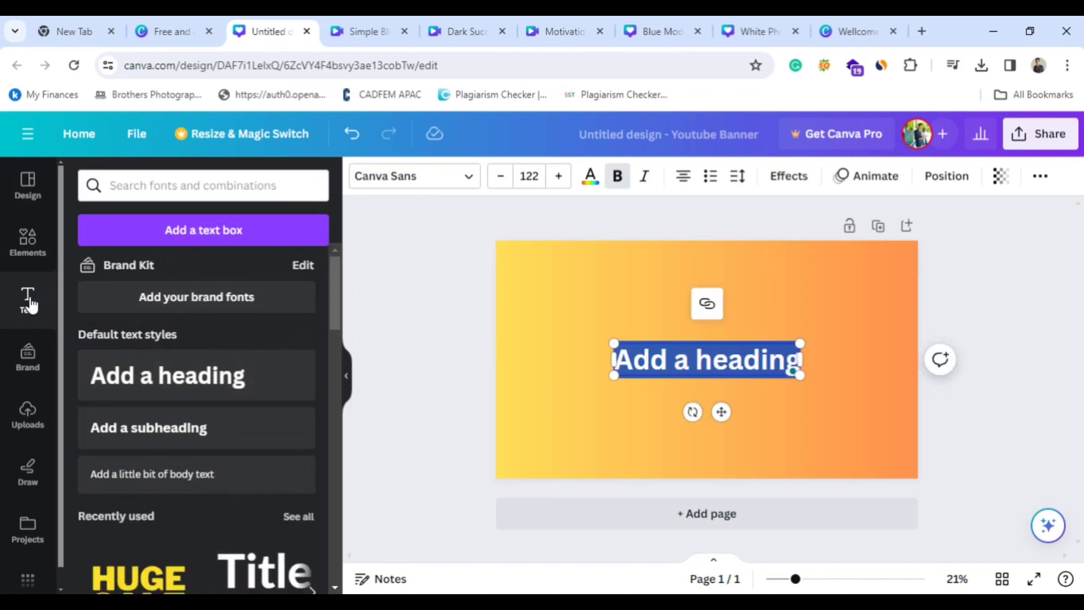
pyautogui.scroll(-3, 157, 382)
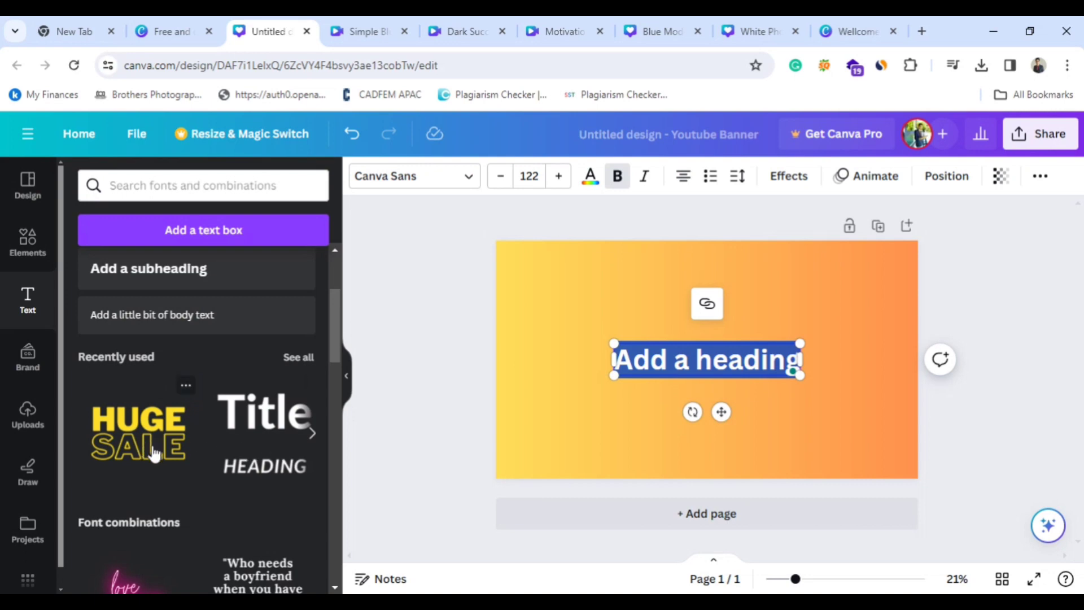
pyautogui.click(166, 443)
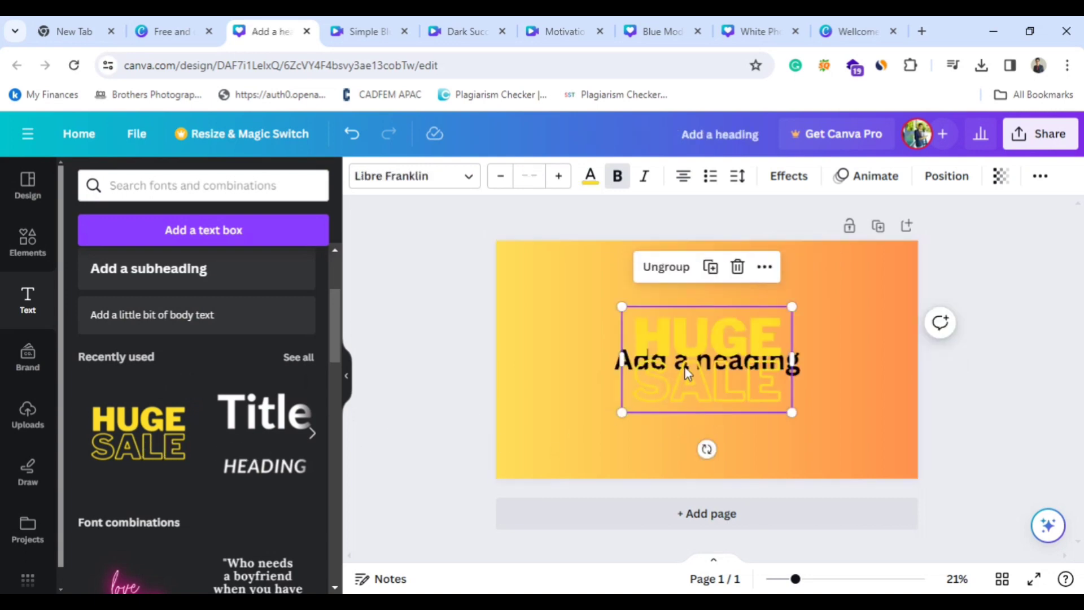
pyautogui.moveTo(684, 369); pyautogui.dragTo(630, 328)
pyautogui.click(671, 361)
pyautogui.press('Delete')
# Recolor both HUGE and SALE with the black Brand Kit color and move the text group to the page's center.
pyautogui.click(590, 175)
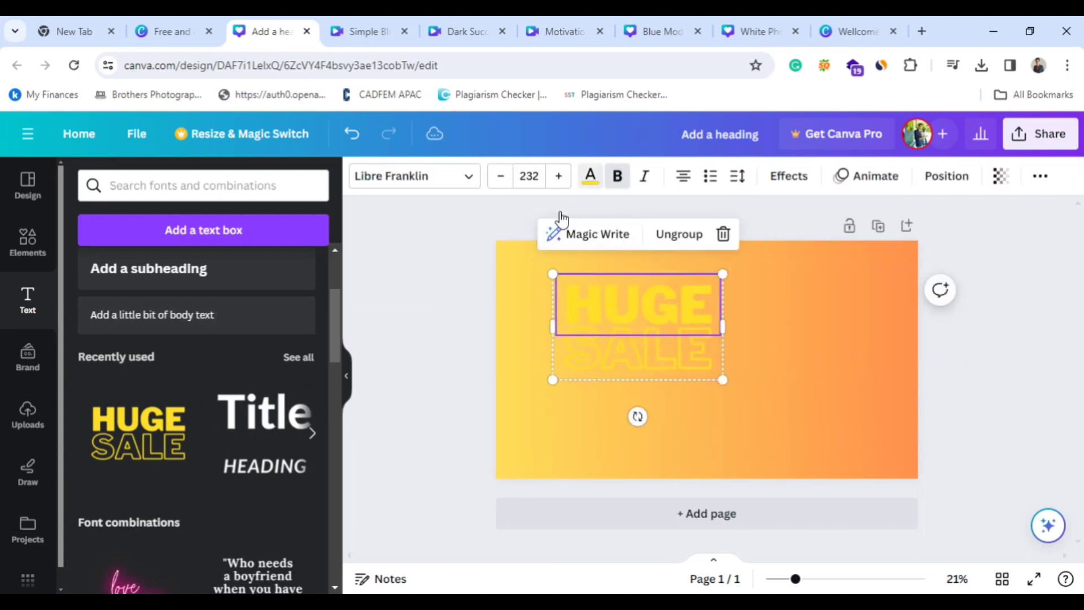
pyautogui.click(294, 515)
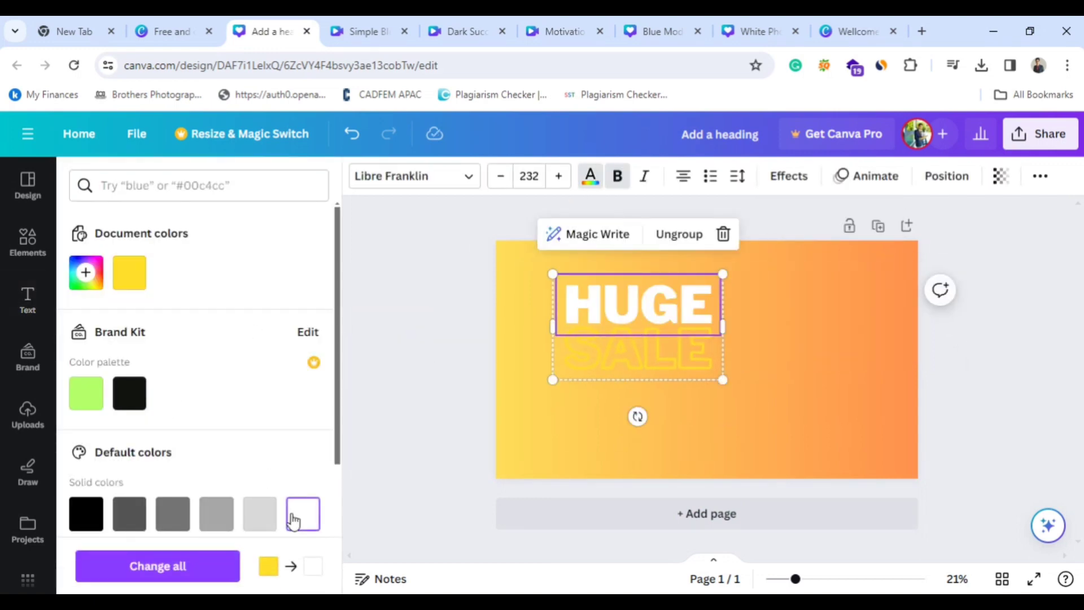
pyautogui.click(129, 393)
pyautogui.click(655, 357)
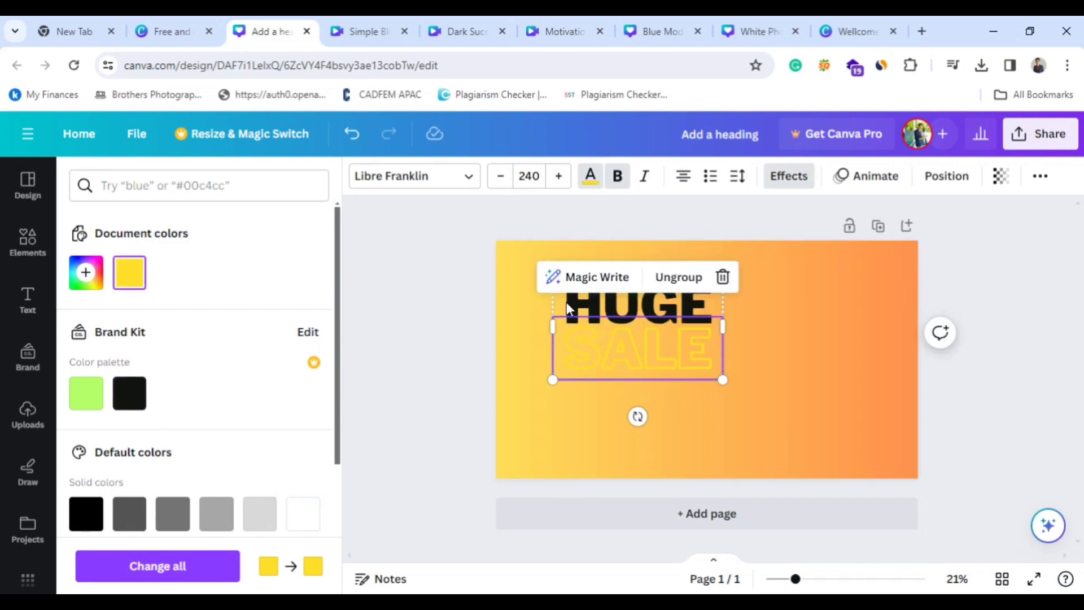
pyautogui.click(588, 175)
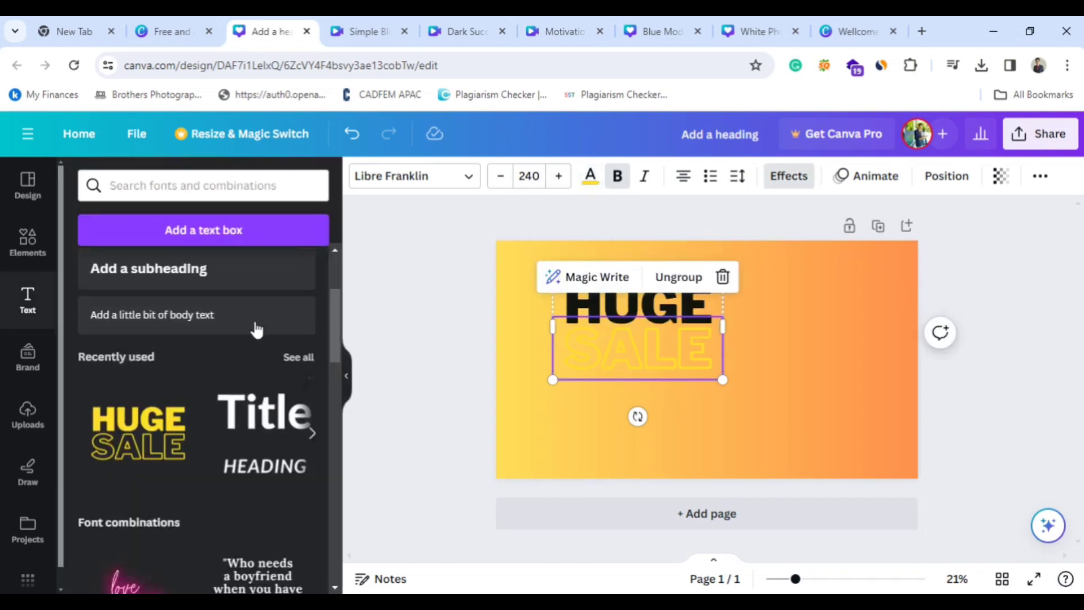
pyautogui.click(589, 178)
pyautogui.click(141, 390)
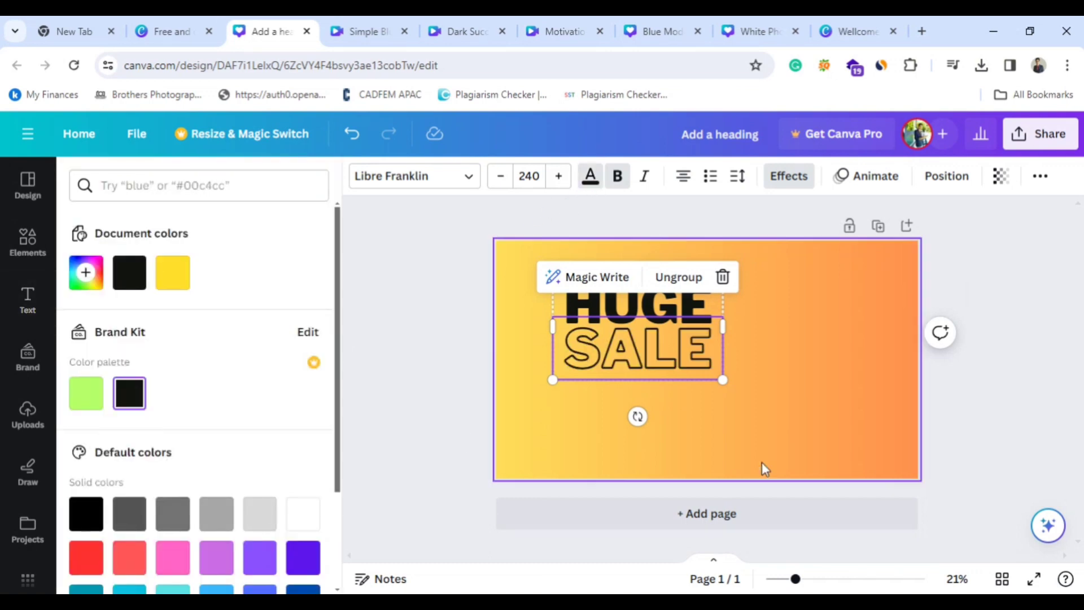
pyautogui.click(718, 399)
pyautogui.moveTo(654, 358); pyautogui.dragTo(714, 389)
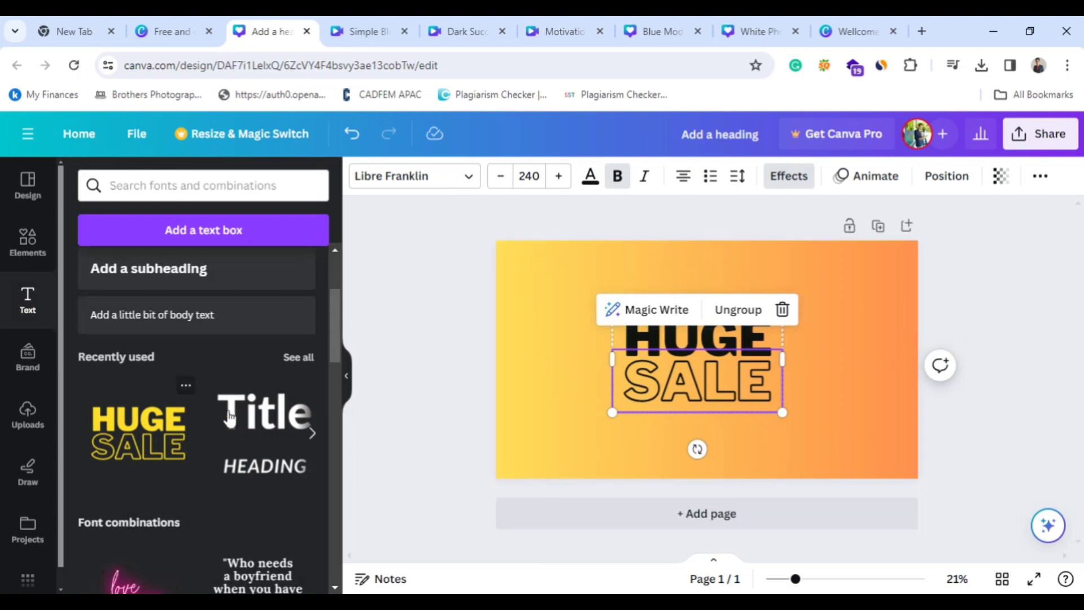
# Place the recently used neon "love you" font combination beside HUGE SALE and recolor the word "you" black.
pyautogui.click(299, 363)
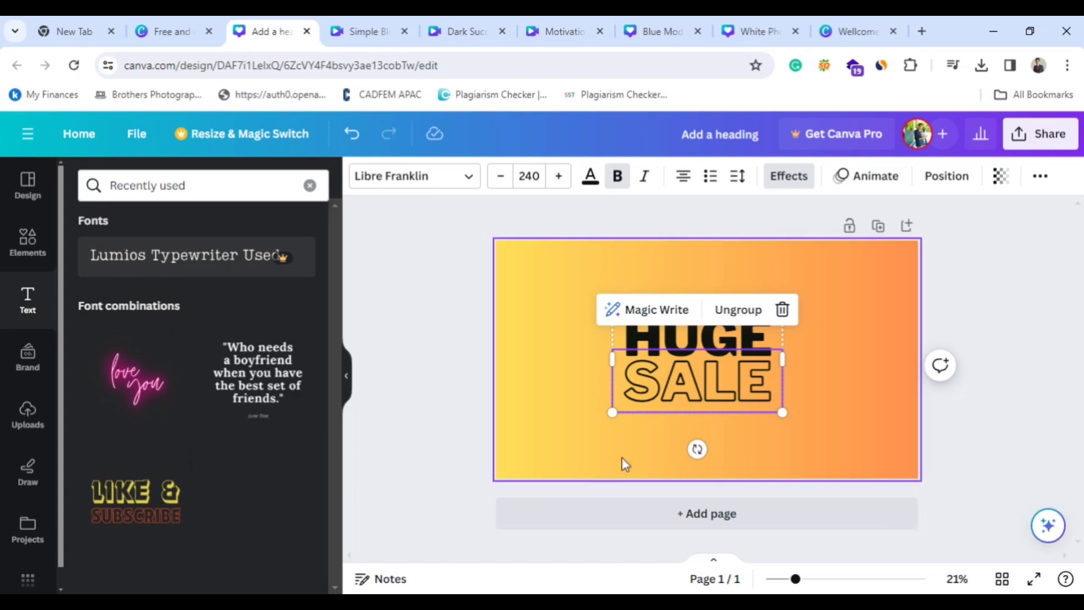
pyautogui.moveTo(672, 419); pyautogui.dragTo(613, 372)
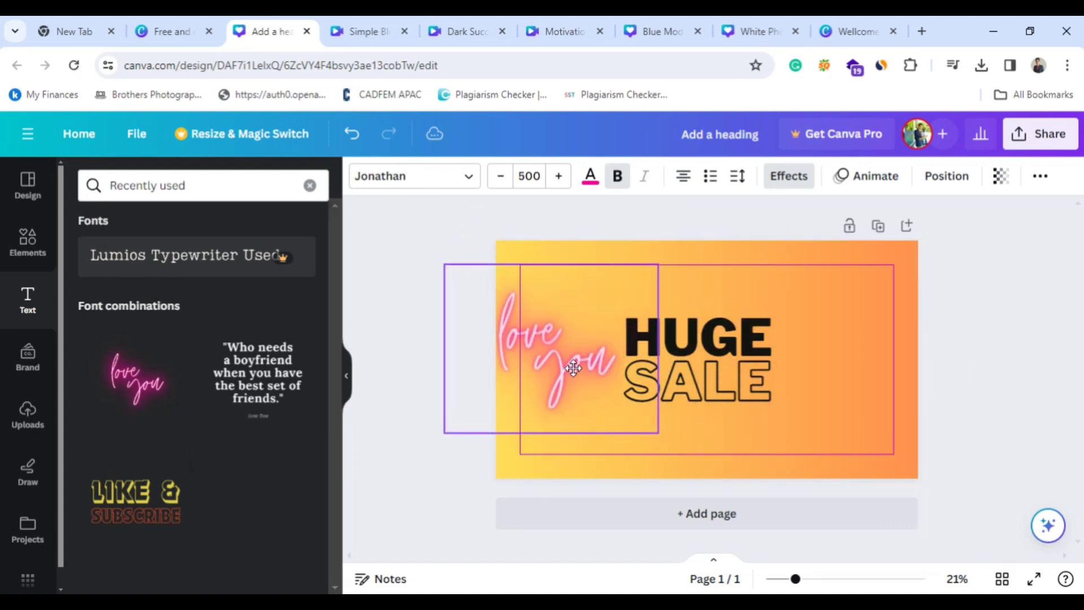
pyautogui.click(588, 377)
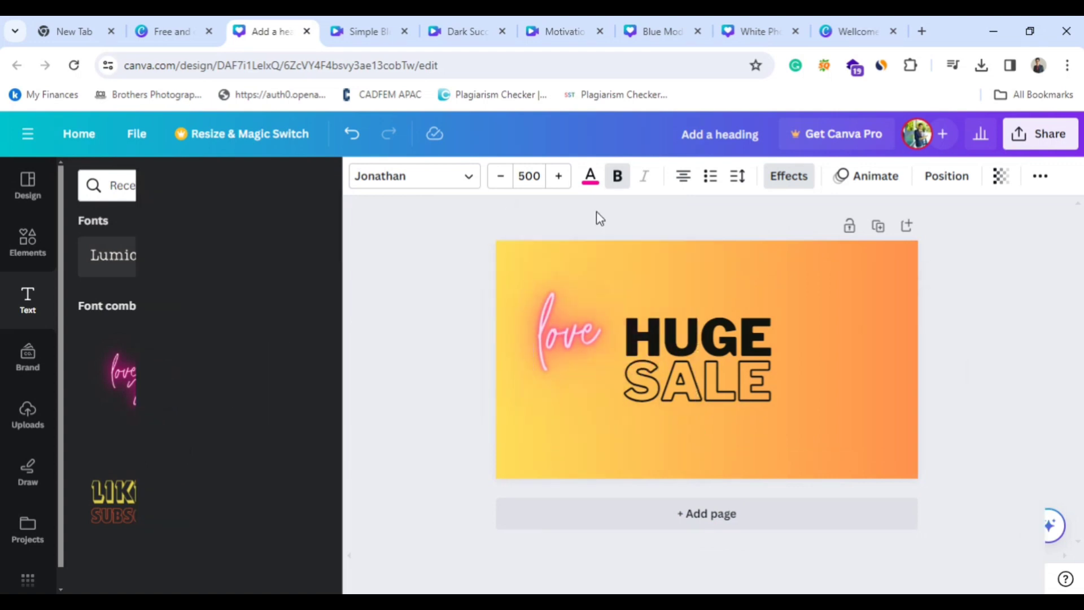
pyautogui.click(589, 176)
pyautogui.click(131, 285)
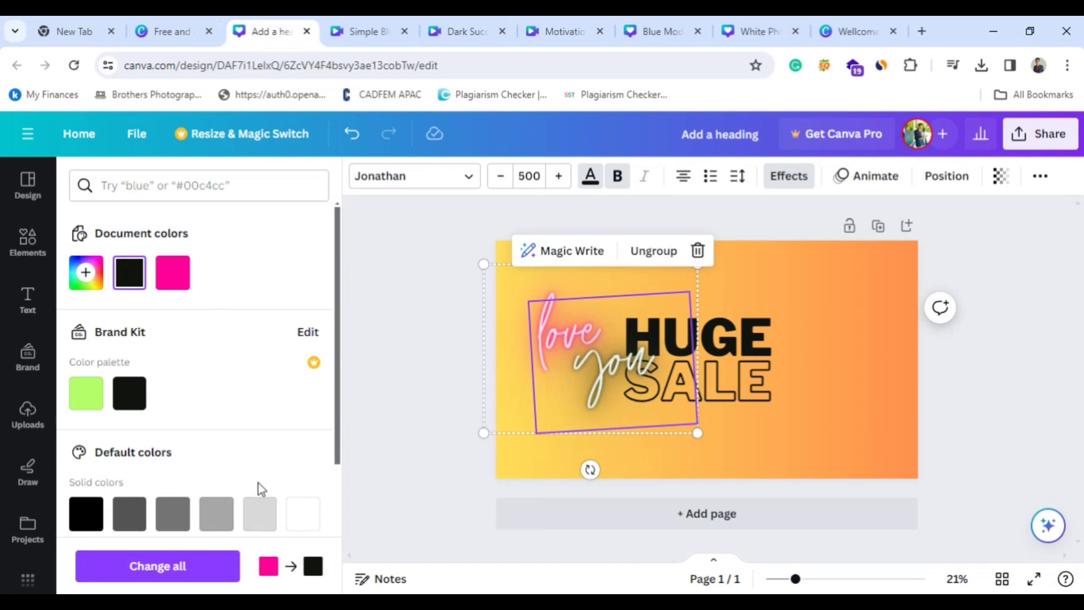
# Clear the neon text and HUGE off the page, keeping only the outlined SALE in the upper middle.
pyautogui.click(855, 400)
pyautogui.moveTo(661, 361); pyautogui.dragTo(1083, 349)
pyautogui.moveTo(562, 351); pyautogui.dragTo(254, 346)
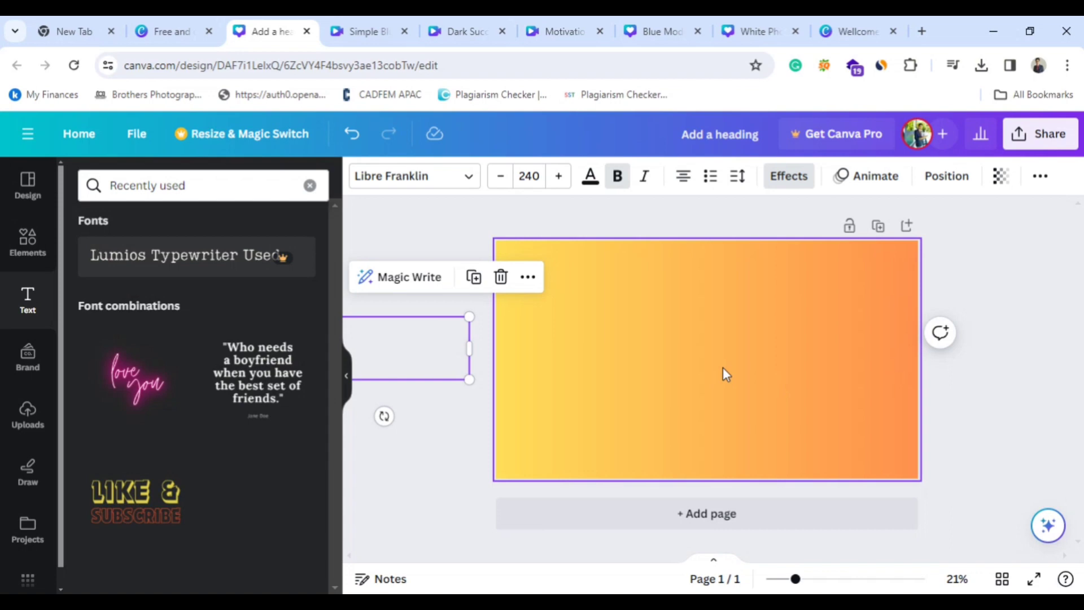
pyautogui.moveTo(440, 350); pyautogui.dragTo(687, 352)
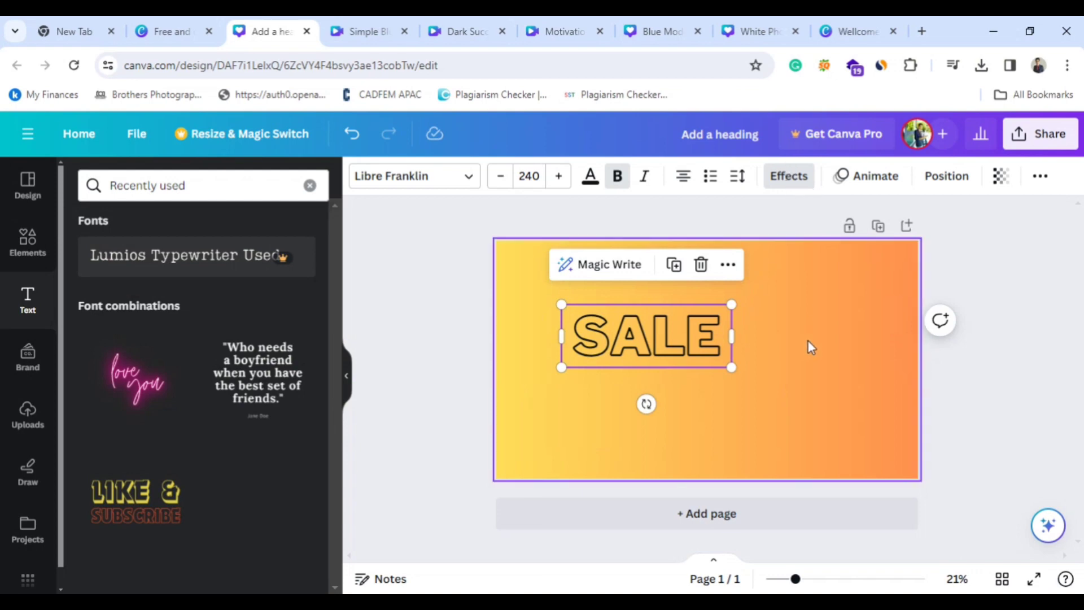
# Try the Fade text animation on SALE, and apply the Pan animation on enter instead.
pyautogui.click(860, 175)
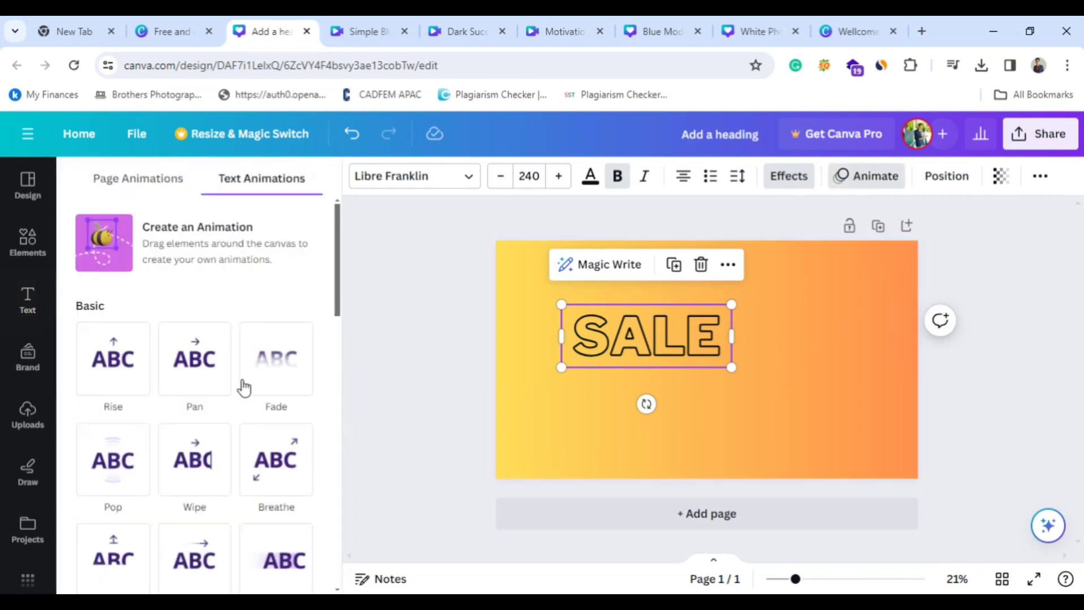
pyautogui.click(264, 371)
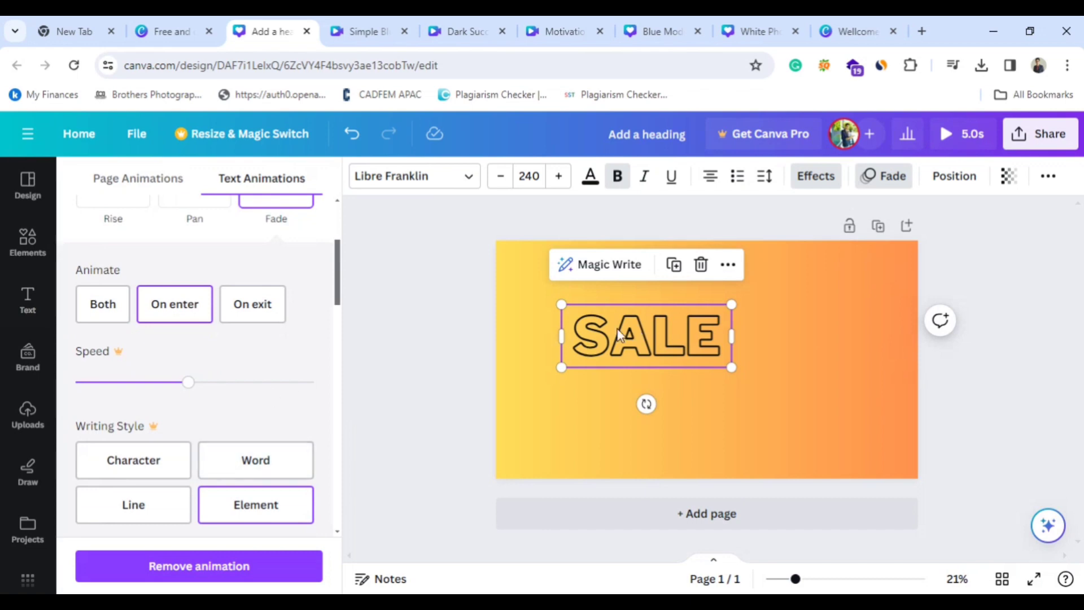
pyautogui.scroll(3, 184, 393)
pyautogui.click(175, 367)
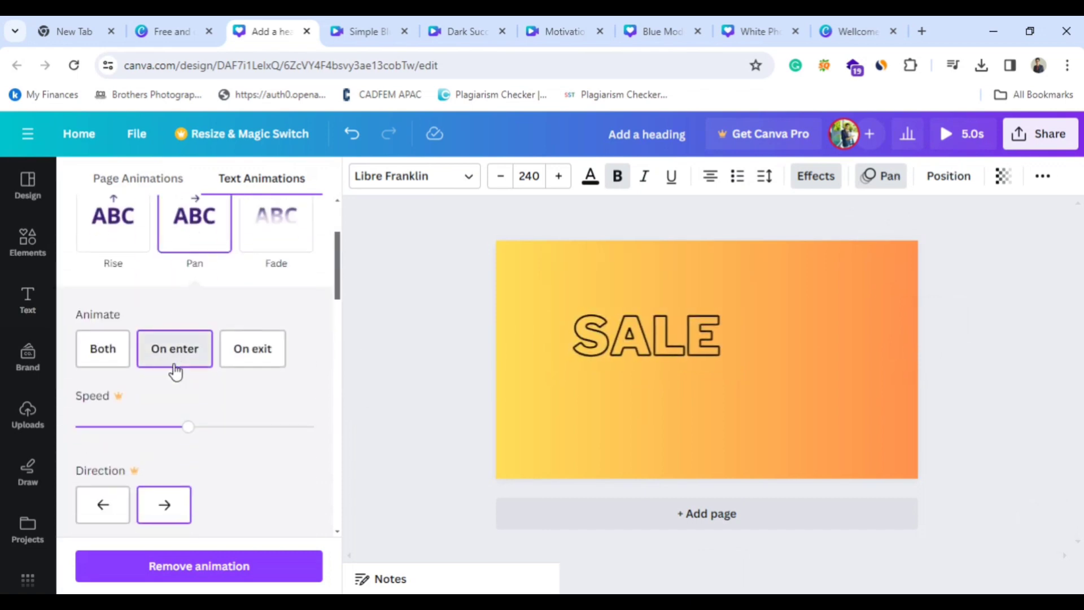
# Try the Splice, Shadow, Lift and Hollow text effects on SALE and settle on Echo.
pyautogui.click(811, 180)
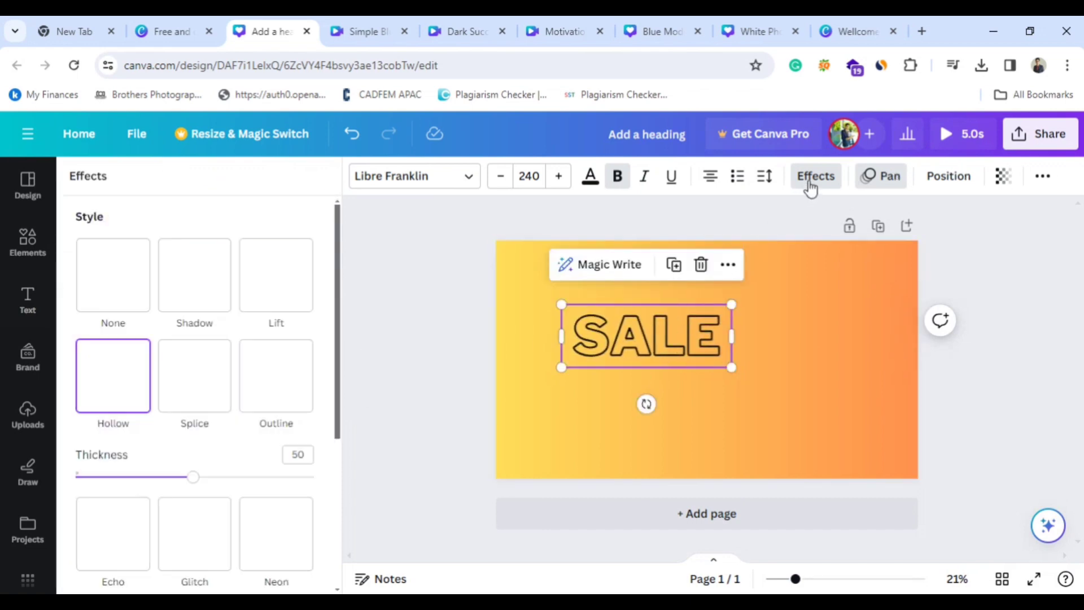
pyautogui.click(197, 380)
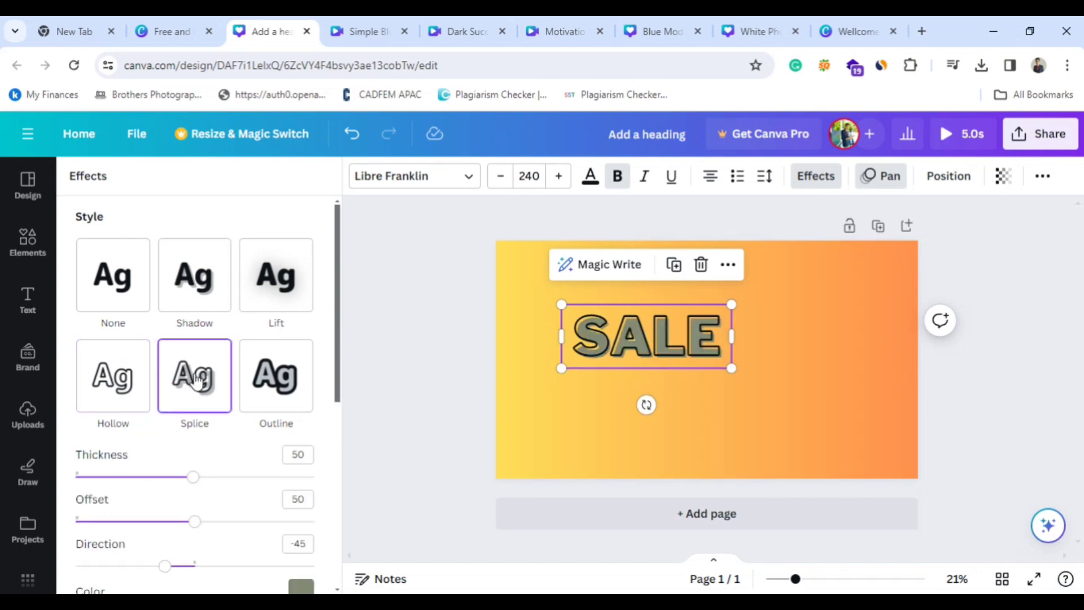
pyautogui.click(203, 285)
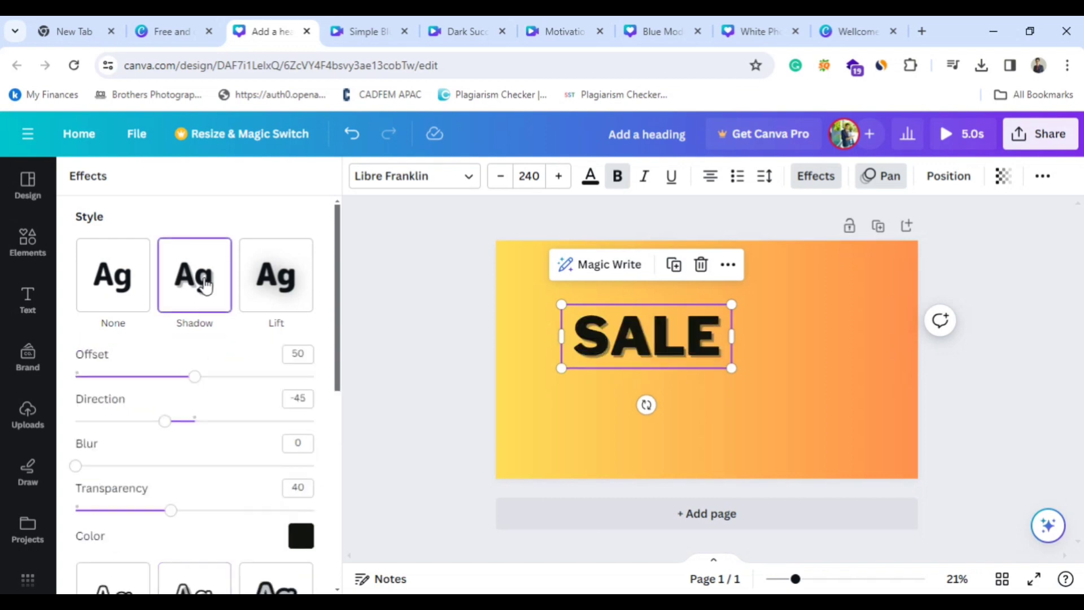
pyautogui.click(271, 288)
pyautogui.click(133, 451)
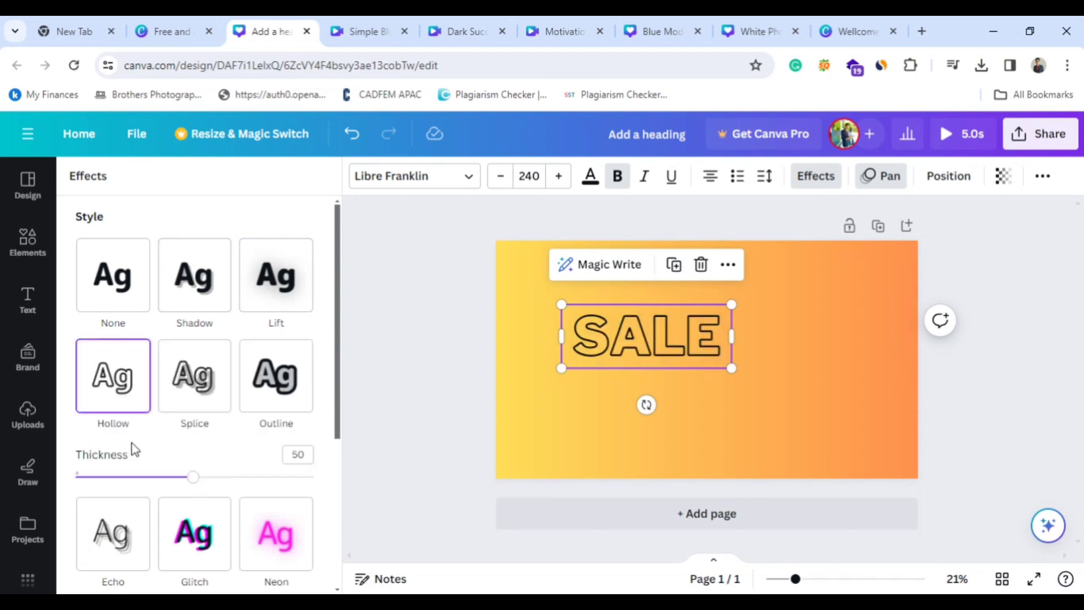
pyautogui.click(109, 551)
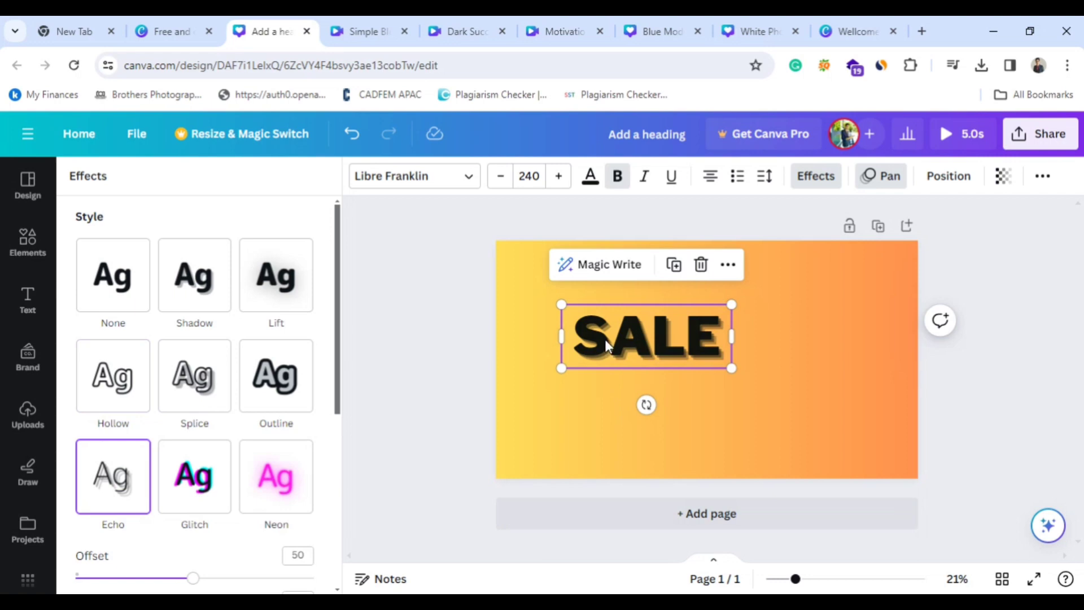
# Move SALE slightly toward the page's center and align its text to the left edge of its box.
pyautogui.moveTo(607, 353); pyautogui.dragTo(625, 363)
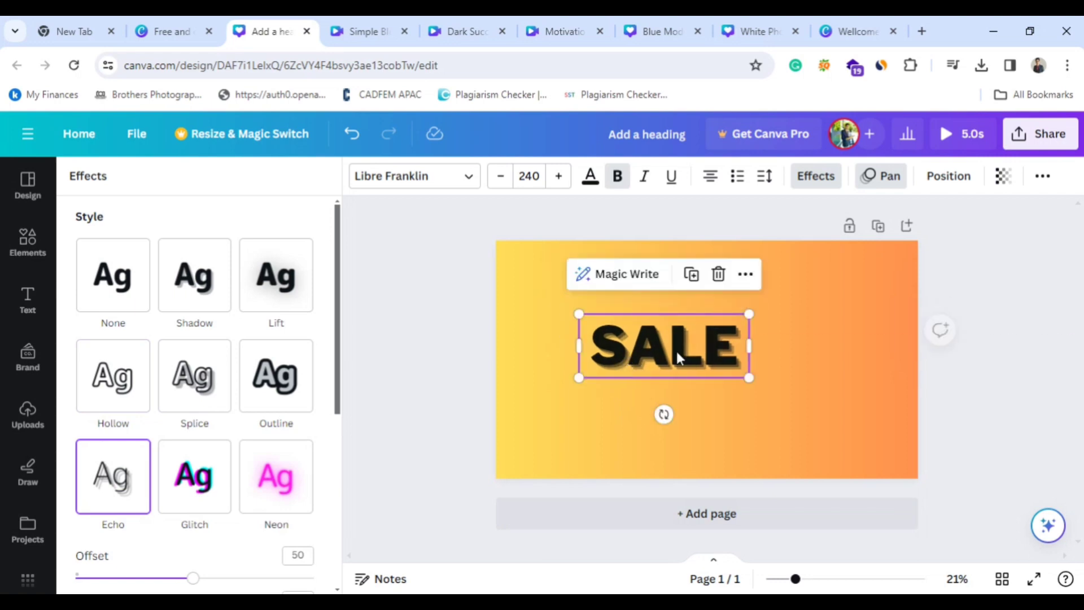
pyautogui.click(709, 176)
pyautogui.click(768, 408)
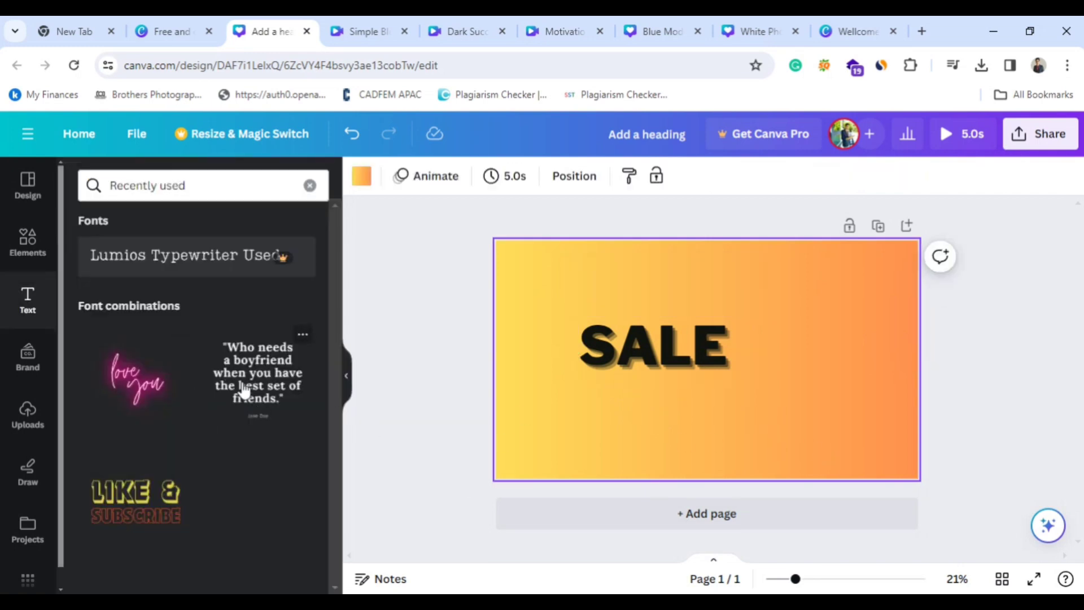
# Add copies of the "Who needs a boyfriend" quote combination, placing one just right of SALE and moving the extras off the page.
pyautogui.click(269, 381)
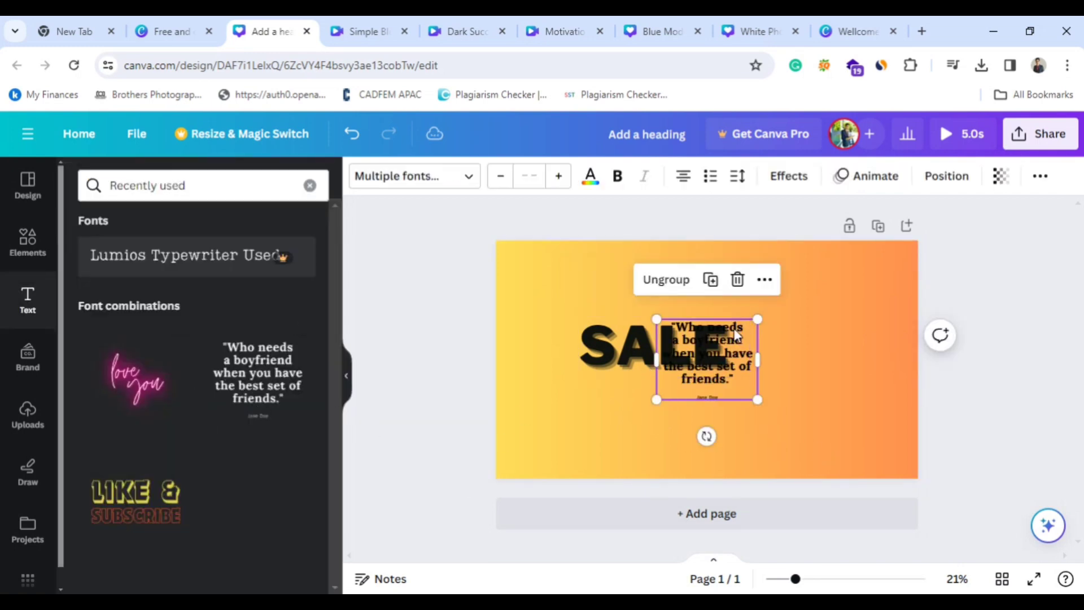
pyautogui.moveTo(723, 332); pyautogui.dragTo(469, 329)
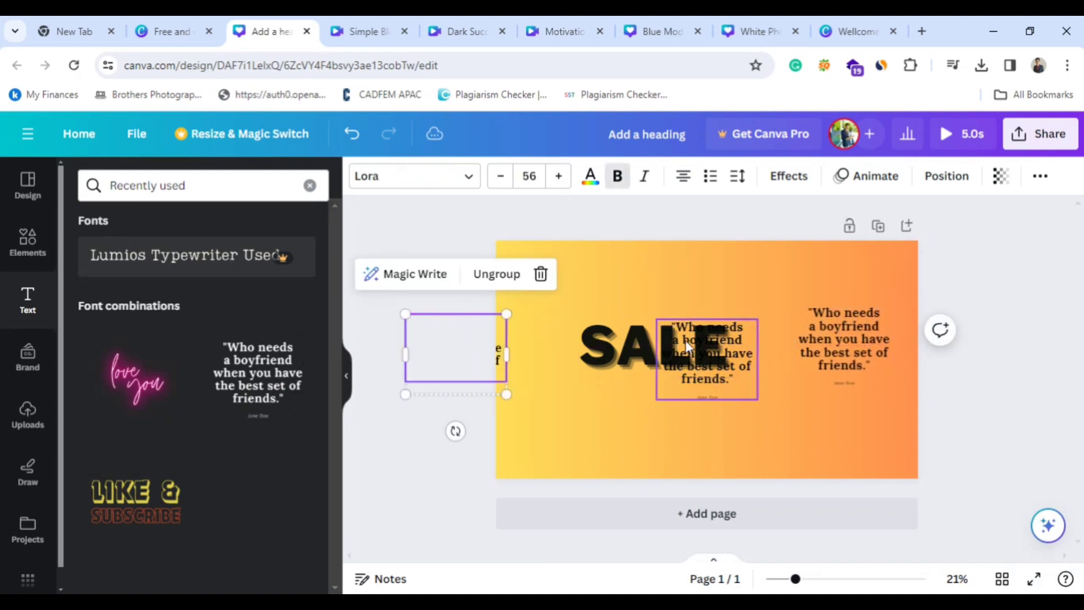
pyautogui.moveTo(685, 340); pyautogui.dragTo(292, 395)
pyautogui.moveTo(841, 333); pyautogui.dragTo(797, 332)
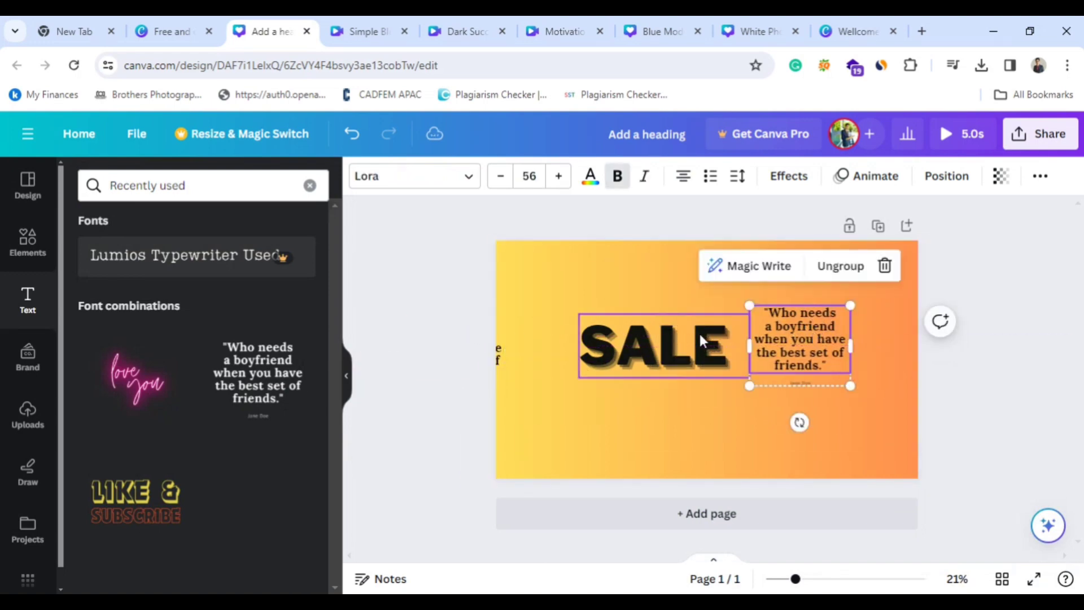
# Delete SALE, enlarge the quote combination until its font size is about 125, and move it near the middle of the page.
pyautogui.click(700, 341)
pyautogui.press('Delete')
pyautogui.click(789, 341)
pyautogui.moveTo(749, 305); pyautogui.dragTo(559, 287)
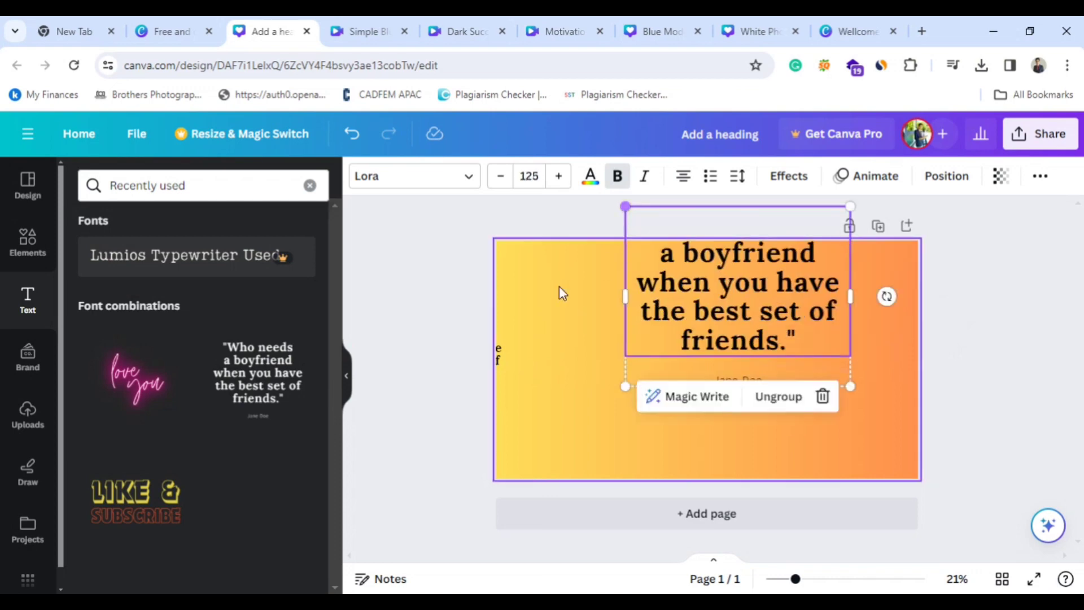
pyautogui.moveTo(721, 346); pyautogui.dragTo(714, 390)
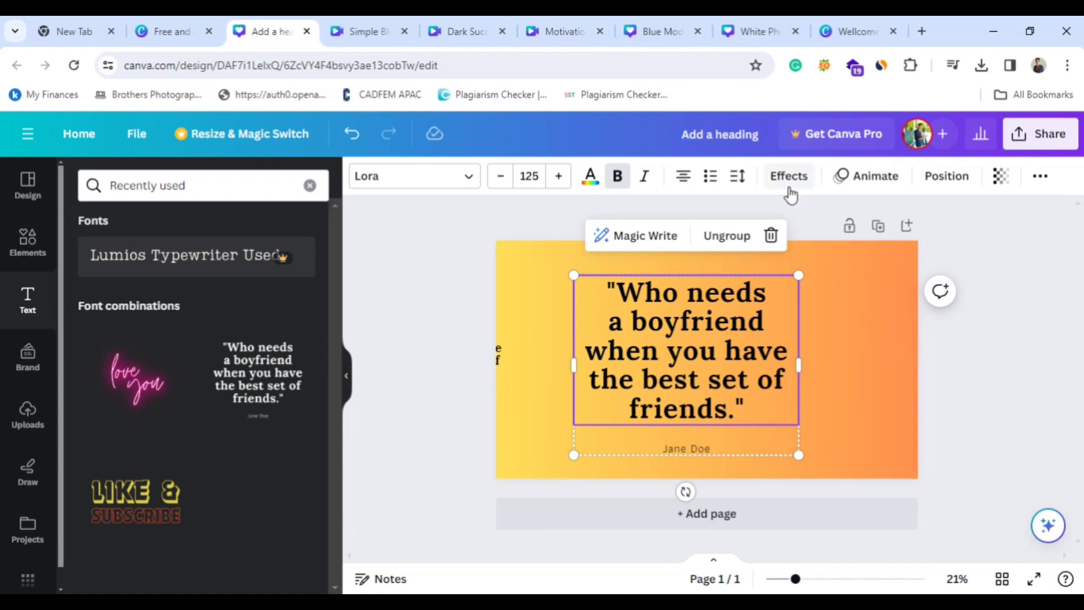
# Try left, right and center alignment on the quote text and settle on justified.
pyautogui.click(683, 176)
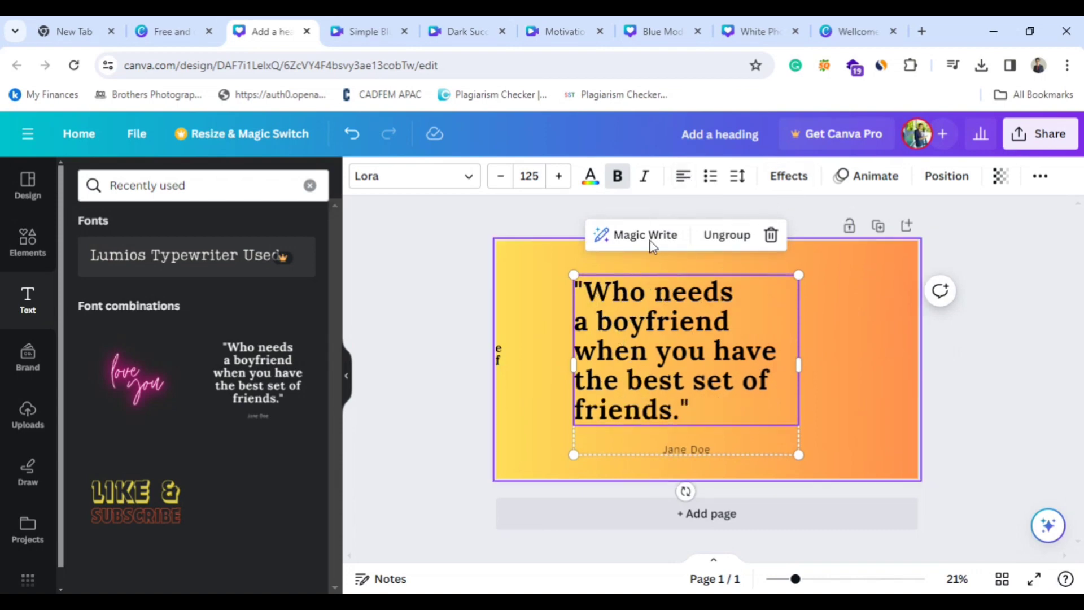
pyautogui.click(683, 176)
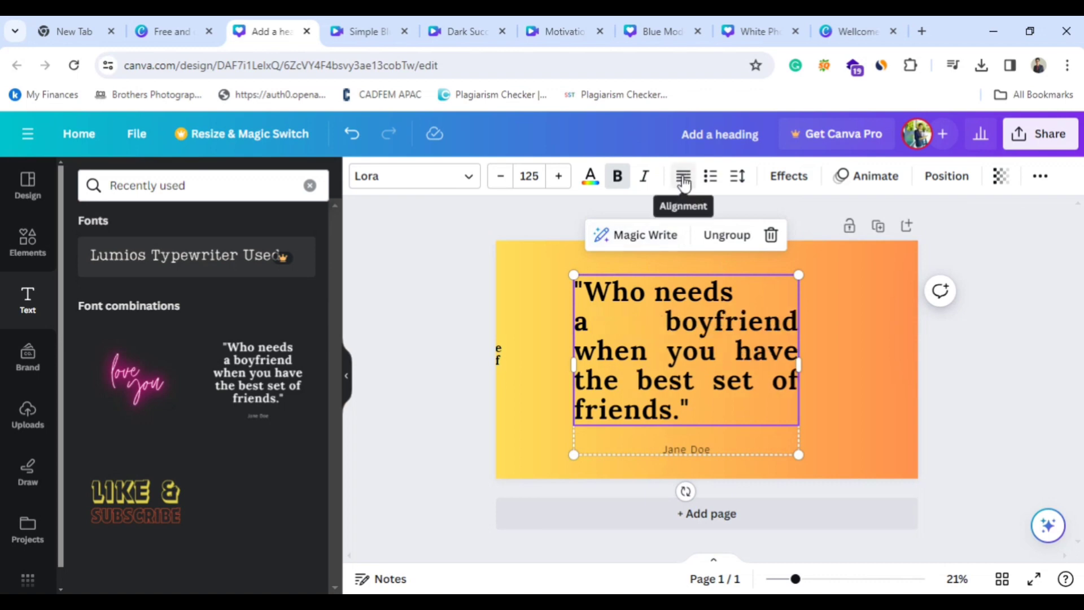
pyautogui.click(683, 177)
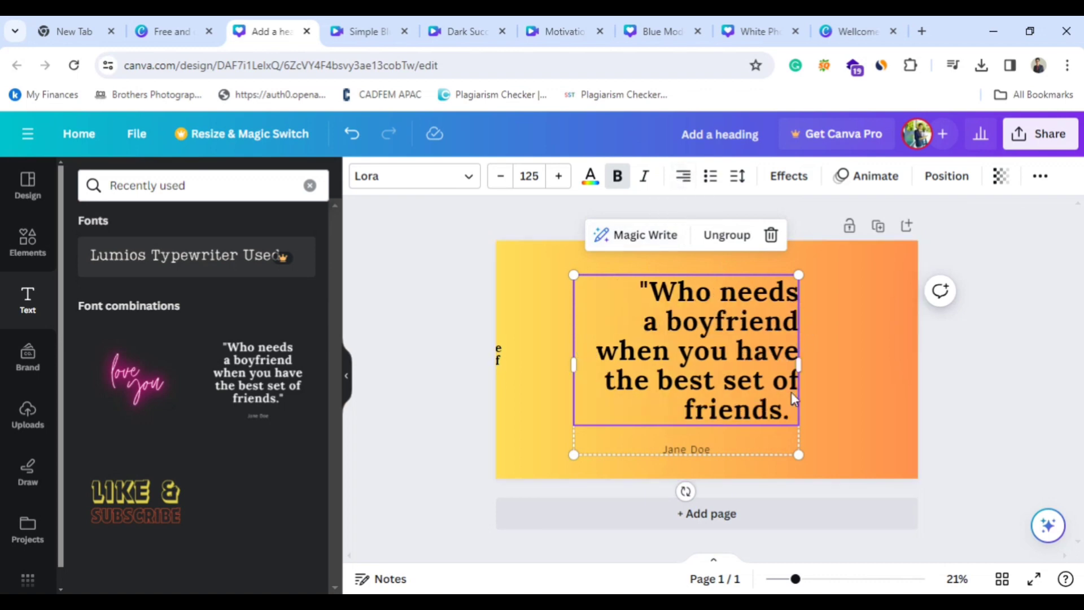
pyautogui.click(684, 177)
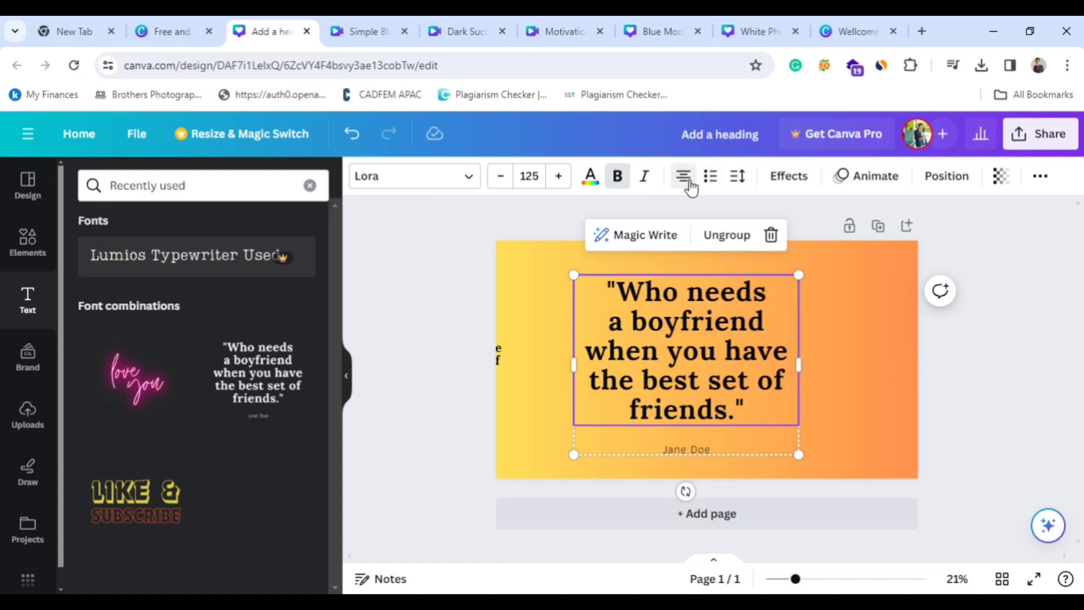
pyautogui.click(684, 177)
pyautogui.click(684, 177)
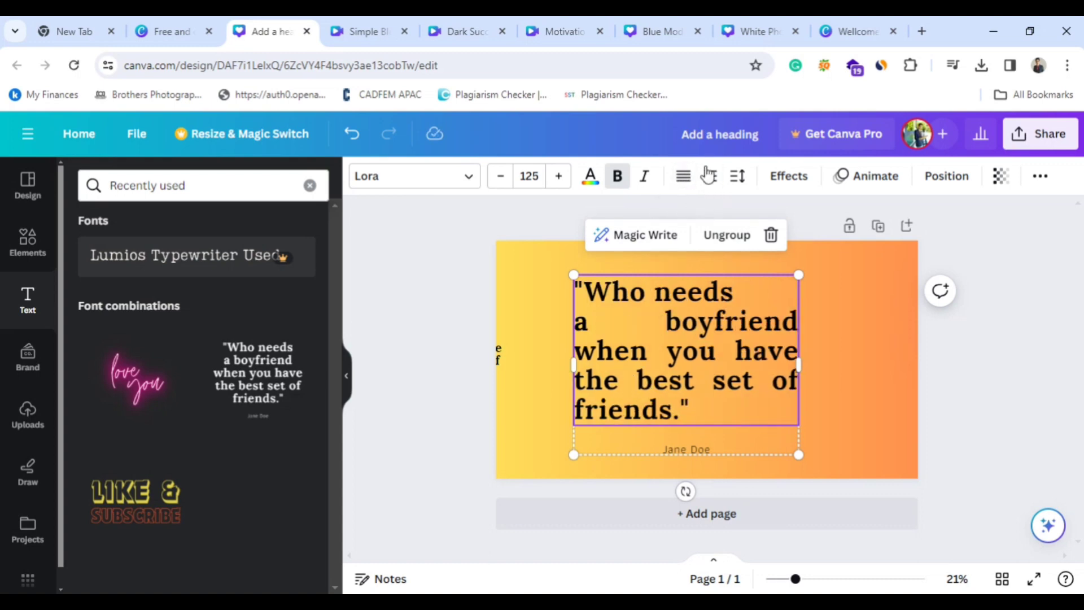
# Turn the quote into a bulleted list with letter spacing 0 and line spacing 0.79.
pyautogui.click(710, 177)
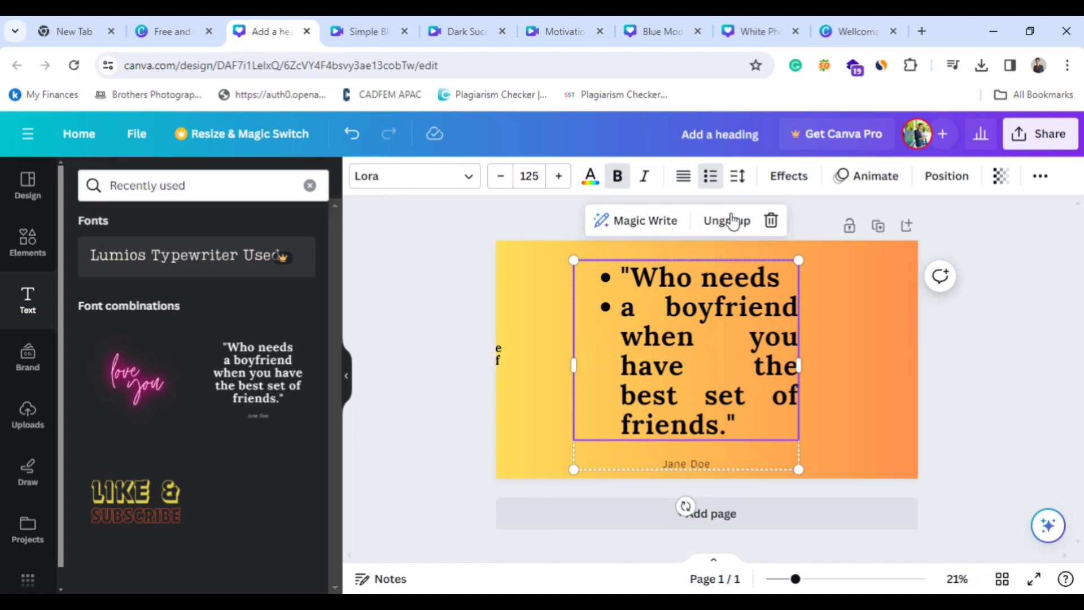
pyautogui.click(738, 176)
pyautogui.moveTo(778, 239)
pyautogui.mouseDown()
pyautogui.moveTo(807, 244)
pyautogui.moveTo(773, 240)
pyautogui.mouseUp()
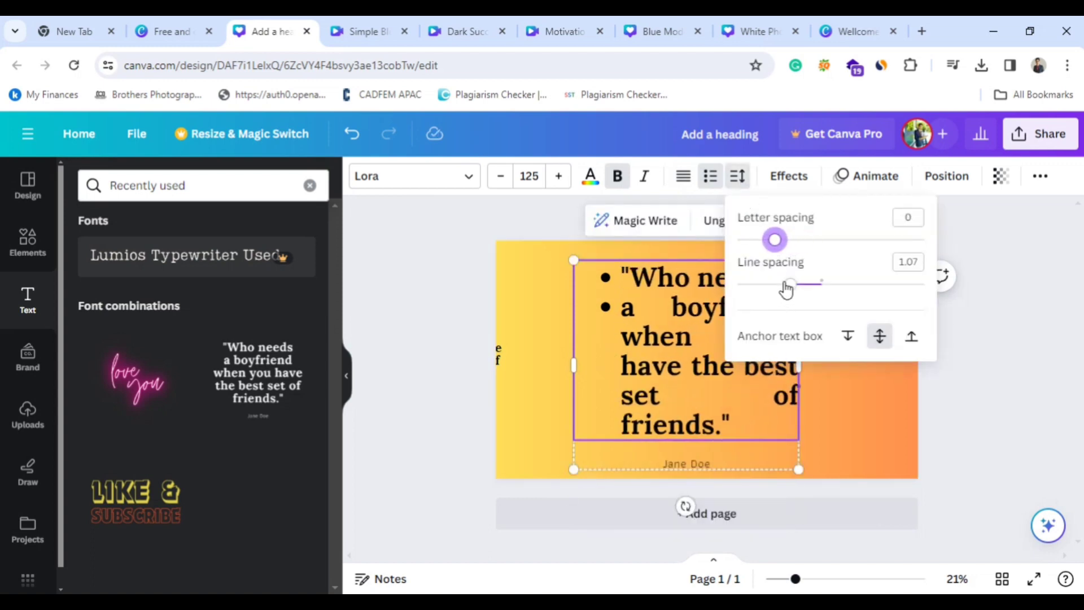
pyautogui.moveTo(786, 289); pyautogui.dragTo(764, 285)
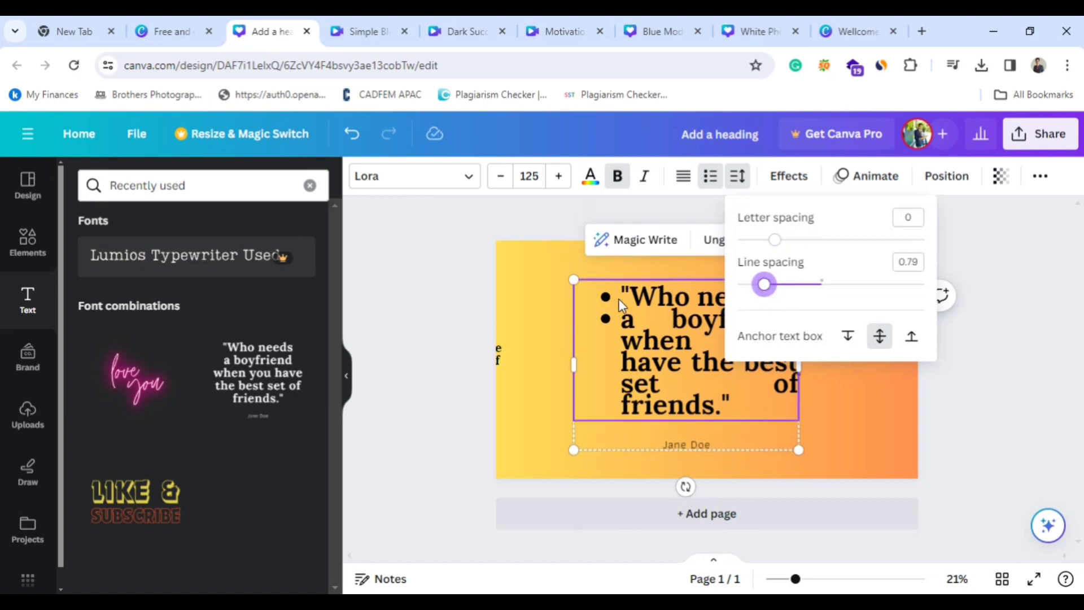
pyautogui.click(496, 355)
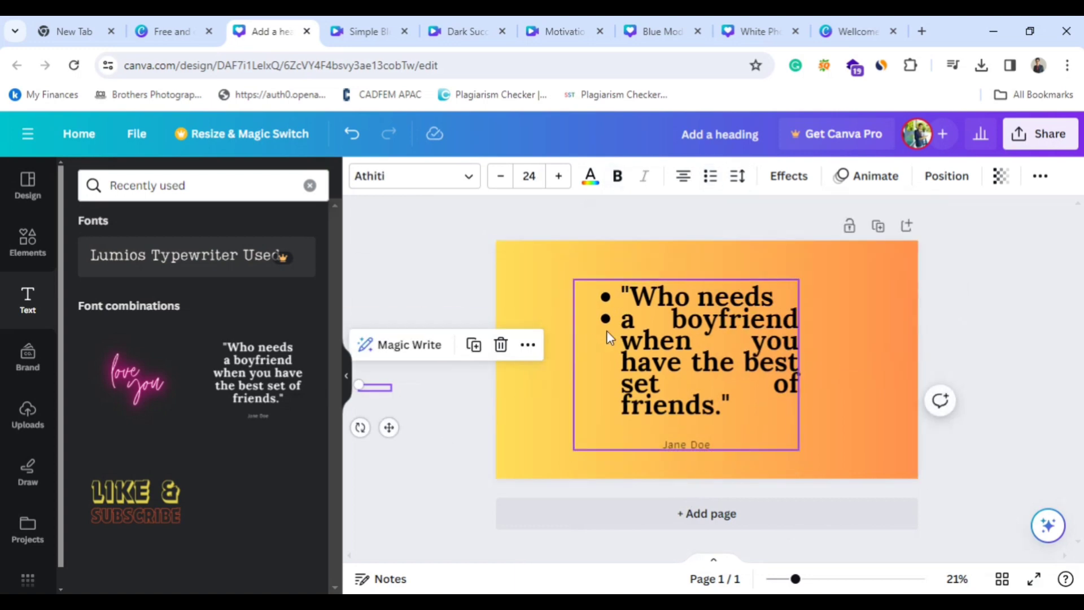
# Set the quote's font size to 123 and align the group to the center and middle of the page.
pyautogui.click(607, 334)
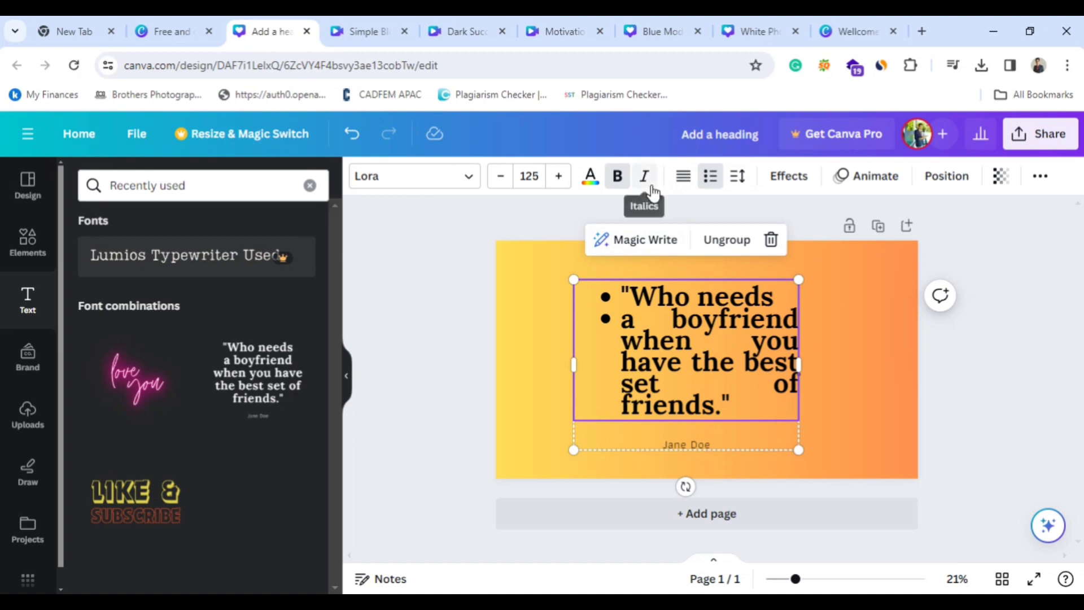
pyautogui.click(500, 180)
pyautogui.click(501, 179)
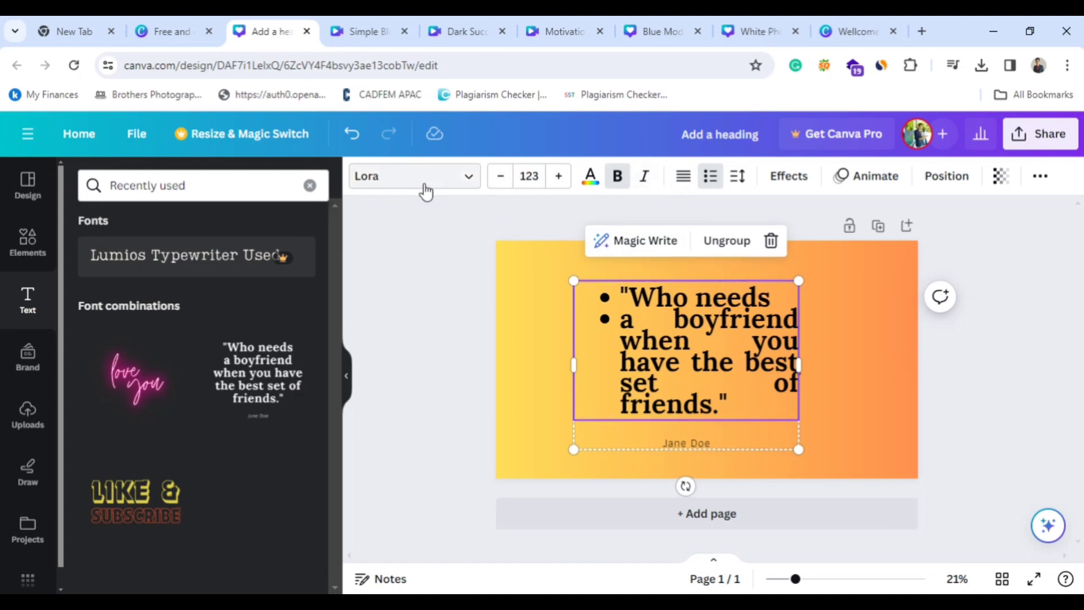
pyautogui.click(948, 178)
pyautogui.click(247, 352)
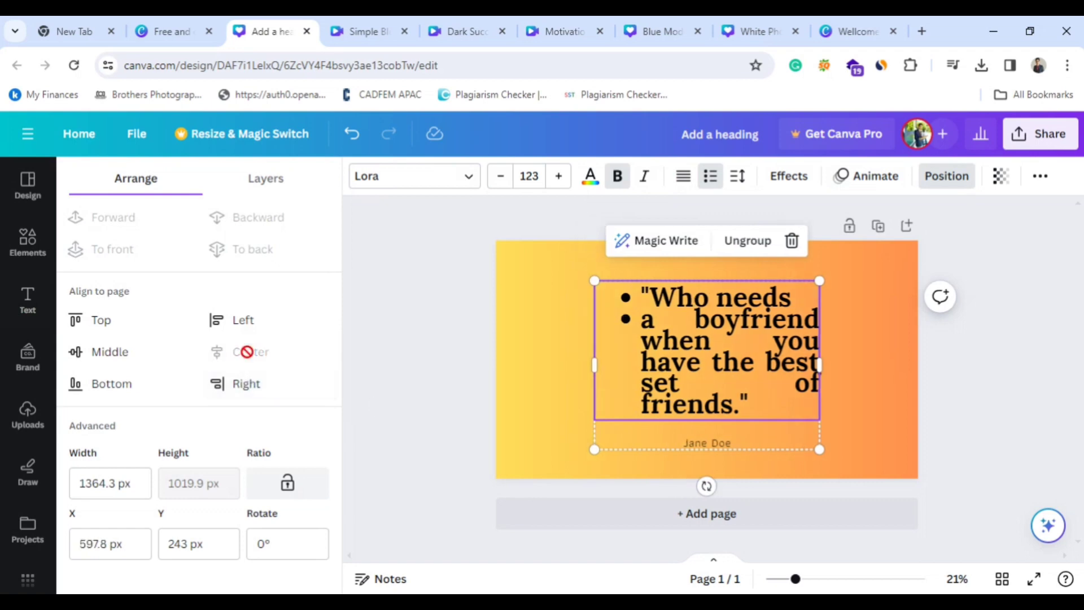
pyautogui.click(120, 351)
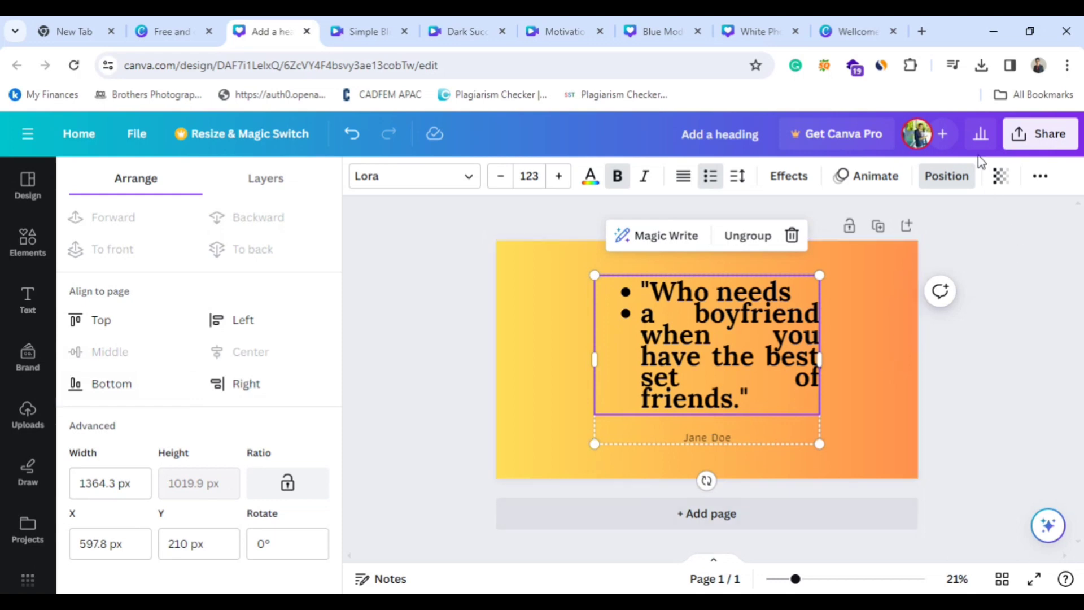
# Make the quote text slightly transparent and check its additional formatting options.
pyautogui.click(1000, 180)
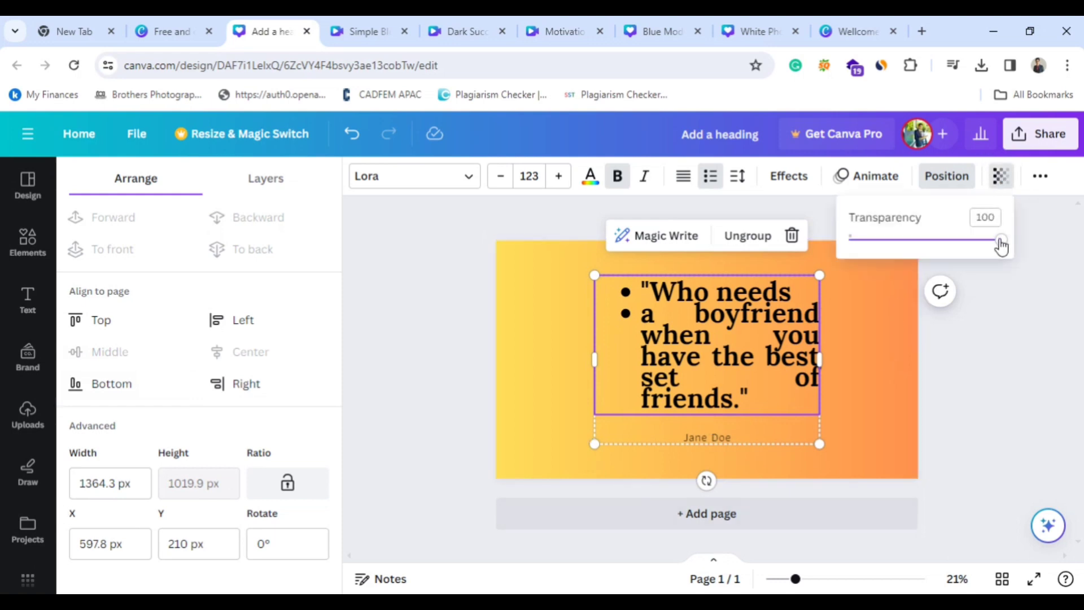
pyautogui.moveTo(994, 239); pyautogui.dragTo(967, 272)
pyautogui.click(1000, 175)
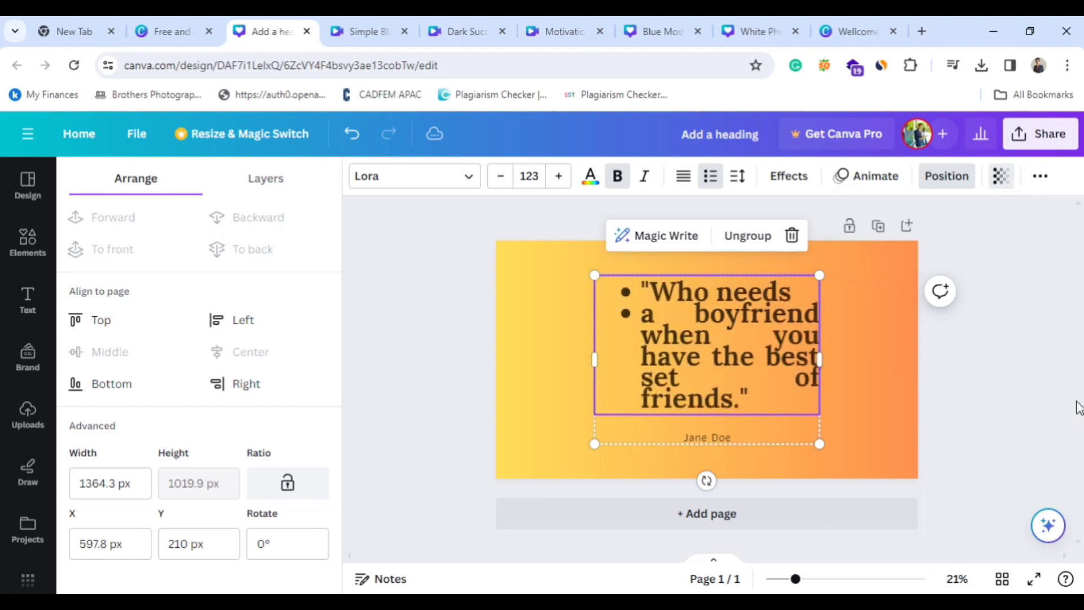
pyautogui.click(1042, 176)
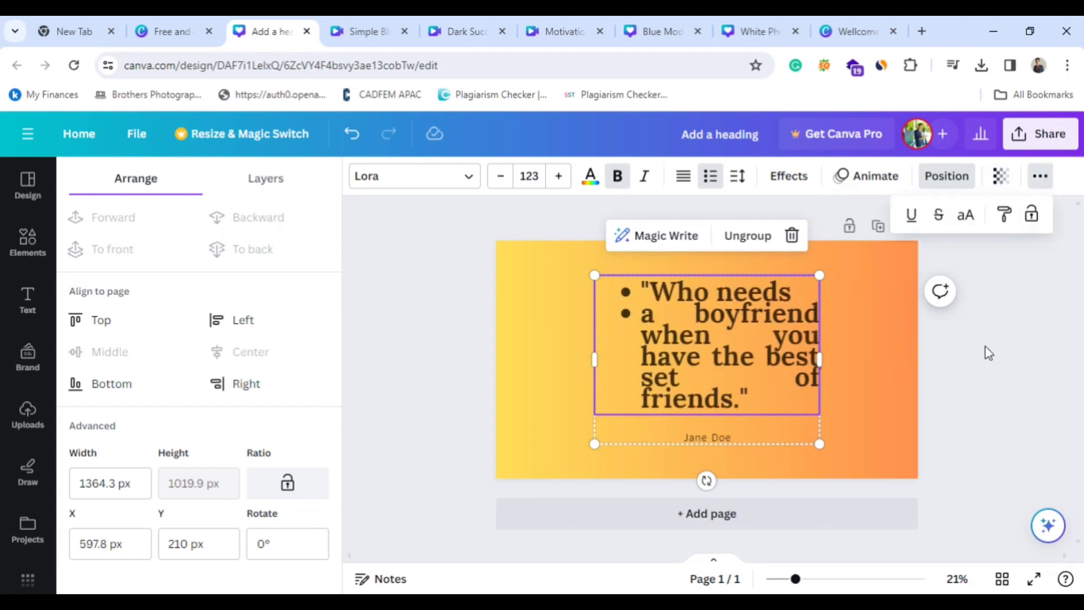
pyautogui.click(972, 329)
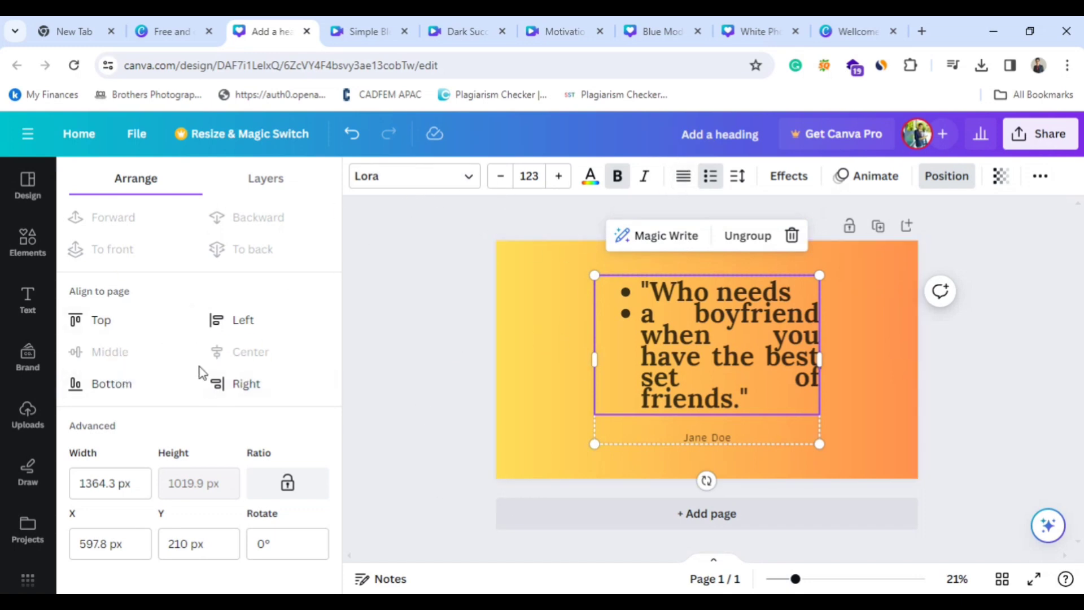
# Look over the editor's side tools and the other open designs, including the motivational reel, the travel ad and the forest video.
pyautogui.scroll(-1, 27, 497)
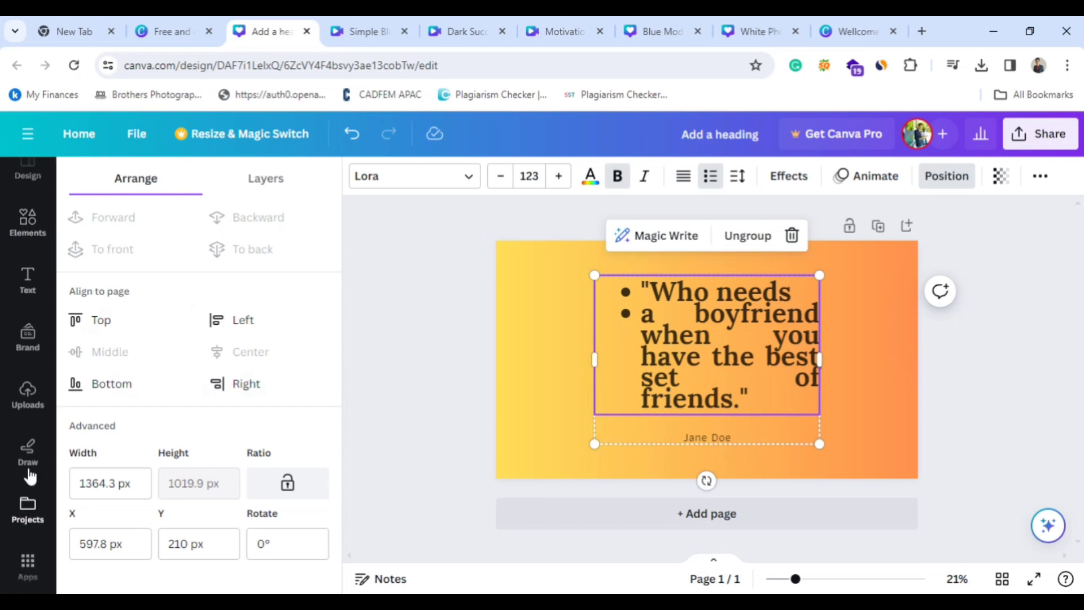
pyautogui.scroll(1, 24, 301)
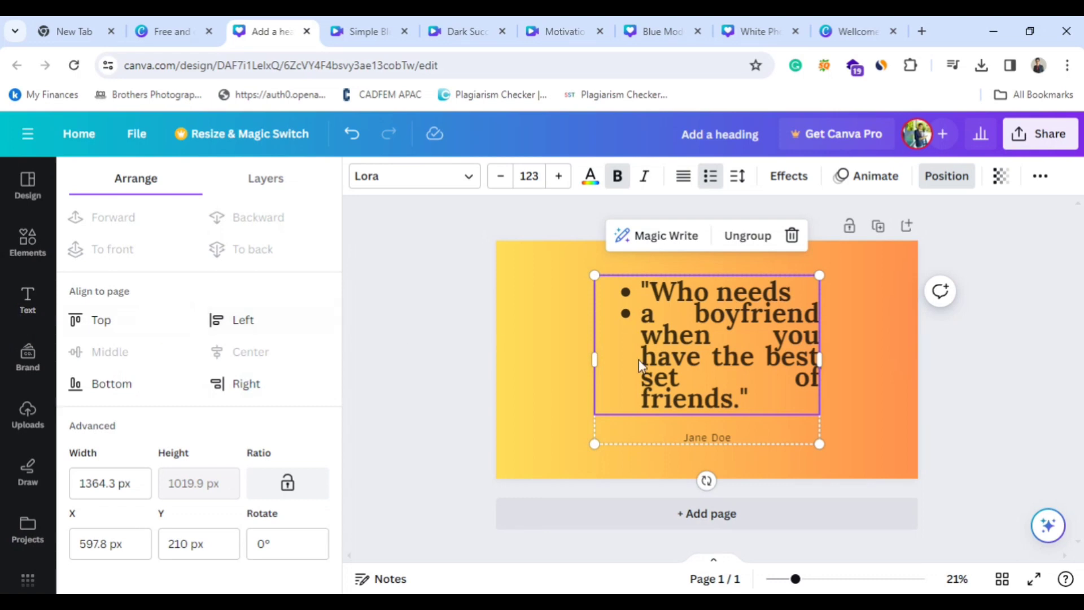
pyautogui.click(567, 20)
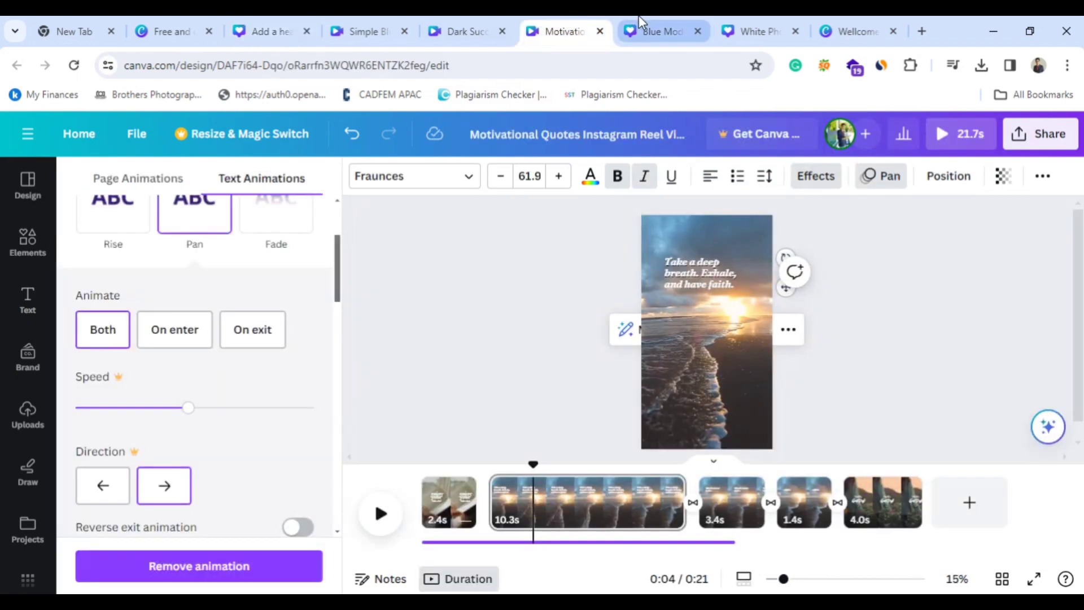
pyautogui.click(643, 25)
pyautogui.click(754, 23)
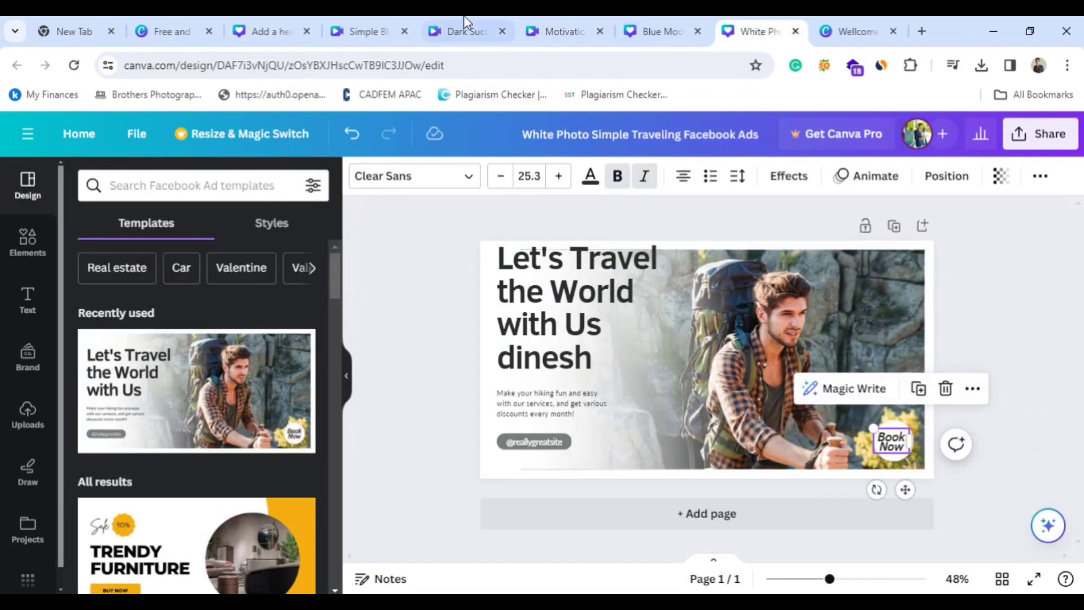
pyautogui.click(388, 20)
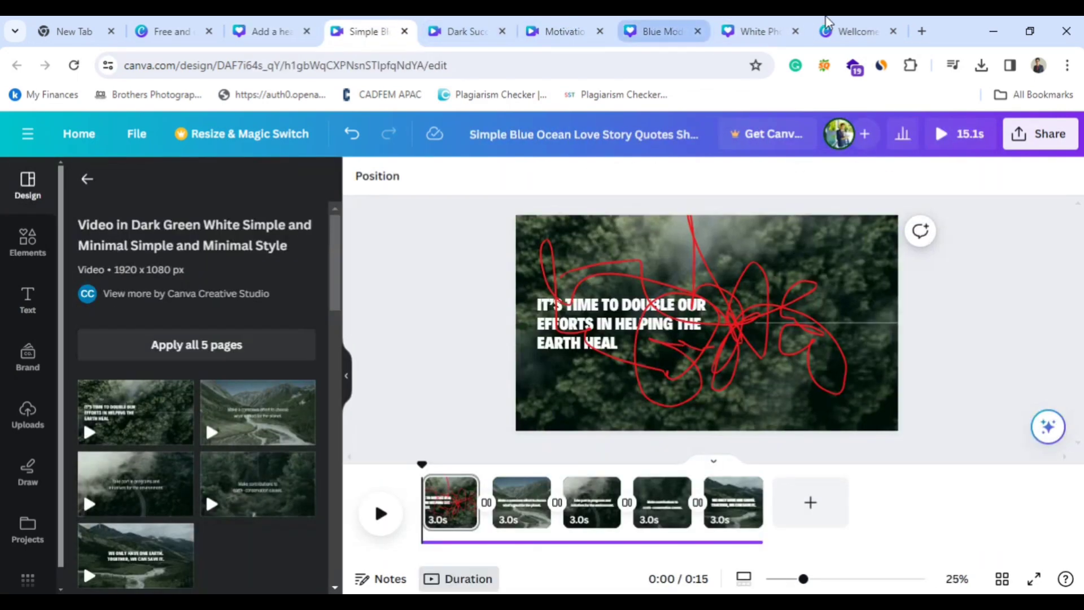
# Switch to the "Wellcome to my cannel" thumbnail and move the woman's photo slightly to the right.
pyautogui.click(865, 24)
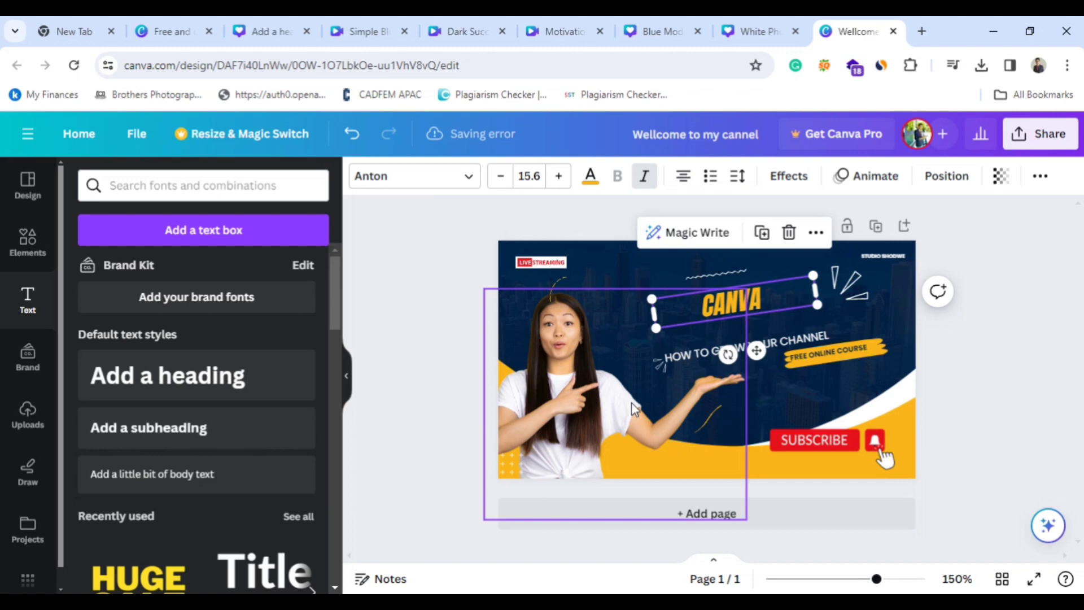
pyautogui.moveTo(631, 402); pyautogui.dragTo(639, 402)
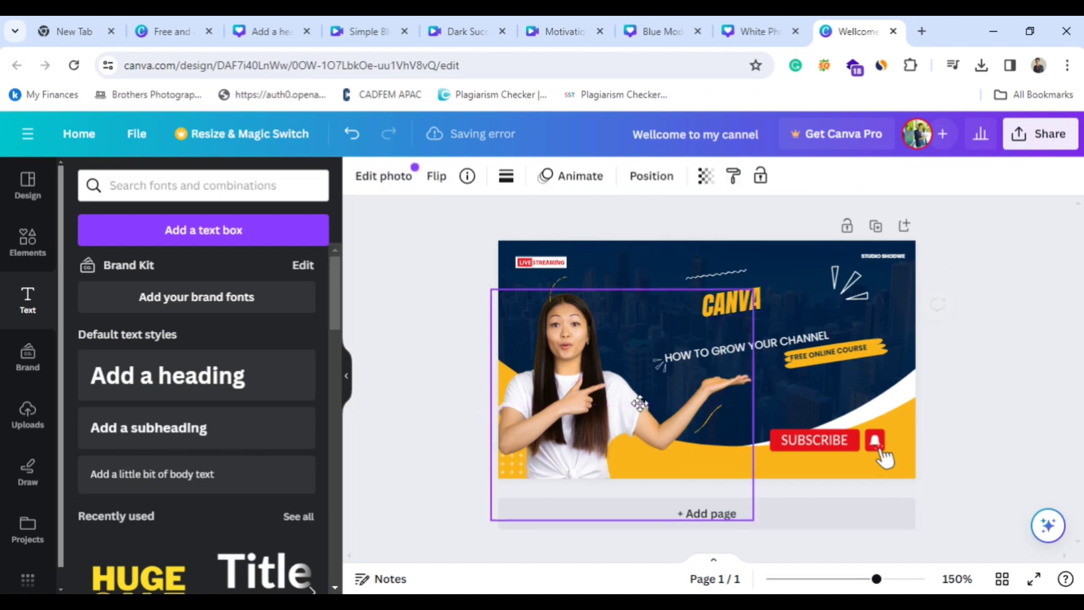